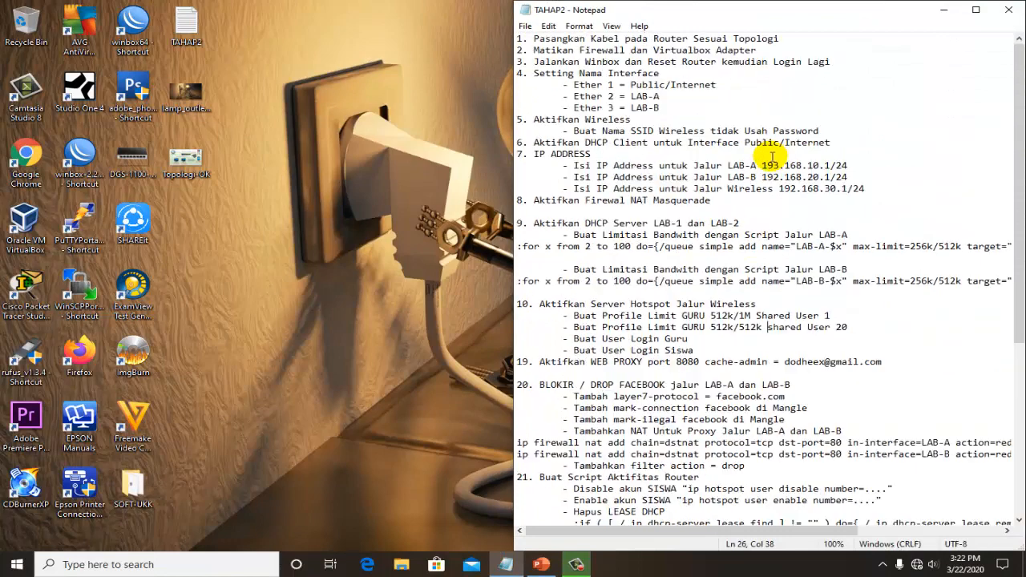
- Look through the TAHAP2 checklist up to the testing stage and return to its first item about cabling the router
left_click_drag(595, 39, 591, 50)
left_click(589, 108)
scroll(594, 113, "down", 4)
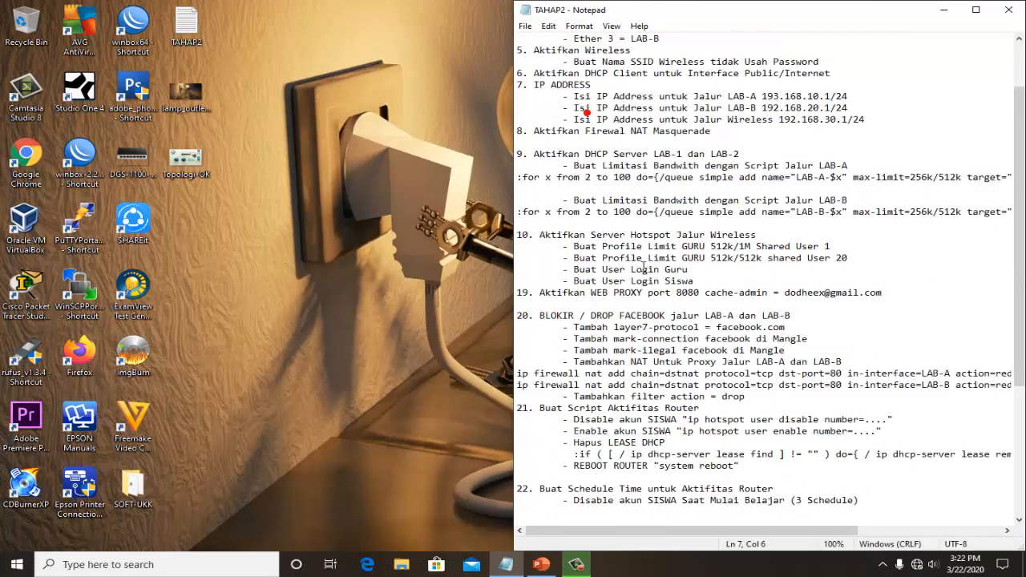
scroll(634, 240, "up", 4)
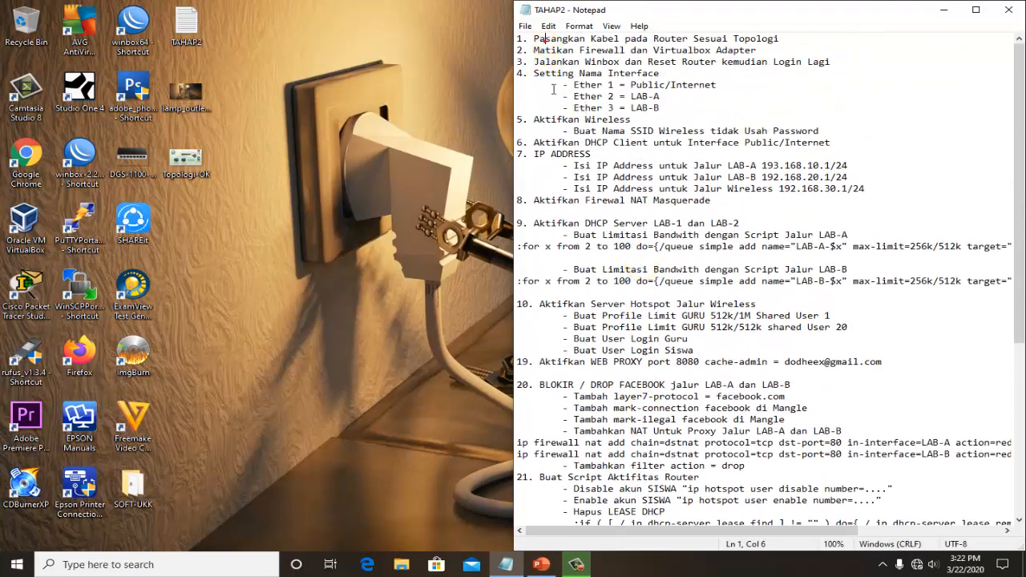
scroll(561, 171, "down", 8)
left_click(630, 362)
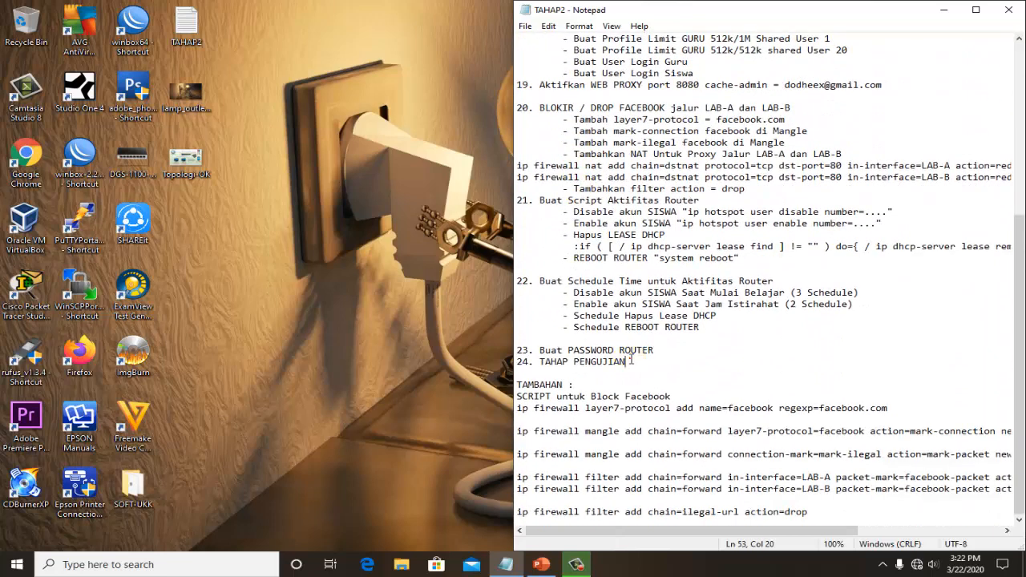
scroll(561, 337, "up", 8)
left_click(691, 177)
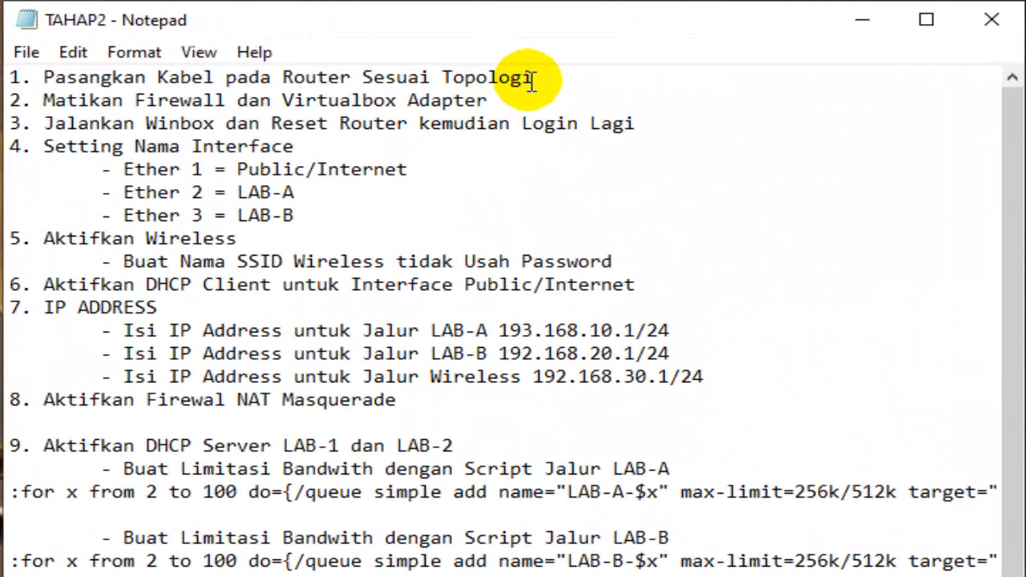
left_click_drag(598, 67, 511, 67)
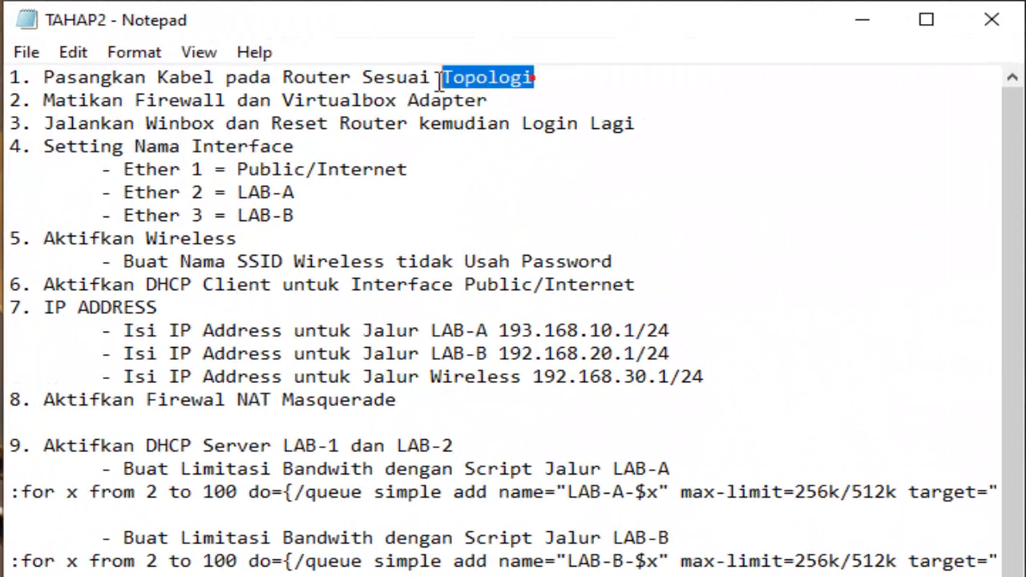
left_click_drag(43, 77, 543, 75)
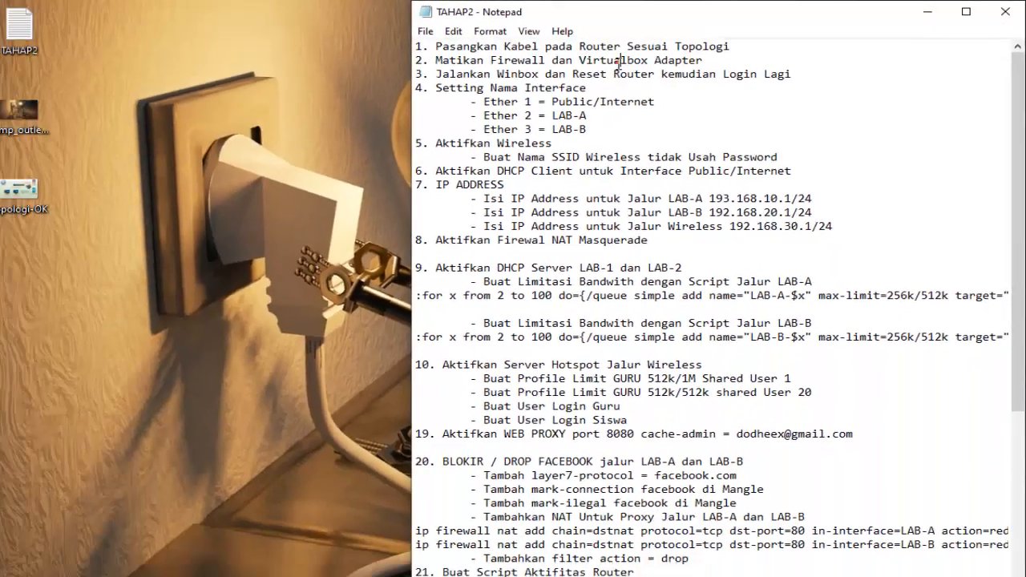
- Switch to the Topologi-OK slide in PowerPoint to examine the router cabling, and minimize it when done
left_click(361, 101)
left_click(542, 564)
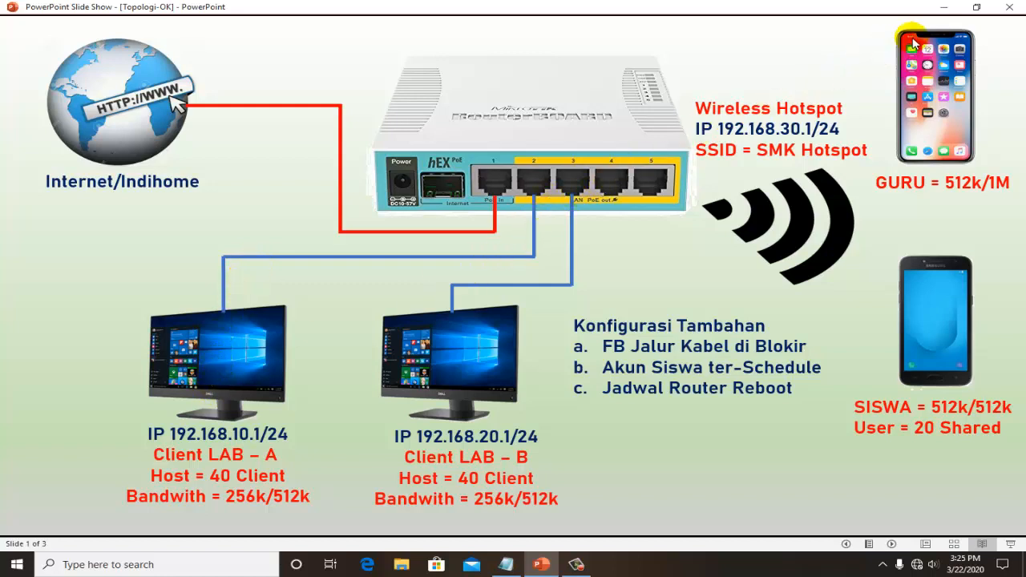
left_click(945, 9)
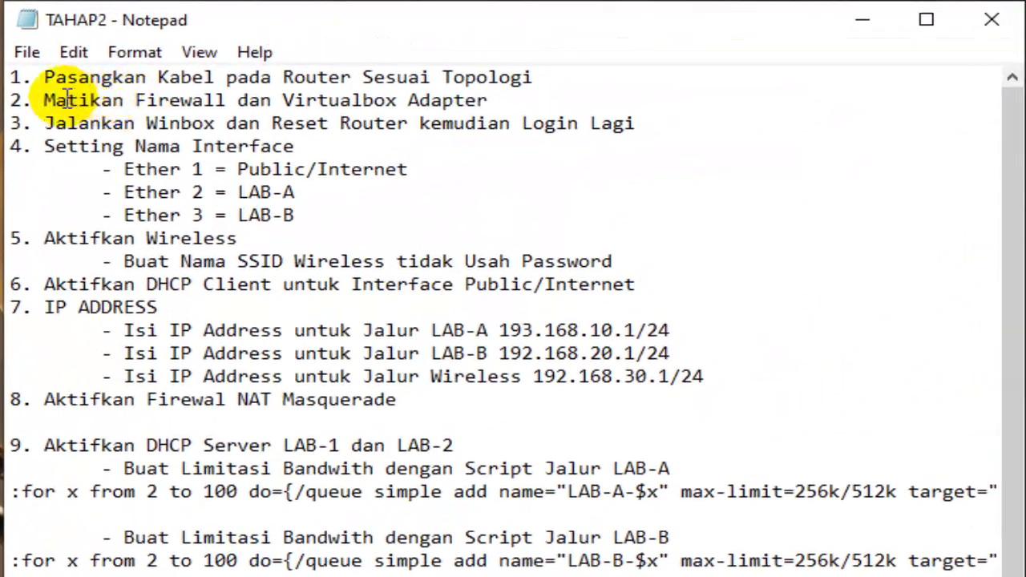
- Read the checklist item on the firewall and VirtualBox adapter, and check the VirtualBox Host-Only Network adapter's status in the Windows network connections
left_click_drag(45, 99, 519, 109)
left_click_drag(283, 100, 522, 101)
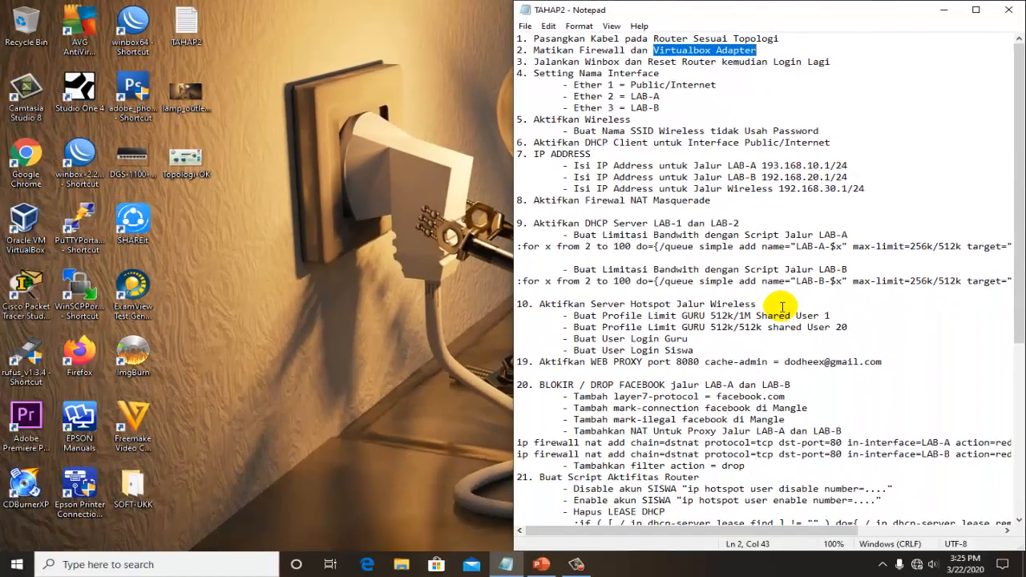
left_click(774, 271)
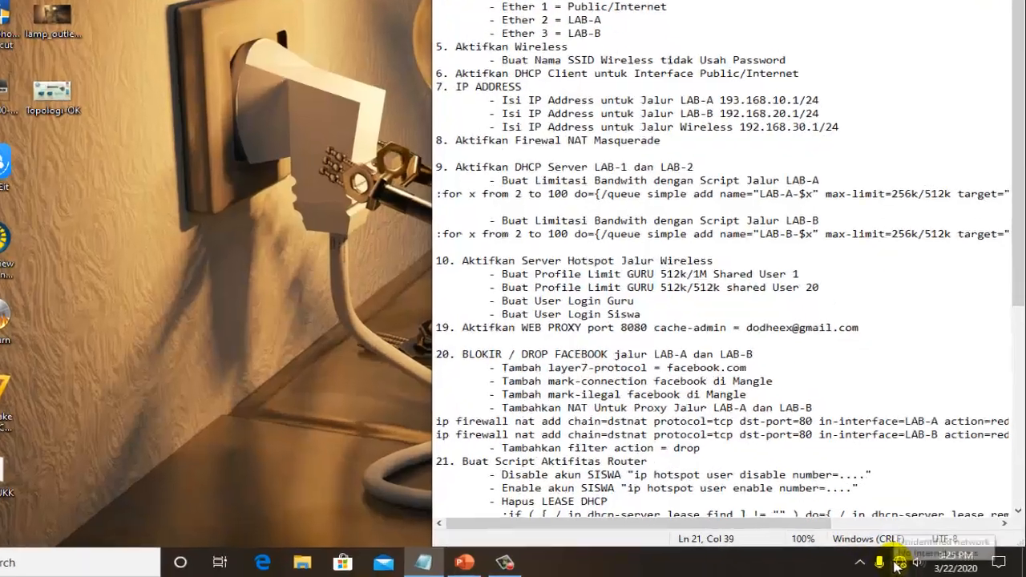
right_click(916, 566)
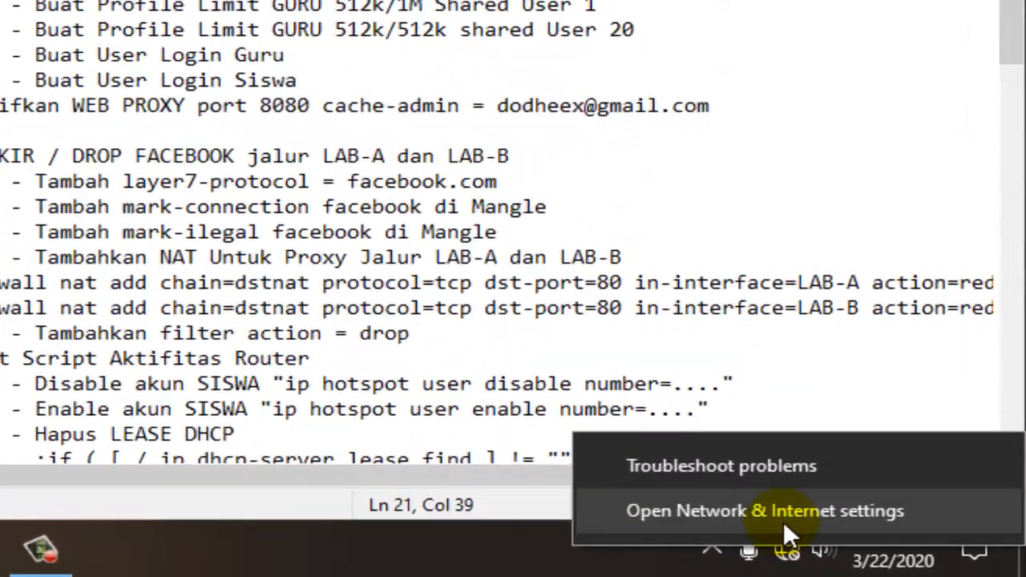
left_click(742, 509)
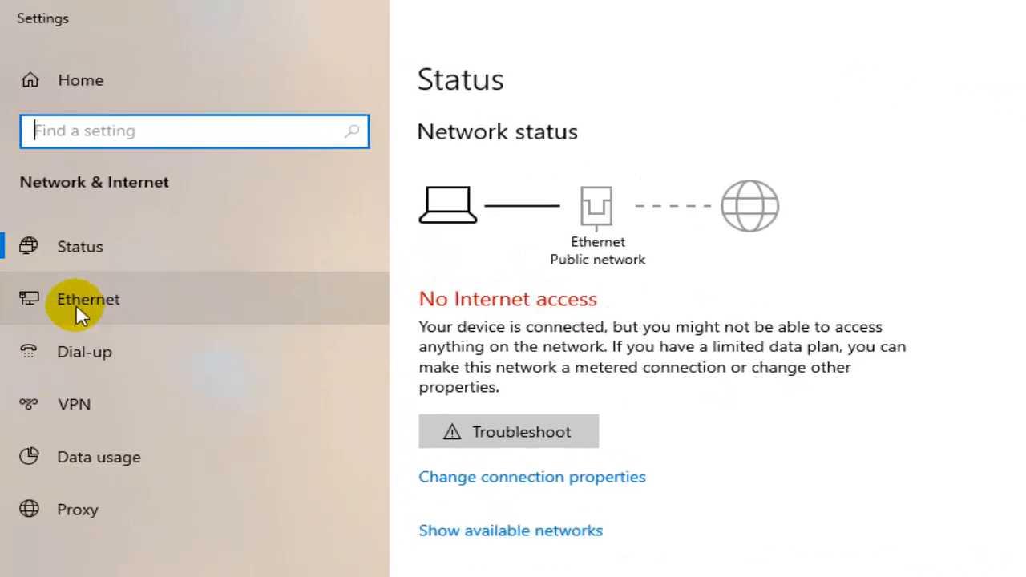
left_click(77, 307)
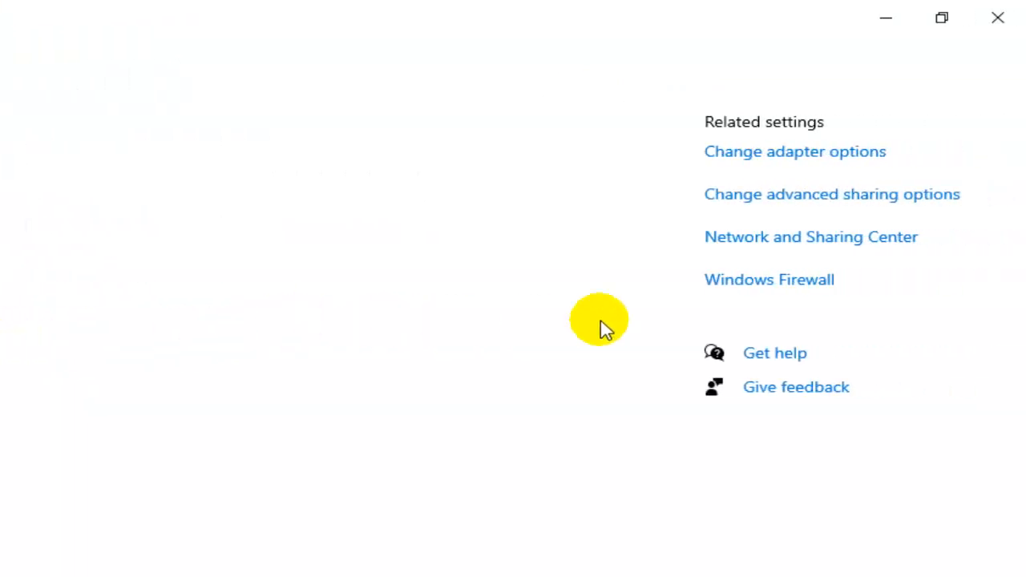
left_click(709, 240)
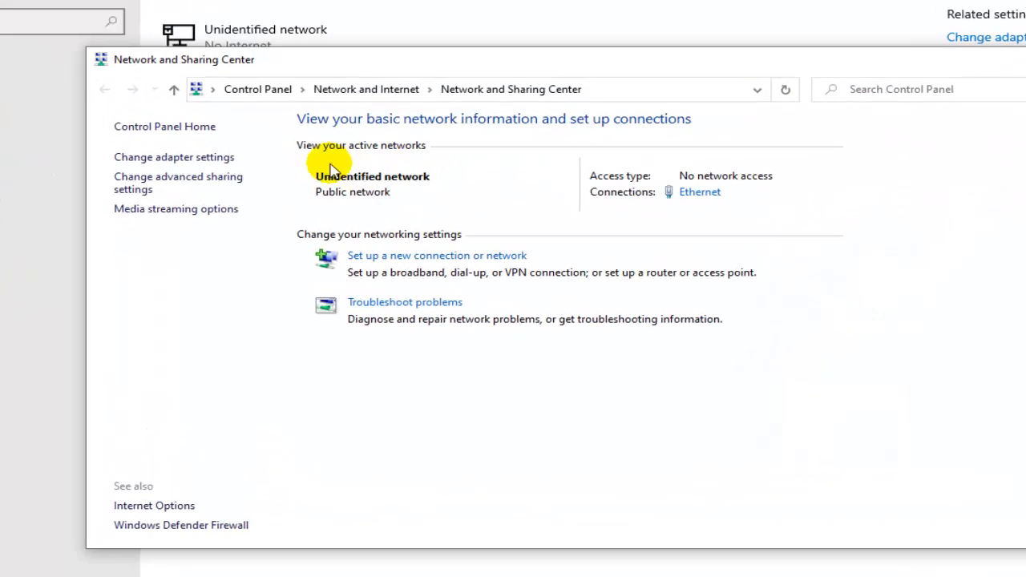
left_click(131, 138)
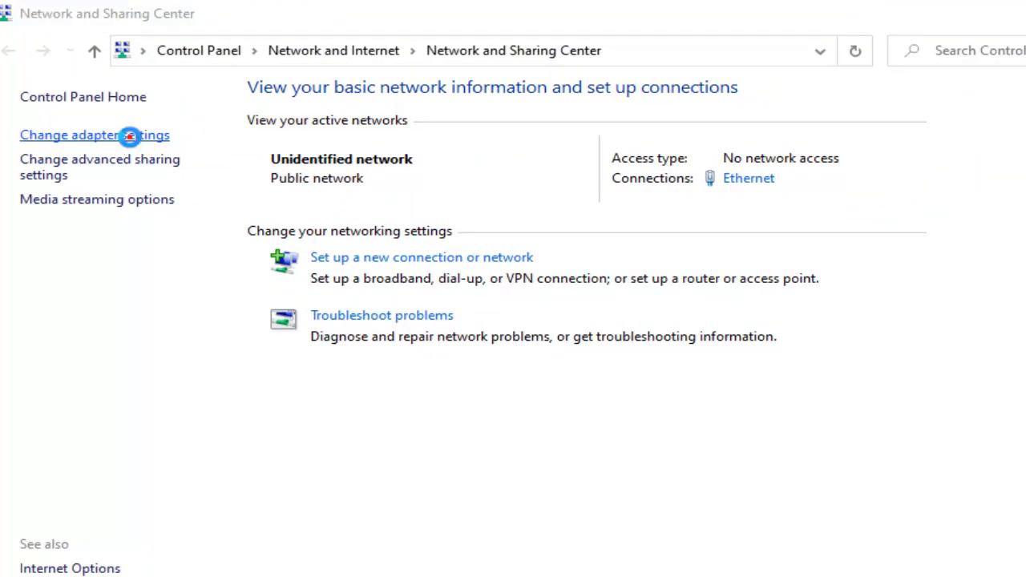
left_click(726, 176)
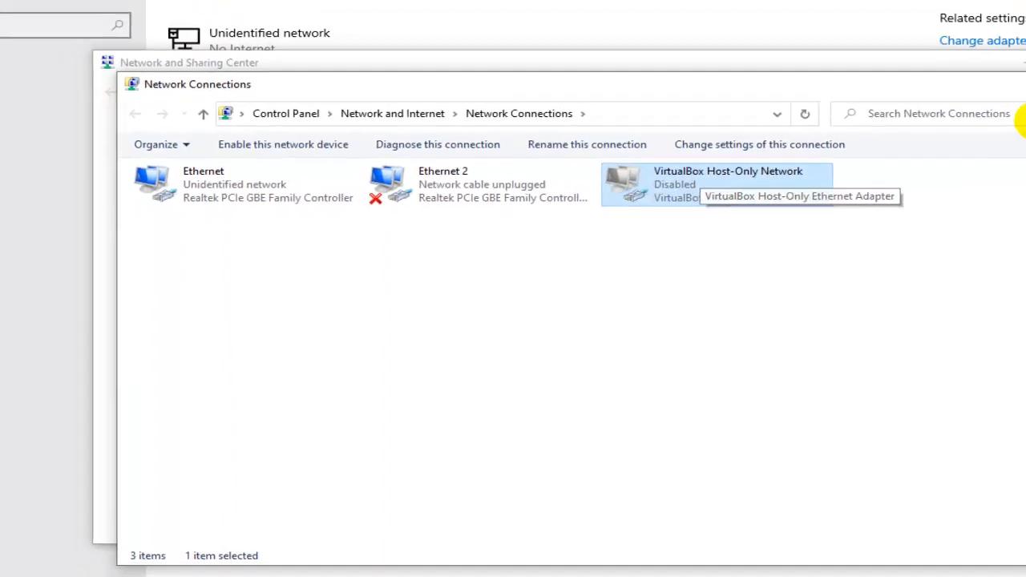
left_click(1025, 87)
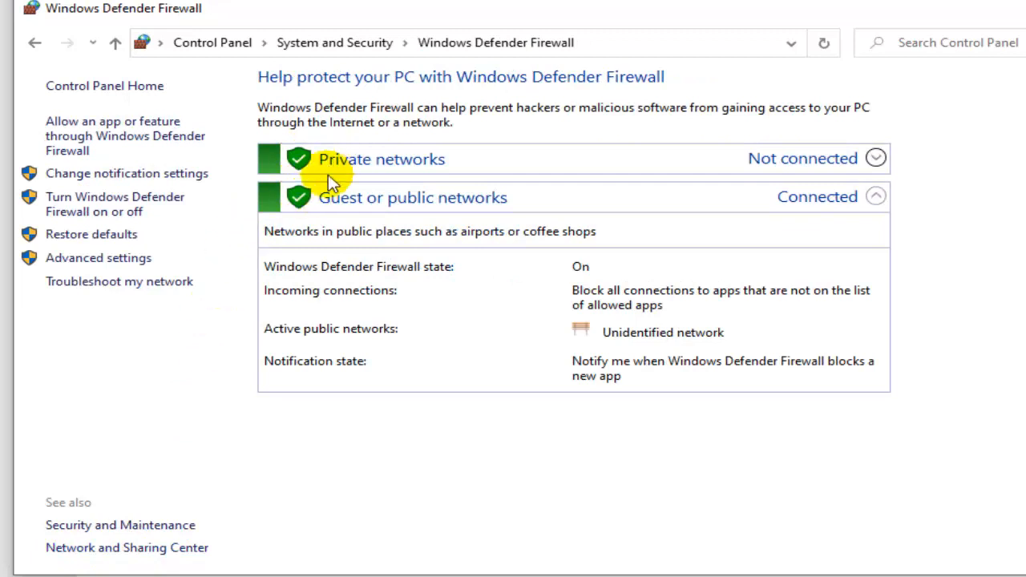
- Turn off Windows Defender Firewall for both private and public networks and close the settings windows
left_click(138, 212)
left_click(376, 228)
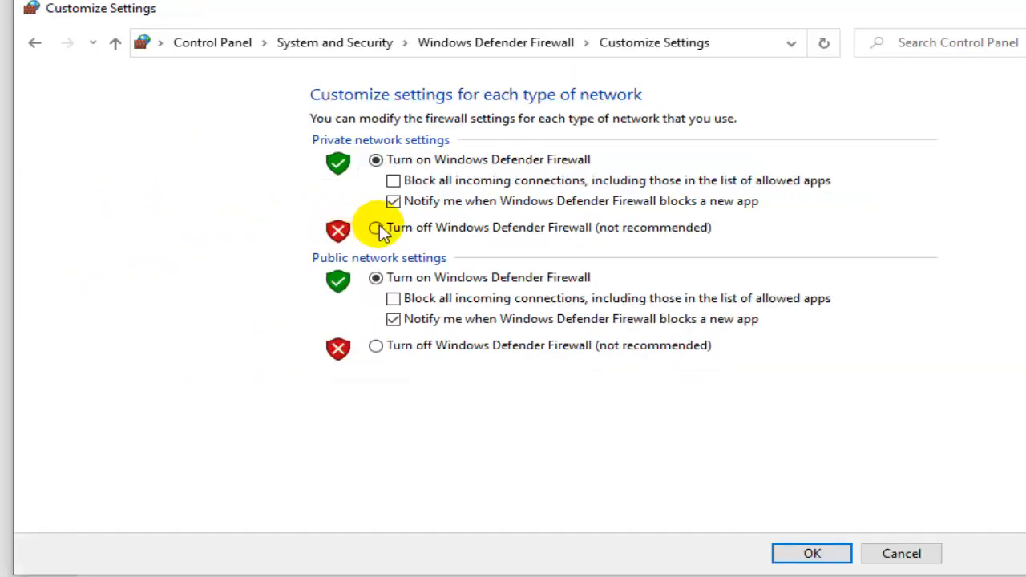
left_click(376, 346)
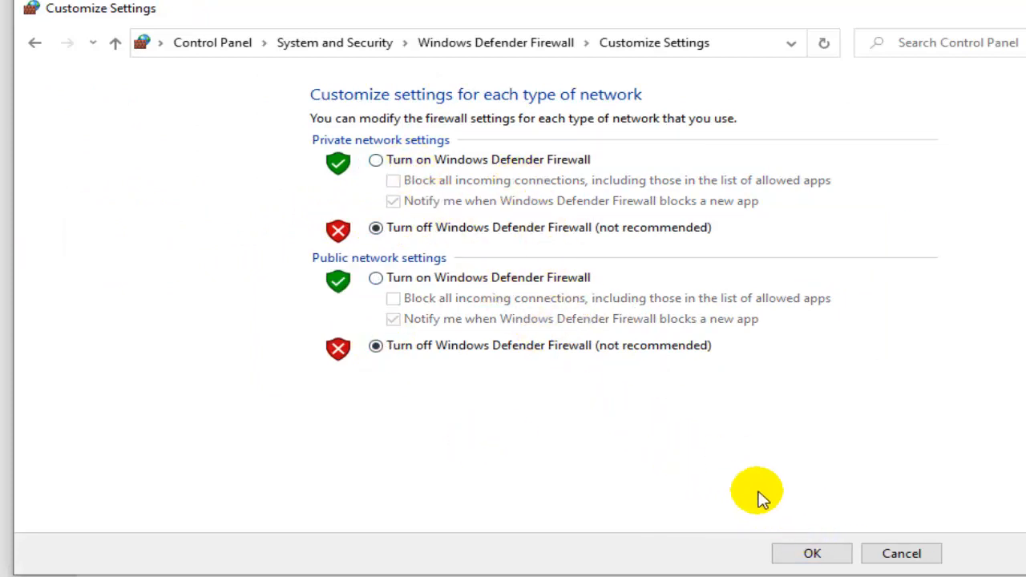
left_click(809, 554)
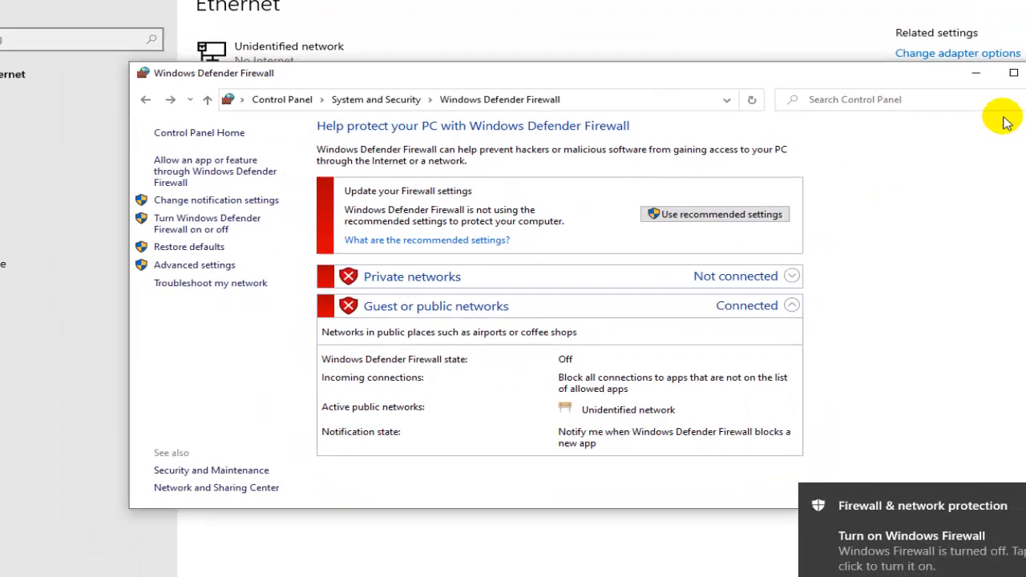
left_click(970, 107)
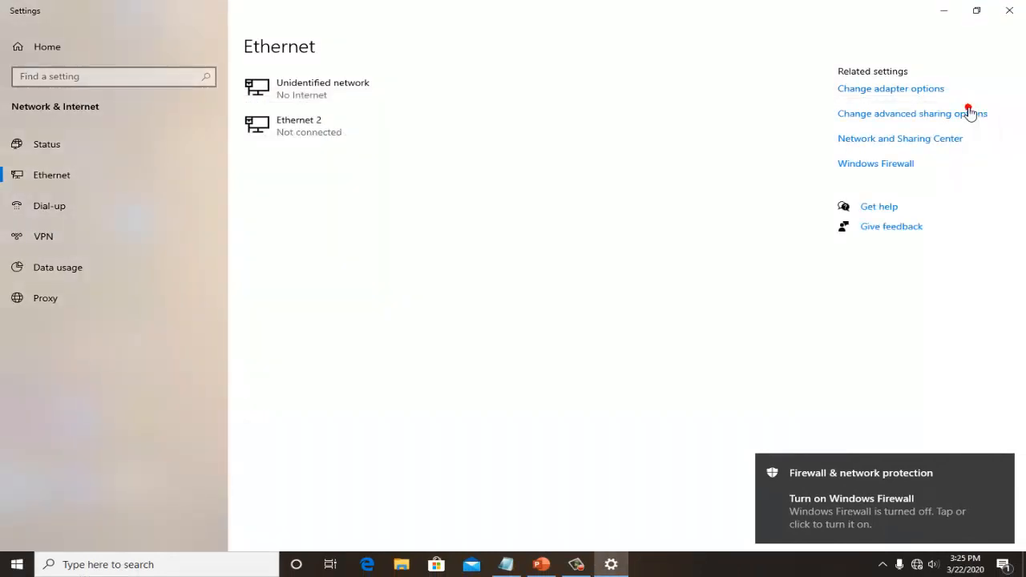
left_click(1008, 14)
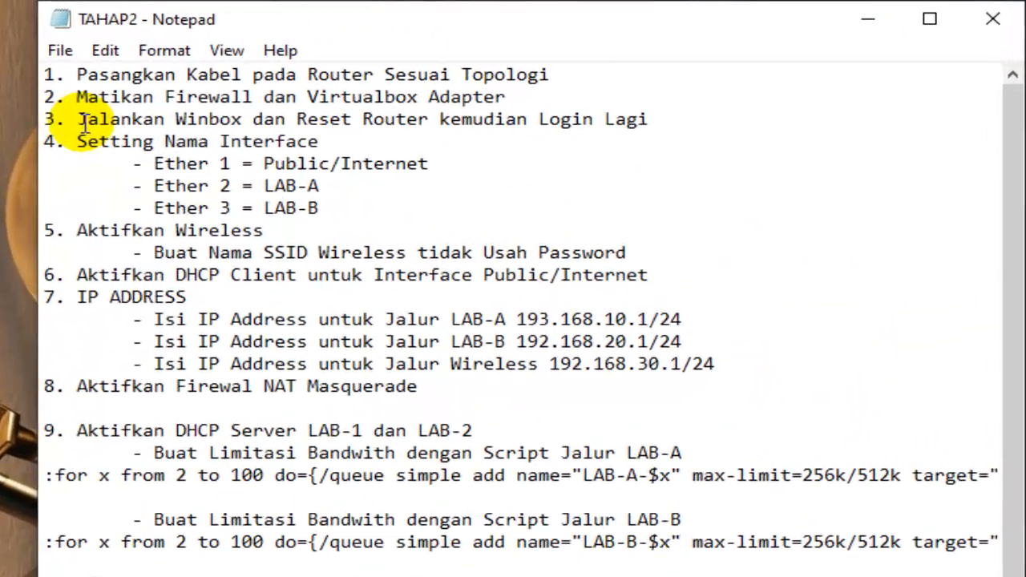
- Read the checklist item on running Winbox and launch winbox64 from the desktop, allowing the file to run
left_click_drag(84, 121, 653, 118)
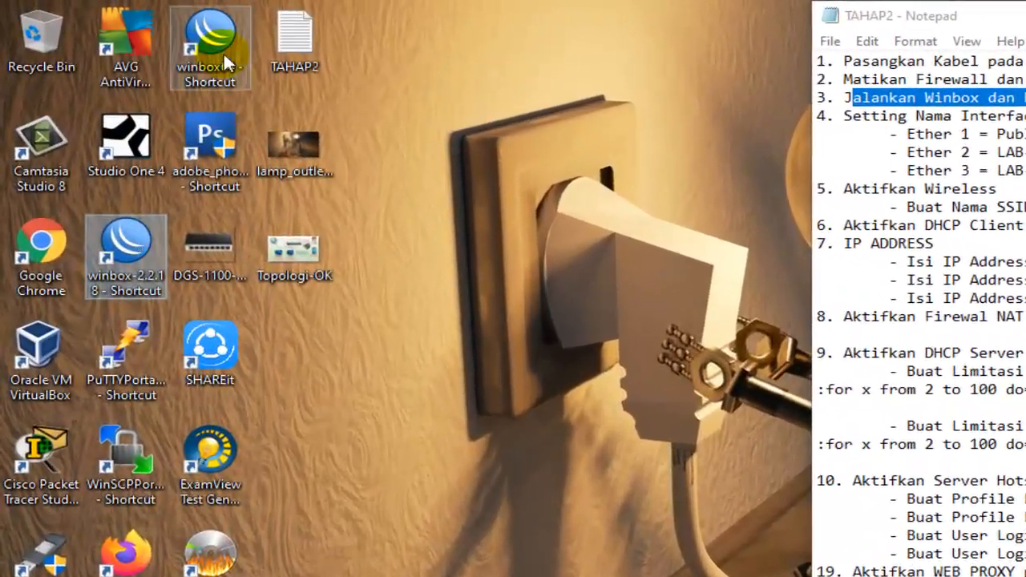
left_click(224, 51)
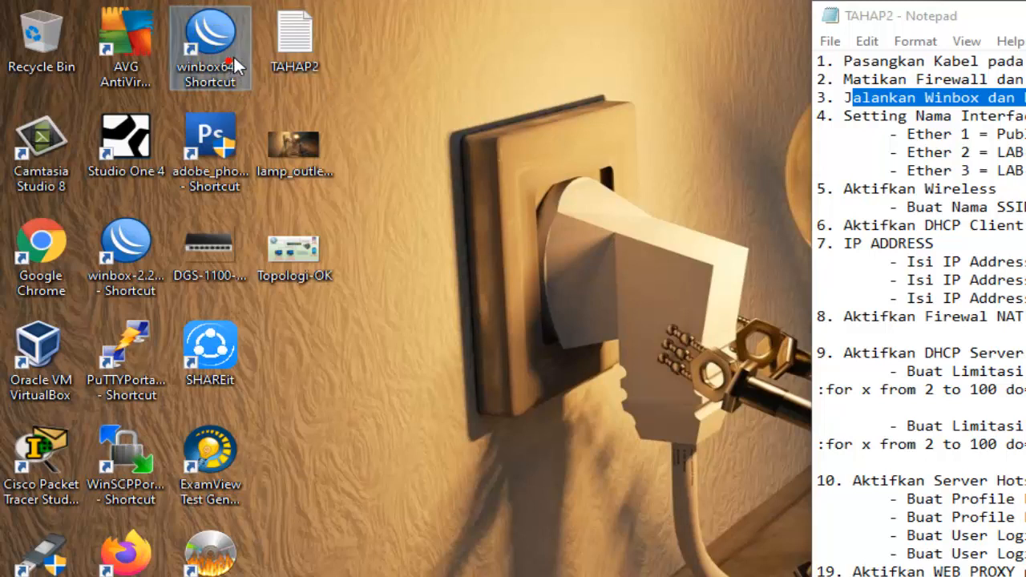
left_click(455, 126)
left_click(137, 256)
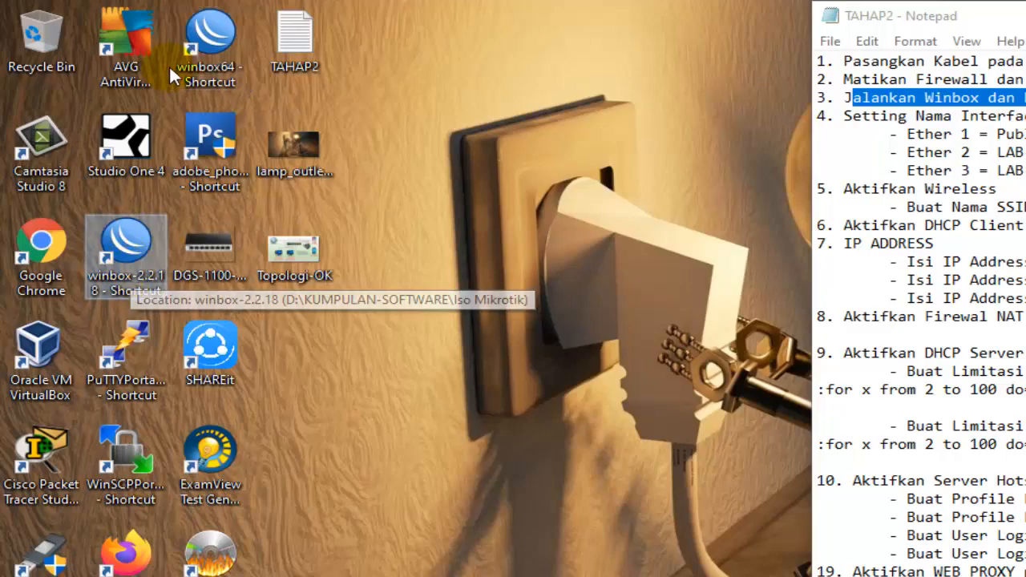
double_click(210, 36)
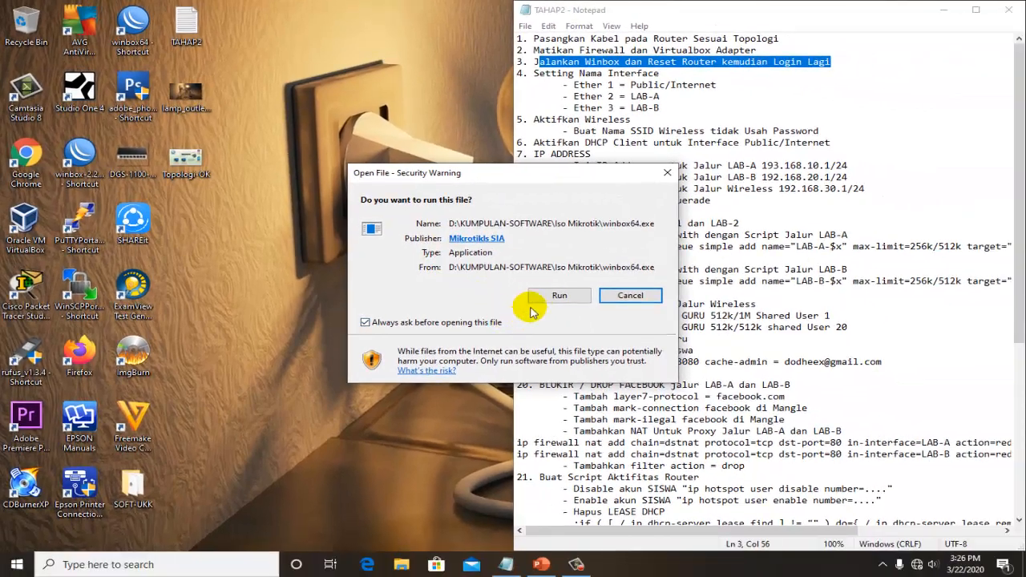
left_click(541, 298)
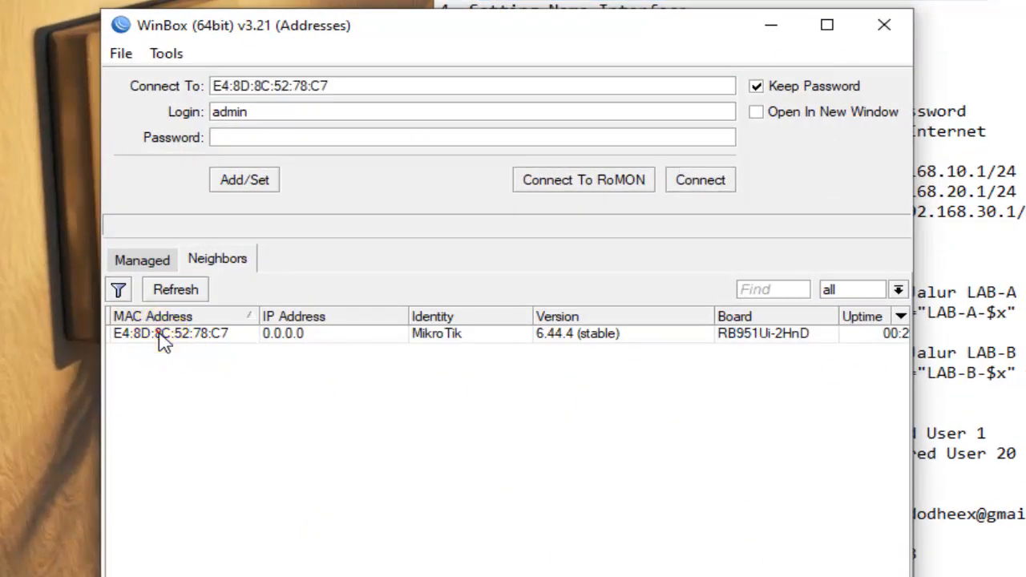
- Connect to the neighboring MikroTik RB951Ui-2HnD router as admin by its MAC address and close the DHCP Server, Bridge and Interface List windows
left_click(169, 335)
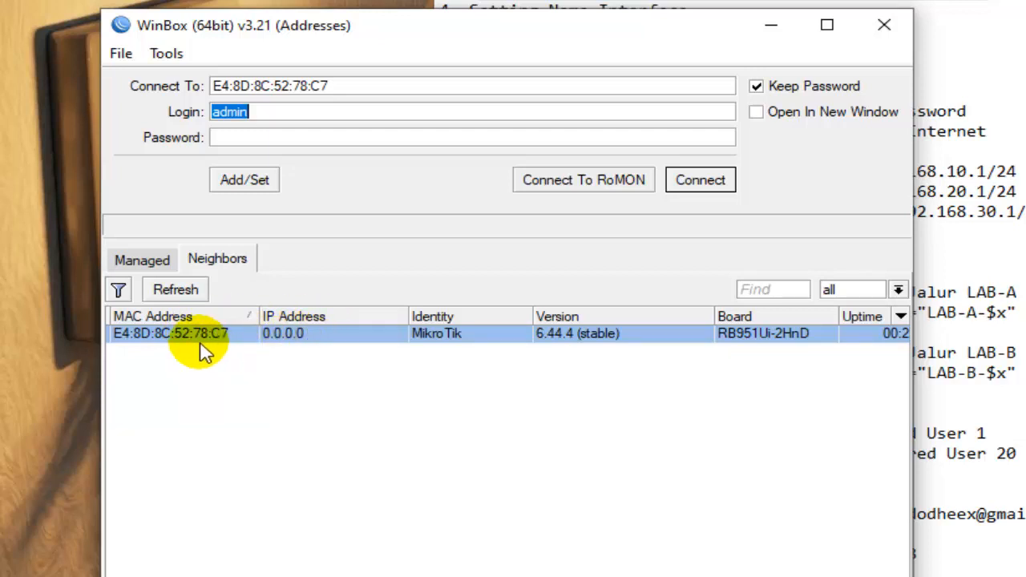
left_click(714, 186)
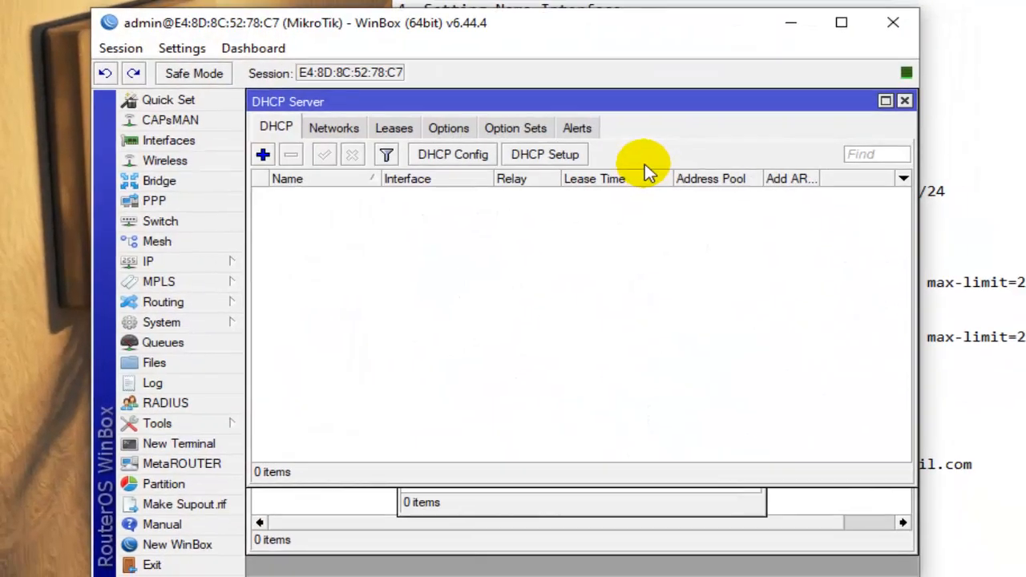
left_click(898, 100)
left_click(747, 159)
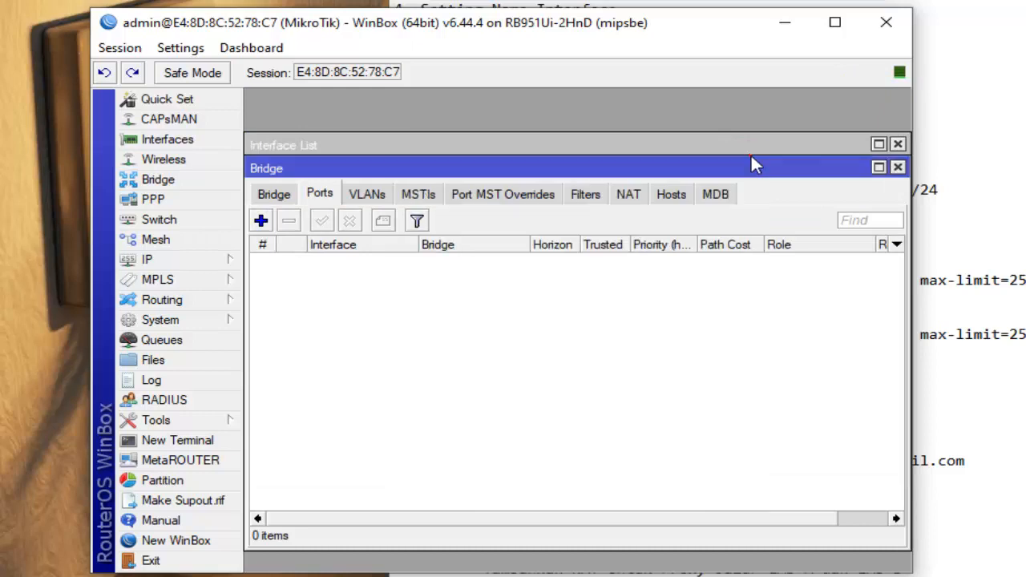
left_click(898, 167)
left_click(898, 144)
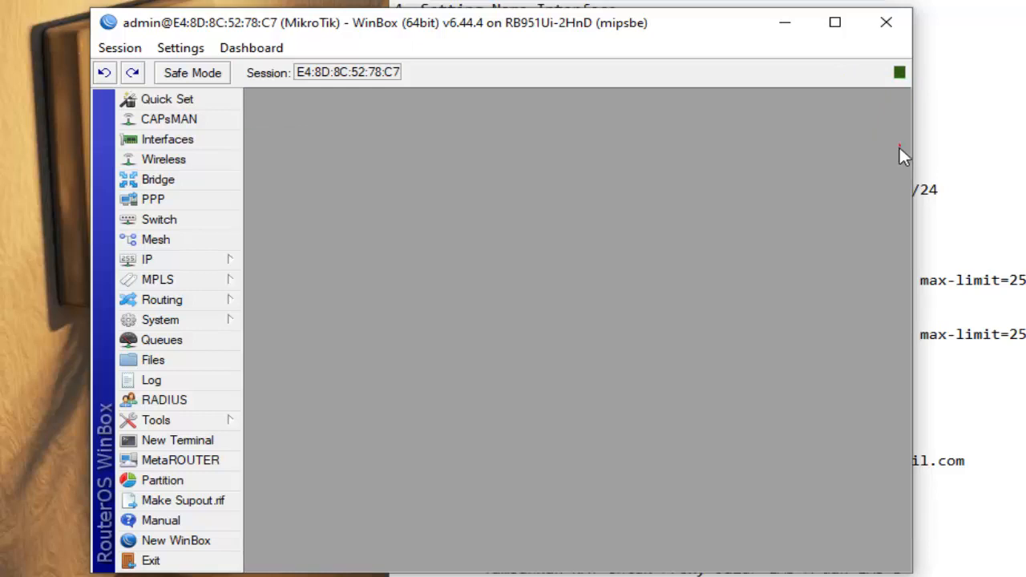
- Move the WinBox window clear of the checklist and read the item on naming interfaces Ether 1 to Ether 3
left_click_drag(589, 32, 523, 147)
left_click(585, 20)
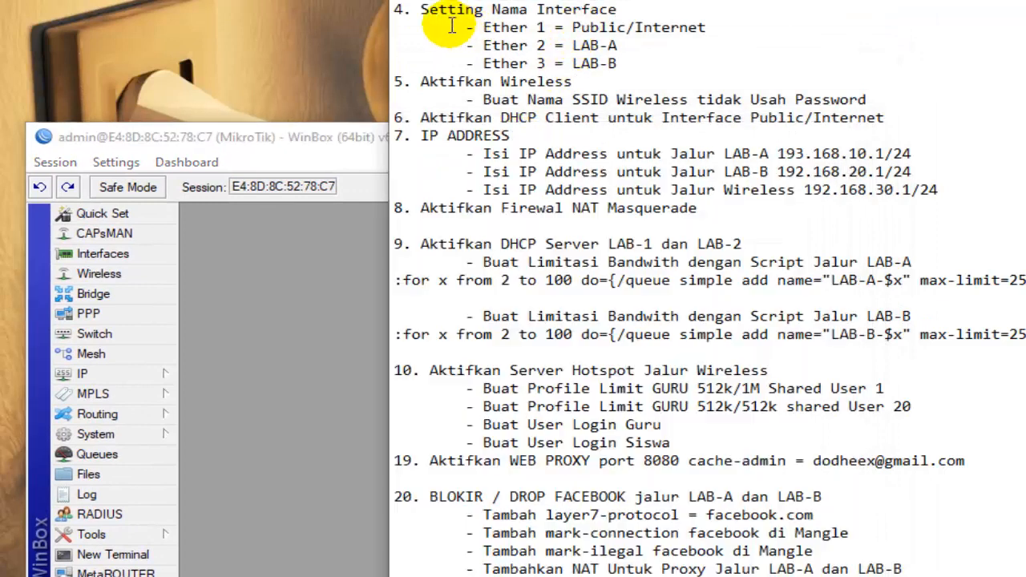
left_click_drag(421, 10, 634, 9)
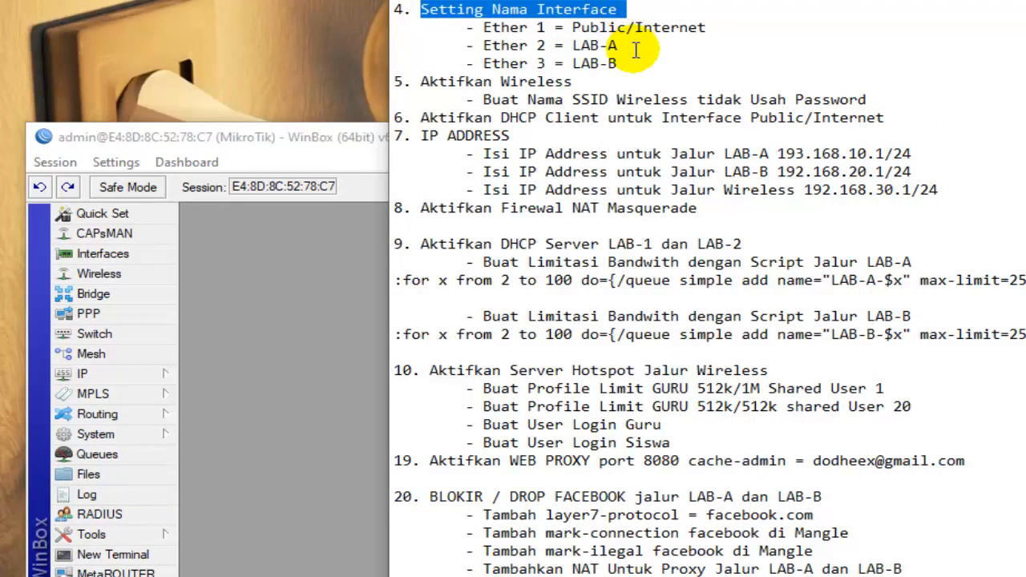
left_click(644, 41)
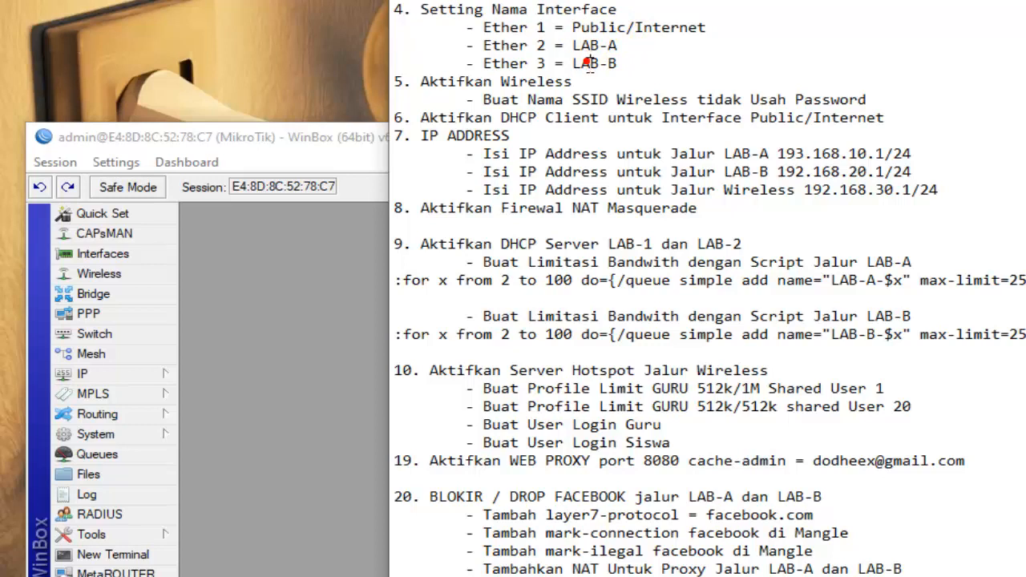
- Open the router's interface list and rename ether1 as public
left_click(600, 45)
left_click(313, 155)
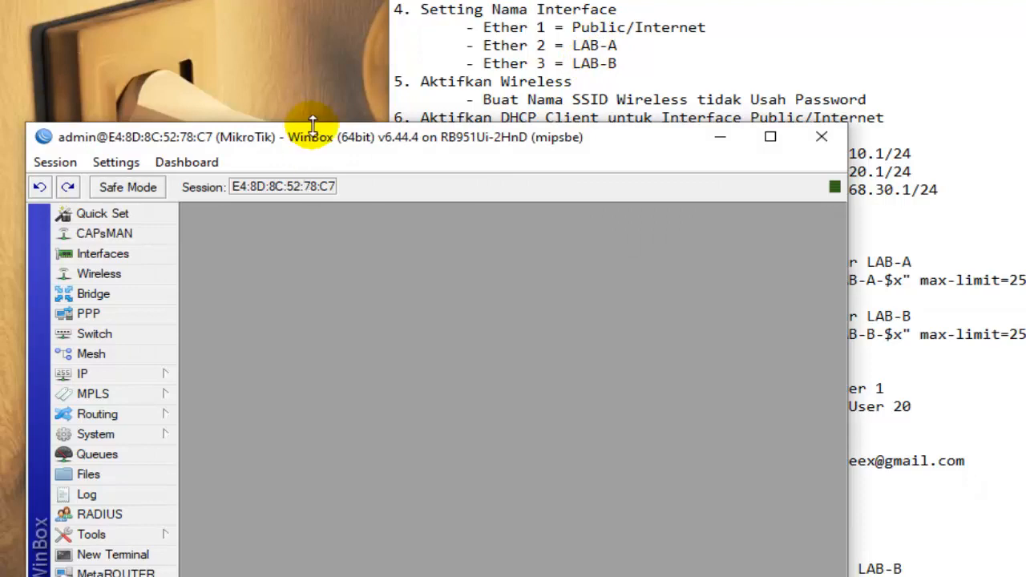
left_click(108, 253)
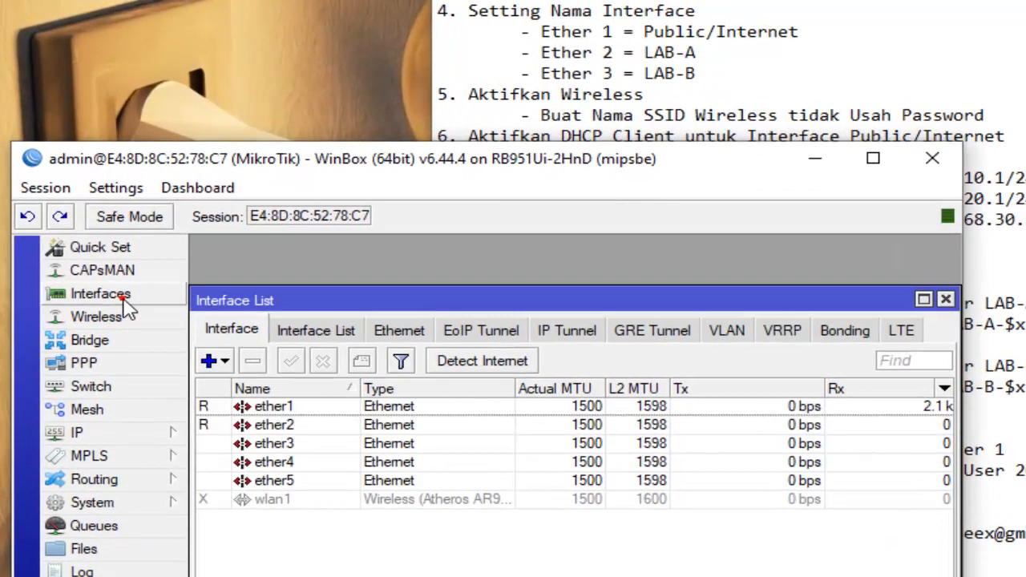
left_click(285, 407)
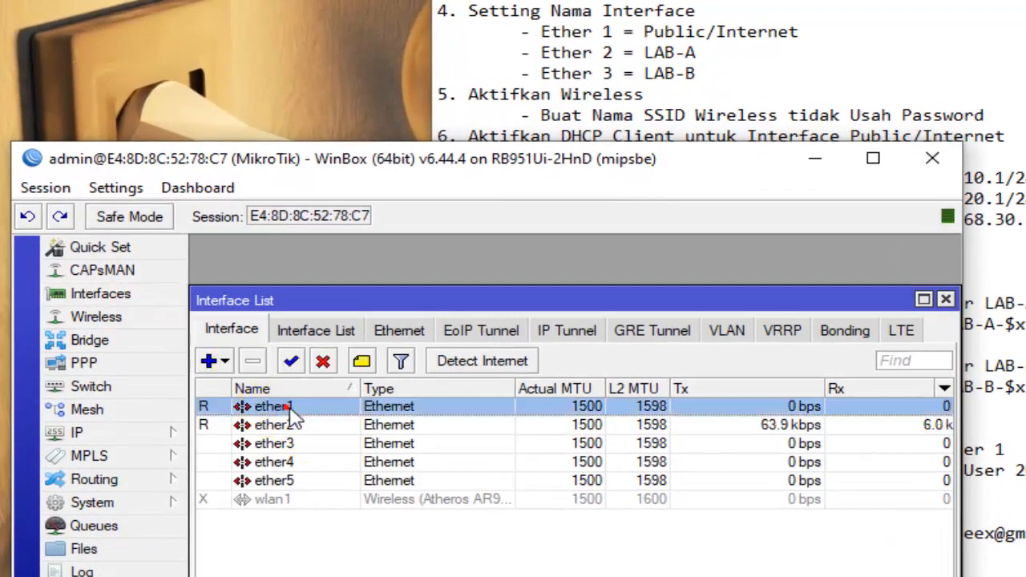
double_click(330, 411)
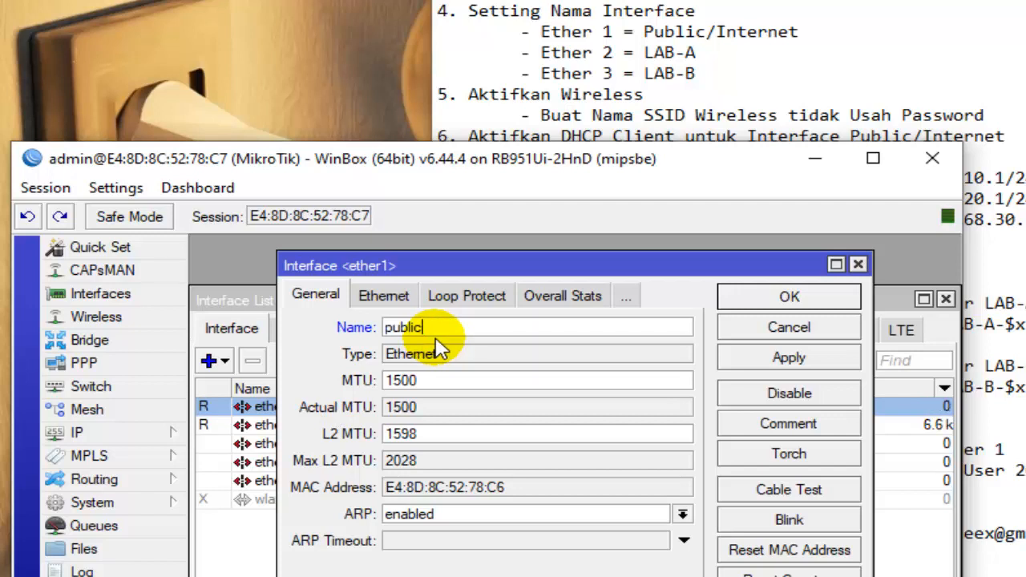
left_click(819, 303)
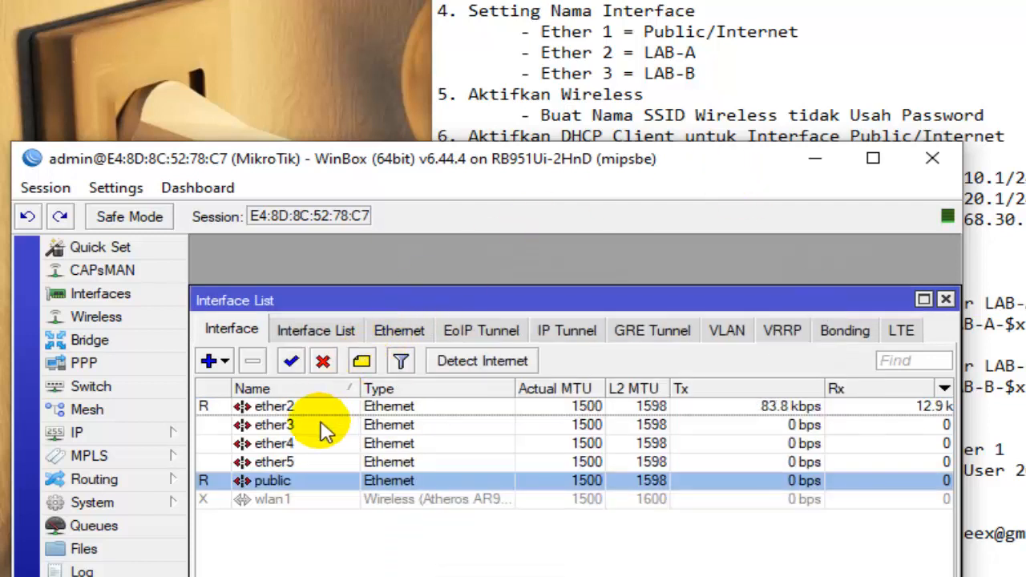
- Rename interface ether2 as LAB-A and ether3 as LAB-B
left_click(277, 406)
double_click(280, 409)
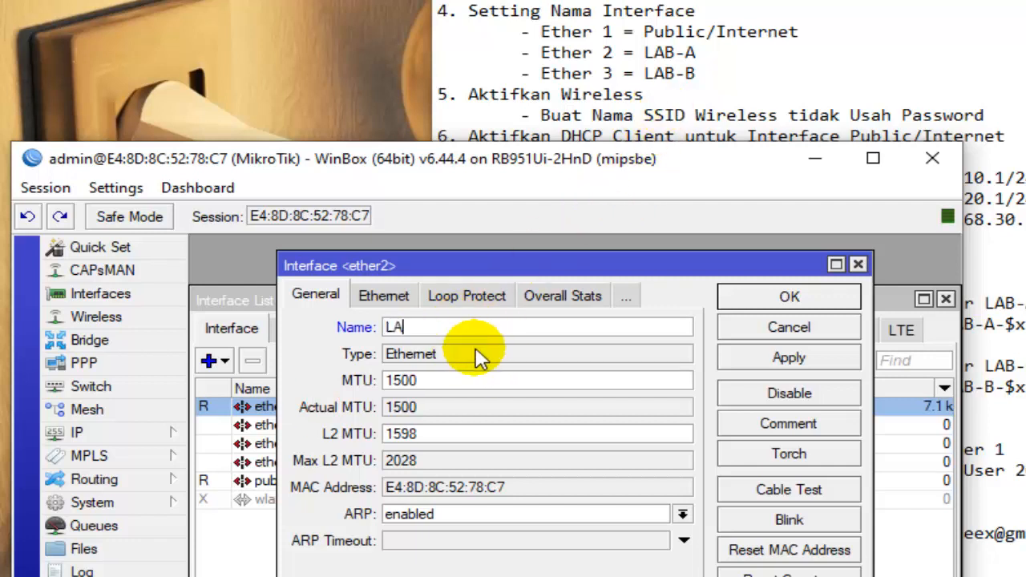
left_click(782, 295)
double_click(273, 426)
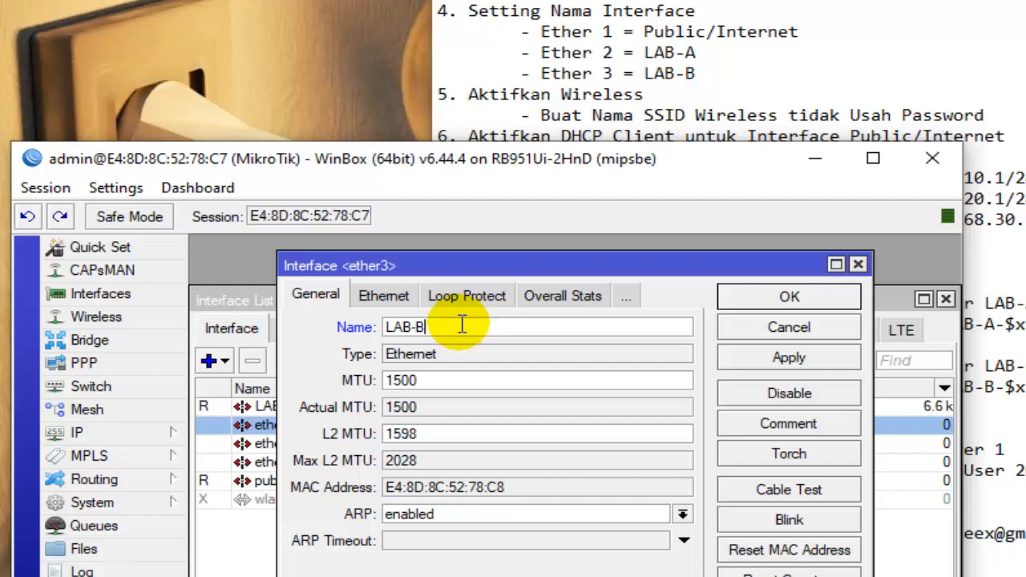
left_click(805, 304)
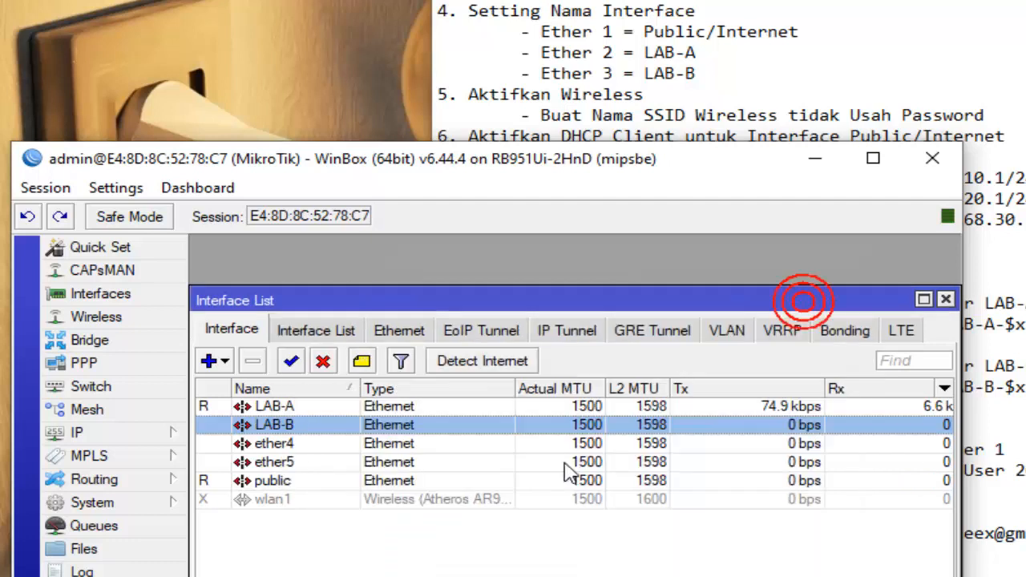
- Read the checklist item on activating wireless and enable the wlan1 interface in the interface list
left_click(744, 117)
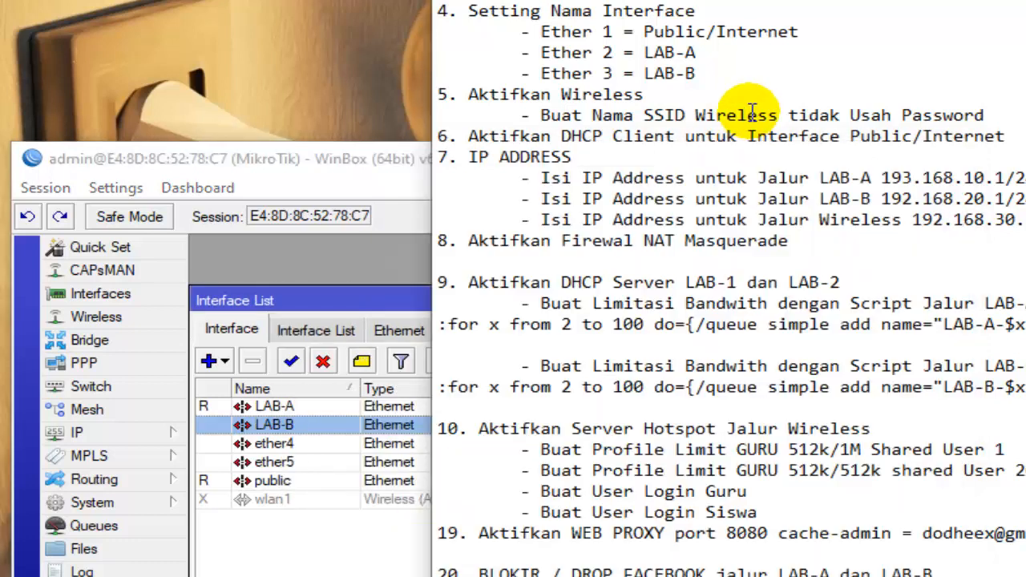
left_click_drag(470, 94, 998, 112)
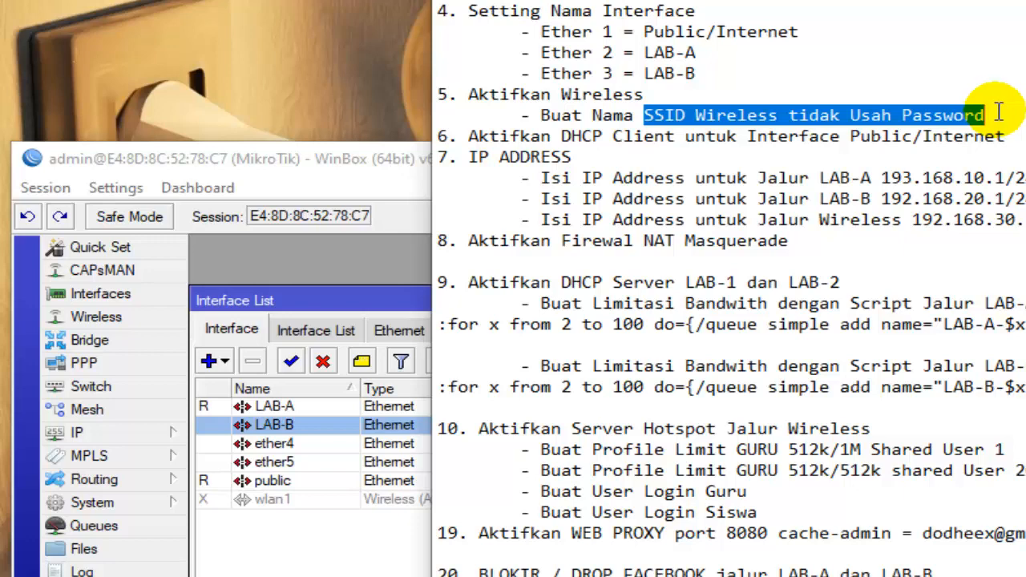
left_click(999, 112)
left_click(388, 181)
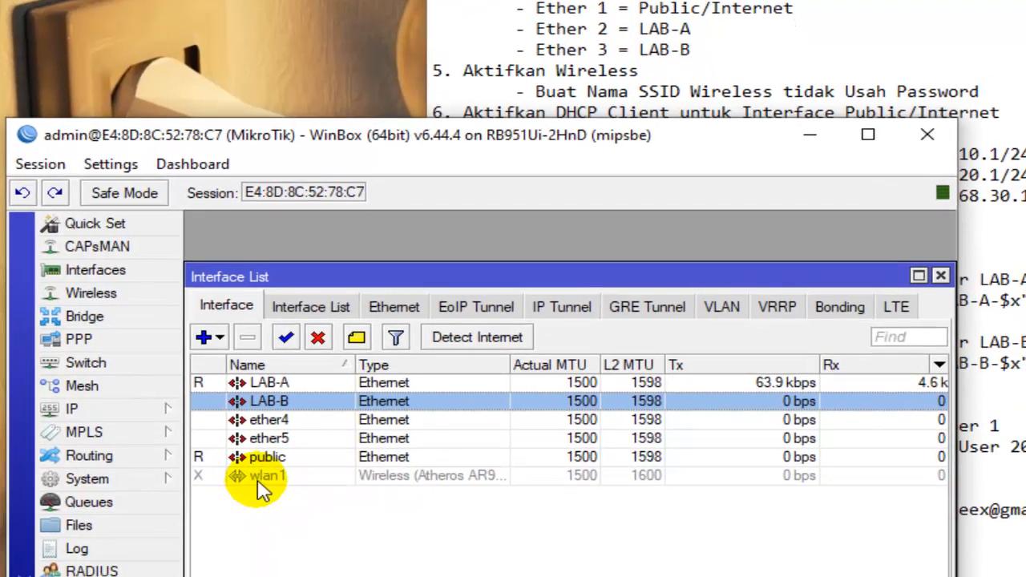
left_click(260, 499)
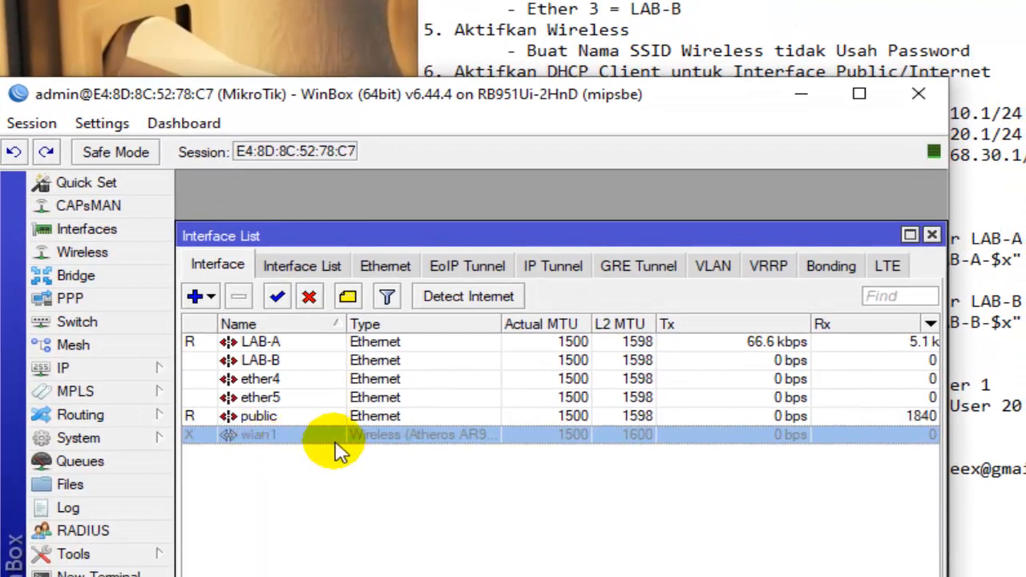
left_click(276, 296)
- Open the wlan1 interface's wireless settings and set its mode to ap bridge
left_click(285, 434)
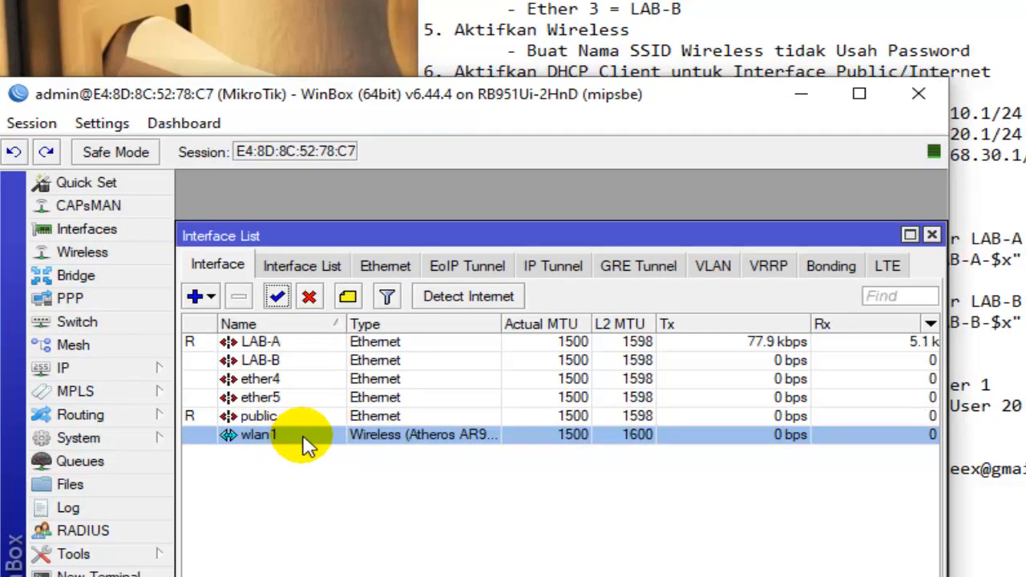
double_click(306, 441)
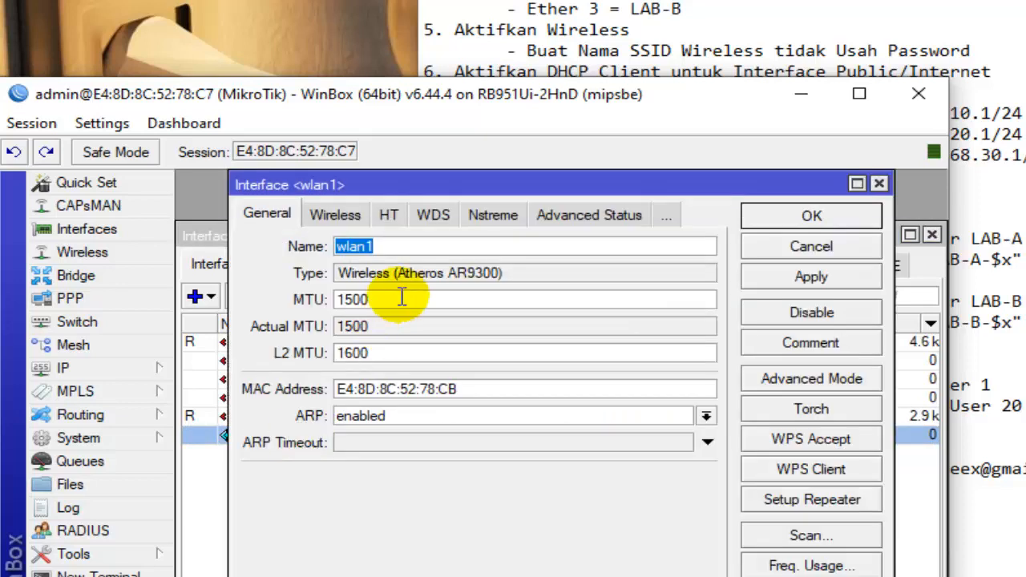
left_click(351, 217)
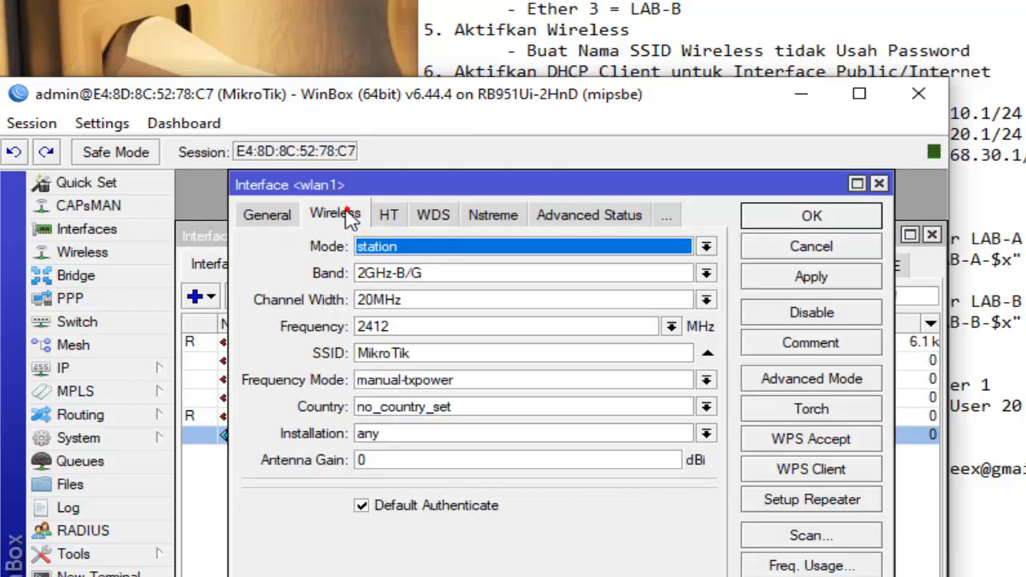
left_click(458, 247)
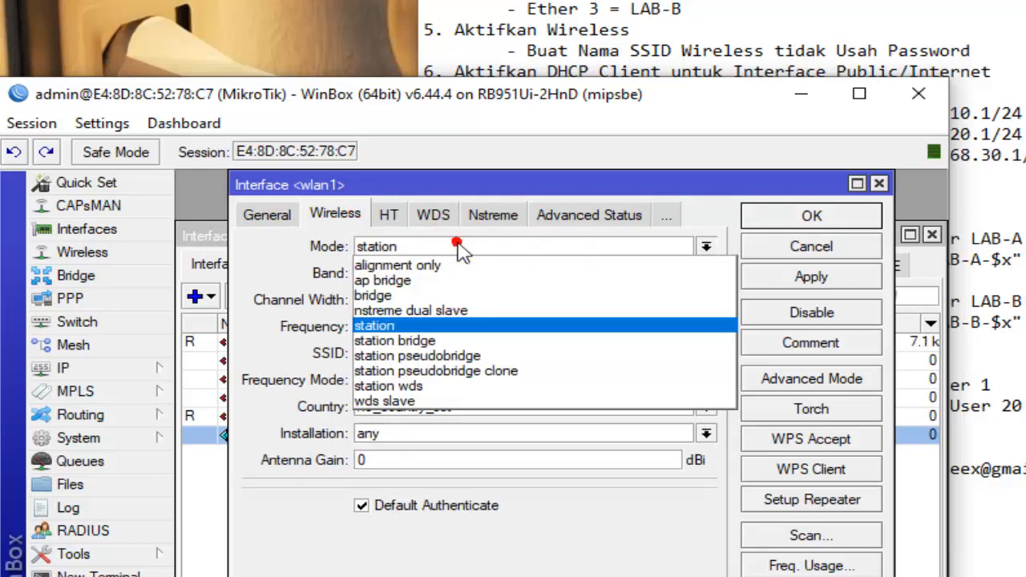
left_click(431, 281)
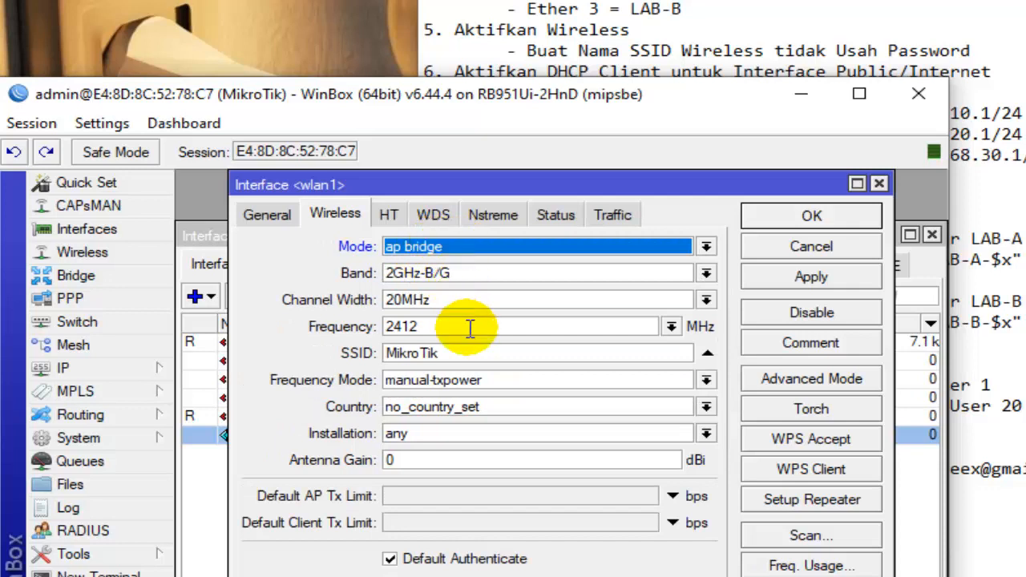
- Set the SSID of wlan1 to SMK HOTSPOT and save the interface settings
double_click(455, 353)
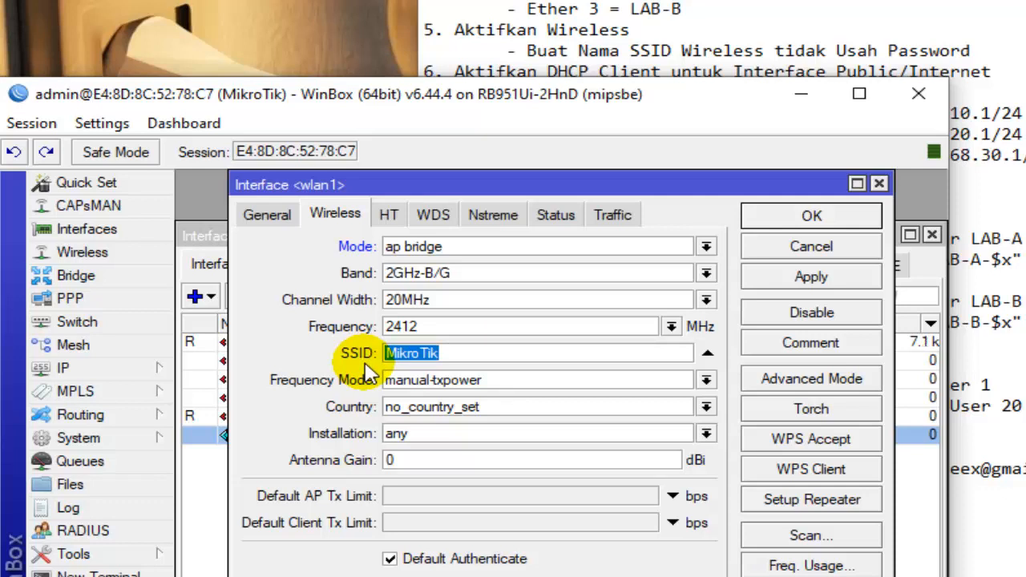
type("sml")
key("BackSpace")
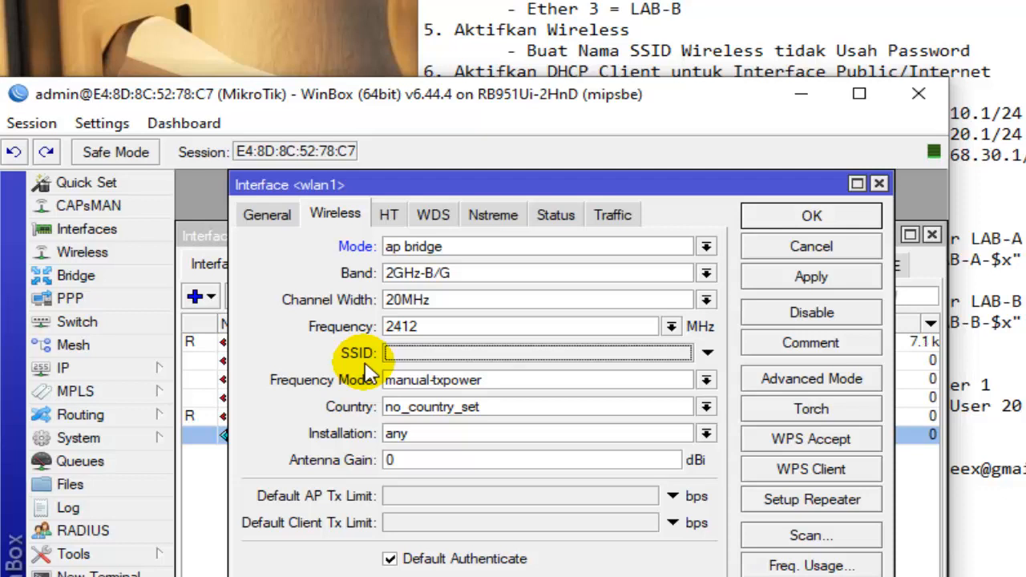
type("SMK HOTSPOT")
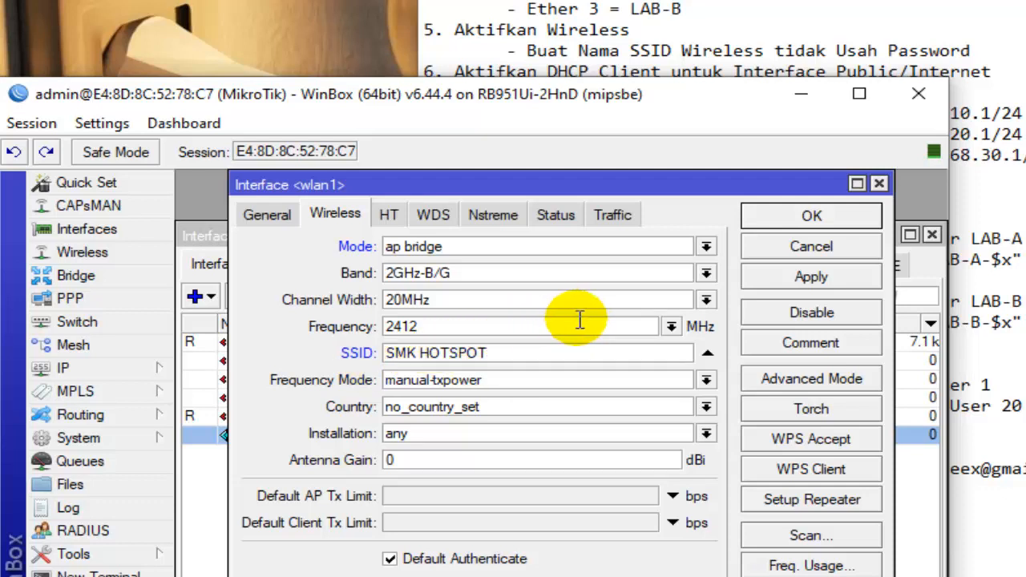
left_click(798, 216)
- Read the checklist item on the DHCP client and check the internet port on the PowerPoint topology slide before minimizing it
left_click(661, 19)
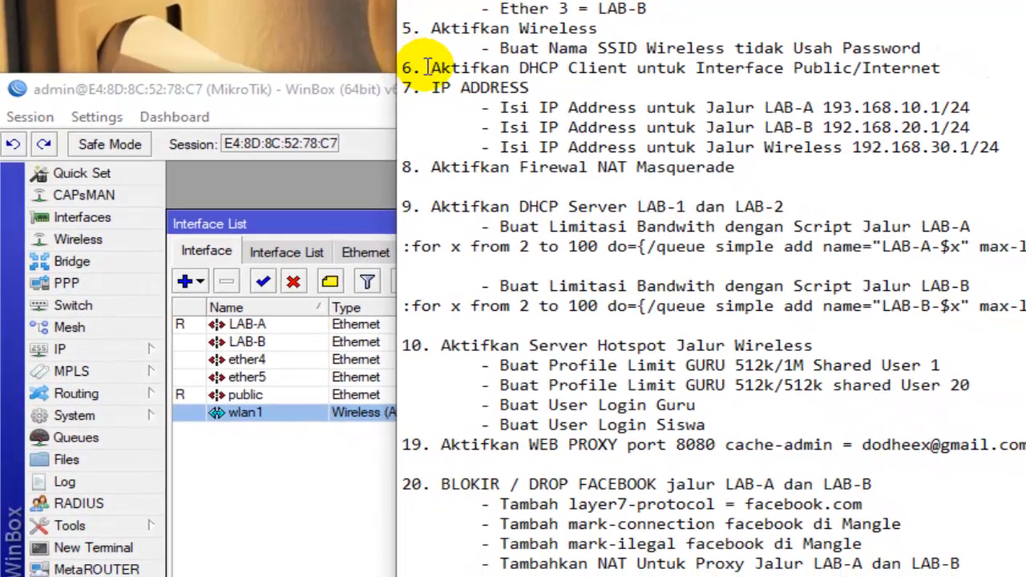
left_click_drag(427, 67, 944, 67)
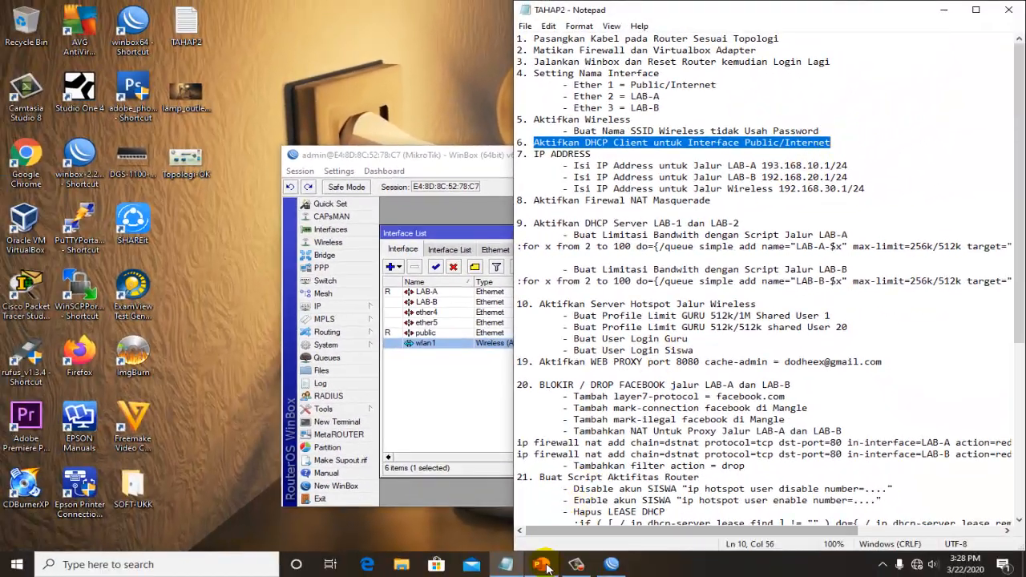
left_click(543, 565)
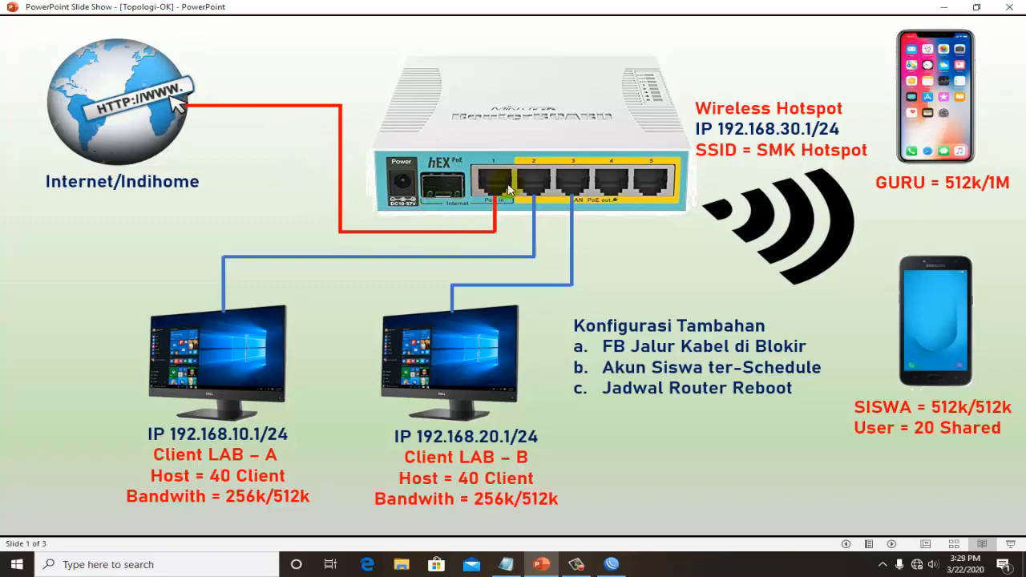
left_click(946, 12)
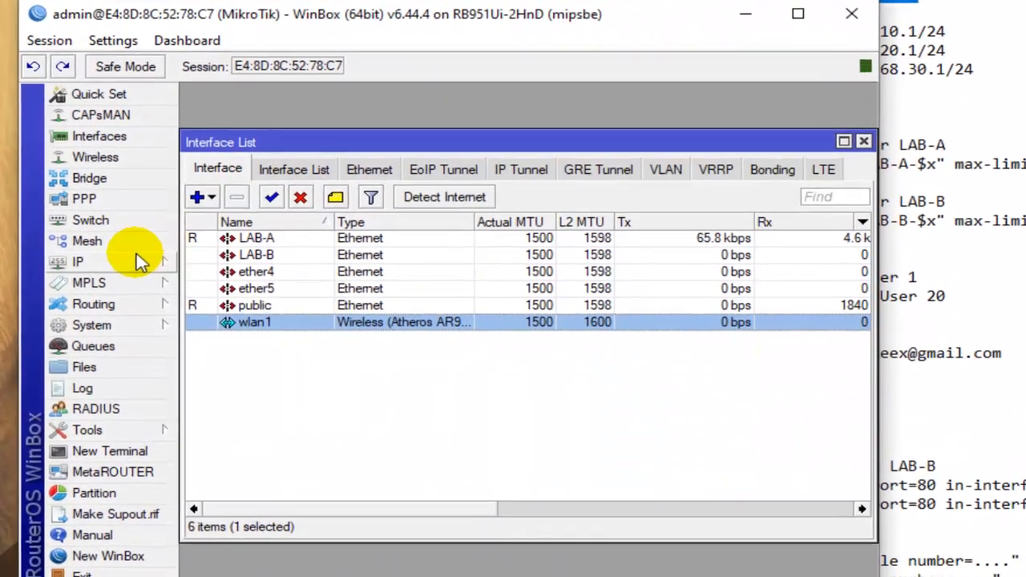
- Add a DHCP client on the public interface with Use Peer DNS, Use Peer NTP and the default route left on
left_click(138, 265)
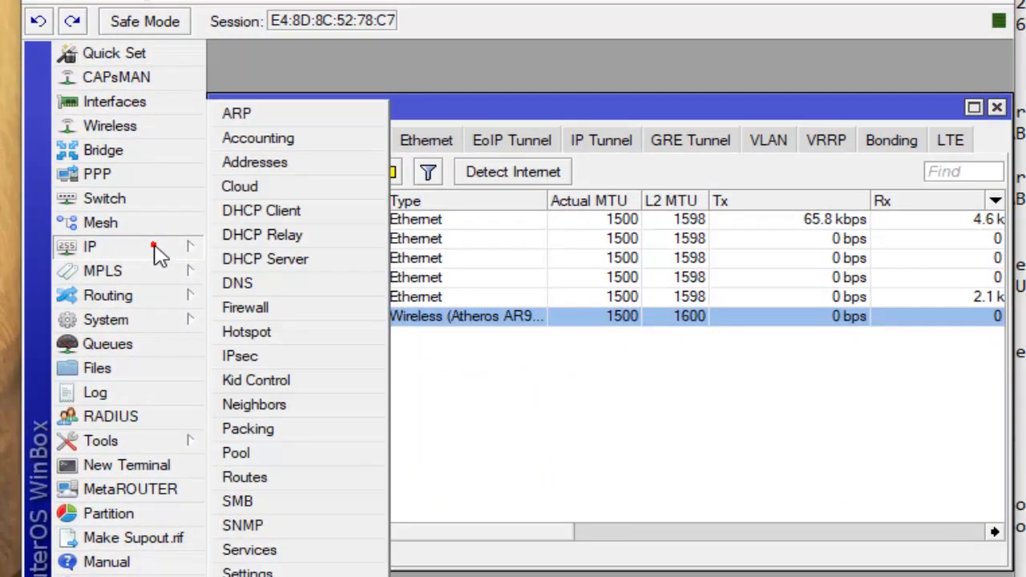
left_click(323, 219)
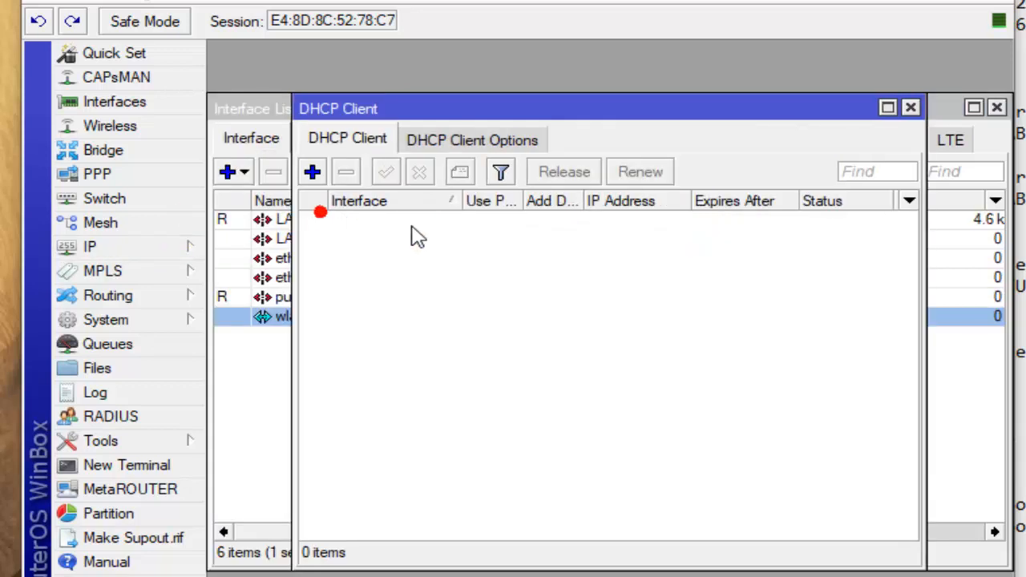
left_click(334, 134)
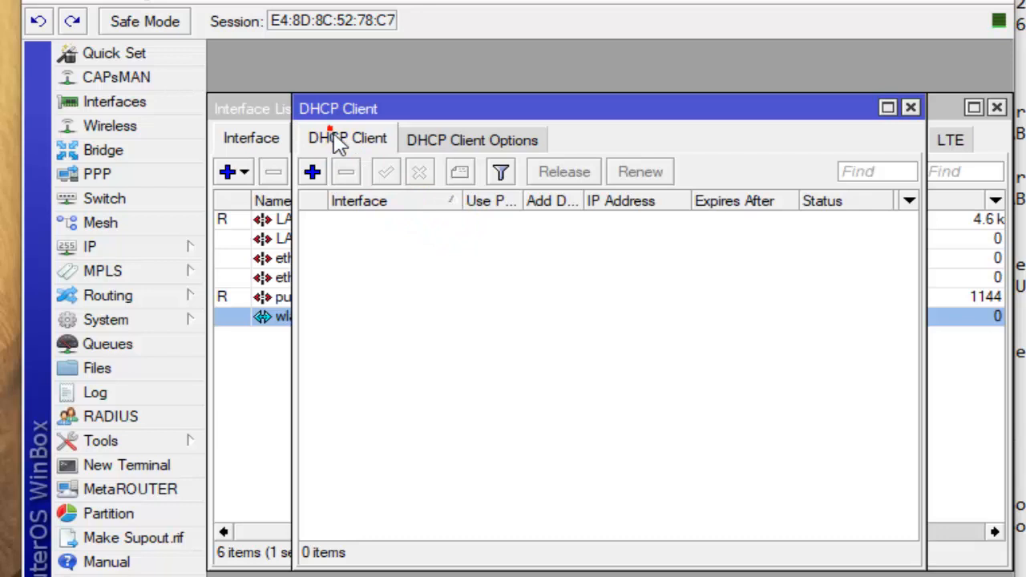
left_click(315, 174)
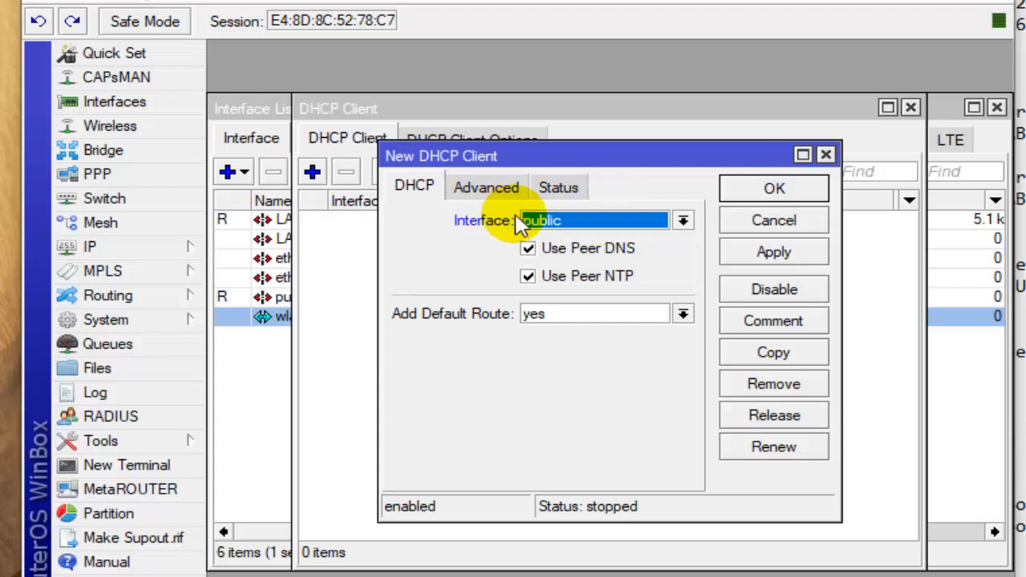
left_click(654, 221)
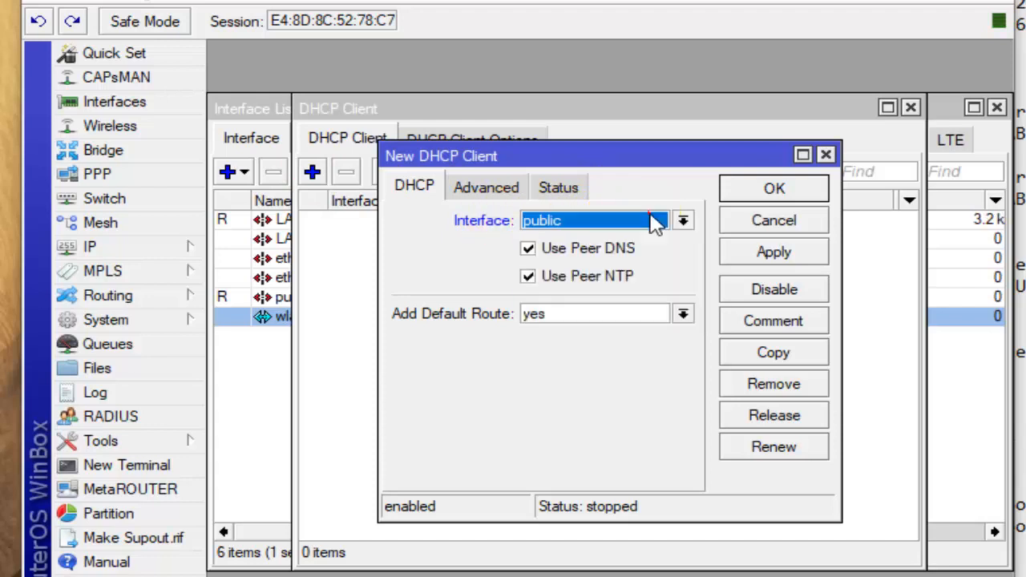
left_click(654, 222)
left_click(775, 191)
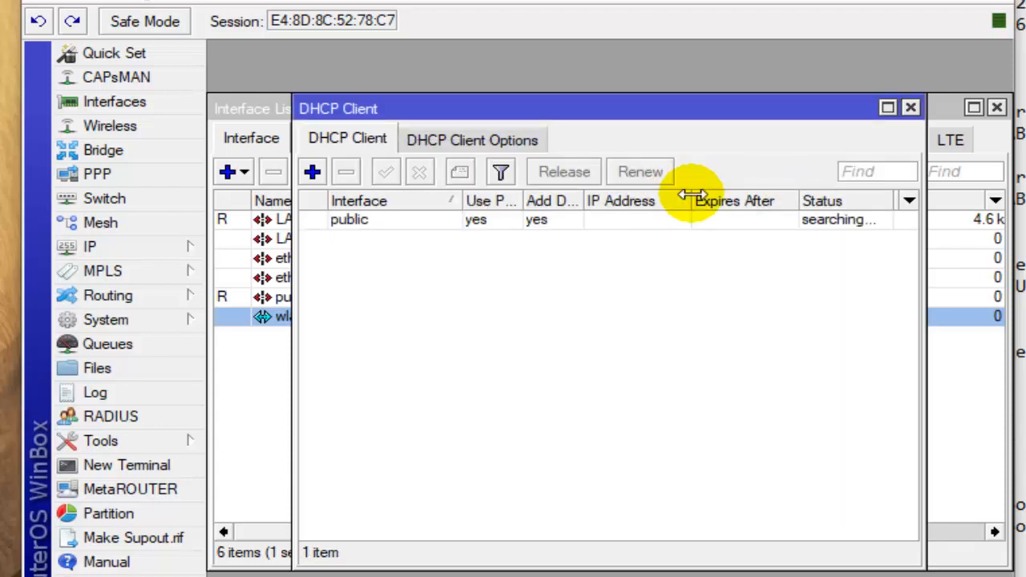
- Widen the IP Address column of the DHCP client list and check the address obtained by the public interface
left_click_drag(719, 192, 773, 193)
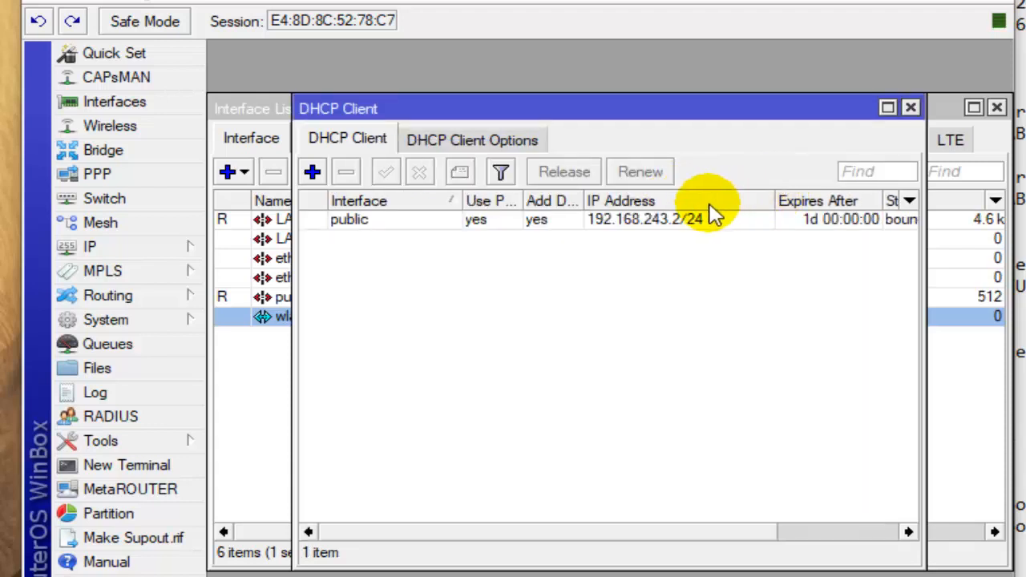
left_click(678, 224)
left_click(664, 226)
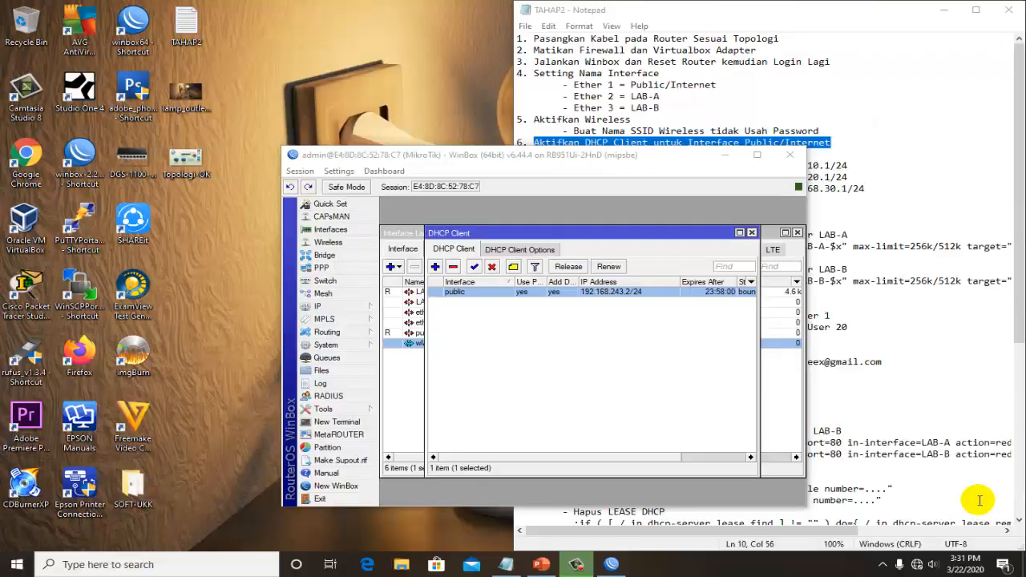
- Move the WinBox window beside the TAHAP2 checklist and read the item on IP addresses for LAB-A, LAB-B and wireless
left_click_drag(671, 161, 377, 61)
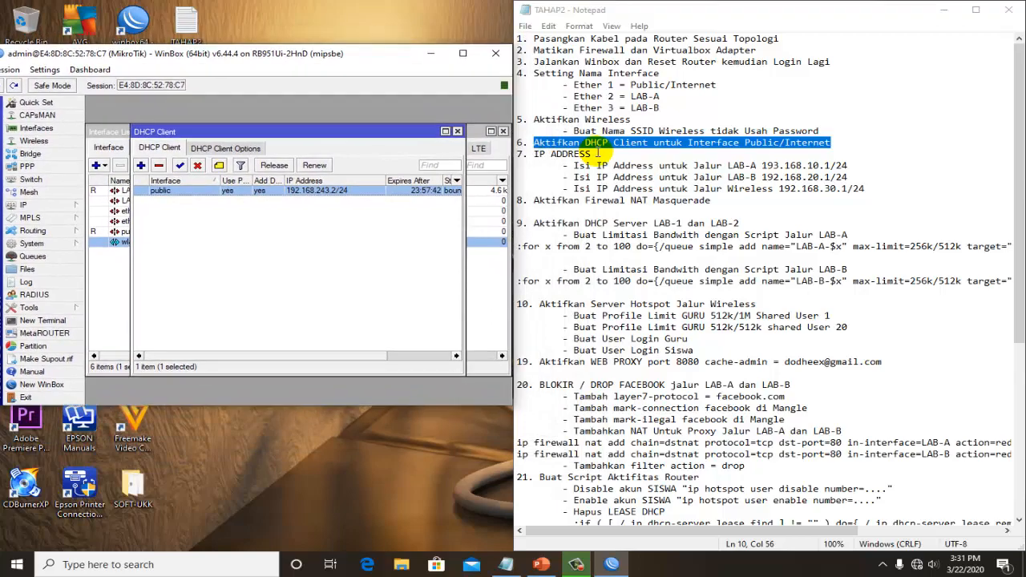
left_click_drag(597, 153, 528, 158)
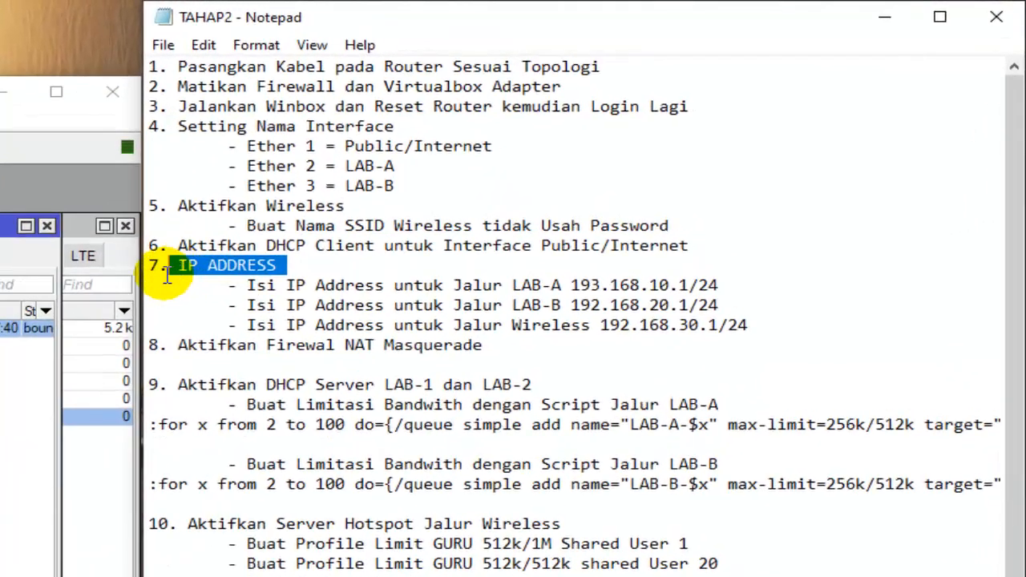
left_click(165, 272)
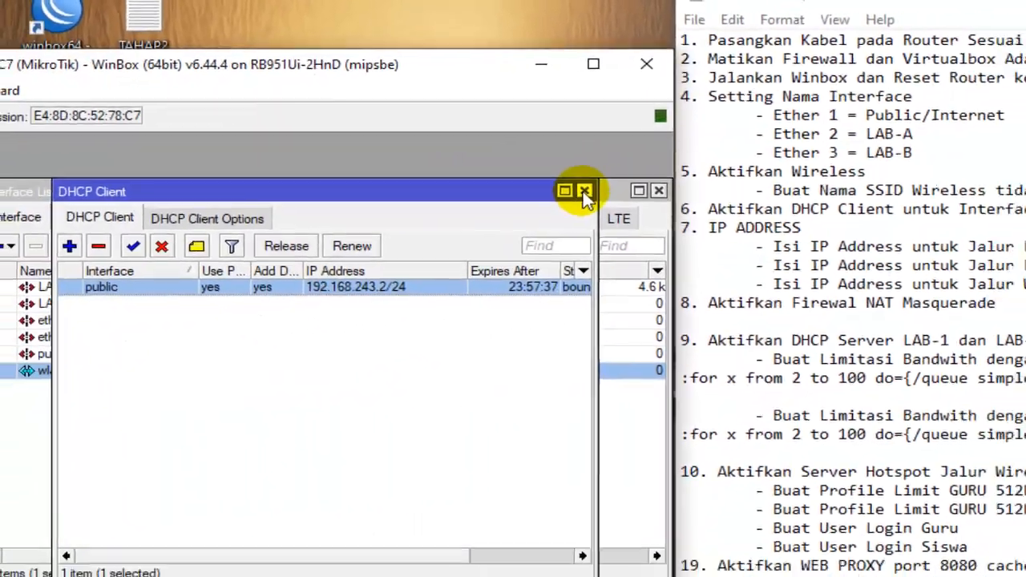
- Close the DHCP client and interface list windows and dock WinBox beside the TAHAP2 checklist
left_click(400, 209)
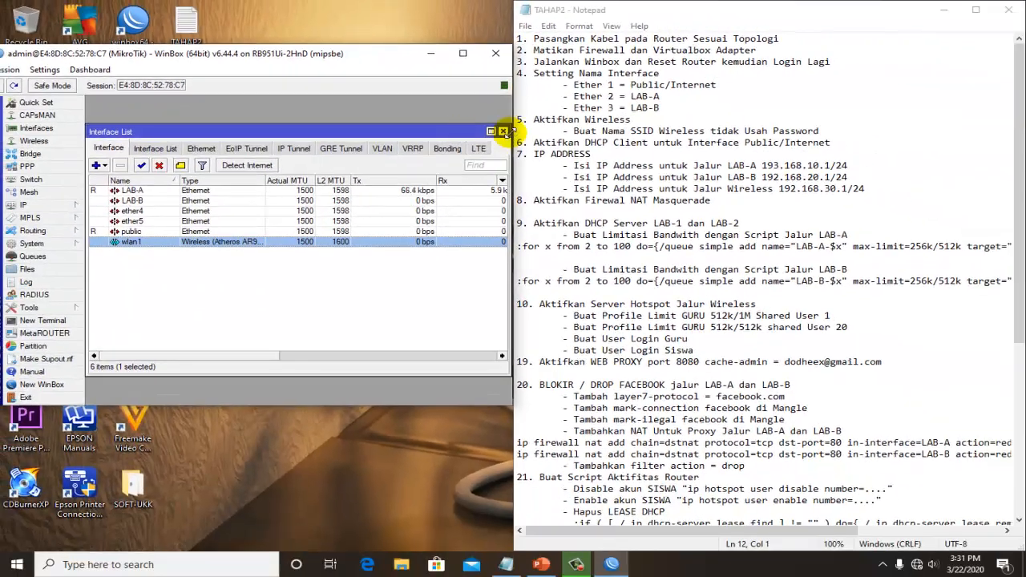
left_click(503, 130)
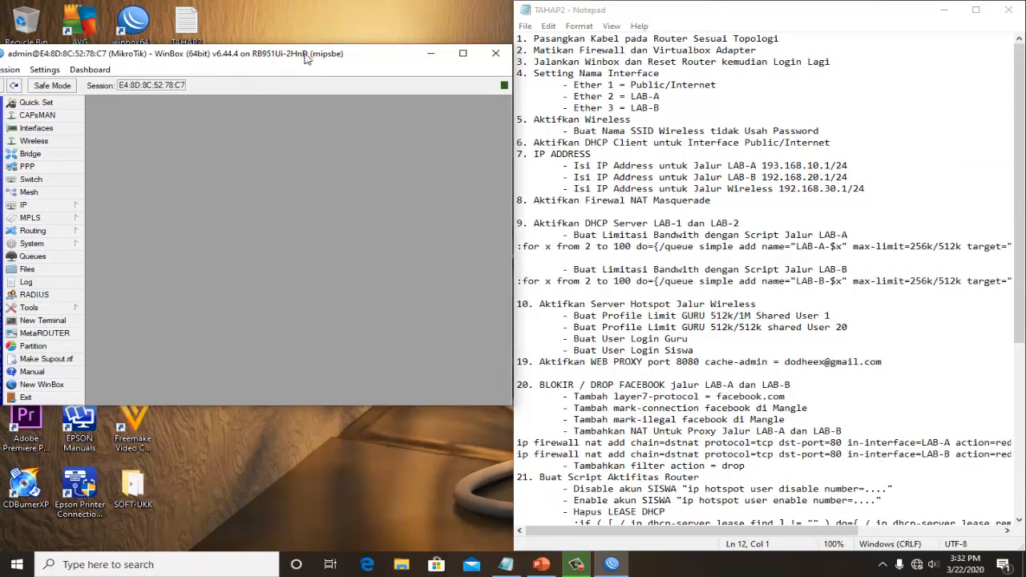
left_click_drag(304, 57, 1, 80)
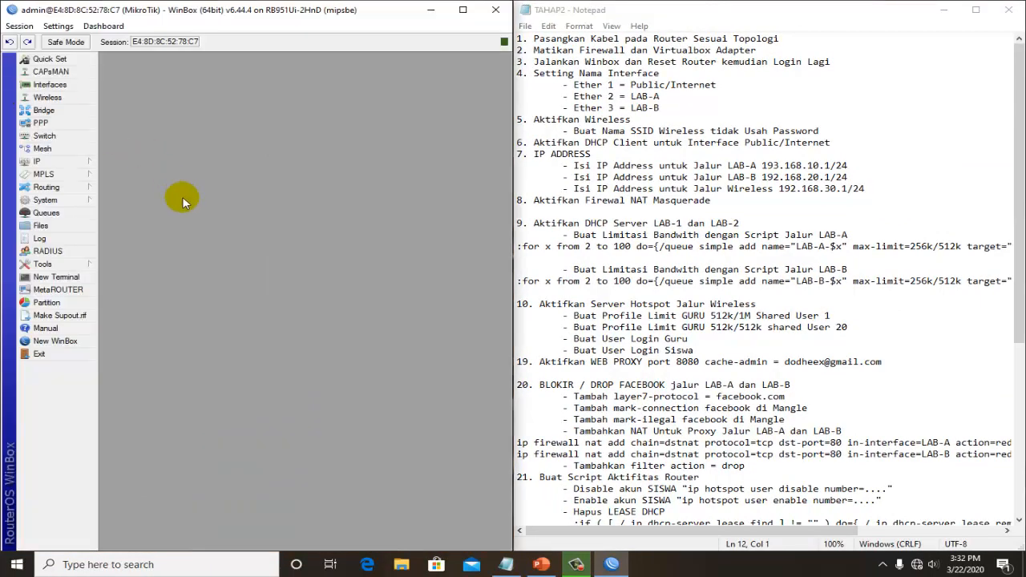
- Read the IP ADDRESS entries of checklist item 7 for the LAB-A, LAB-B and wireless lines
left_click(539, 160)
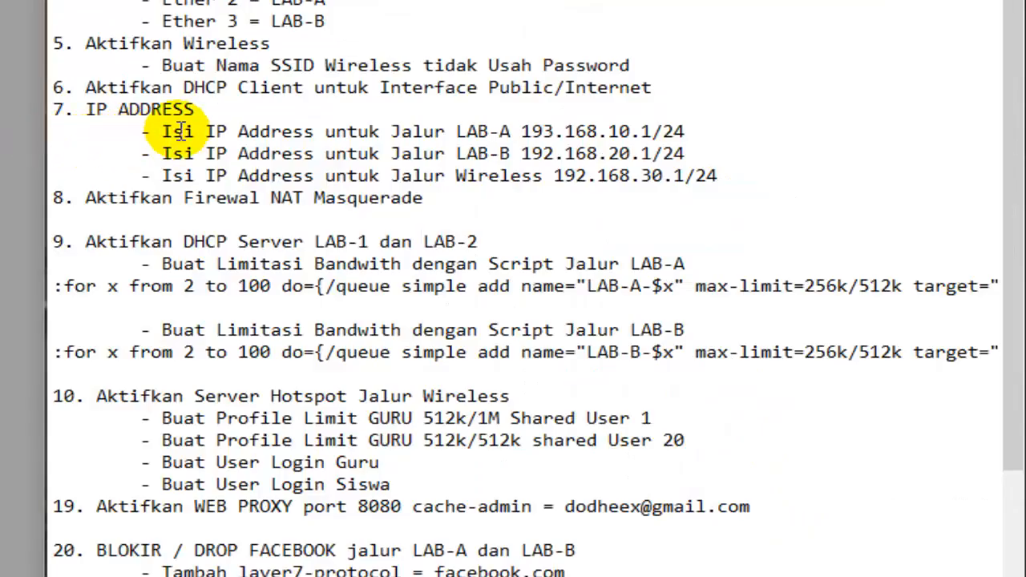
left_click_drag(585, 165, 782, 162)
left_click_drag(654, 133, 611, 135)
left_click(503, 129)
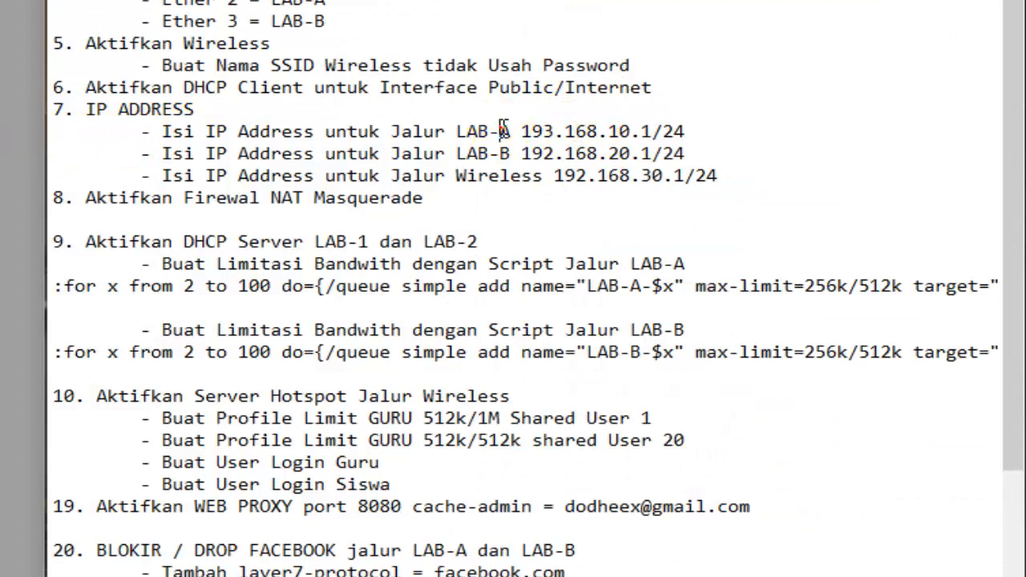
left_click(576, 158)
left_click(638, 178)
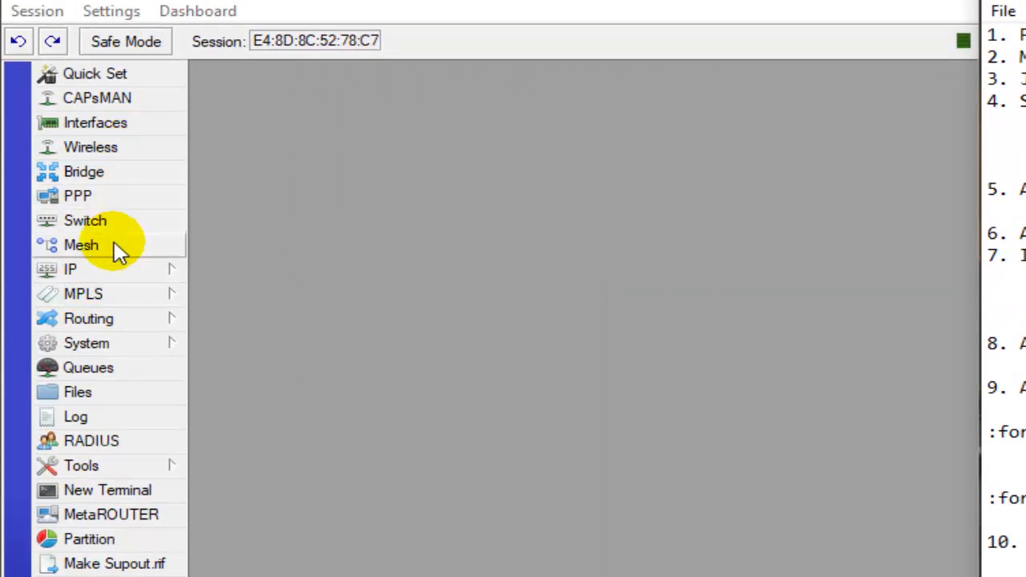
- Add the IP address 192.168.10.1/24 on the LAB-A interface
left_click(118, 271)
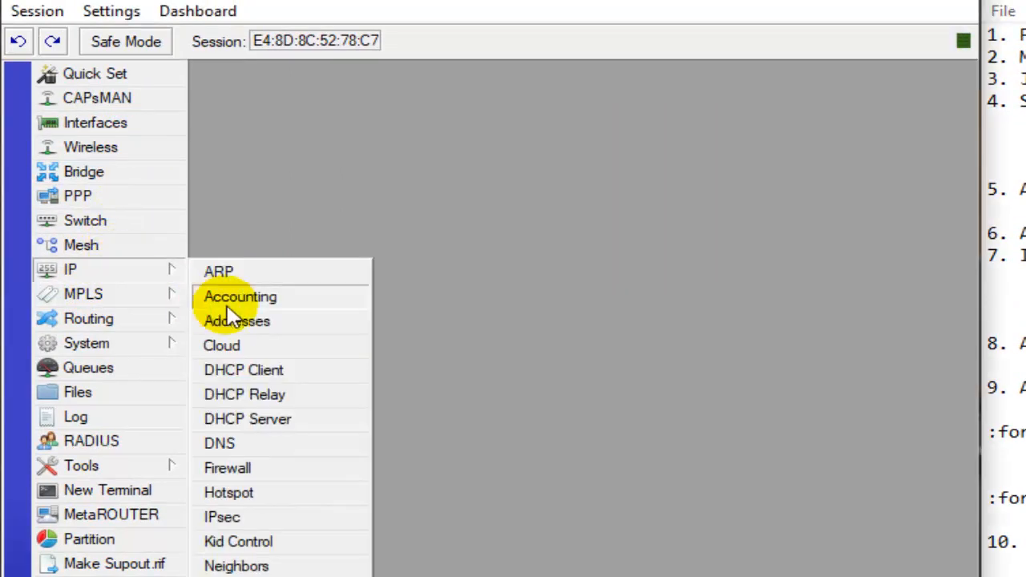
left_click(285, 322)
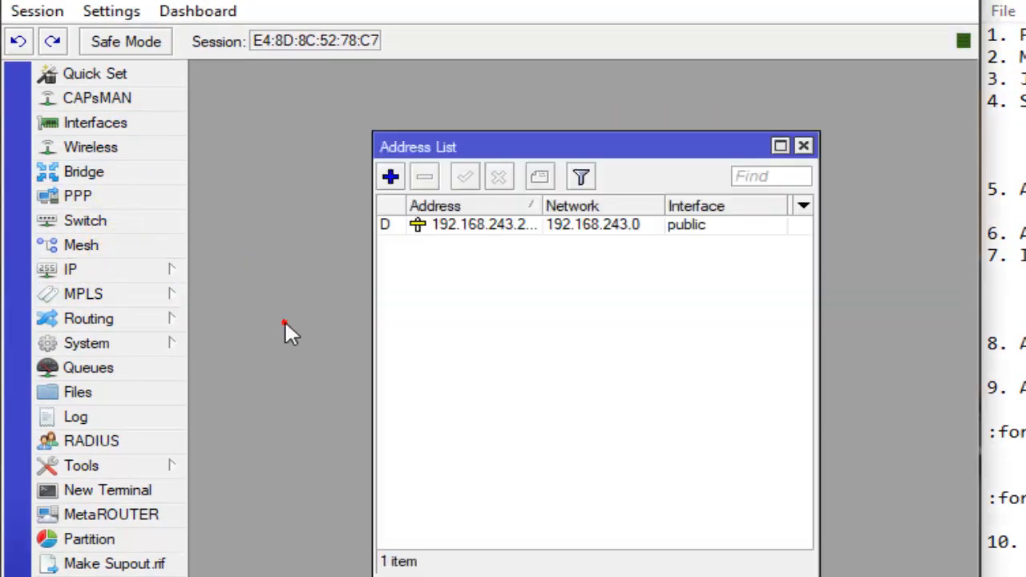
left_click(392, 177)
left_click(582, 256)
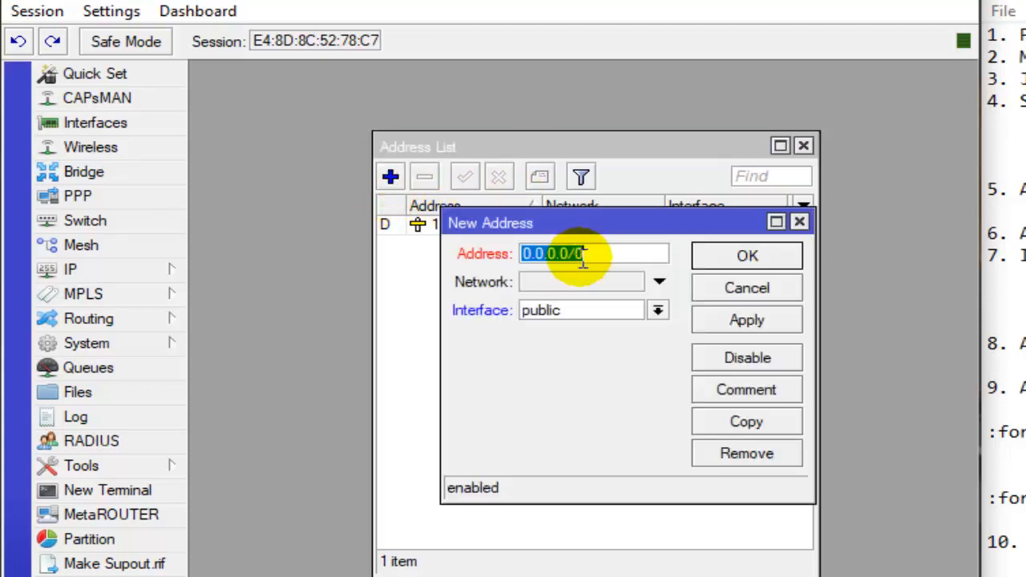
type("192.168.10.1/24")
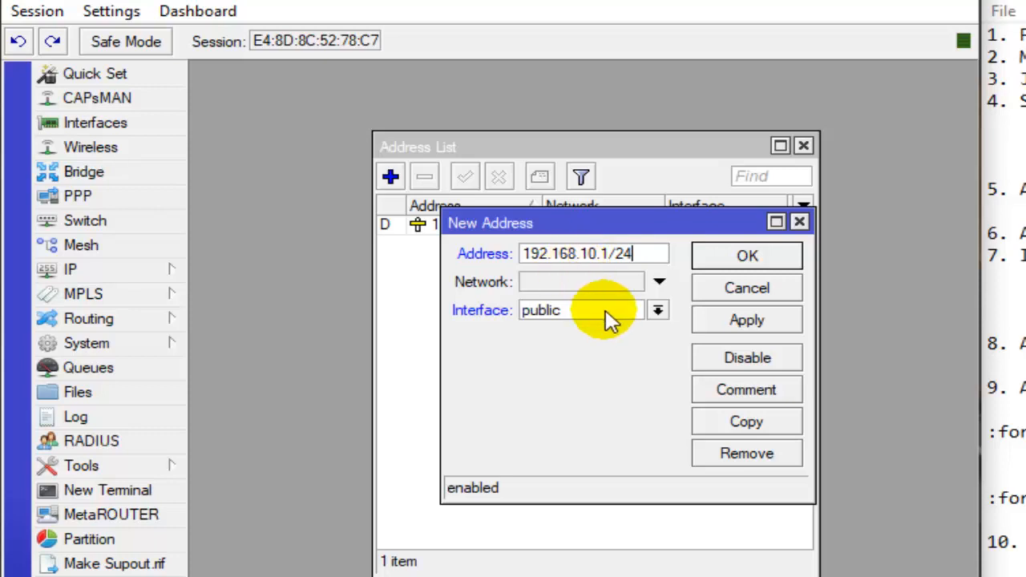
left_click(660, 311)
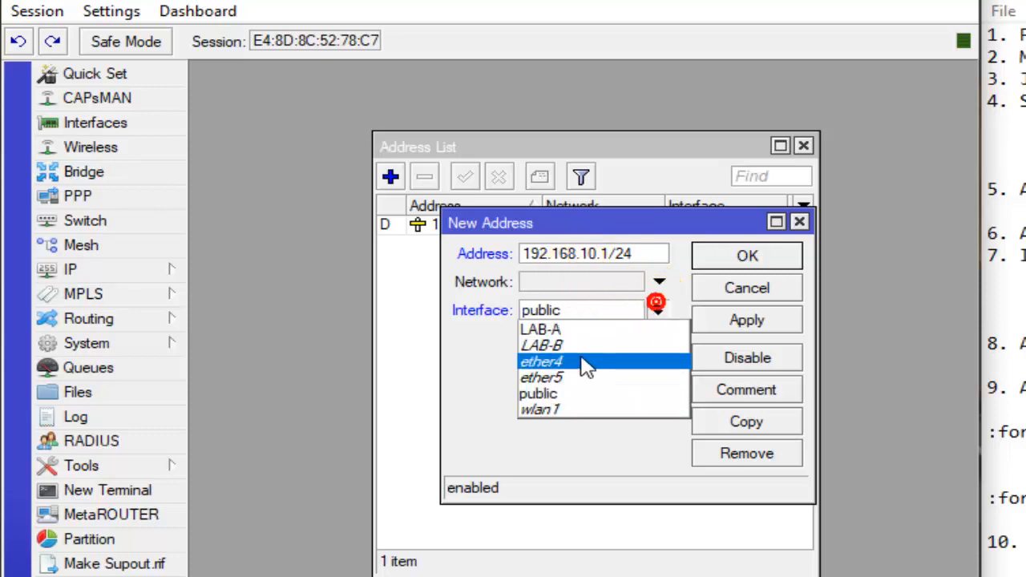
left_click(563, 332)
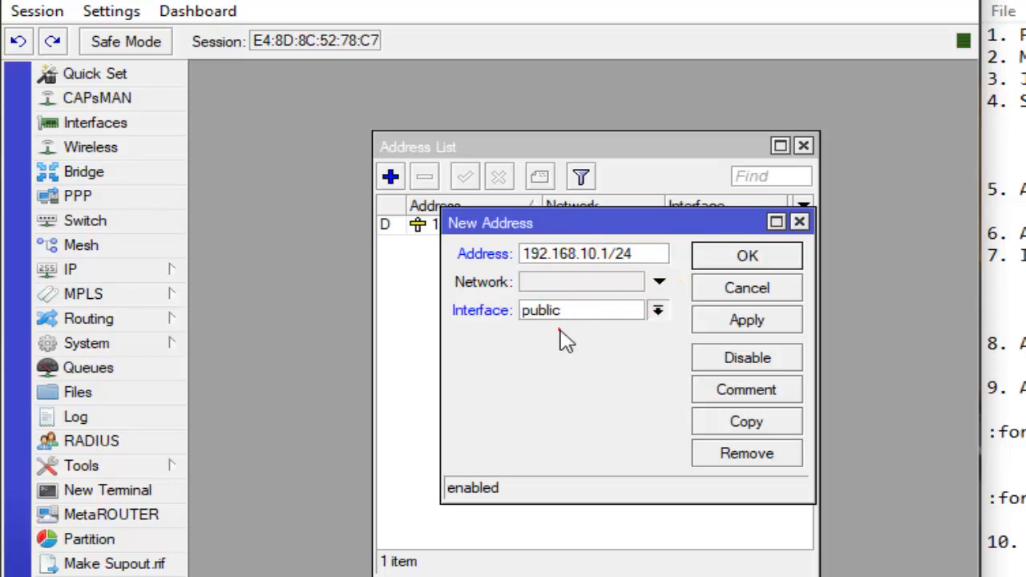
left_click(772, 264)
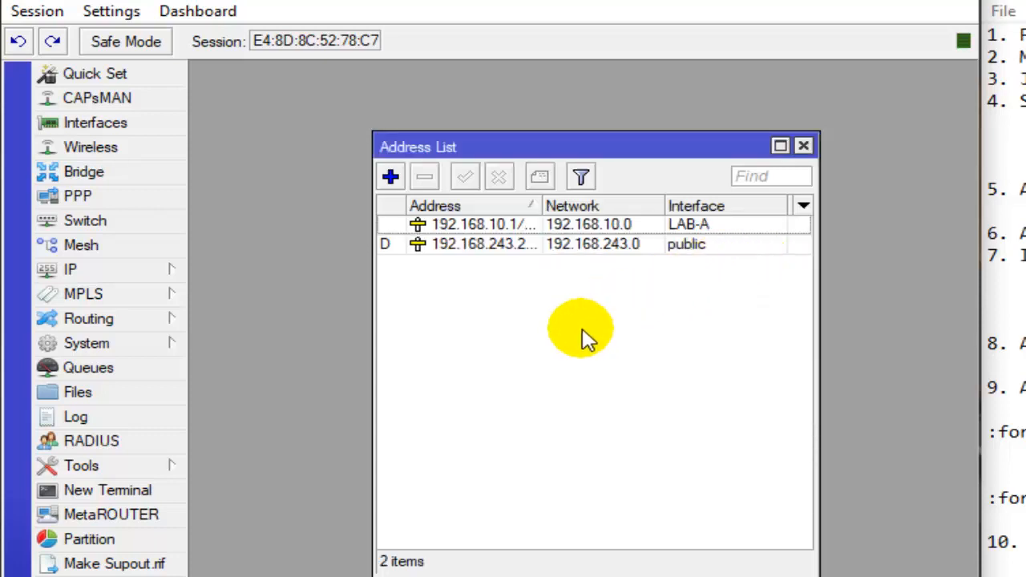
- Add the IP address 192.168.20.1/24 on the LAB-B interface and check its entry in the address list
left_click(391, 178)
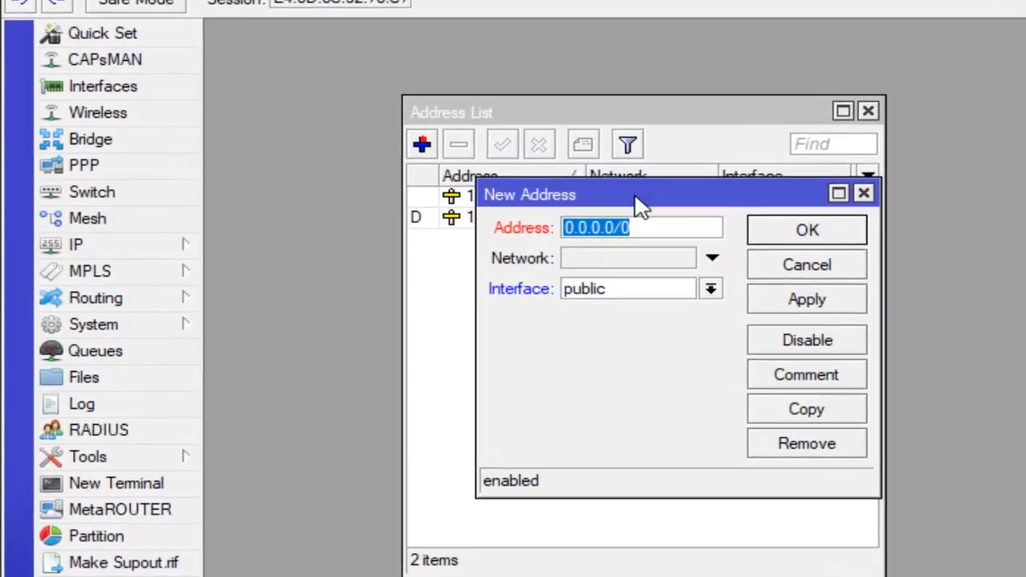
type("192.168.20.1/24")
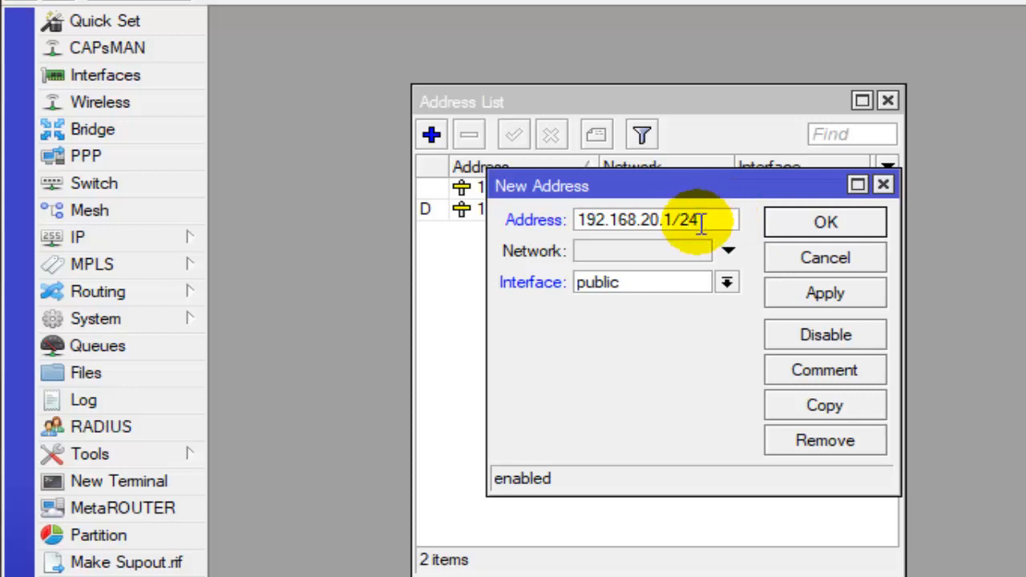
left_click(727, 283)
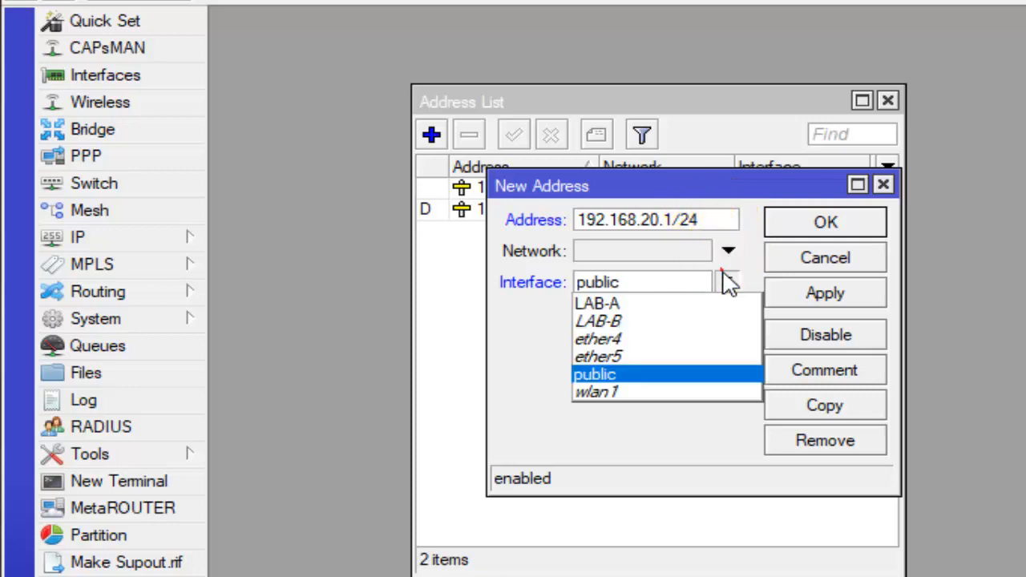
left_click(695, 321)
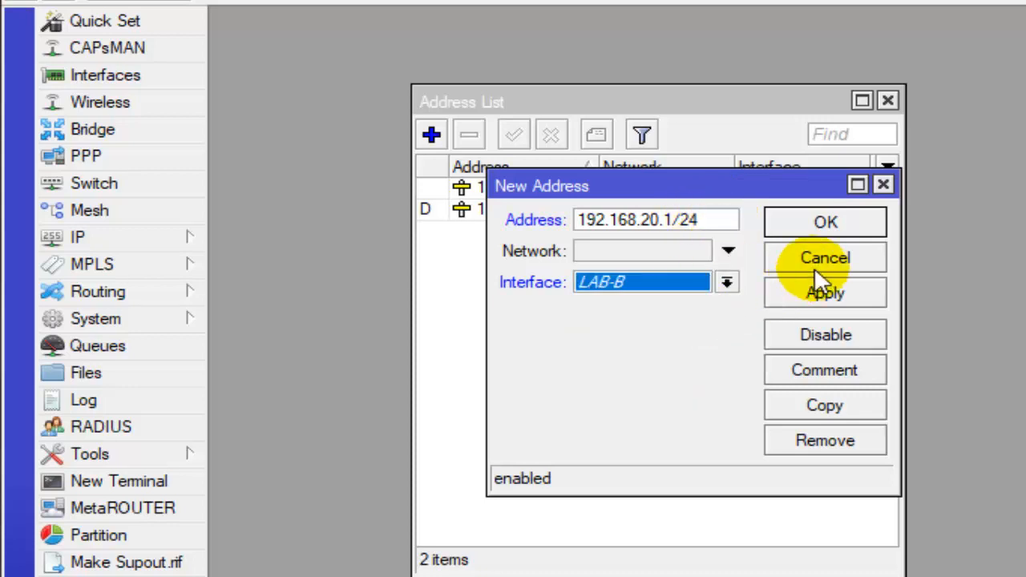
left_click(859, 223)
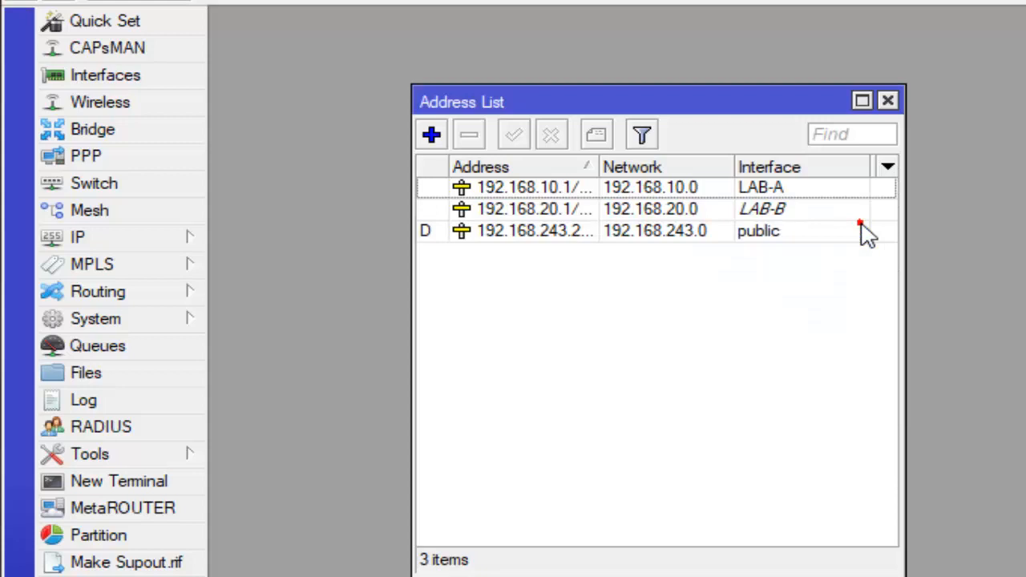
left_click(769, 234)
left_click(775, 210)
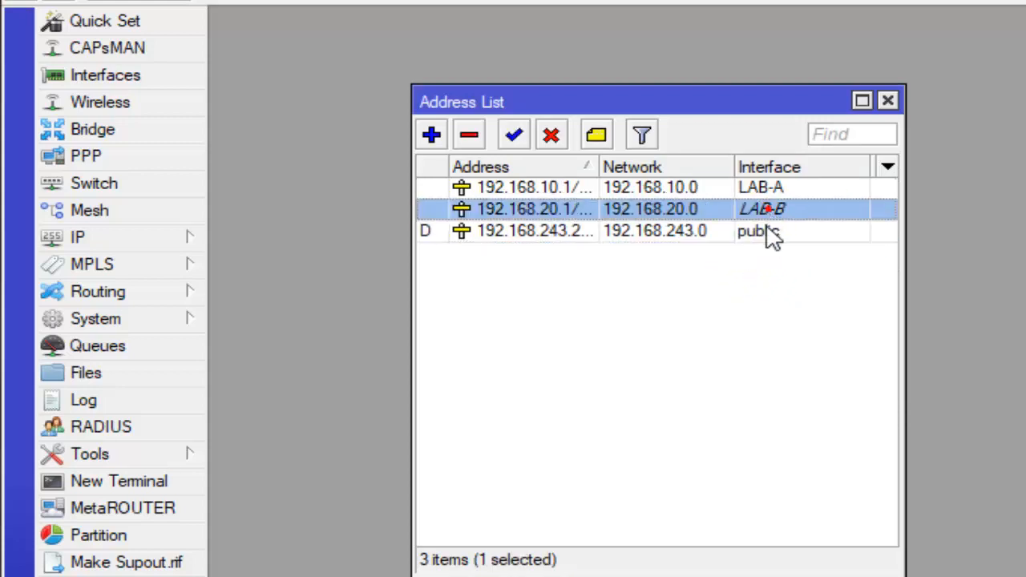
- Add the IP address 192.168.30.1 on the wlan1 interface
left_click(432, 135)
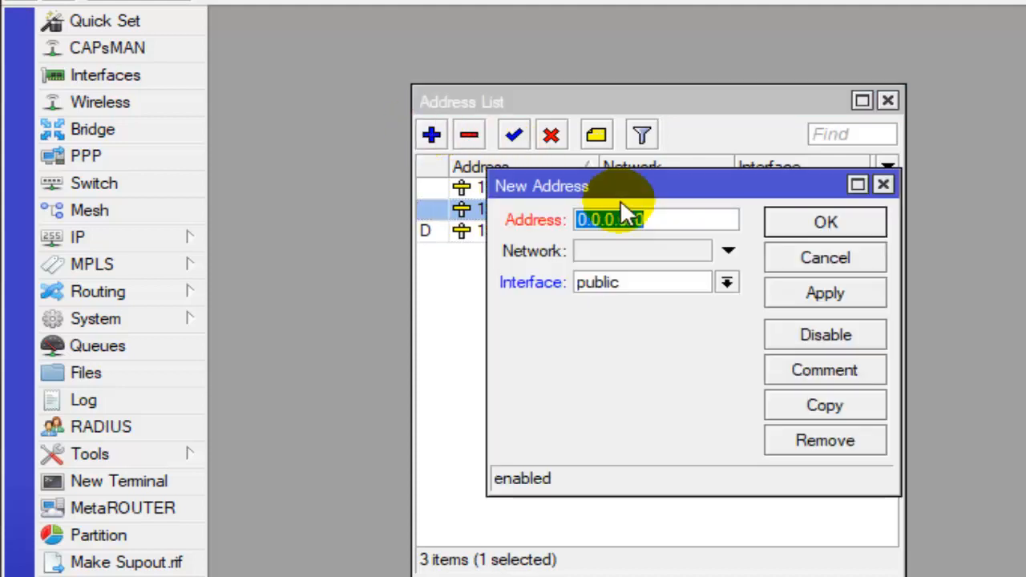
type("192.168.")
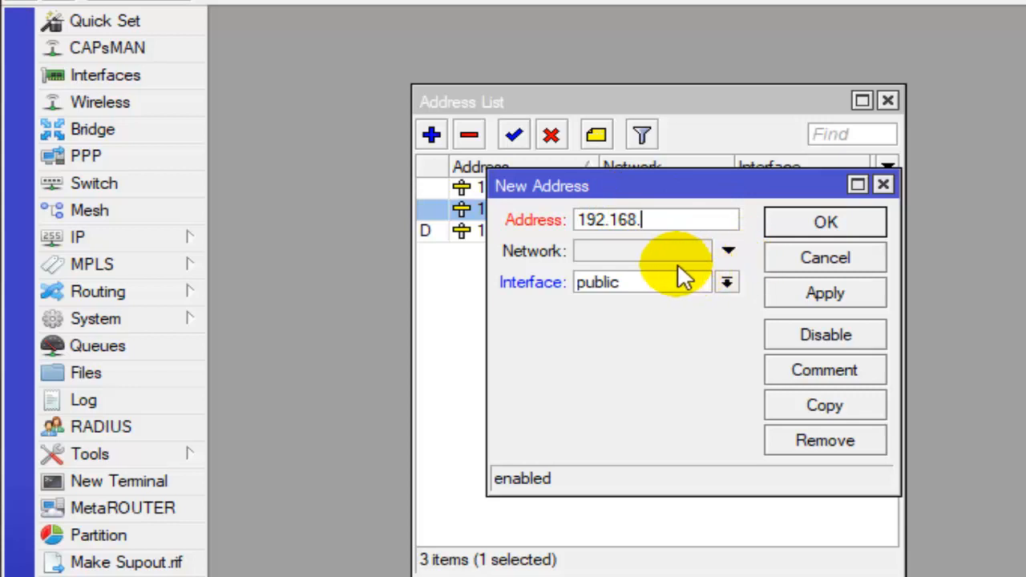
type("30.1")
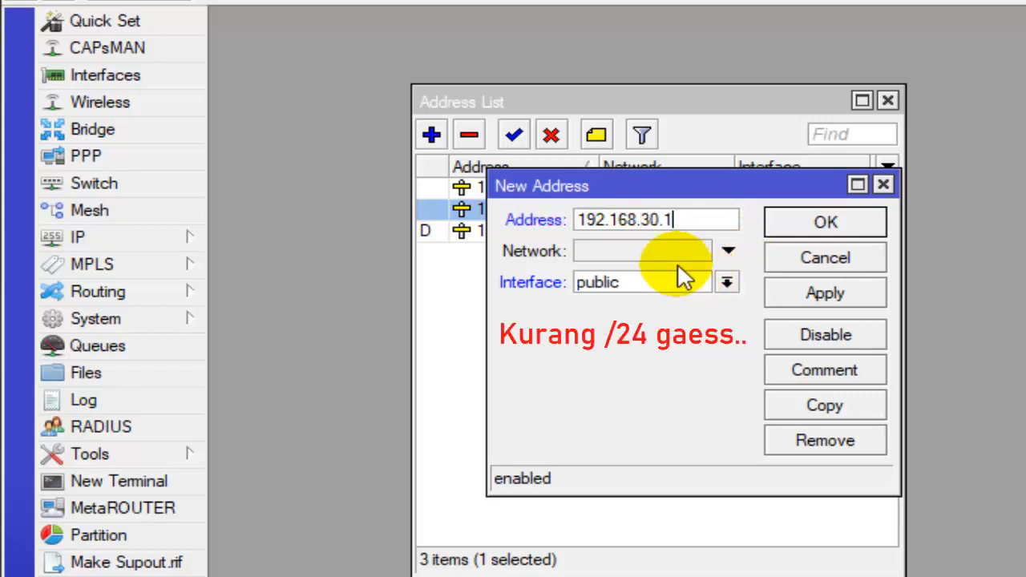
left_click(725, 282)
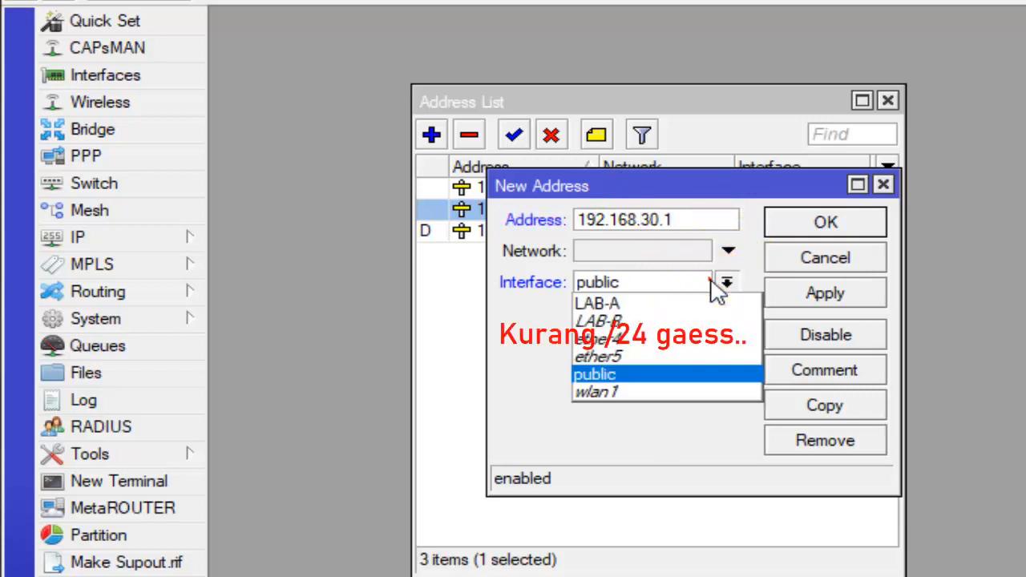
left_click(654, 392)
left_click(820, 223)
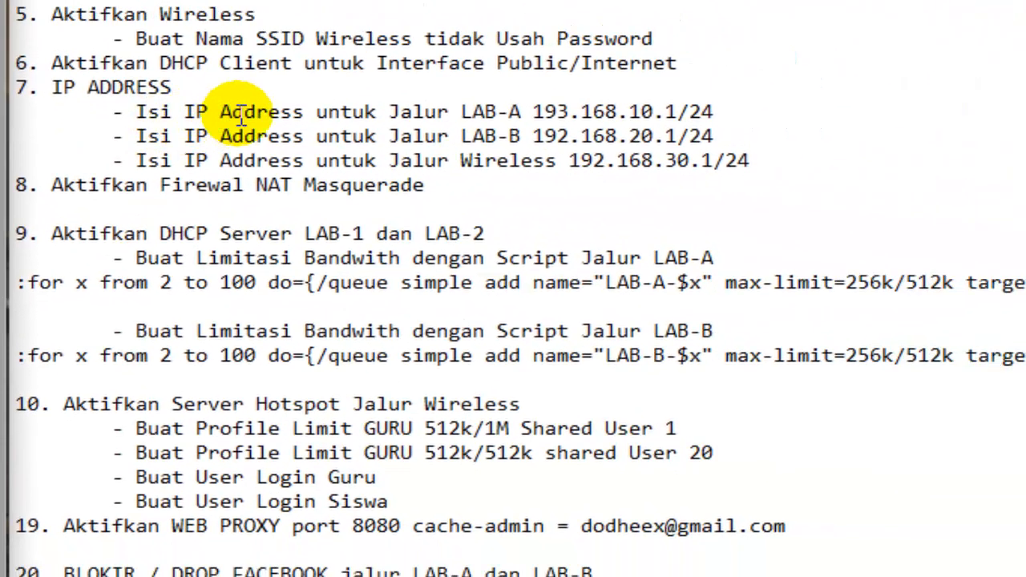
- Read checklist item 8 on the firewall NAT masquerade and close the router's address list
left_click_drag(41, 87, 212, 87)
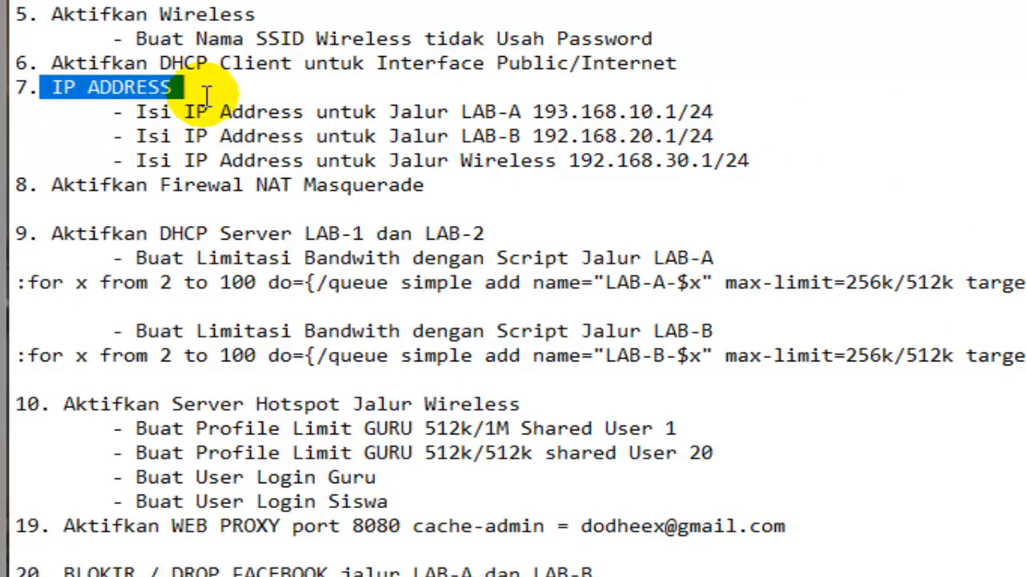
left_click(235, 137)
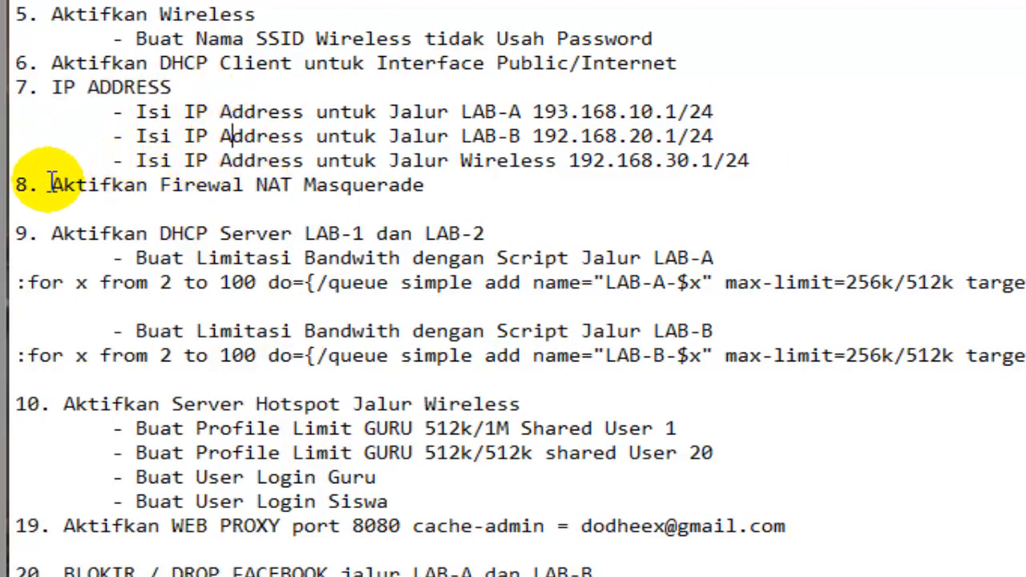
left_click_drag(17, 186, 424, 186)
left_click(622, 337)
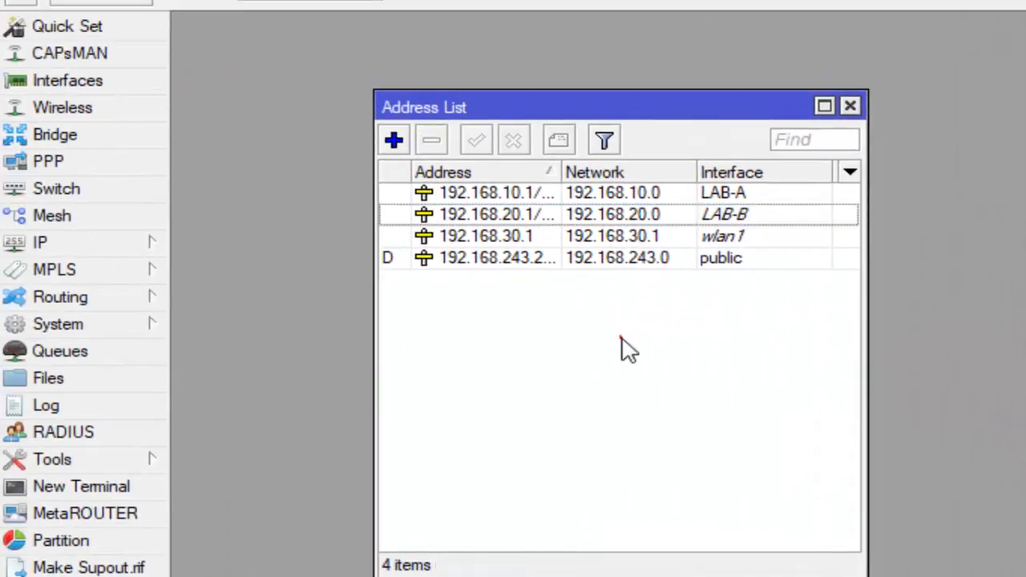
left_click(852, 108)
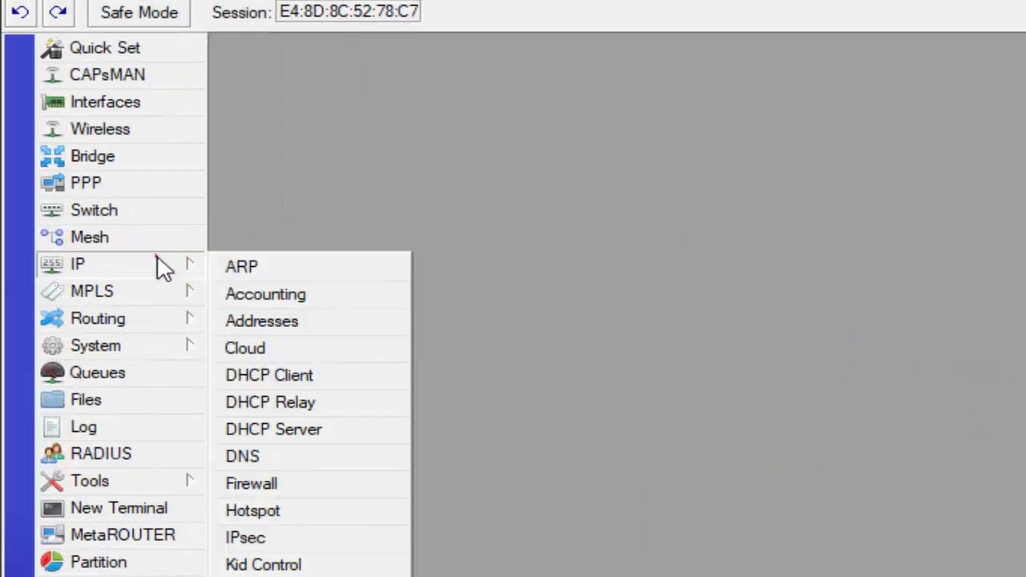
- Start a new firewall NAT rule on the srcnat chain, widen its dialog, and set the out interface to public
left_click(159, 263)
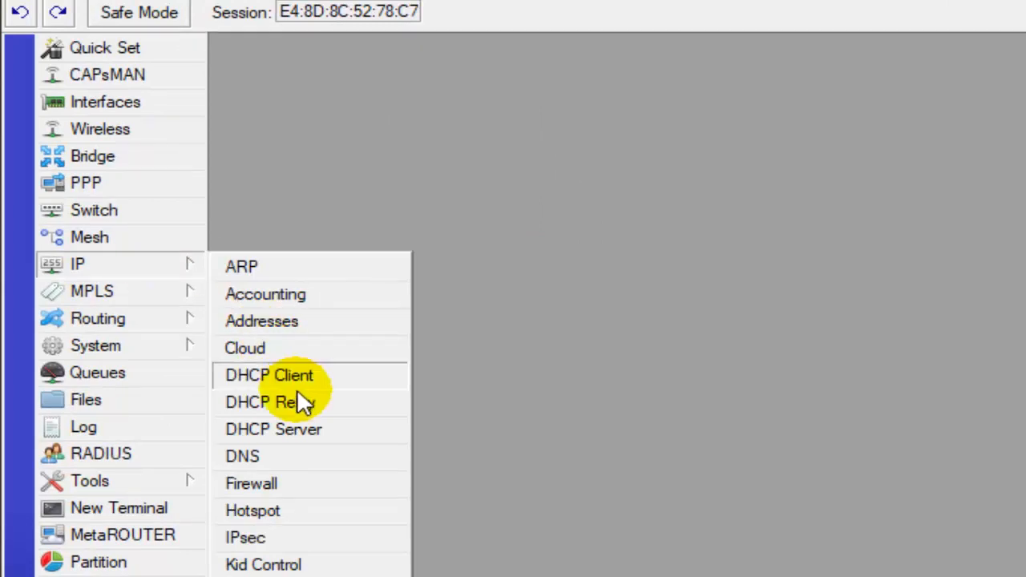
left_click(343, 481)
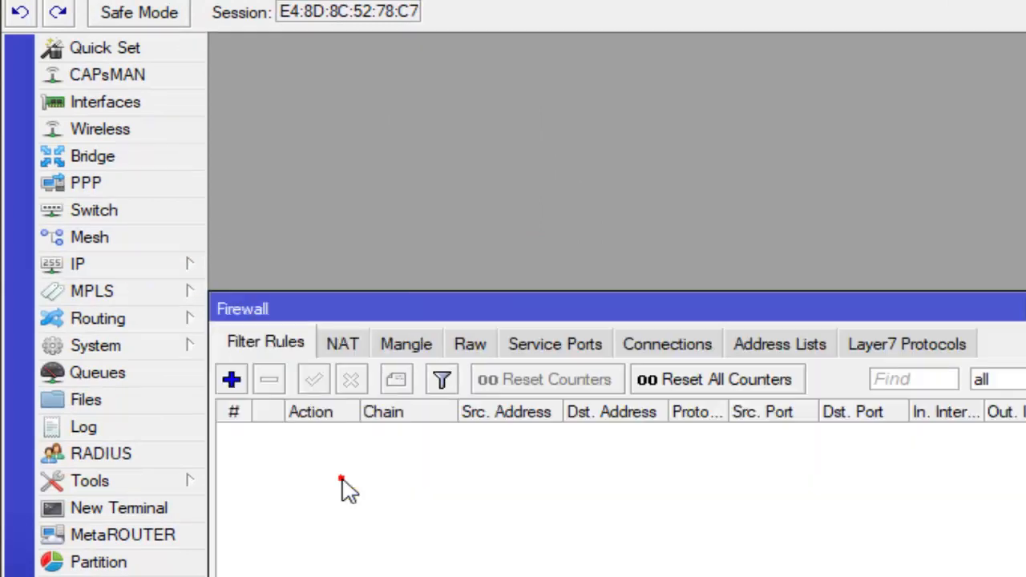
left_click(343, 344)
left_click(340, 343)
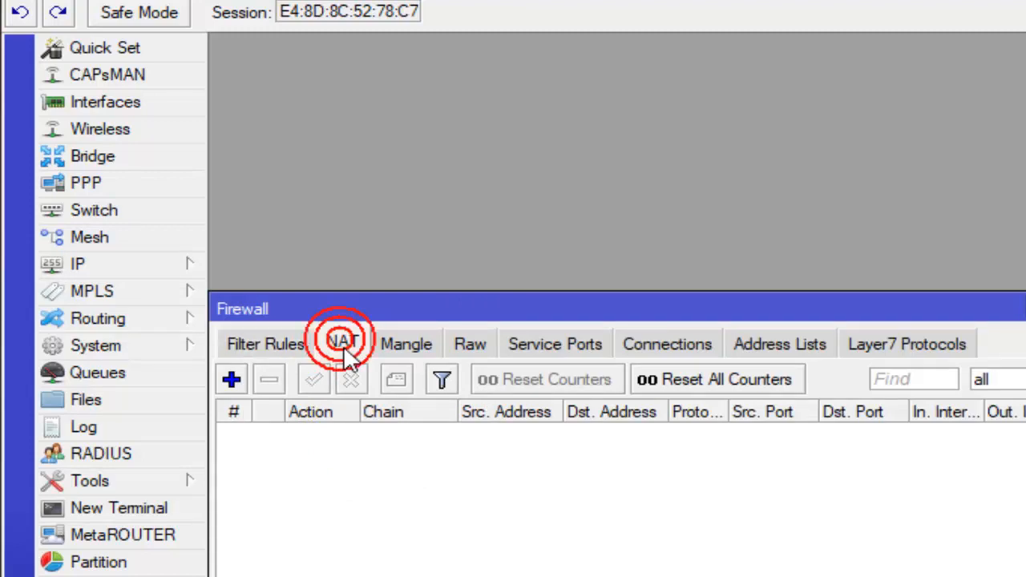
left_click(232, 380)
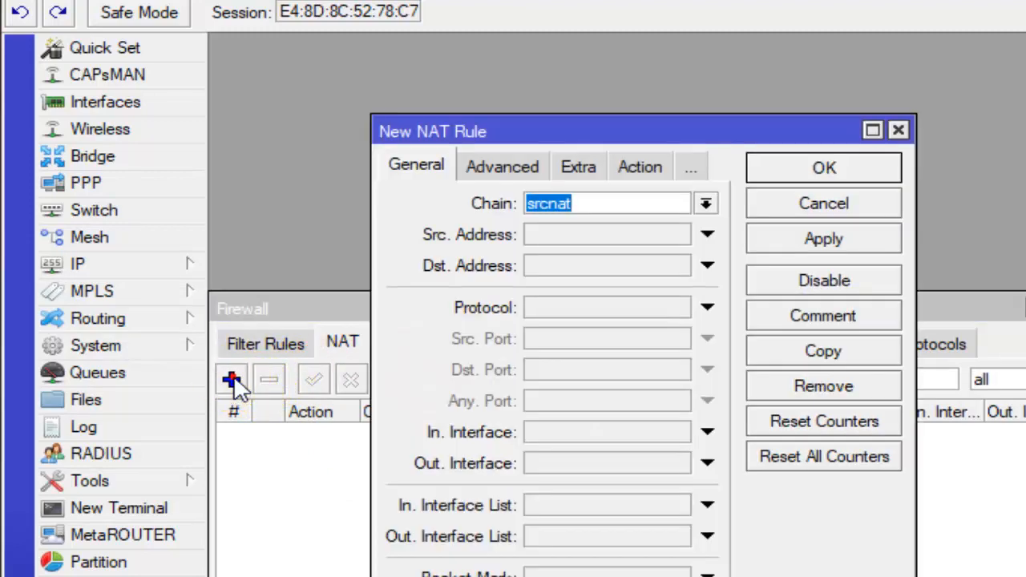
left_click(421, 168)
left_click_drag(369, 217, 234, 242)
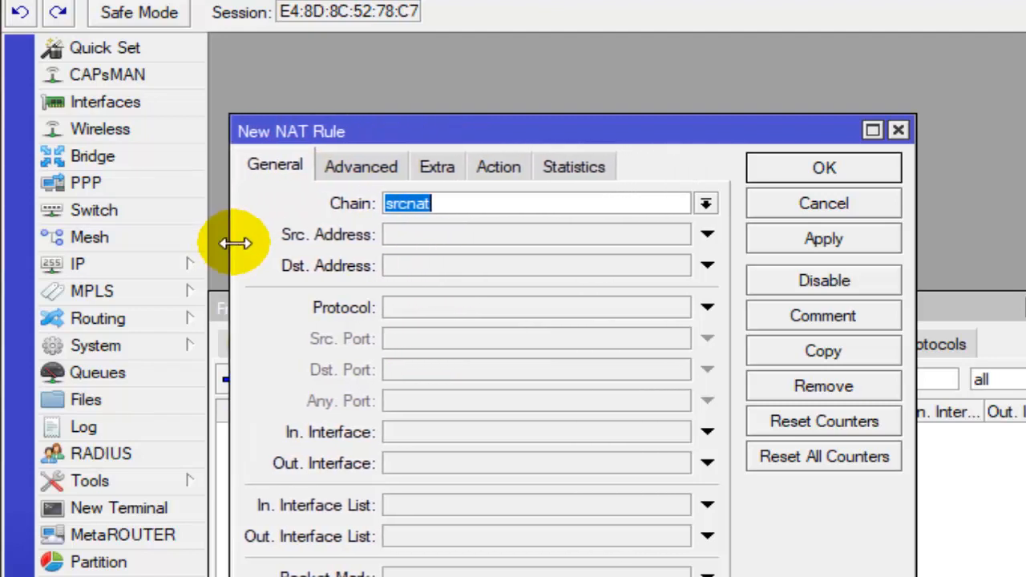
left_click_drag(914, 248, 1012, 249)
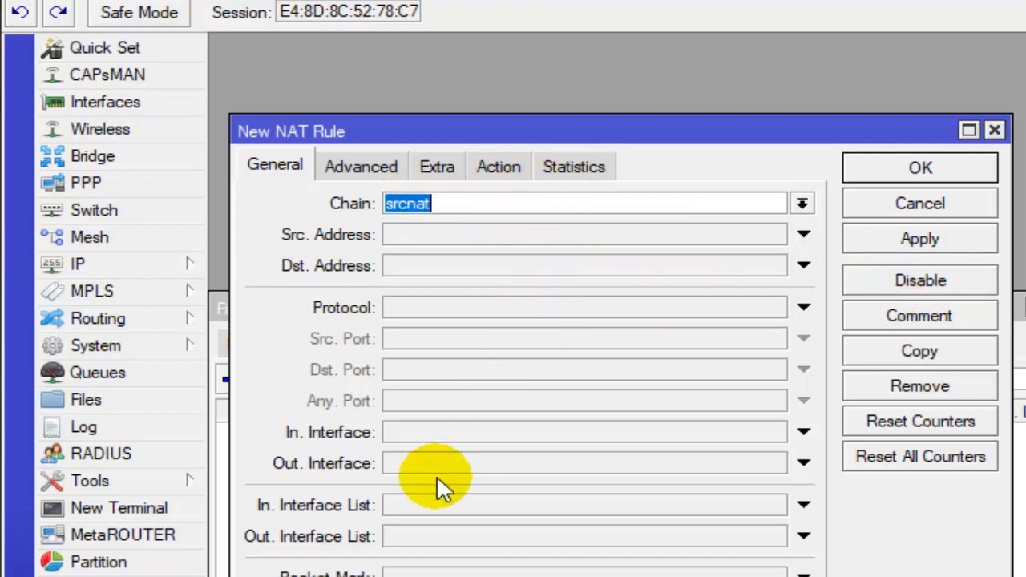
left_click(420, 463)
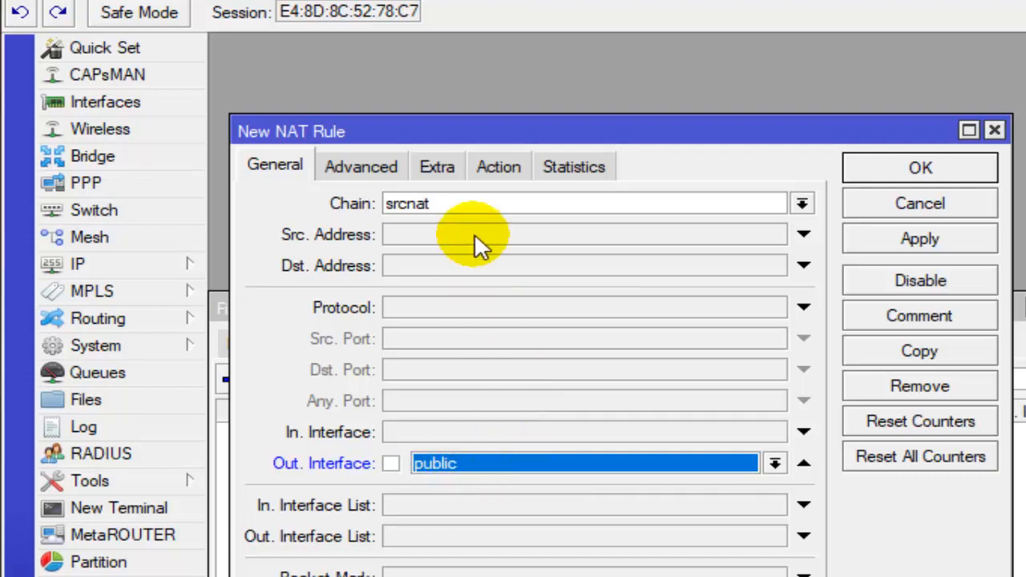
- Set the new NAT rule's action to masquerade, save the rule and select it in the NAT list
left_click(497, 165)
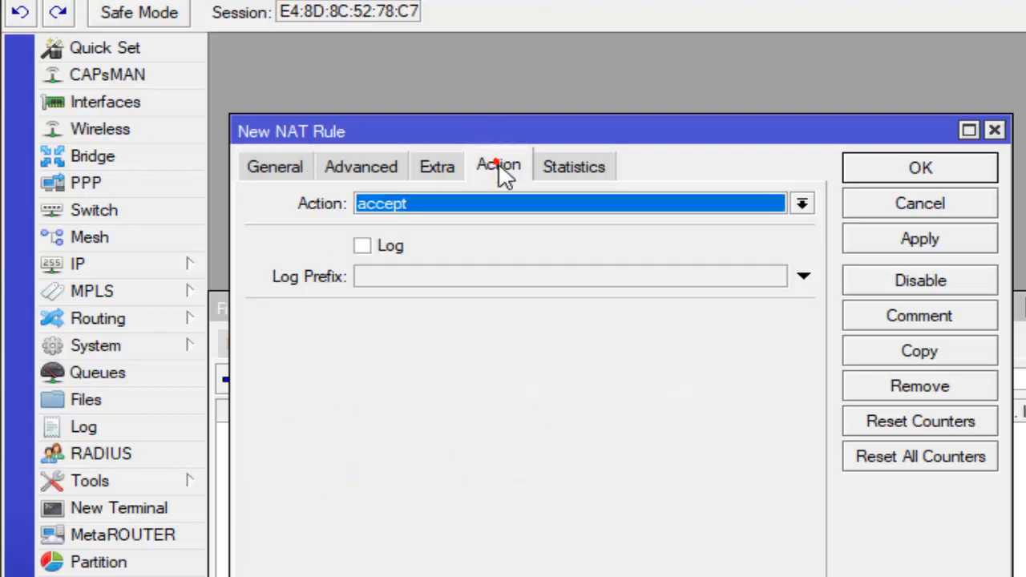
left_click(514, 205)
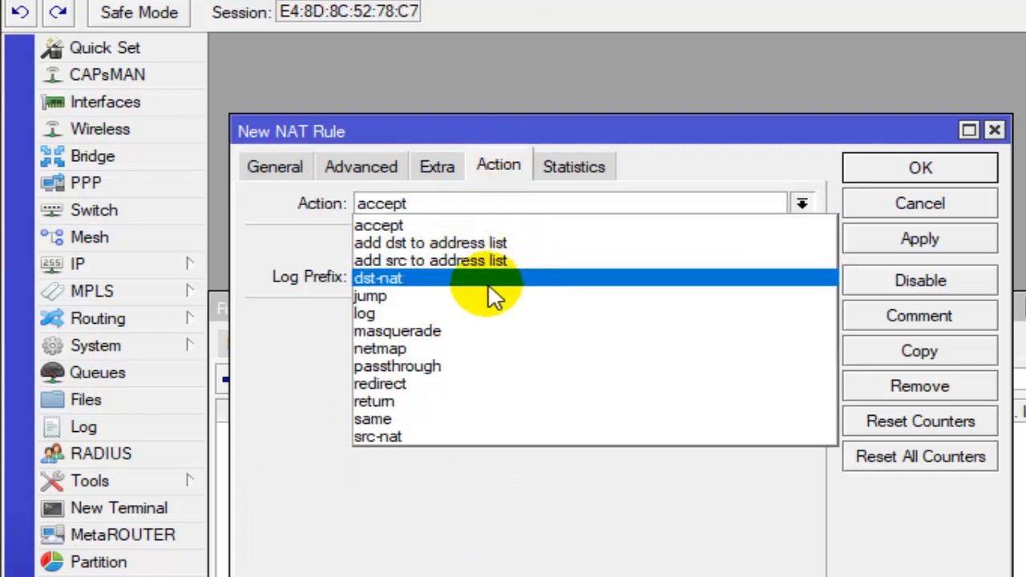
left_click(474, 331)
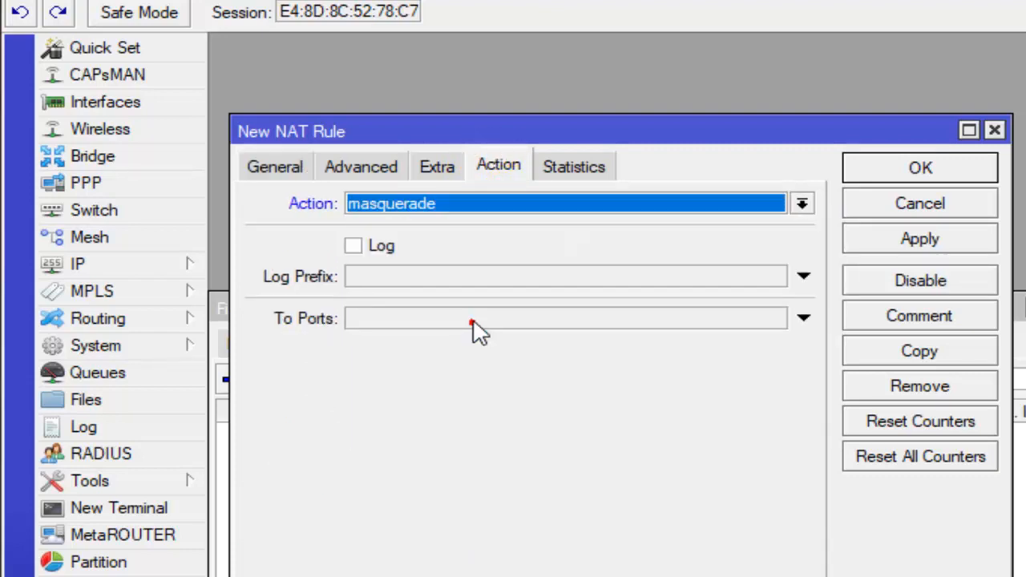
left_click(922, 169)
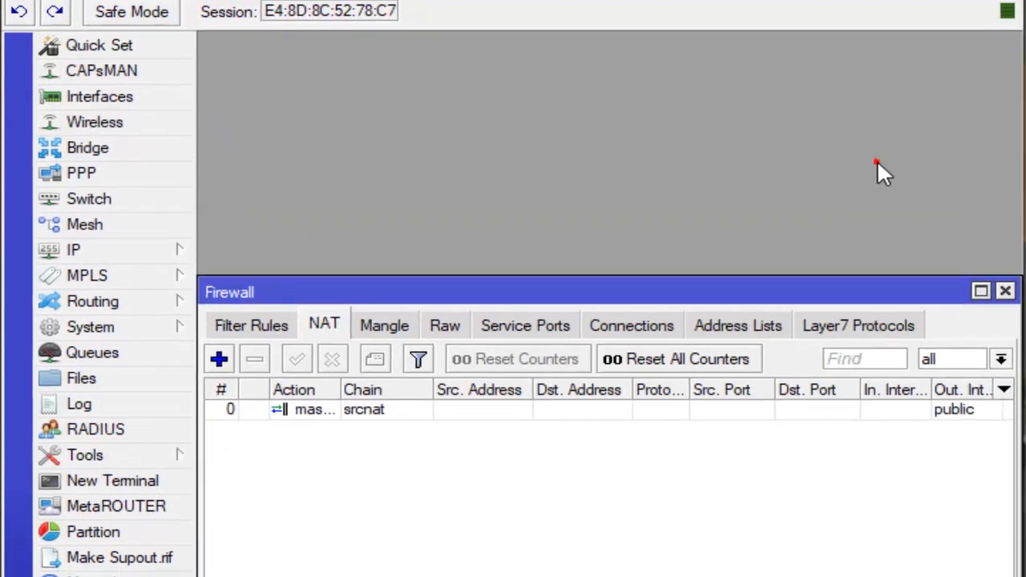
left_click(341, 389)
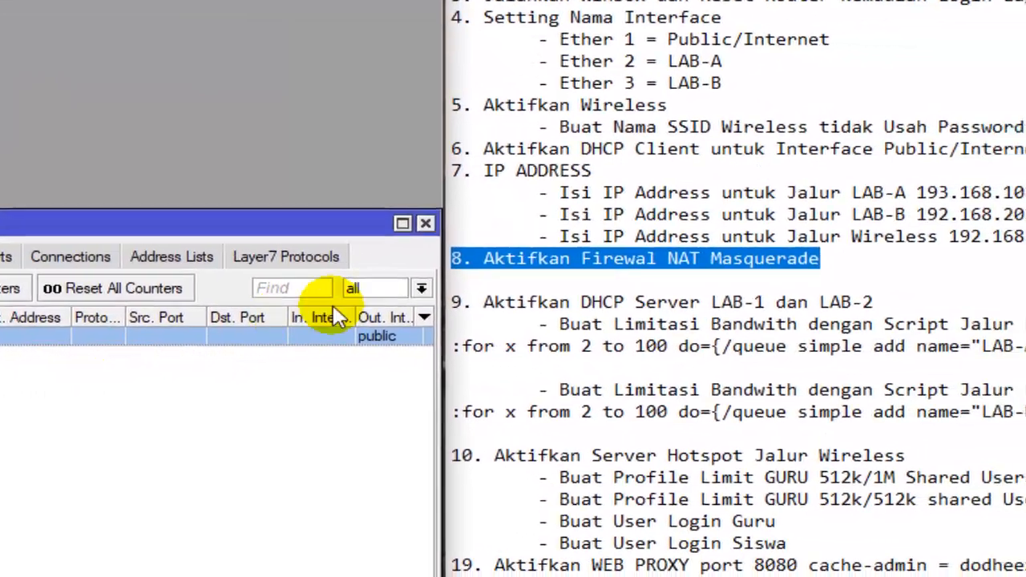
- Read checklist item 9 on the DHCP servers for LAB-1 and LAB-2, and close the router's Firewall window
left_click(750, 271)
left_click_drag(241, 235, 479, 218)
left_click(391, 234)
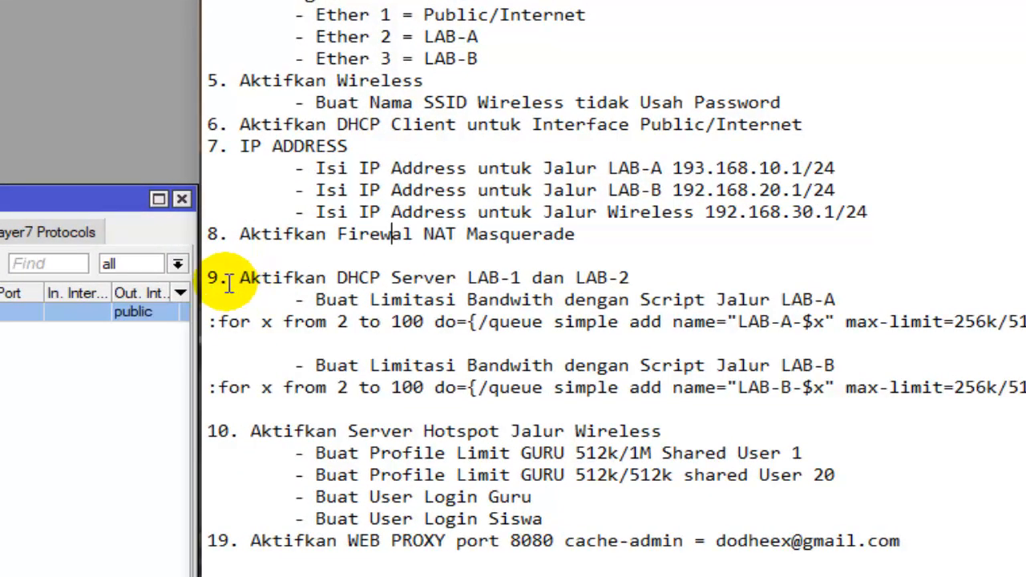
left_click_drag(230, 278, 638, 278)
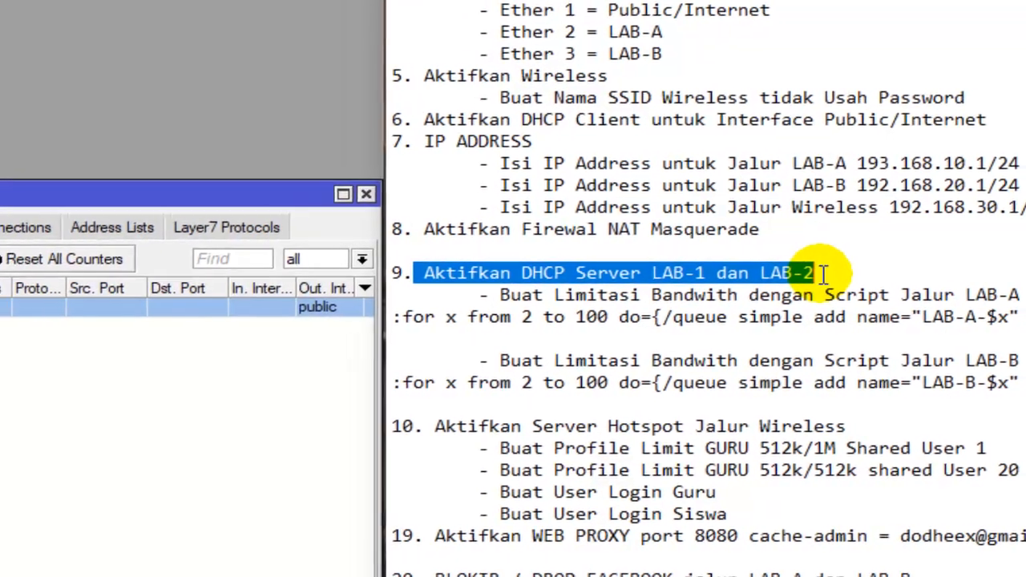
left_click(732, 288)
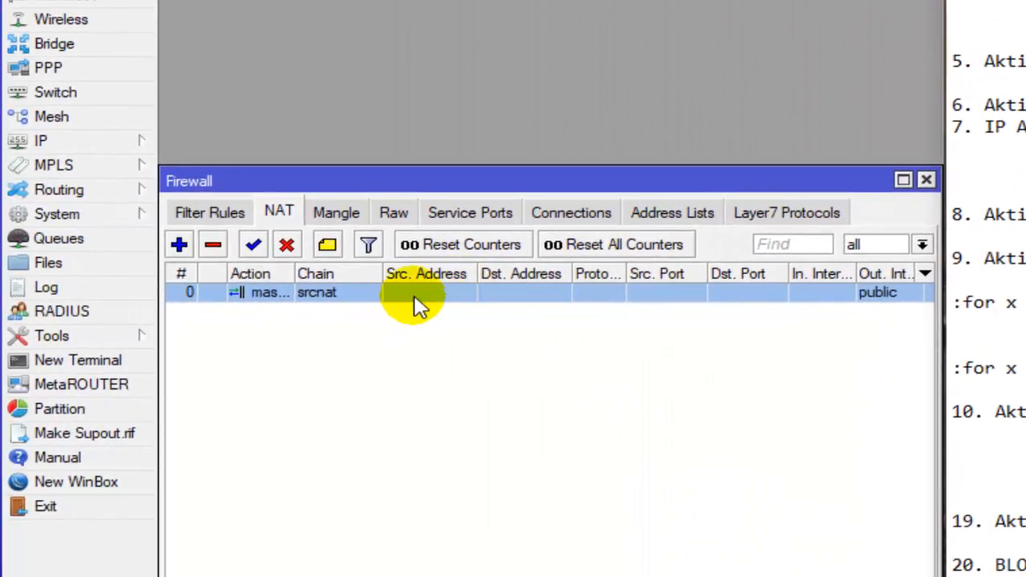
left_click(925, 177)
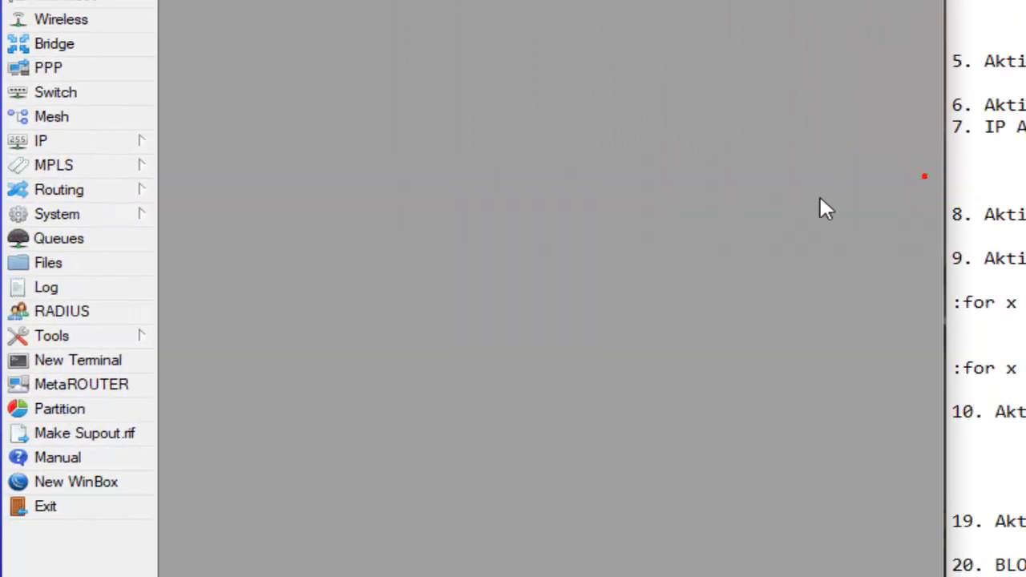
- Start DHCP server setup on the LAB-A interface, accepting the proposed address space and the gateway 192.168.10.1
left_click(92, 147)
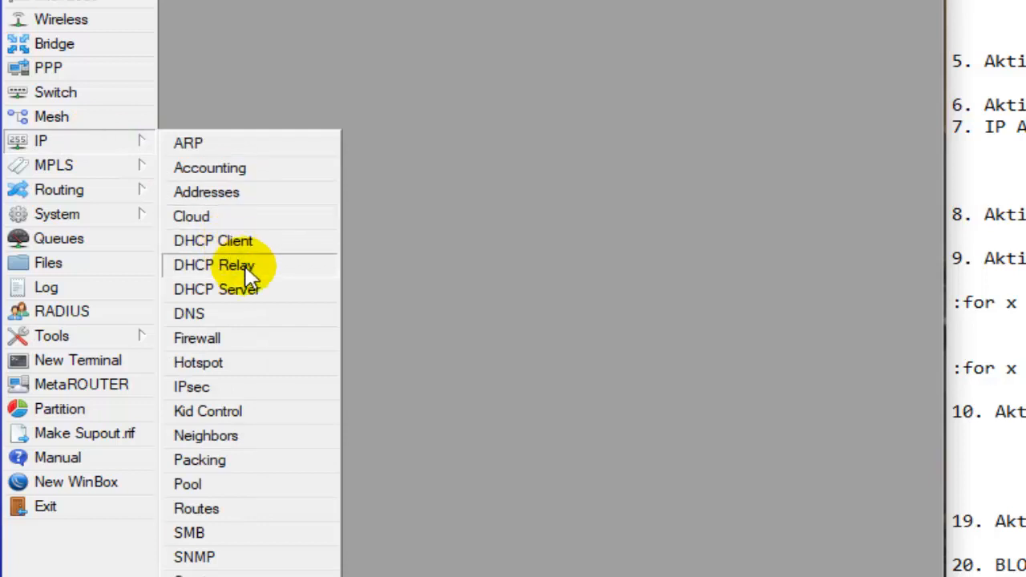
left_click(248, 293)
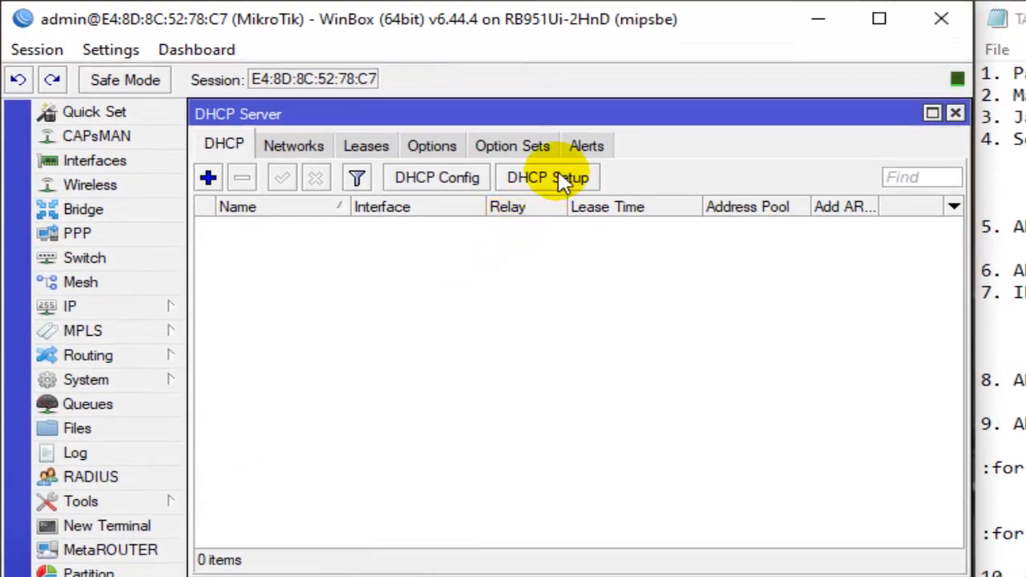
left_click(562, 179)
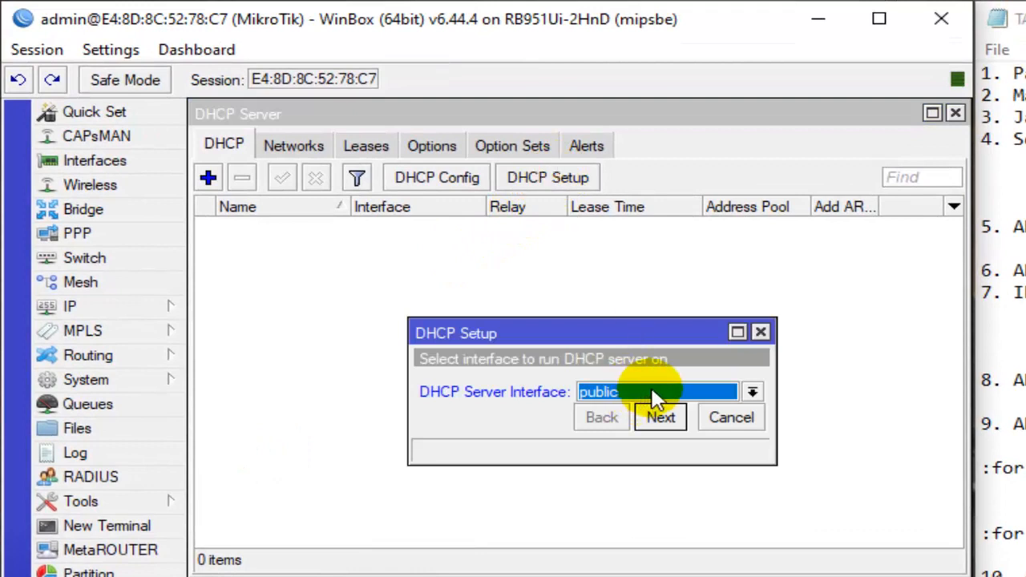
left_click(653, 392)
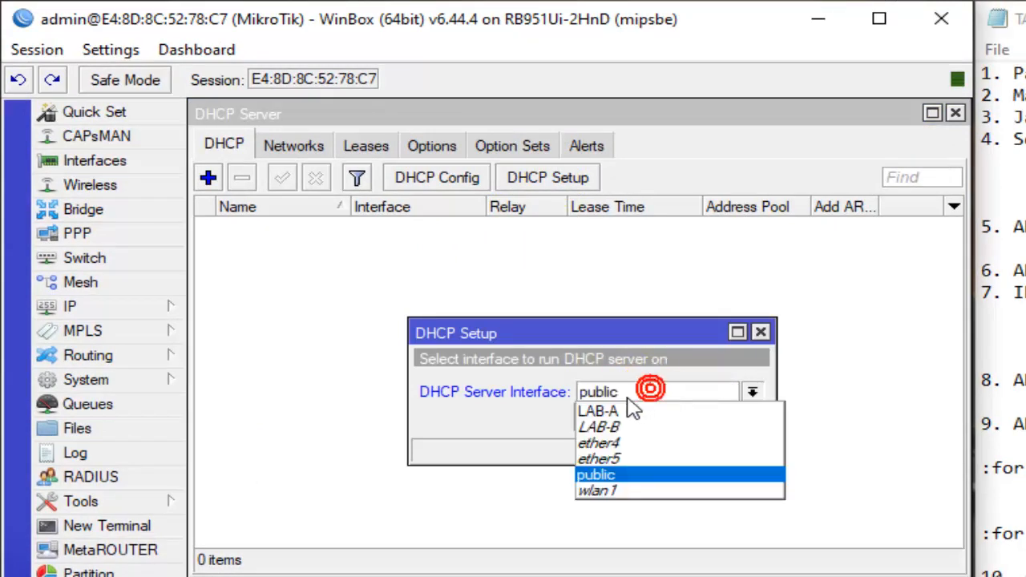
left_click(603, 411)
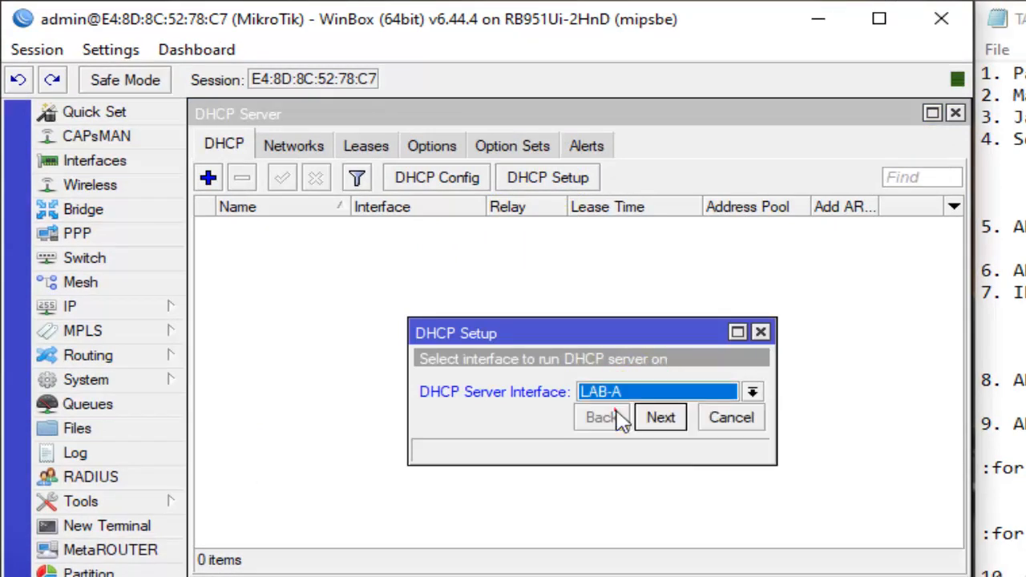
left_click(671, 415)
left_click(662, 417)
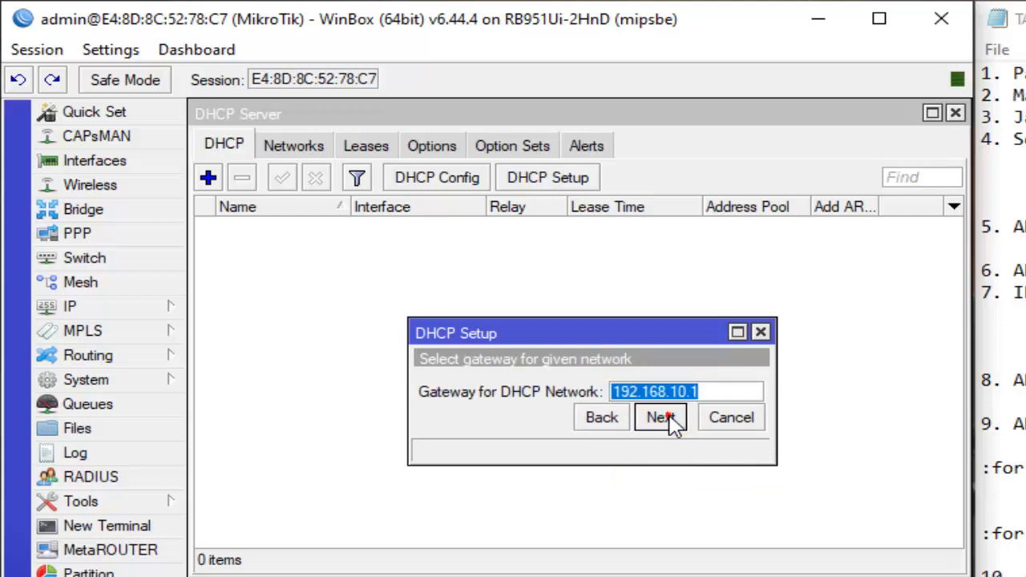
left_click(662, 417)
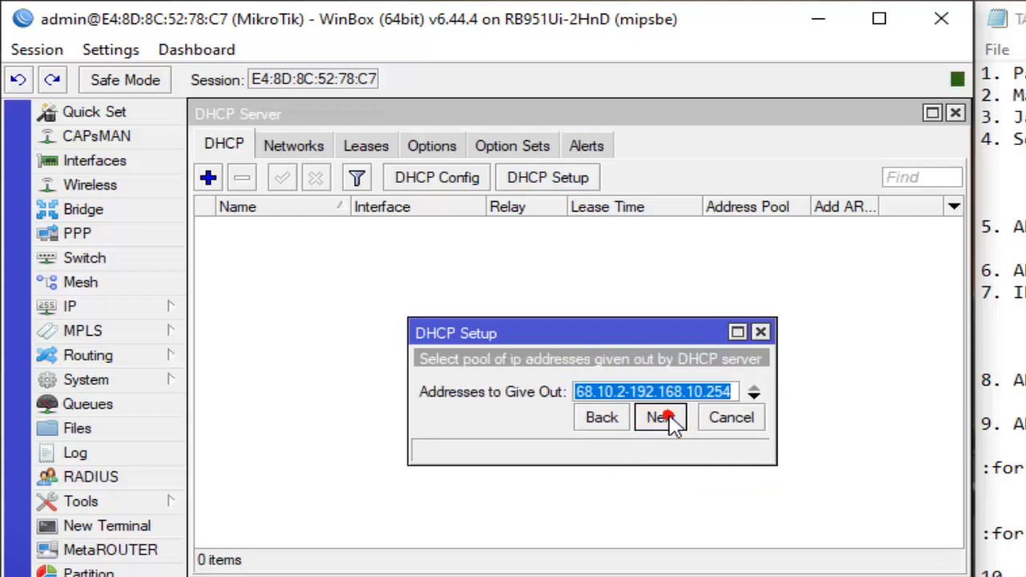
- End the LAB-A address pool at 192.168.10.50 and complete the setup with the proposed DNS servers and lease time 00:10:00
left_click(733, 392)
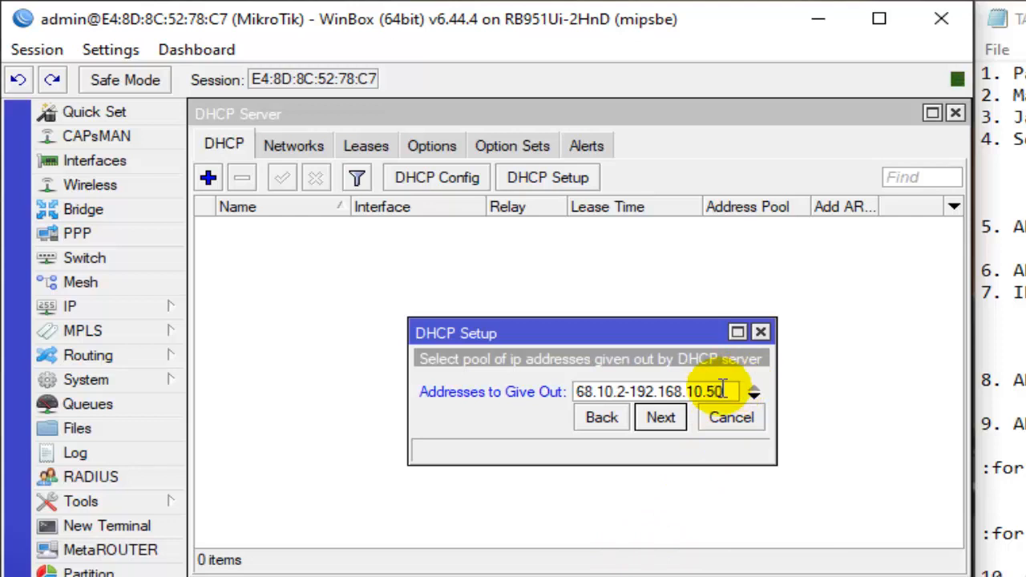
left_click(665, 418)
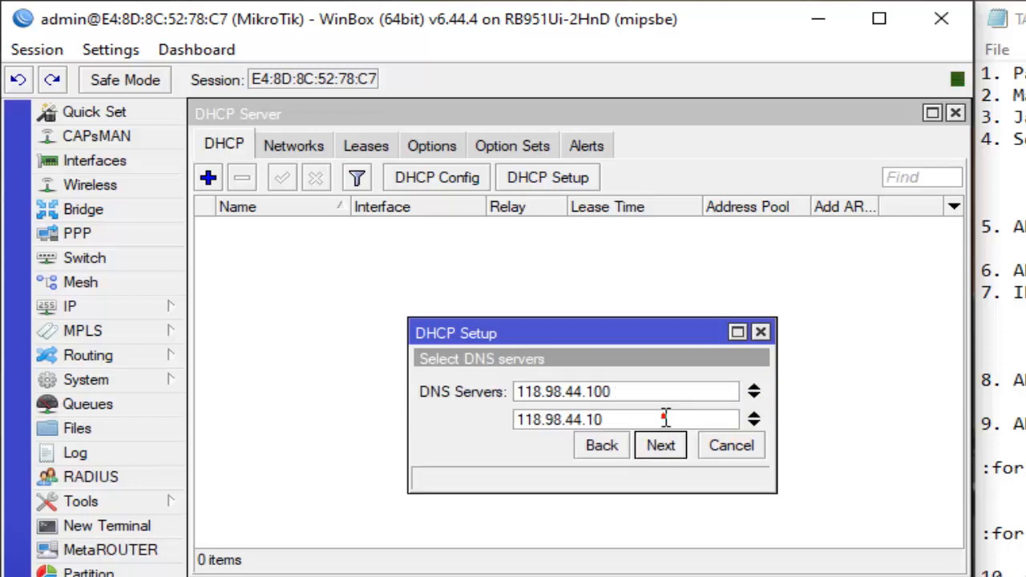
left_click(662, 447)
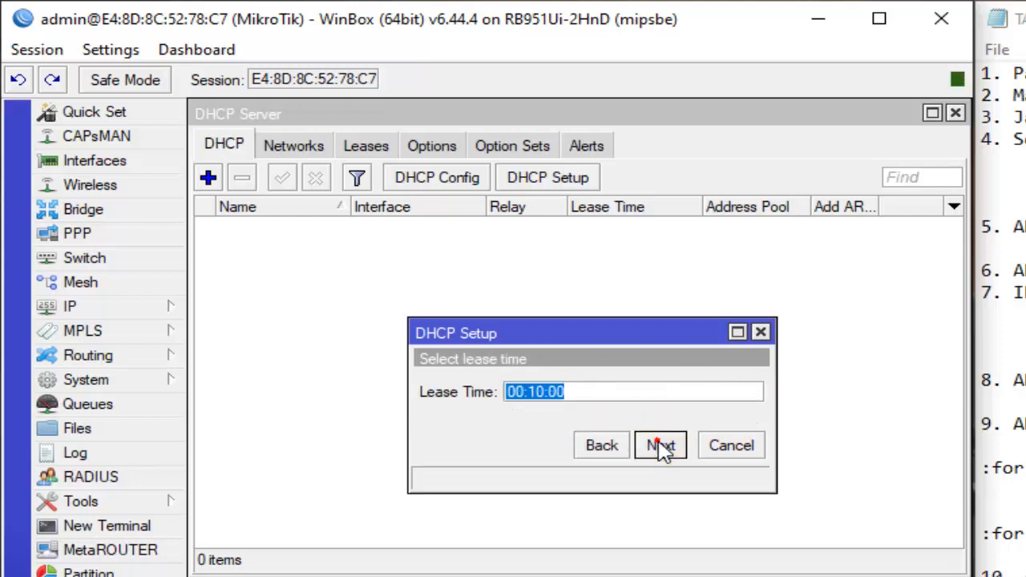
left_click(662, 447)
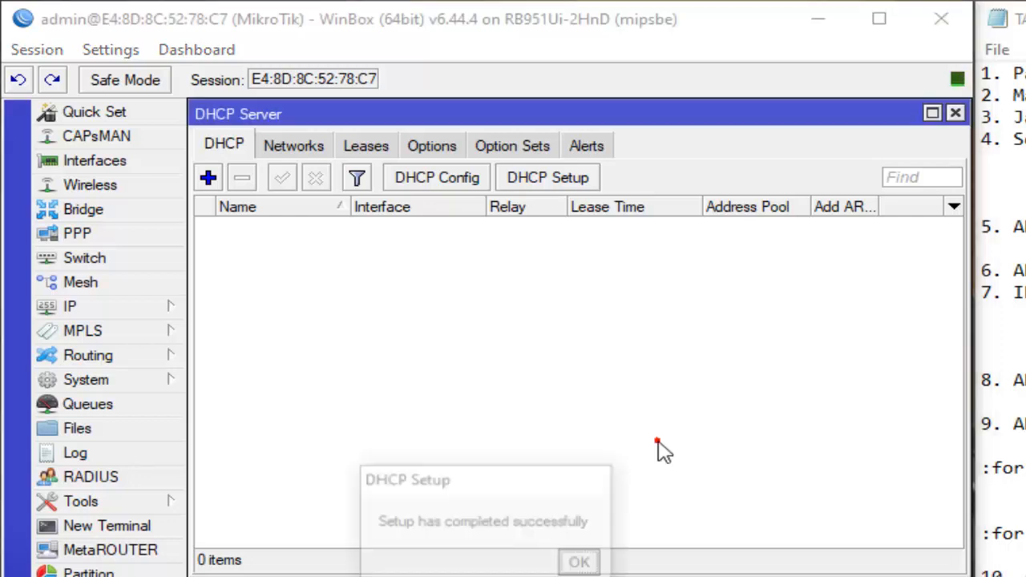
left_click(582, 565)
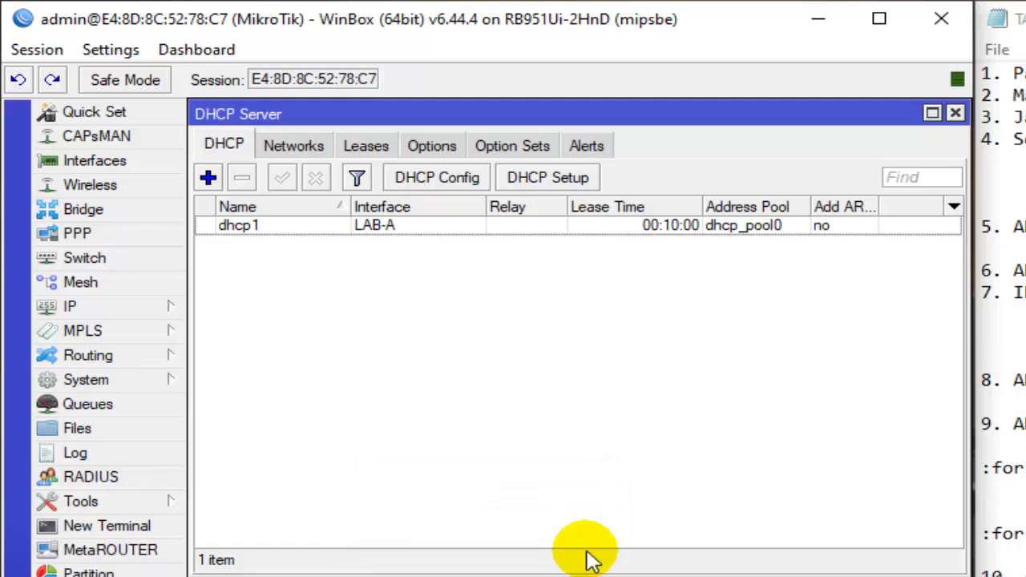
- Start DHCP server setup on the LAB-B interface, accepting the address space 192.168.20.0/24 and the proposed gateway
left_click(578, 178)
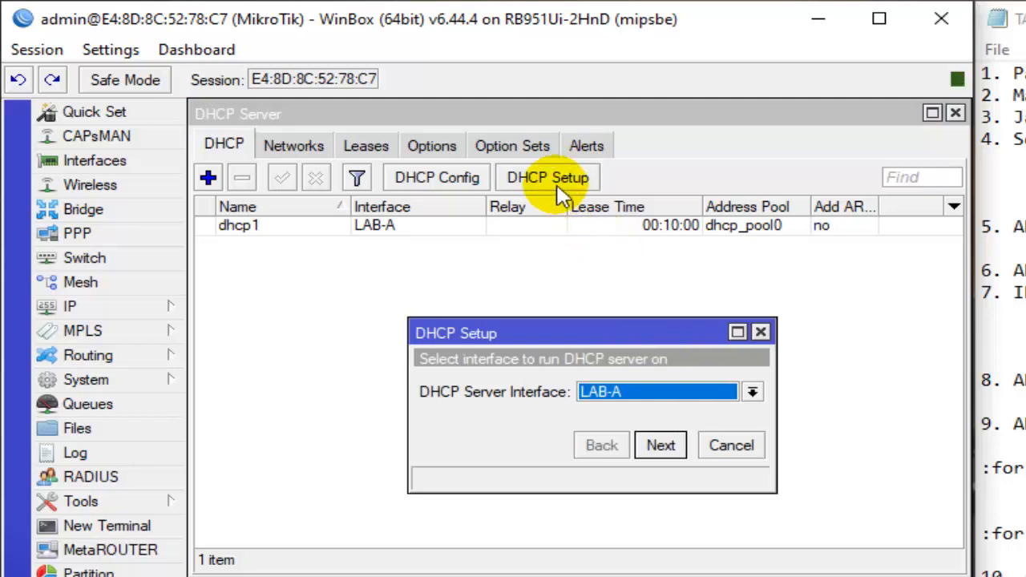
left_click(664, 392)
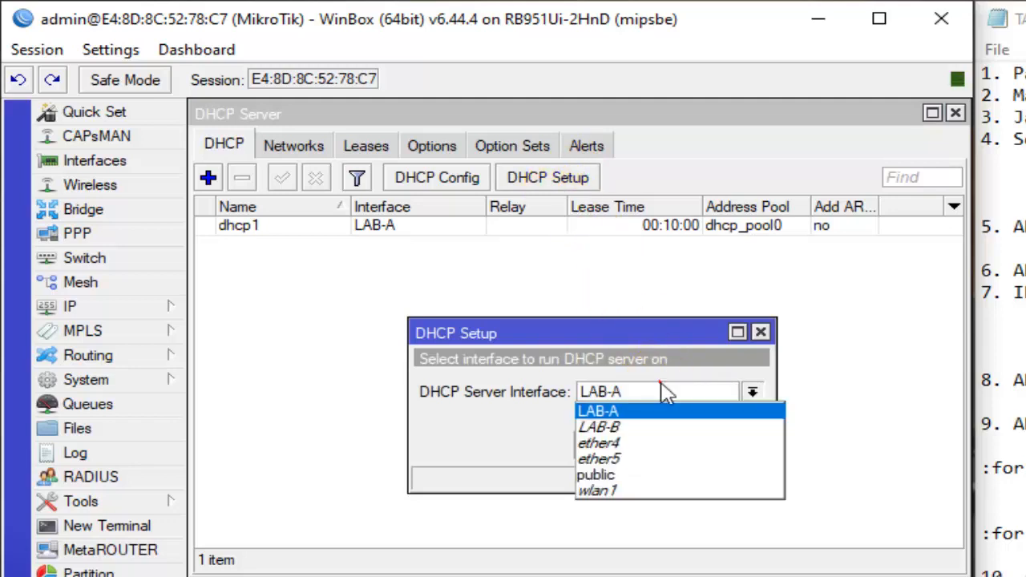
left_click(642, 427)
left_click(660, 445)
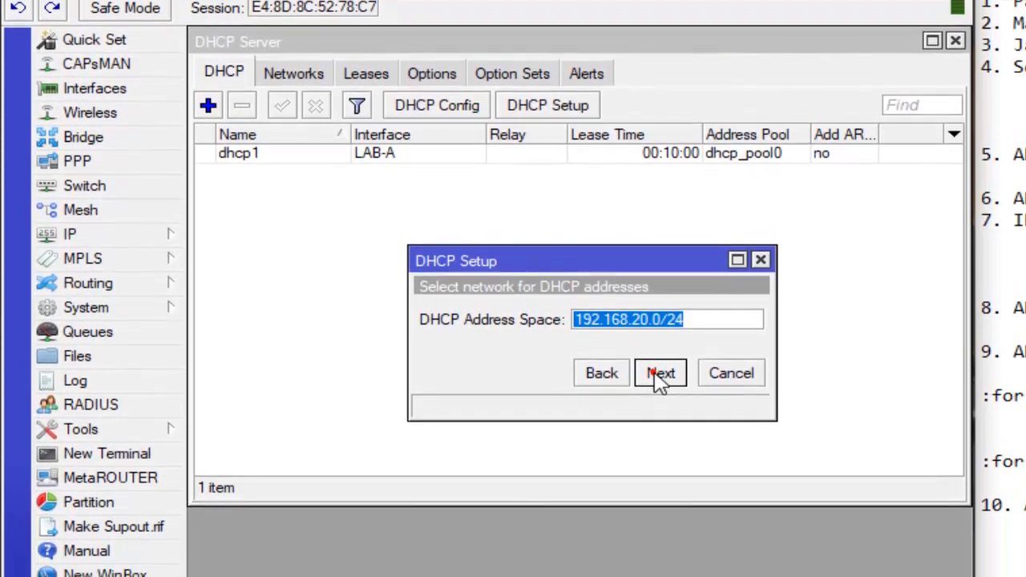
left_click(660, 445)
left_click(660, 445)
- End the LAB-B address pool at 192.168.20.50 and complete the setup with the proposed DNS servers and lease time
left_click(733, 312)
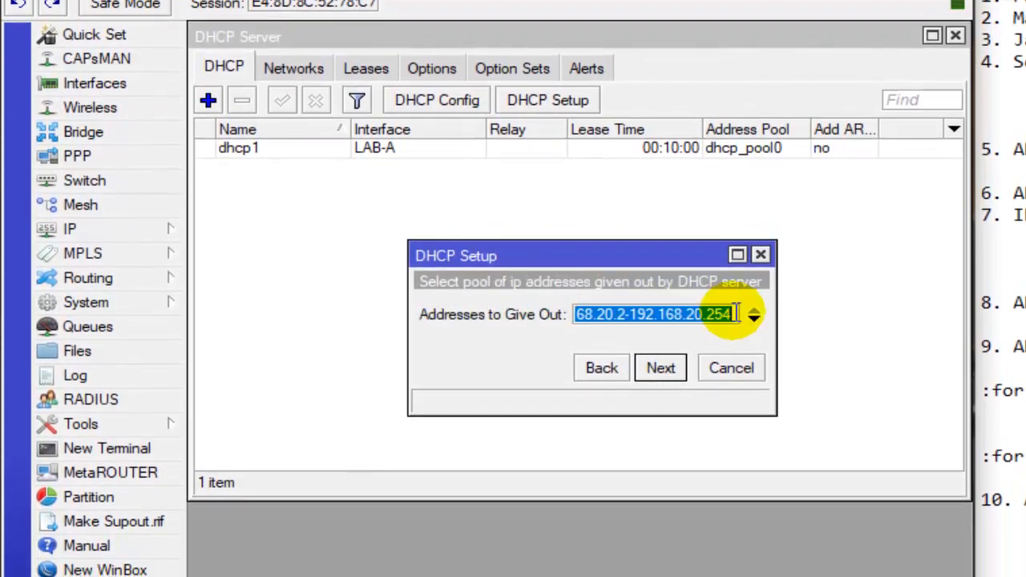
left_click_drag(716, 314, 704, 315)
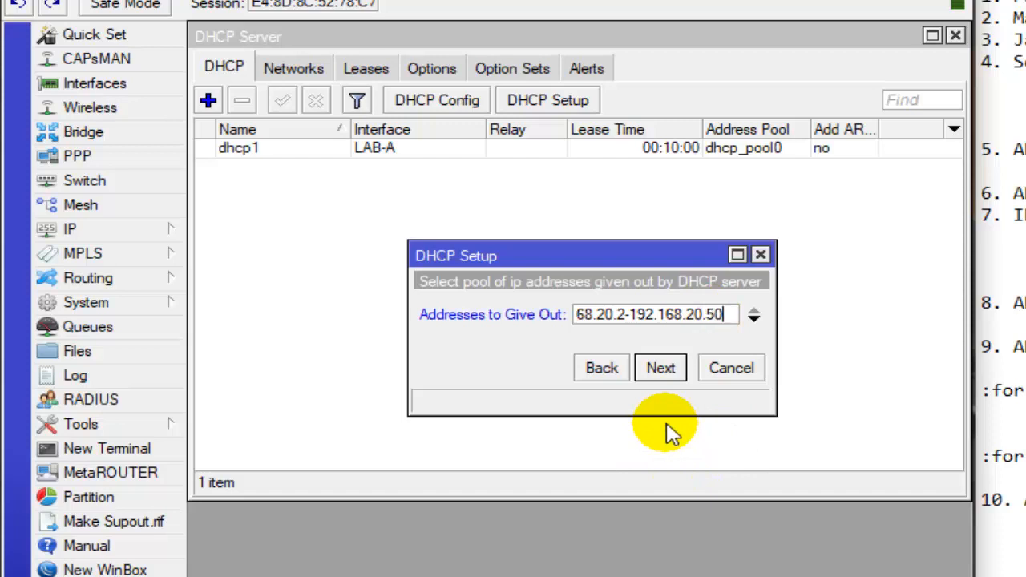
left_click(672, 380)
left_click(675, 383)
left_click(674, 383)
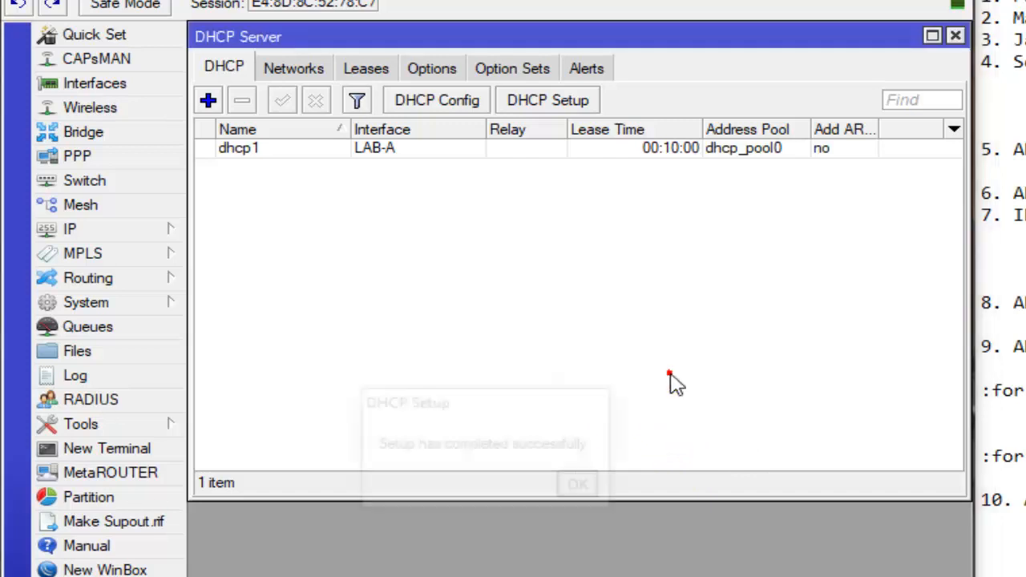
left_click(585, 487)
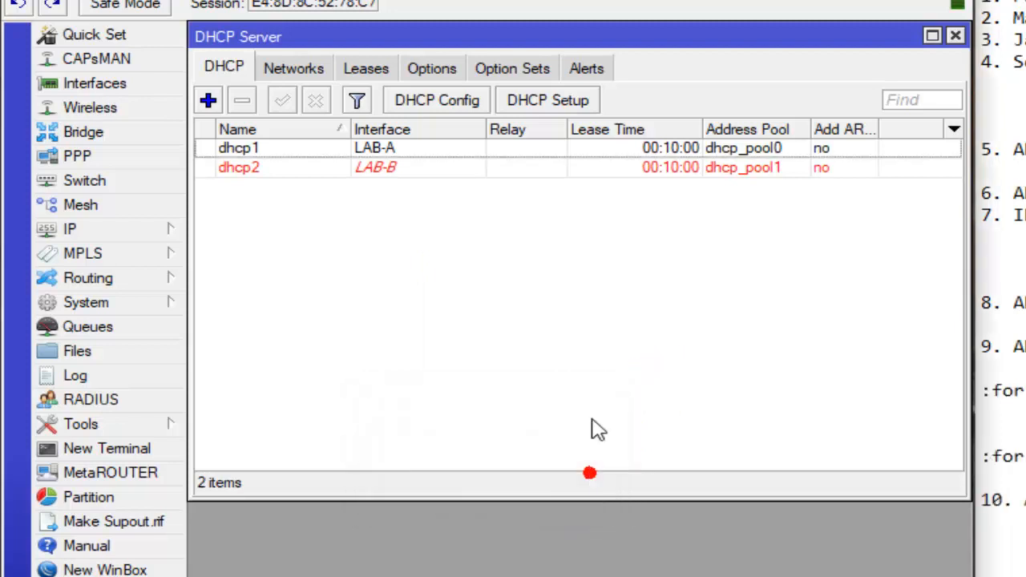
left_click(566, 171)
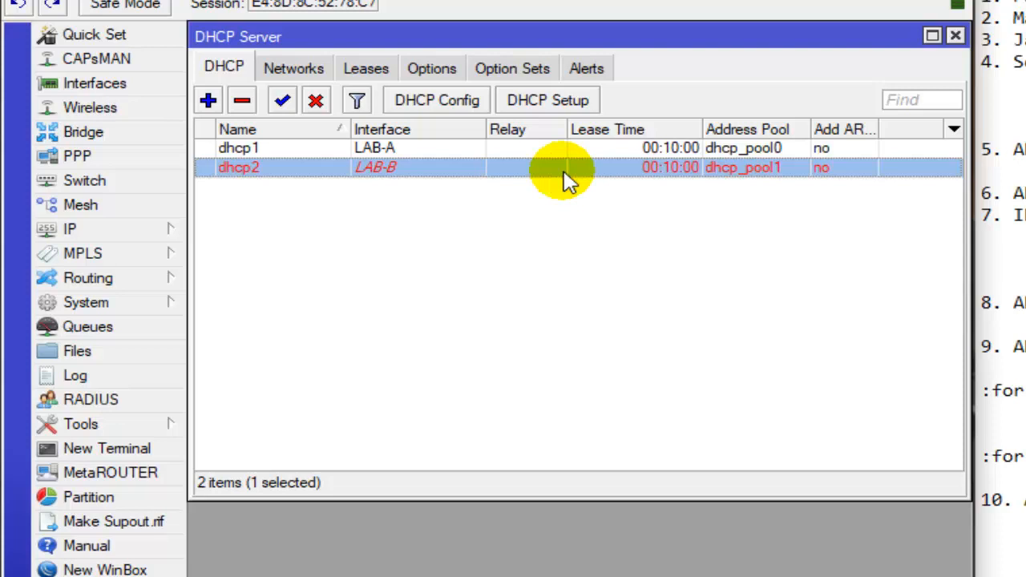
left_click(586, 150)
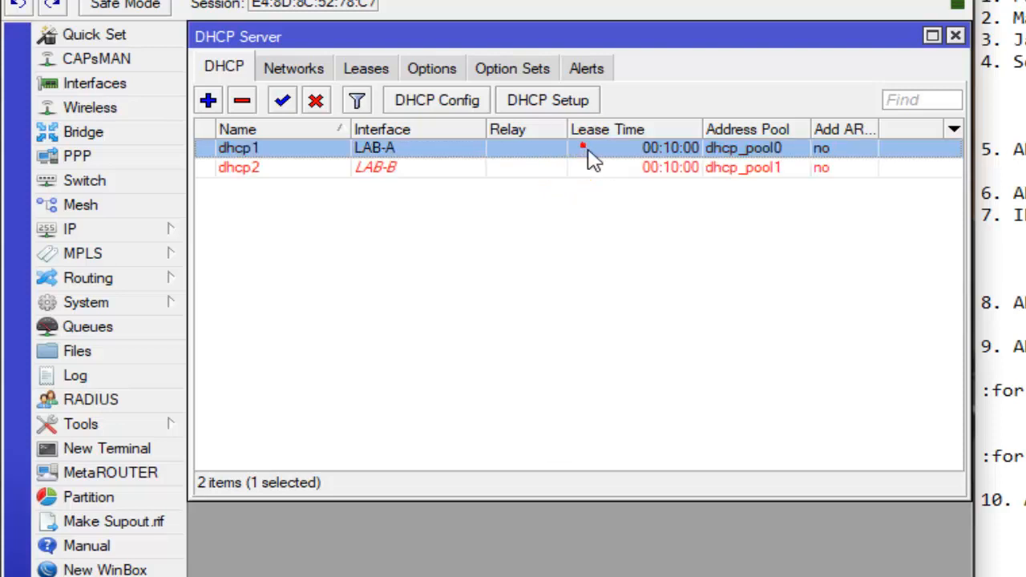
left_click(651, 166)
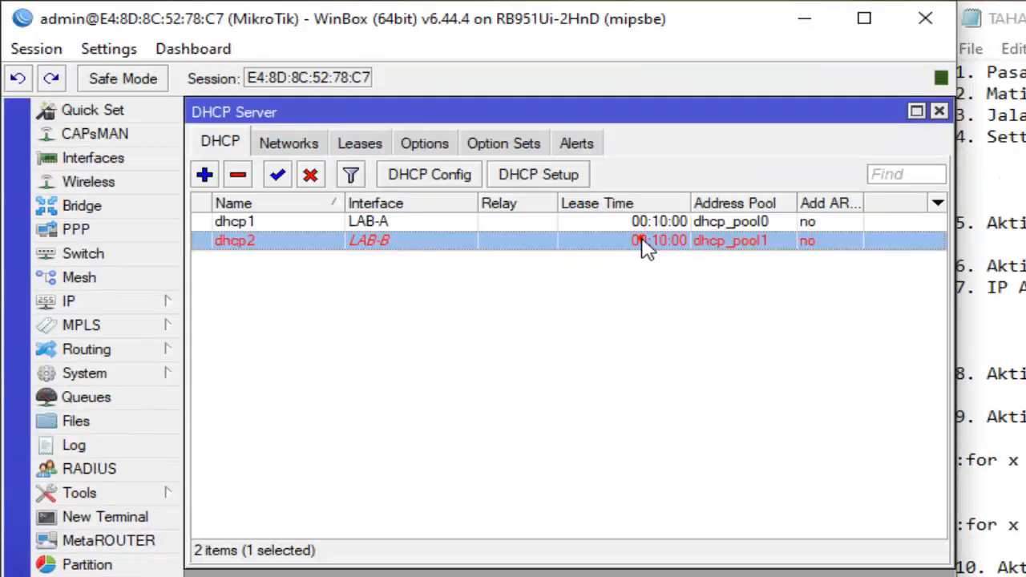
left_click(672, 223)
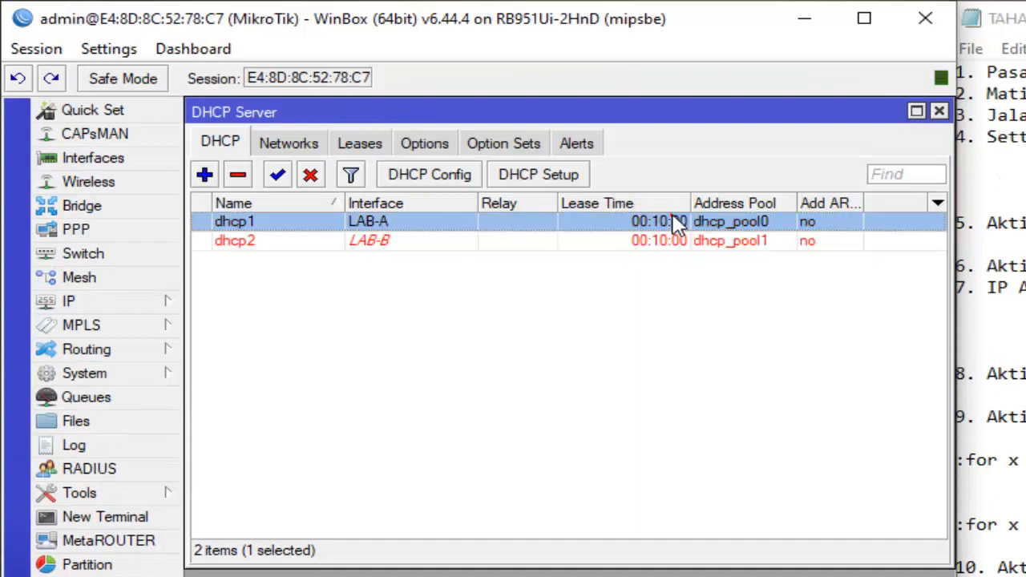
left_click(659, 244)
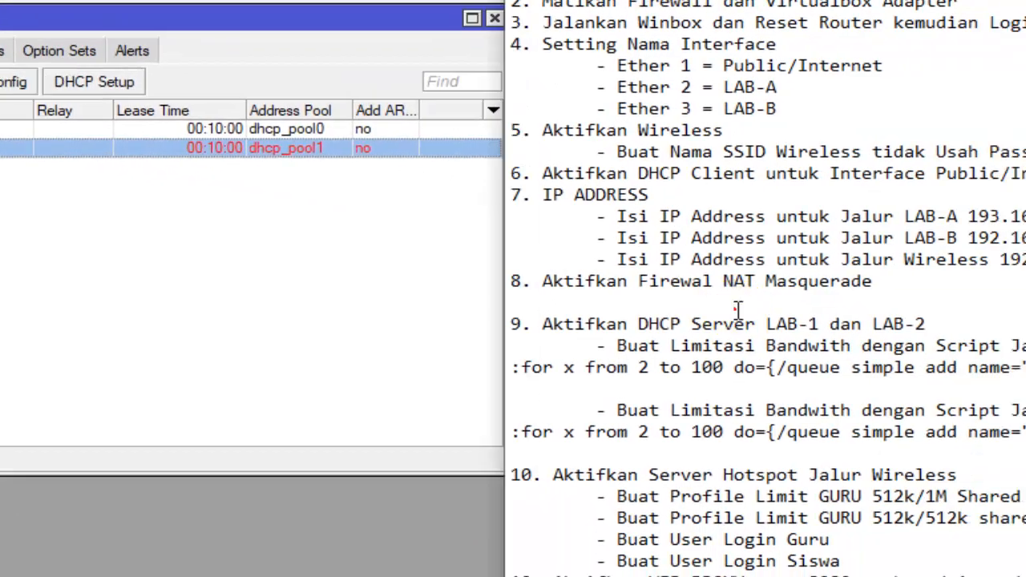
- Switch to the TAHAP2 checklist in Notepad and examine the bandwidth-limit script items for LAB-A and LAB-B
left_click(738, 310)
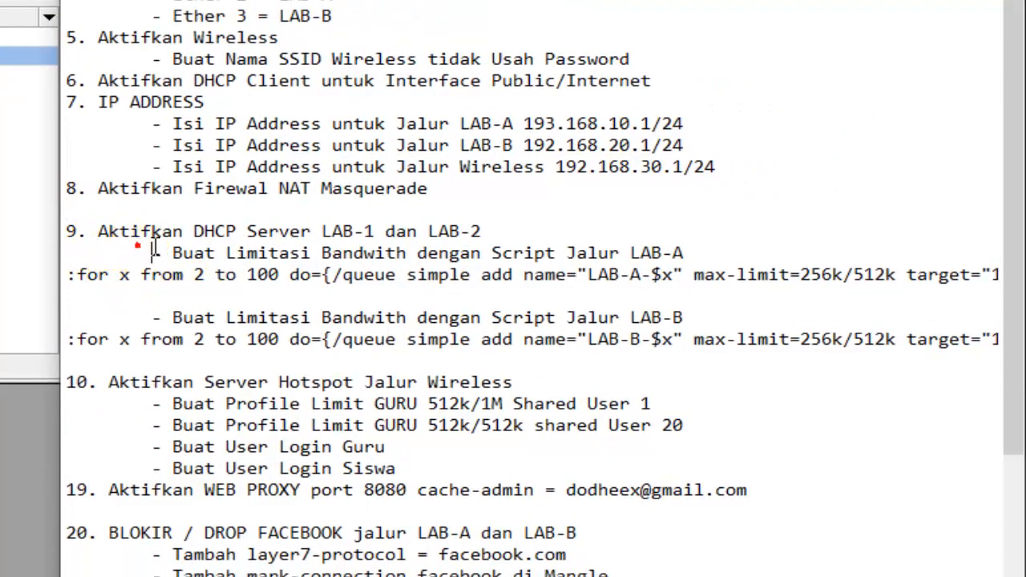
left_click_drag(141, 250, 694, 256)
left_click_drag(566, 318, 683, 318)
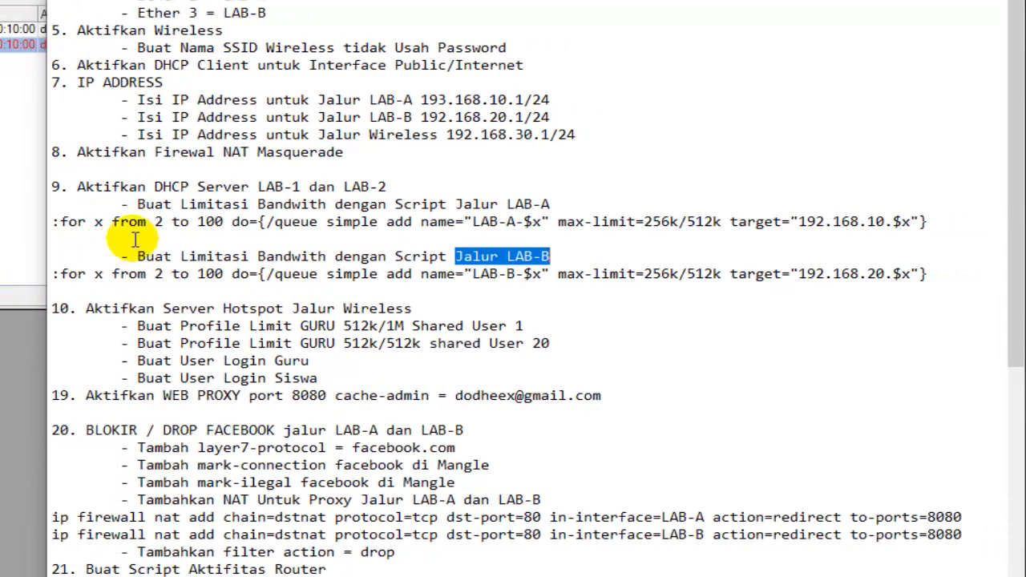
left_click(161, 225)
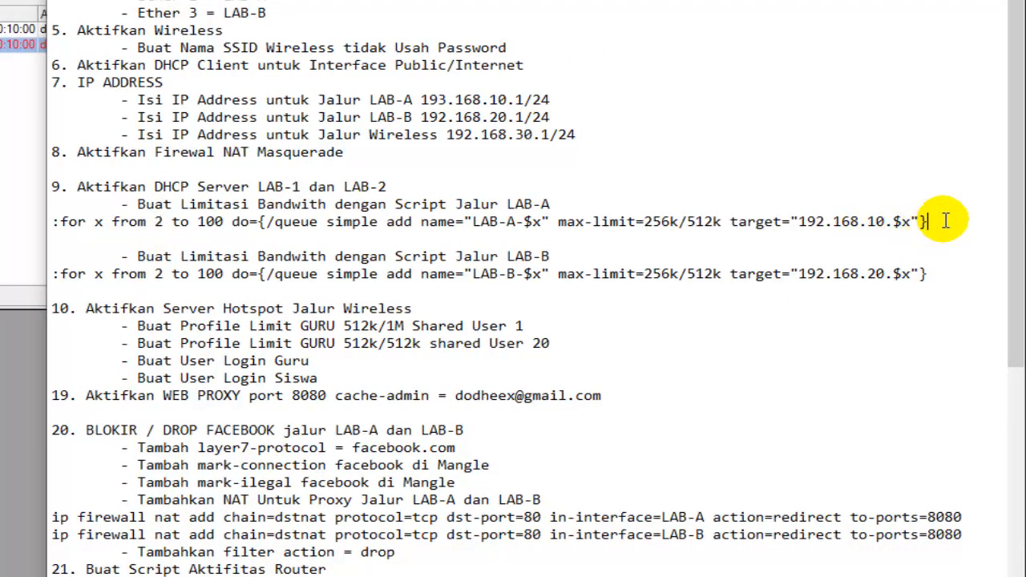
left_click_drag(943, 220, 60, 222)
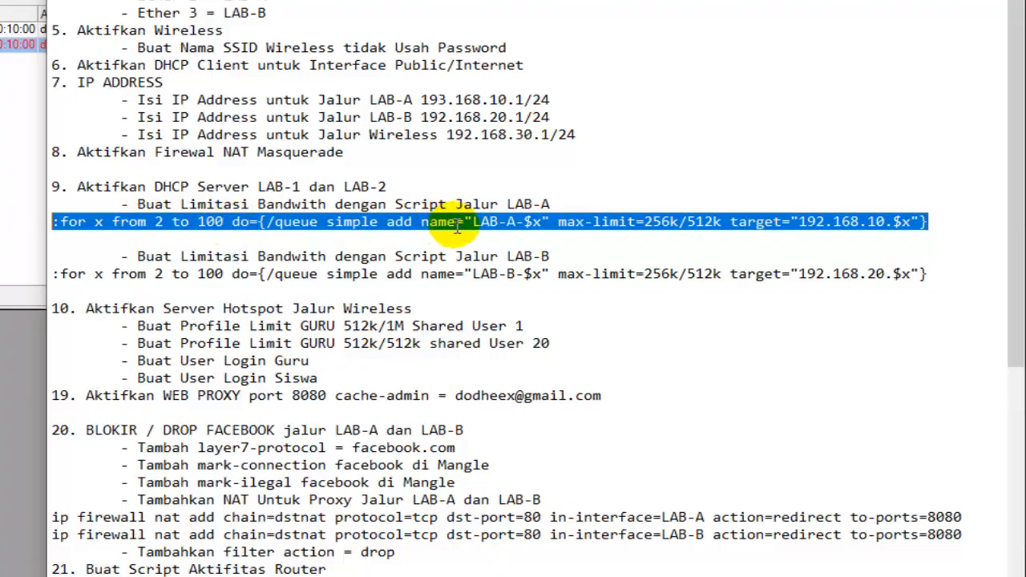
left_click(56, 222)
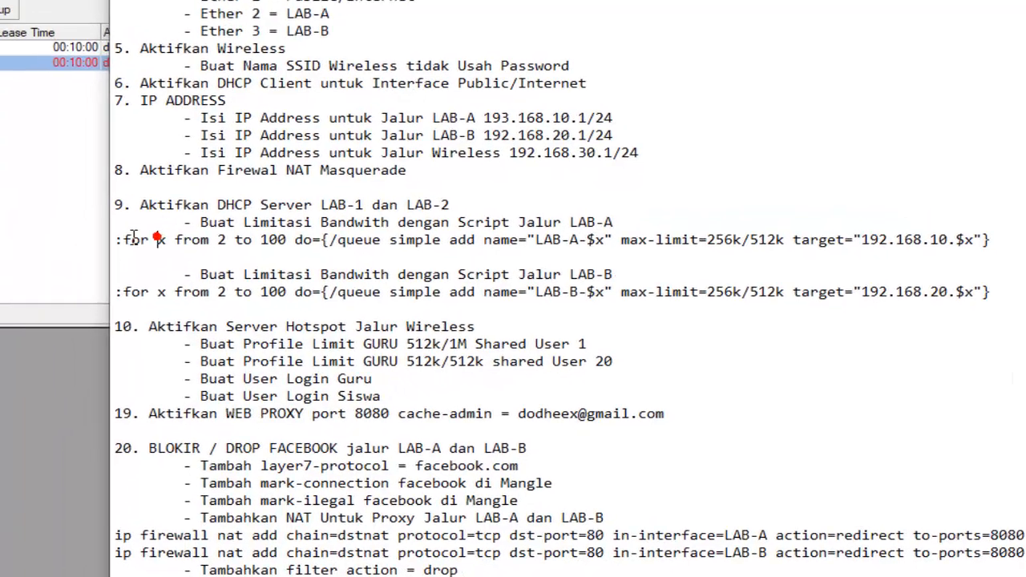
left_click_drag(183, 258, 343, 274)
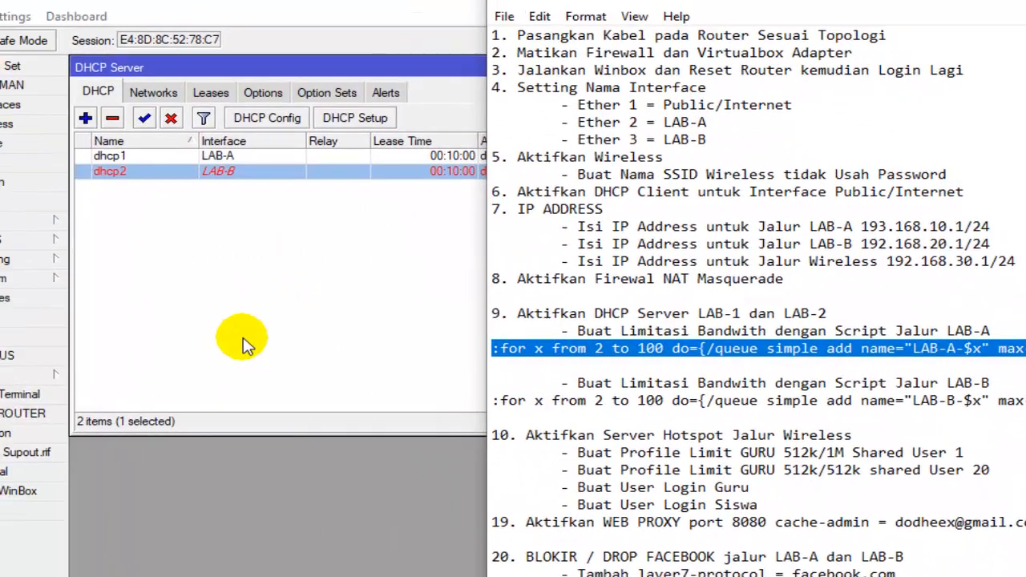
left_click(240, 321)
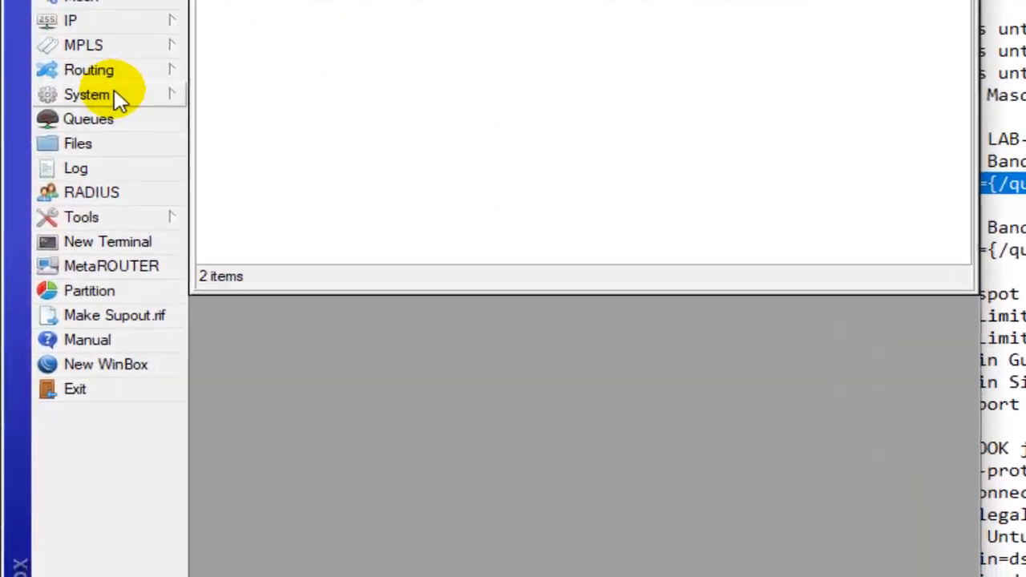
left_click(89, 300)
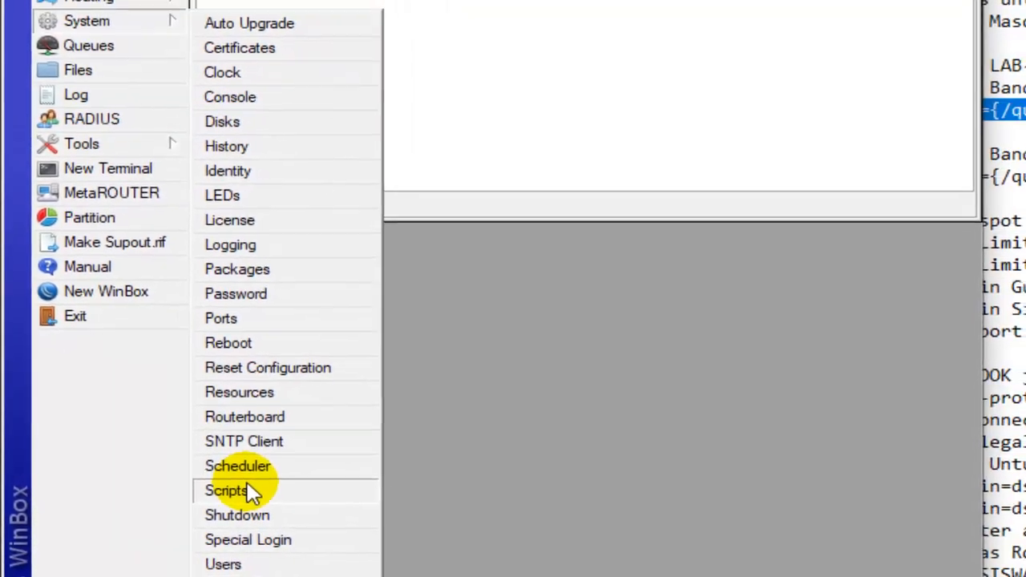
left_click(251, 492)
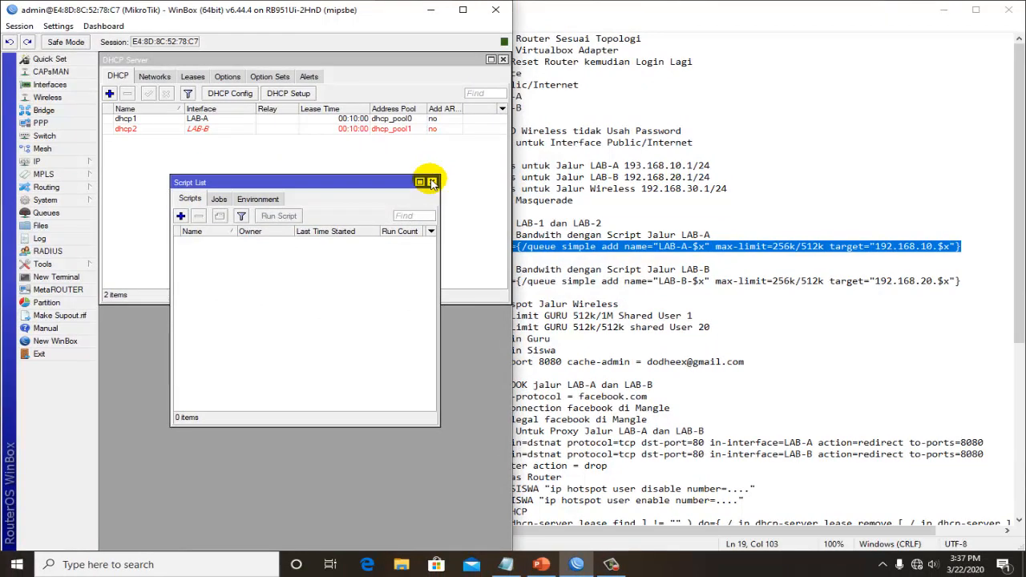
left_click(432, 182)
left_click(573, 246)
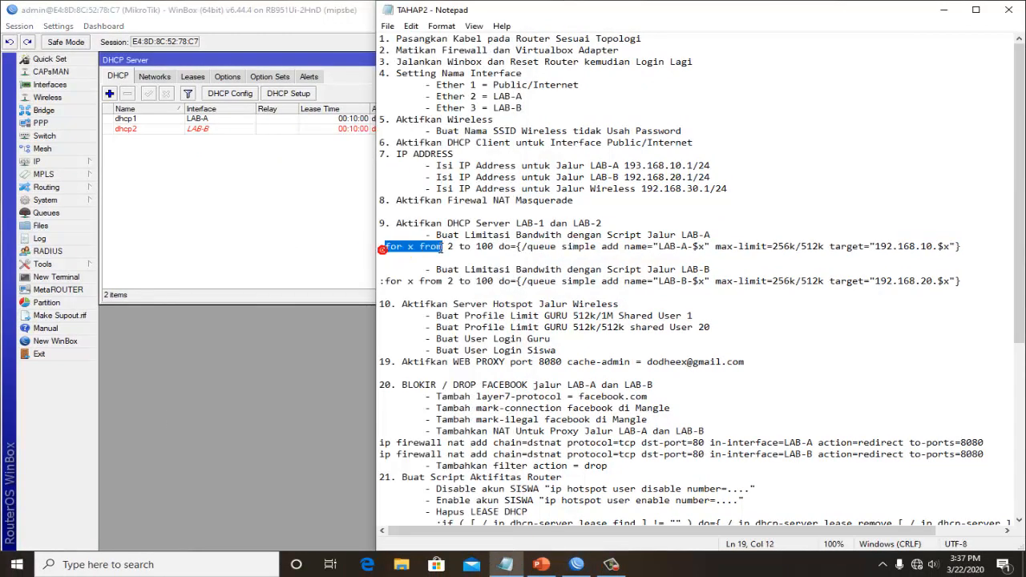
left_click(135, 201)
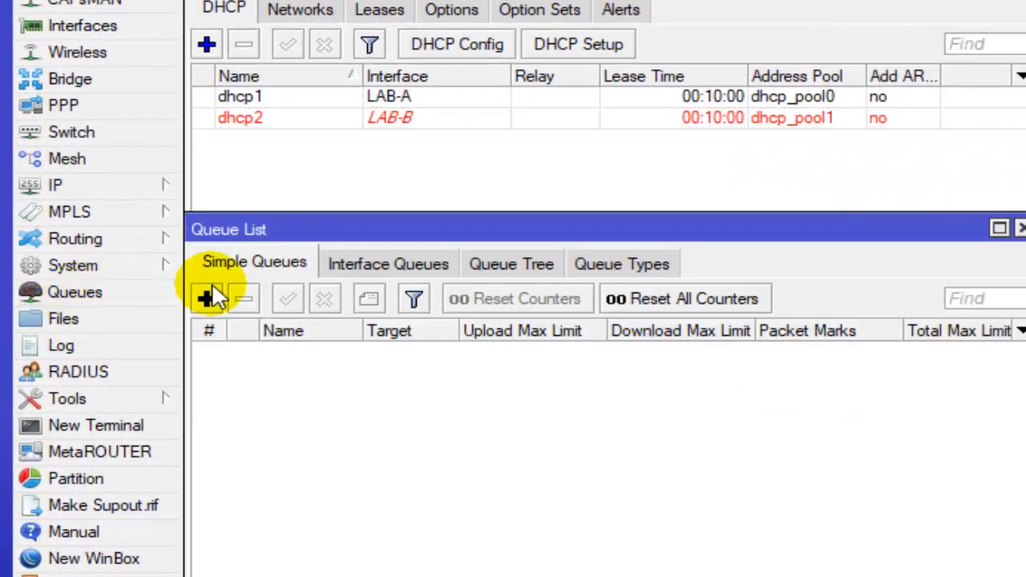
left_click(207, 298)
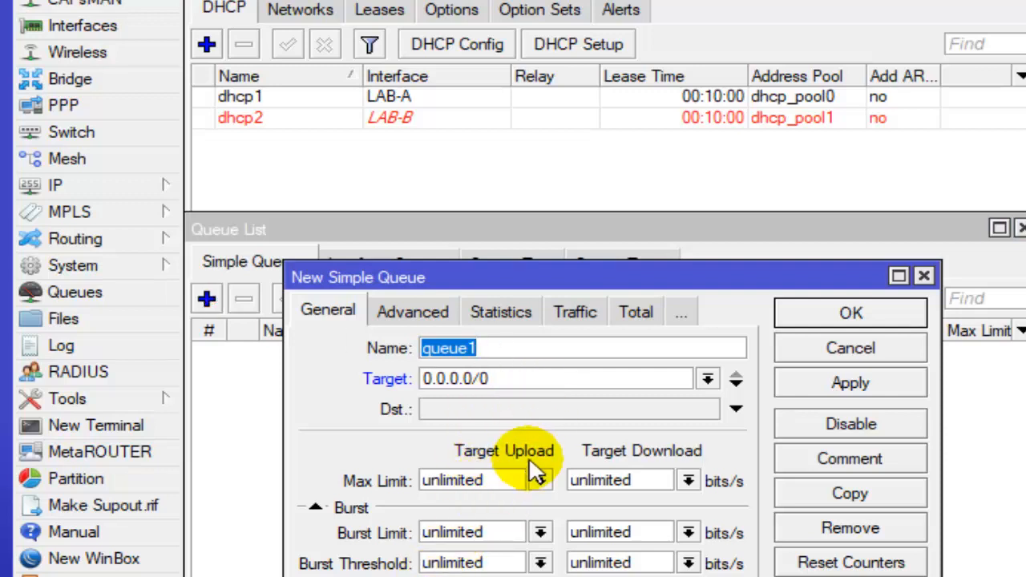
left_click(656, 350)
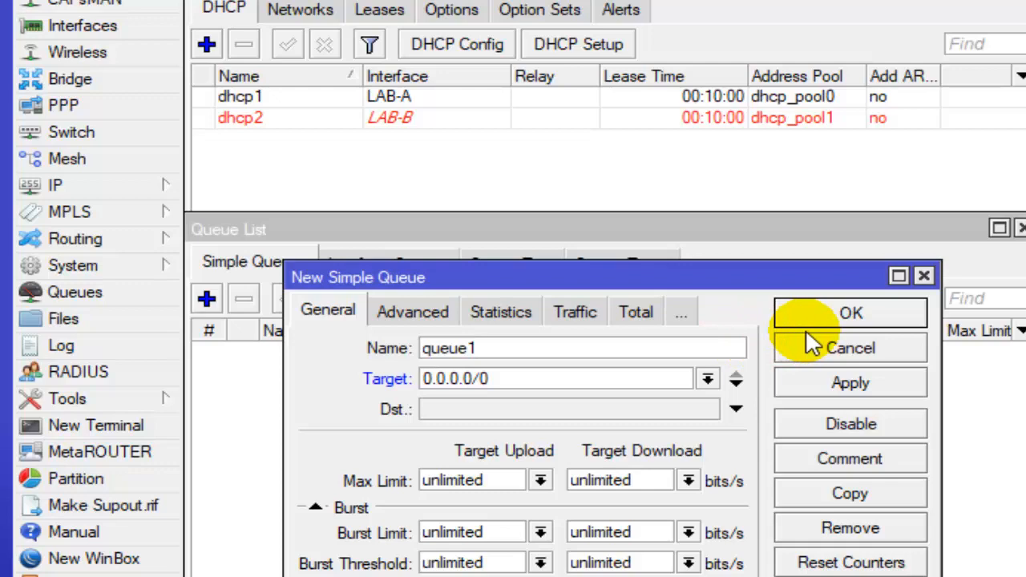
left_click(923, 276)
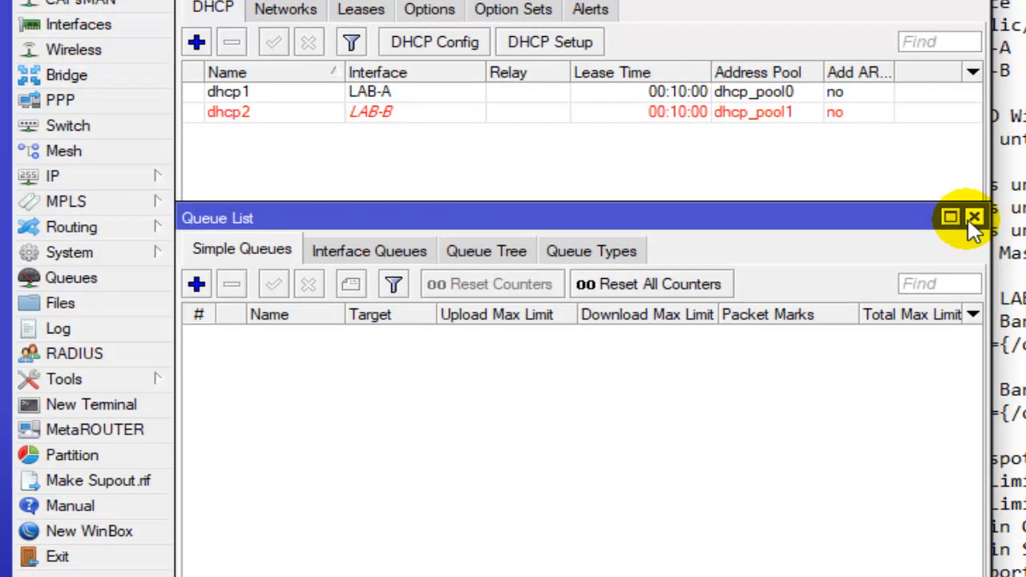
left_click(974, 218)
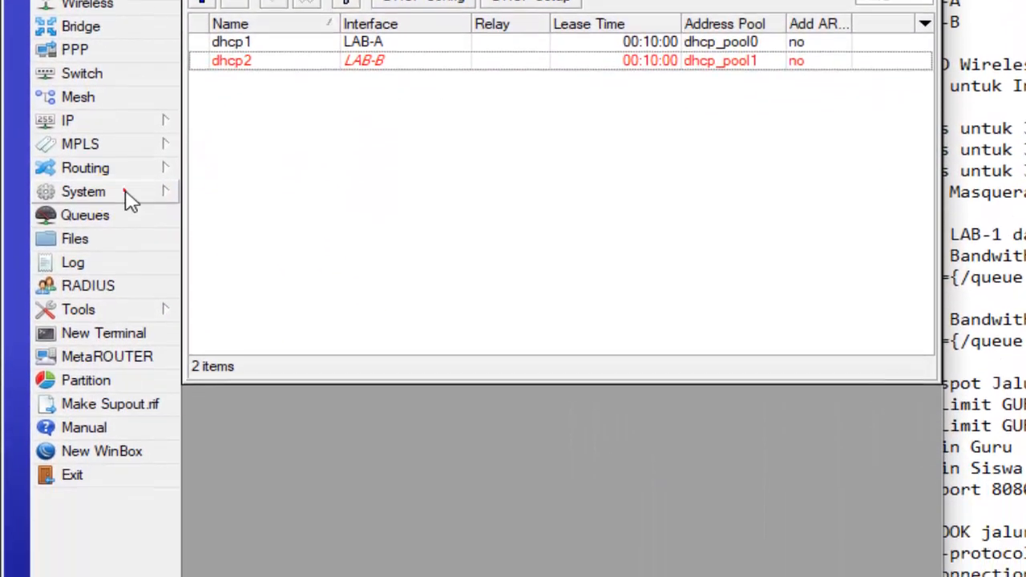
- Open the router's script list and start a new script named LAB-A, ready for its source code
left_click(125, 307)
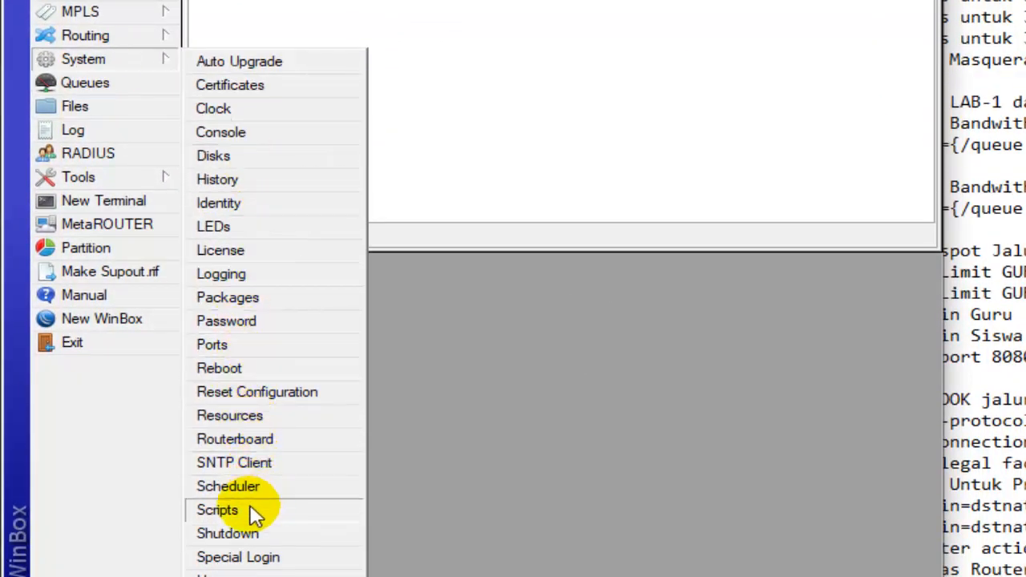
left_click(231, 514)
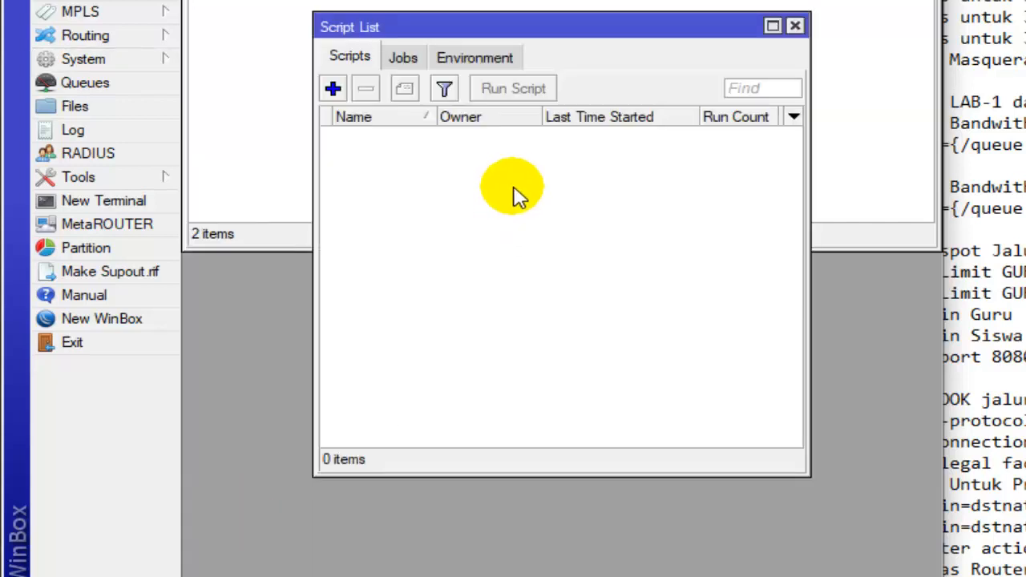
left_click(333, 90)
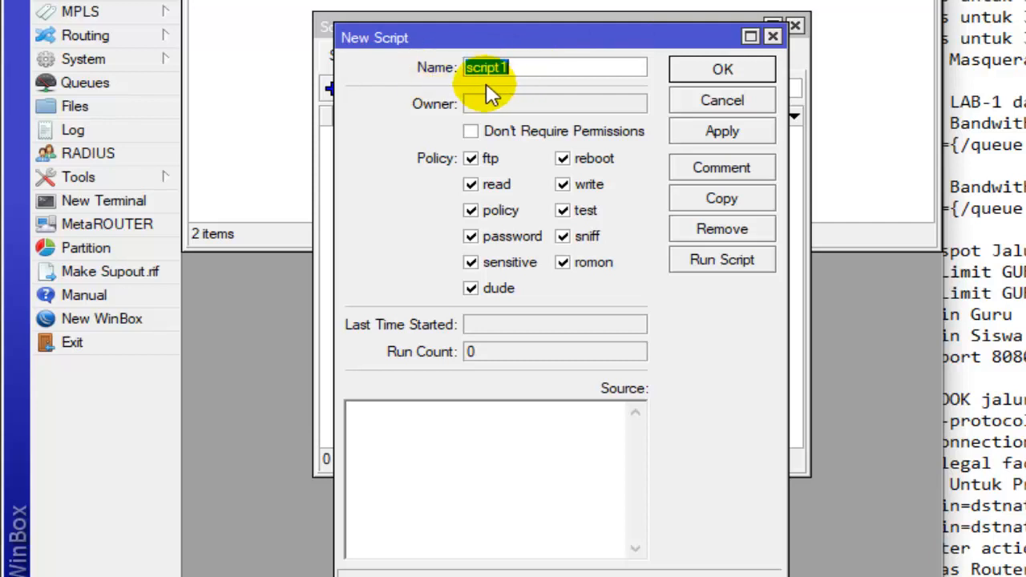
type("LA")
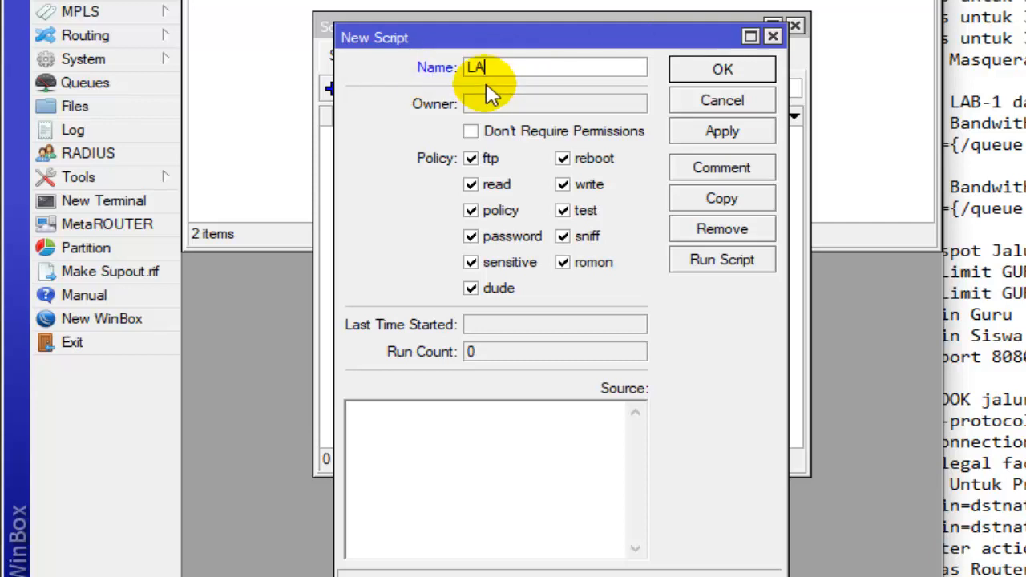
type("B-A")
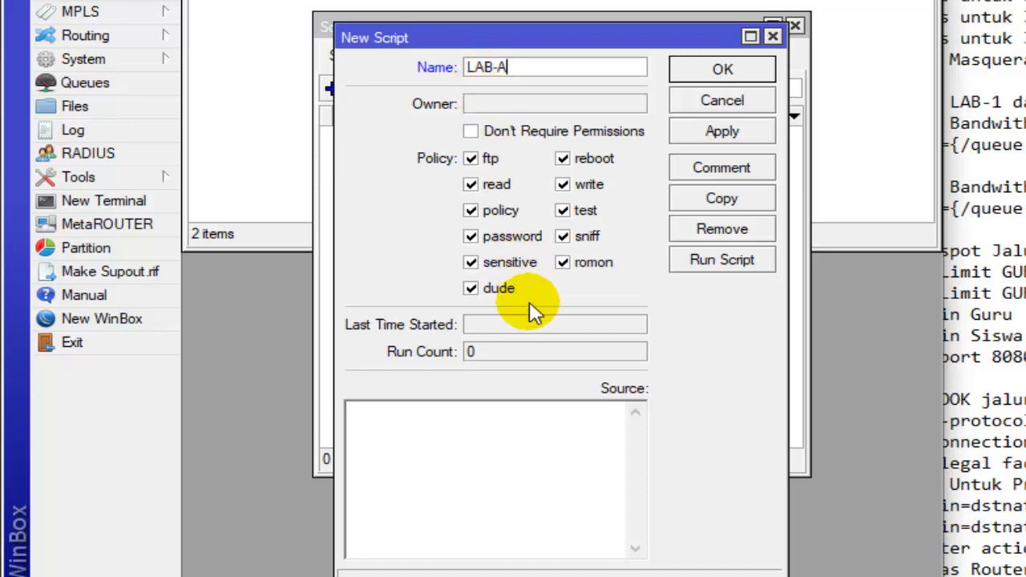
left_click(479, 437)
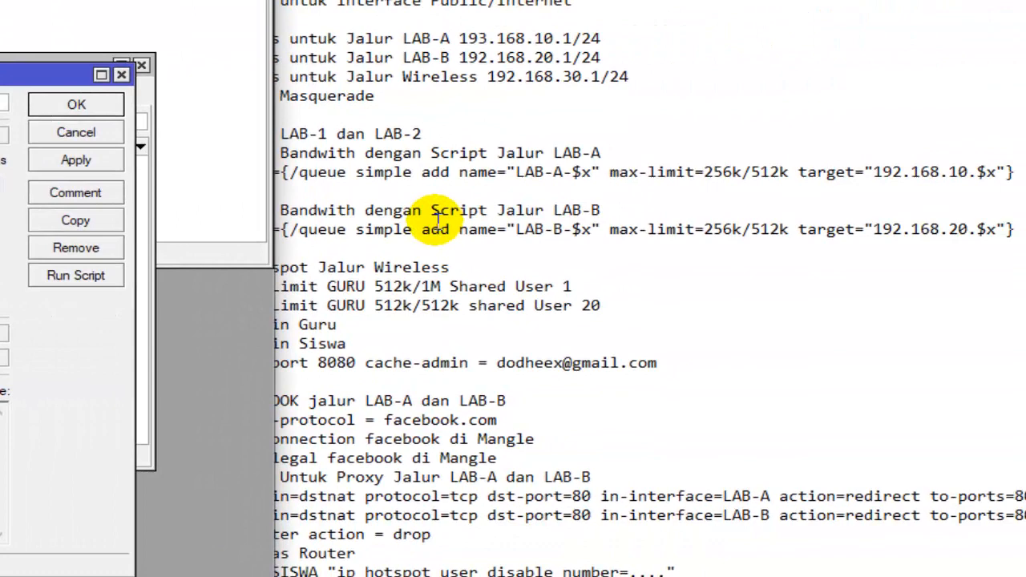
- In the Notepad checklist, set the upper limit of the LAB-A bandwidth script's loop to 50
left_click(760, 217)
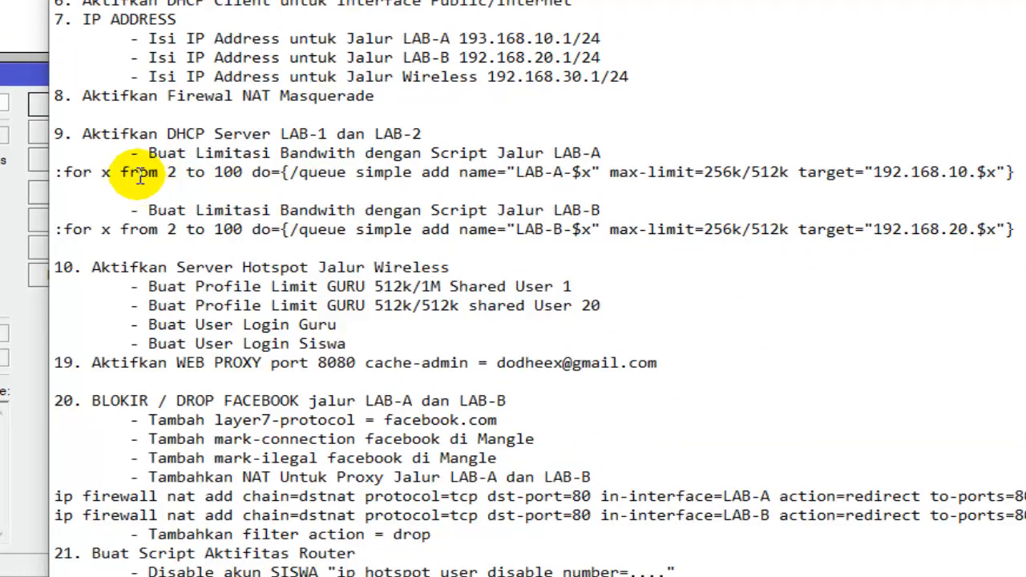
left_click(1017, 171)
left_click_drag(1017, 172, 74, 180)
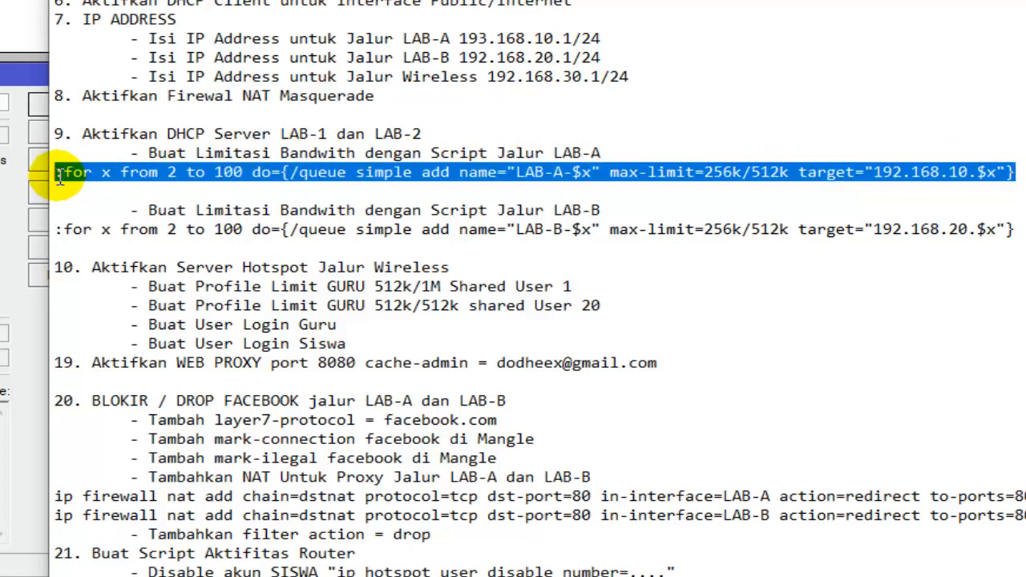
left_click(228, 171)
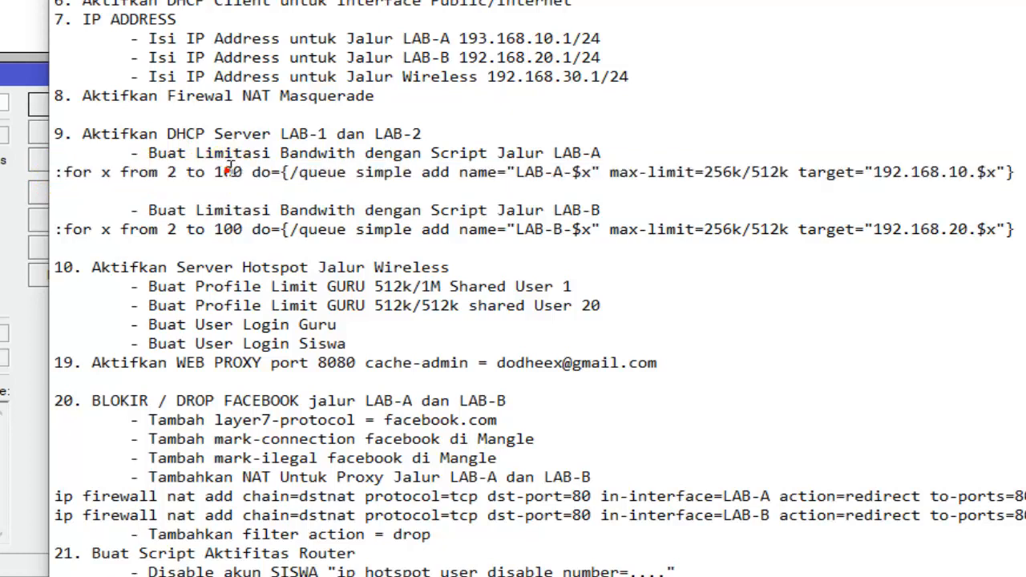
left_click(78, 178)
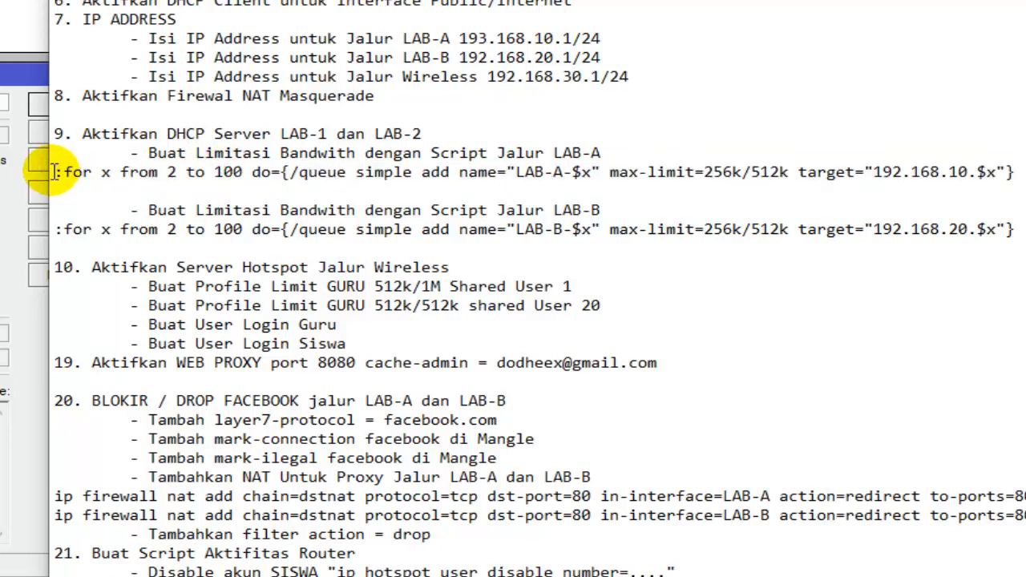
left_click_drag(59, 172, 231, 189)
left_click(239, 185)
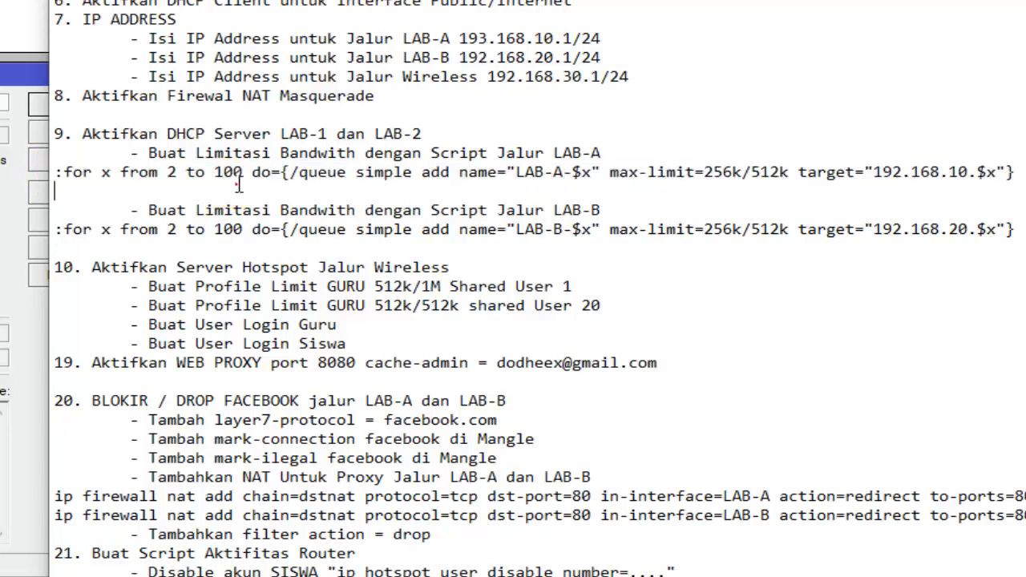
key("BackSpace")
key("BackSpace")
key("BackSpace")
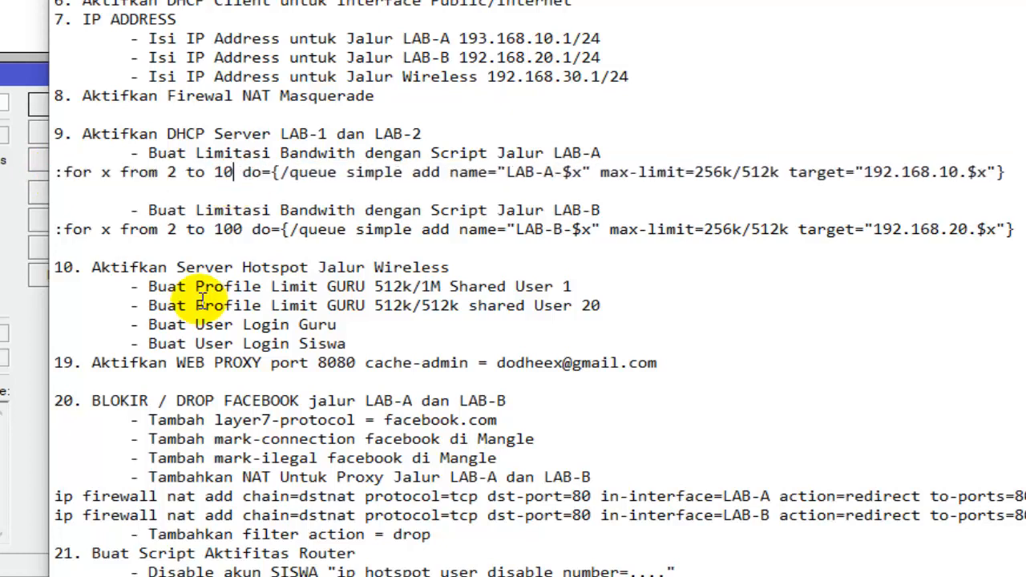
type("50")
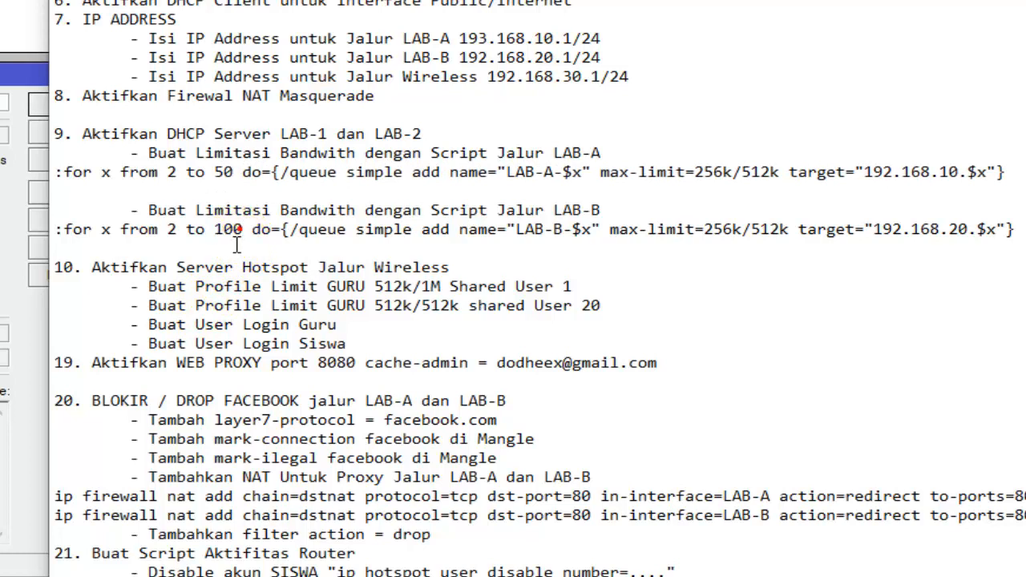
- Set the upper limit of the LAB-B bandwidth script's loop to 50 in the checklist
key("BackSpace")
key("BackSpace")
key("BackSpace")
type("50")
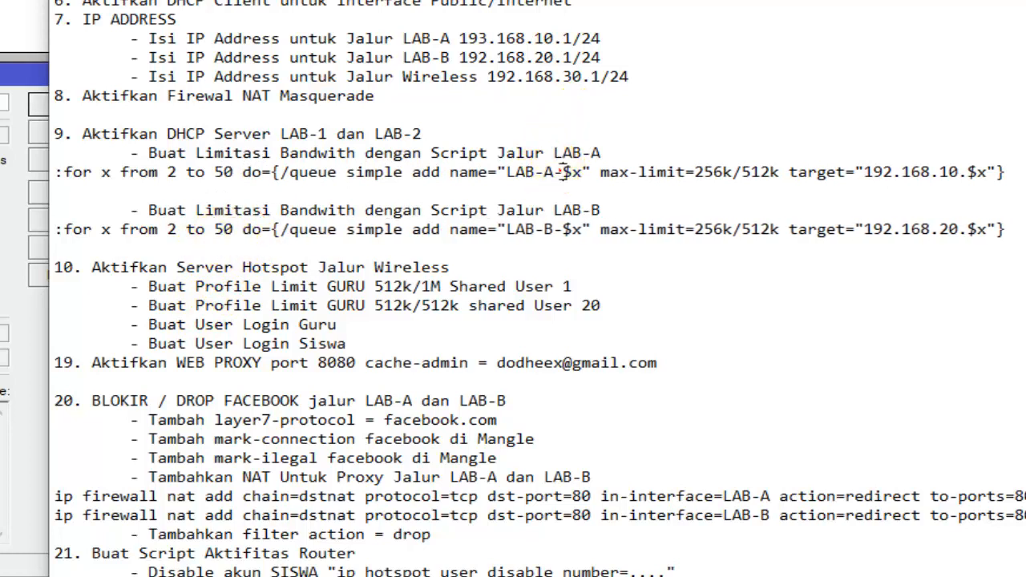
- Copy the complete LAB-A bandwidth script line from the TAHAP2 checklist in Notepad
left_click(931, 171)
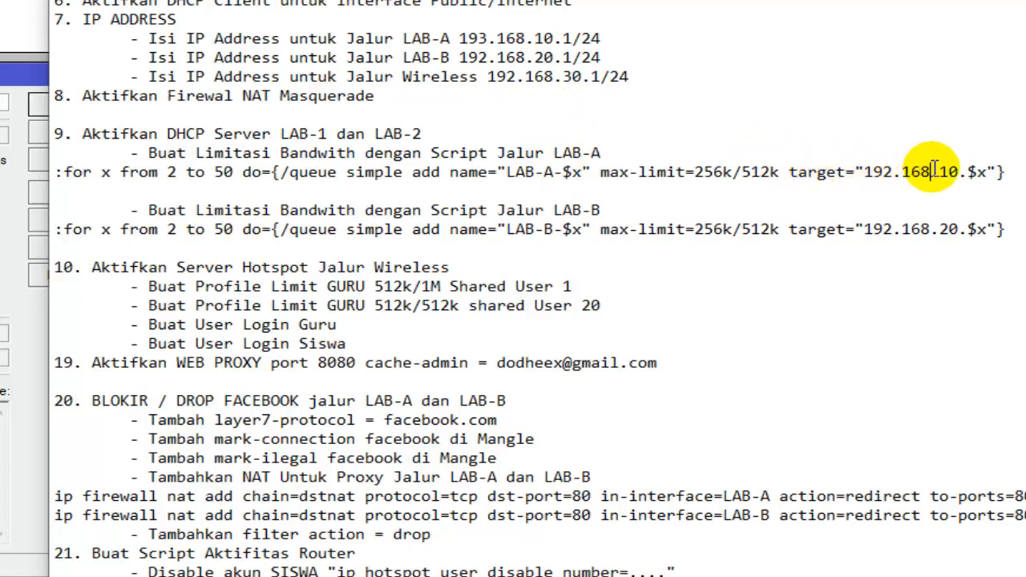
left_click_drag(1002, 172, 53, 164)
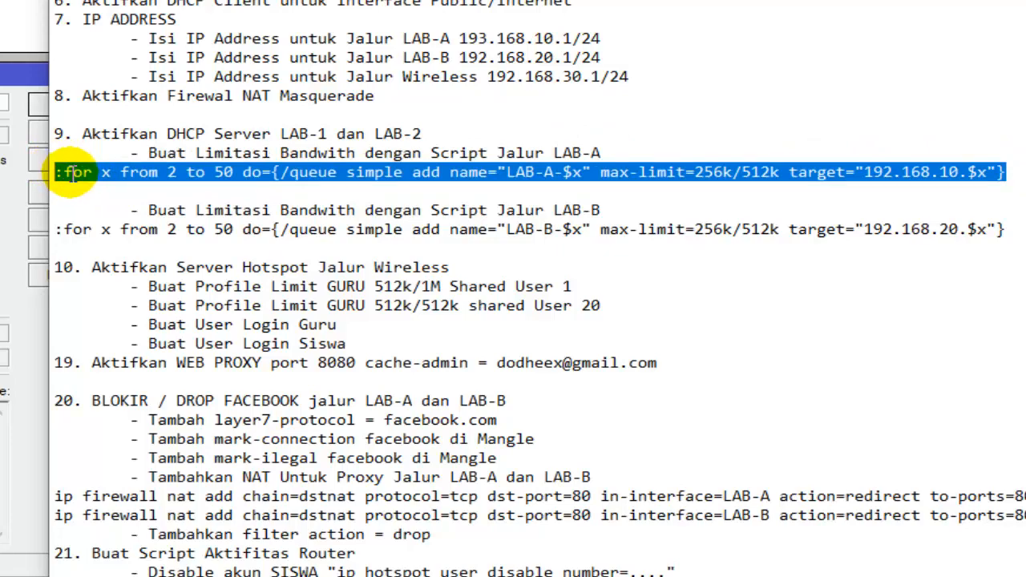
right_click(72, 173)
left_click(108, 239)
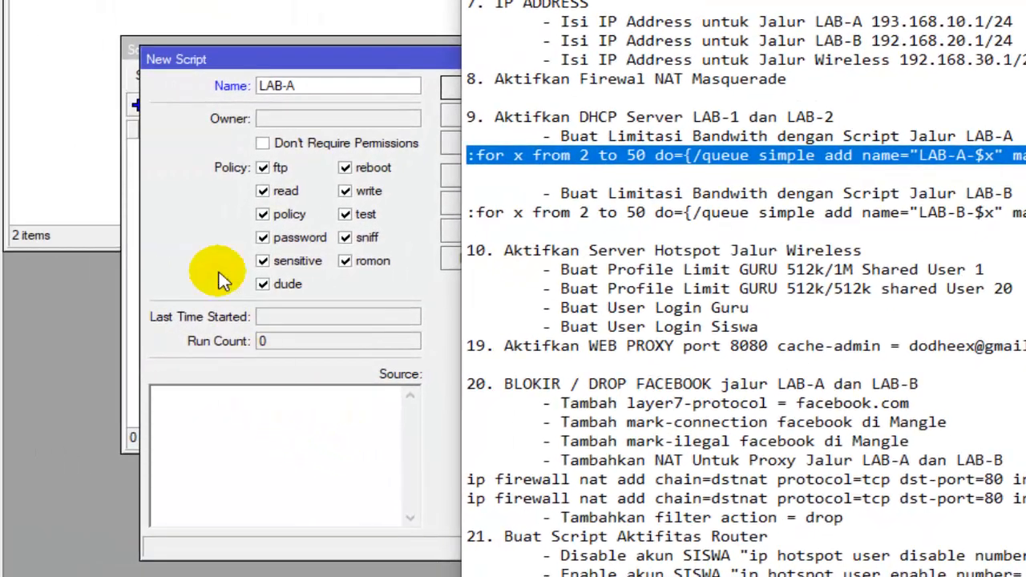
- In WinBox, paste the copied line as the source of the LAB-A script, then save and run the script
left_click(210, 235)
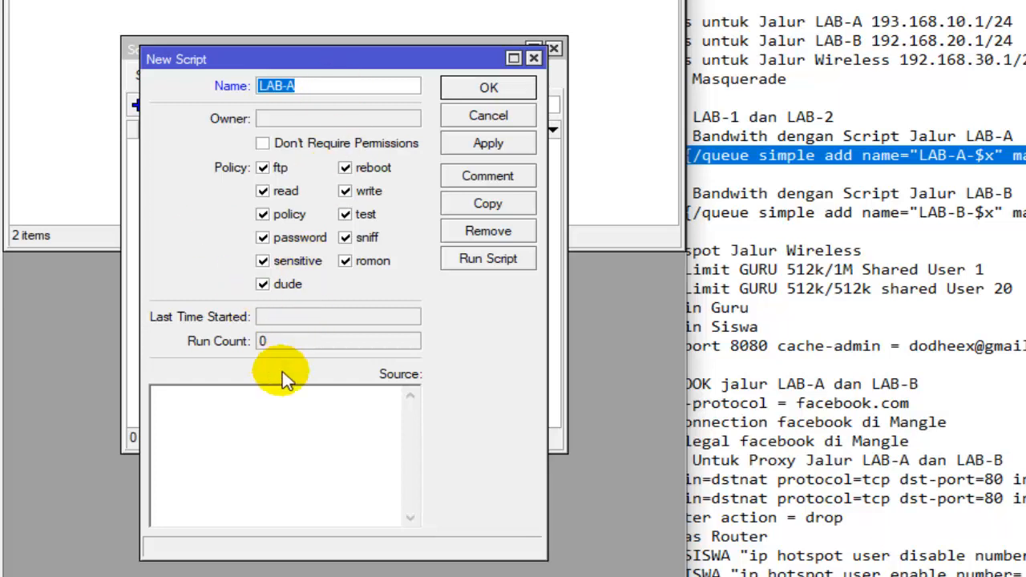
left_click(245, 408)
right_click(208, 407)
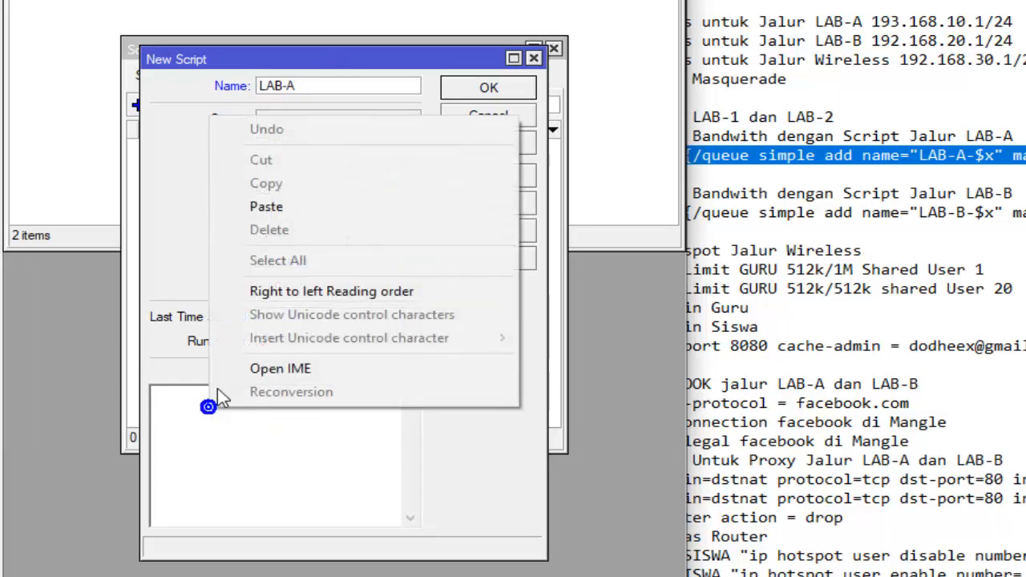
left_click(272, 207)
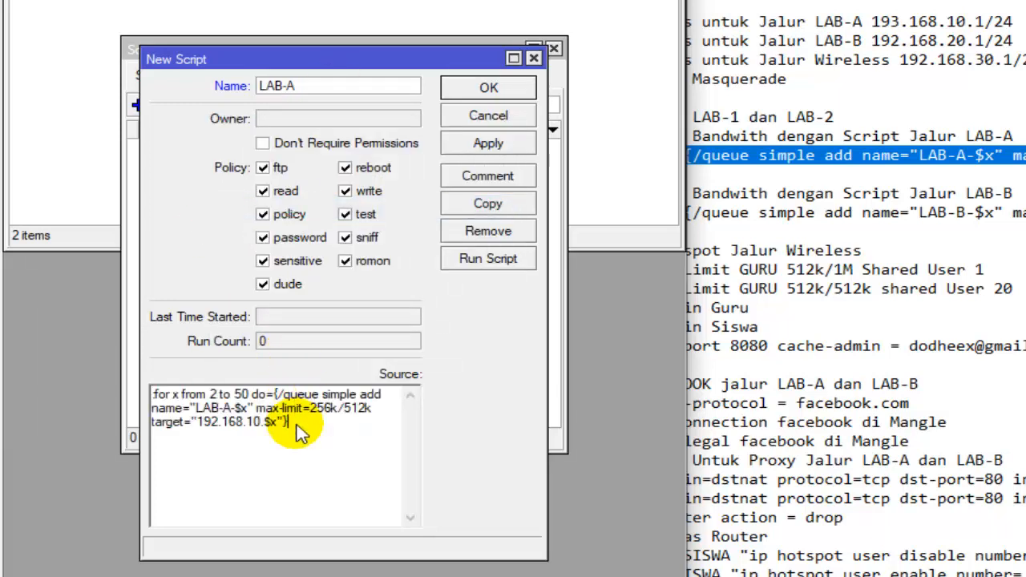
left_click(486, 147)
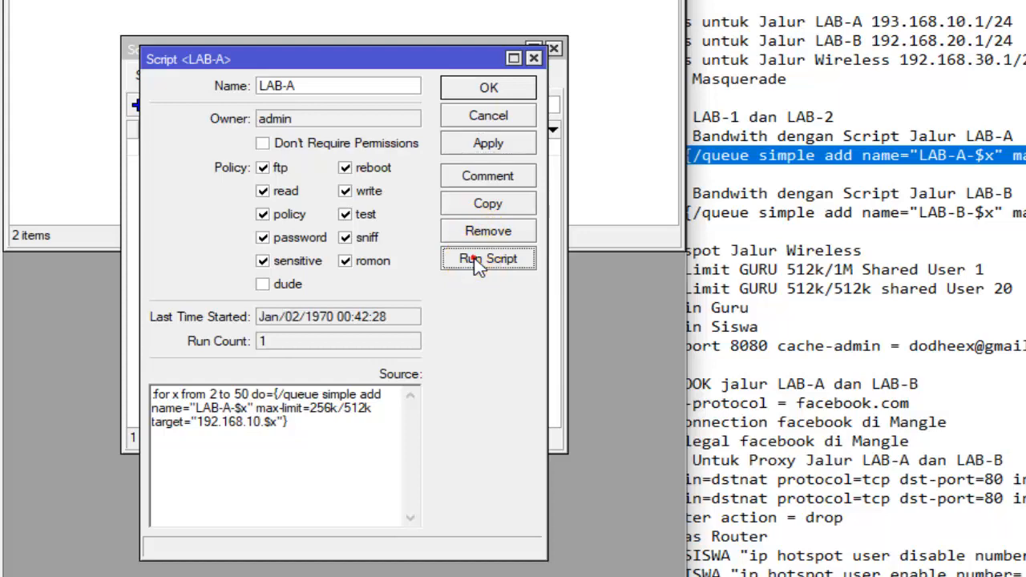
left_click(513, 96)
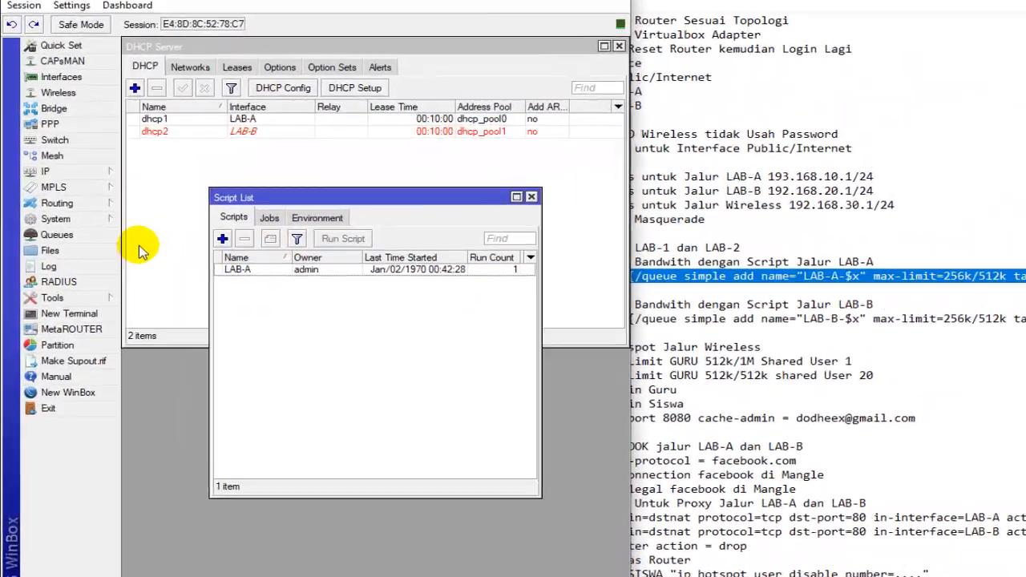
- Open the router's simple queue list and widen the Target column to fit the full IP addresses
left_click(84, 238)
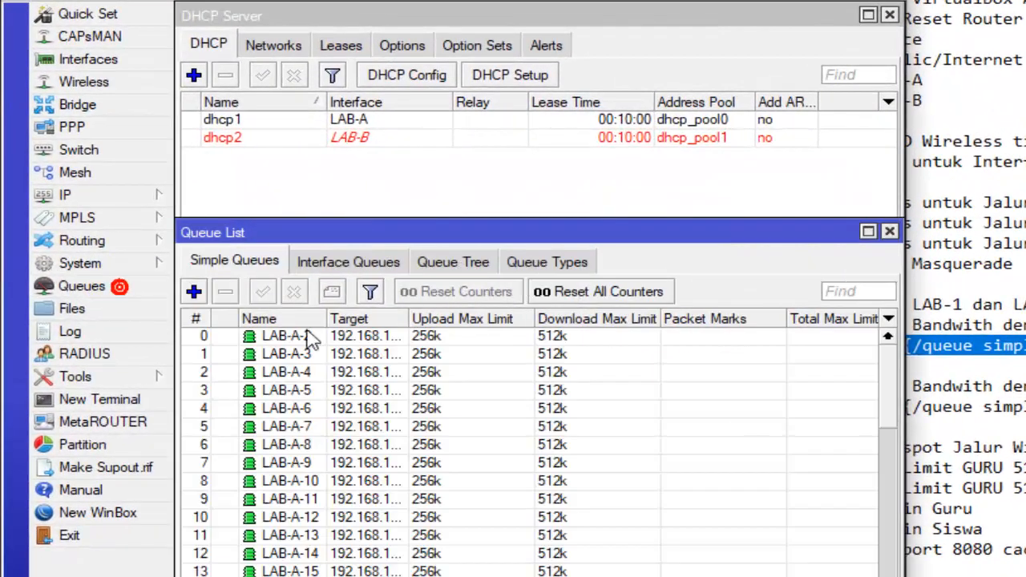
left_click(337, 372)
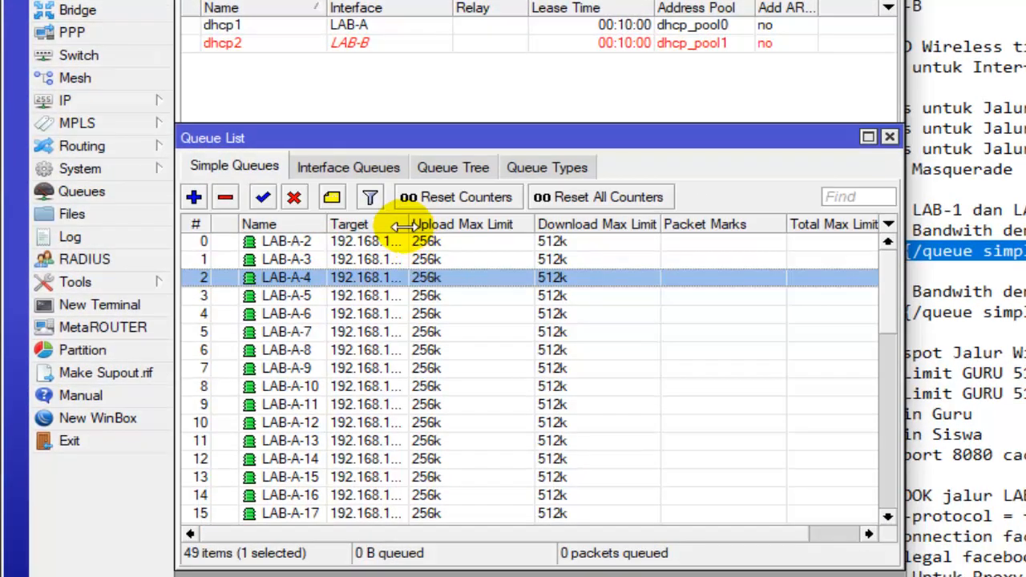
left_click_drag(409, 319, 419, 319)
left_click_drag(415, 225, 457, 225)
- Examine the names, targets and limits of the LAB-A queues down to the last entry, and close the queue list
left_click(418, 296)
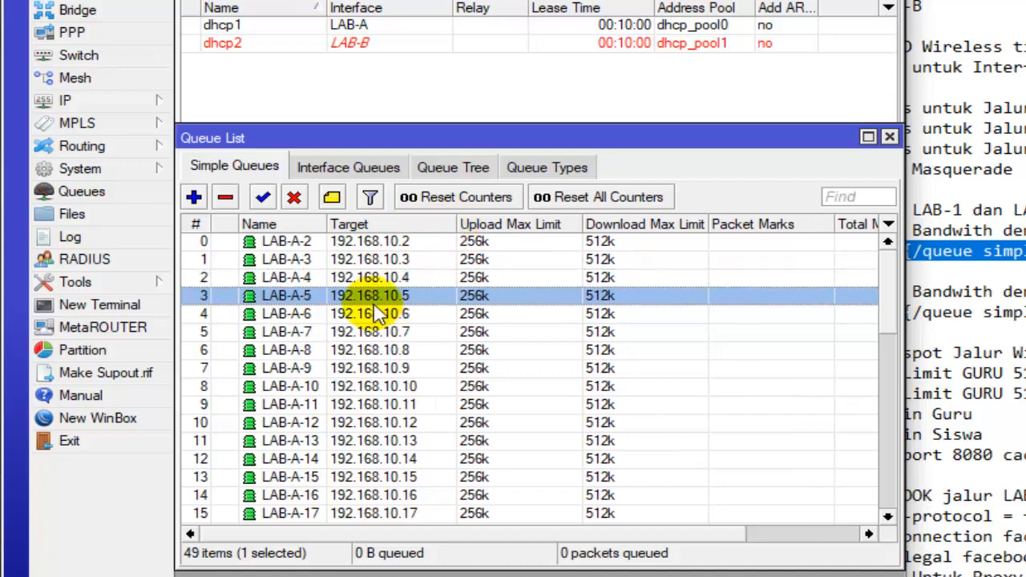
scroll(373, 313, "down", 3)
scroll(372, 312, "down", 8)
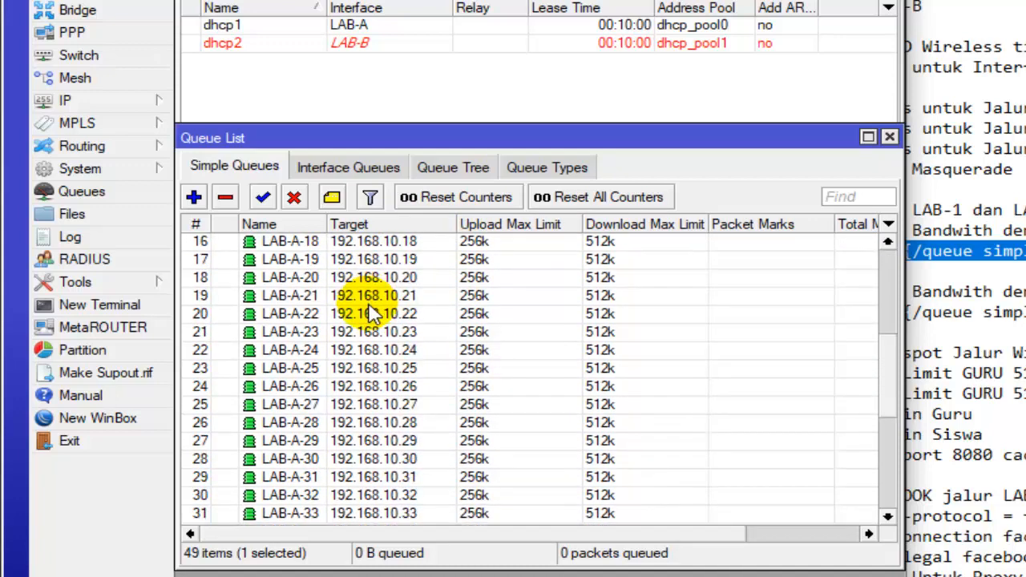
scroll(353, 441, "up", 5)
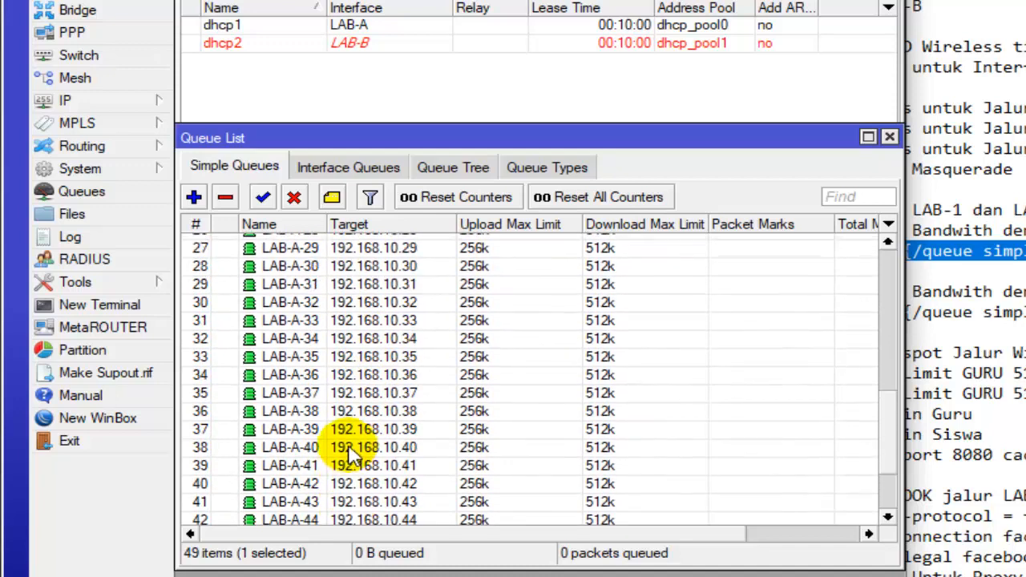
scroll(357, 445, "down", 5)
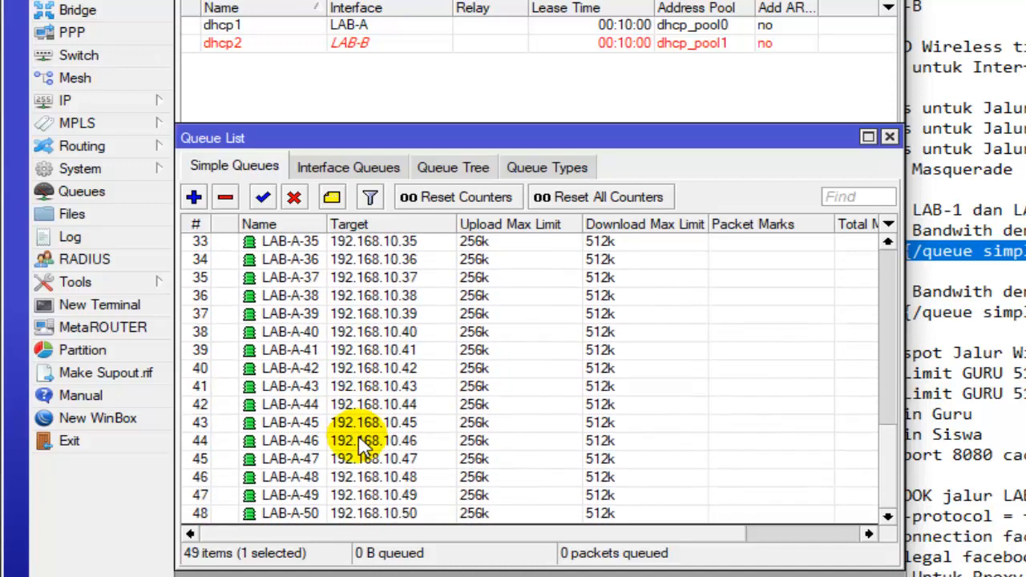
left_click(402, 513)
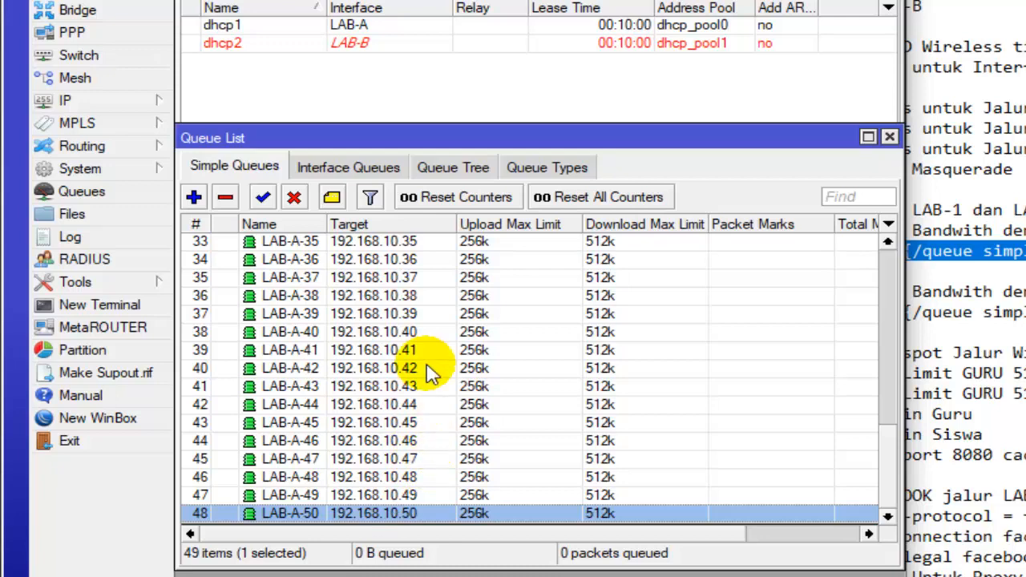
left_click(889, 137)
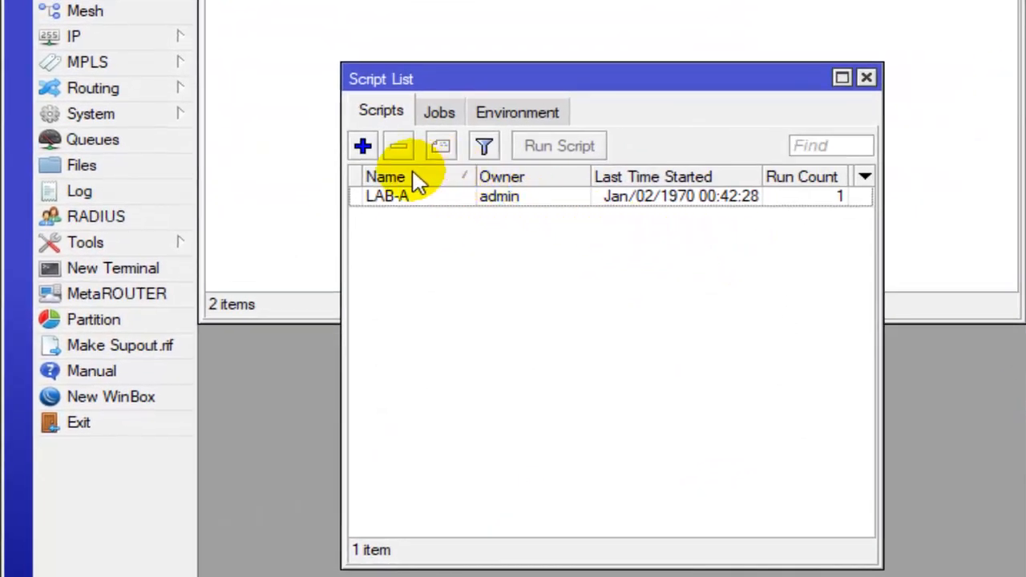
- Start a new script named LAB-B and copy its bandwidth script line from the Notepad checklist
left_click(363, 145)
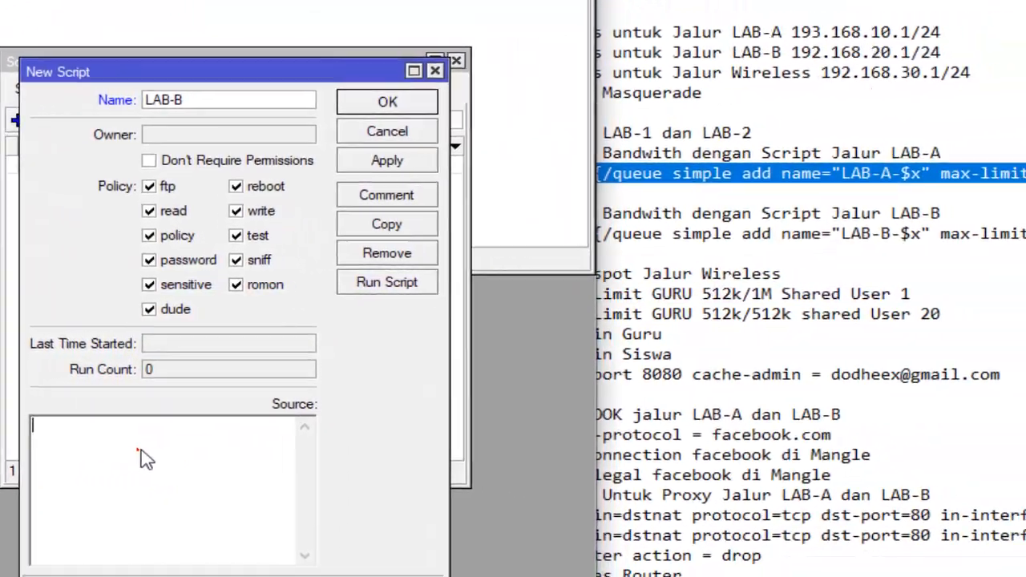
left_click(506, 480)
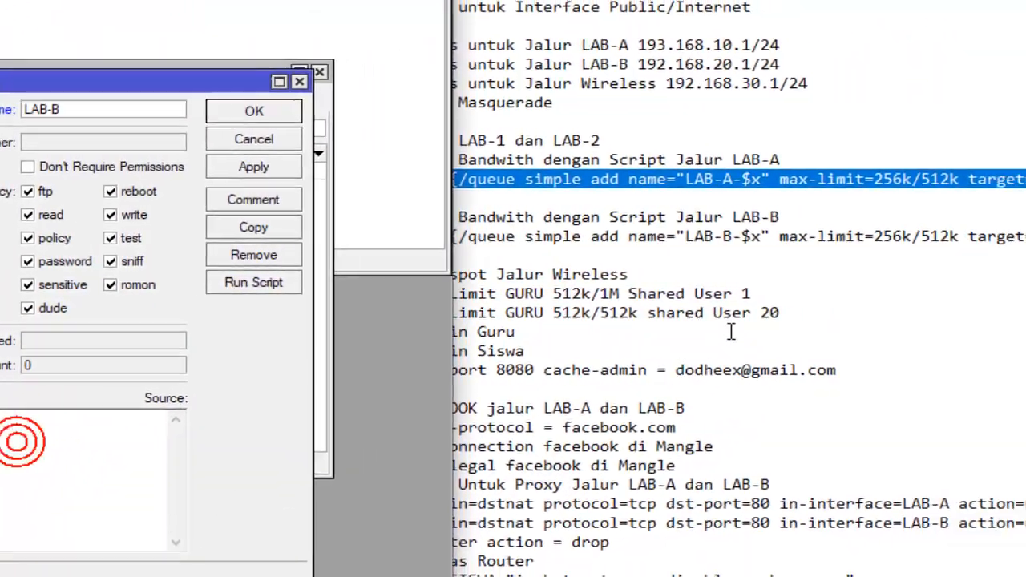
left_click(778, 250)
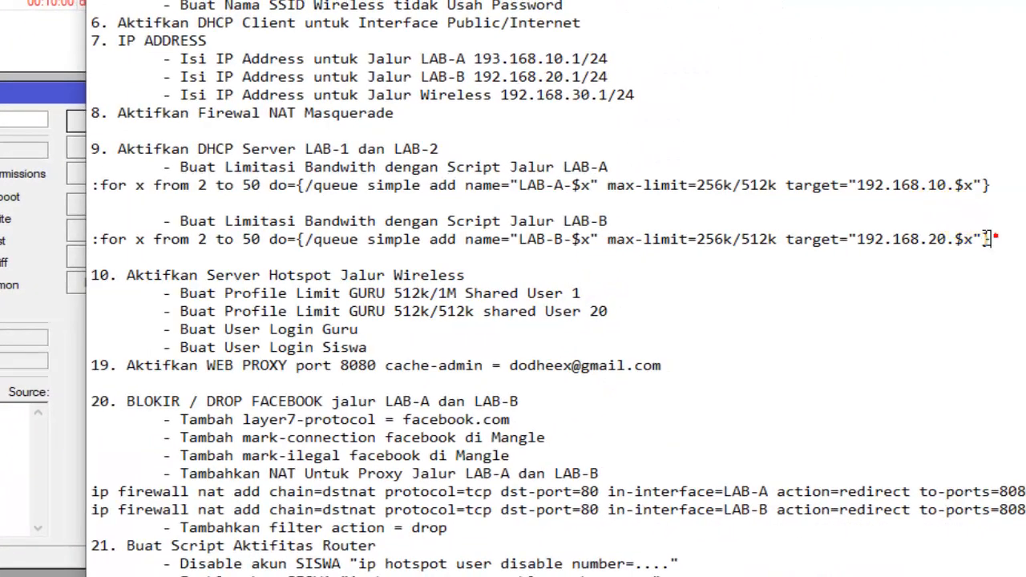
left_click_drag(423, 249, 97, 232)
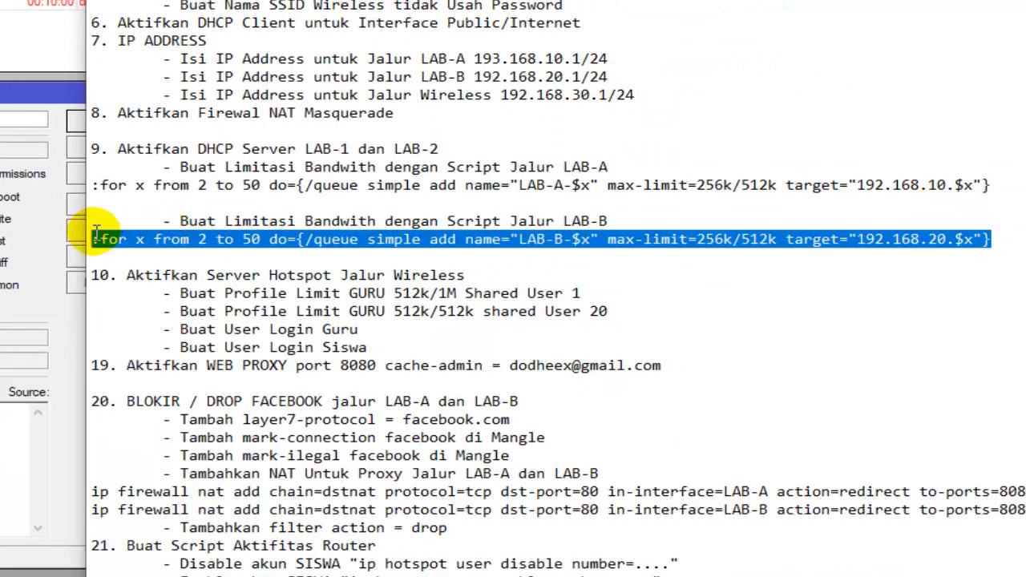
right_click(98, 240)
left_click(156, 295)
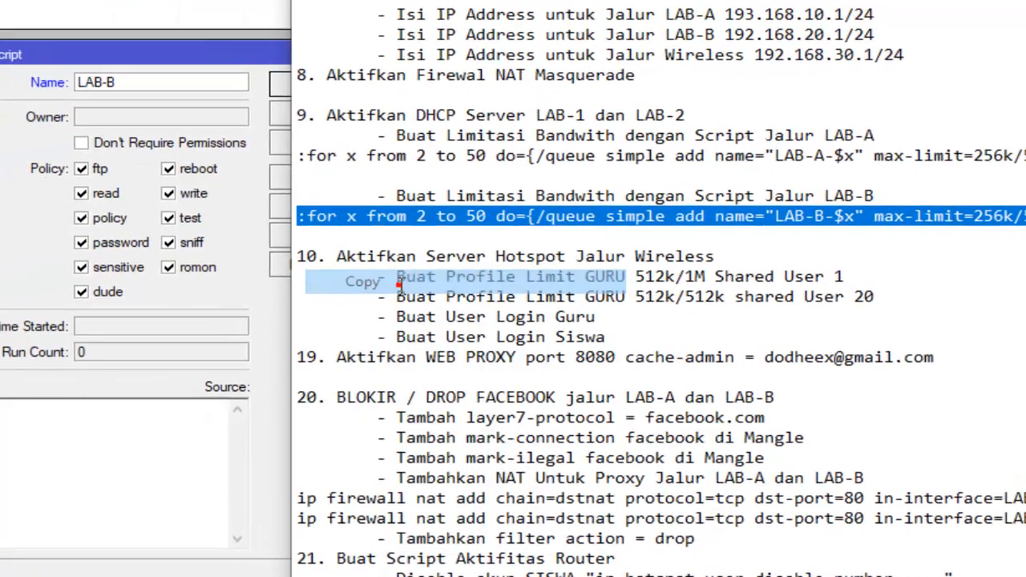
- Paste the copied line as the source of the LAB-B script in WinBox, save and run it, and close the script list
left_click(383, 437)
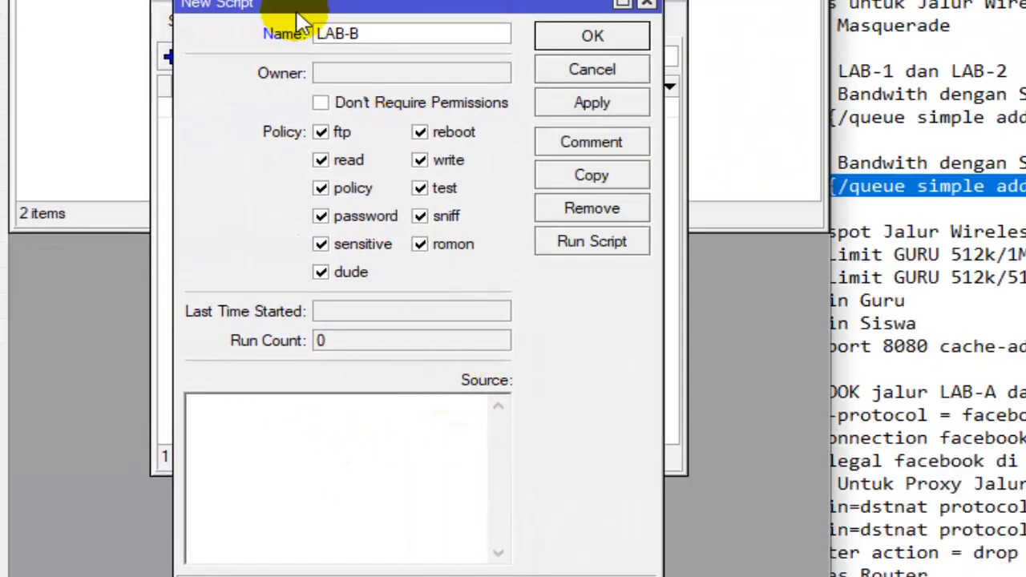
right_click(271, 414)
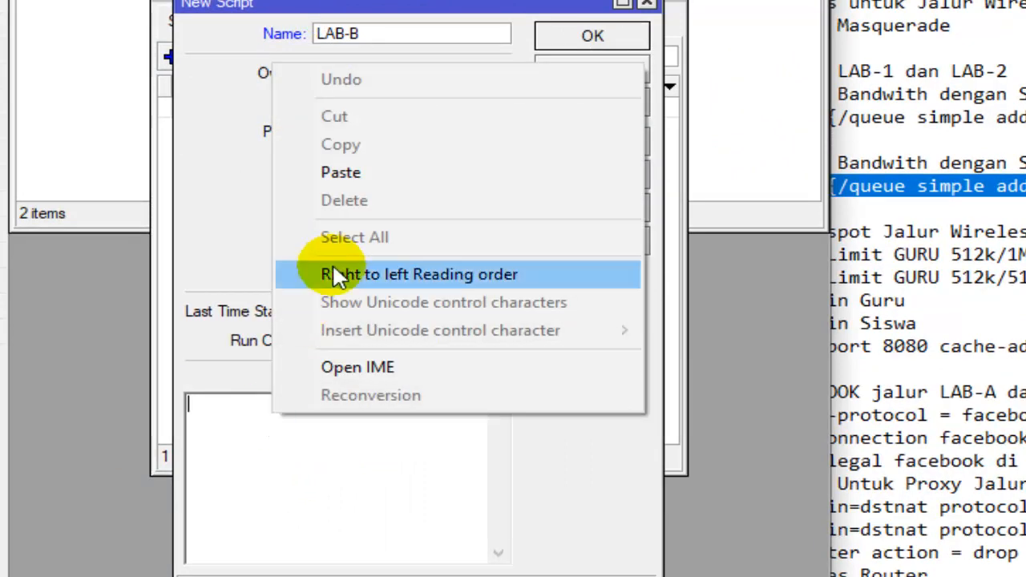
left_click(382, 173)
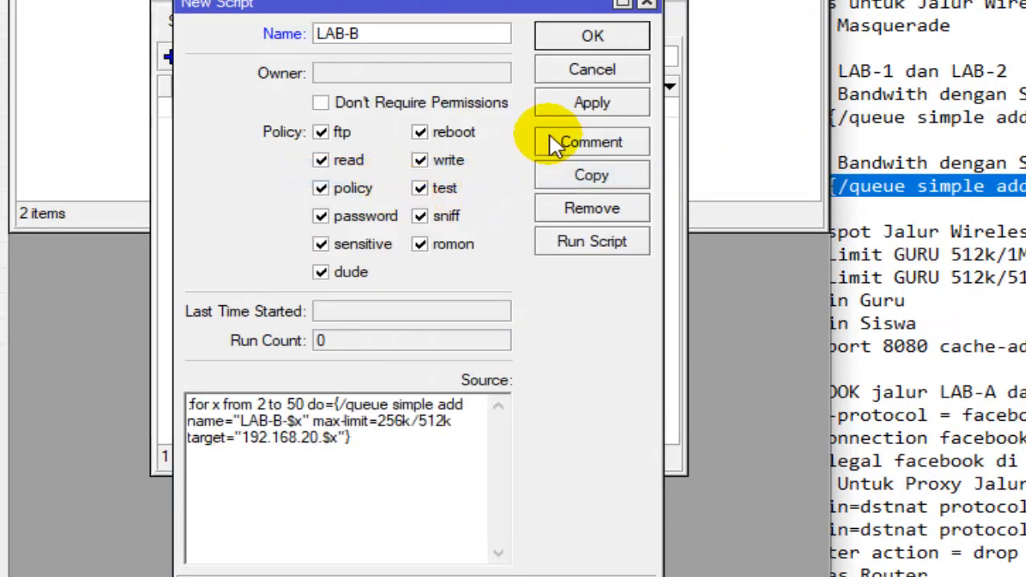
left_click(595, 107)
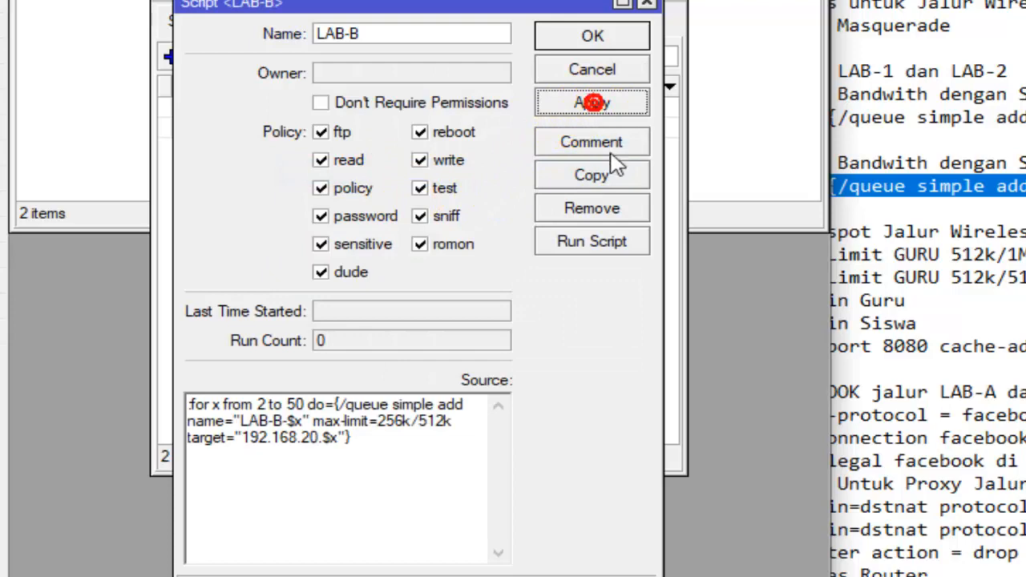
left_click(600, 244)
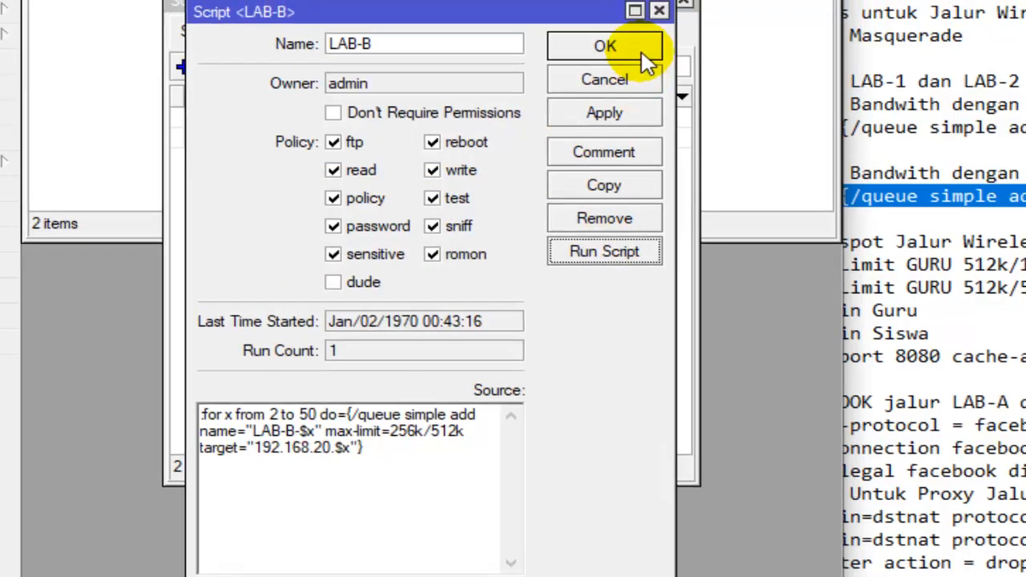
left_click(631, 41)
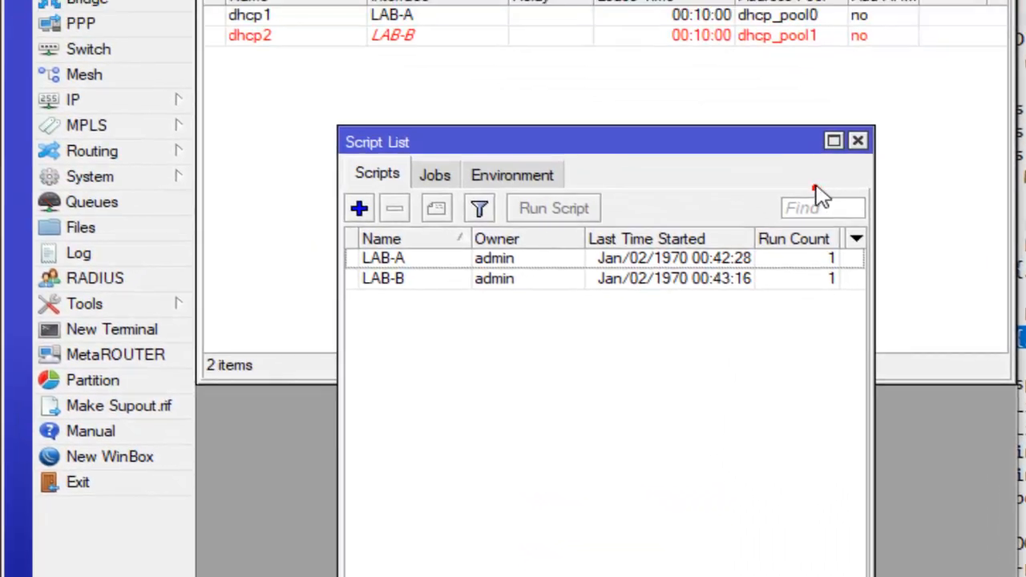
left_click(858, 141)
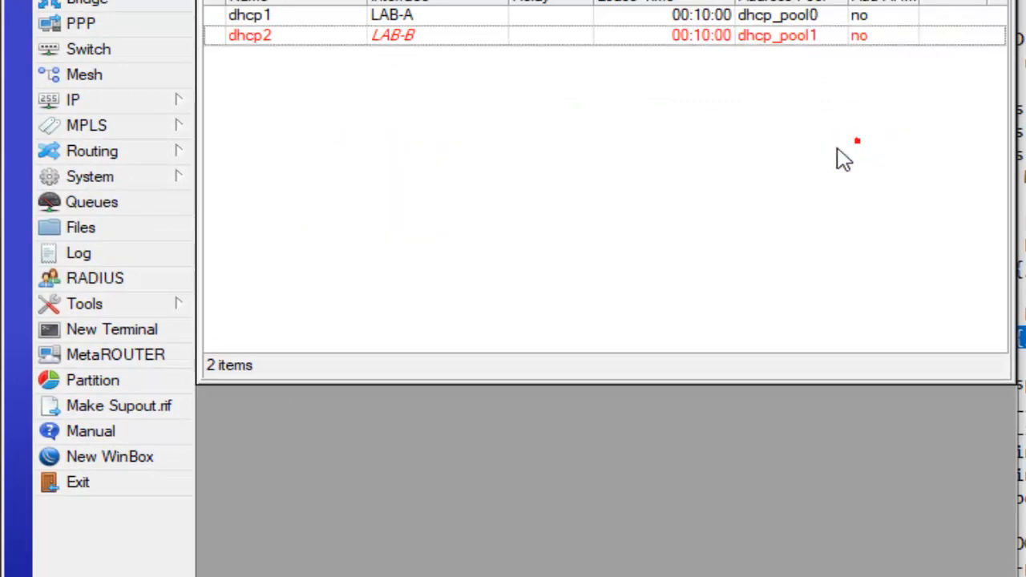
- Reopen the simple queue list and examine where the LAB-A queues end and the LAB-B queues begin
left_click(140, 205)
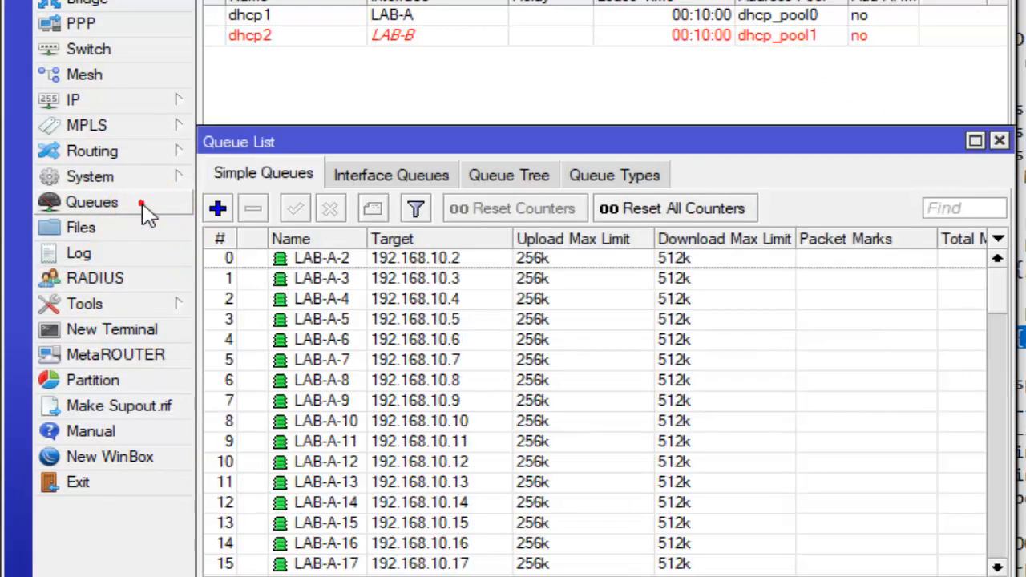
left_click(407, 325)
scroll(409, 329, "down", 3)
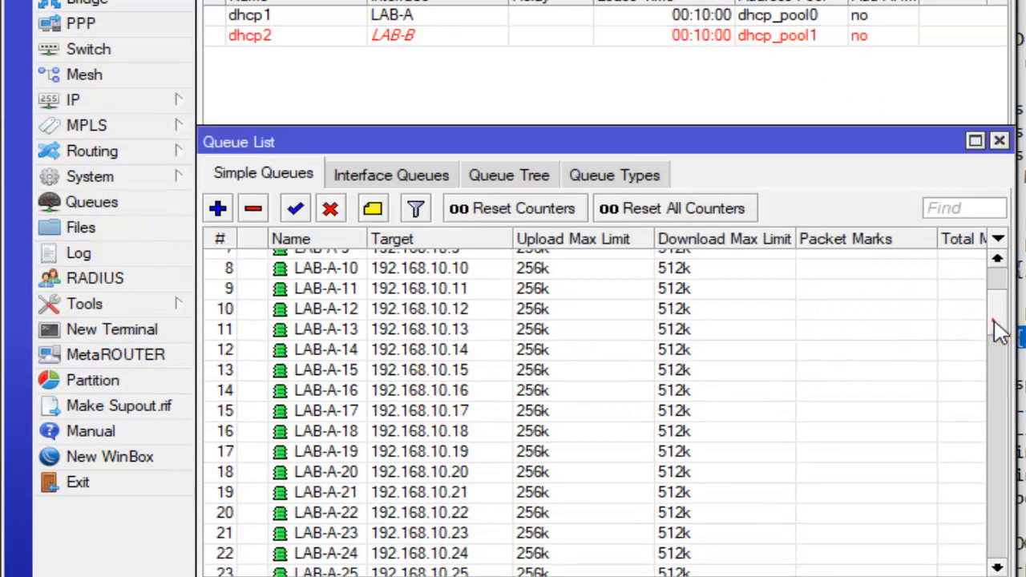
left_click_drag(998, 329, 1008, 424)
left_click(347, 371)
scroll(349, 375, "up", 1)
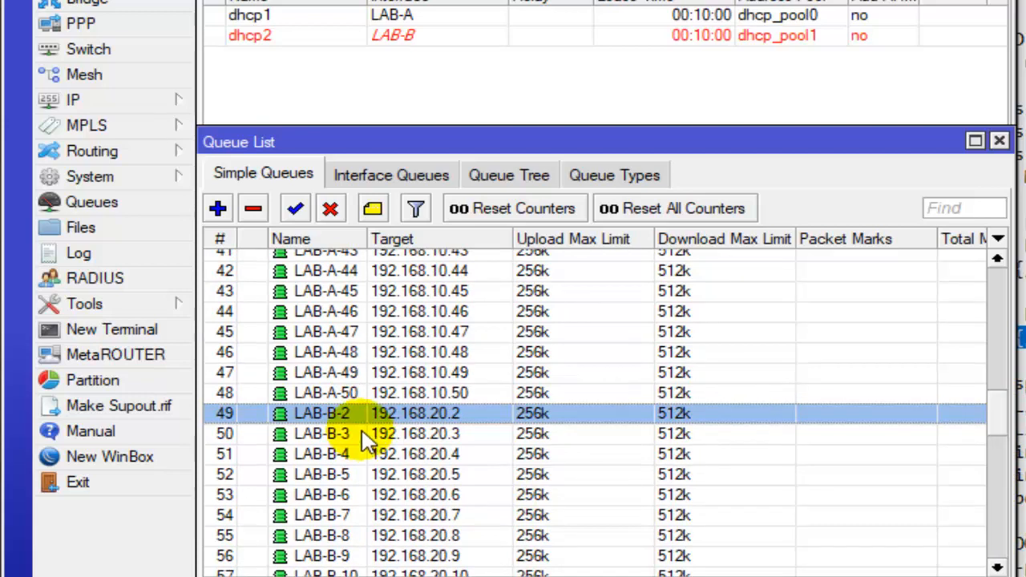
left_click(360, 391)
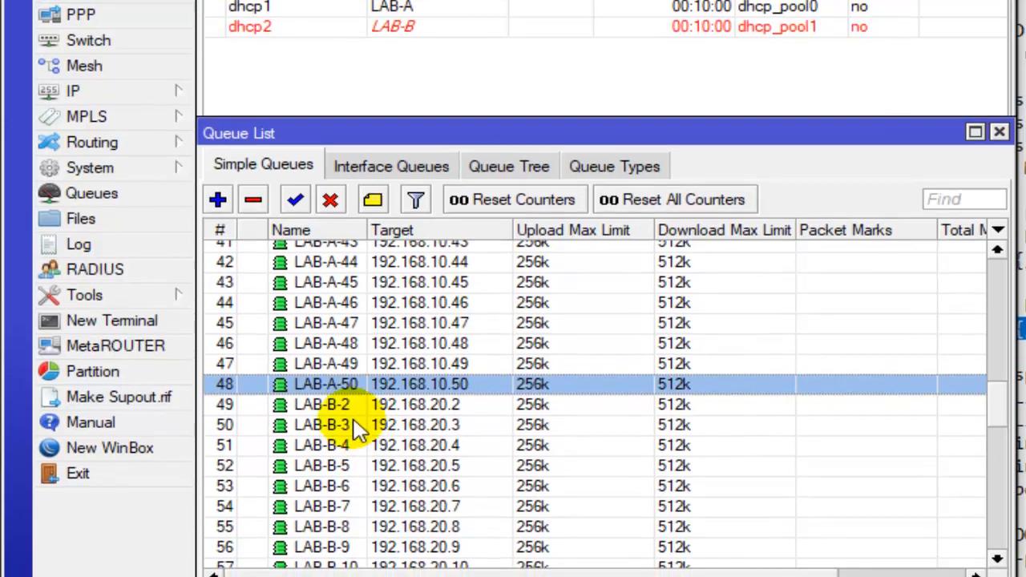
left_click(321, 412)
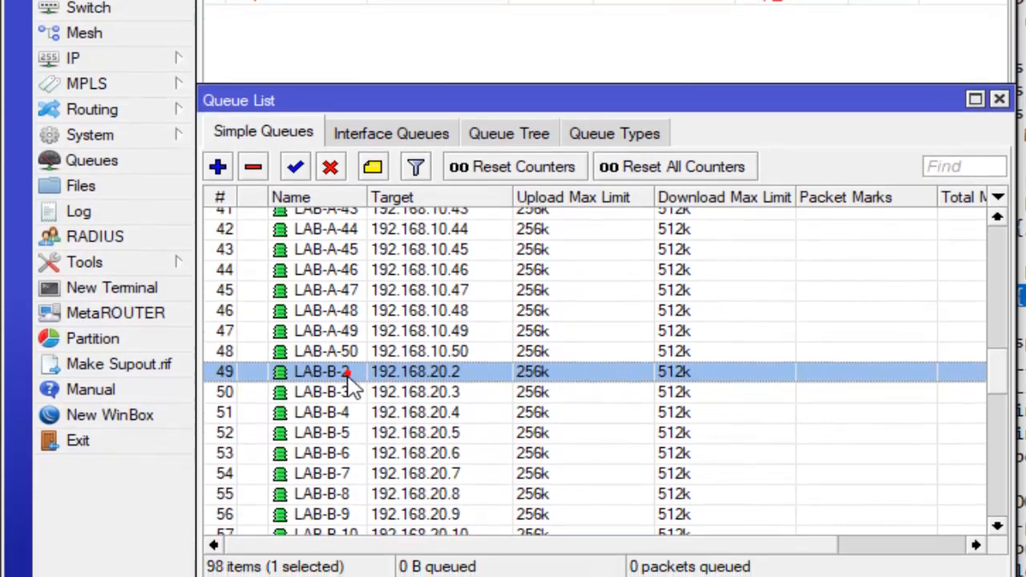
- Examine the LAB-B queues down to the last entry, then close the queue list and return to the Notepad checklist
scroll(293, 433, "down", 4)
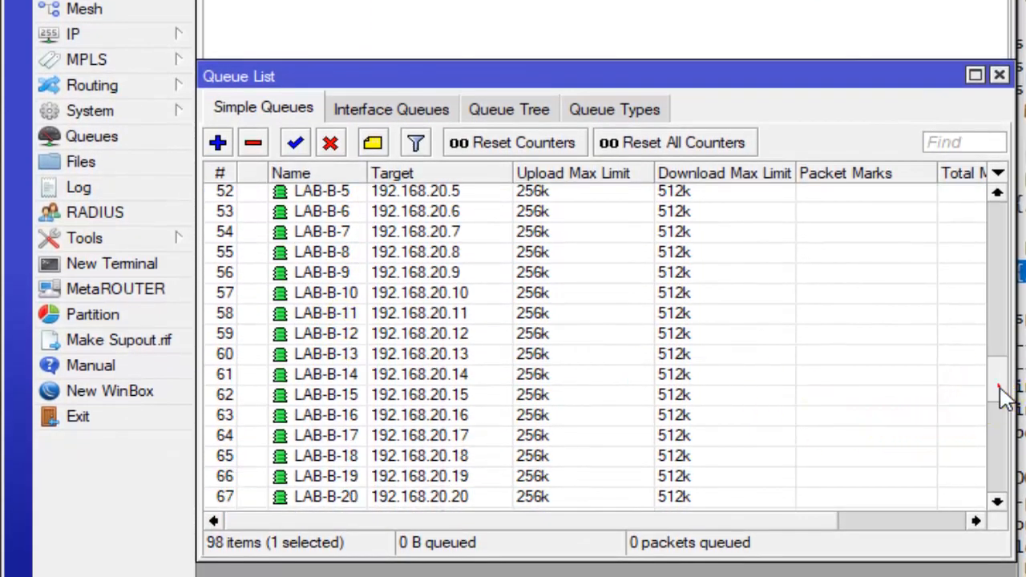
left_click_drag(998, 390, 991, 481)
left_click(433, 478)
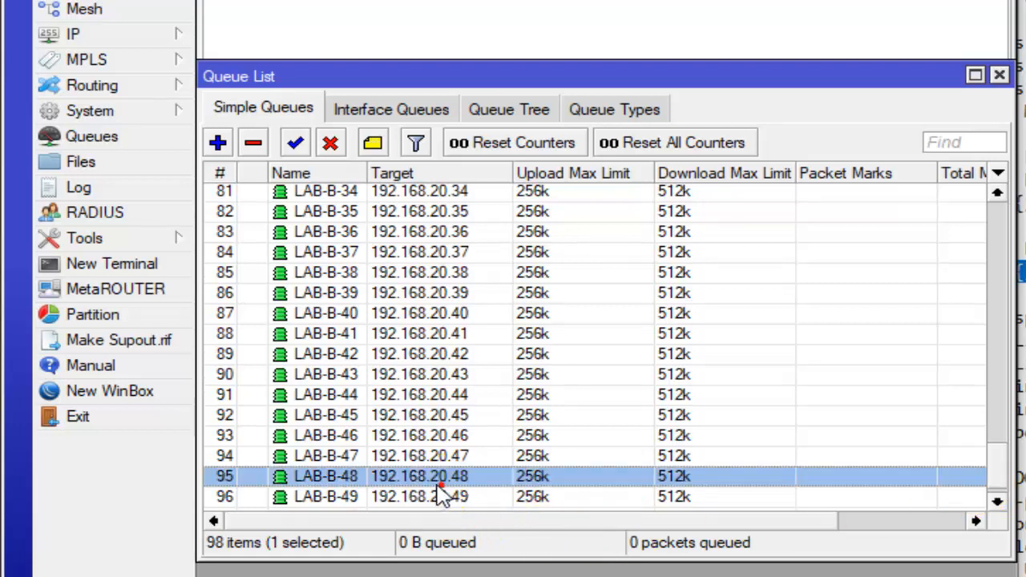
scroll(433, 485, "down", 1)
left_click(375, 501)
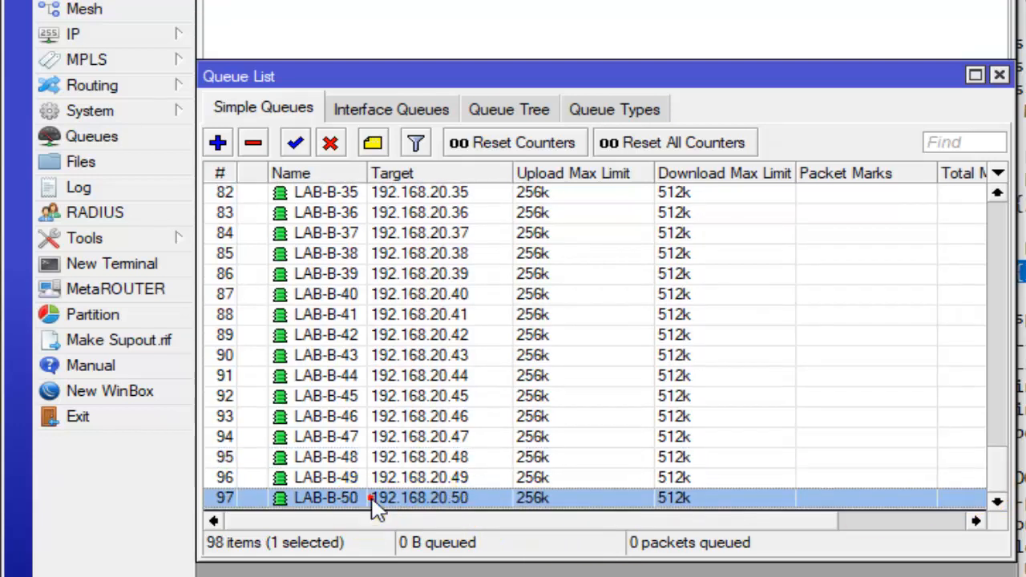
left_click(1002, 76)
left_click(565, 282)
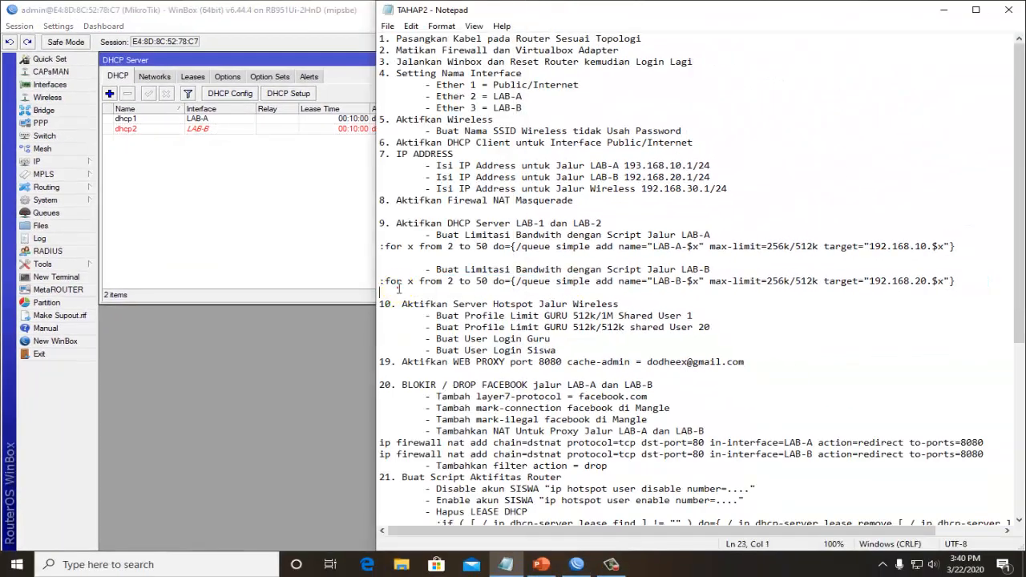
- Review checklist item 9 with its LAB-A and LAB-B bandwidth scripts and item 10 on the wireless hotspot server in Notepad
left_click_drag(417, 229, 457, 291)
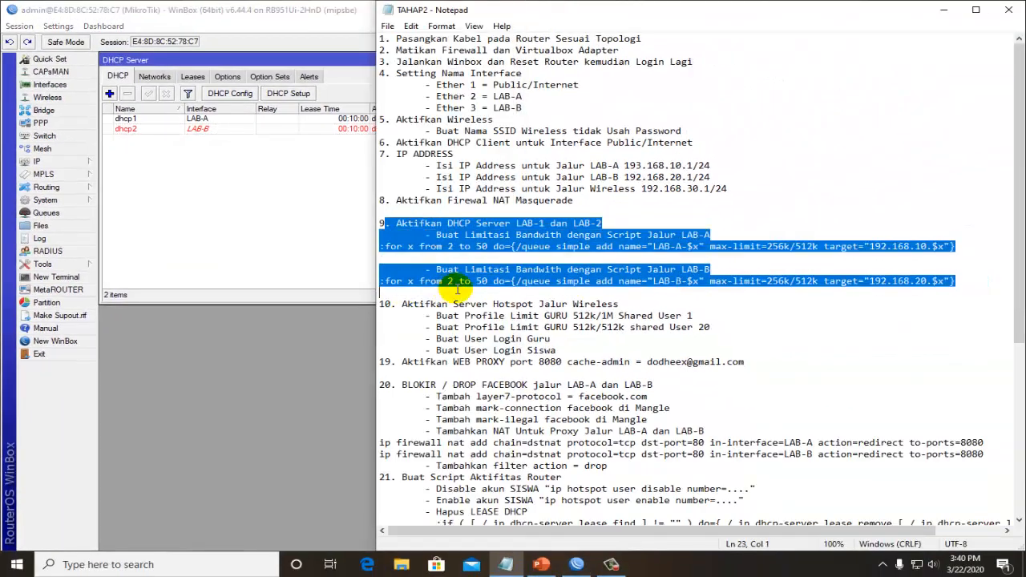
left_click(571, 295)
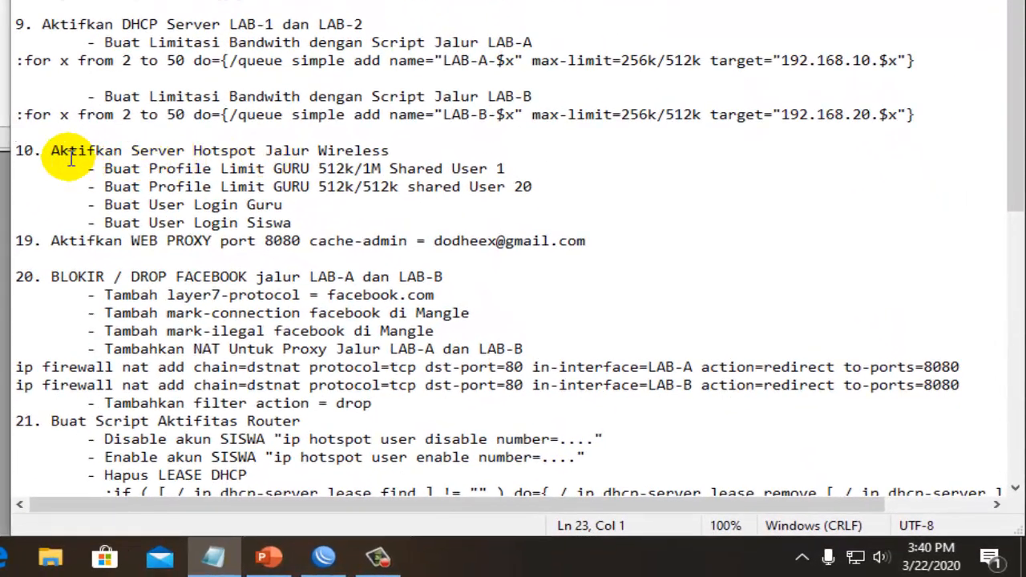
left_click(380, 305)
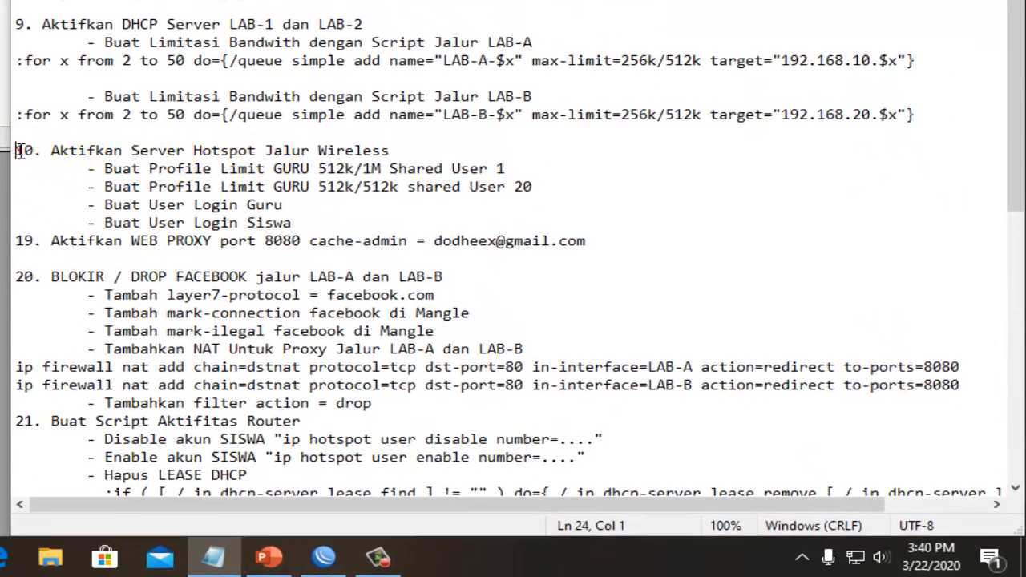
left_click_drag(19, 151, 293, 166)
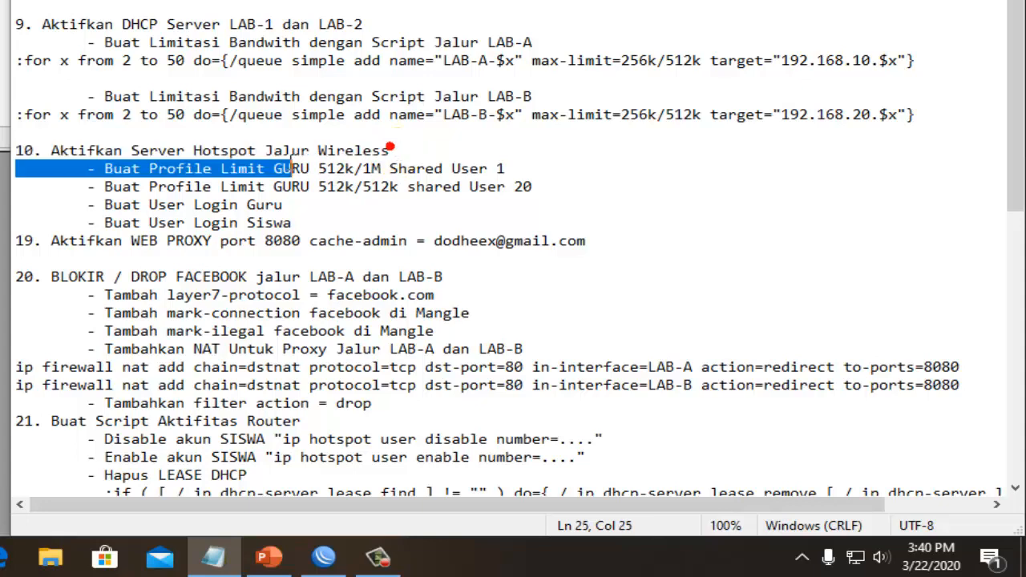
left_click(256, 153)
left_click_drag(391, 151, 382, 148)
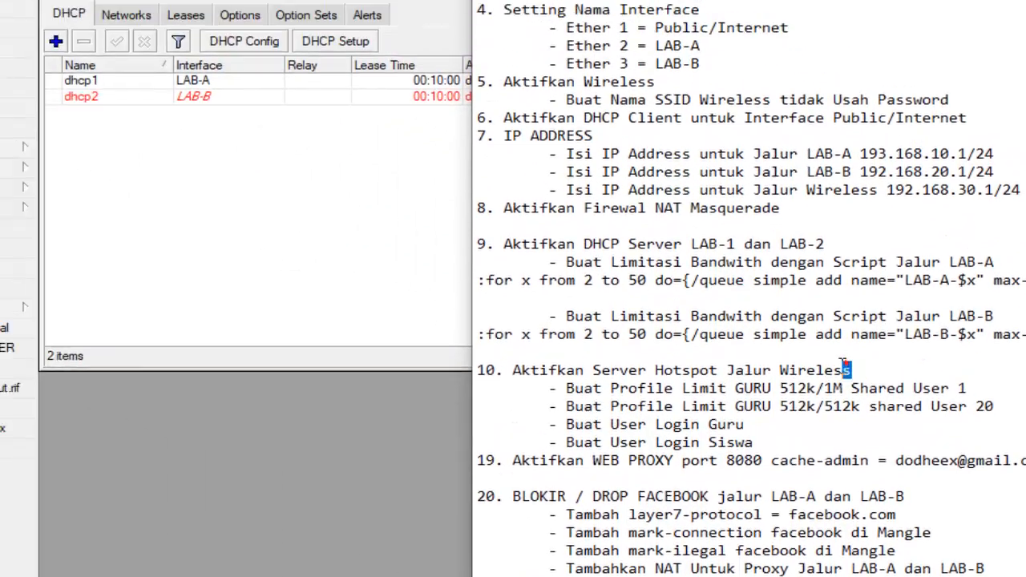
- Switch to WinBox, close the DHCP server window and open the hotspot server list
left_click(432, 351)
left_click(639, 159)
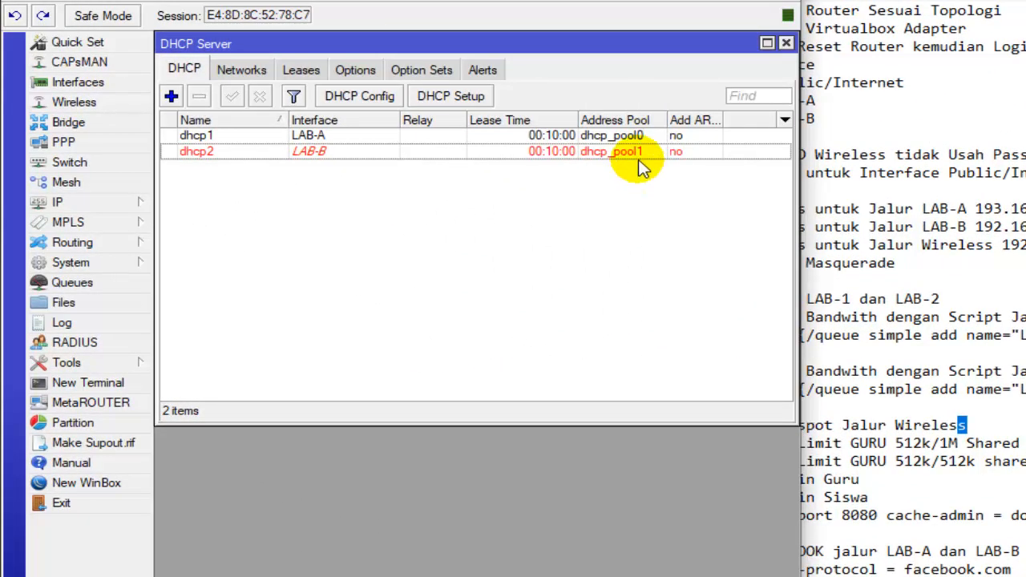
left_click(786, 44)
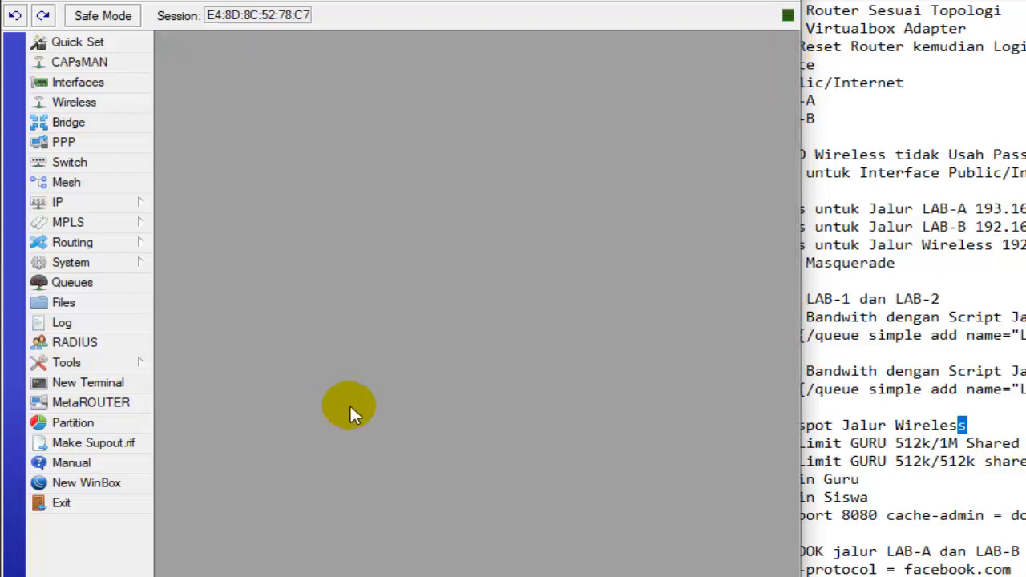
left_click(63, 206)
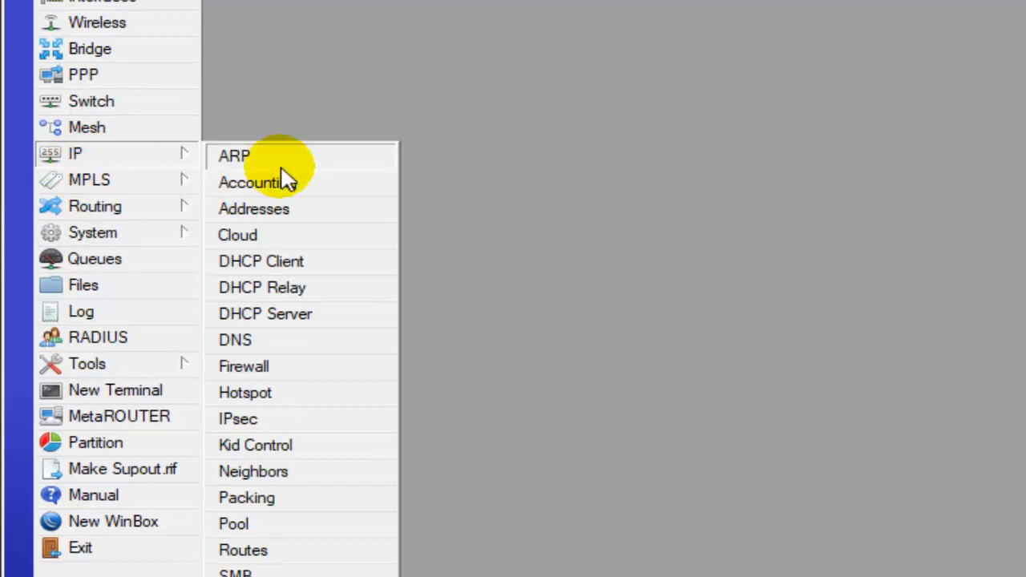
left_click(301, 391)
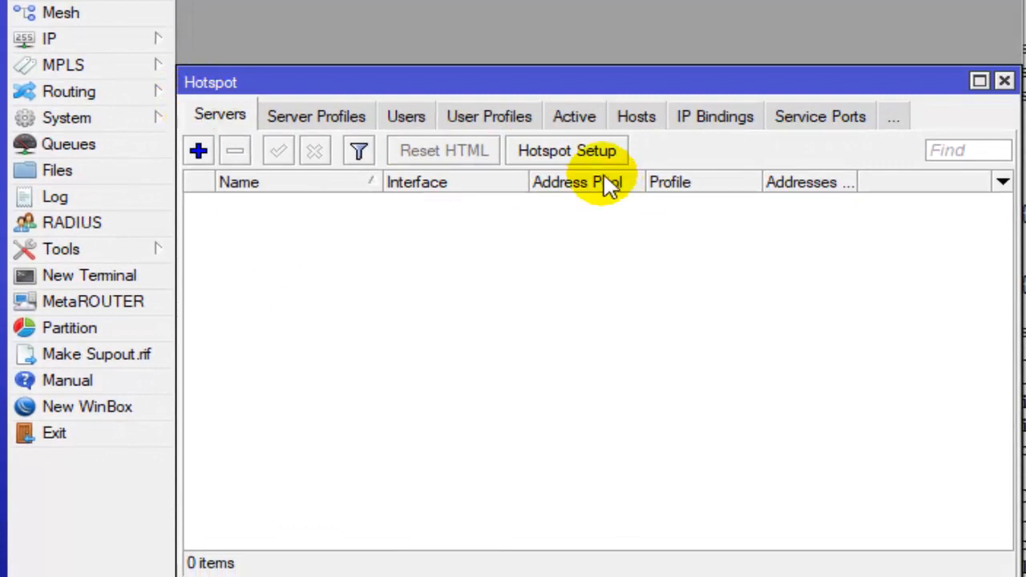
- Try to set up a hotspot on wlan1 with local address 192.168.30.1 and the network masqueraded, and cancel the restarted setup
left_click(573, 154)
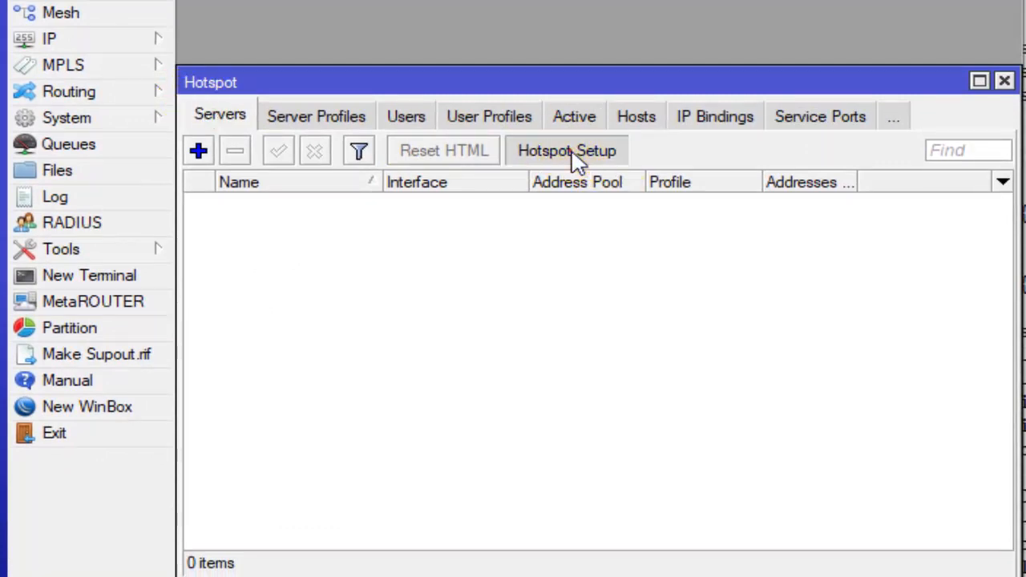
left_click_drag(575, 243, 569, 240)
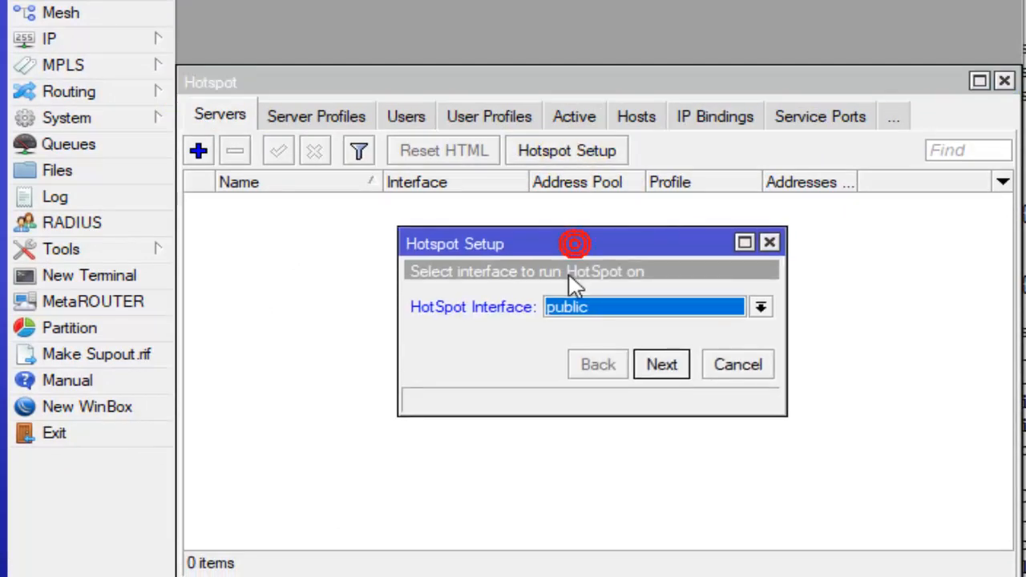
left_click(640, 310)
left_click(585, 413)
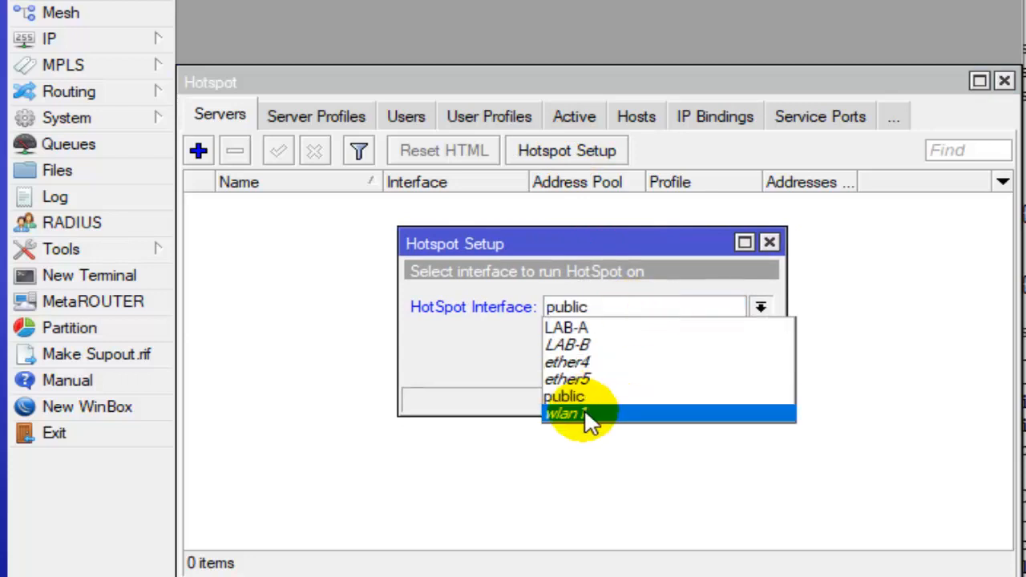
left_click(584, 413)
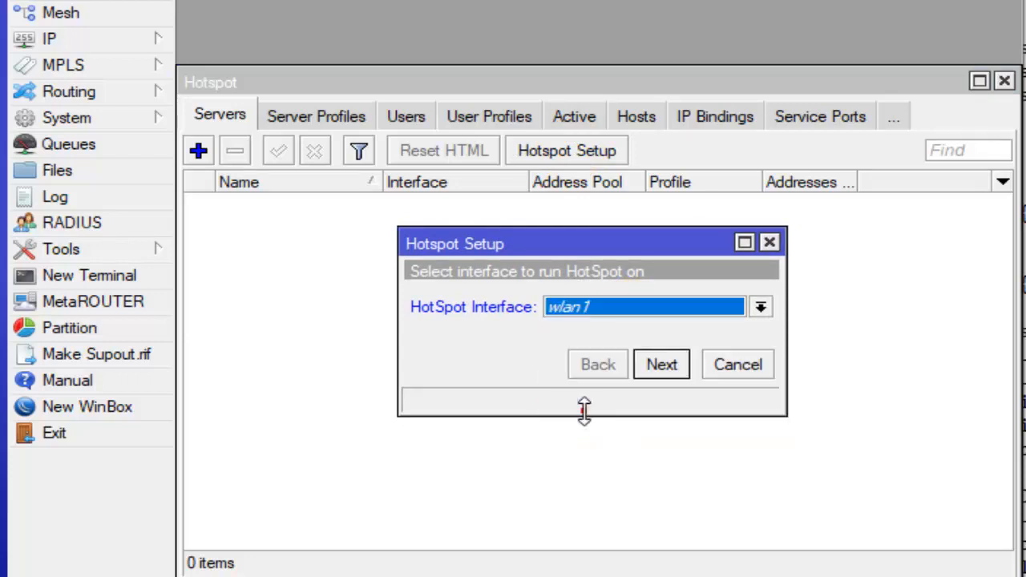
left_click(642, 358)
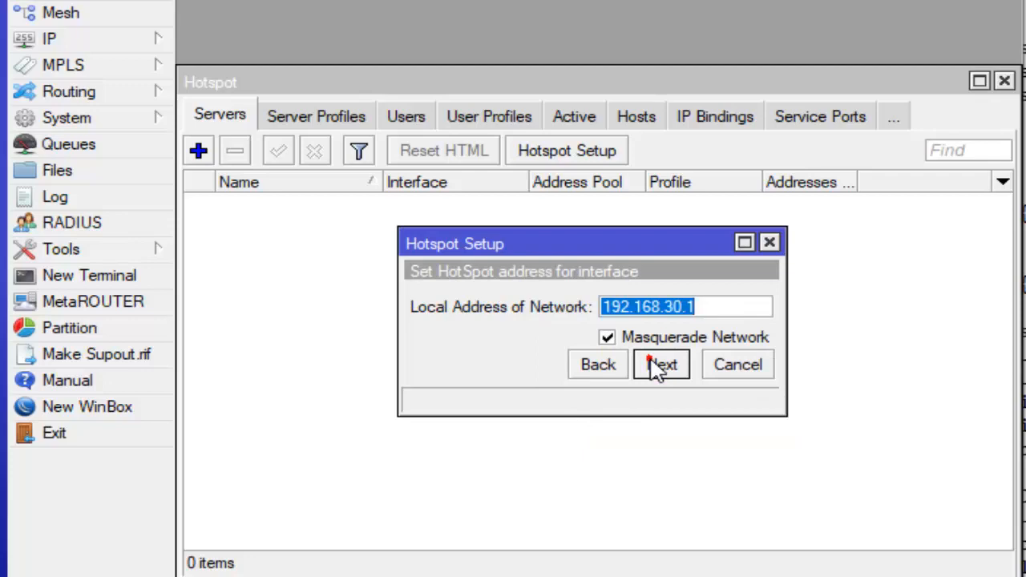
left_click(658, 368)
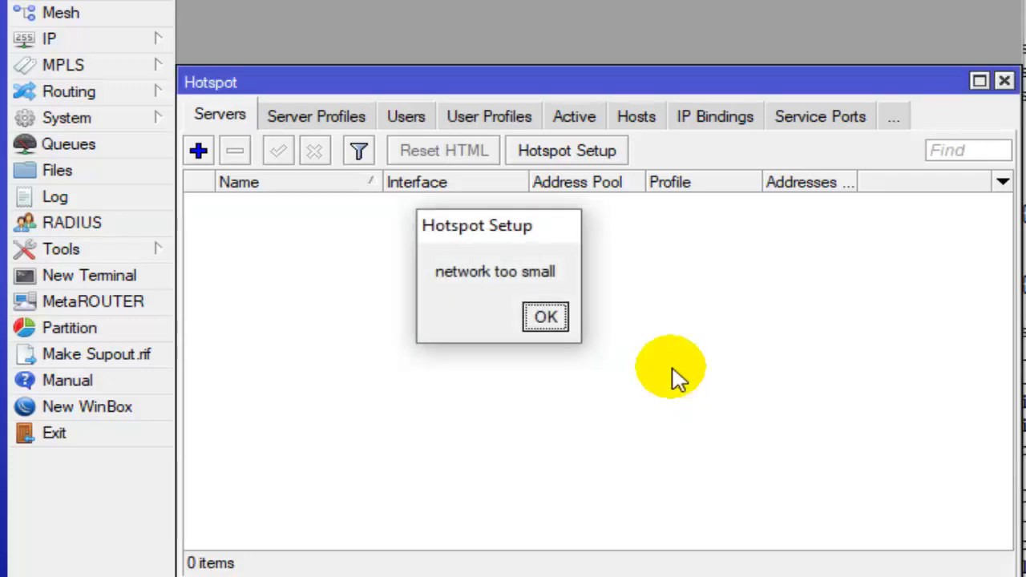
left_click(538, 317)
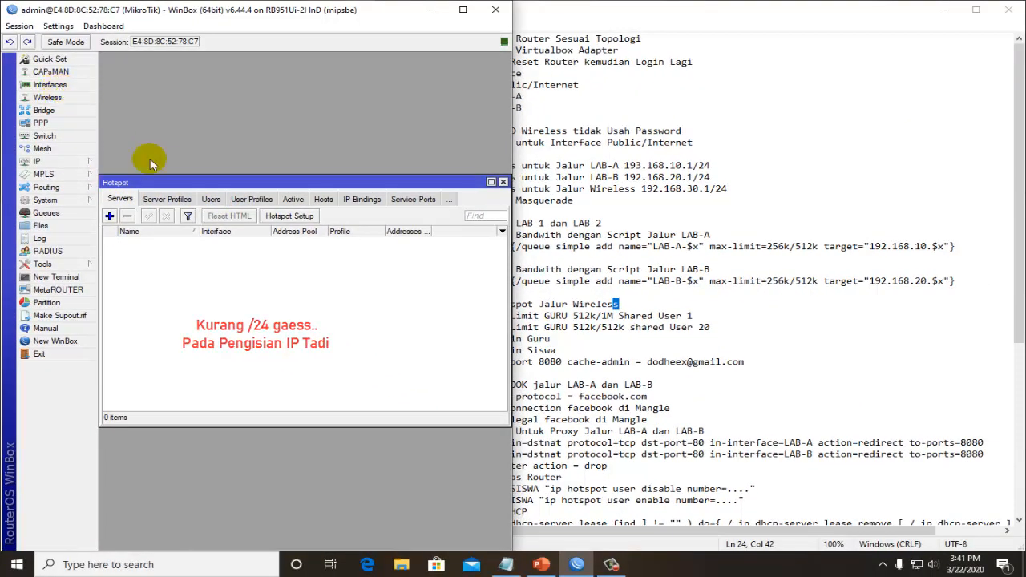
left_click(282, 215)
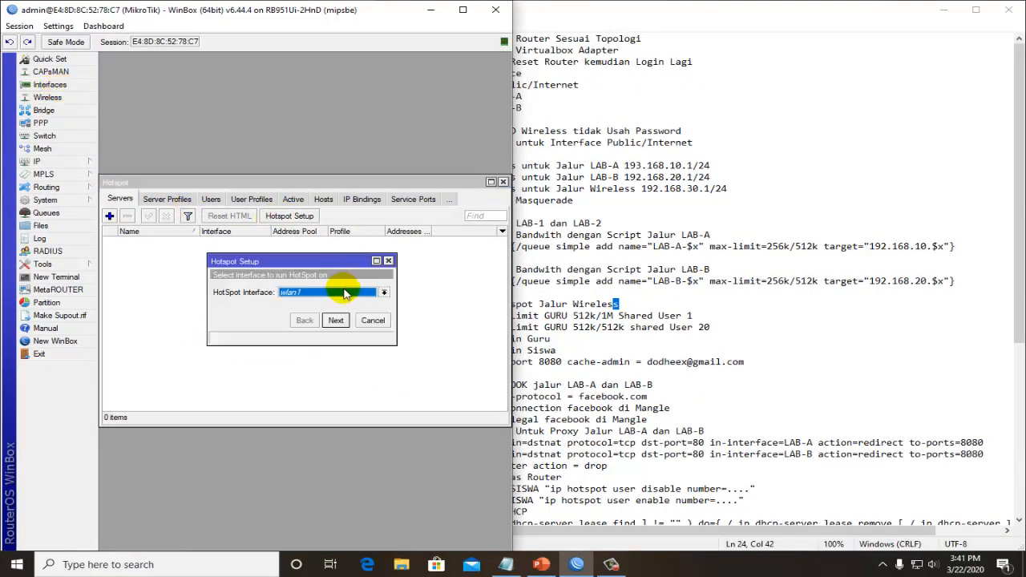
left_click(373, 320)
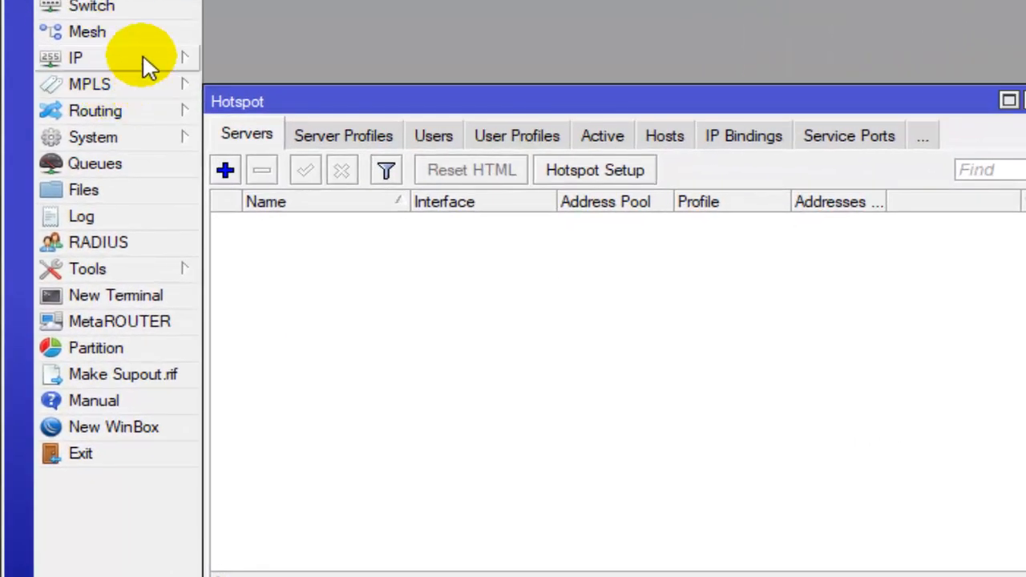
- Set the wlan1 entry in the IP address list to 192.168.30.1/24, apply it and close the list
left_click(145, 58)
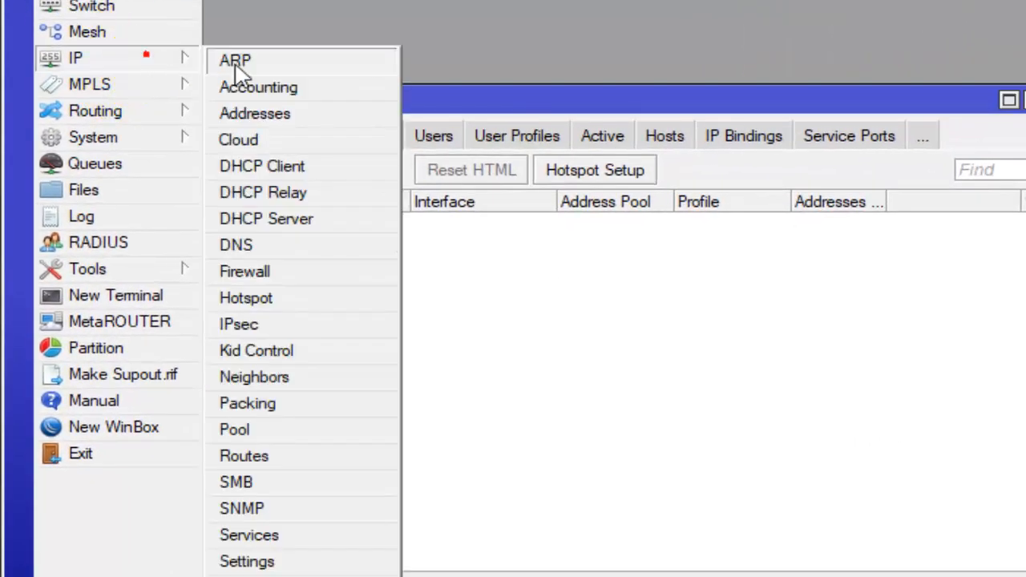
left_click(304, 116)
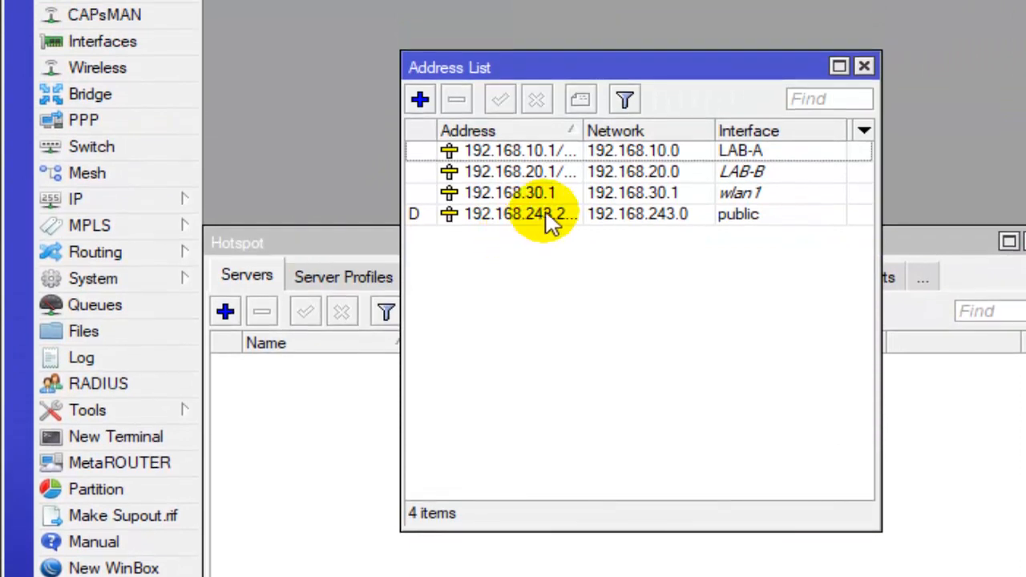
left_click_drag(583, 128, 648, 177)
left_click(585, 192)
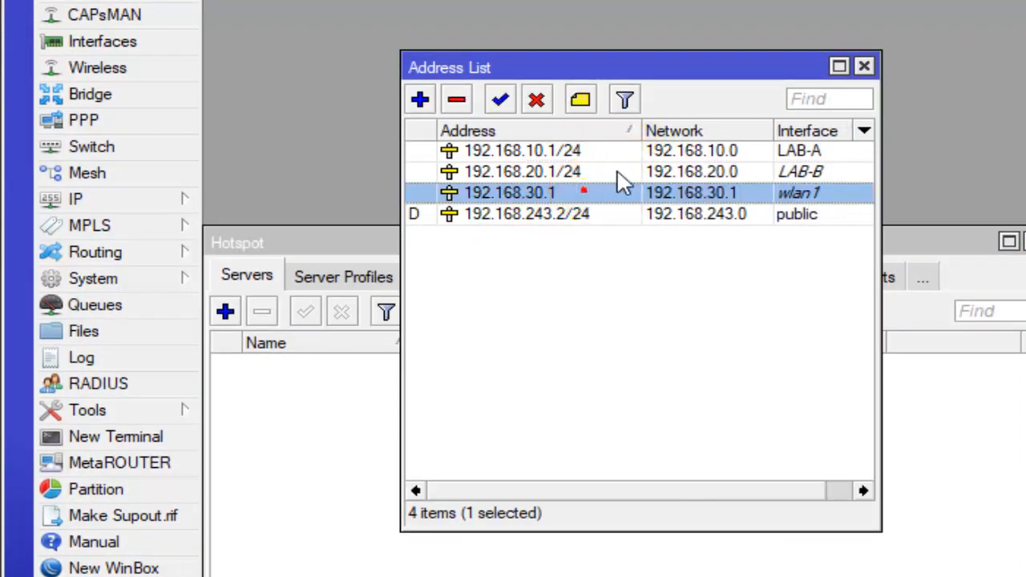
double_click(565, 192)
left_click(686, 182)
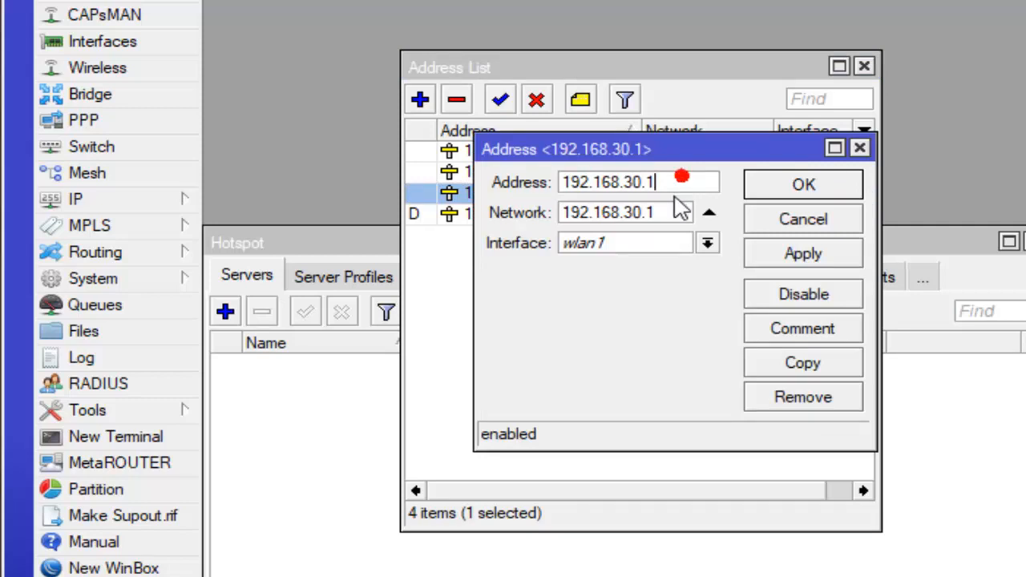
type("/24")
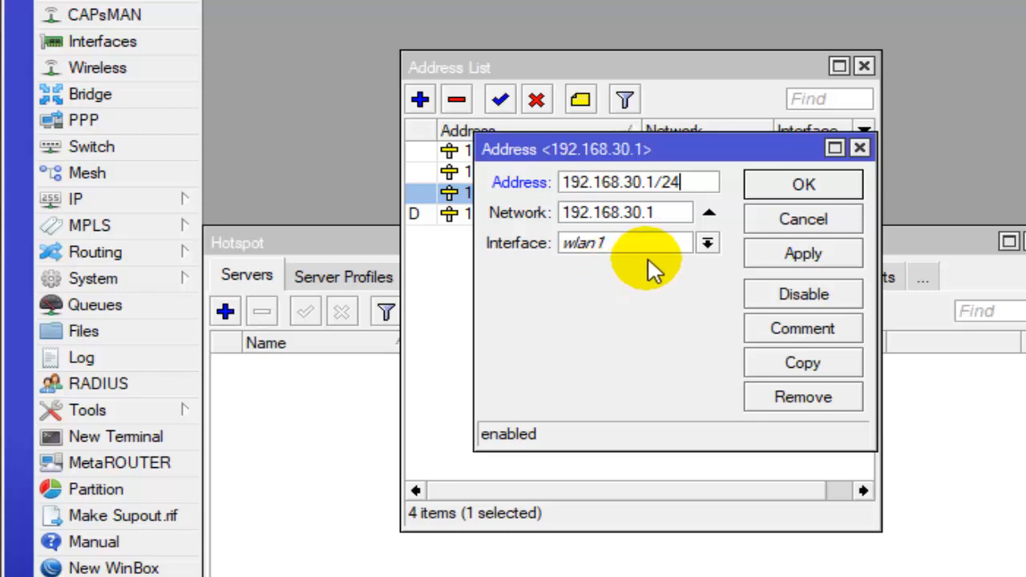
left_click(790, 255)
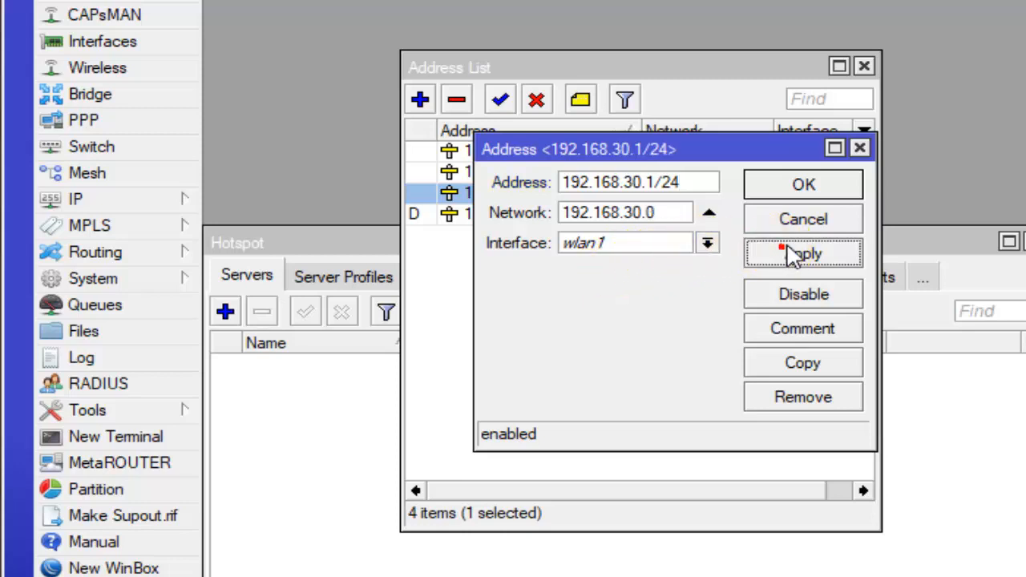
left_click(816, 191)
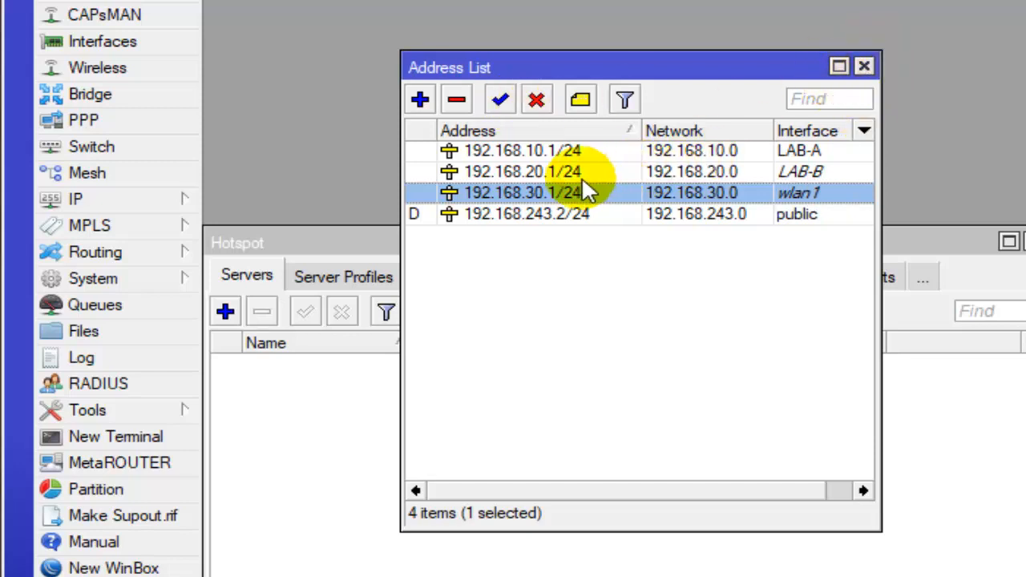
left_click(864, 67)
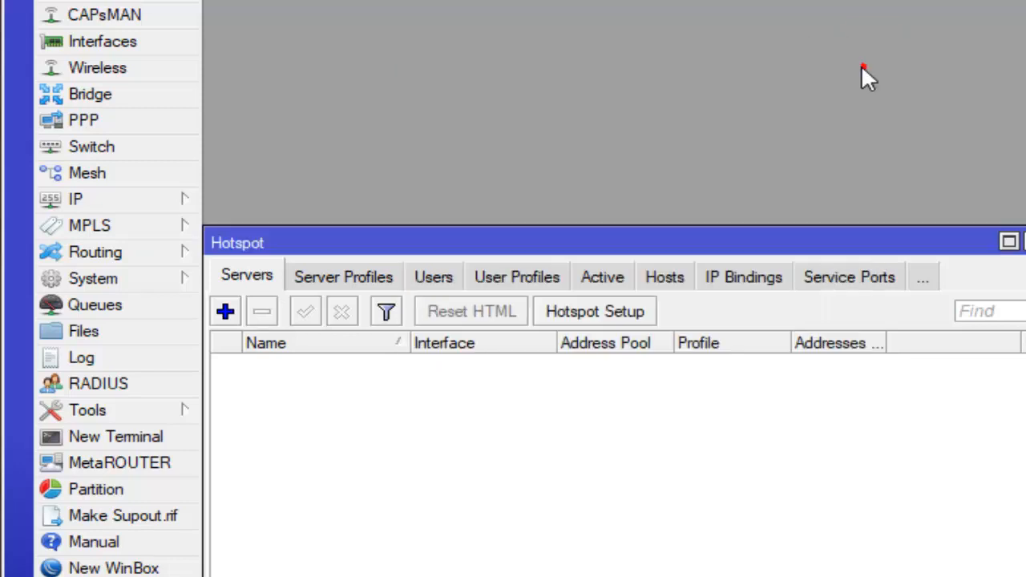
- Start the hotspot setup on wlan1, keep the proposed local address, and end the address pool at 192.168.30.100
left_click(795, 223)
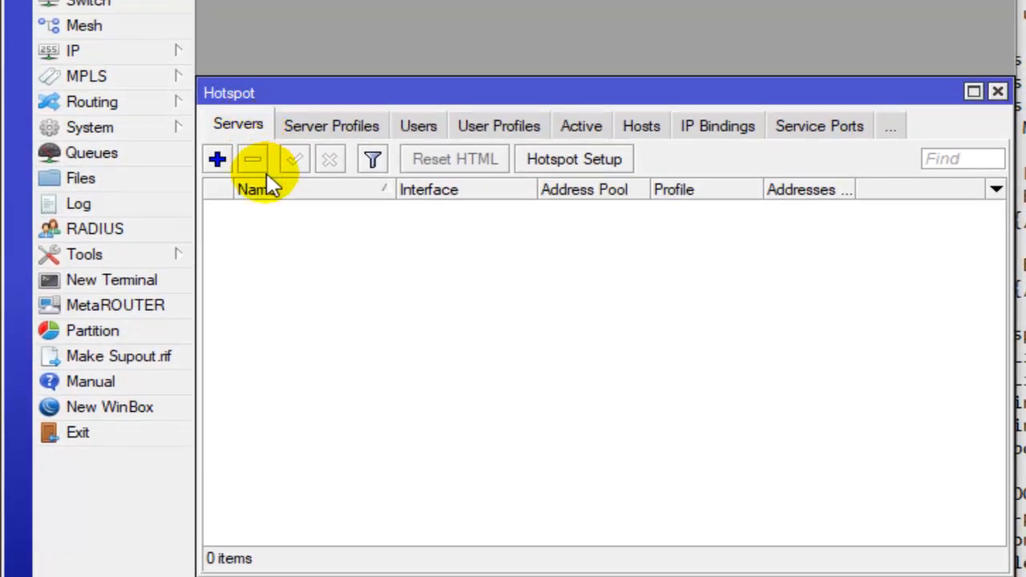
left_click(591, 163)
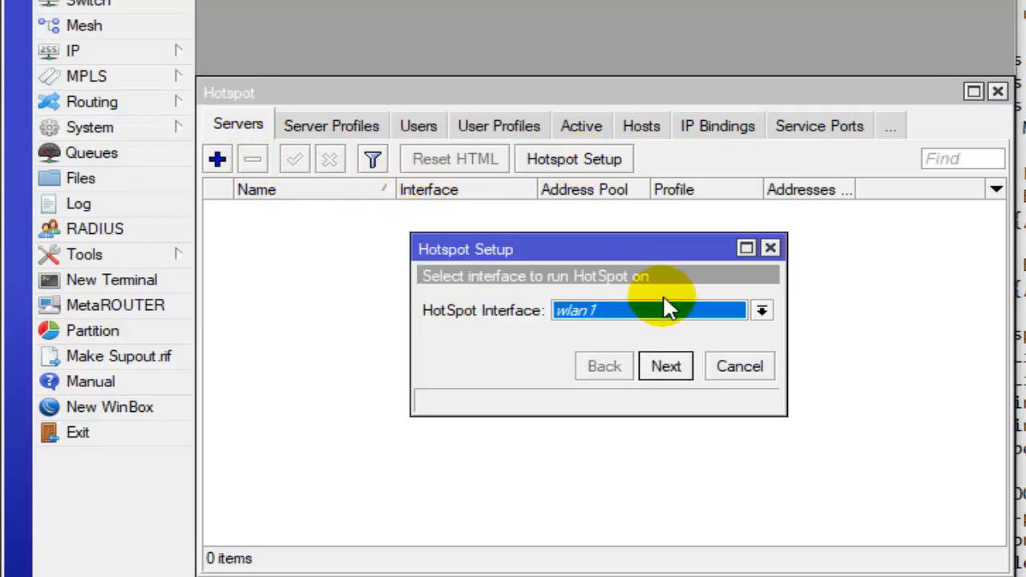
left_click(642, 310)
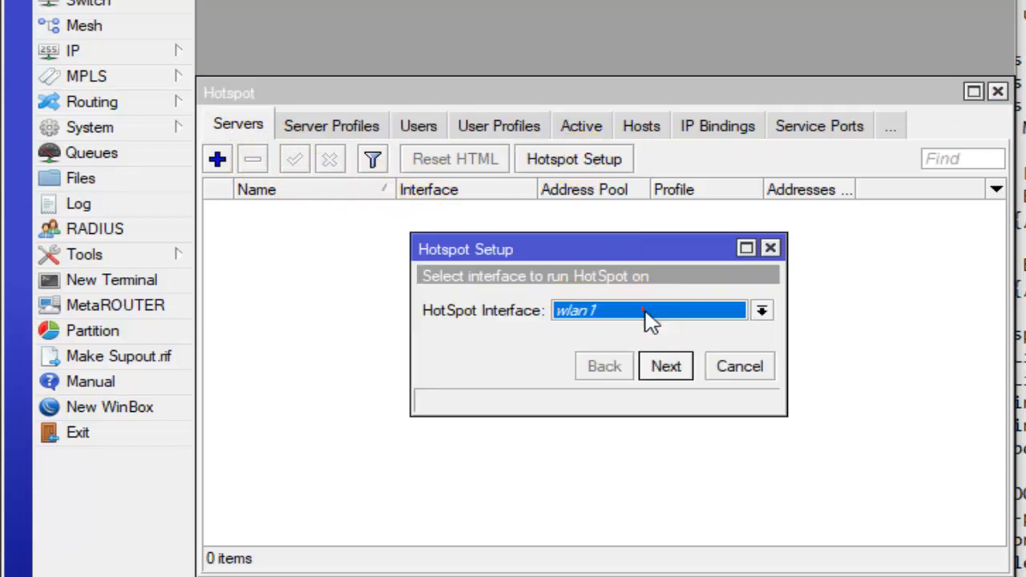
left_click(656, 370)
left_click(664, 370)
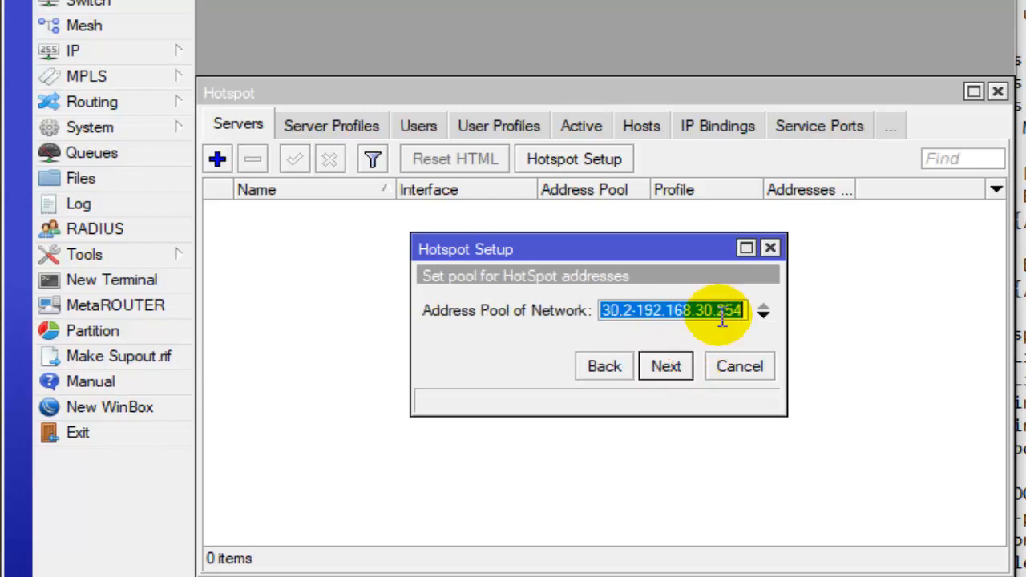
left_click_drag(746, 311, 717, 311)
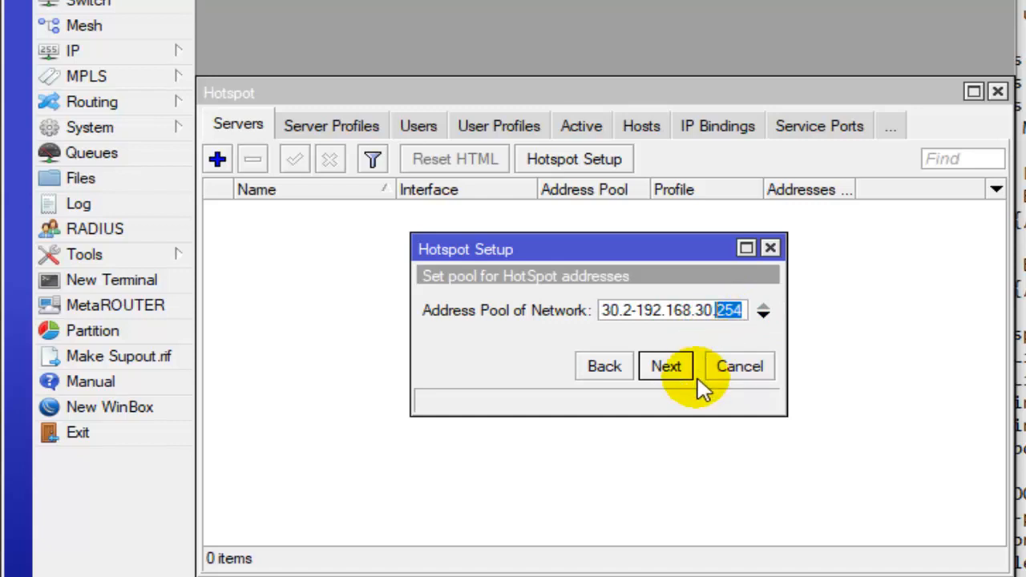
type("100")
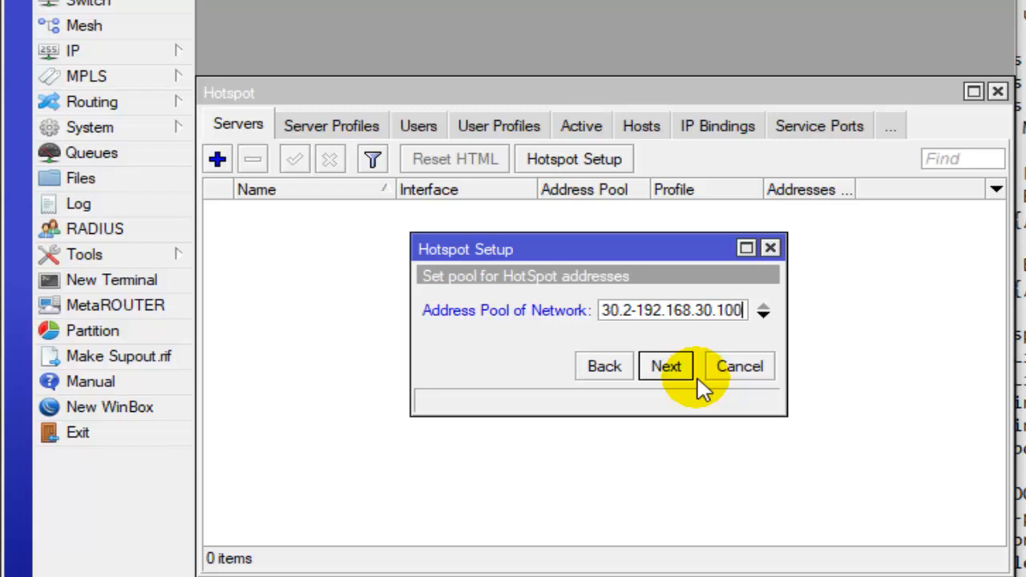
left_click(675, 373)
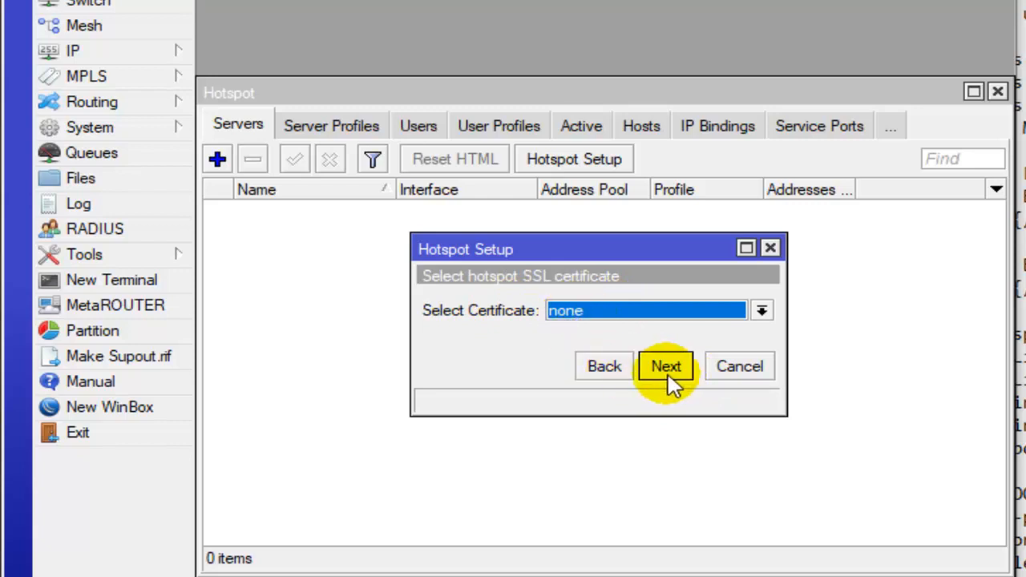
- Accept no SSL certificate, SMTP server 0.0.0.0 and blank DNS servers, and start entering the hotspot's DNS name
left_click(680, 377)
left_click(672, 367)
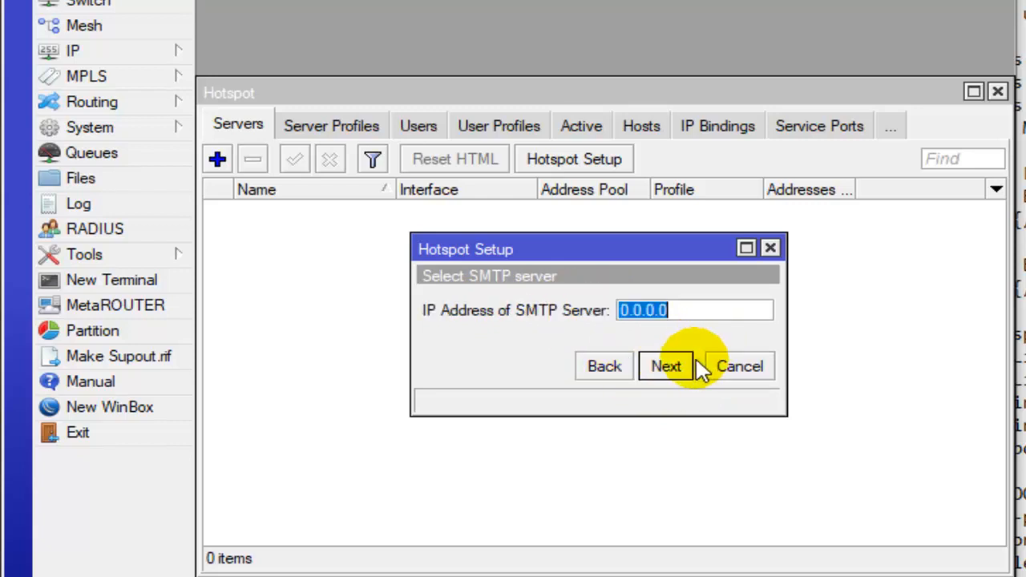
left_click(570, 311)
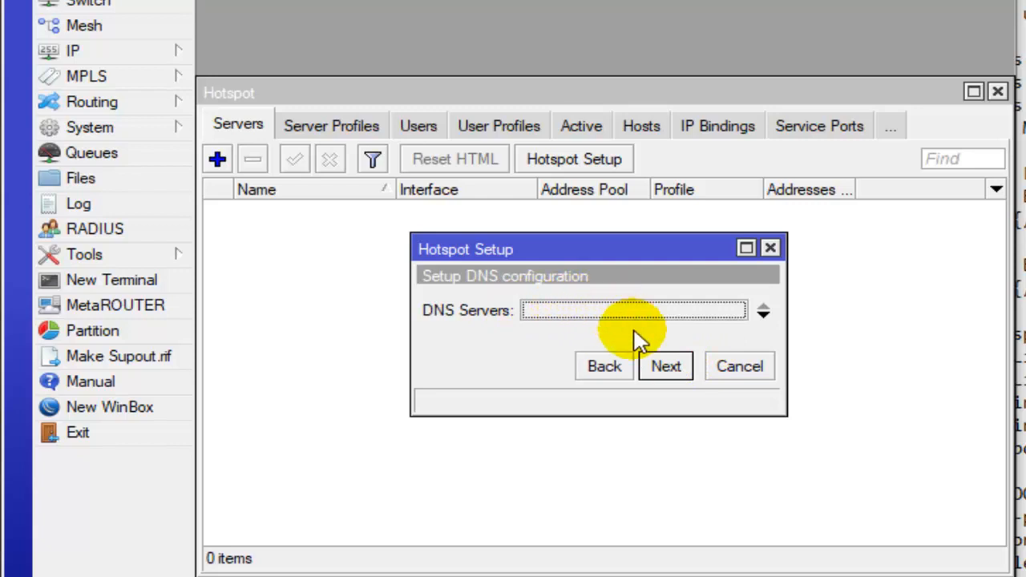
left_click(665, 366)
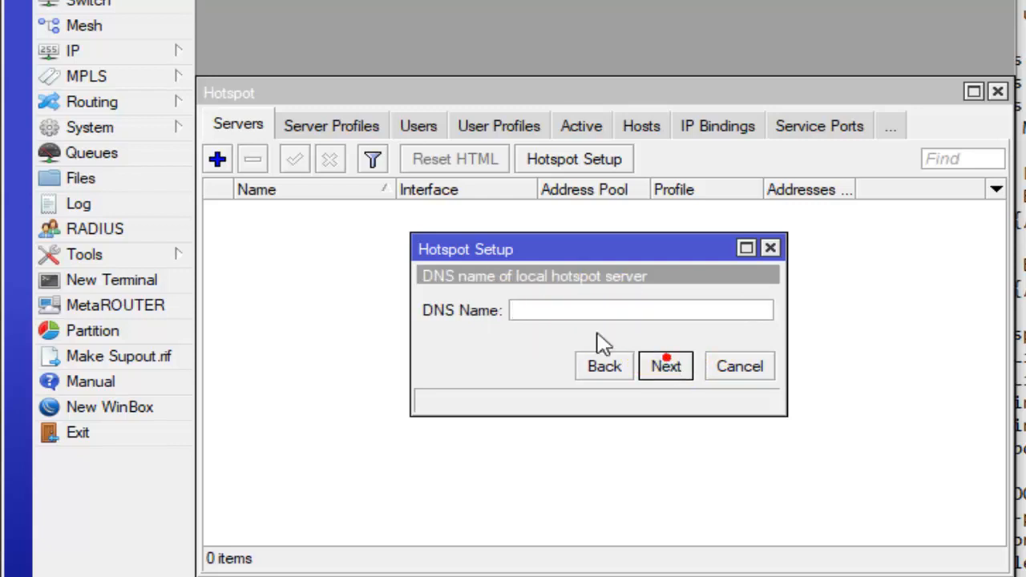
left_click(523, 305)
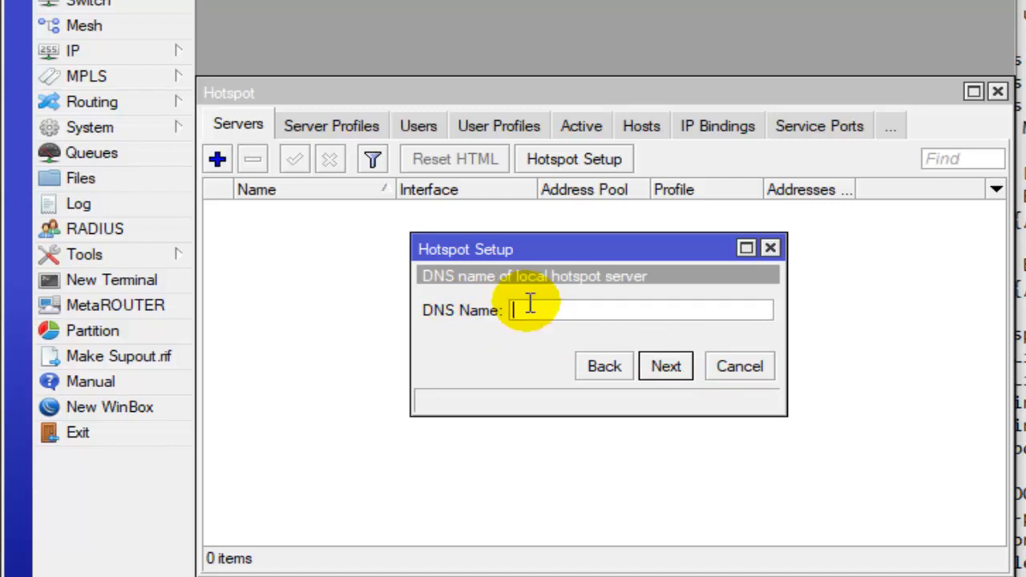
left_click(530, 303)
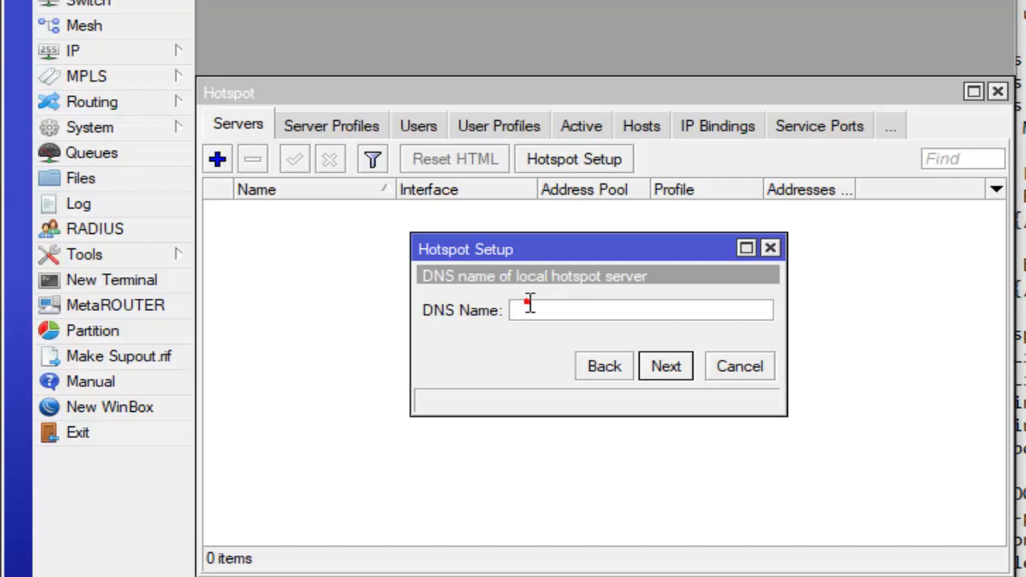
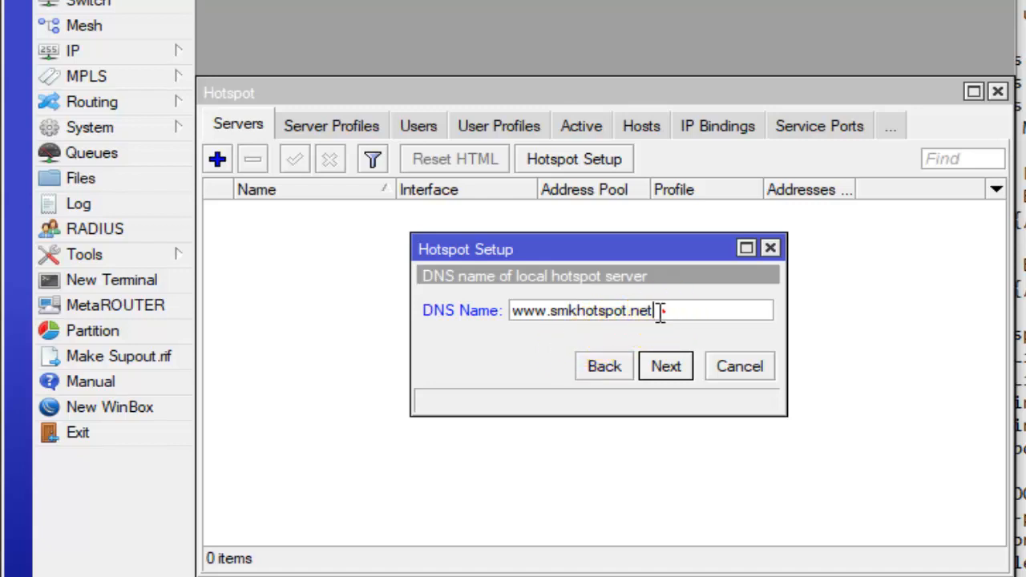
left_click_drag(656, 312, 499, 320)
left_click(583, 310)
left_click_drag(664, 316, 513, 303)
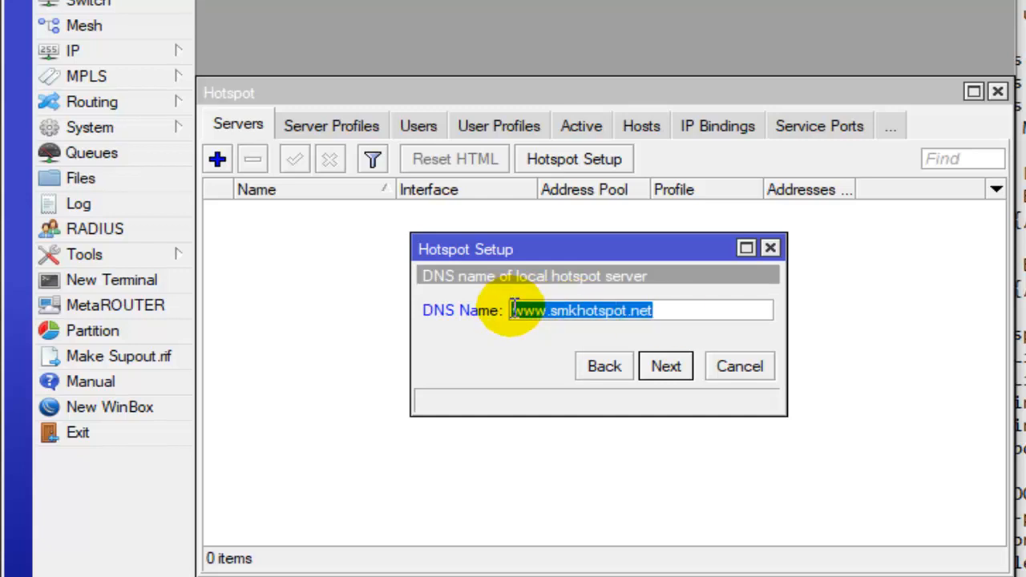
left_click(673, 374)
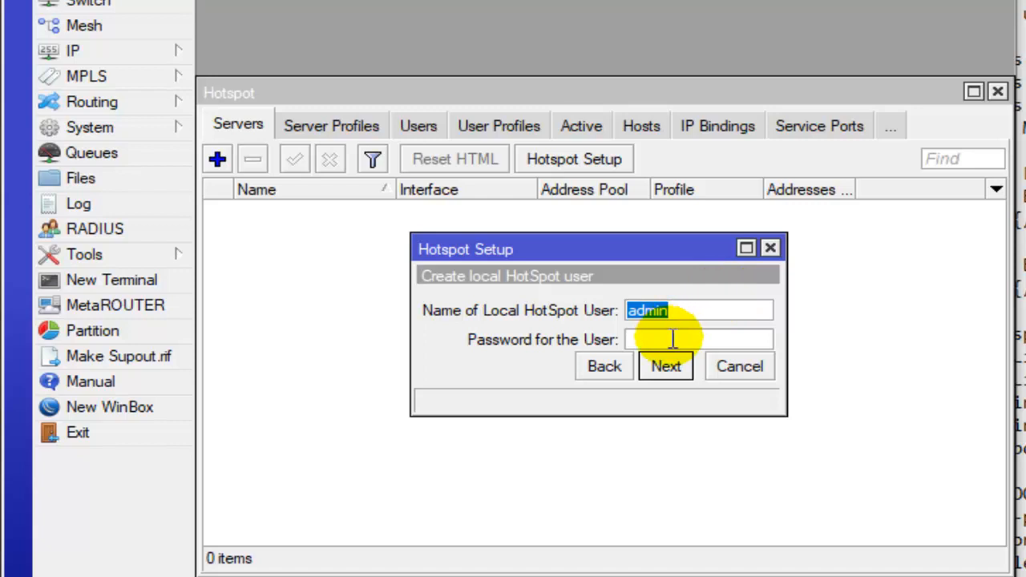
- Keep admin as the local hotspot user, enter the user's password and complete the hotspot setup
left_click(669, 338)
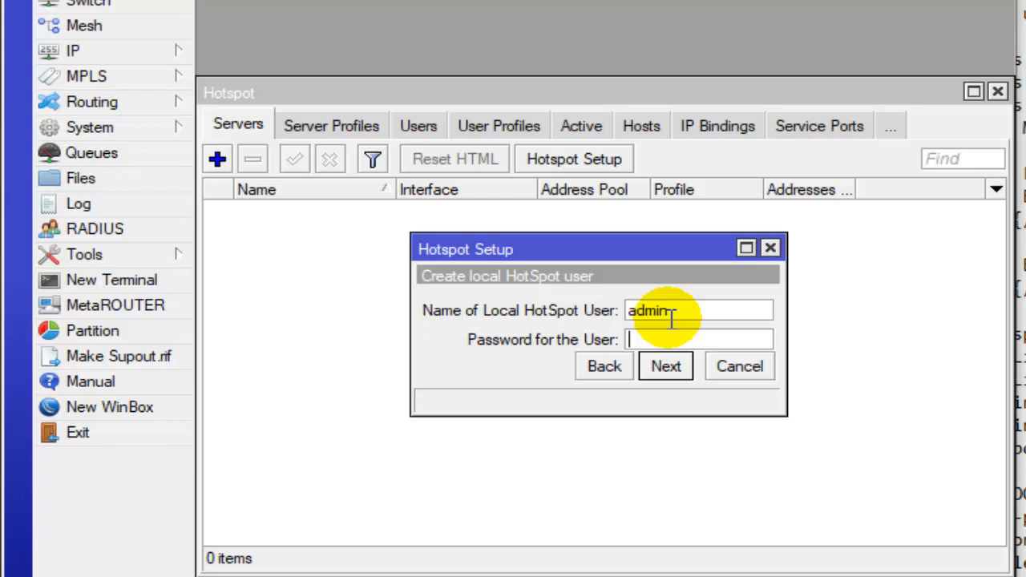
type("smk1234")
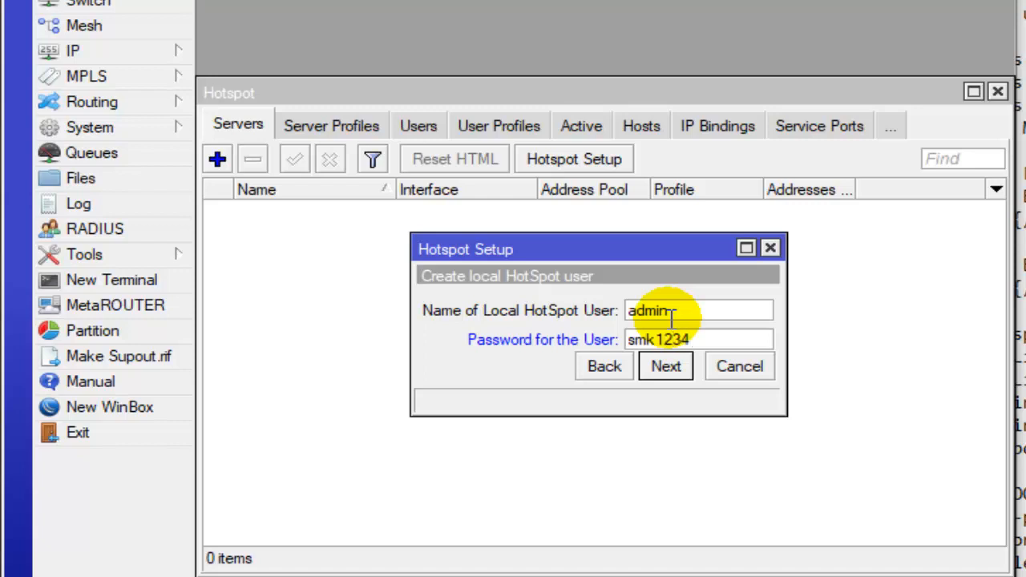
left_click(670, 370)
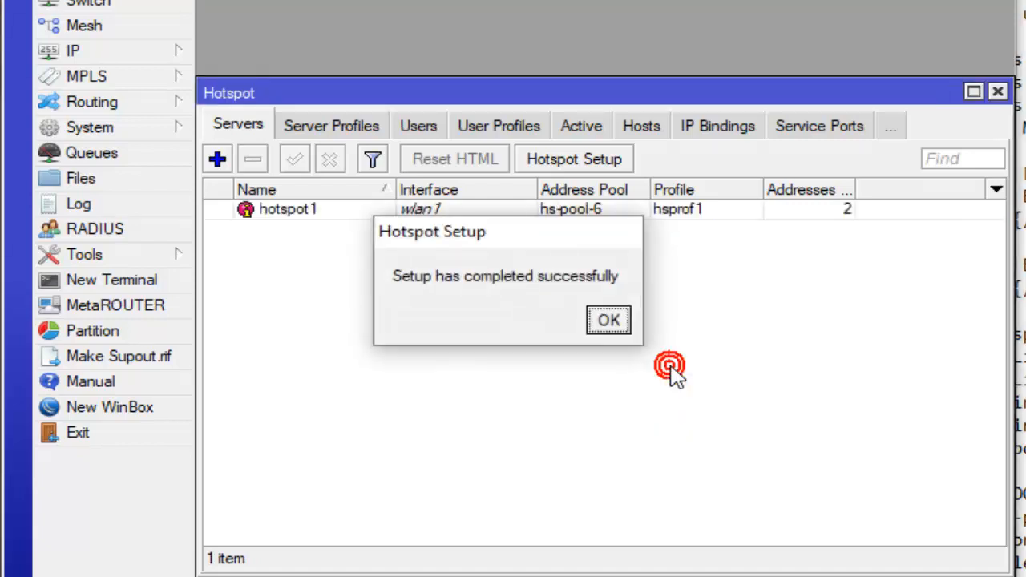
left_click(602, 320)
left_click(493, 209)
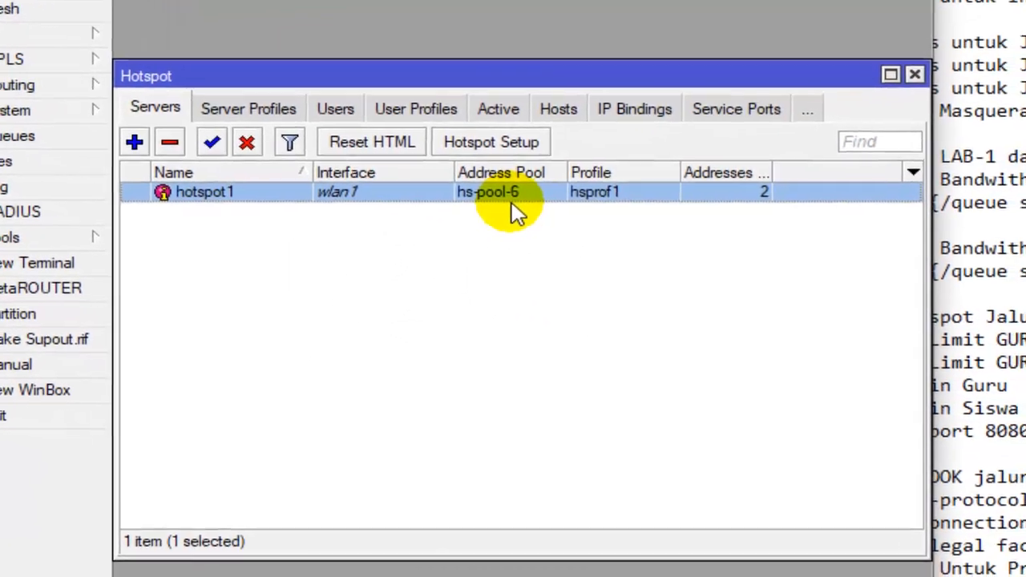
- Read item 10 of the checklist for the wireless hotspot tasks and the GURU profile's limits
left_click(980, 213)
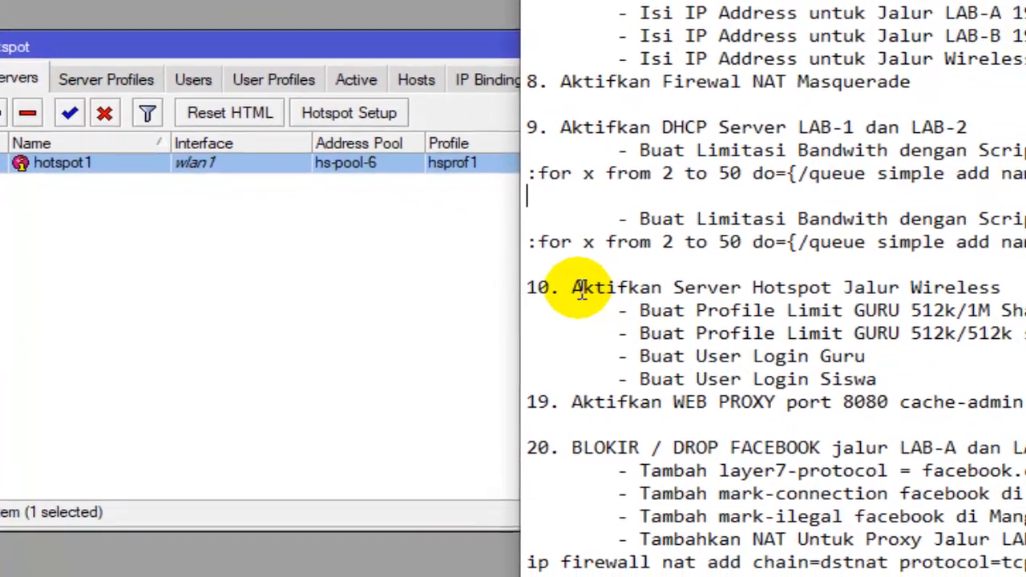
left_click_drag(644, 302, 733, 302)
left_click(820, 293)
left_click_drag(971, 273, 863, 274)
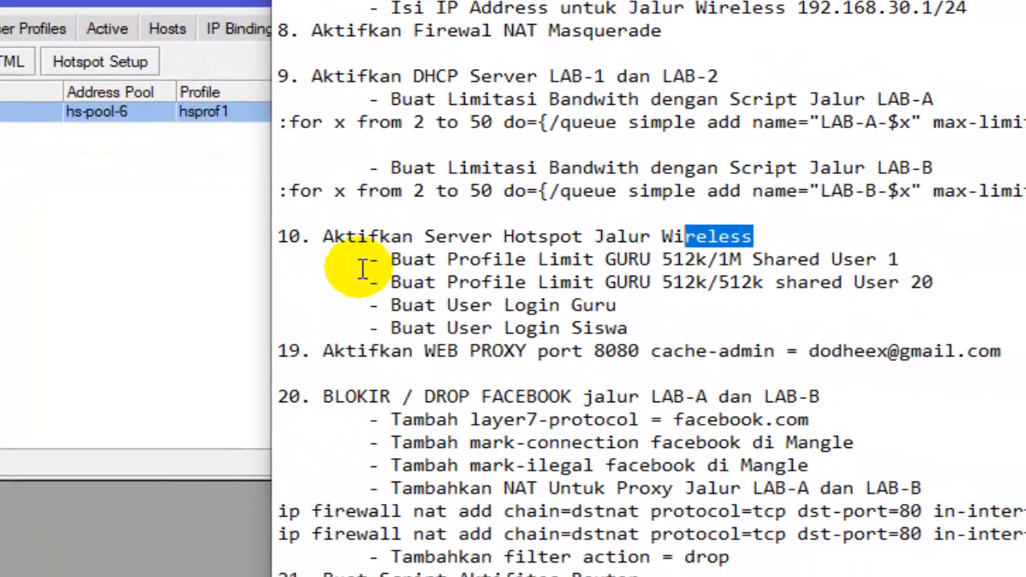
left_click_drag(411, 267, 646, 267)
left_click_drag(518, 232, 810, 244)
left_click(392, 208)
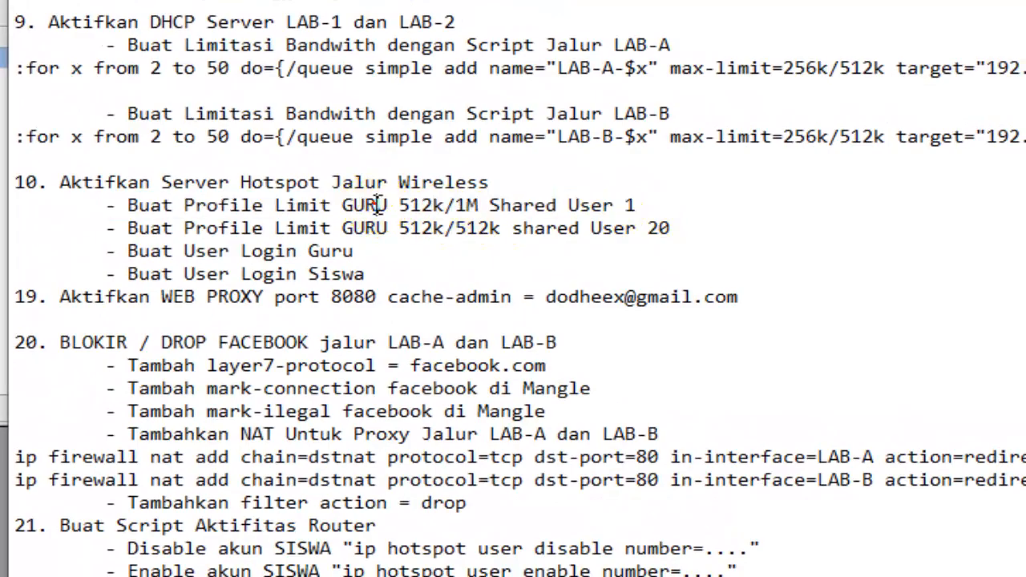
left_click_drag(398, 207, 511, 215)
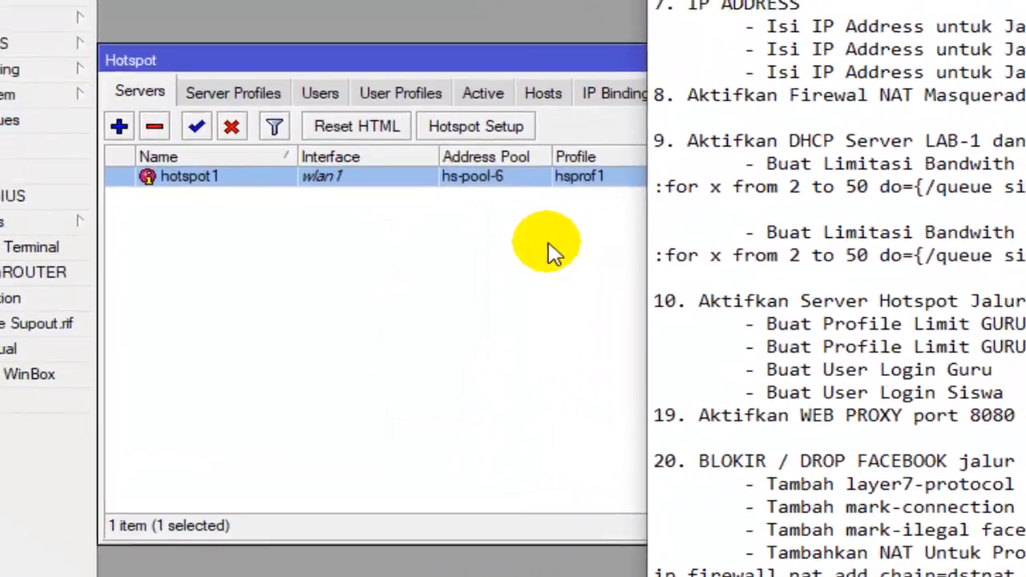
- Add a new hotspot user profile and name it LIMIT-GURU
left_click(200, 175)
left_click(220, 102)
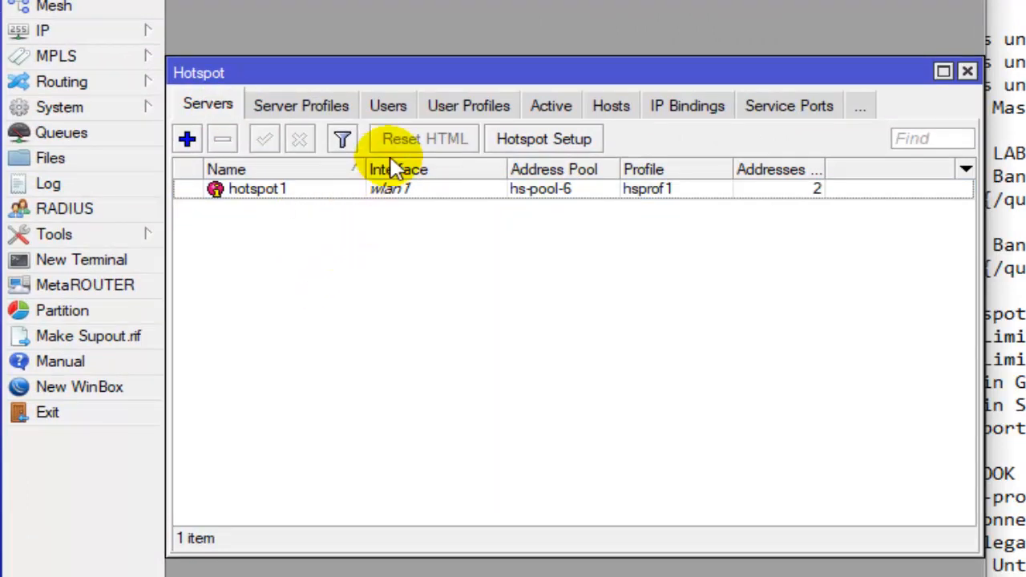
left_click(479, 109)
left_click(298, 104)
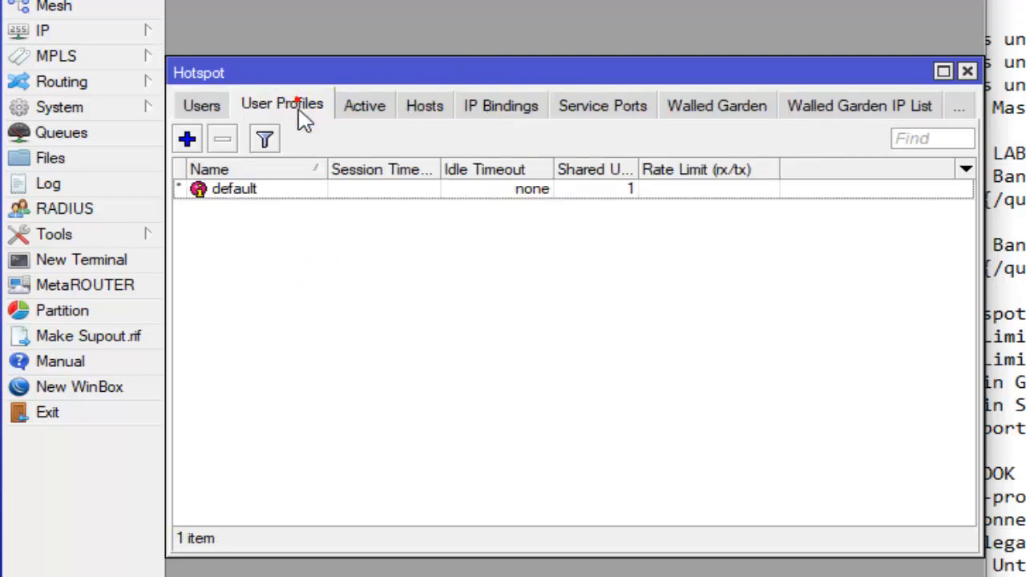
left_click(187, 140)
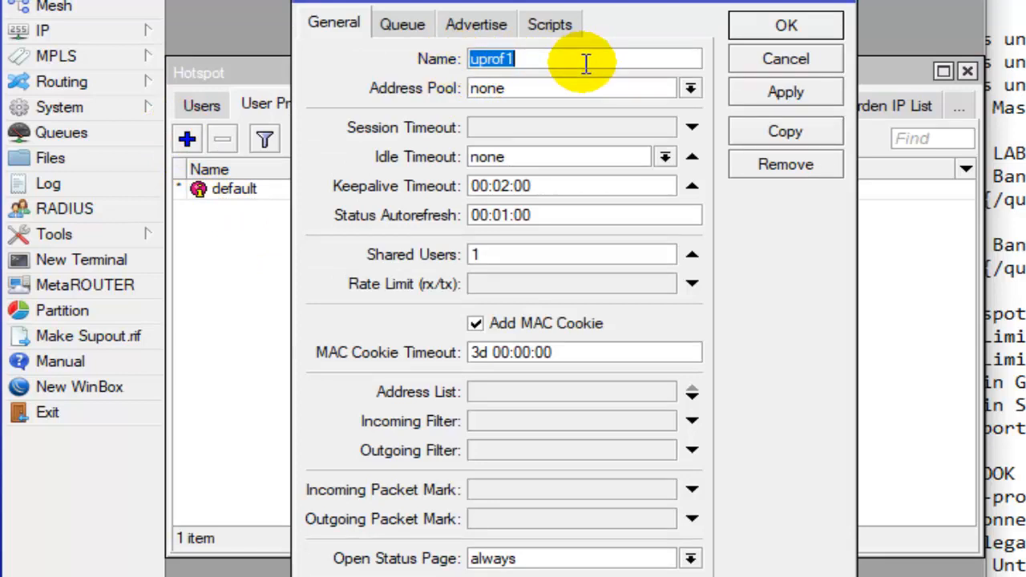
type("l")
key("BackSpace")
key("BackSpace")
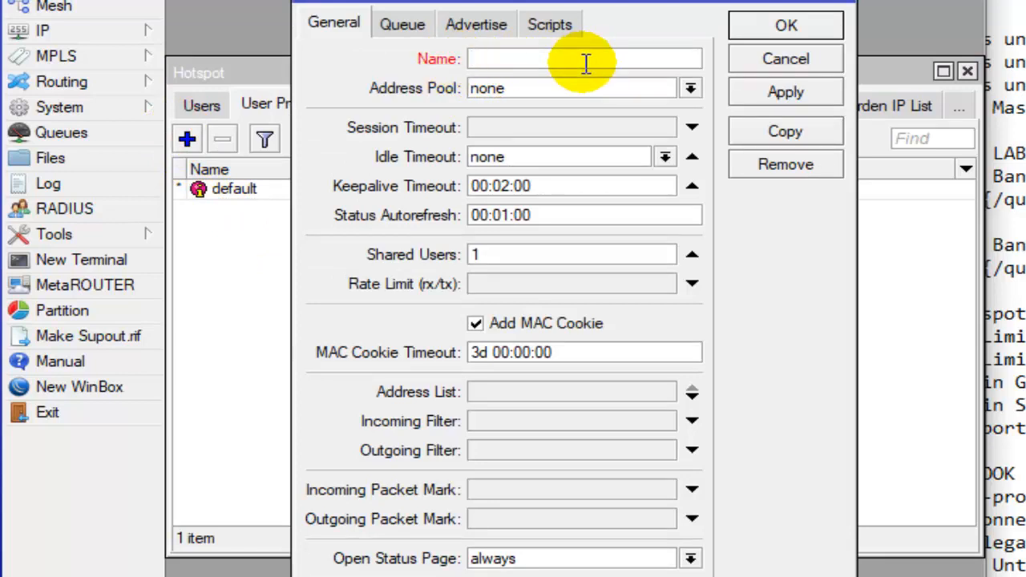
type("LIMIT-GURU")
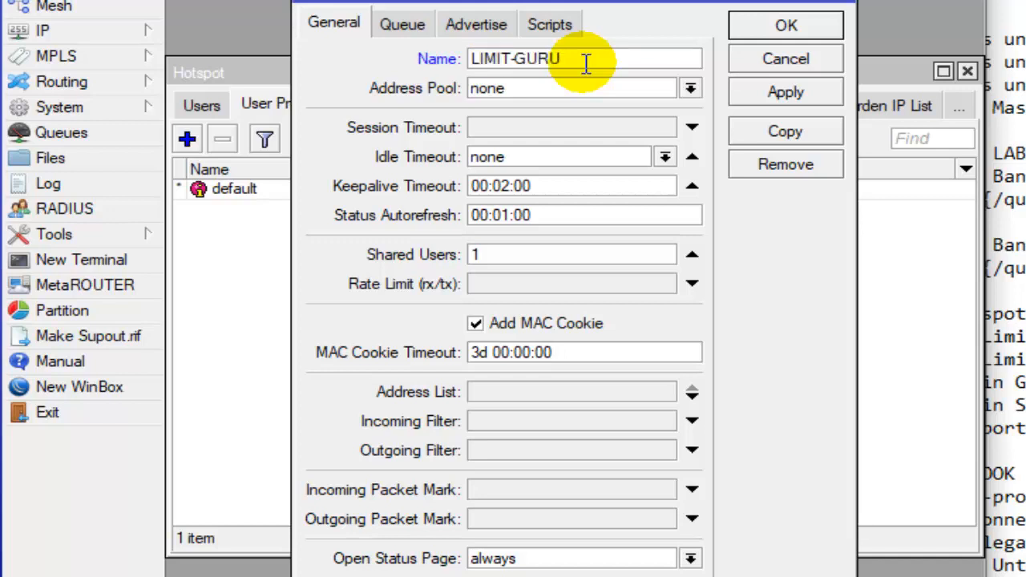
- Keep shared users at 1, set the rate limit to 512k/1M and save the LIMIT-GURU profile
left_click(505, 255)
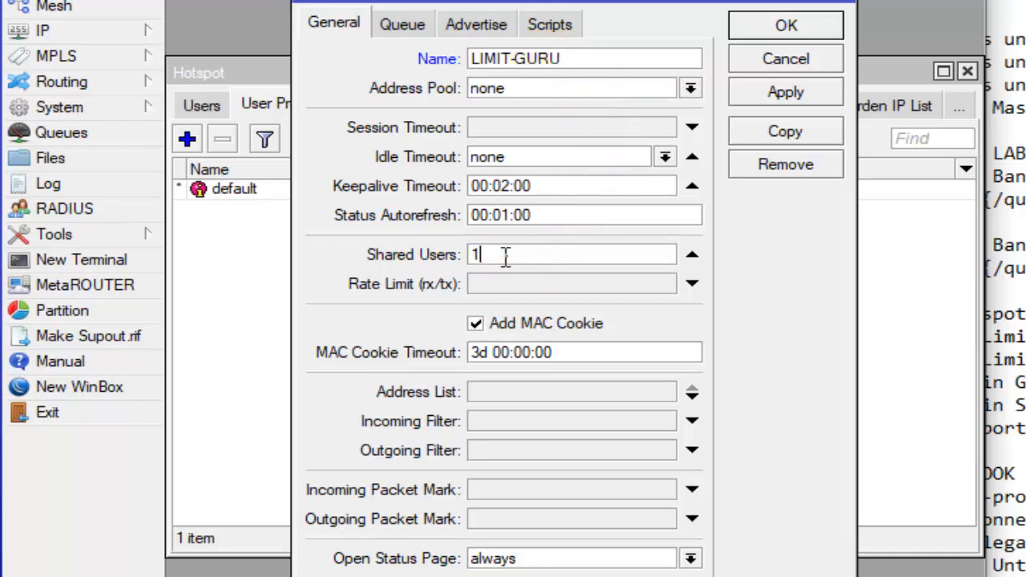
double_click(472, 257)
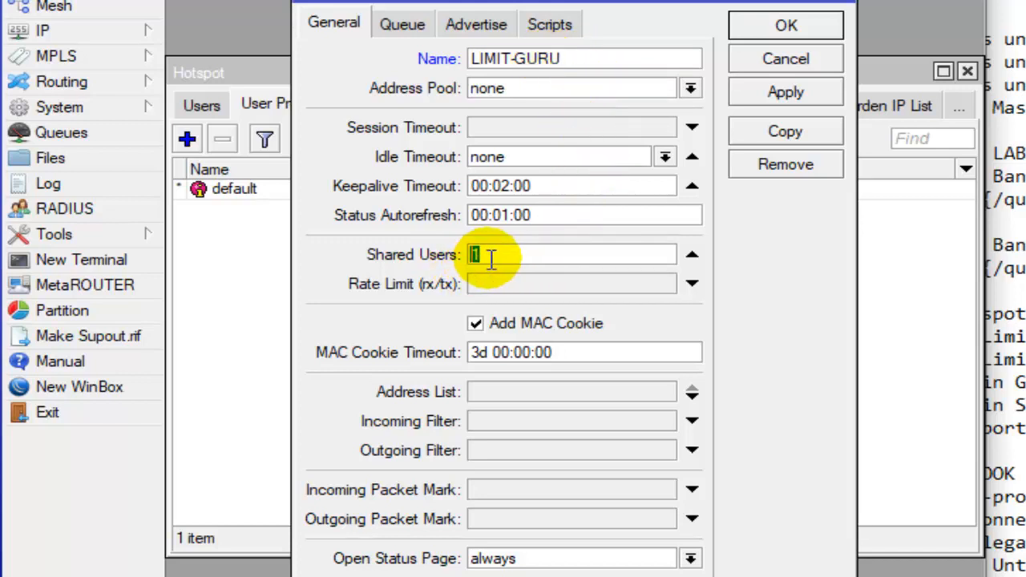
left_click(490, 255)
double_click(474, 255)
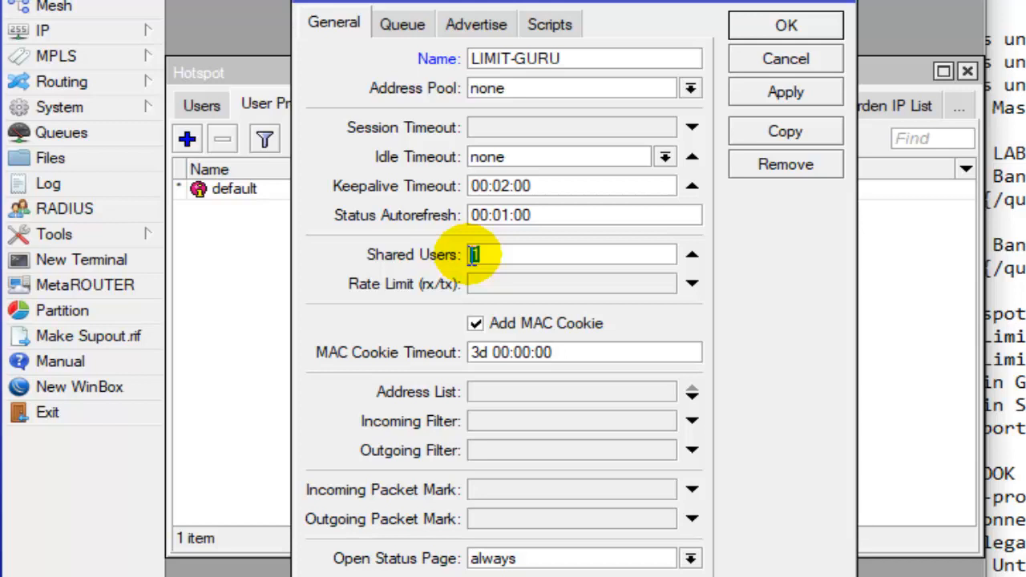
left_click(498, 255)
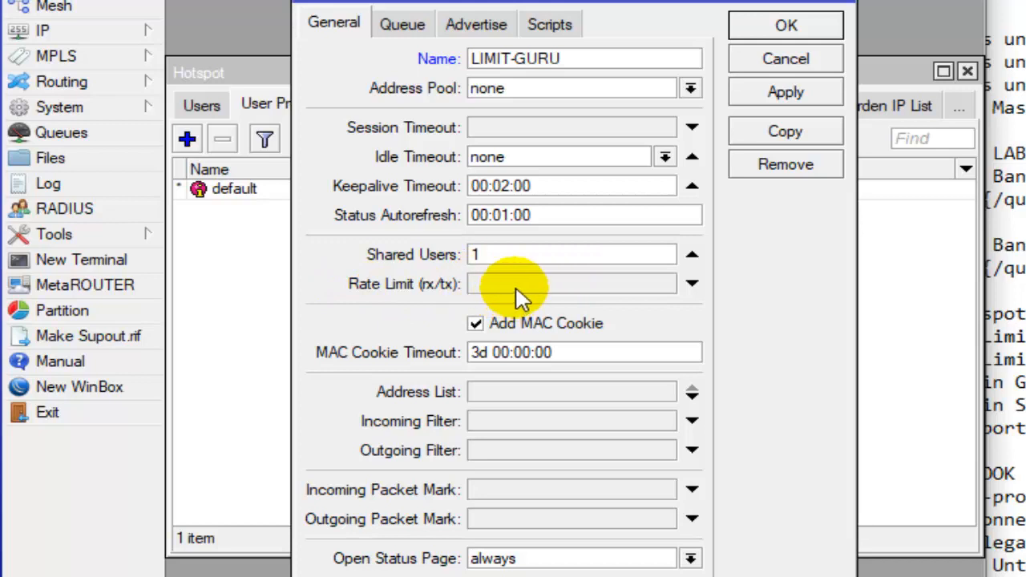
left_click(529, 279)
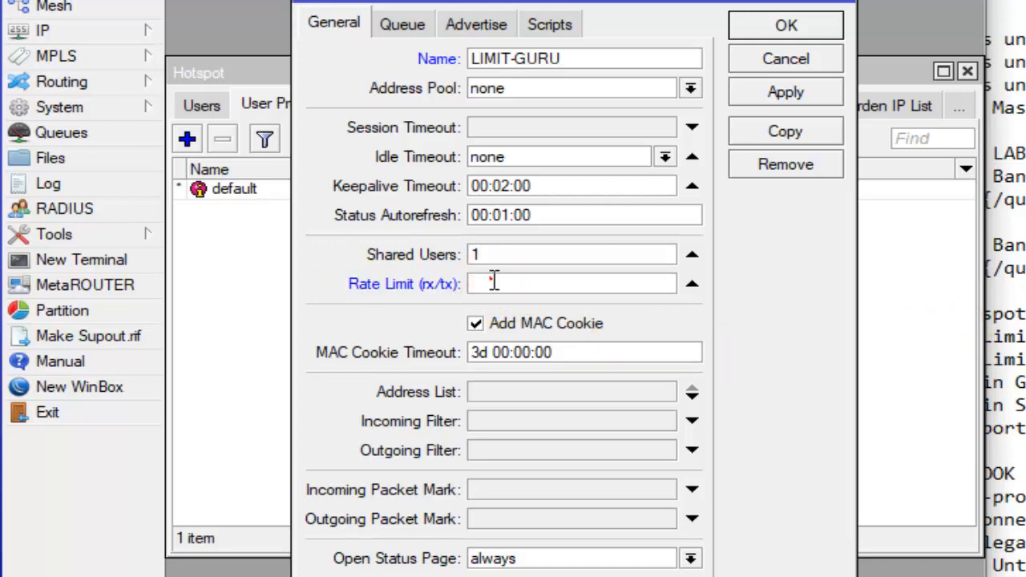
type("512")
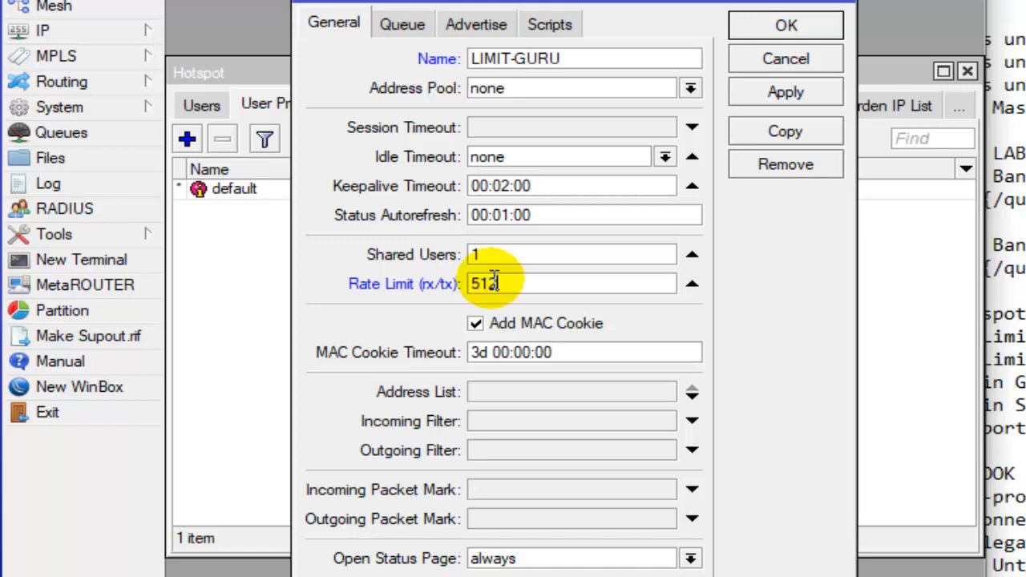
type("k")
type(".")
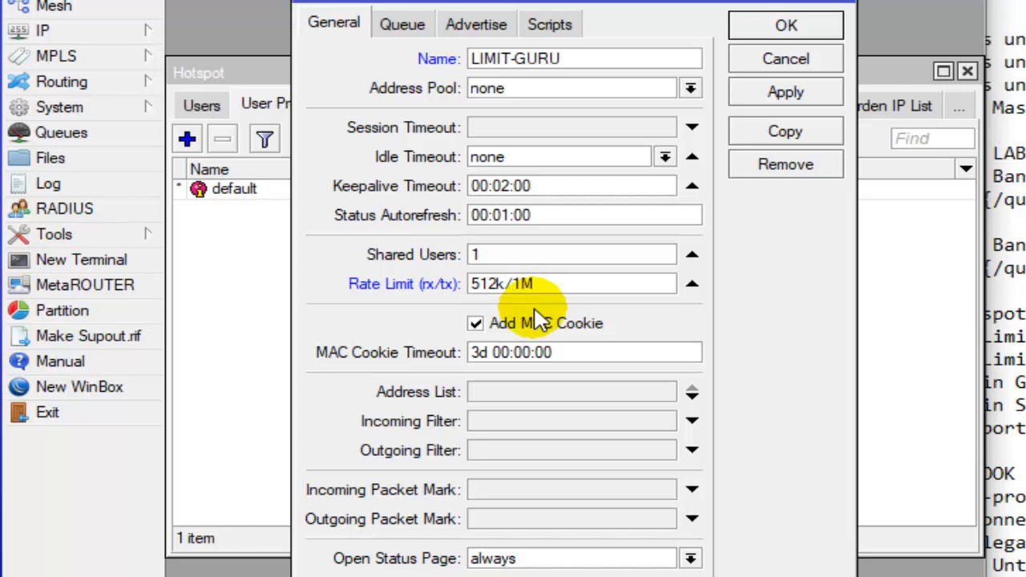
left_click_drag(577, 281, 472, 296)
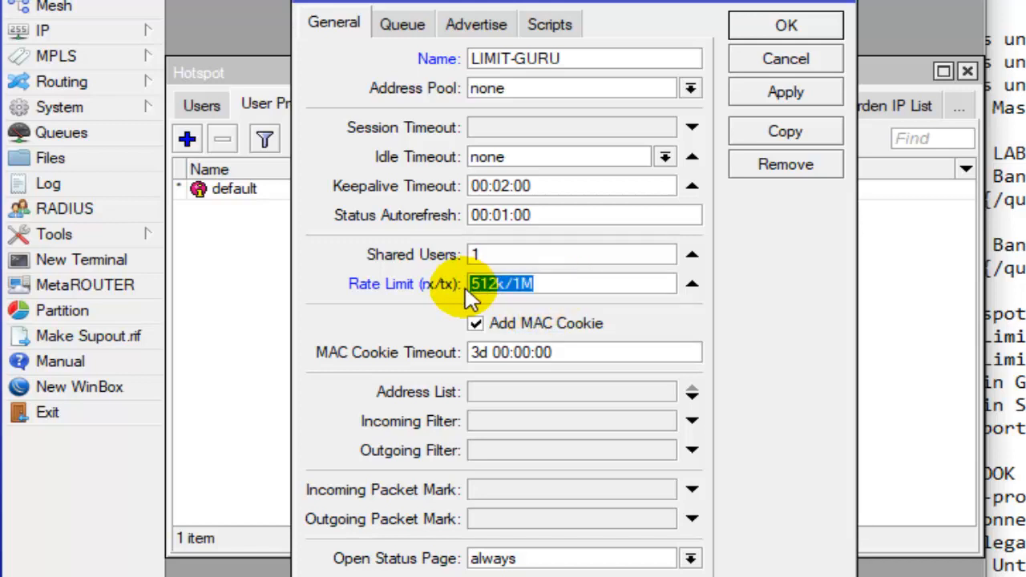
left_click(765, 35)
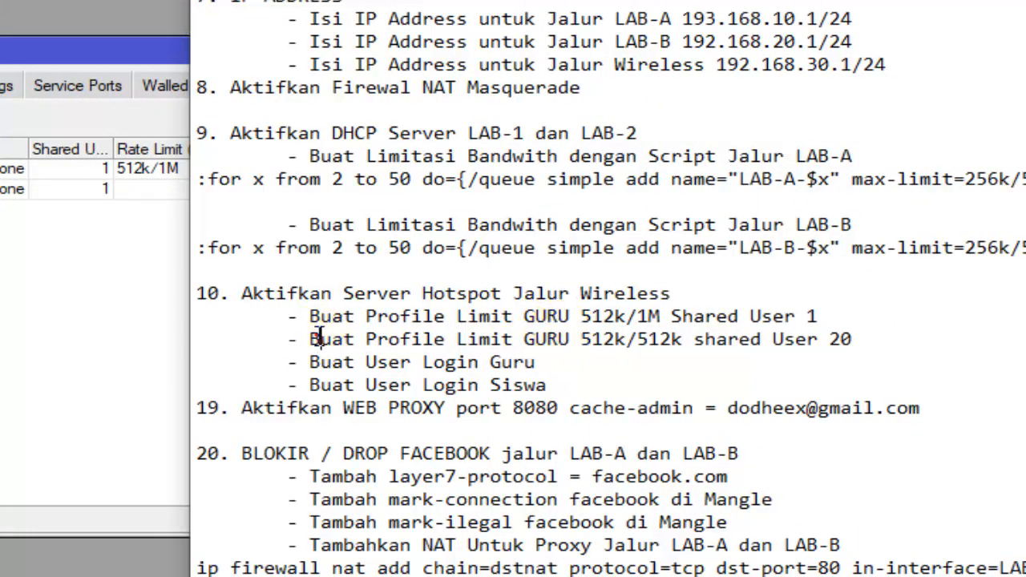
- Replace GURU with SISWA in the checklist's 512k/512k profile line and check its shared user limit
left_click_drag(319, 338, 525, 339)
left_click(569, 338)
type("SIS")
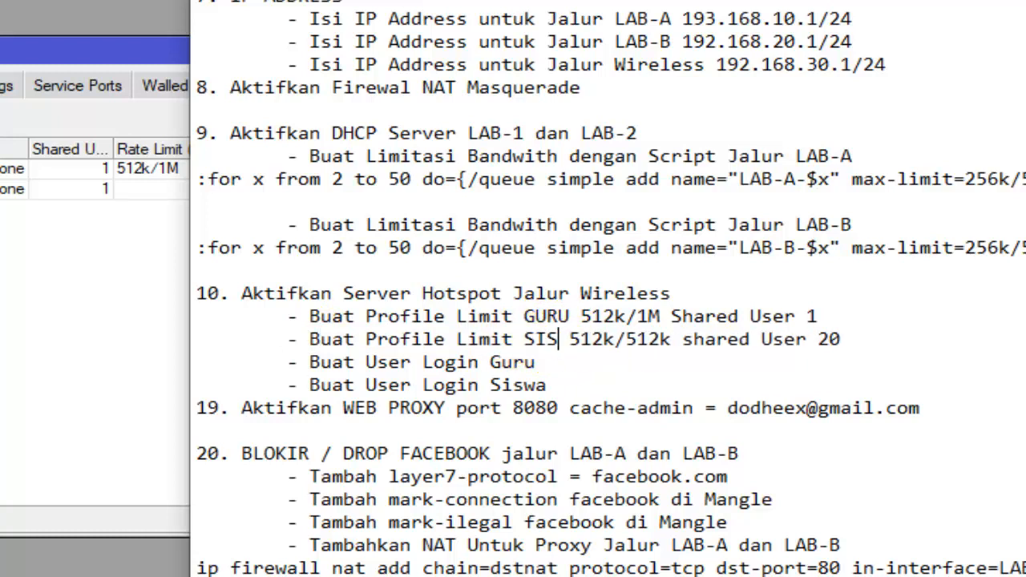
type("WA")
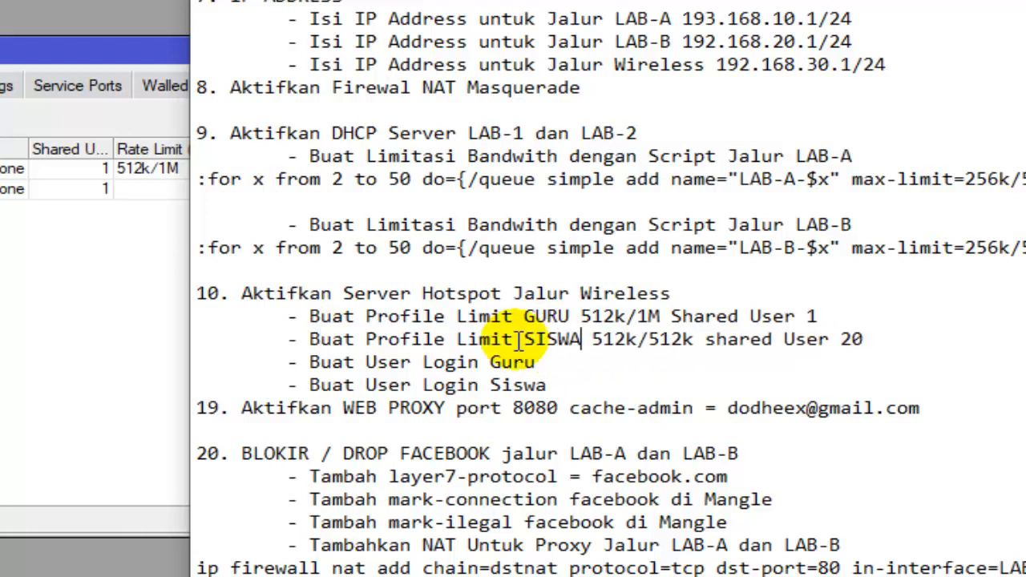
left_click(602, 324)
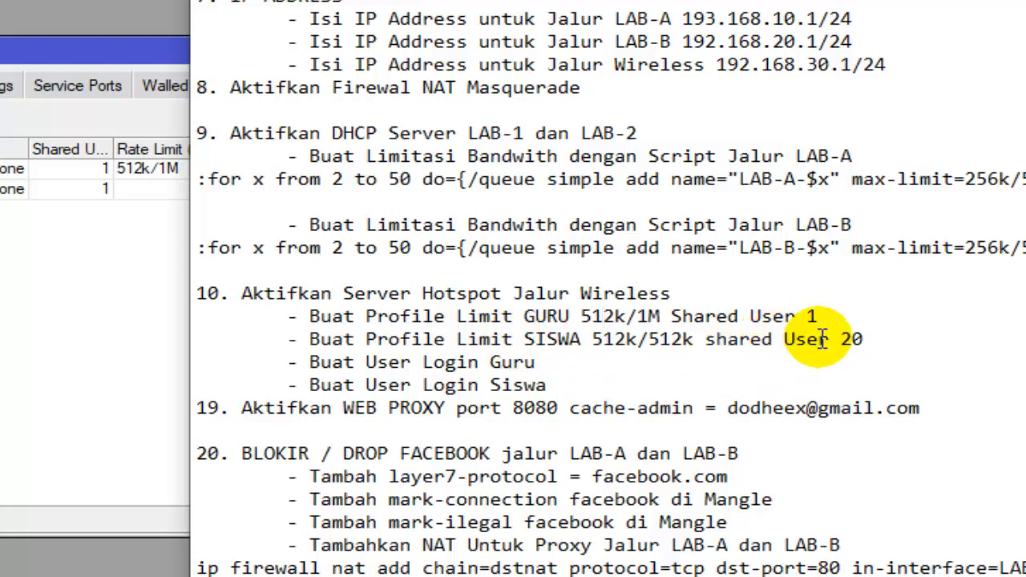
left_click_drag(831, 340, 865, 339)
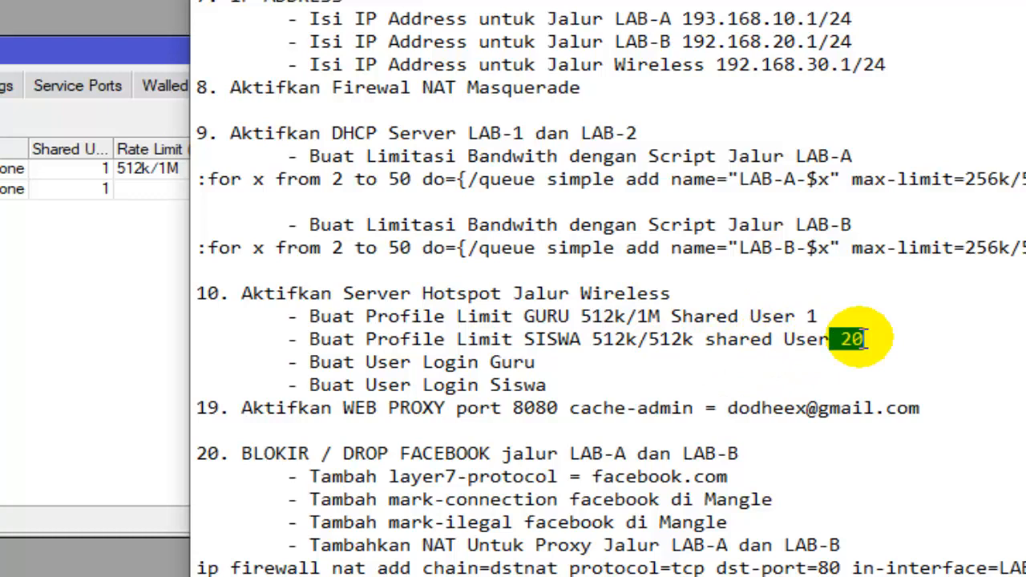
left_click(866, 340)
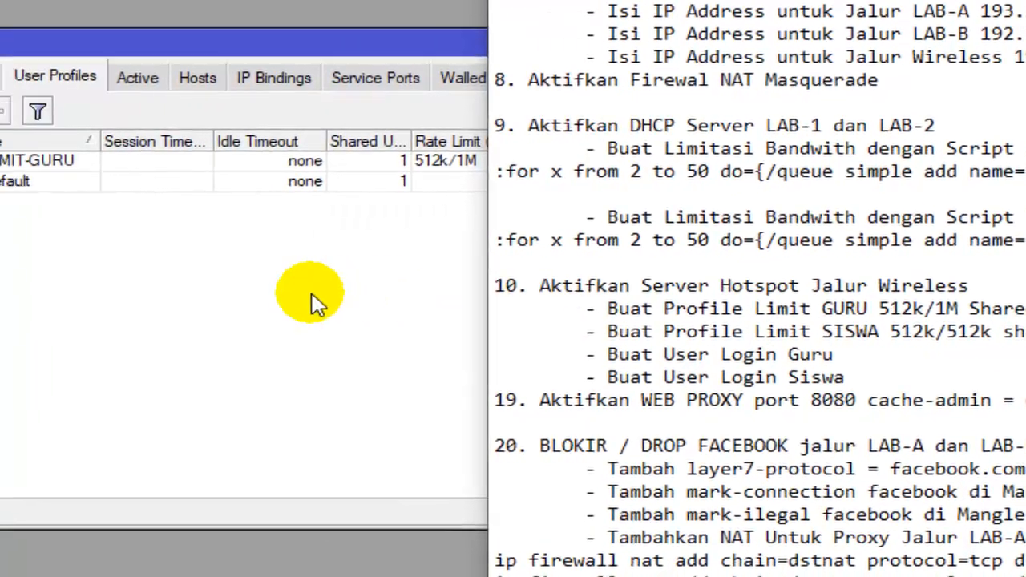
- Add a new hotspot user profile and name it LIMIT-SISWA
left_click(8, 301)
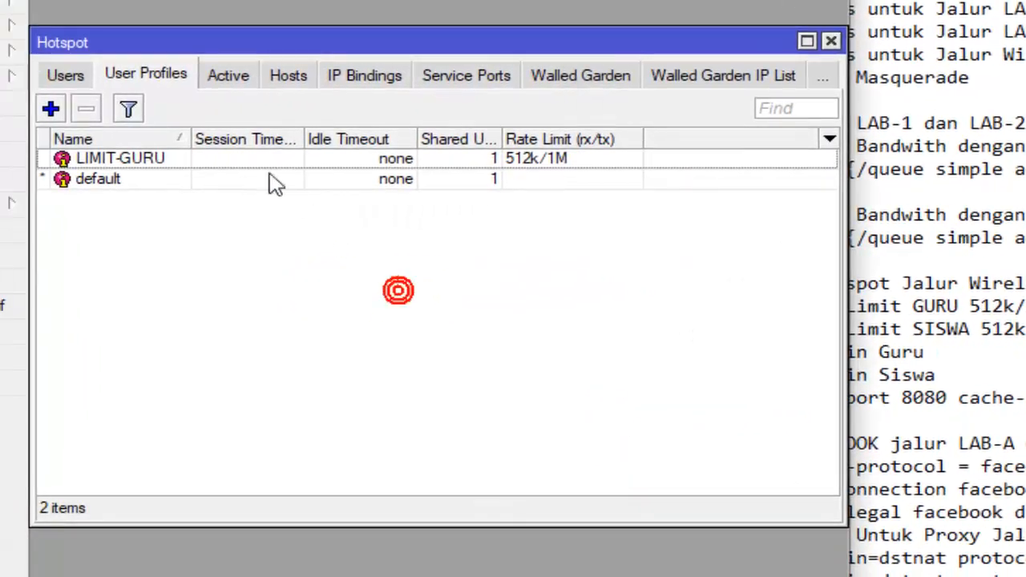
left_click(120, 159)
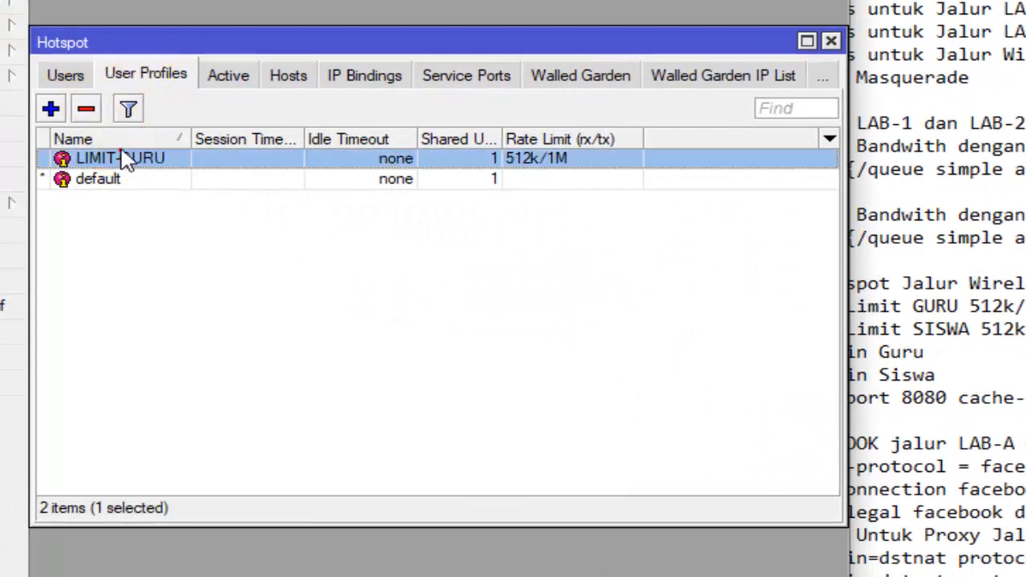
left_click(50, 109)
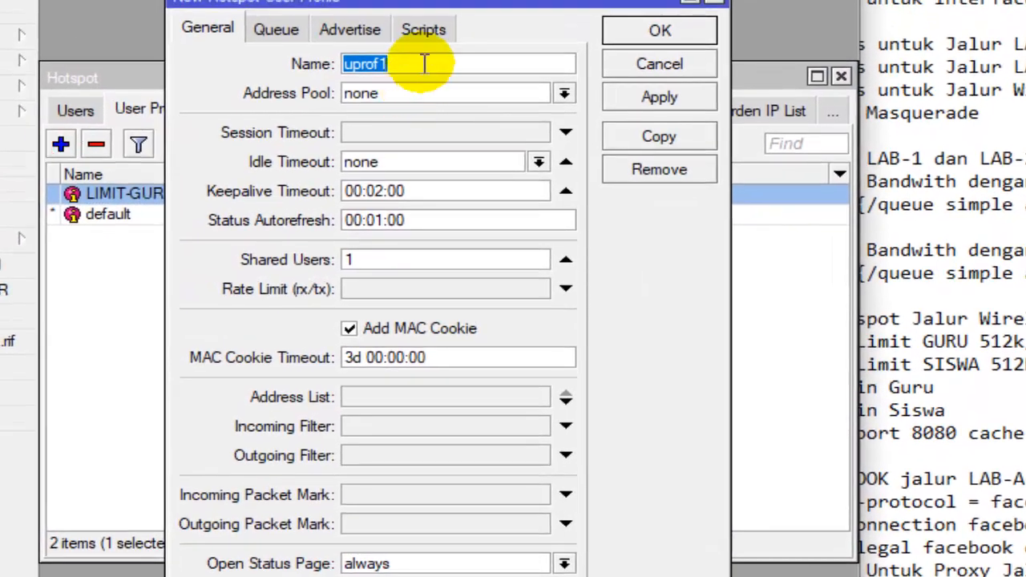
type("LIMIT")
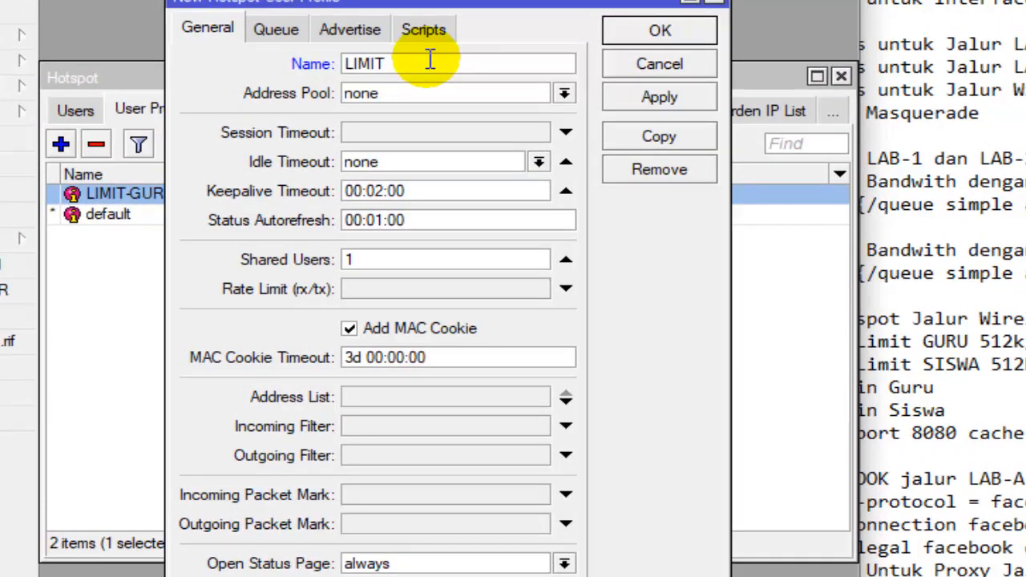
type("-SISWA")
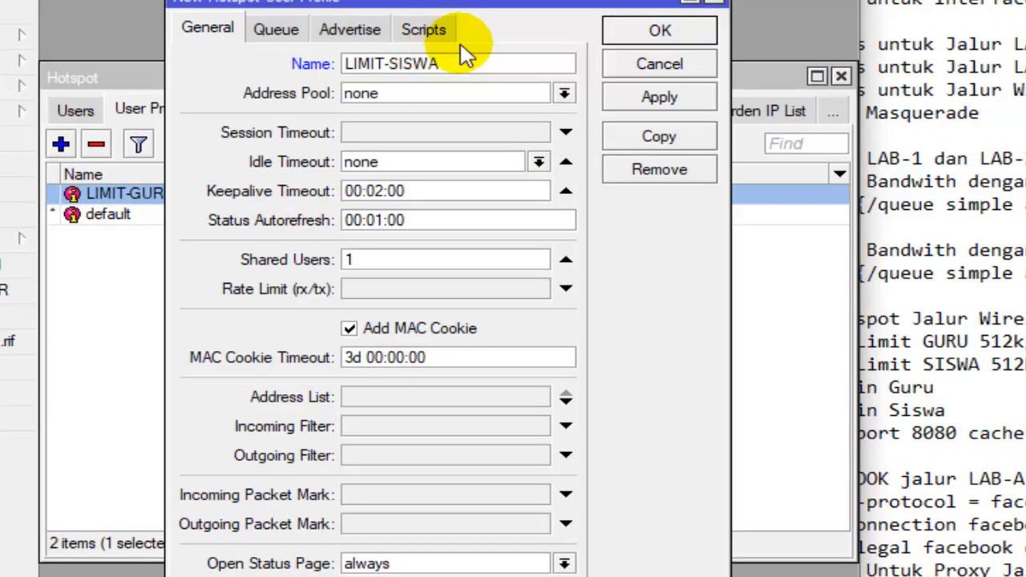
- Set shared users to 20 and the rate limit to 512k/512k, and save the LIMIT-SISWA profile
left_click_drag(373, 258, 346, 267)
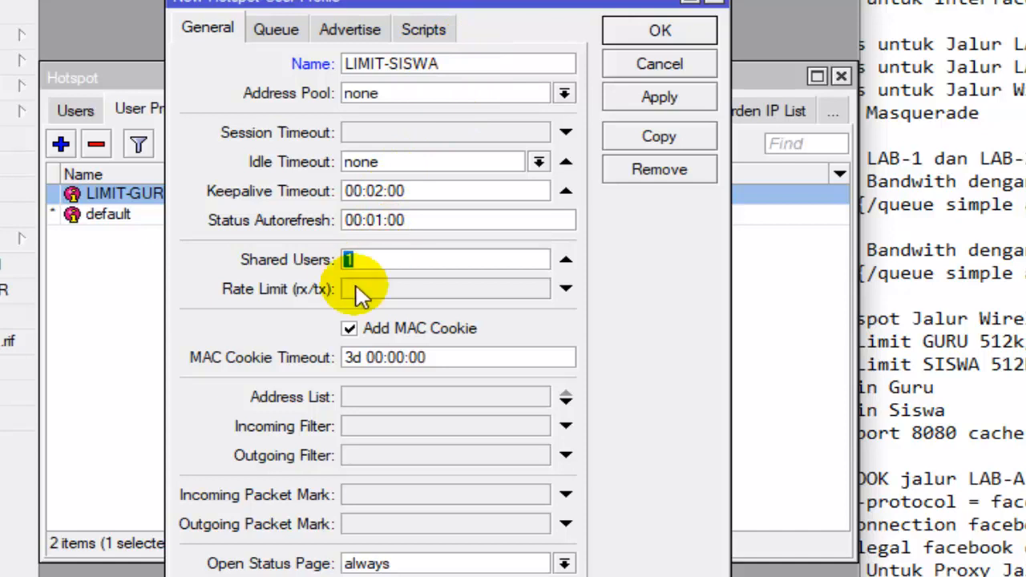
type("20")
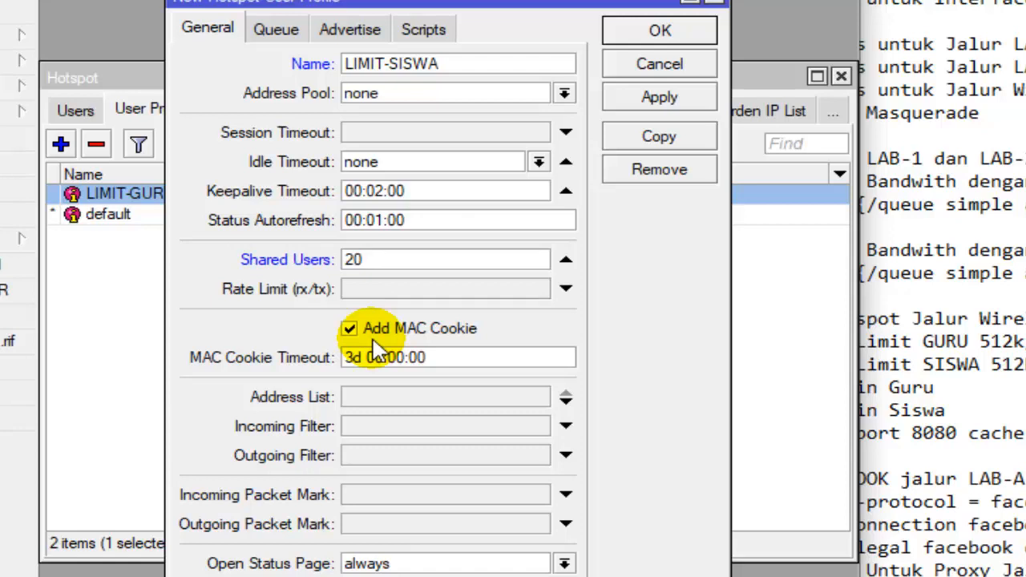
left_click(405, 261)
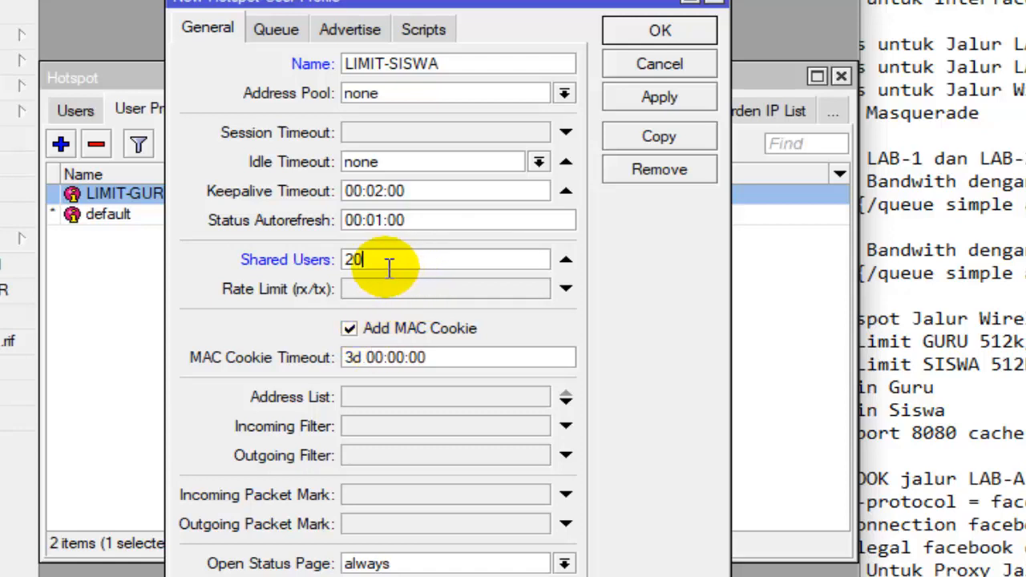
left_click_drag(372, 261, 343, 264)
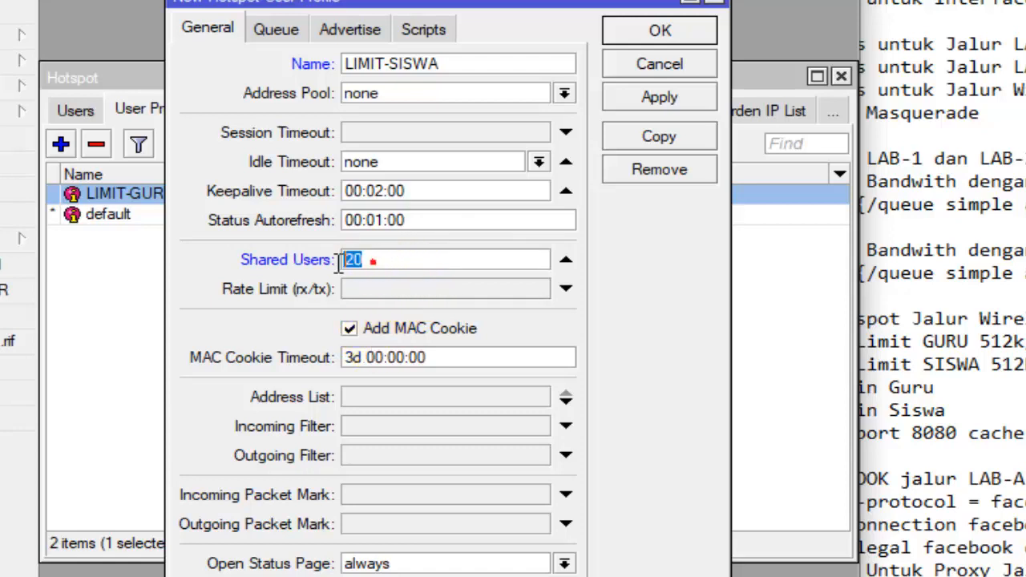
left_click(463, 289)
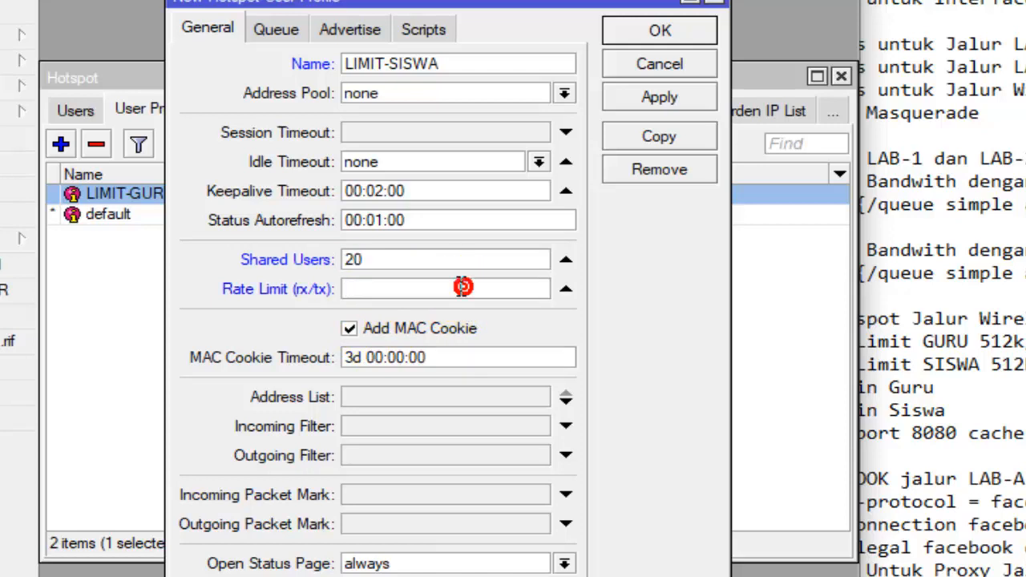
type("512k/512k")
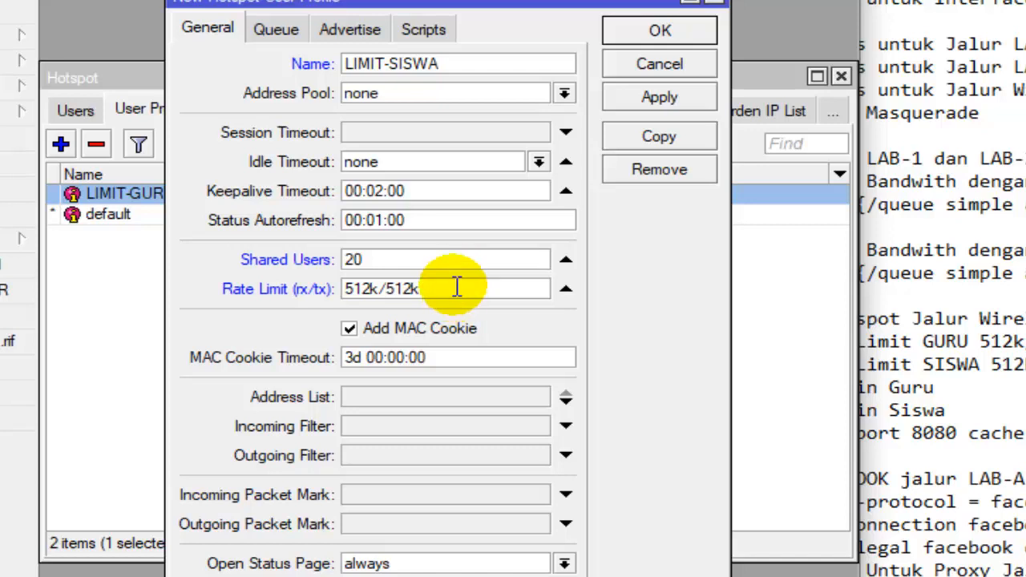
double_click(458, 287)
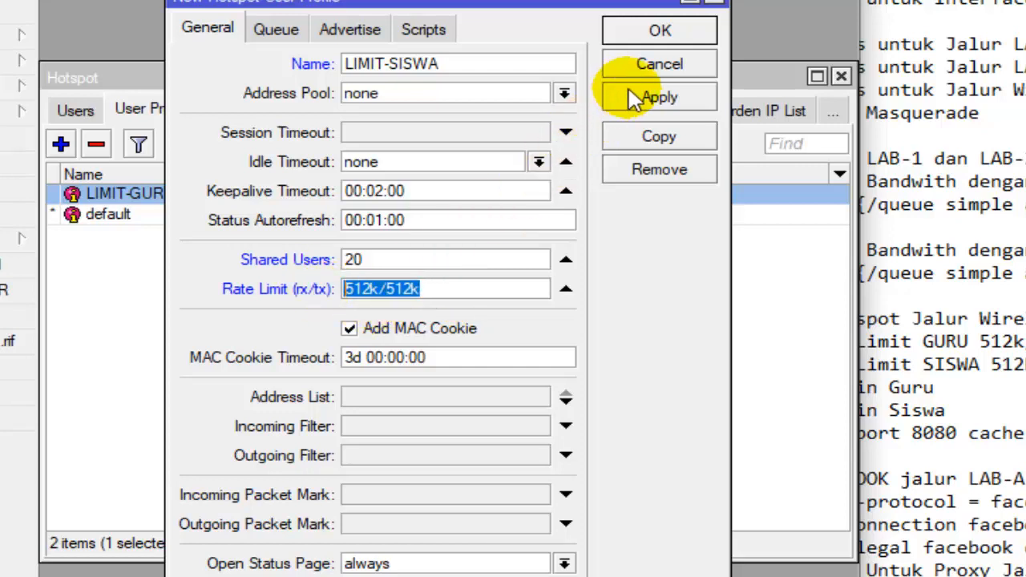
left_click(678, 34)
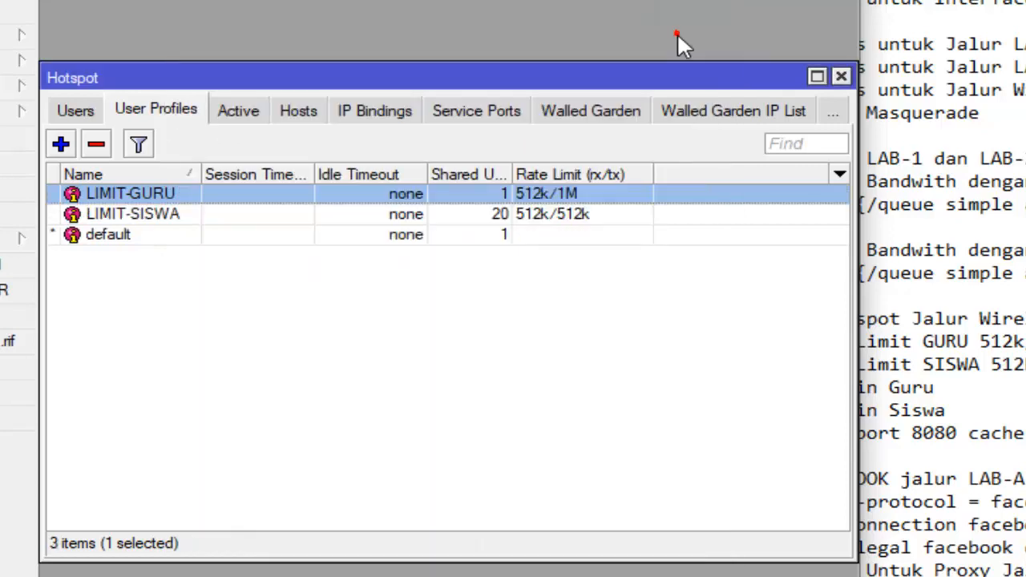
- Review the LIMIT-GURU and LIMIT-SISWA profiles and read the checklist's user login items for Guru and Siswa
left_click(537, 291)
left_click(242, 195)
left_click(242, 214)
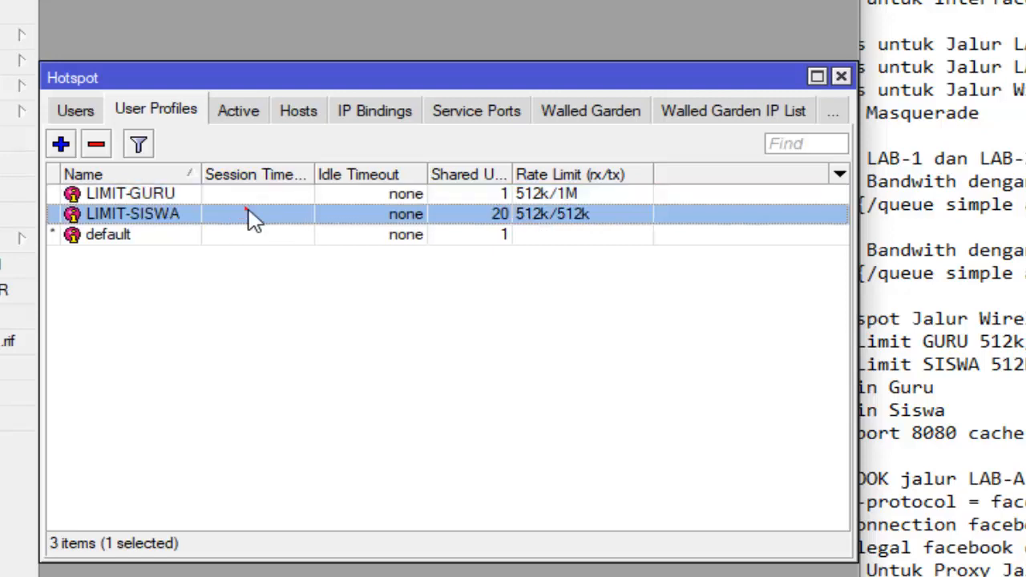
left_click(908, 274)
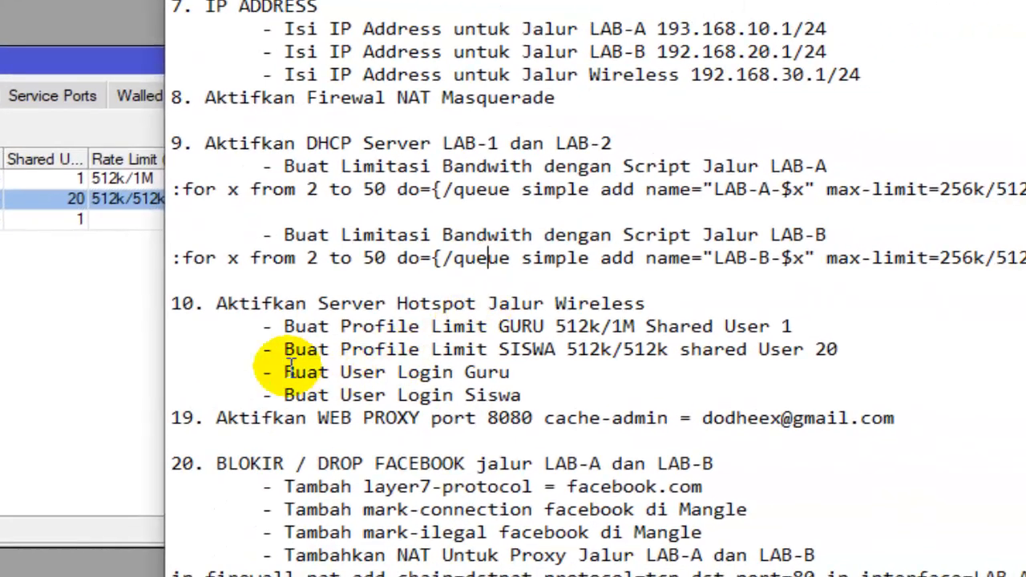
left_click_drag(285, 372, 401, 372)
left_click(513, 372)
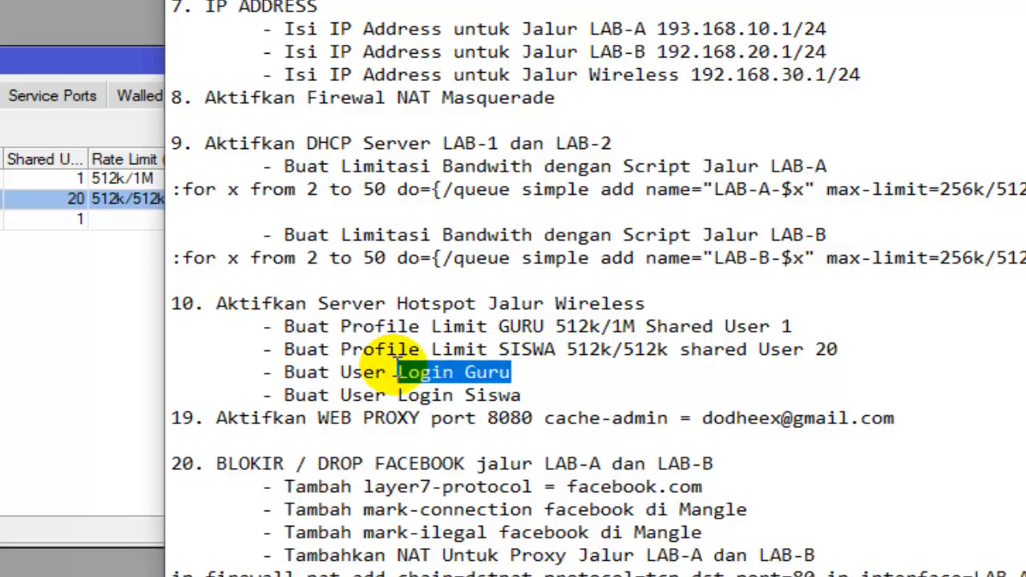
left_click(453, 393)
left_click_drag(513, 372, 394, 372)
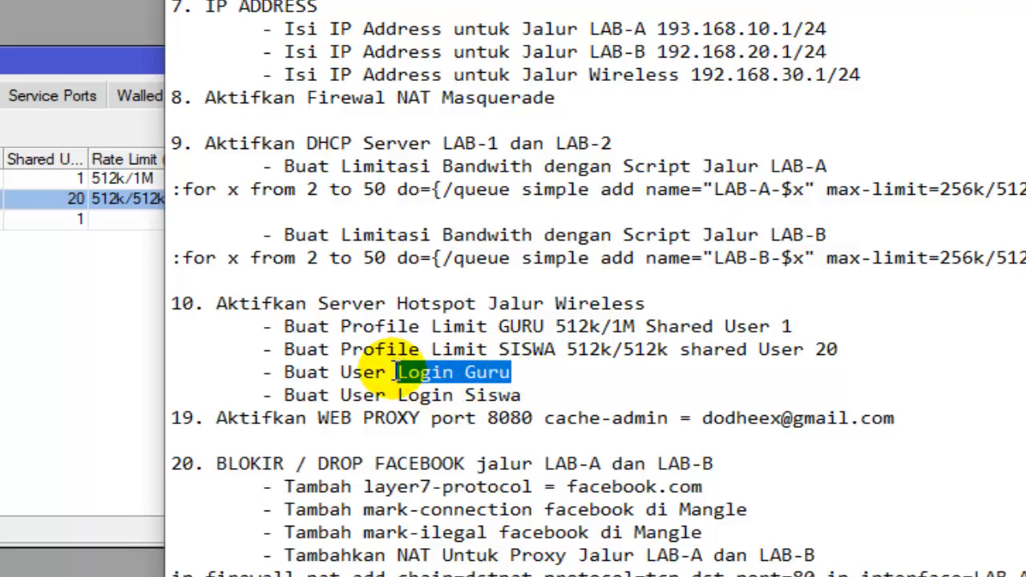
left_click(395, 372)
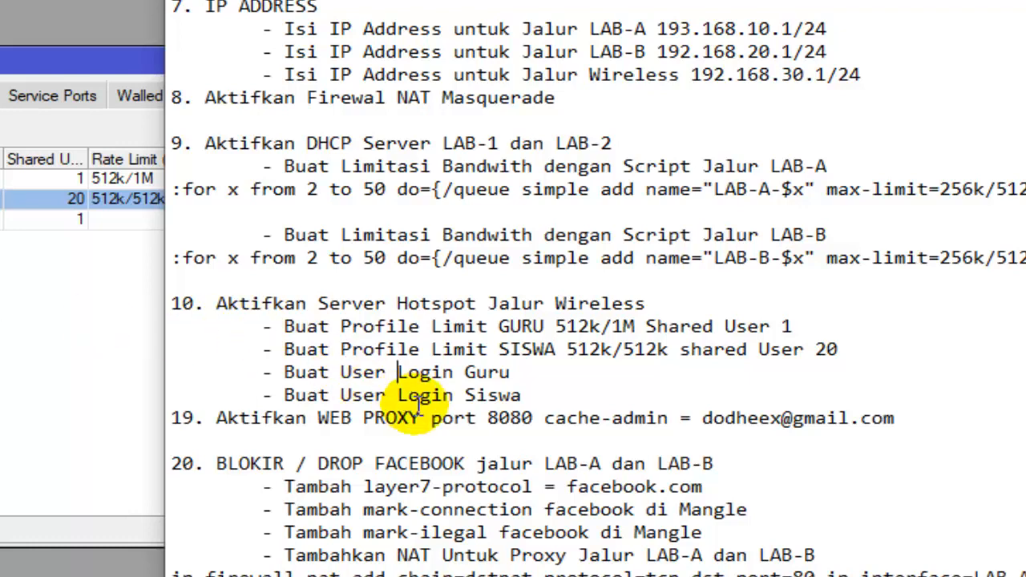
left_click_drag(455, 373, 519, 369)
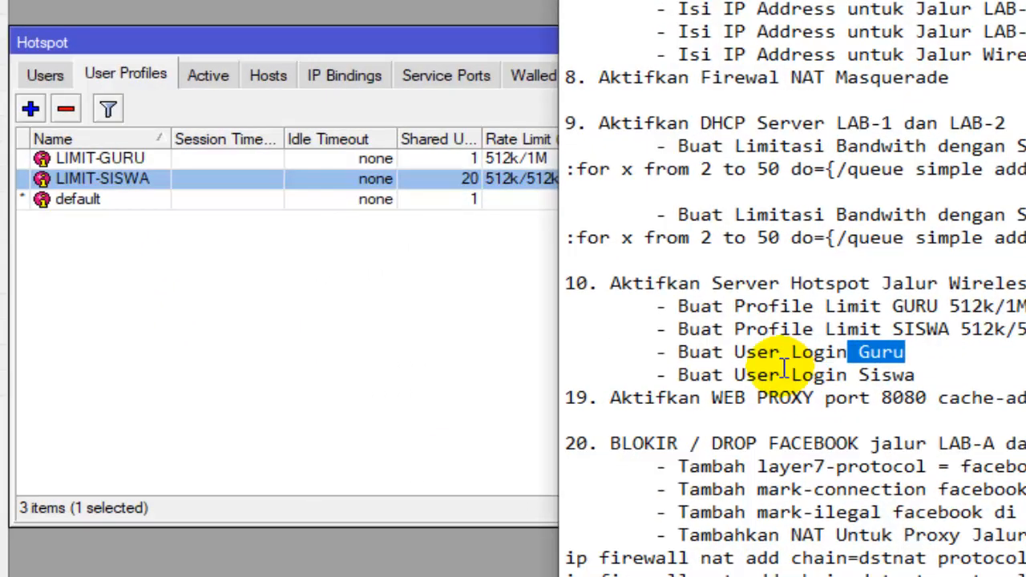
- Add a new hotspot user for the Guru login, entering the teacher's login name and the user's password
left_click(374, 284)
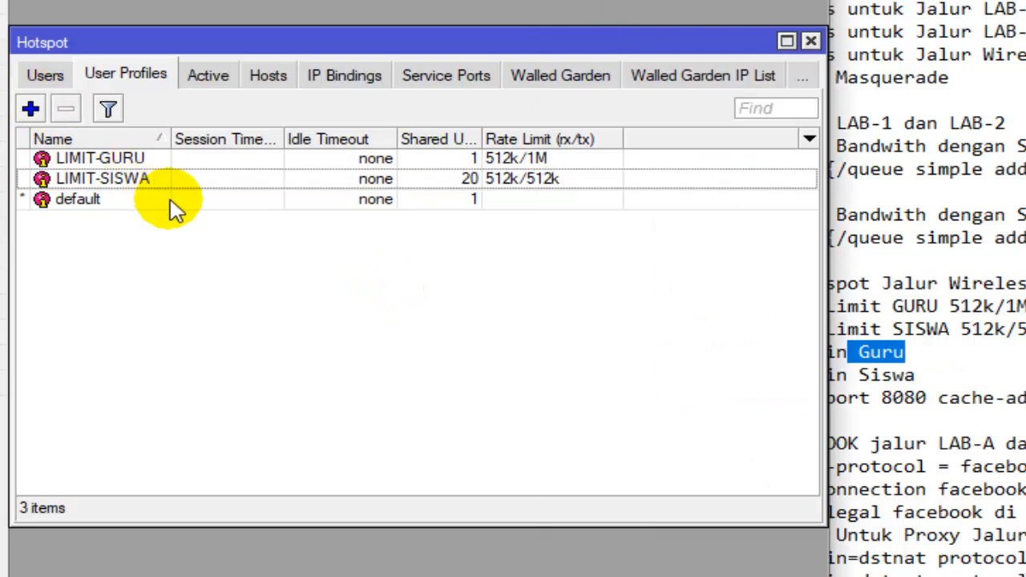
left_click(171, 158)
left_click(175, 178)
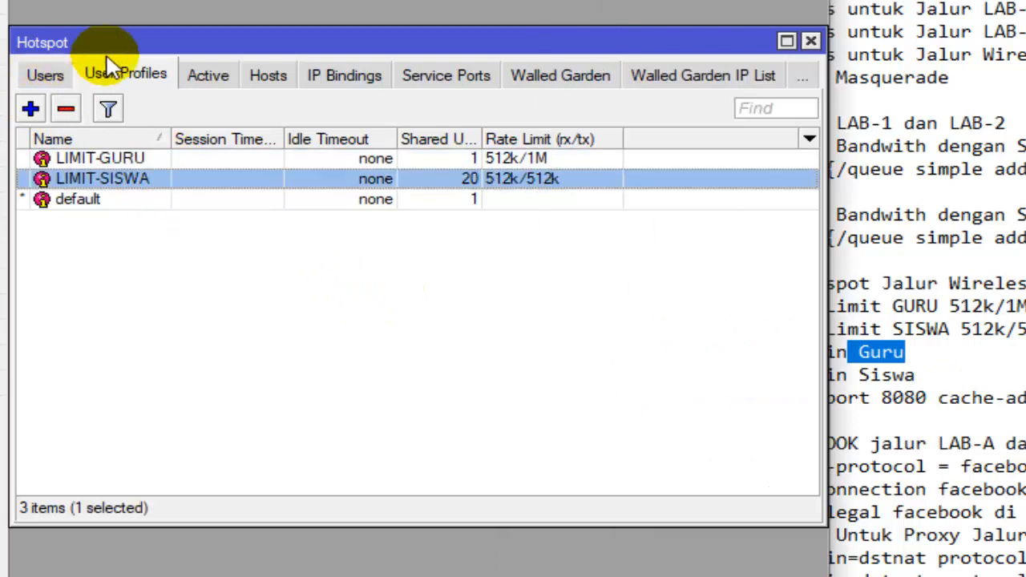
left_click(57, 76)
left_click(158, 73)
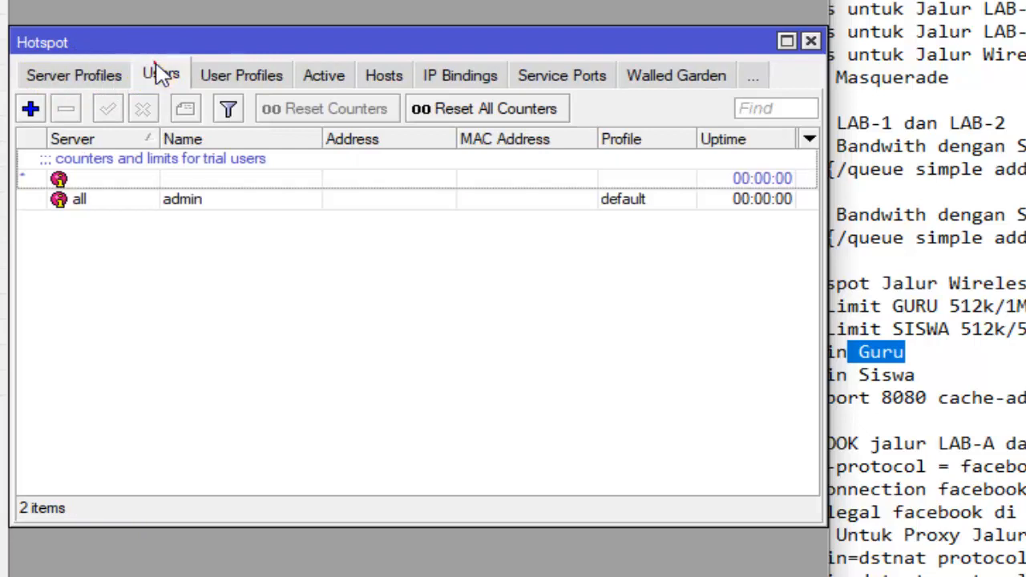
left_click(31, 108)
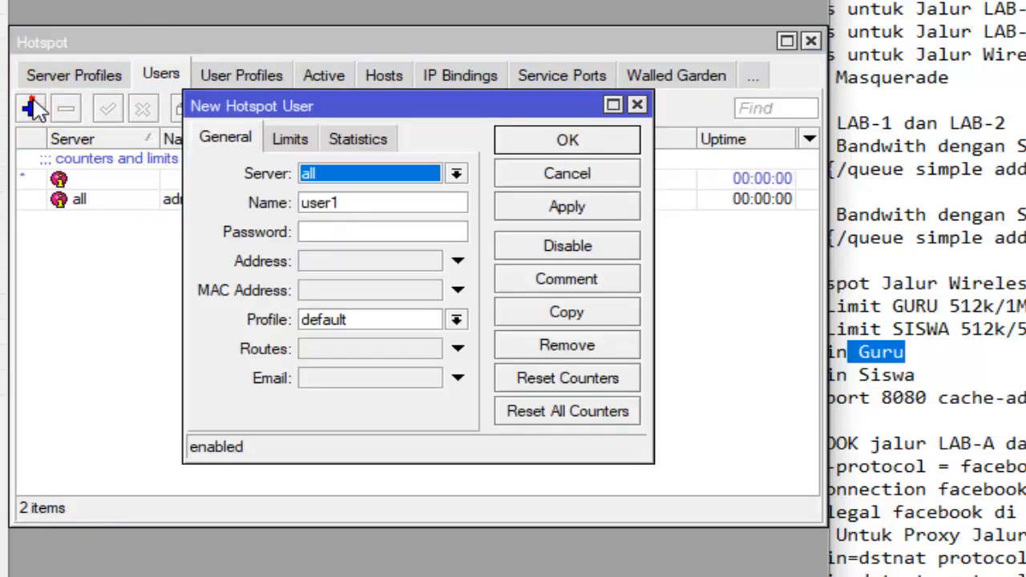
double_click(355, 203)
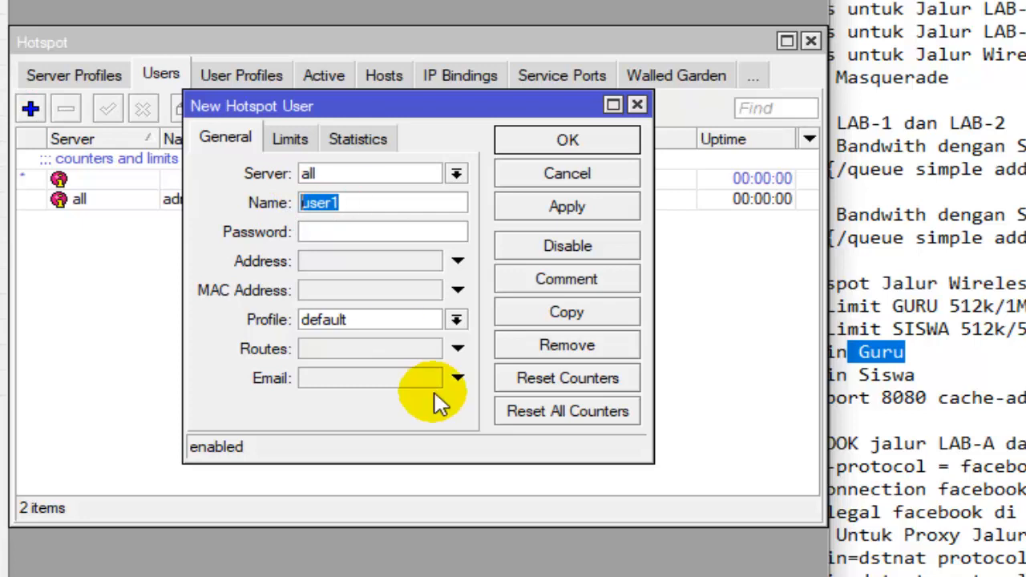
type("abu")
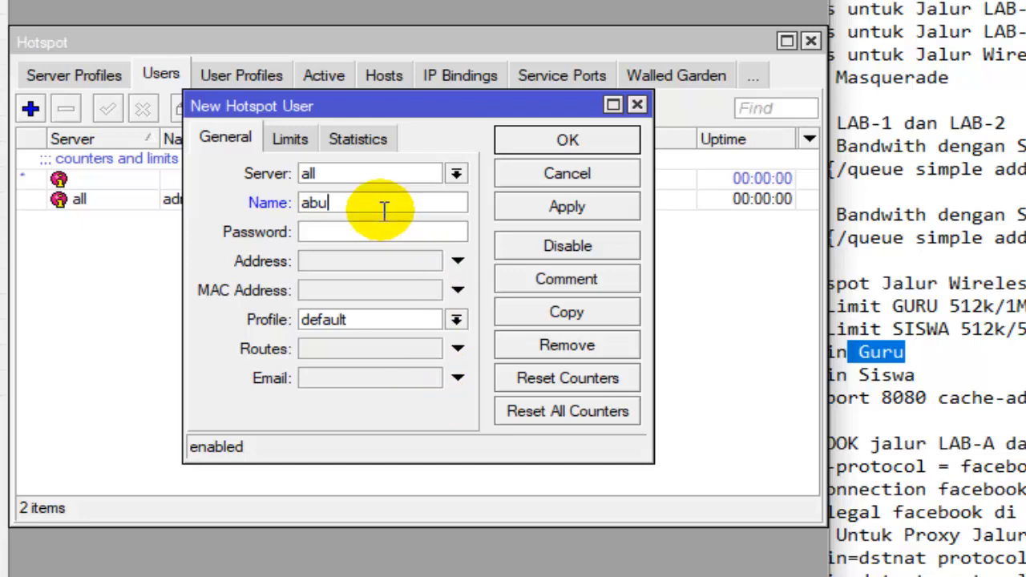
left_click_drag(332, 204, 301, 207)
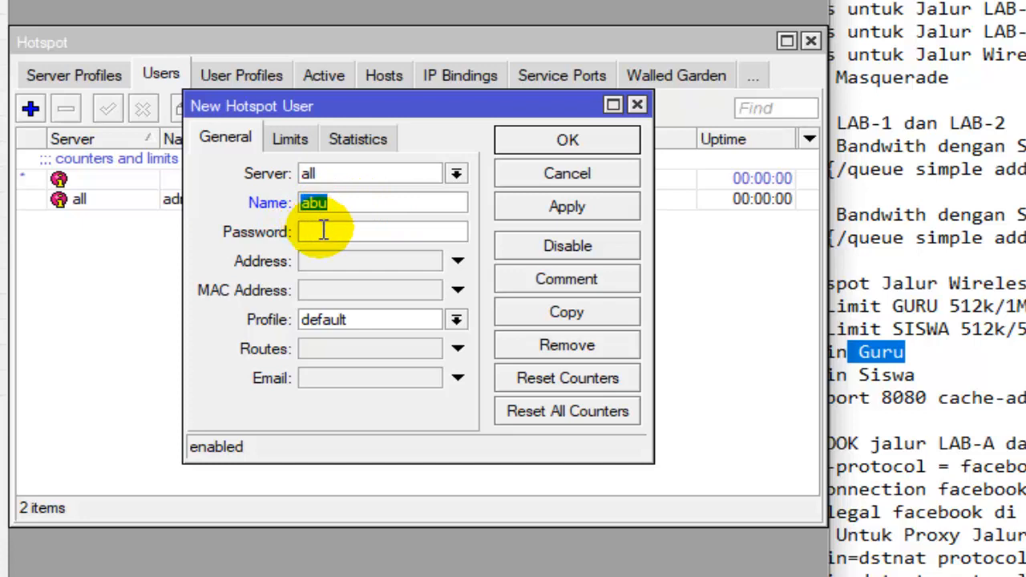
left_click(325, 232)
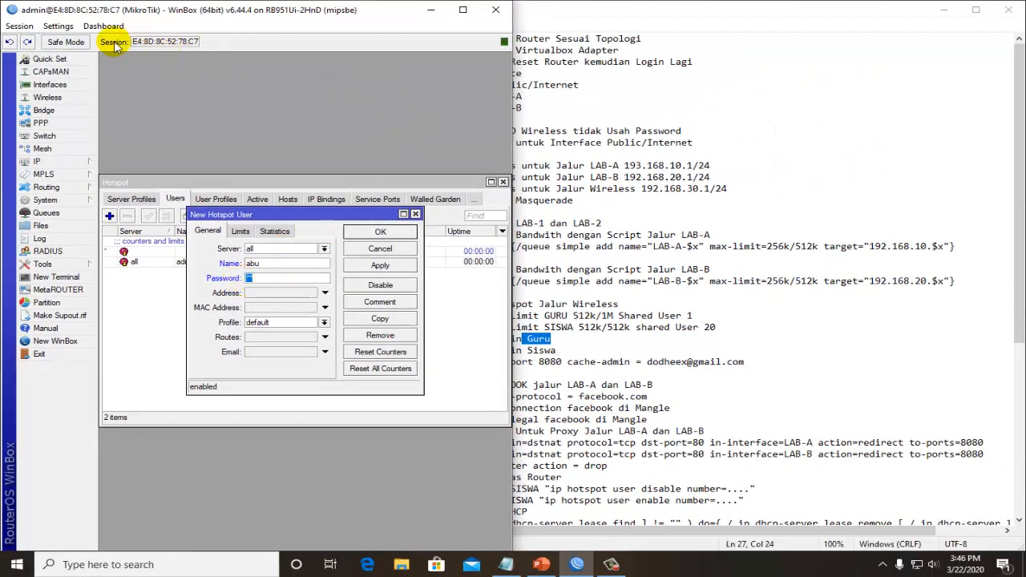
- Maximize the WinBox window and turn off the Hide Passwords setting to check the new hotspot user's password
left_click(265, 282)
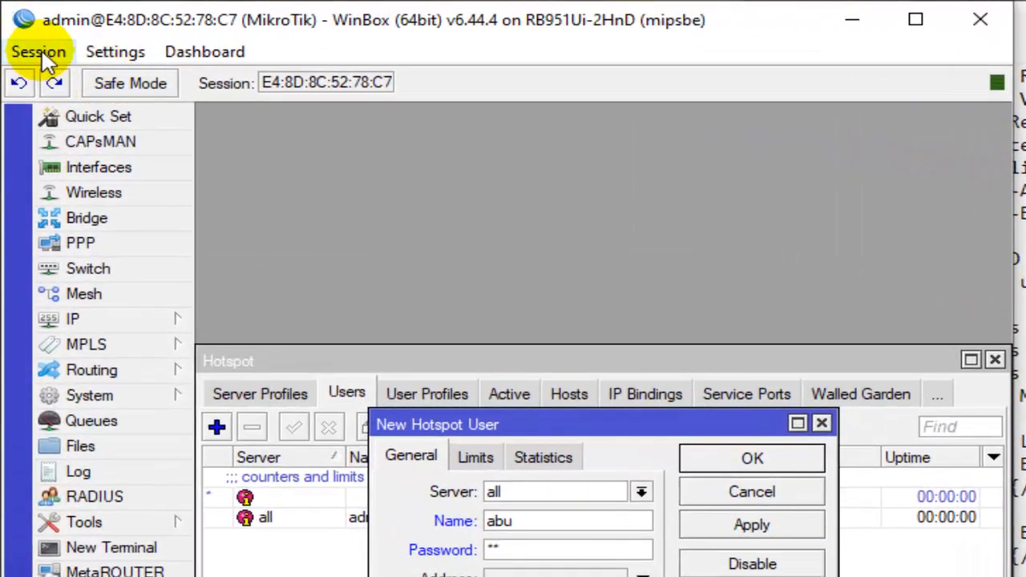
left_click(40, 53)
mouse_move(211, 50)
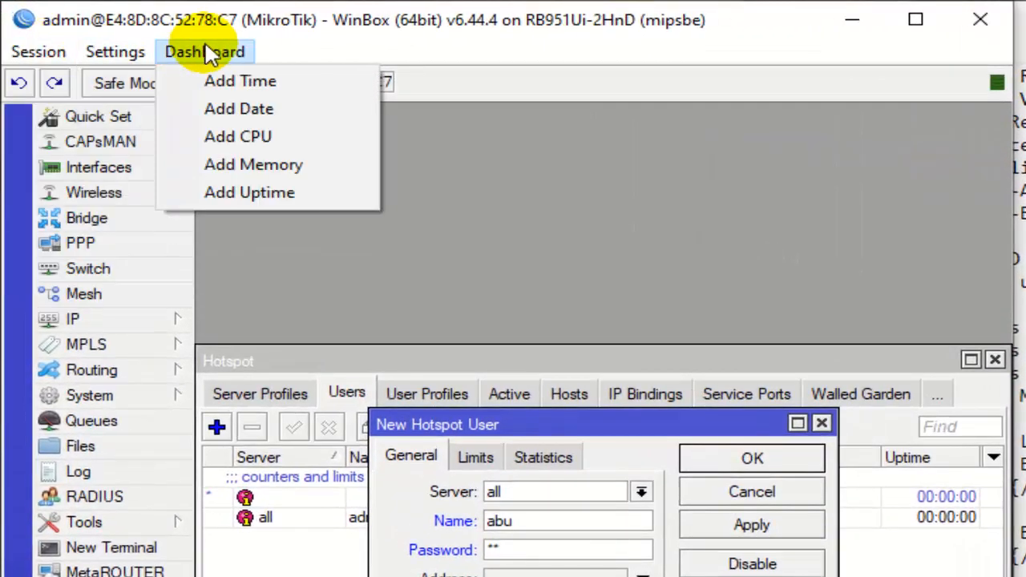
left_click(915, 22)
left_click(915, 22)
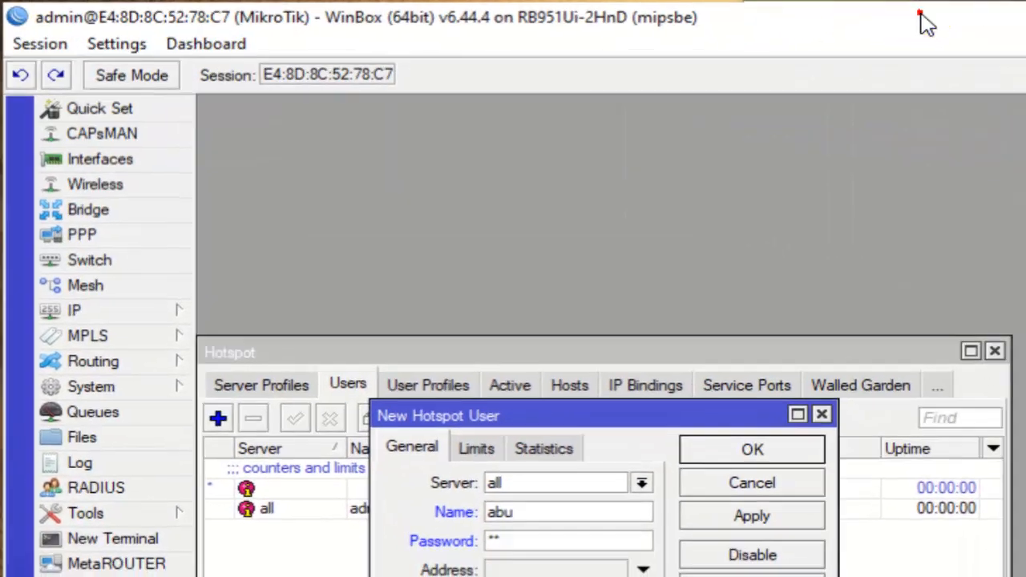
left_click(97, 45)
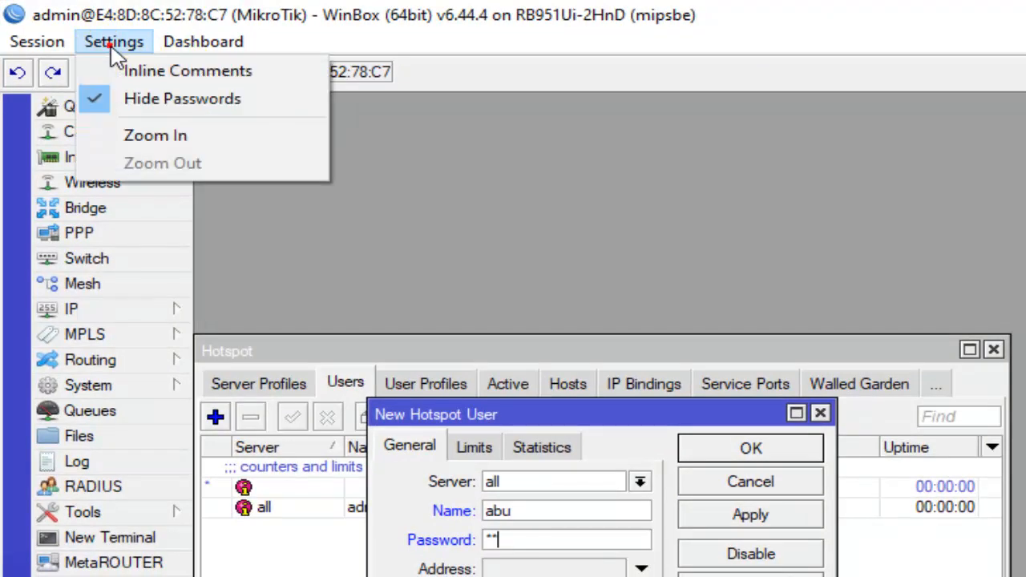
left_click(101, 44)
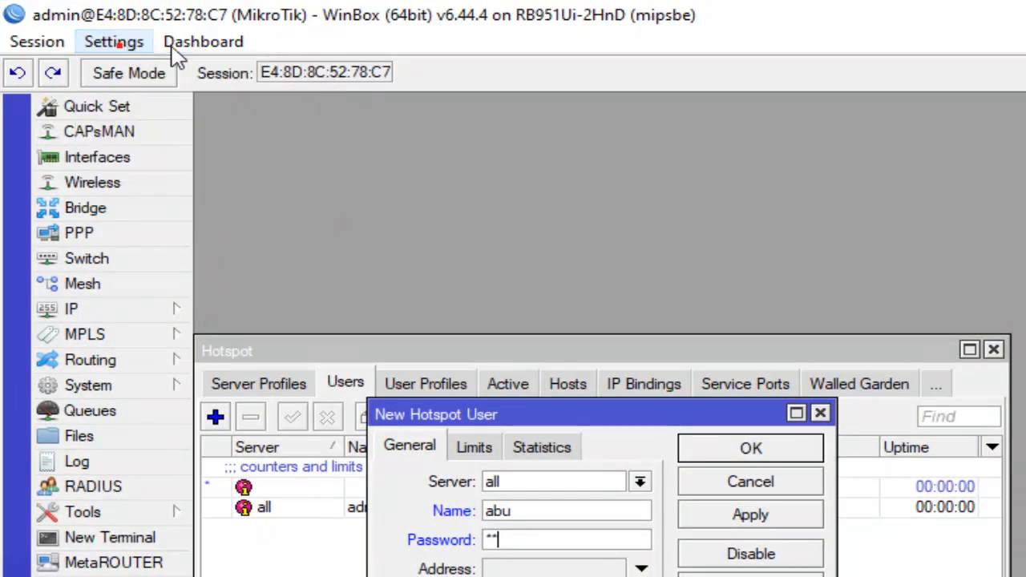
left_click(92, 42)
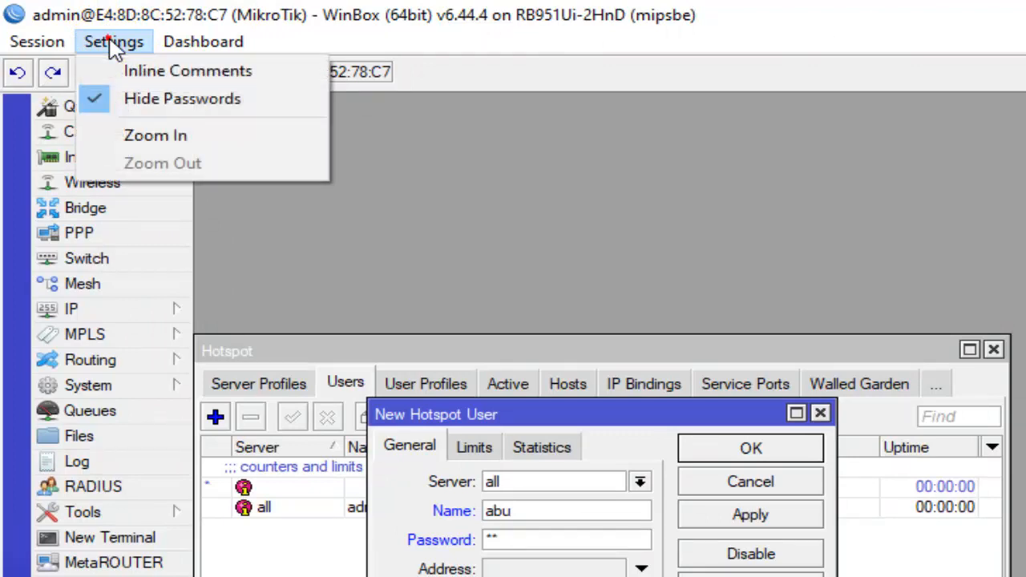
left_click(91, 98)
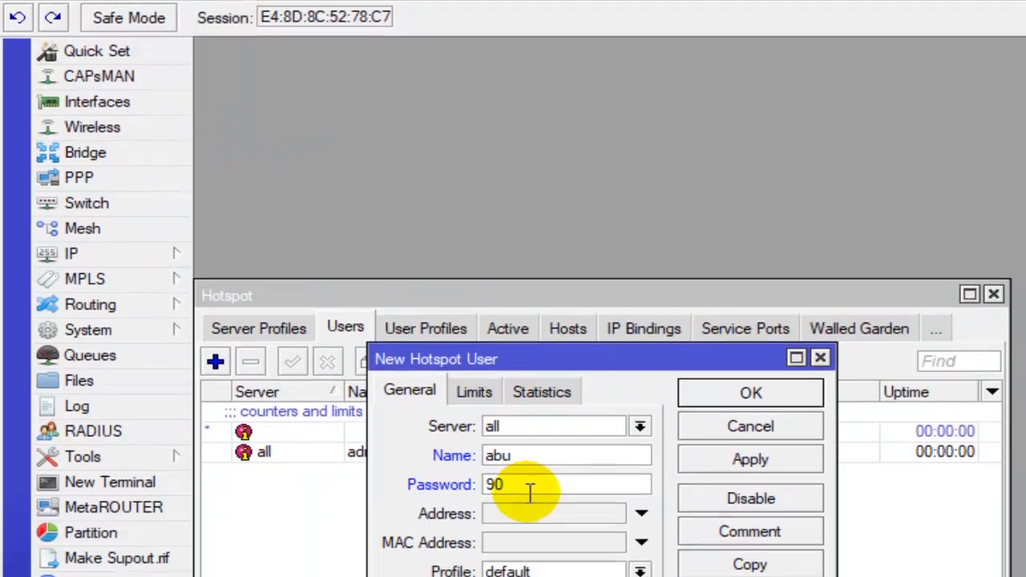
double_click(518, 542)
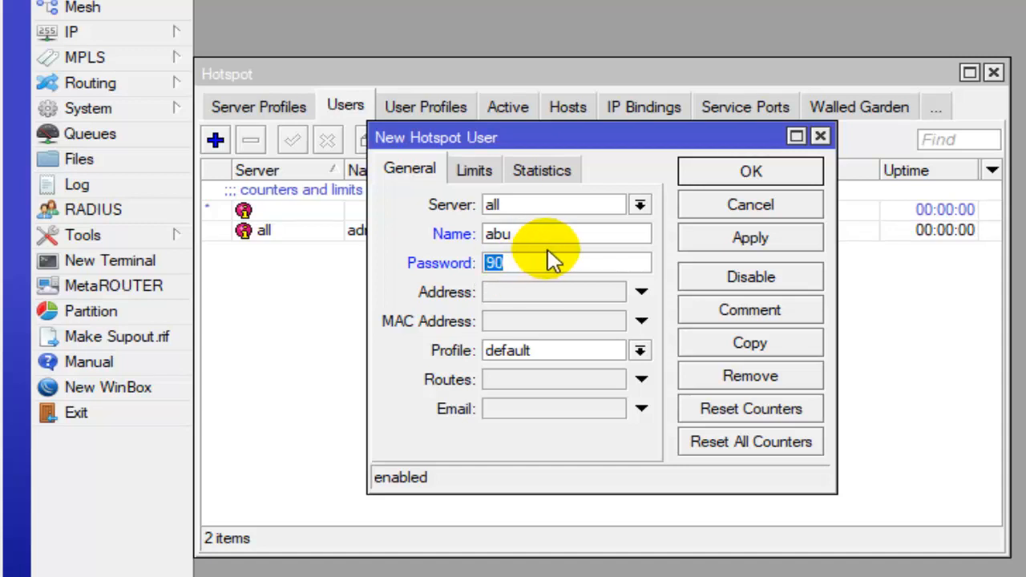
- Assign the LIMIT-GURU profile to the new teacher hotspot user and save the user
left_click(531, 259)
double_click(525, 232)
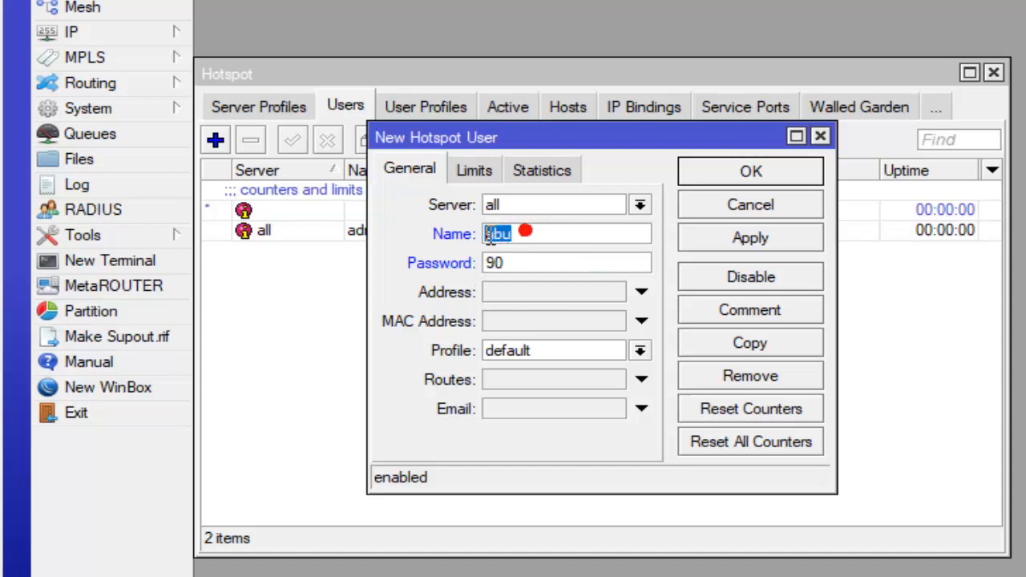
left_click(492, 259)
double_click(508, 258)
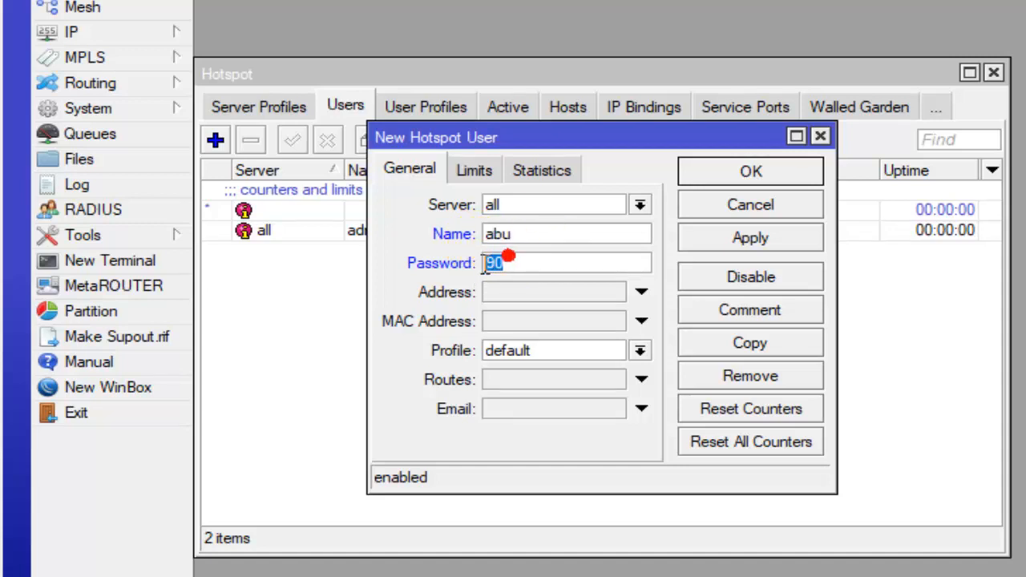
left_click(542, 354)
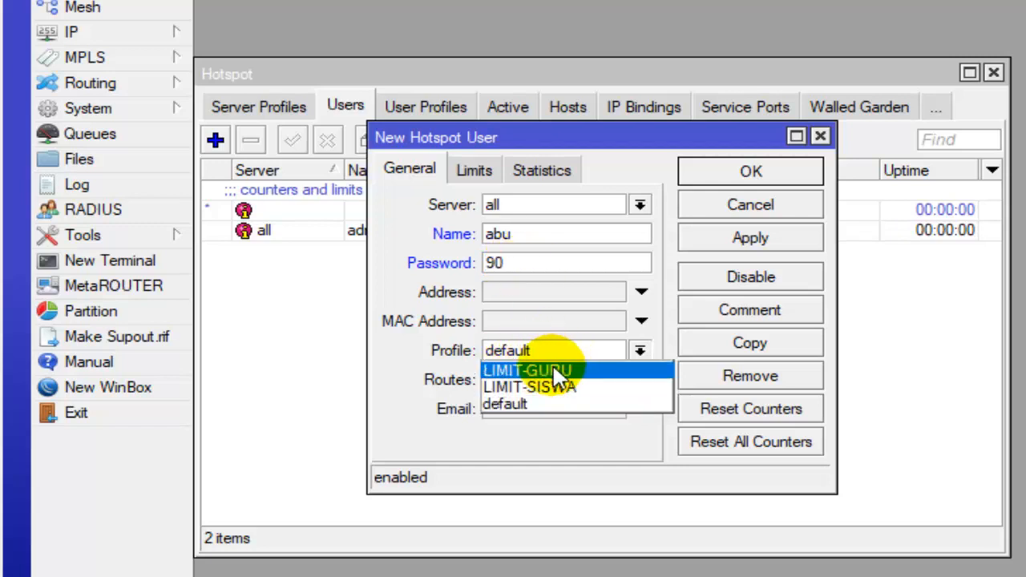
left_click(559, 373)
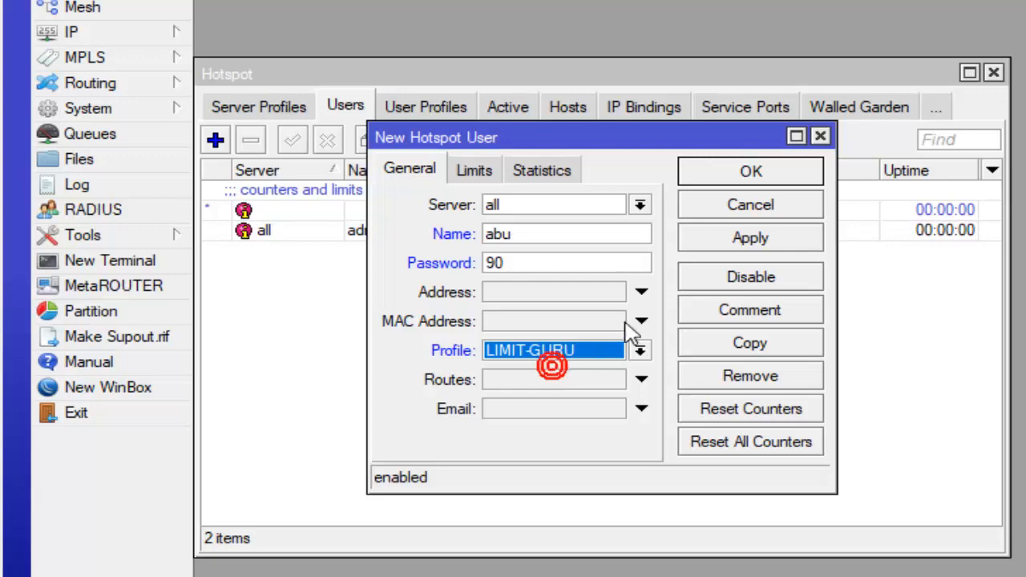
left_click(788, 171)
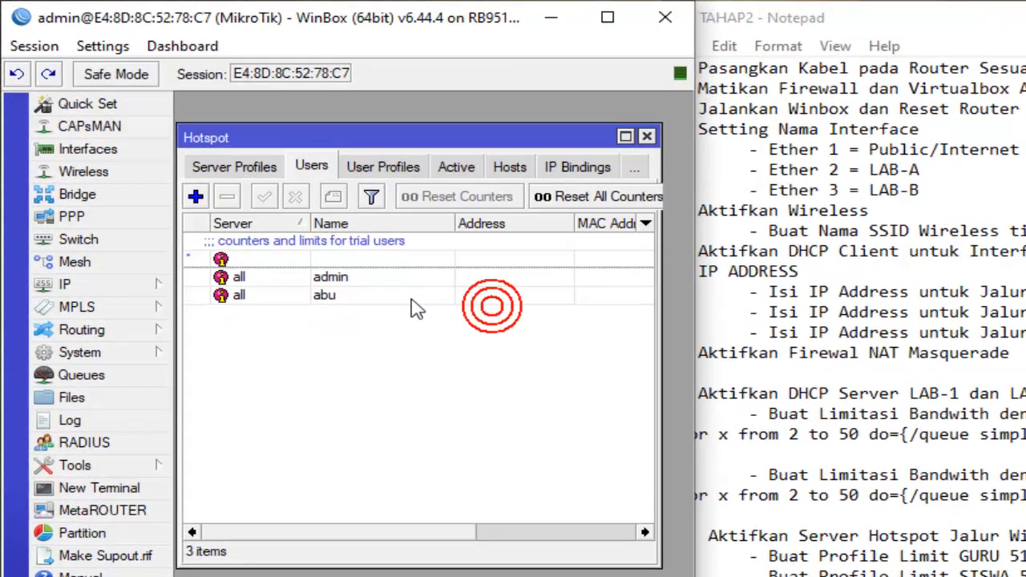
left_click(369, 297)
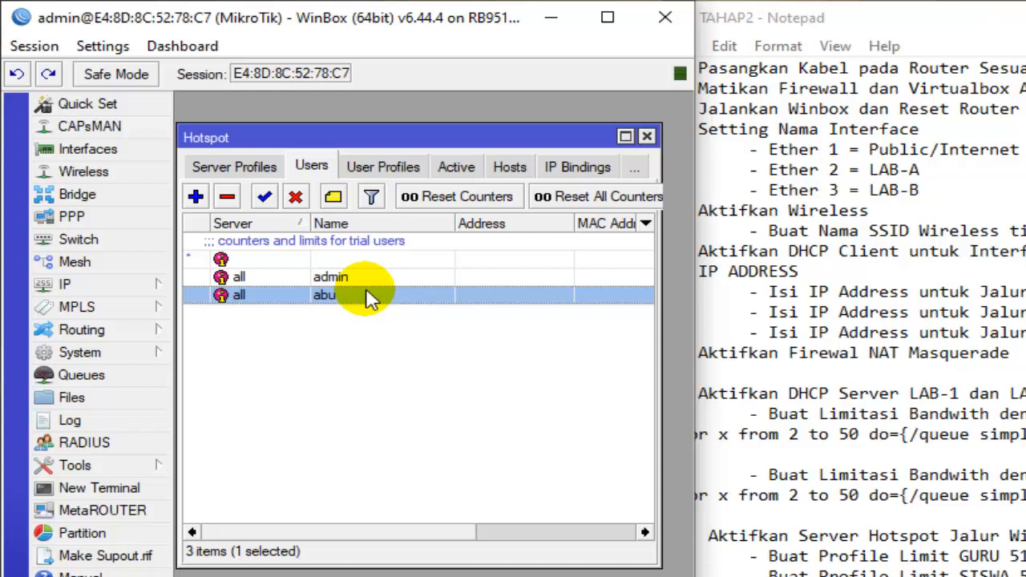
- Add a second hotspot user for a teacher, entering the teacher's login name and the user's password
left_click(196, 196)
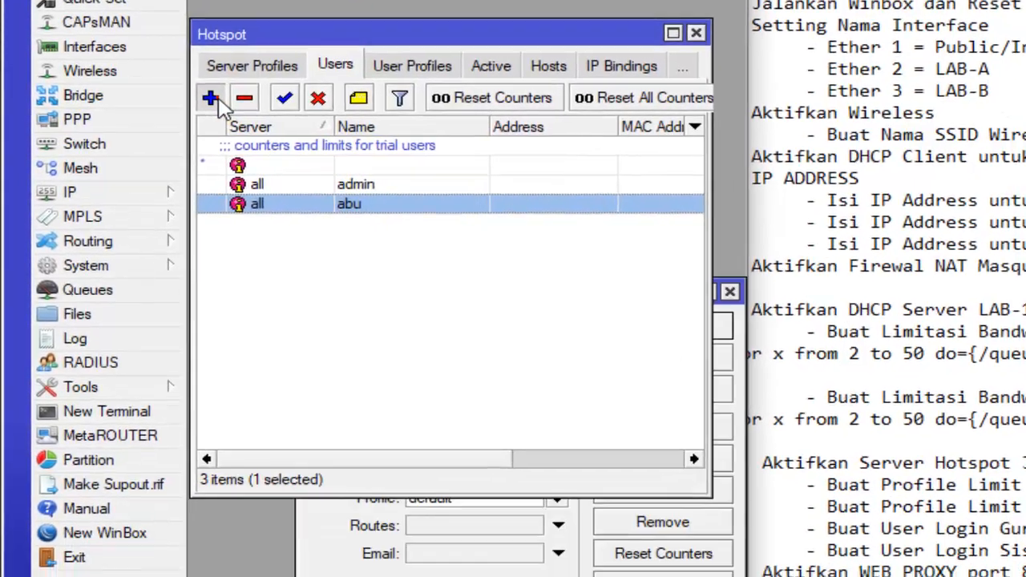
left_click_drag(471, 391, 413, 392)
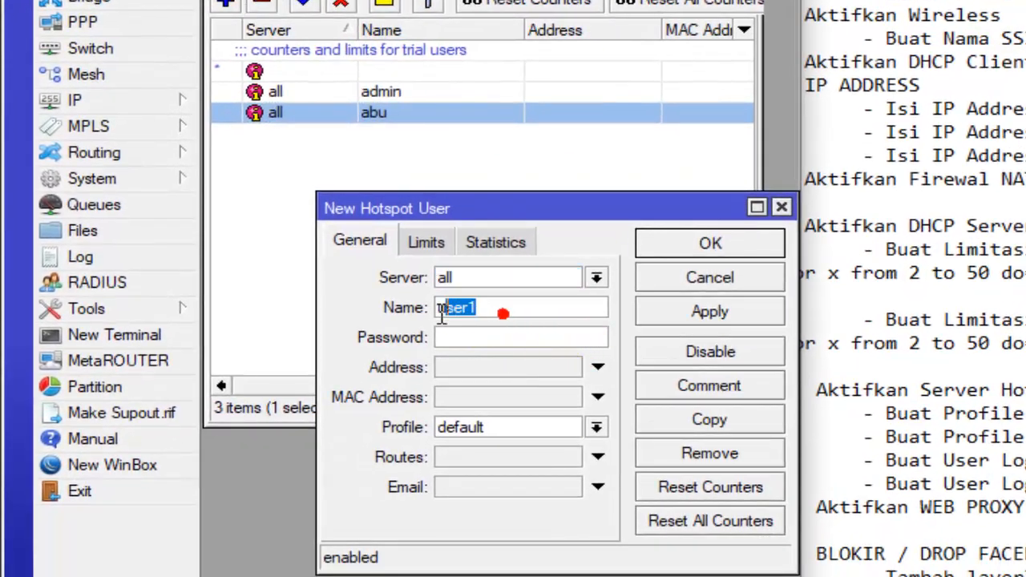
left_click_drag(441, 317, 435, 317)
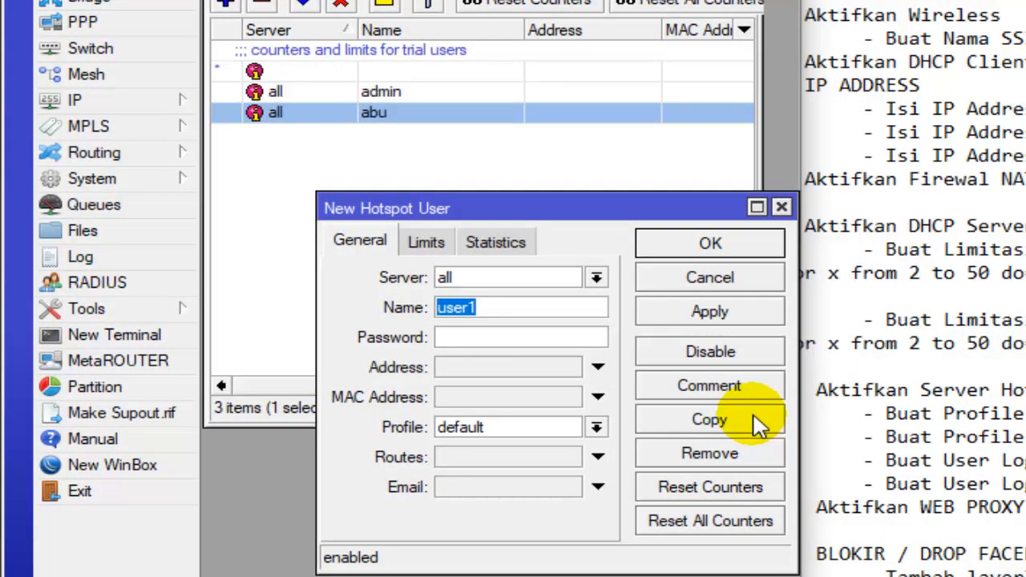
type("siti")
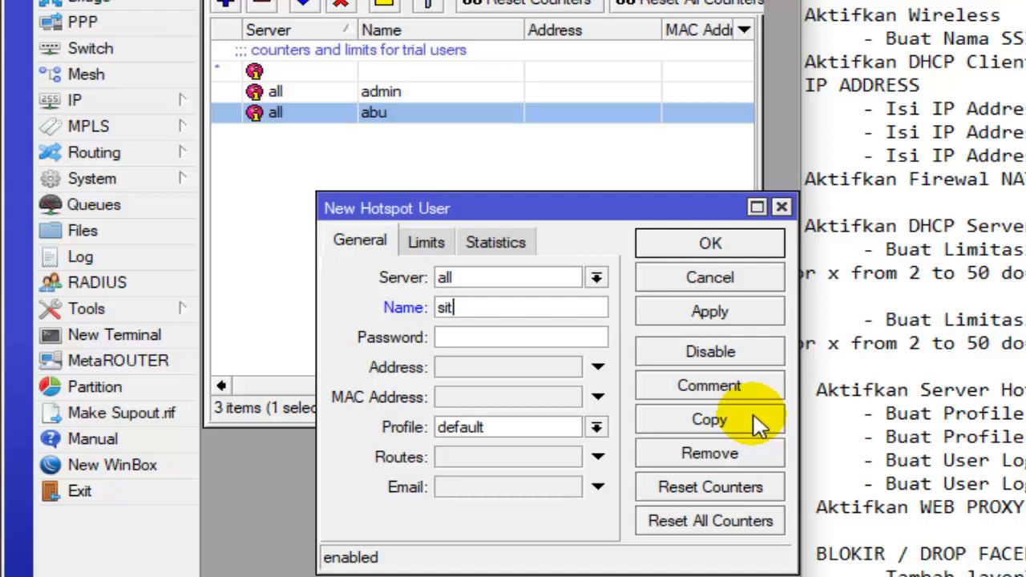
double_click(449, 307)
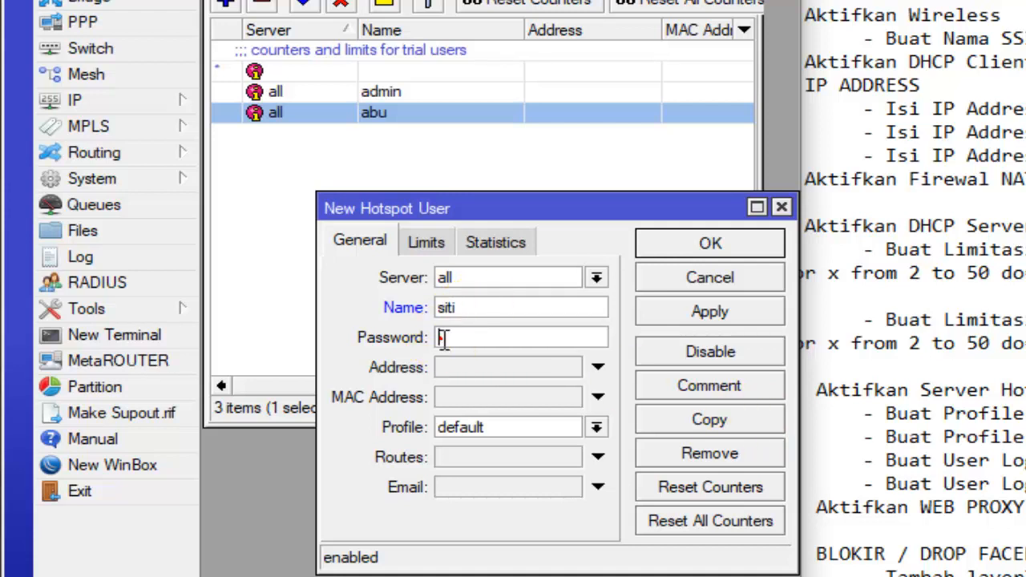
left_click(445, 338)
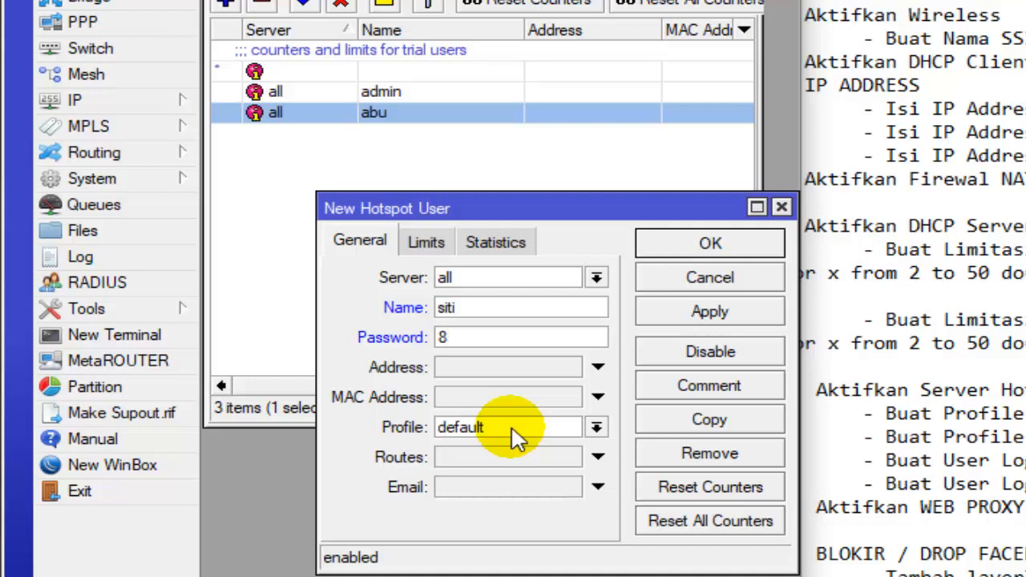
left_click(489, 336)
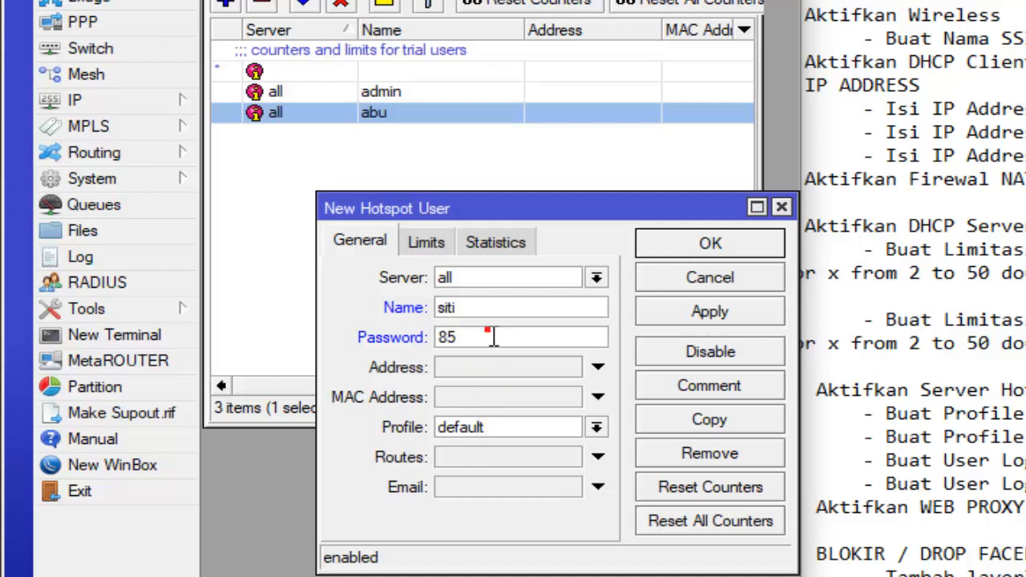
- Set the second teacher user's profile to LIMIT-GURU and save the user
left_click(500, 429)
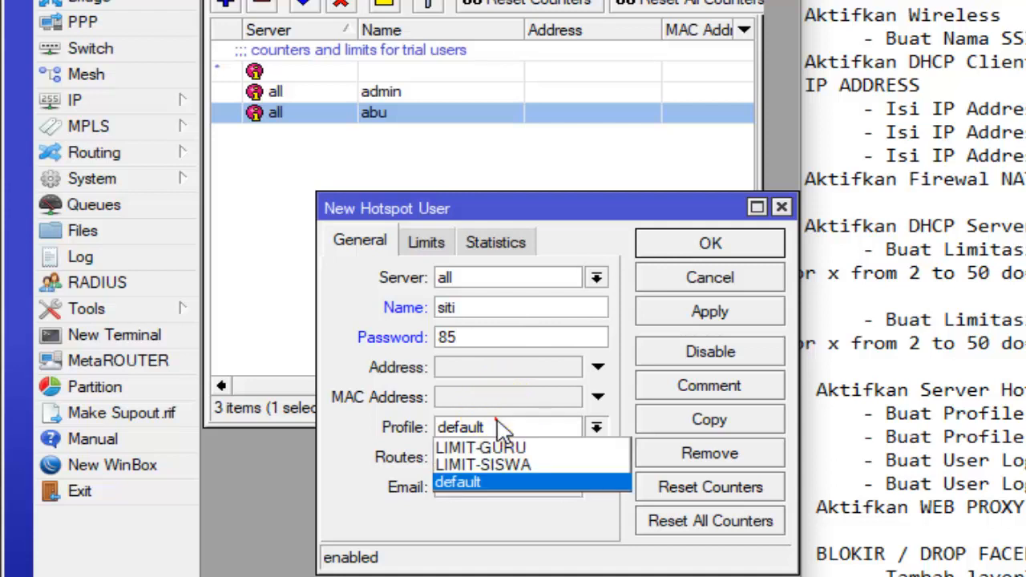
left_click(505, 449)
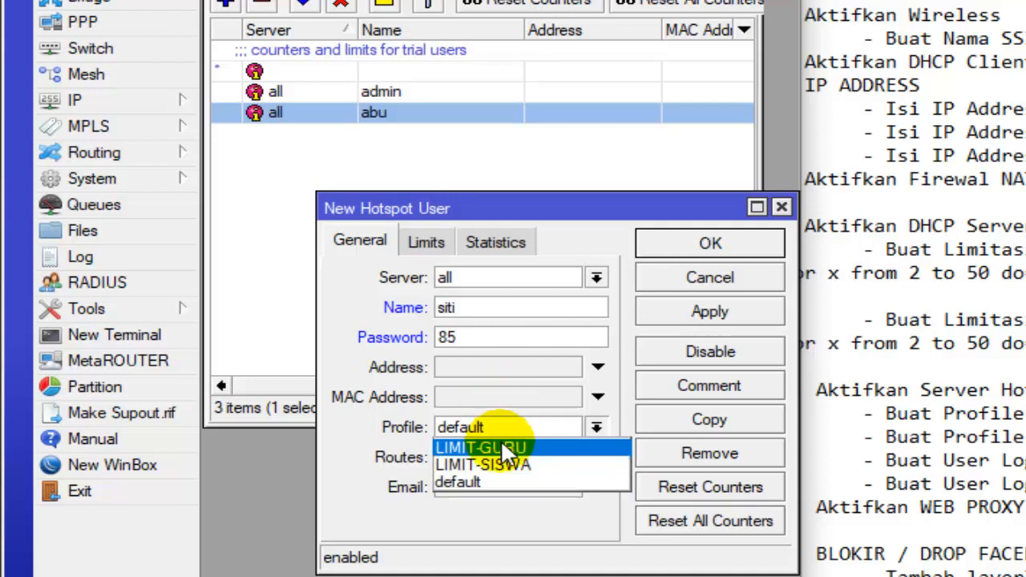
left_click(745, 248)
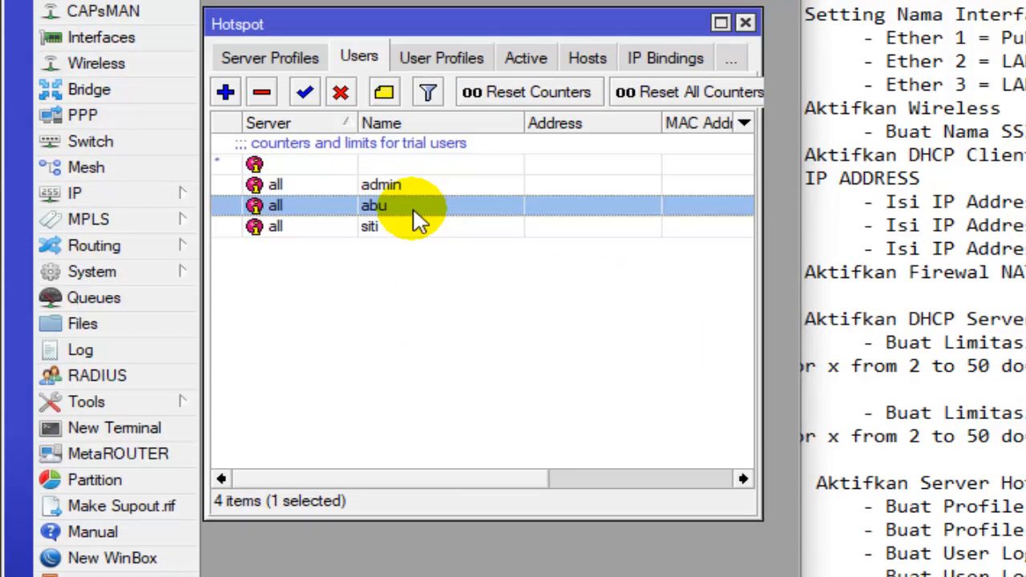
- Widen the Hotspot window and examine the profiles assigned to the two teacher users
left_click(400, 154)
left_click(419, 207)
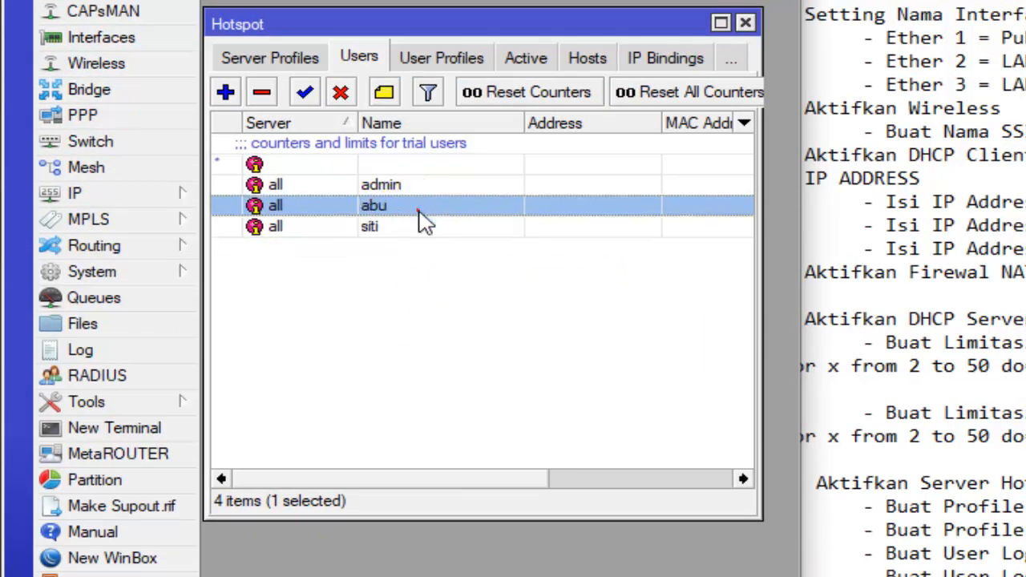
left_click(422, 226)
left_click(438, 208)
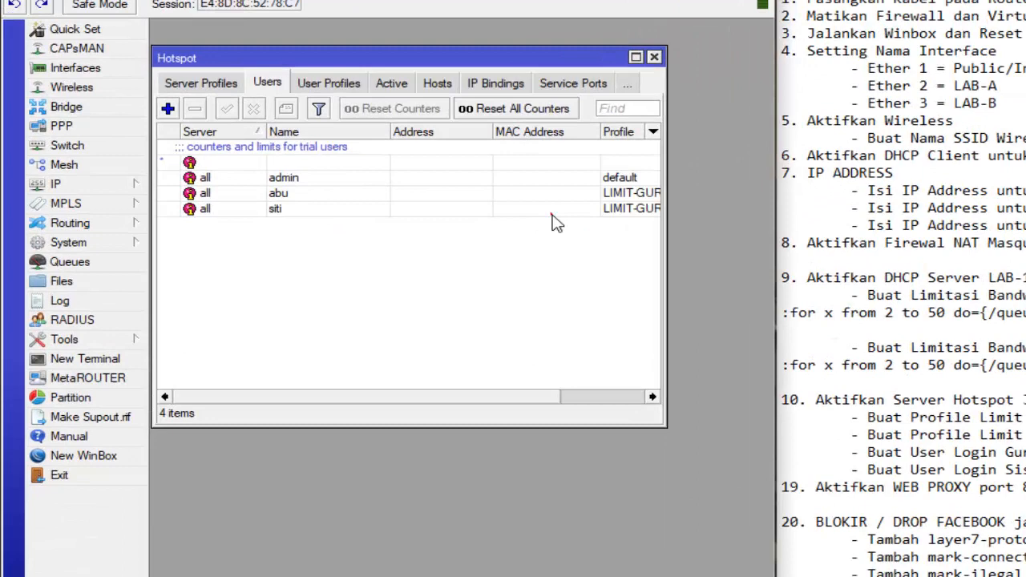
left_click(535, 210)
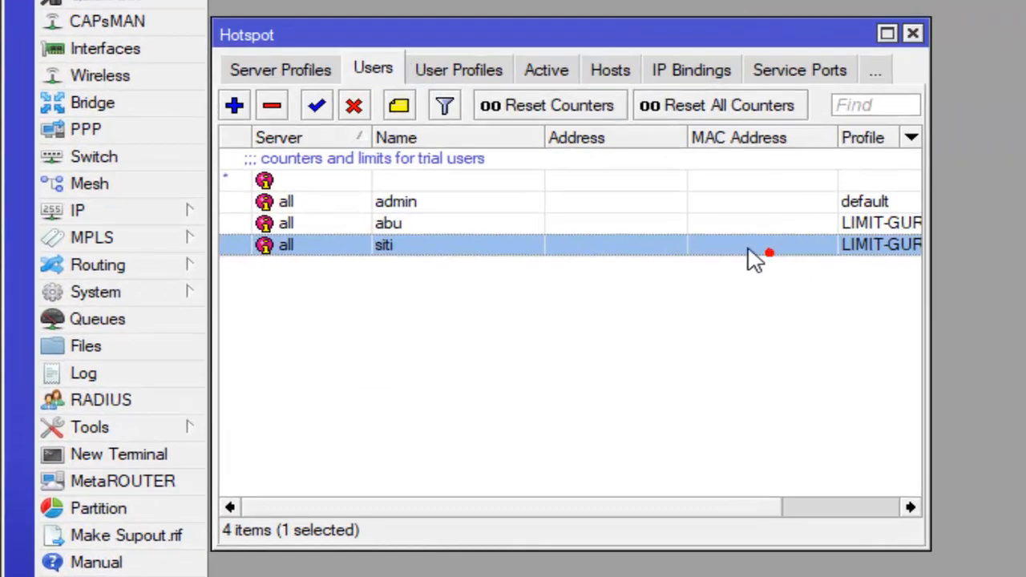
left_click(778, 229)
left_click(779, 242)
left_click(806, 228)
left_click(807, 245)
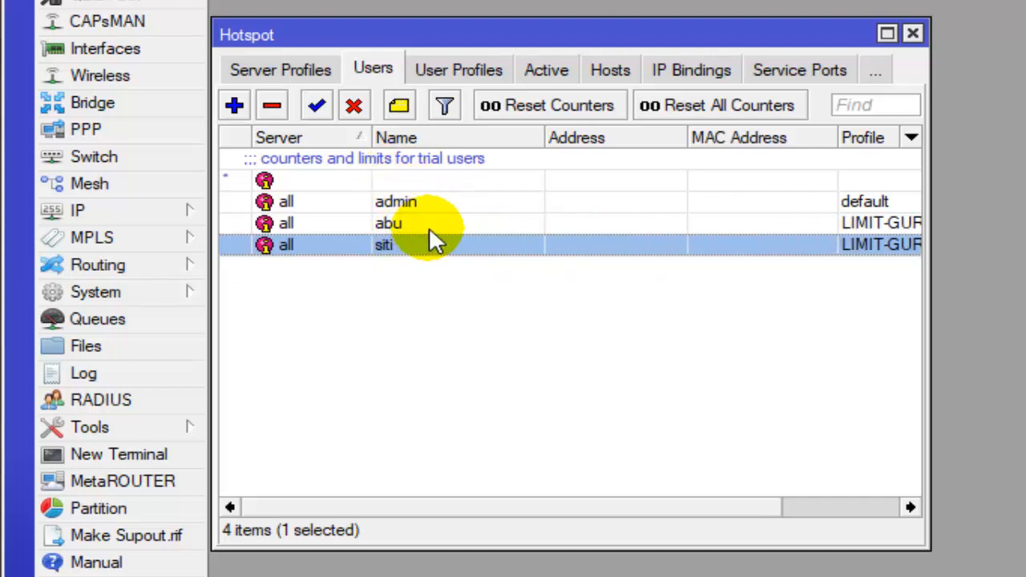
left_click(245, 112)
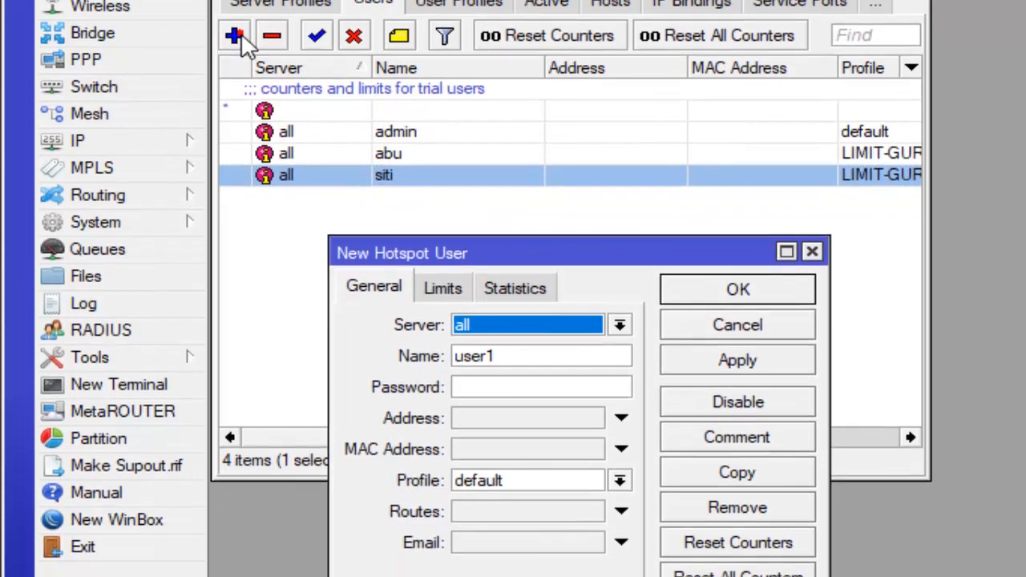
left_click_drag(516, 267, 445, 295)
left_click(468, 297)
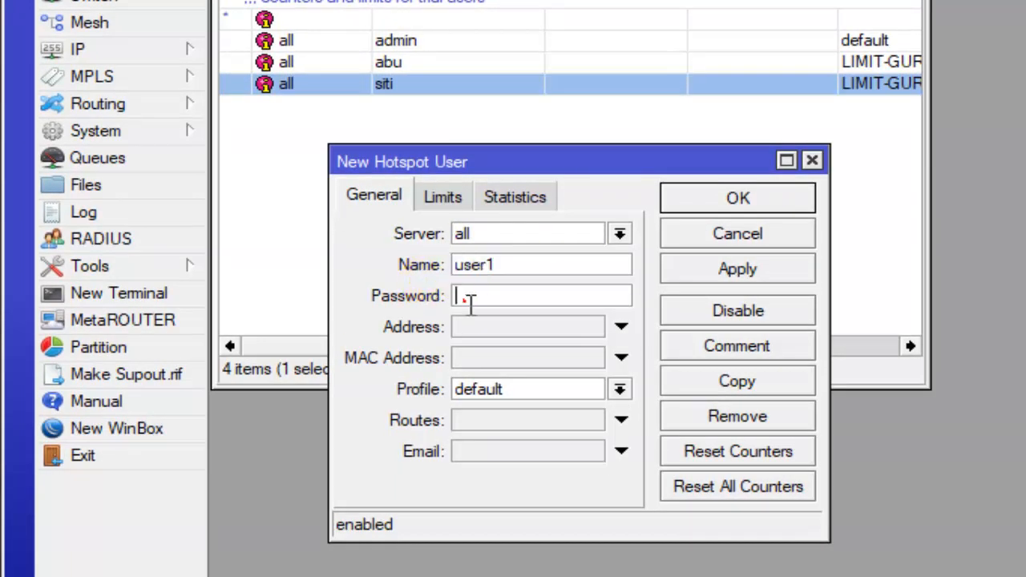
left_click(533, 391)
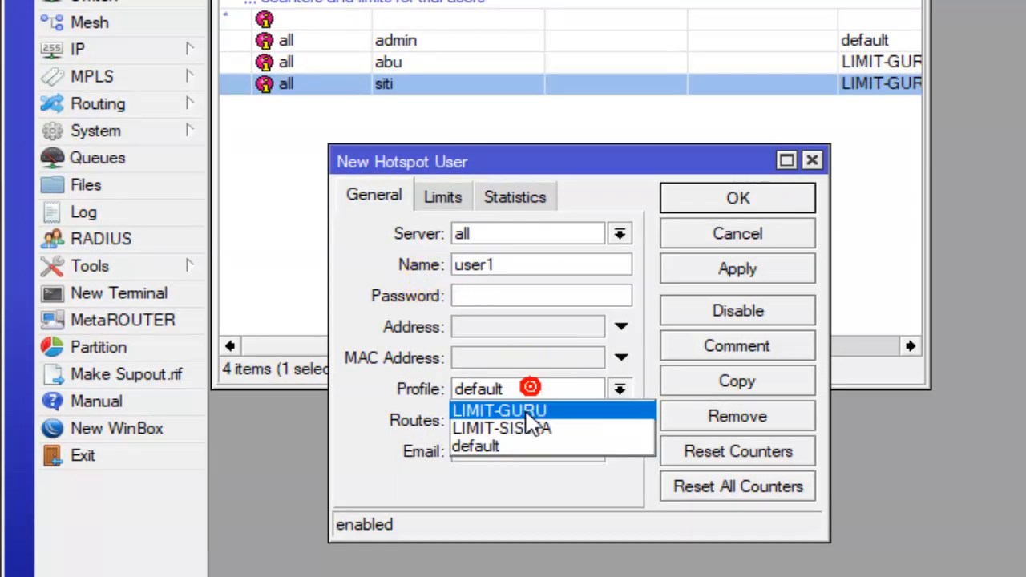
left_click(800, 234)
left_click(804, 220)
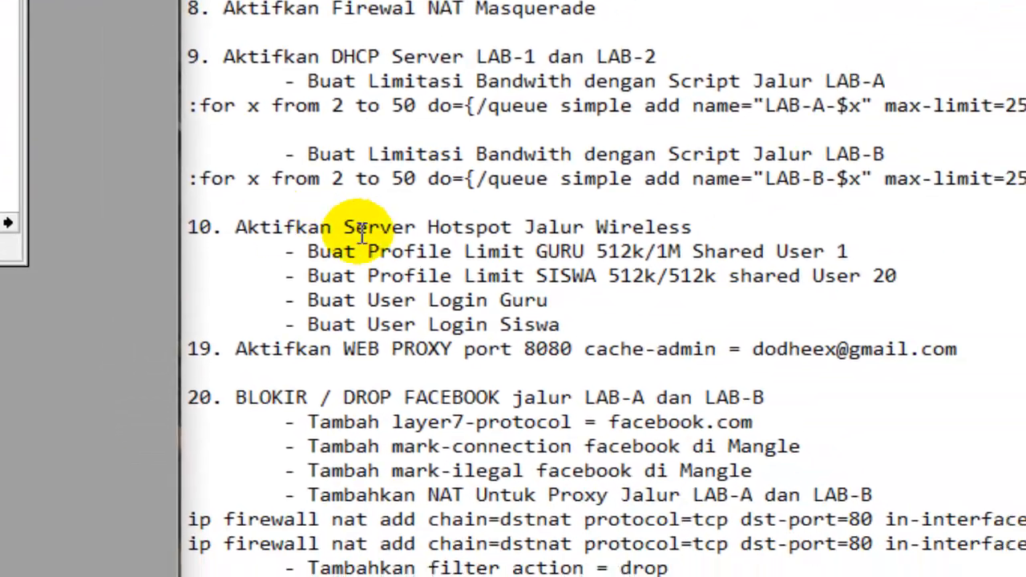
- Read the checklist's Guru and Siswa login items and the shared user limit for the SISWA profile
left_click(682, 340)
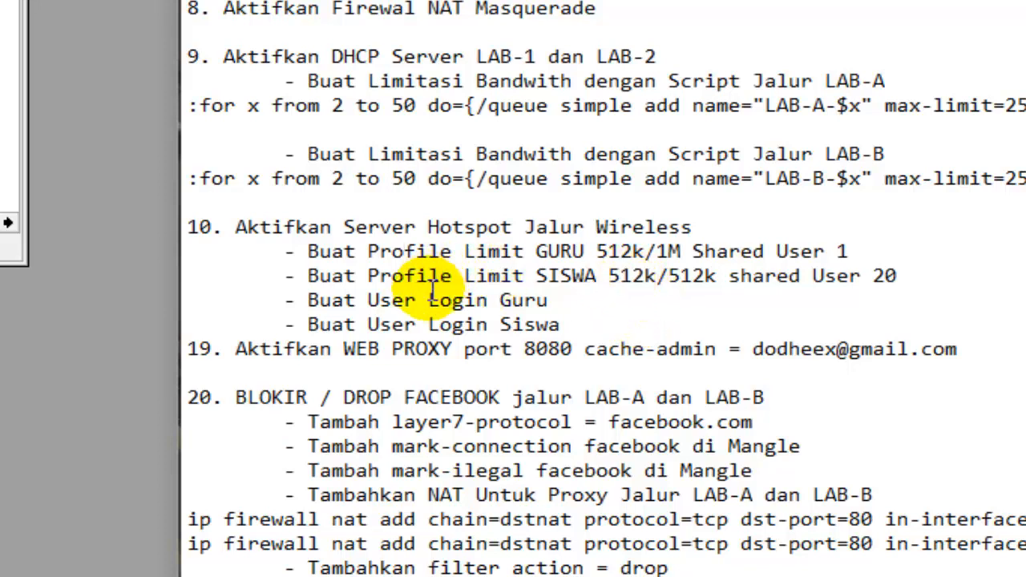
left_click_drag(382, 301, 548, 300)
left_click_drag(319, 325, 567, 313)
left_click(574, 329)
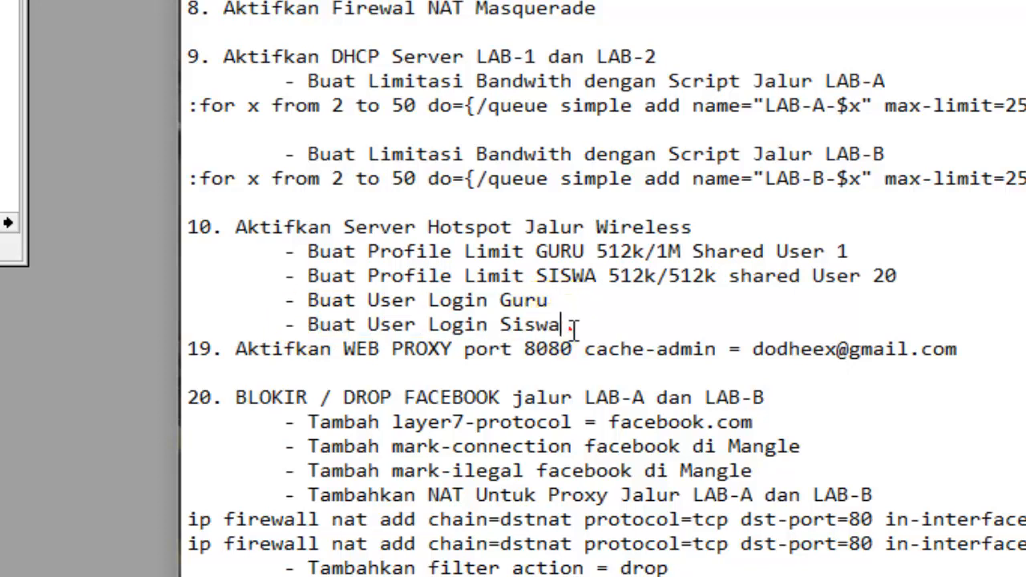
left_click_drag(566, 325, 501, 325)
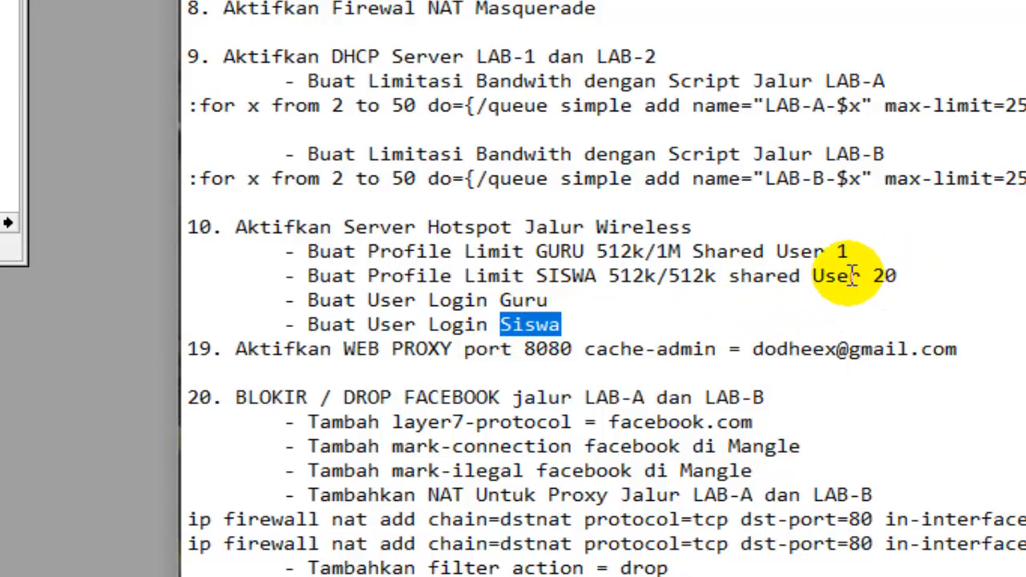
left_click_drag(866, 275, 883, 272)
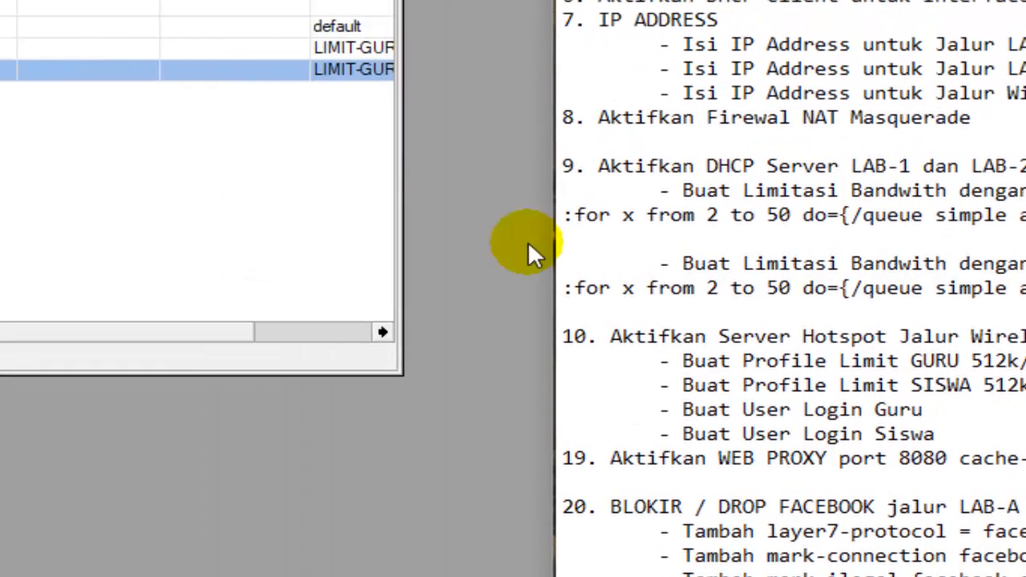
left_click(709, 282)
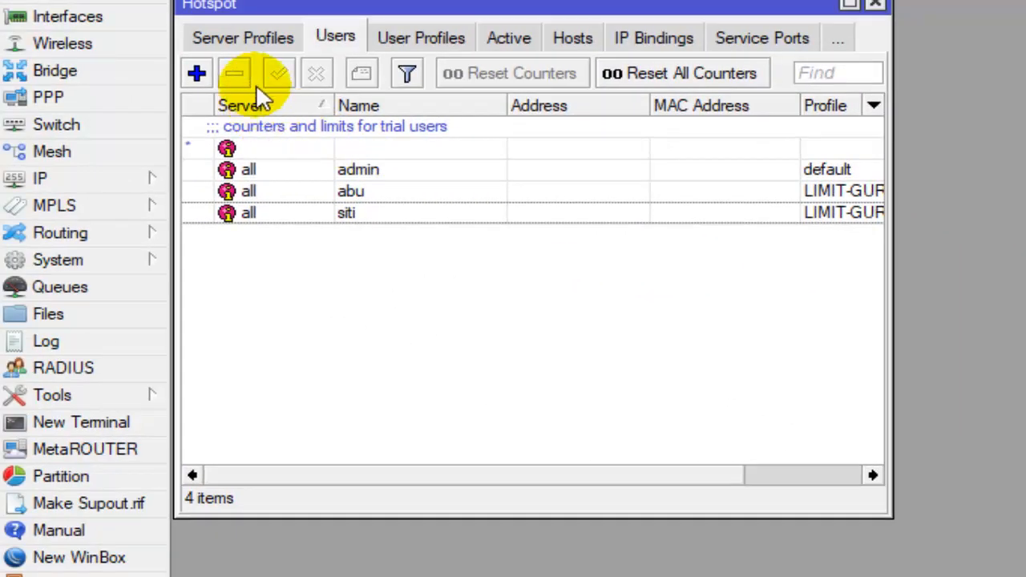
- Add a new hotspot user with the login name siswa and enter the user's password
left_click(197, 74)
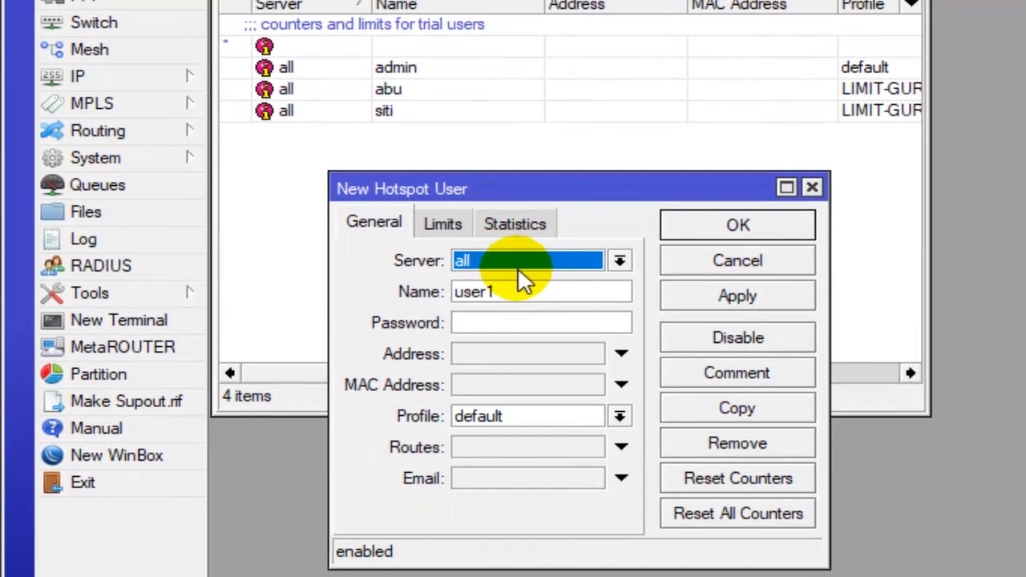
left_click(489, 394)
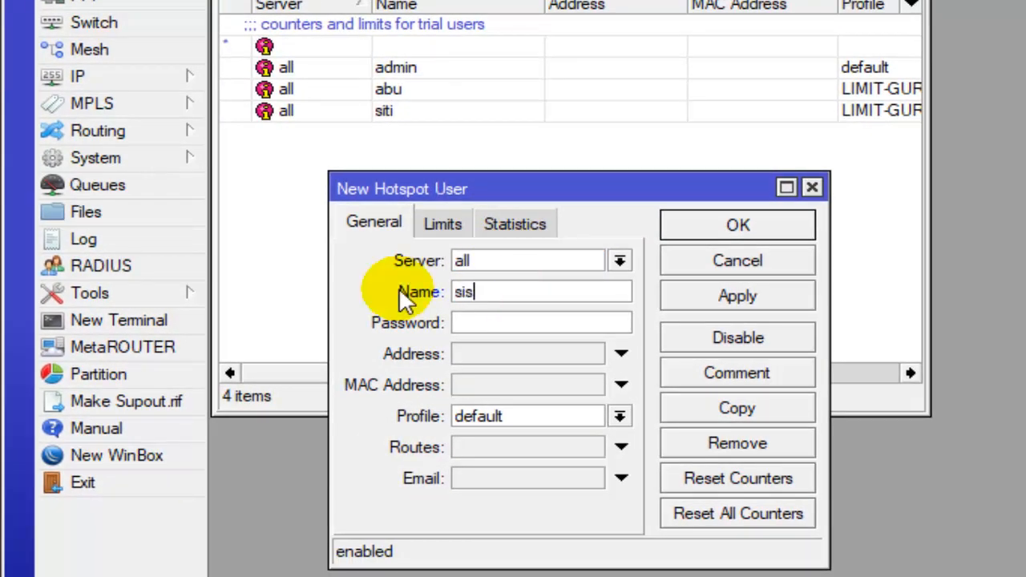
left_click(496, 323)
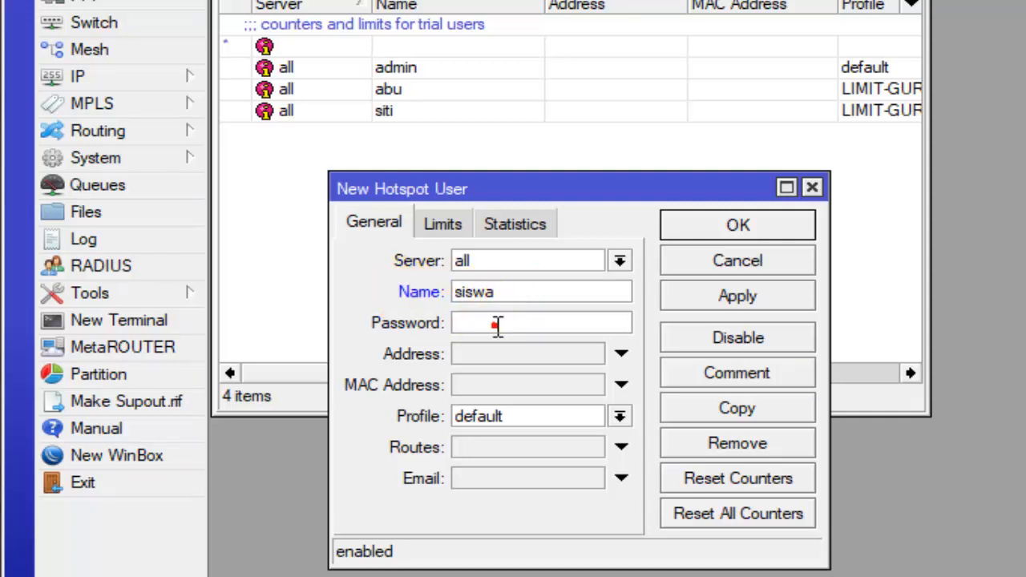
type("siswa")
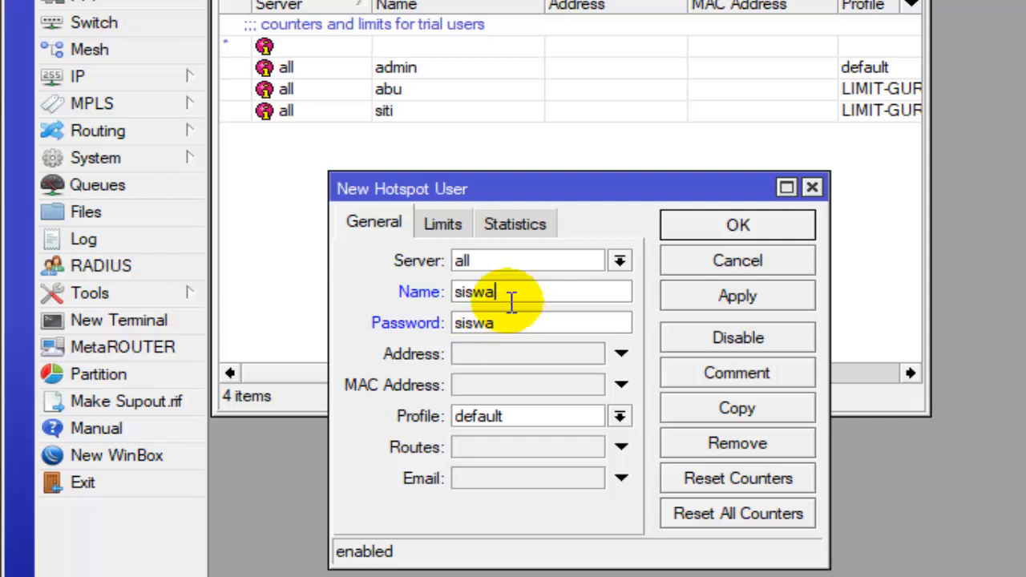
left_click(509, 319)
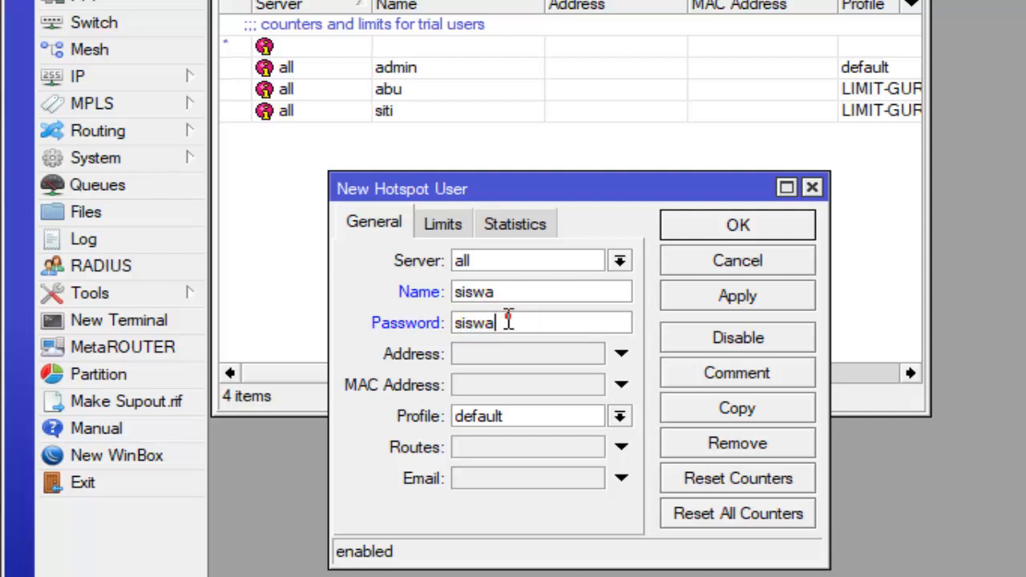
double_click(505, 319)
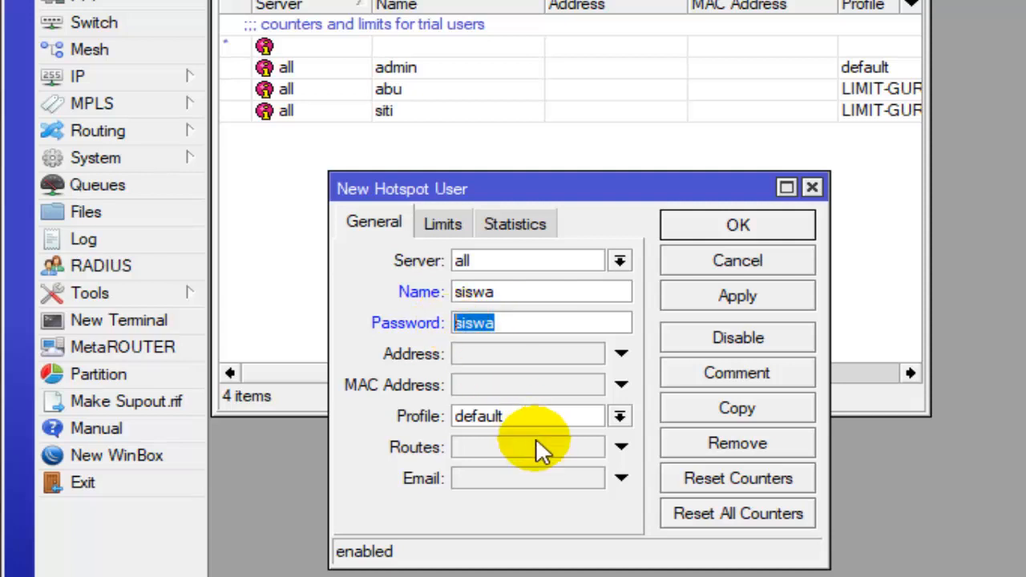
- Set the student user's profile to LIMIT-SISWA and save the user
left_click(568, 415)
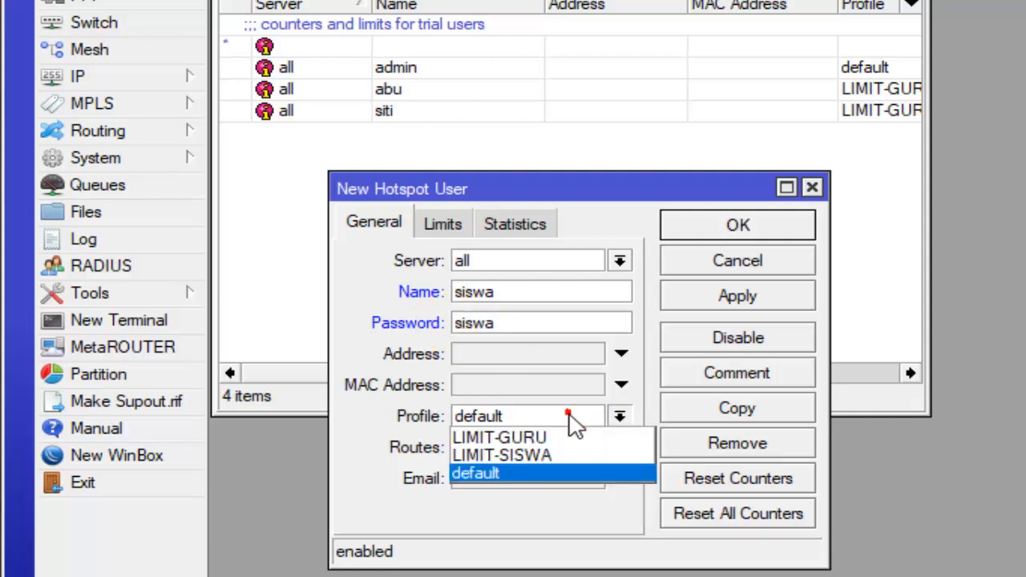
left_click(566, 454)
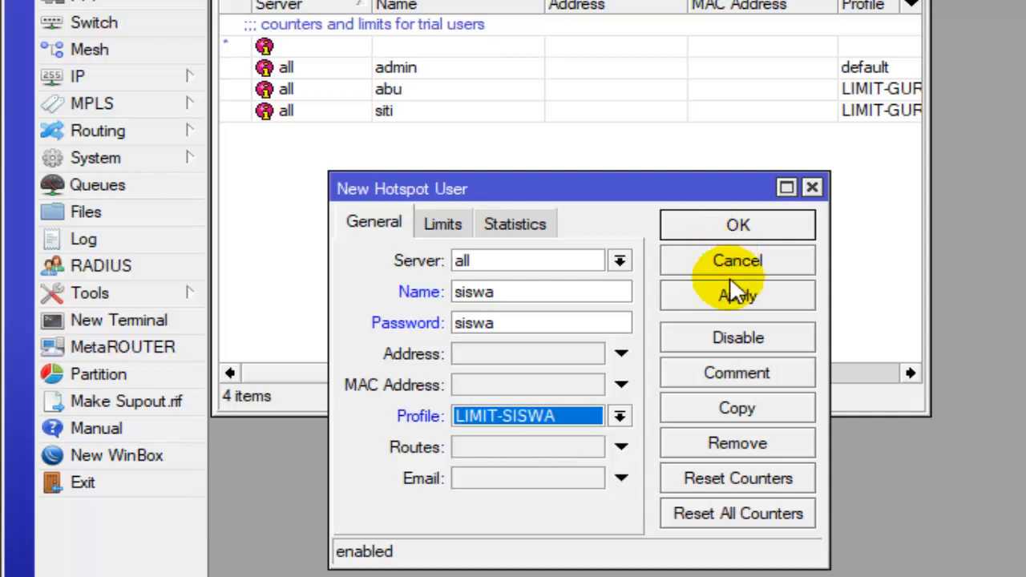
left_click(781, 231)
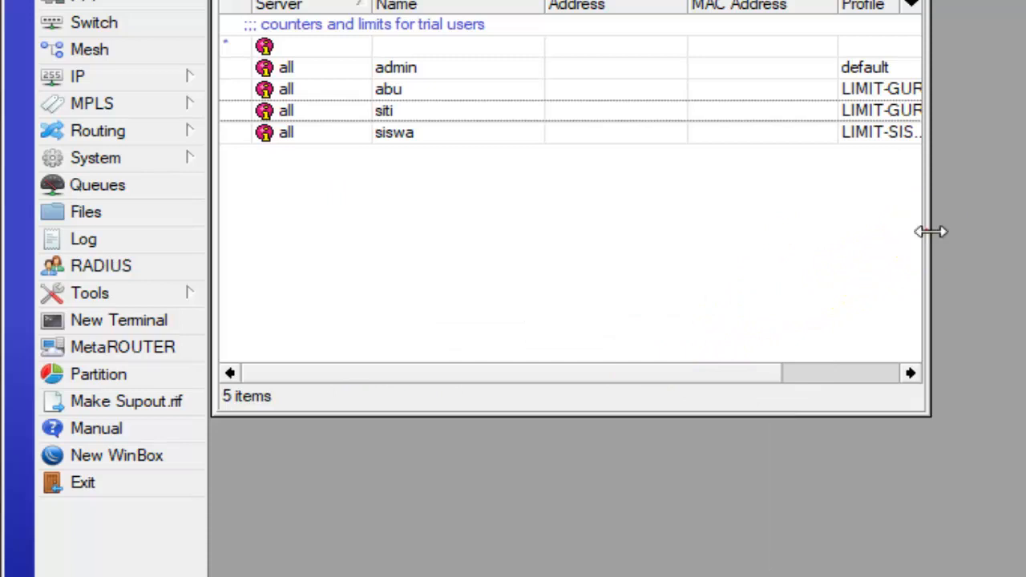
- Widen the Hotspot window and its Profile column to show the full profile names of the users
left_click_drag(930, 232, 992, 232)
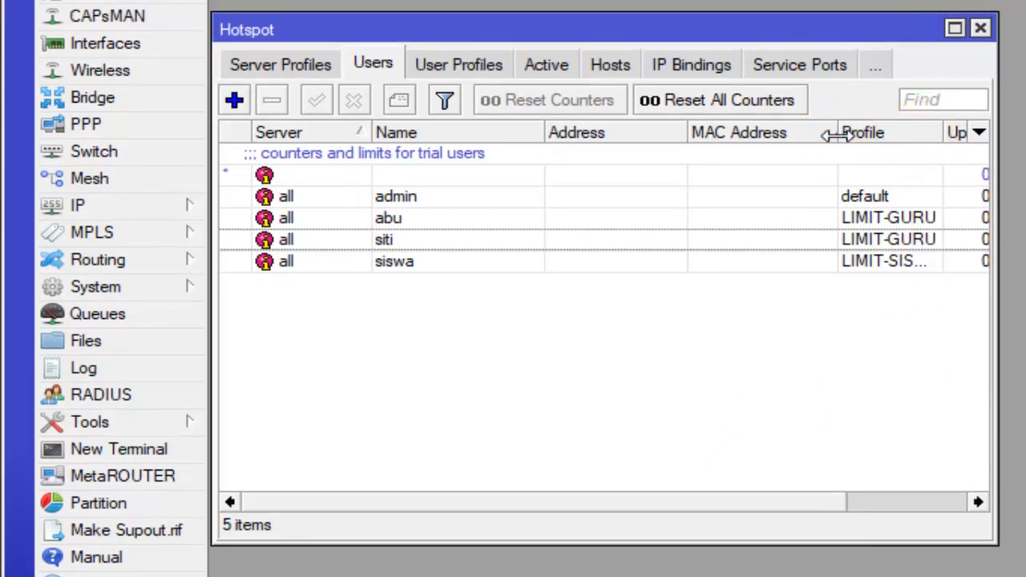
left_click_drag(834, 134, 801, 138)
left_click_drag(902, 129, 914, 130)
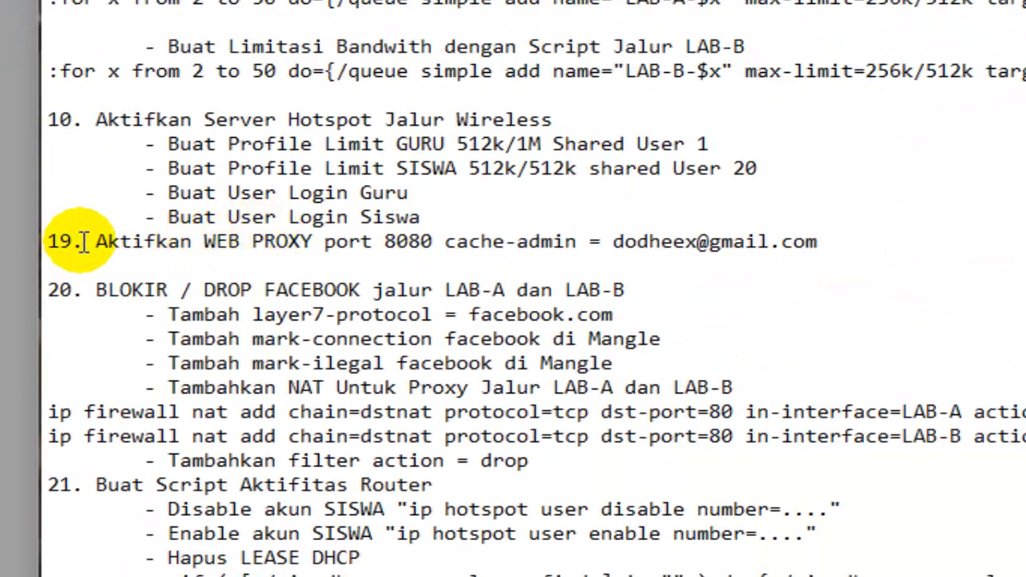
- Read the checklist's web proxy item with its port and cache-admin values, and view the network topology slide
left_click_drag(91, 240, 826, 247)
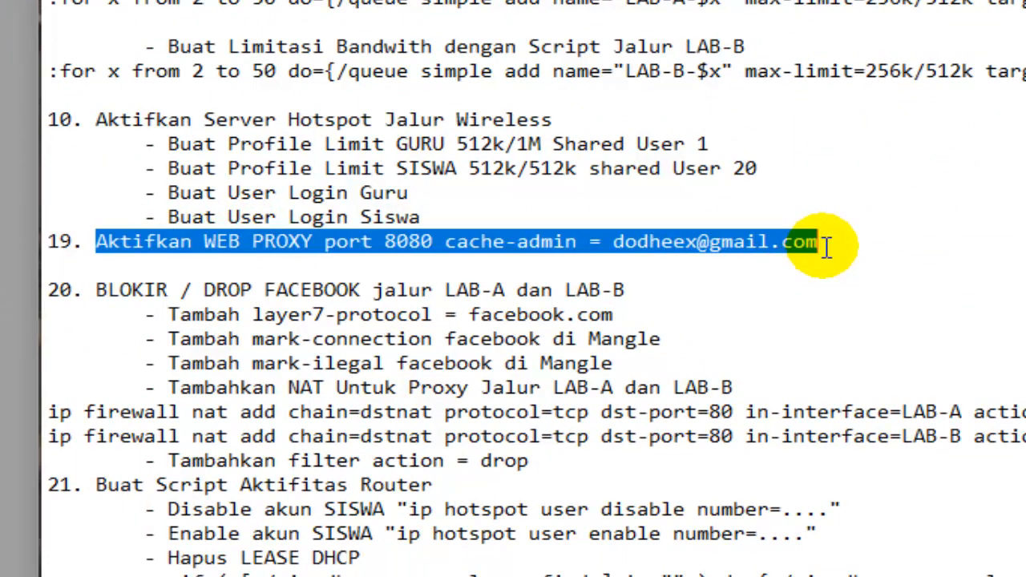
left_click(605, 241)
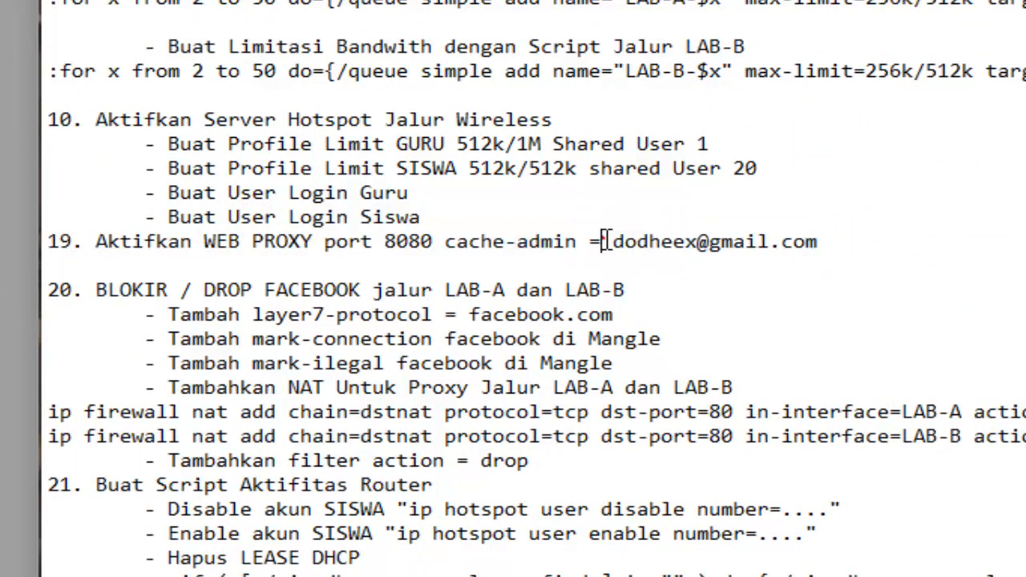
left_click_drag(616, 241, 817, 232)
left_click(709, 241)
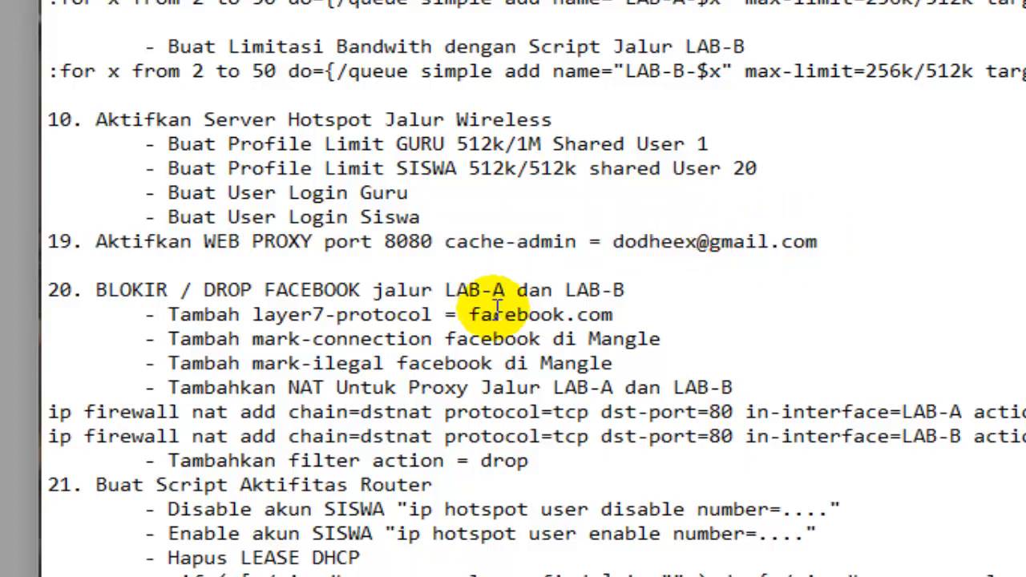
left_click(206, 240)
left_click_drag(206, 241, 500, 247)
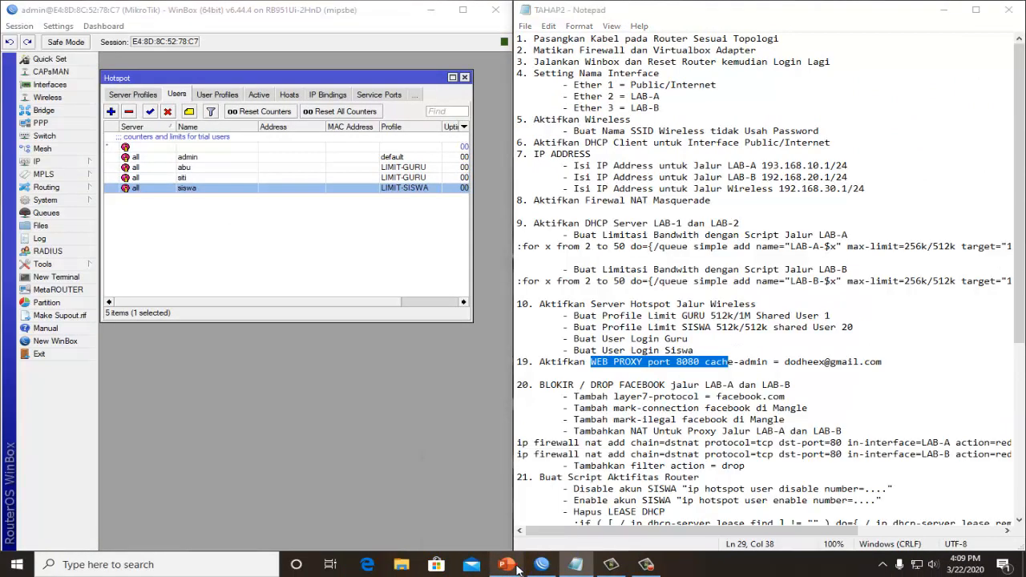
left_click(514, 565)
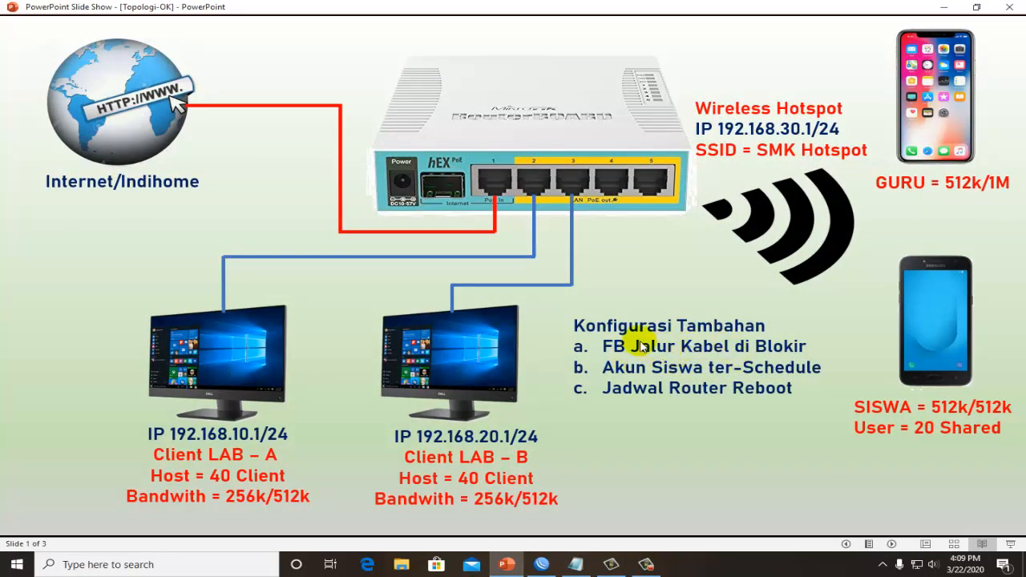
left_click(948, 8)
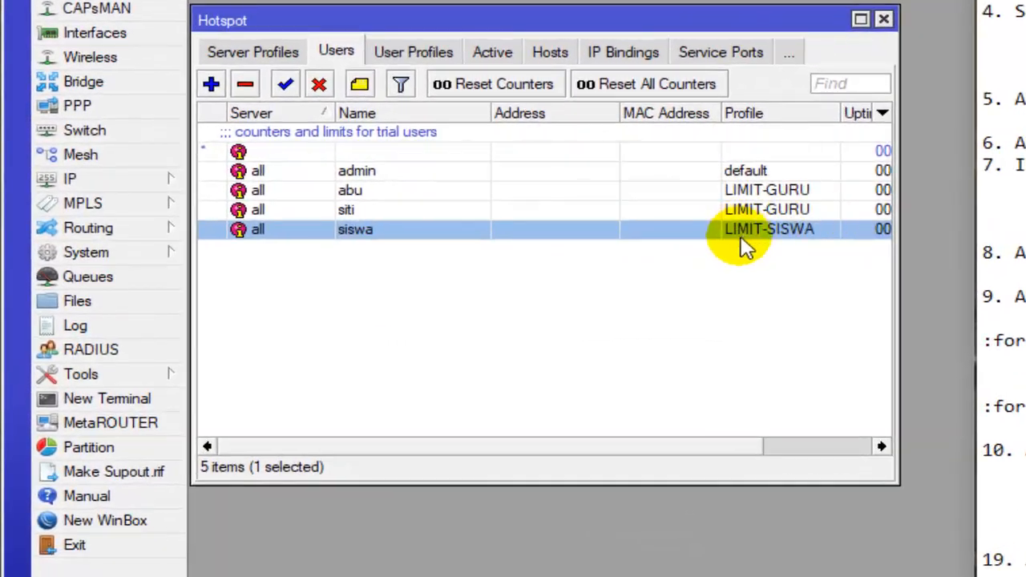
- Close the Hotspot window and enable the web proxy in the Web Proxy settings
left_click(724, 254)
left_click(884, 19)
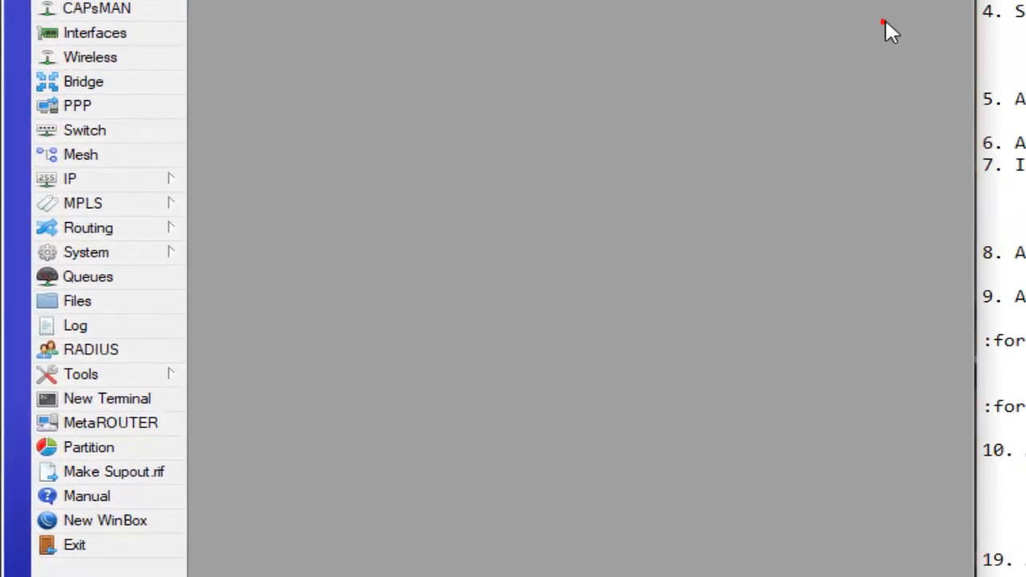
left_click(121, 180)
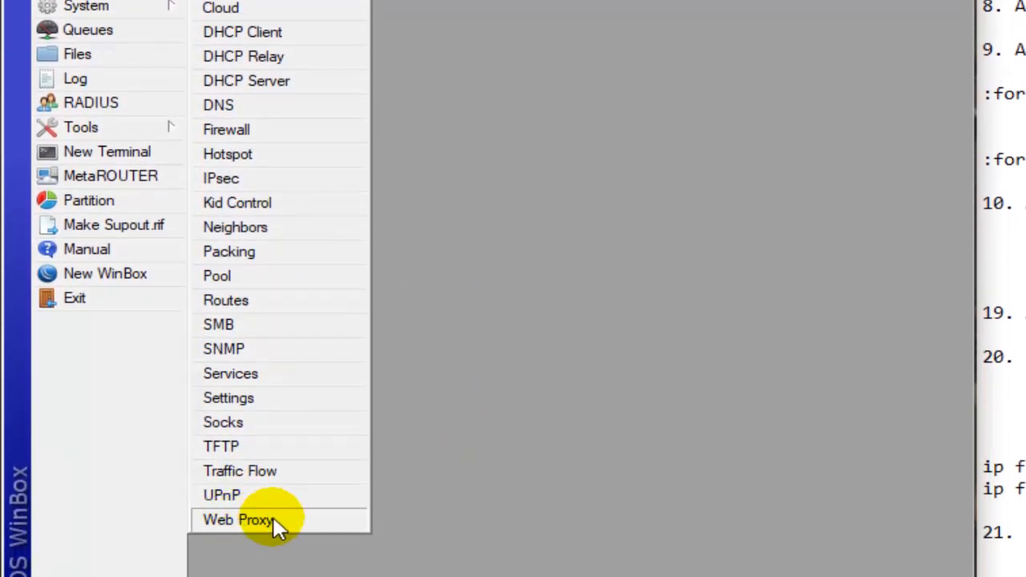
left_click(272, 521)
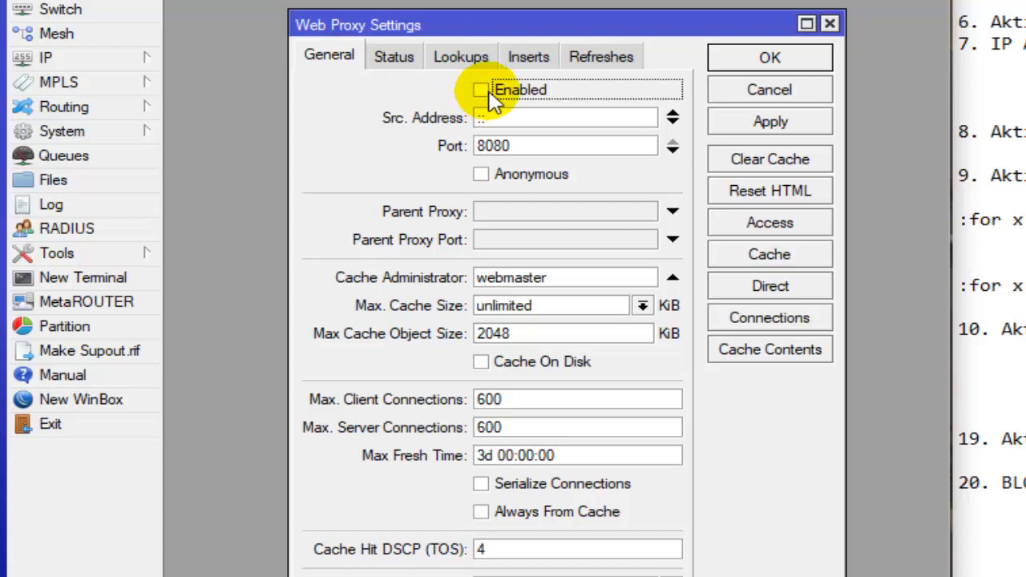
left_click(482, 91)
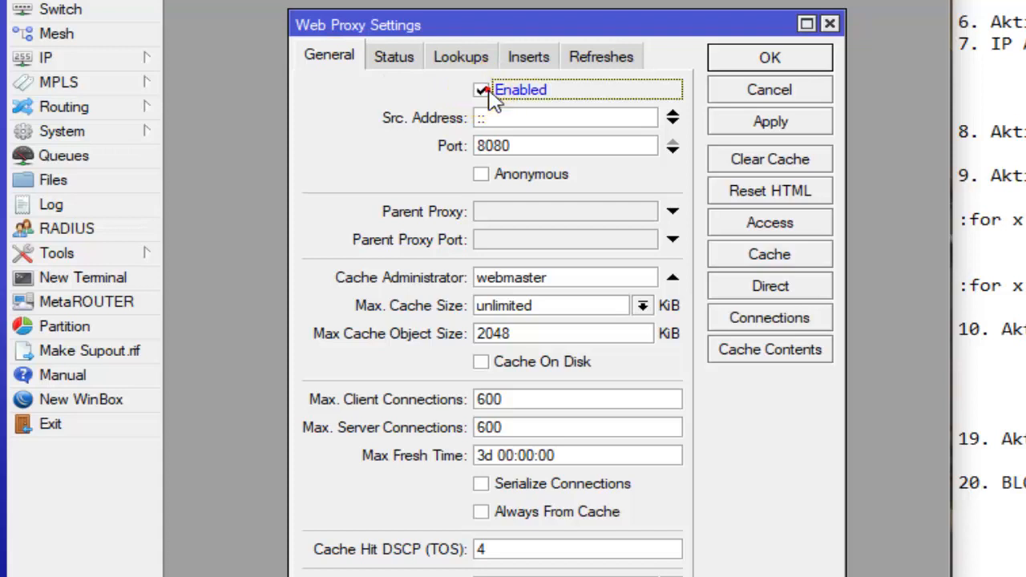
- Set the web proxy's cache administrator to the checklist's e-mail address, turn on Cache On Disk and save the settings
left_click_drag(569, 277, 477, 282)
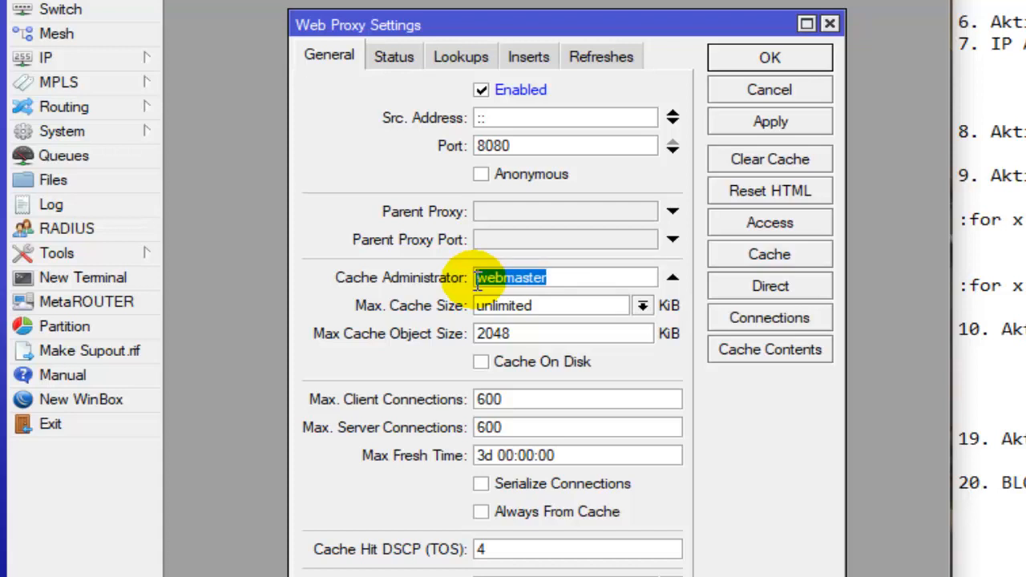
type("bod")
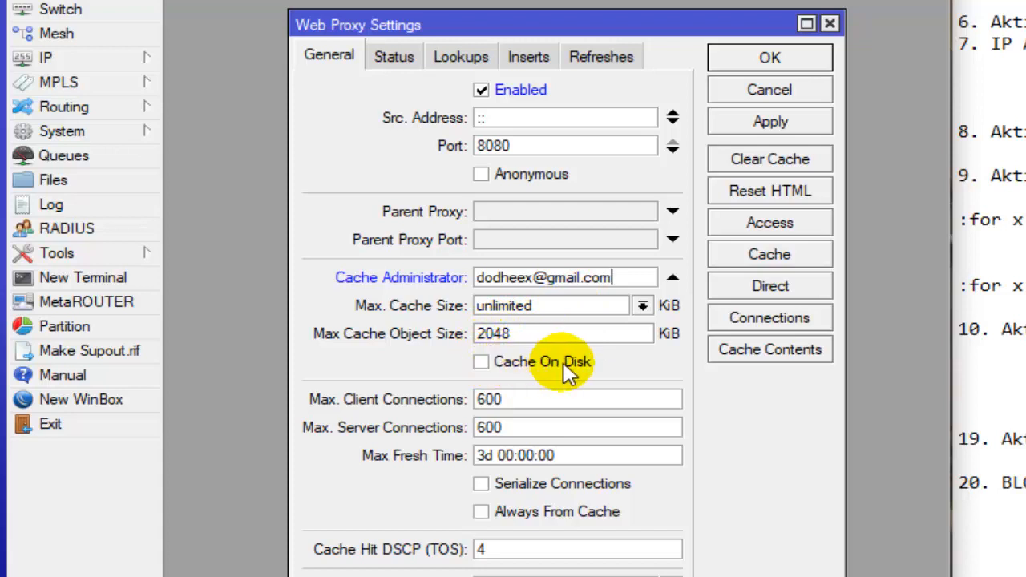
left_click(483, 363)
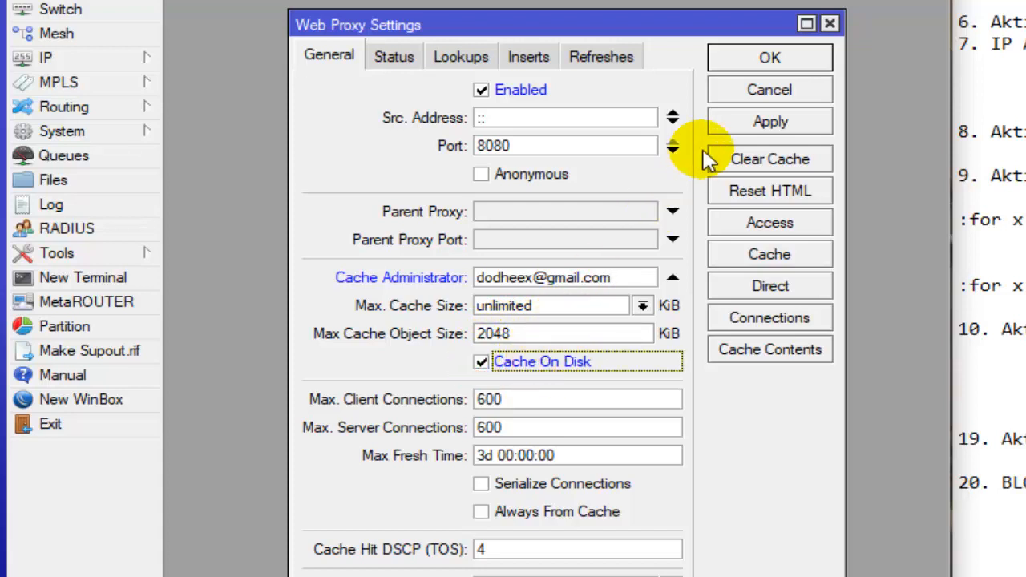
left_click(768, 65)
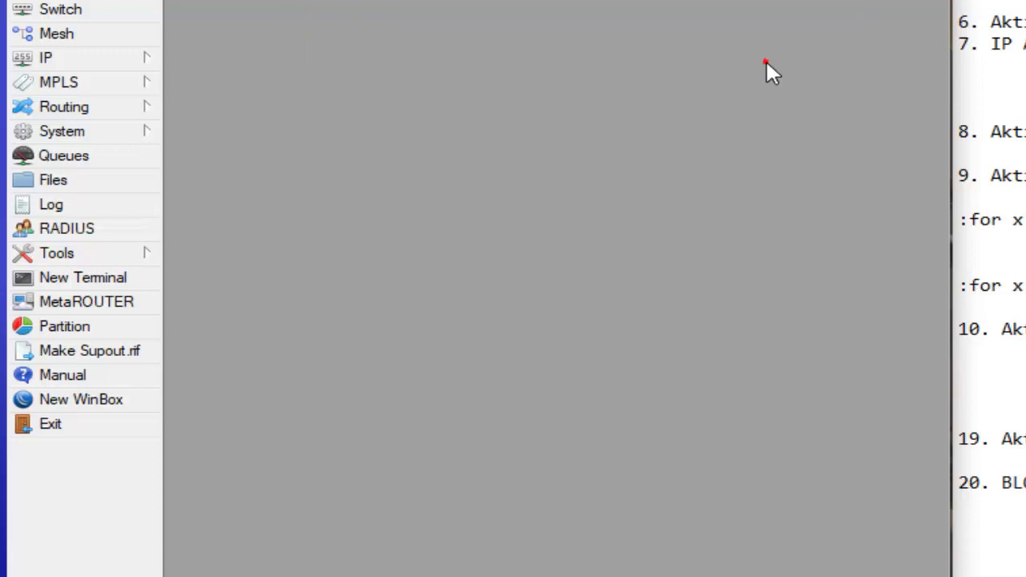
left_click(766, 59)
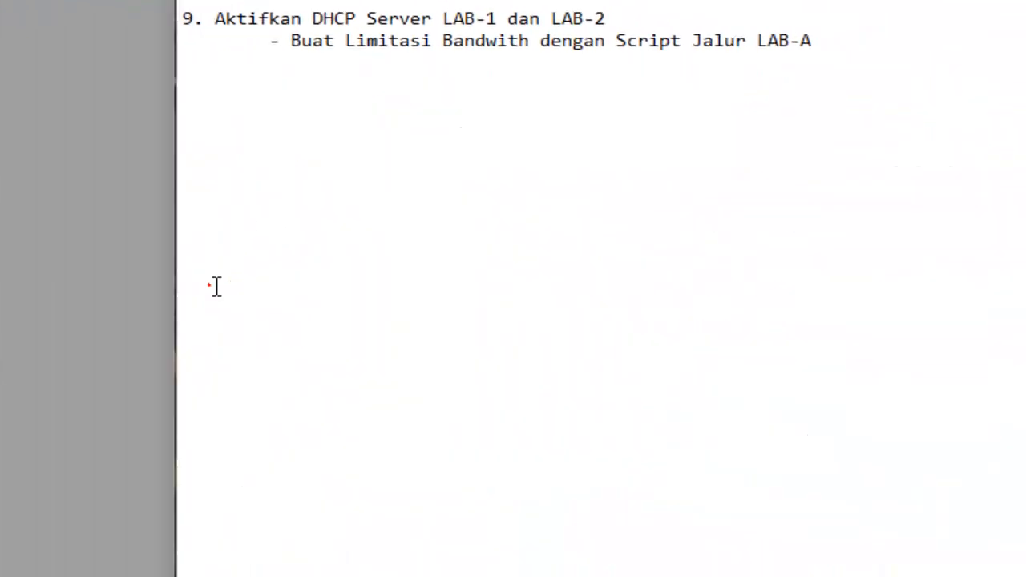
- Read the checklist's item on blocking Facebook for LAB-A and LAB-B, including its layer7-protocol entry
left_click_drag(570, 366, 682, 367)
left_click(346, 264)
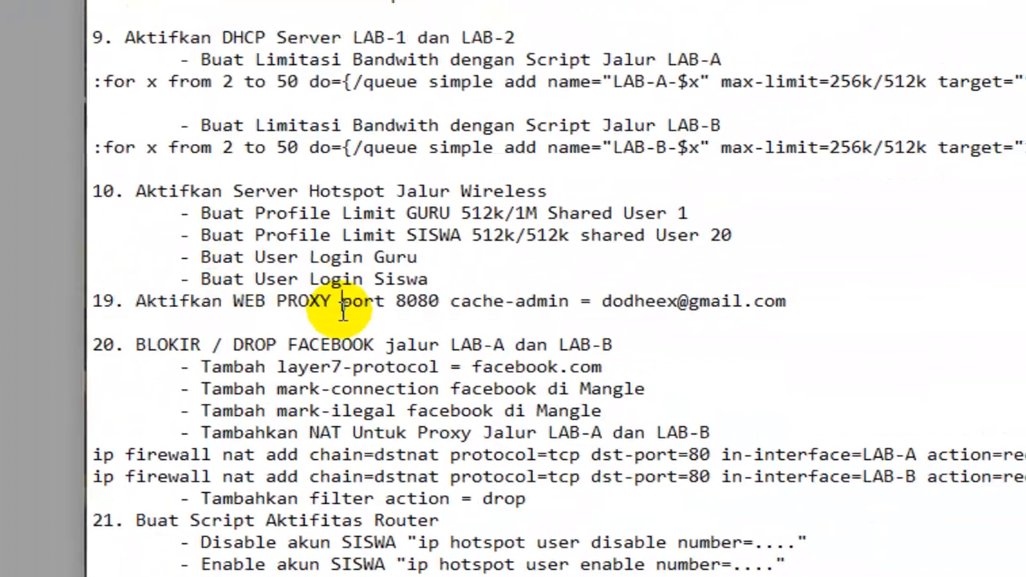
scroll(347, 335, "down", 2)
scroll(346, 335, "down", 1)
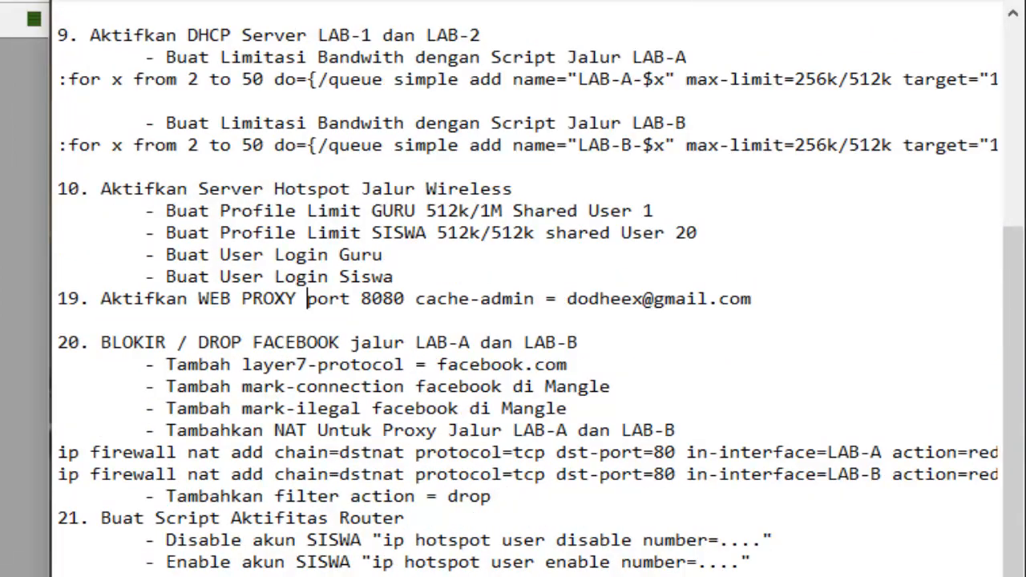
left_click_drag(53, 335, 577, 345)
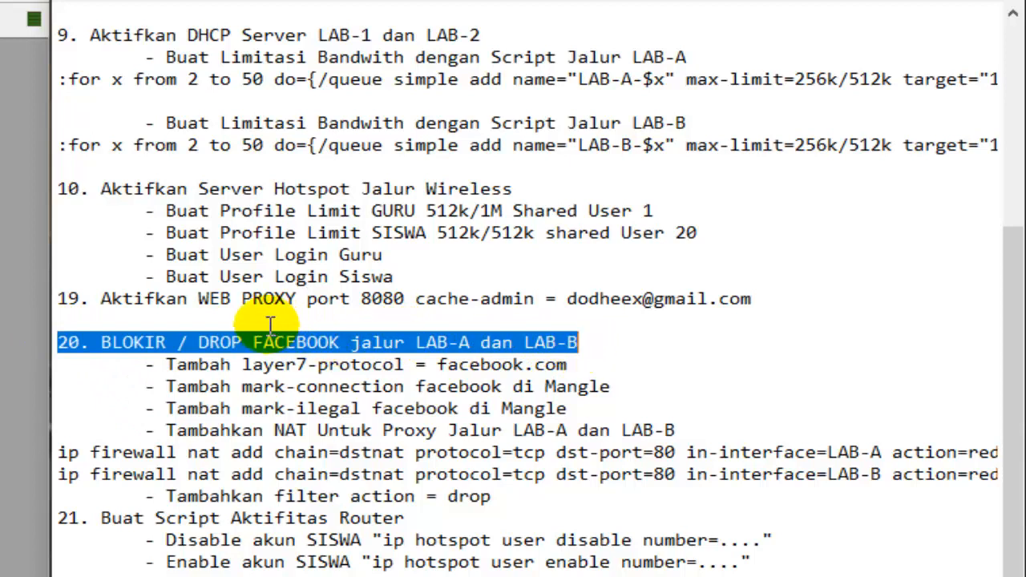
left_click(427, 342)
left_click_drag(165, 367, 571, 369)
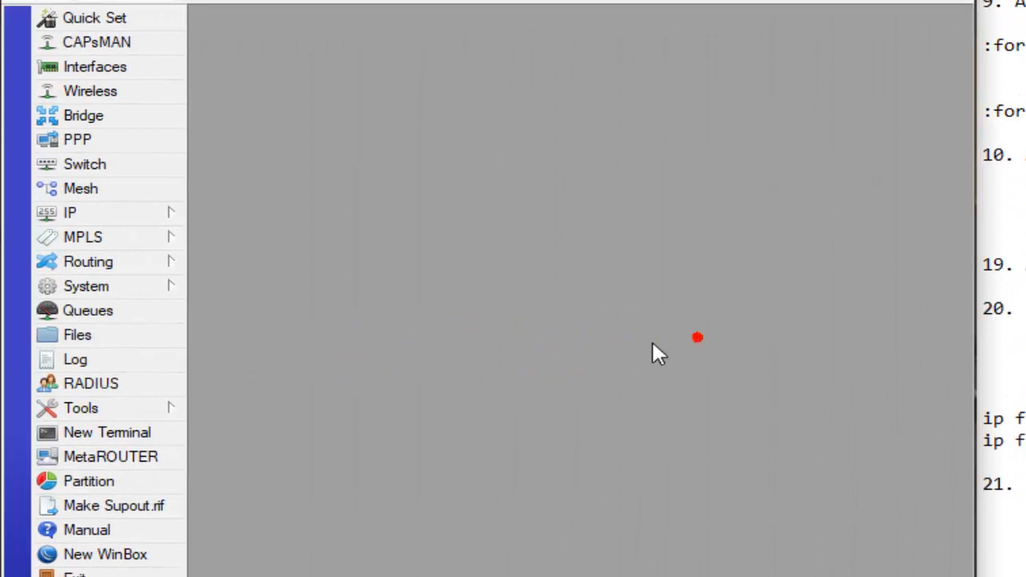
- Add a firewall Layer7 protocol named facebook with the regexp facebook.com and save it
left_click(127, 215)
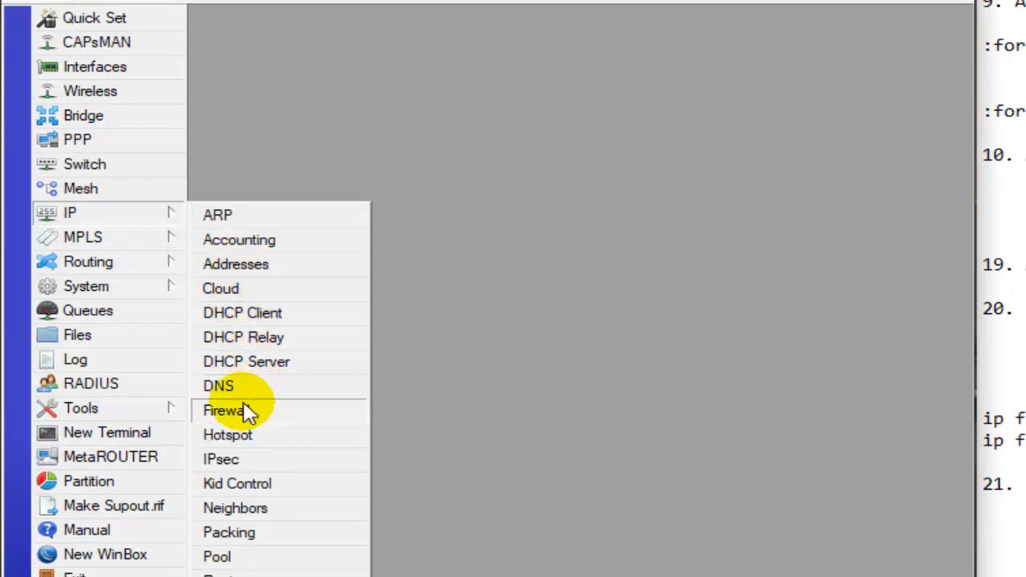
left_click(301, 417)
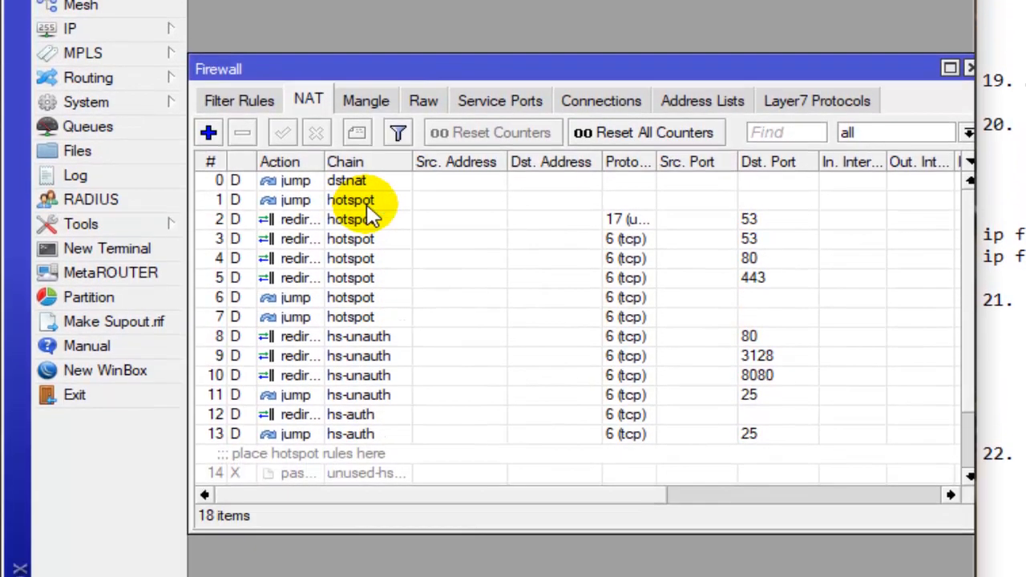
left_click(810, 103)
left_click(813, 99)
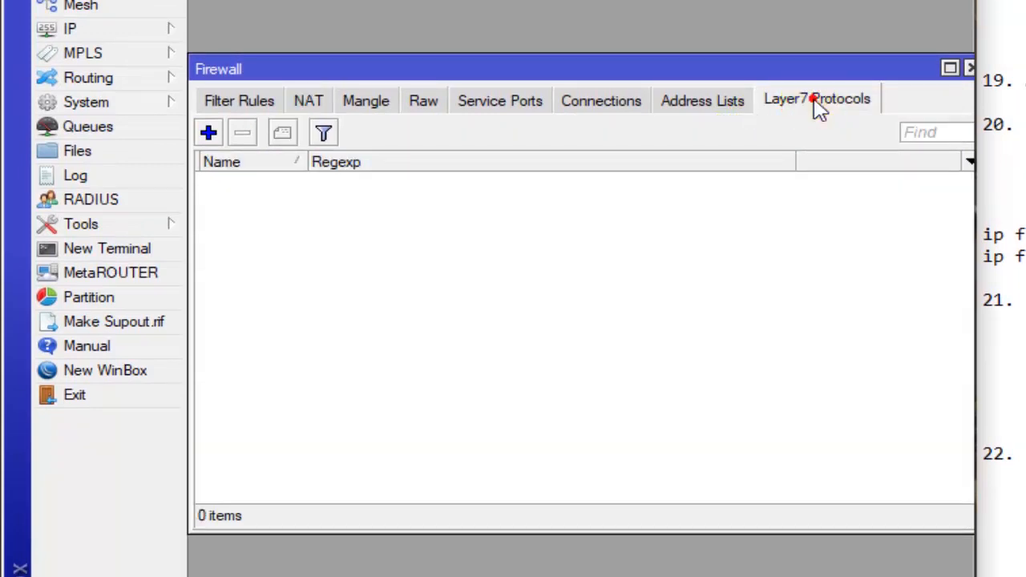
left_click(208, 133)
left_click(443, 206)
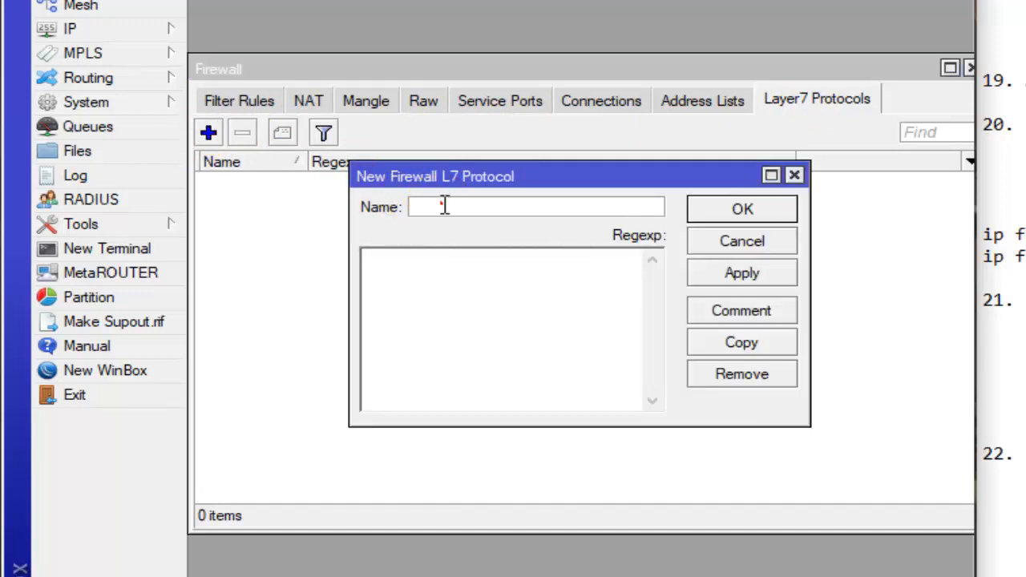
type("facebook")
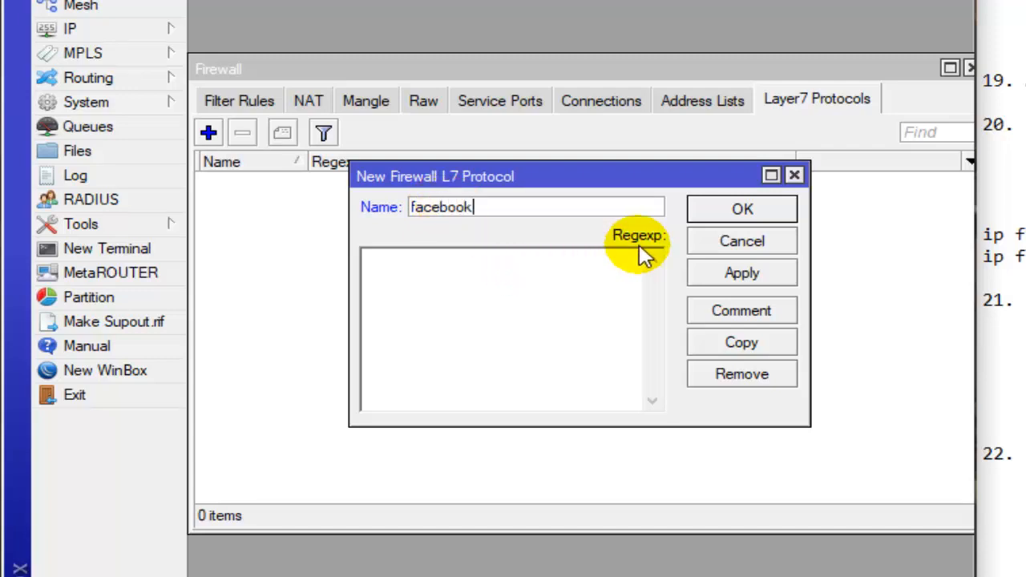
left_click(582, 270)
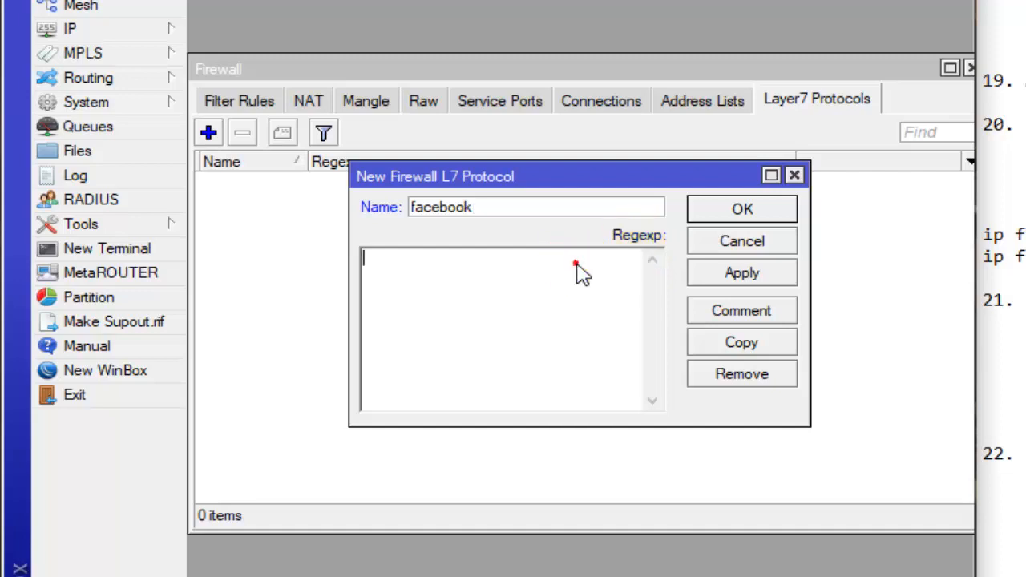
type("facebook.com")
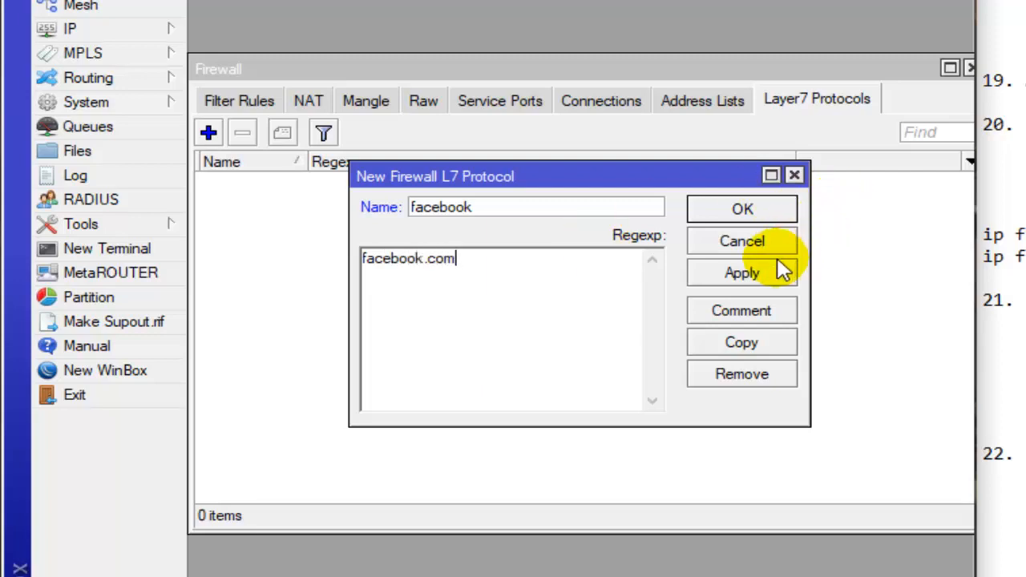
left_click(775, 215)
left_click(626, 181)
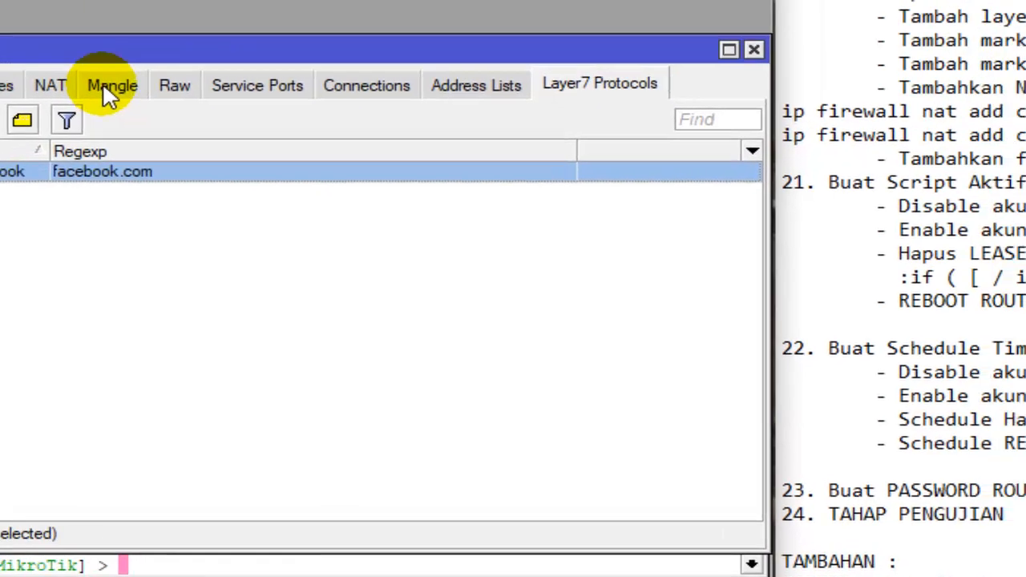
- Check the checklist's mark-connection item, then start a new firewall mangle rule with its chain set to forward
left_click(391, 63)
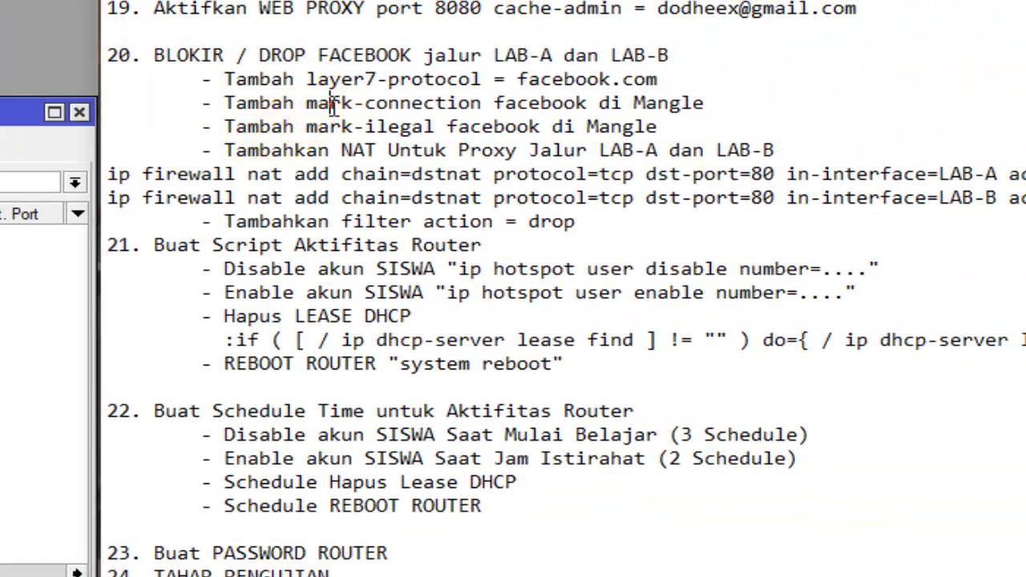
left_click_drag(321, 103, 677, 95)
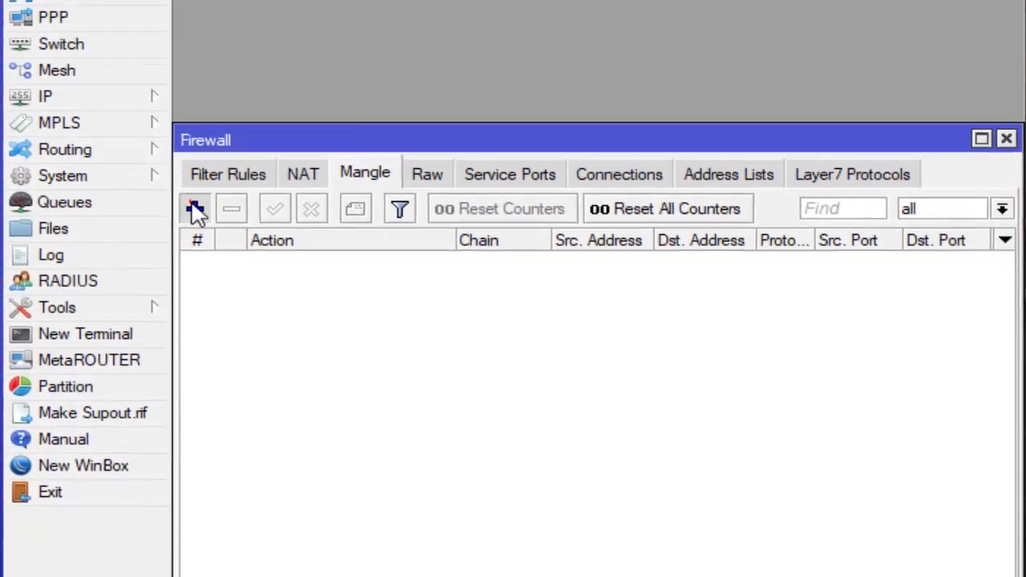
left_click(189, 98)
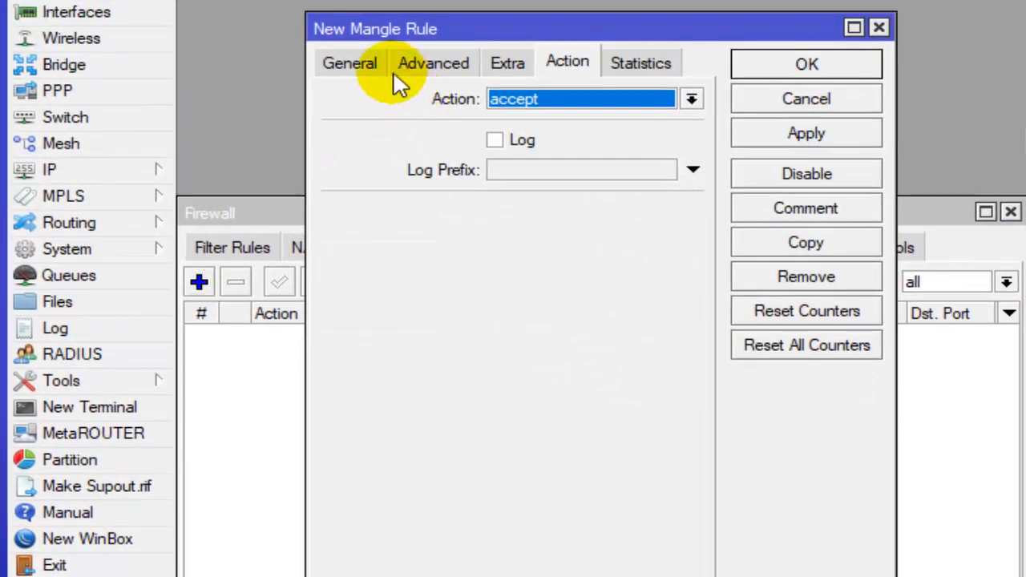
left_click(362, 66)
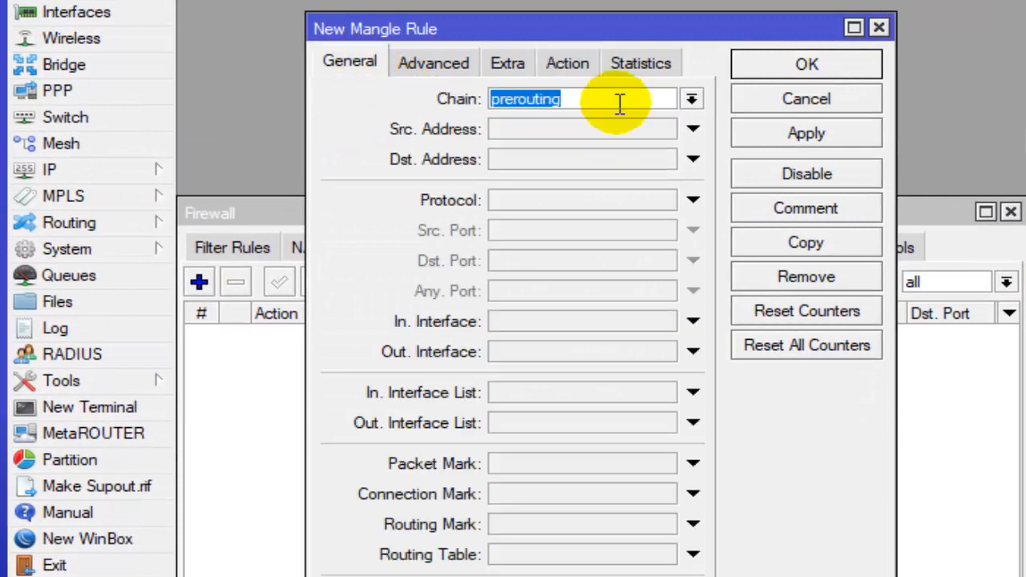
left_click(691, 98)
left_click(664, 137)
left_click(691, 99)
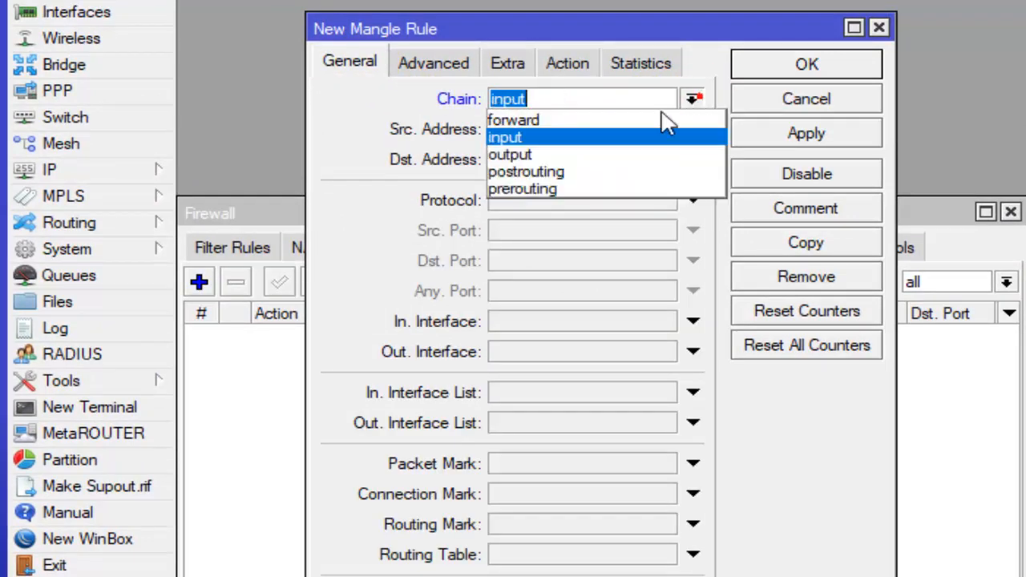
left_click(665, 119)
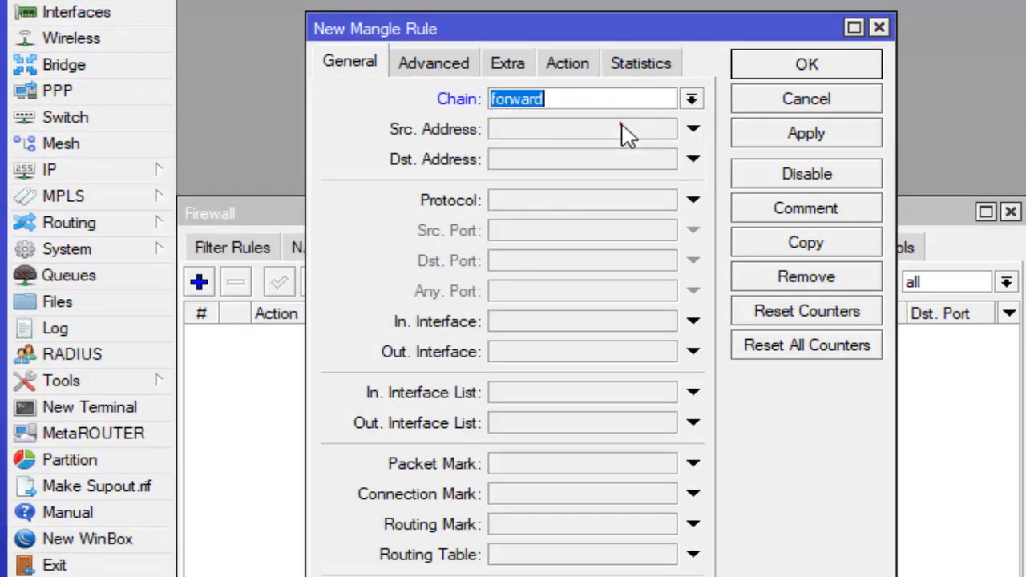
- Match the mangle rule to Layer7 protocol facebook, set its action to mark connection with new connection mark mark-ilegal, and save it
left_click(440, 57)
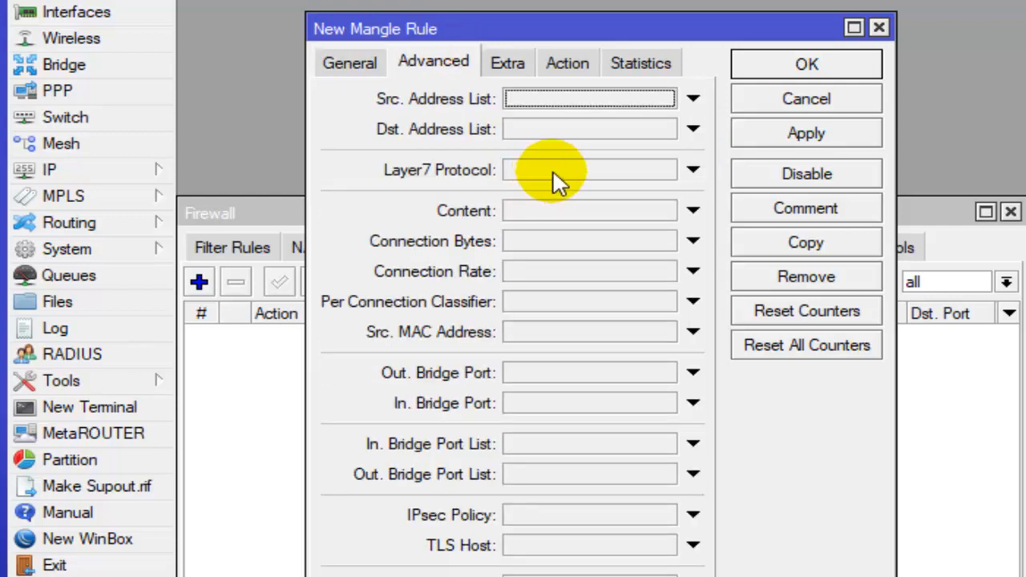
left_click(584, 172)
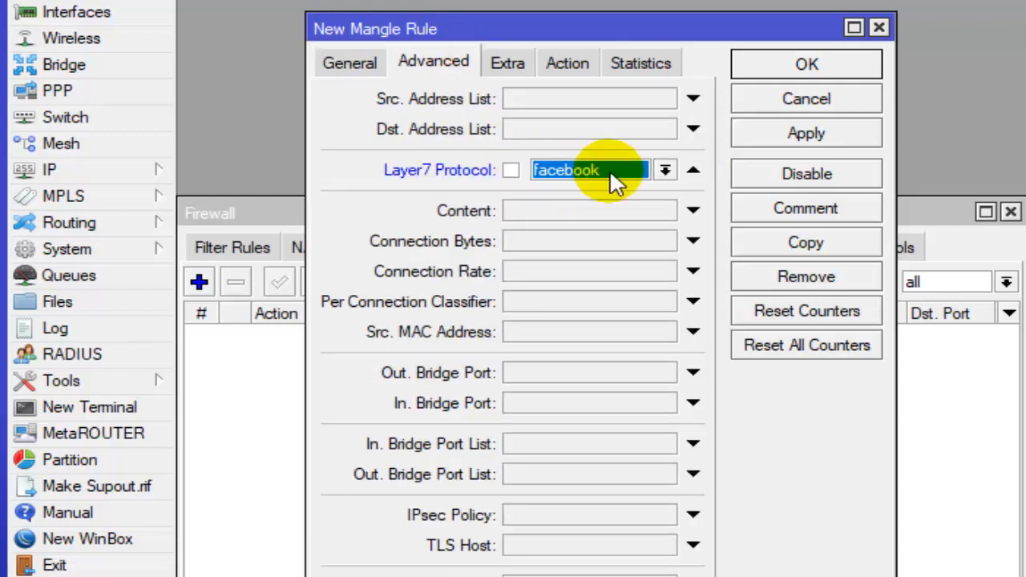
left_click(571, 61)
left_click(615, 102)
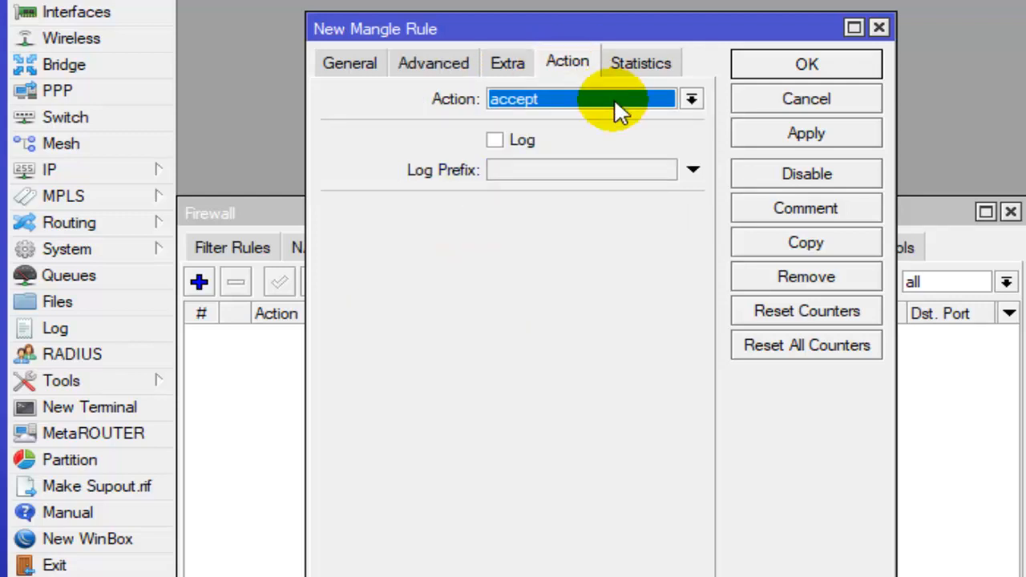
left_click(657, 96)
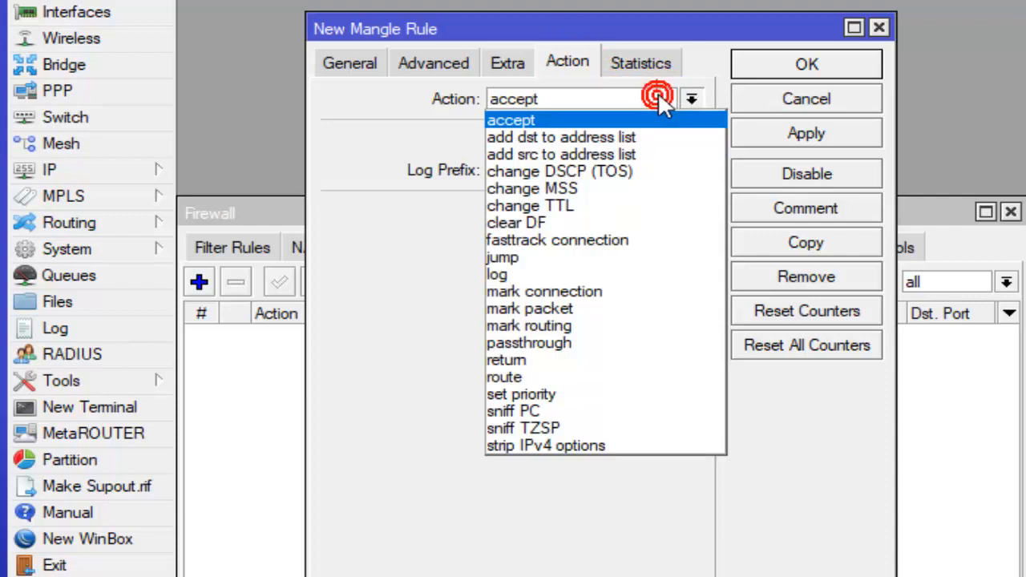
left_click(575, 293)
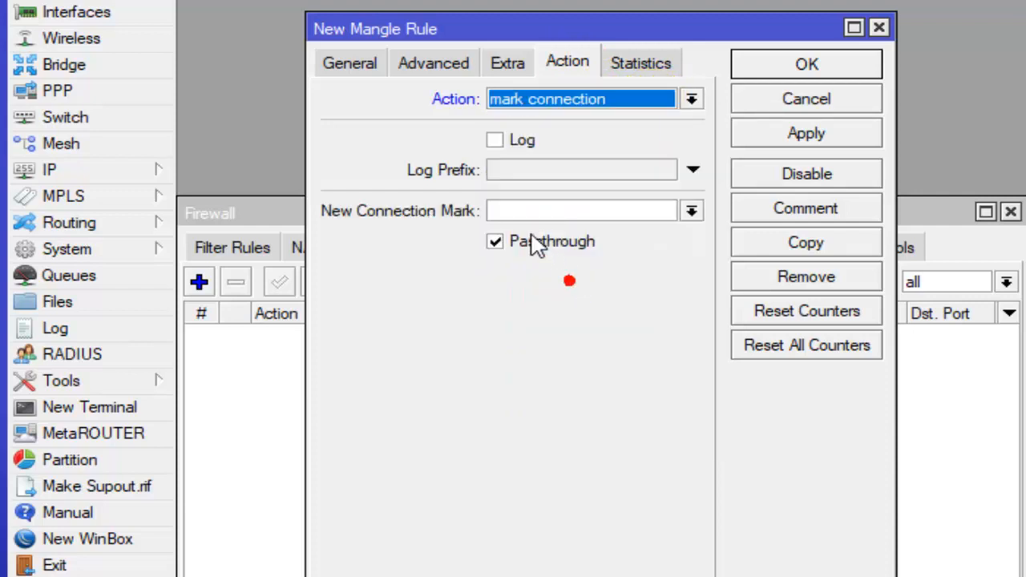
left_click(504, 211)
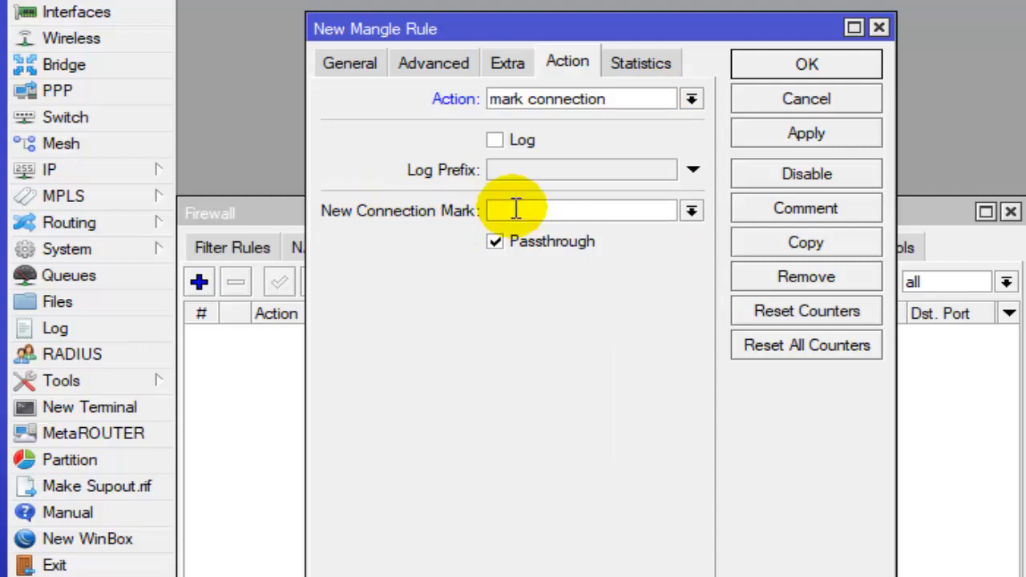
type("mark-")
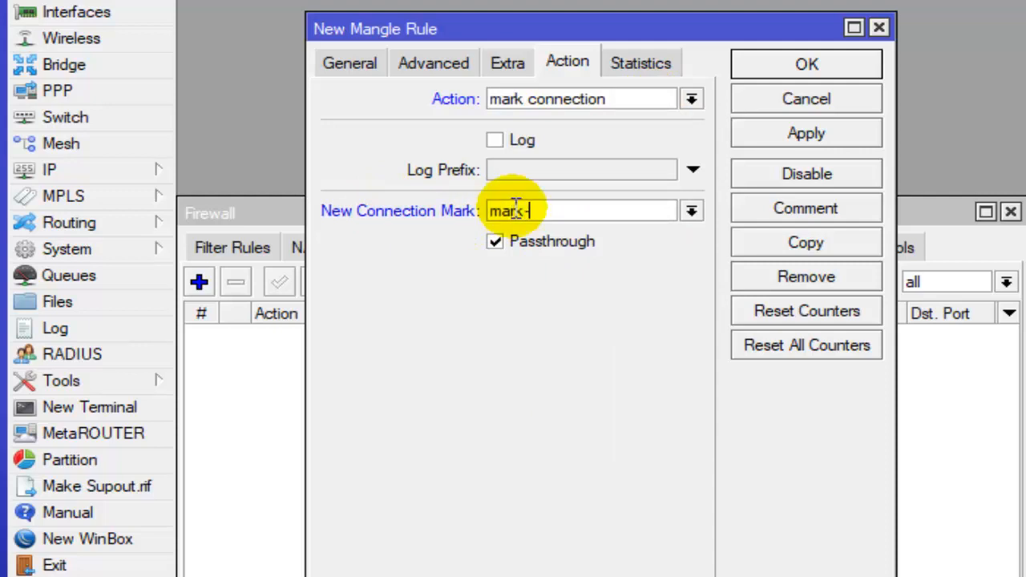
type("ilegal")
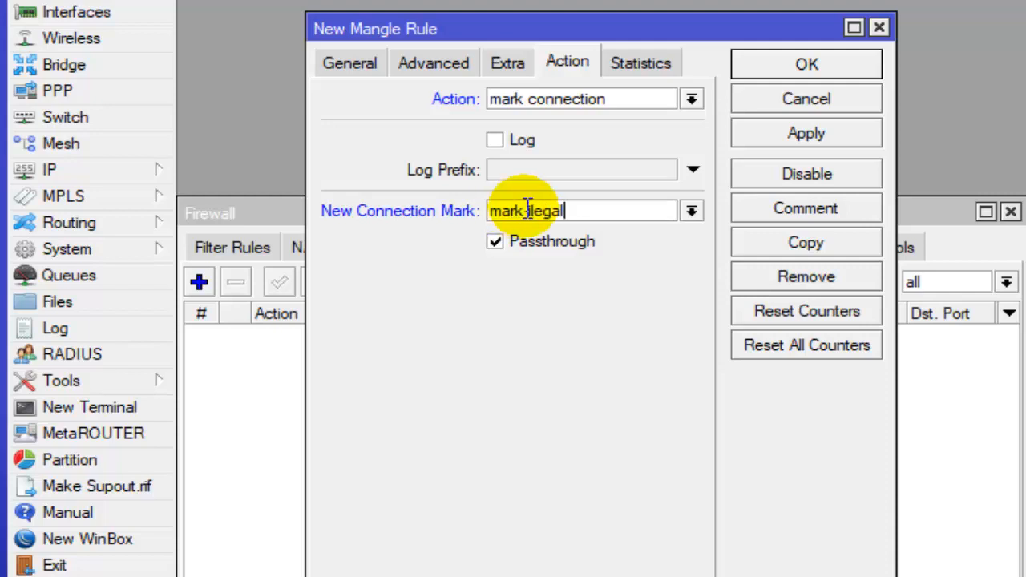
left_click(833, 69)
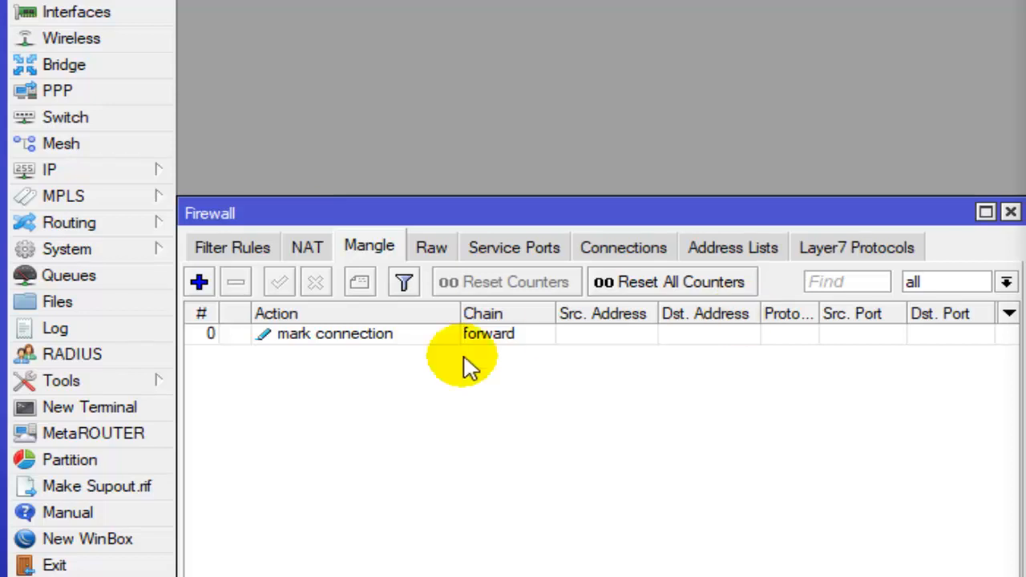
- Start another mangle rule with chain forward that matches connection mark mark-ilegal
left_click(199, 282)
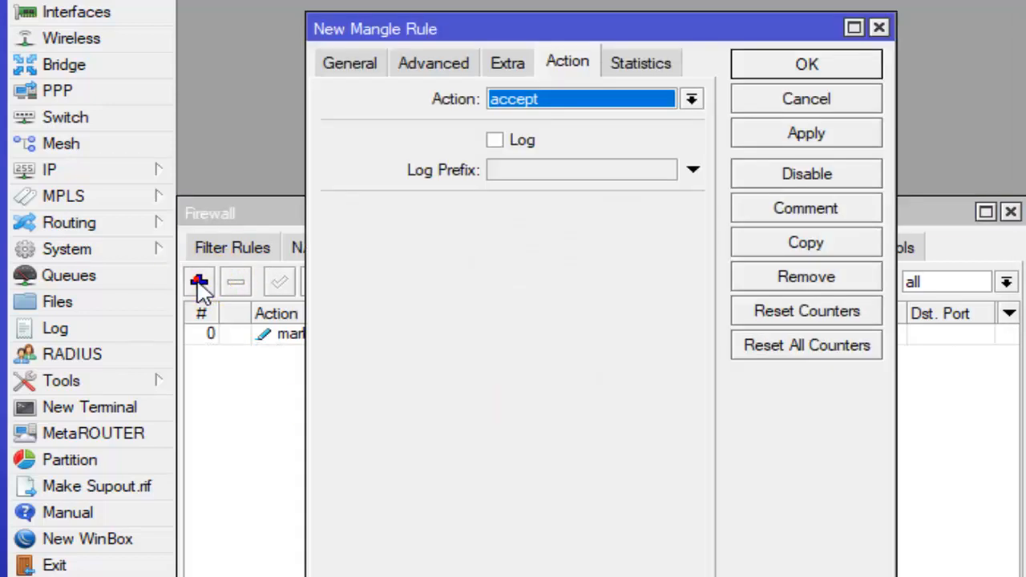
left_click(349, 63)
left_click(691, 100)
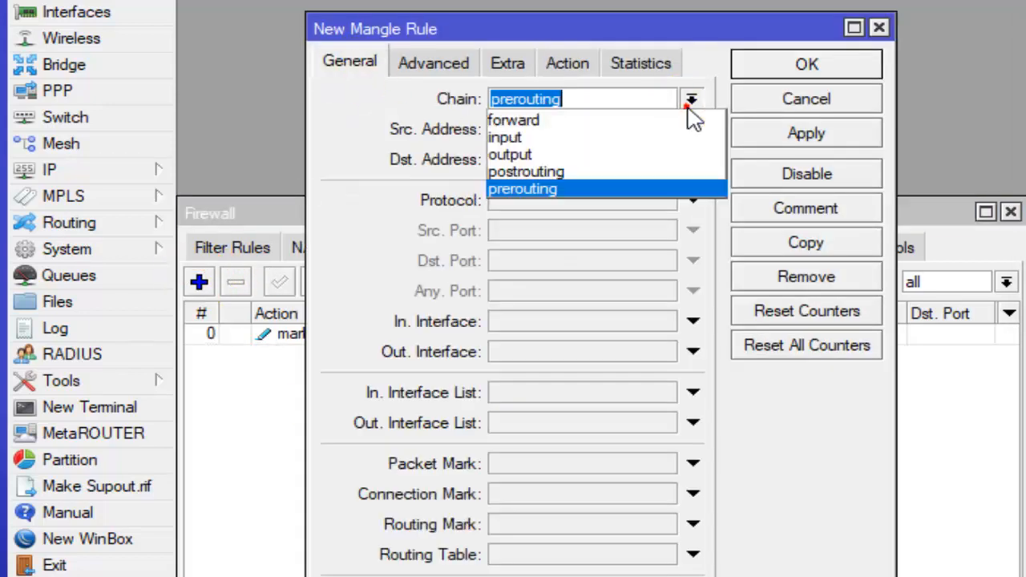
left_click(641, 120)
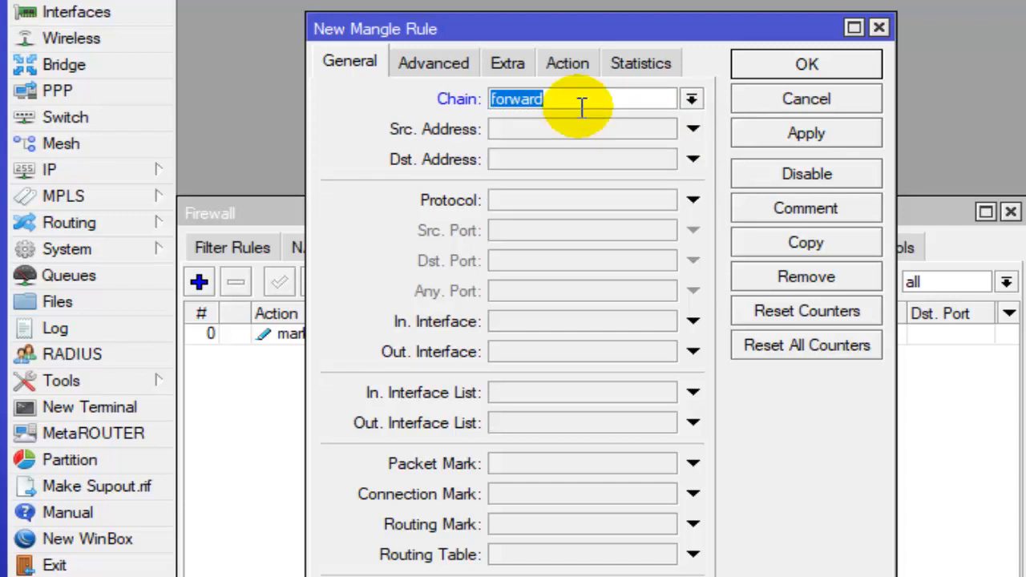
left_click(523, 496)
left_click(664, 496)
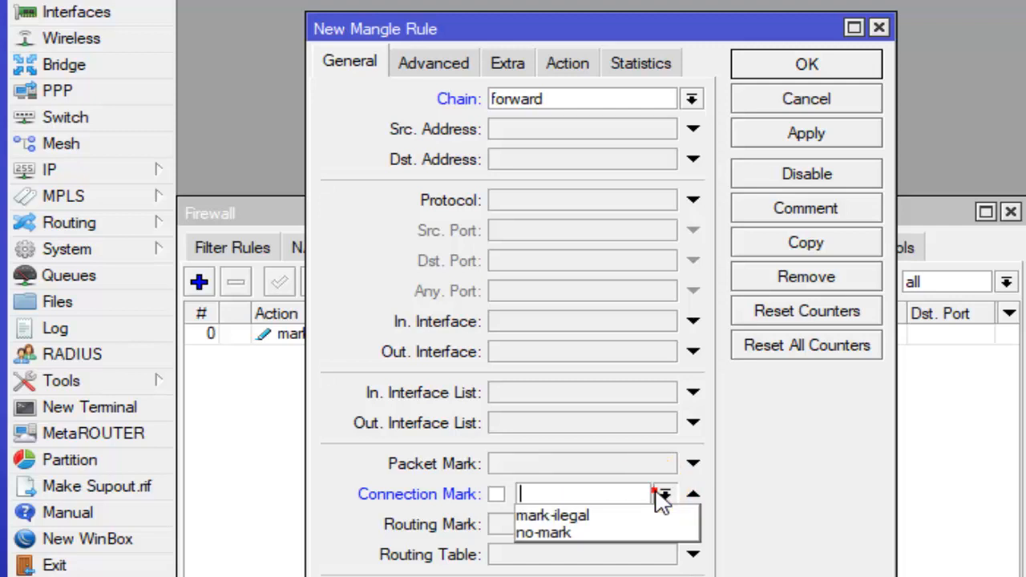
left_click(603, 516)
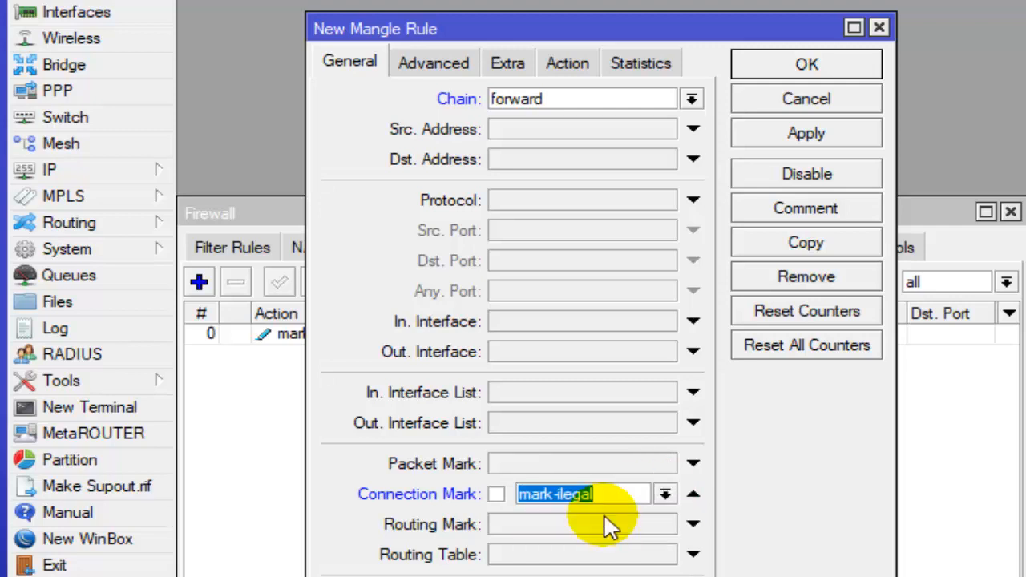
- Set the second mangle rule's action to mark packet with new packet mark facebook-packet and save it
left_click(567, 64)
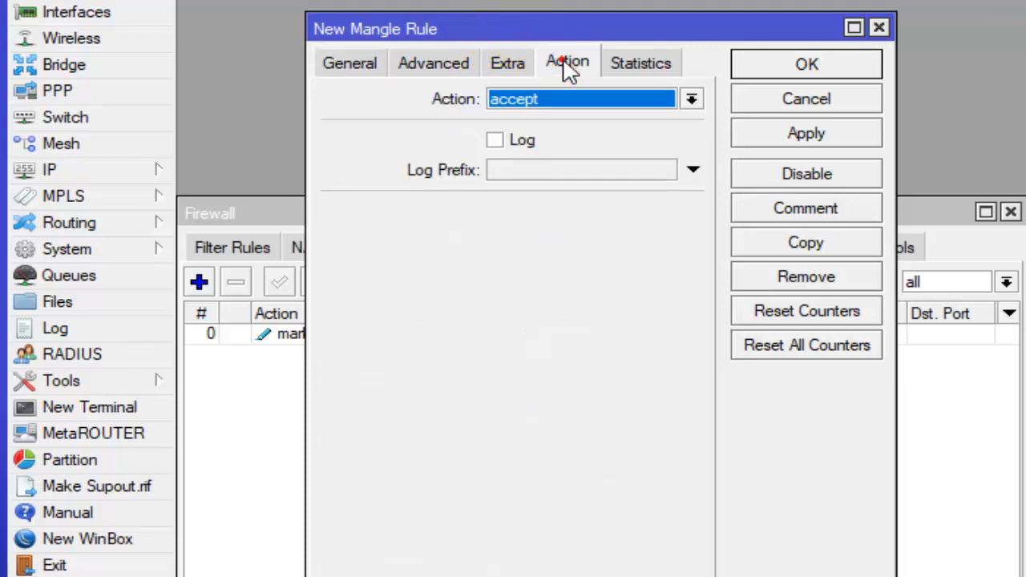
left_click(606, 95)
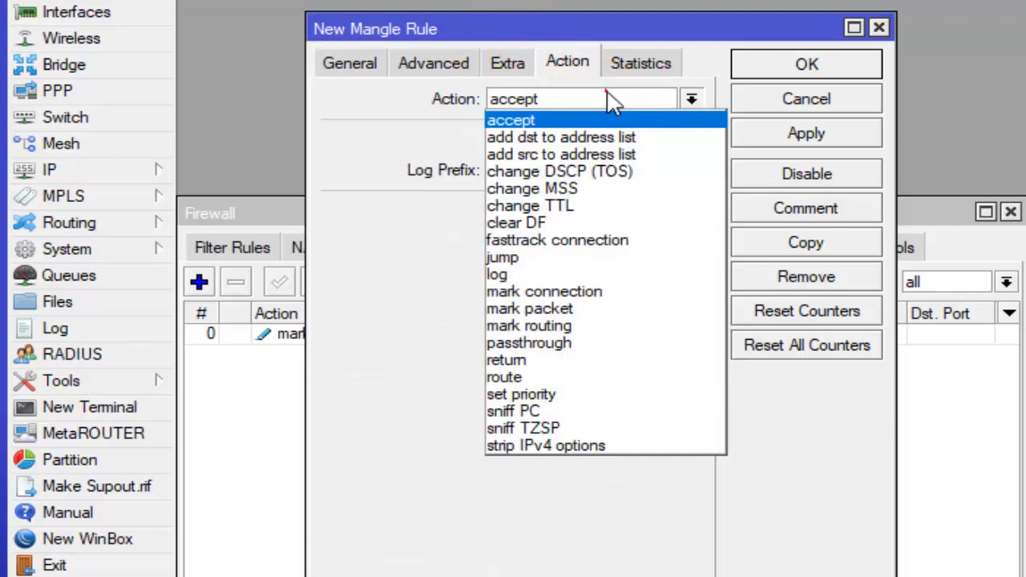
left_click(566, 313)
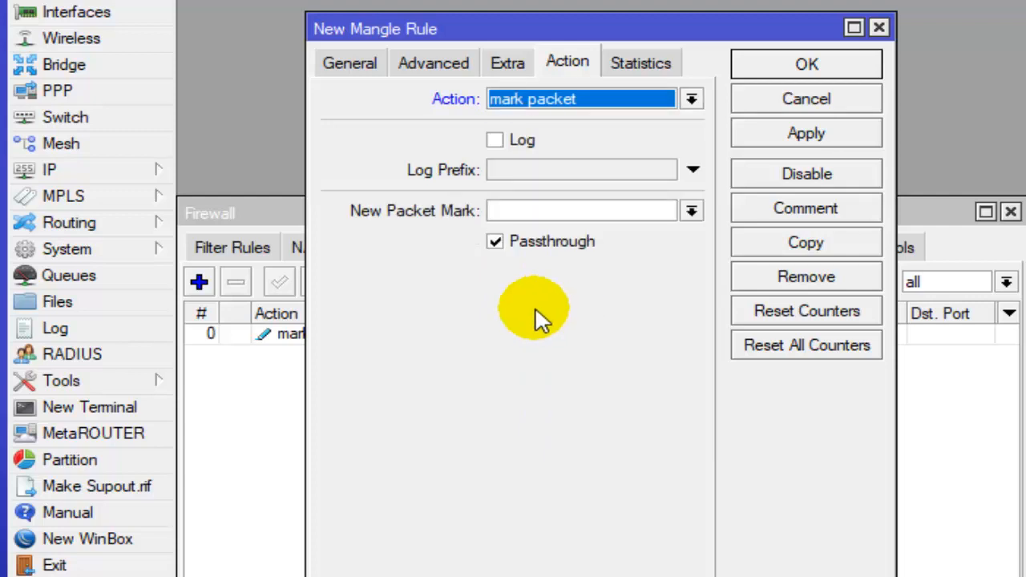
left_click(506, 210)
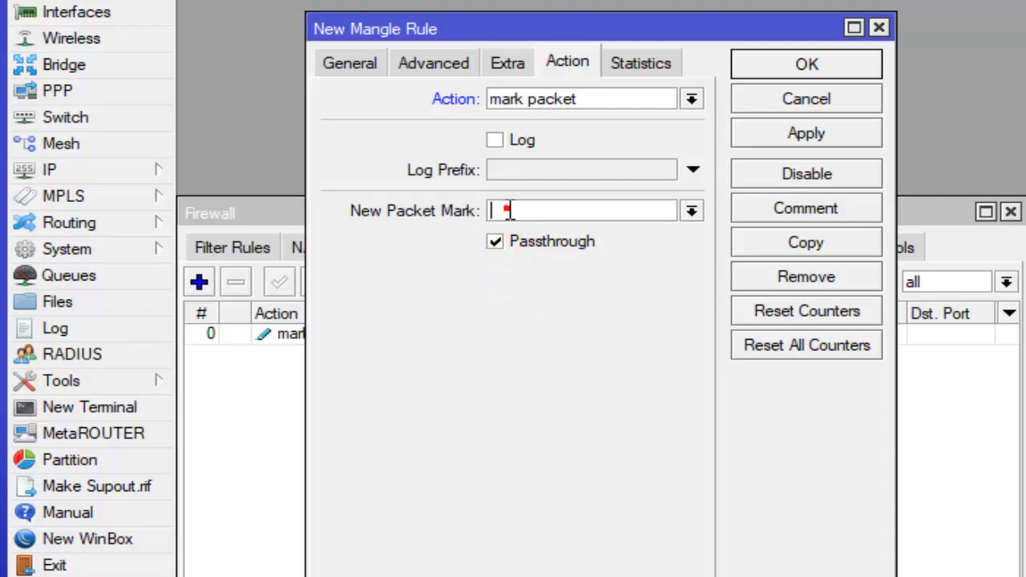
type("facebook")
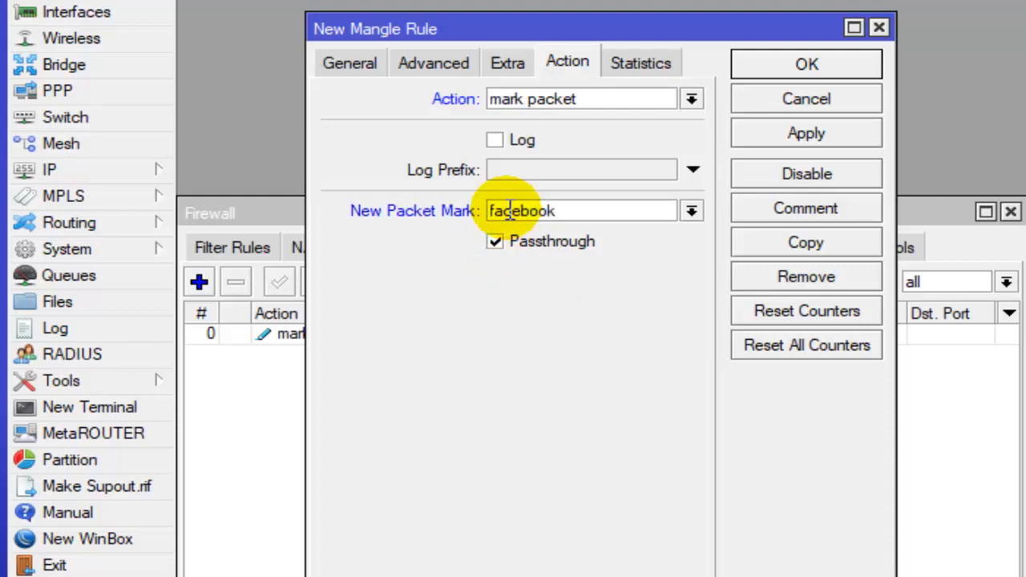
type("-packet")
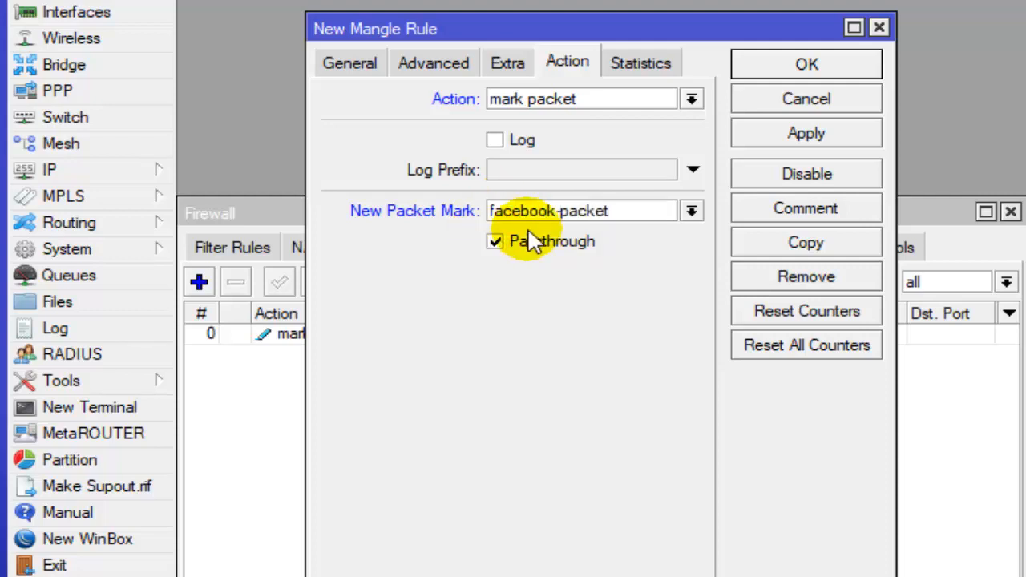
left_click(808, 70)
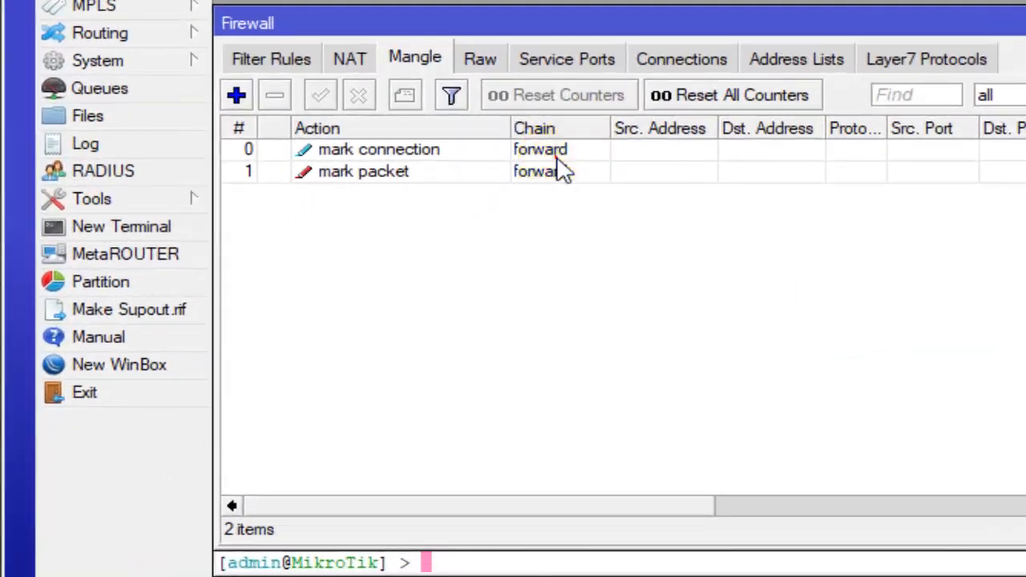
- Review the two mangle rules and read the checklist's item on adding filter rules for each LAB
left_click(559, 159)
left_click(506, 176)
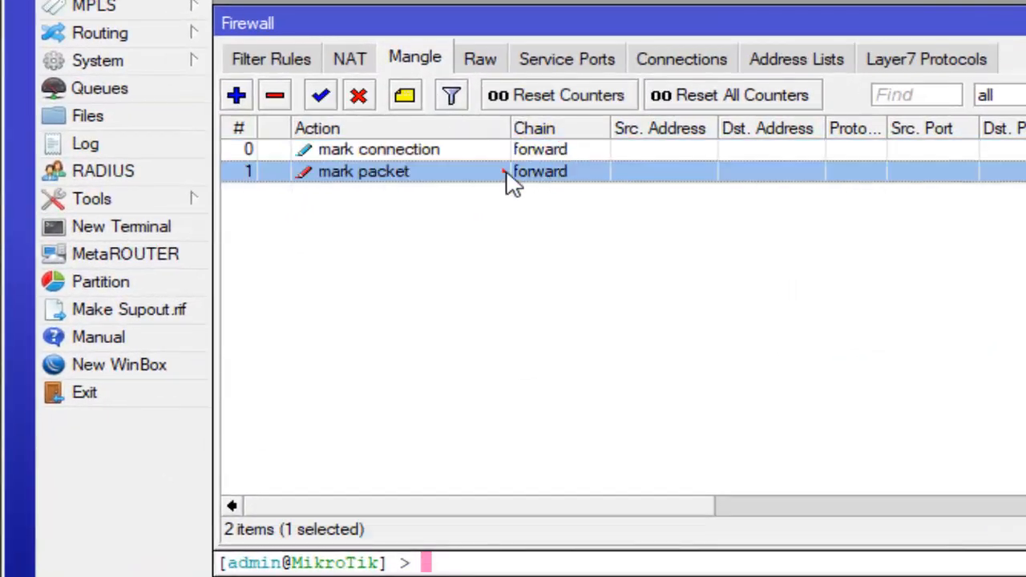
left_click(527, 152)
left_click(533, 168)
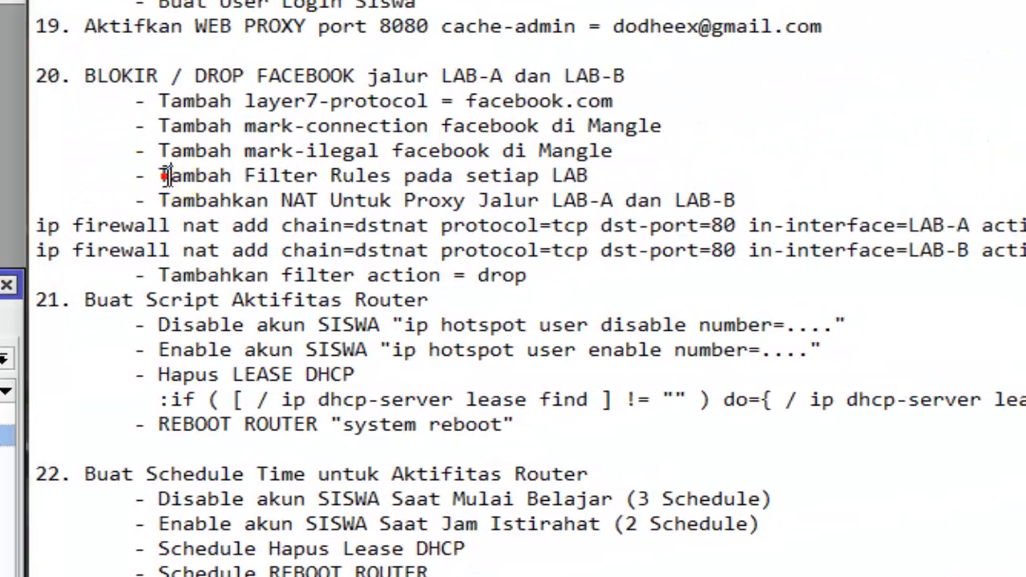
left_click_drag(165, 176, 563, 178)
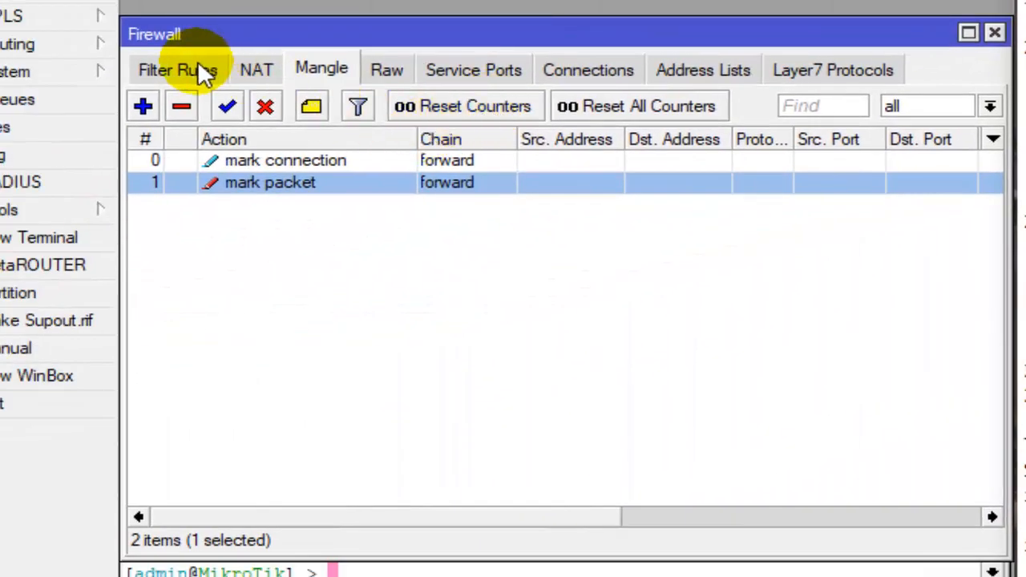
- Start a new firewall filter rule with chain forward and in-interface LAB-A
left_click(198, 70)
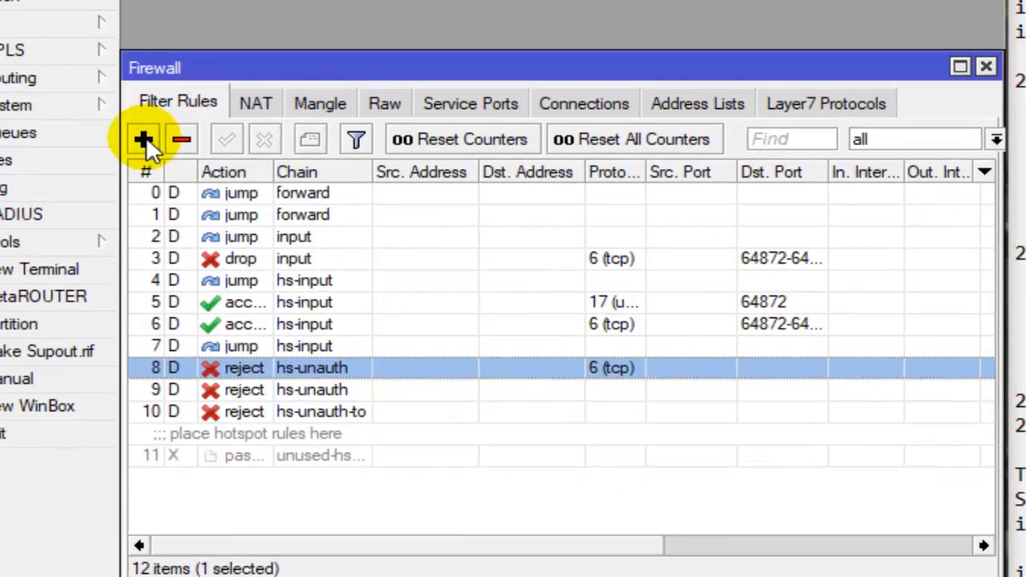
left_click(142, 105)
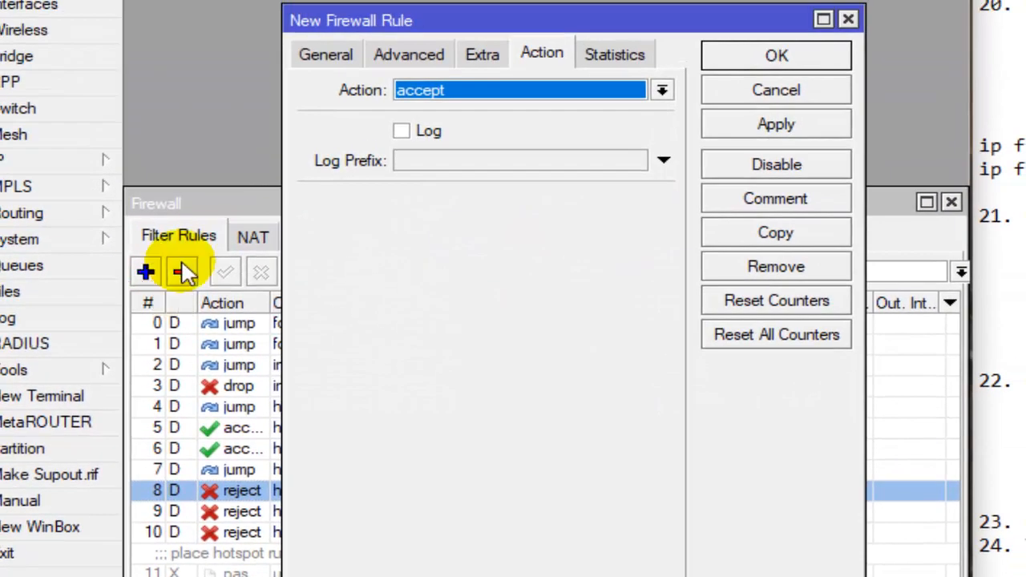
left_click(326, 53)
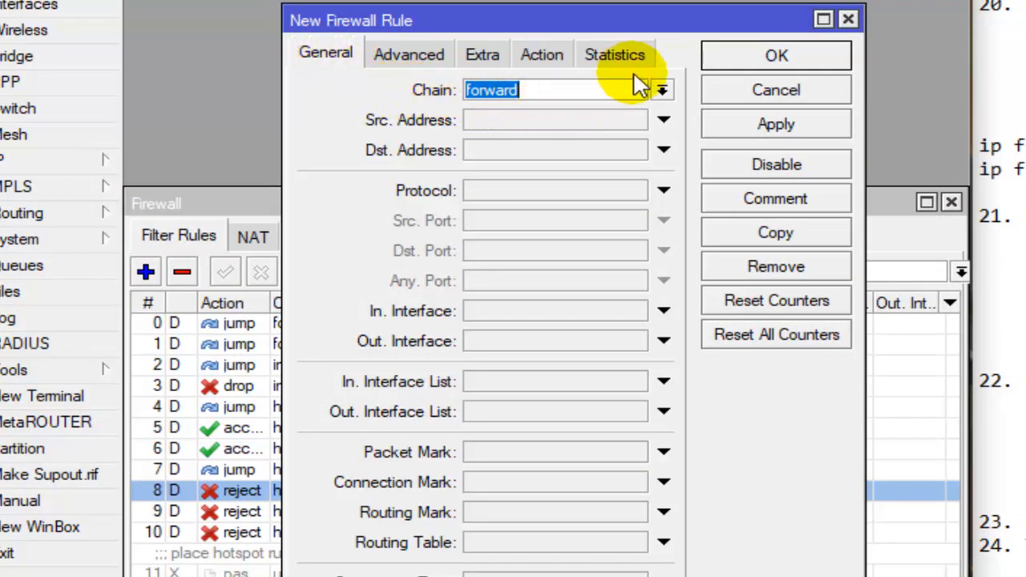
left_click(662, 90)
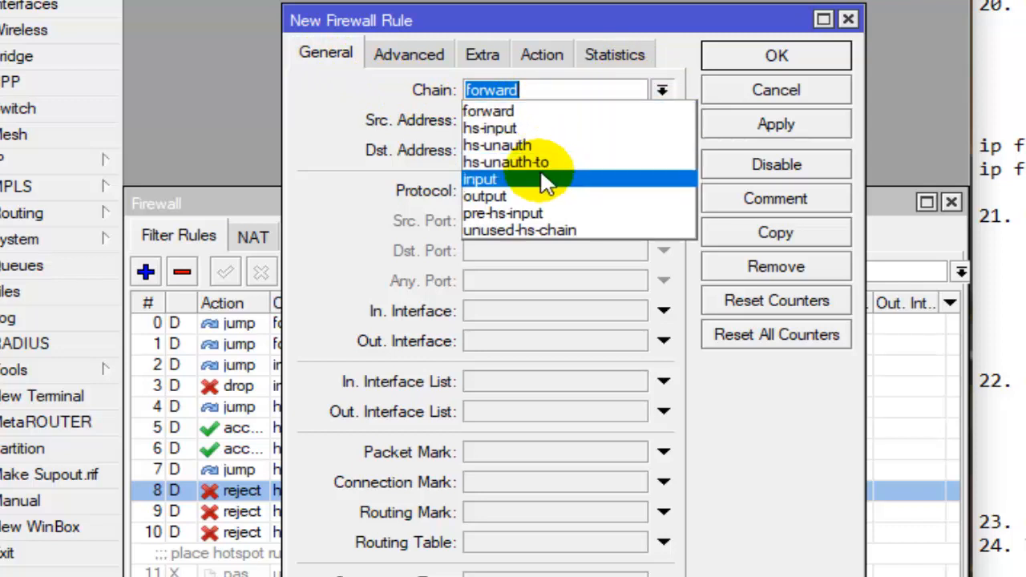
left_click(583, 115)
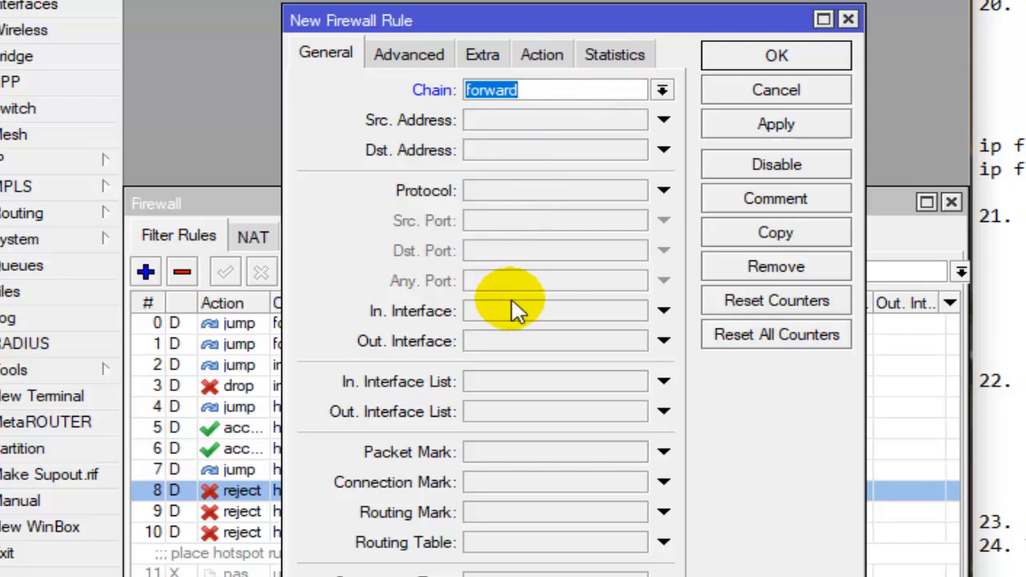
left_click(537, 316)
left_click(571, 312)
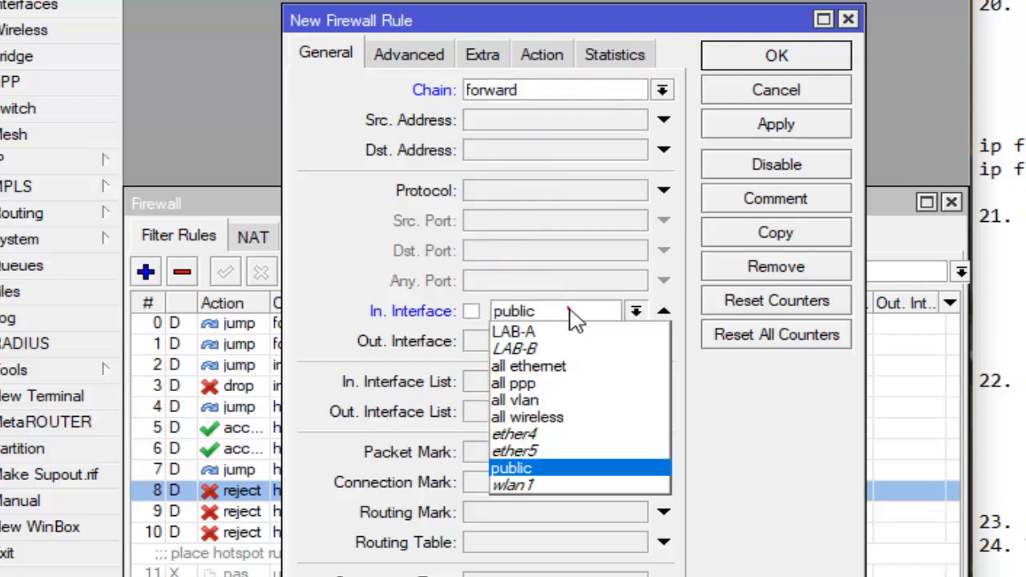
left_click(551, 328)
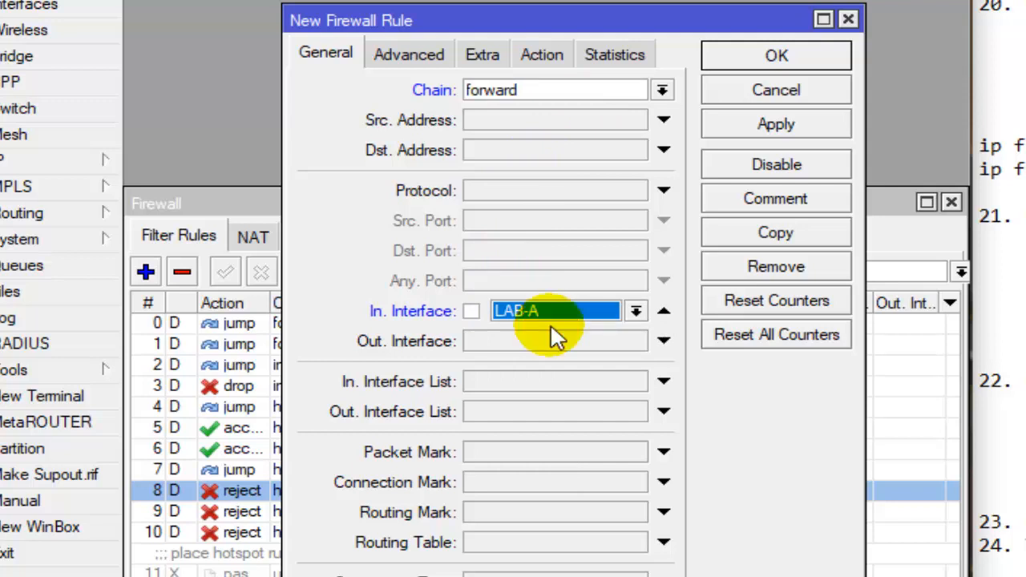
- Set the LAB-A filter rule to match packet mark facebook-packet
left_click(542, 457)
left_click(635, 452)
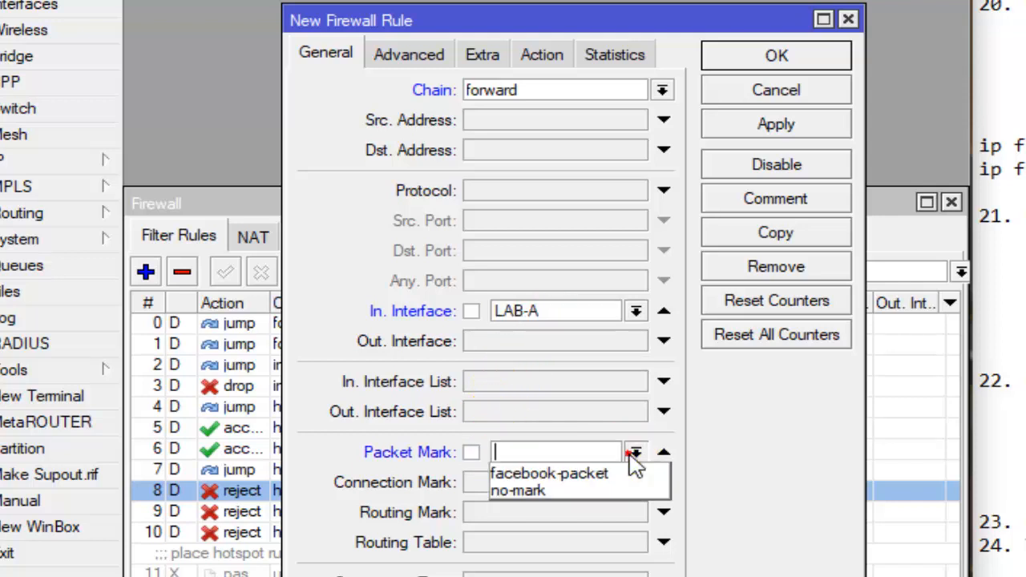
left_click(589, 473)
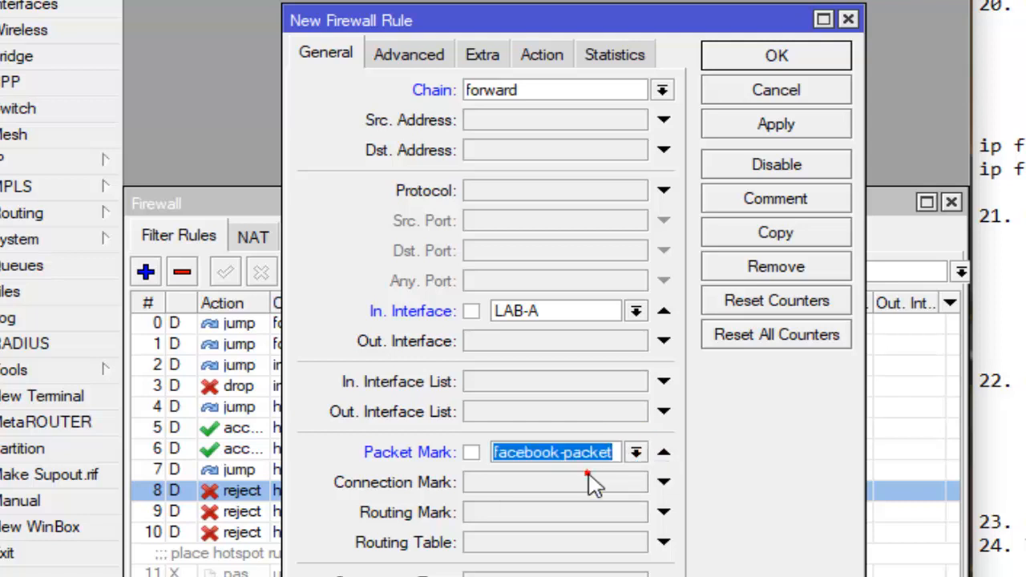
left_click(540, 90)
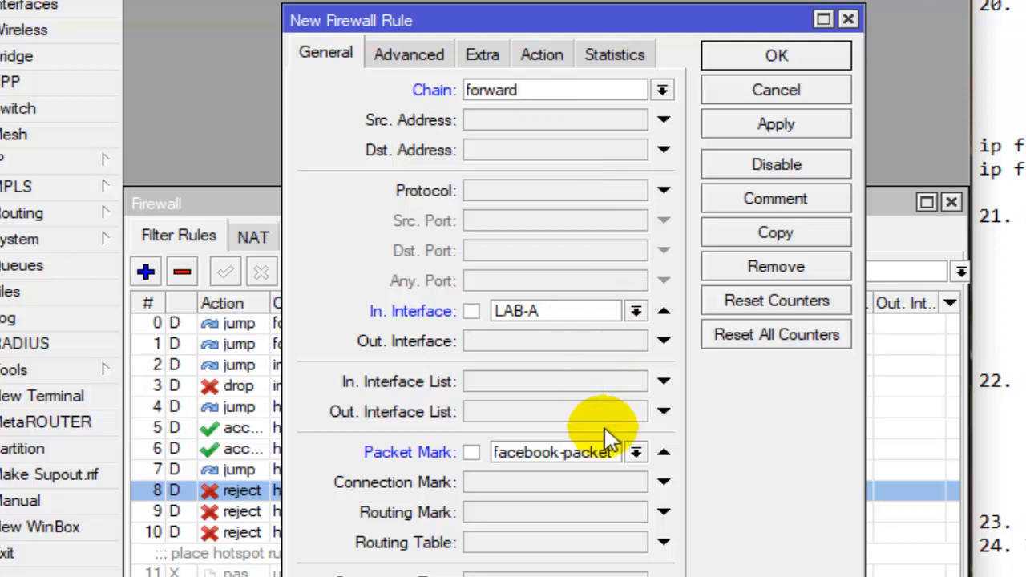
- Set the LAB-A rule's action to jump with jump target ilegal-url and save the rule
left_click(554, 55)
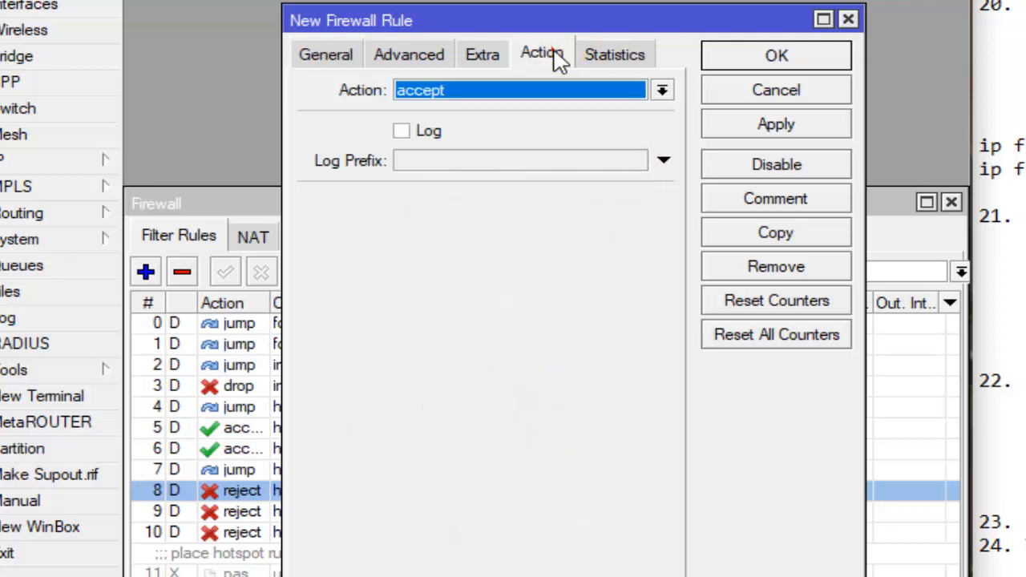
left_click(551, 93)
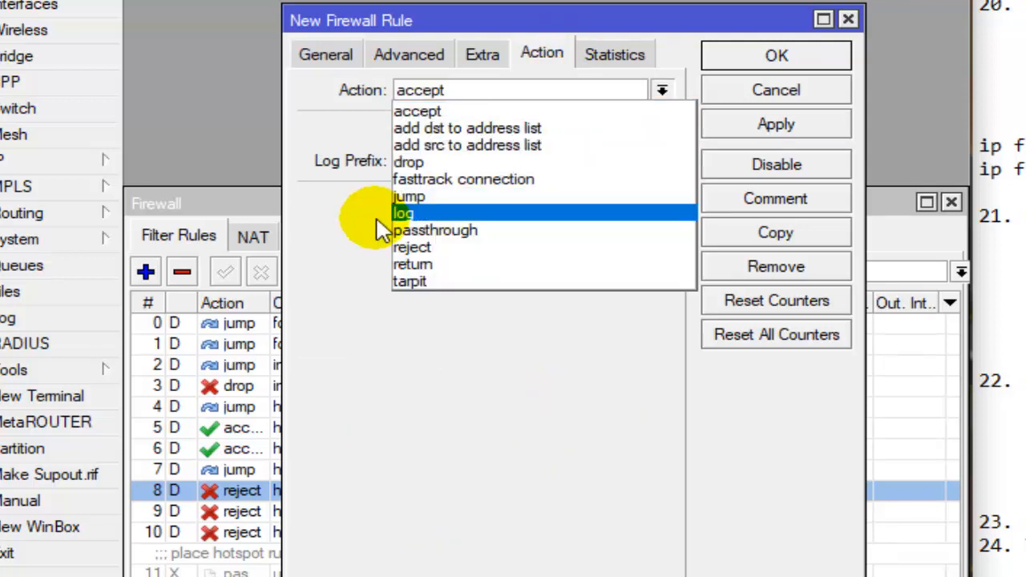
left_click(427, 197)
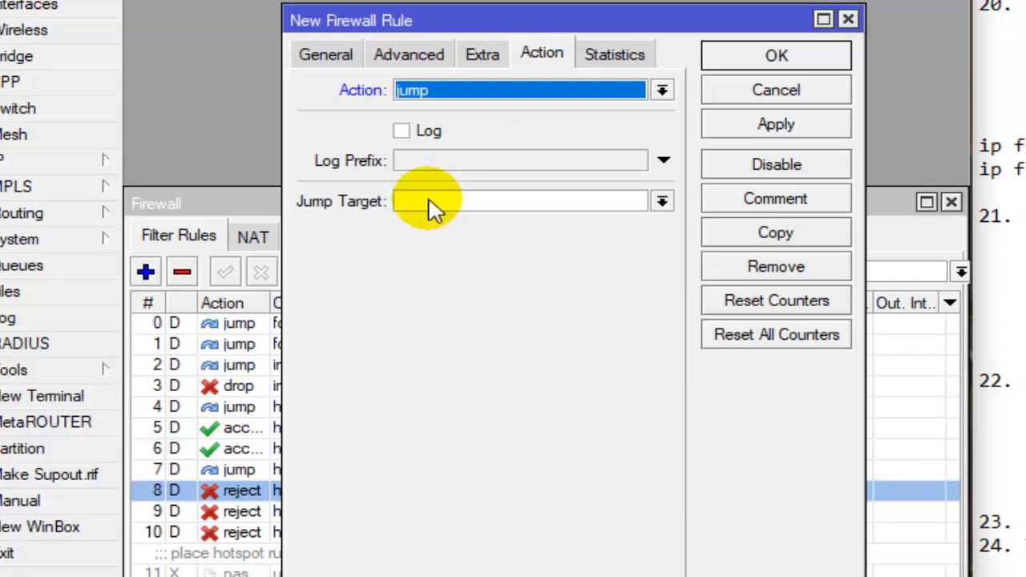
left_click(467, 200)
left_click(662, 201)
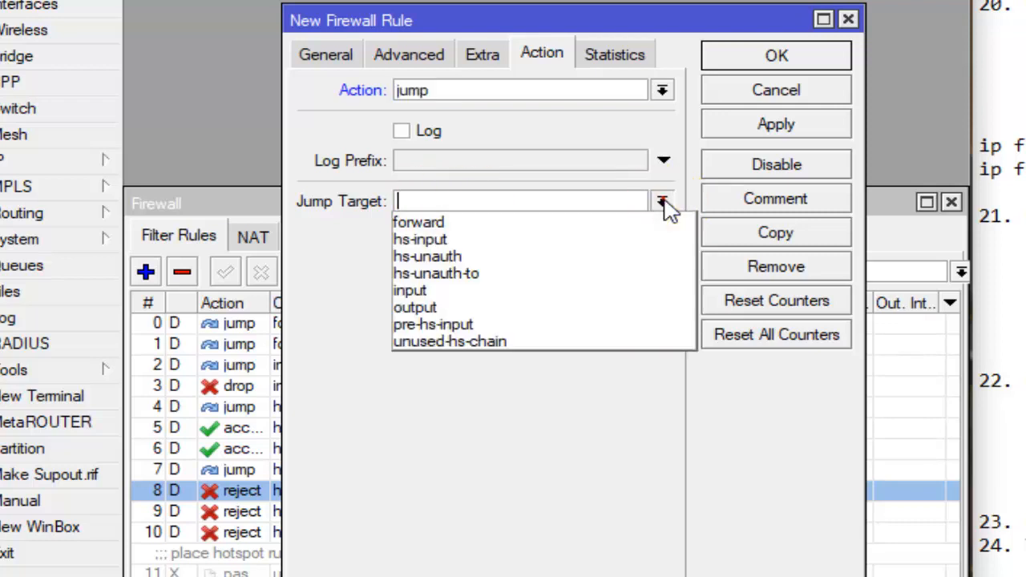
left_click(662, 202)
left_click(663, 201)
left_click(590, 195)
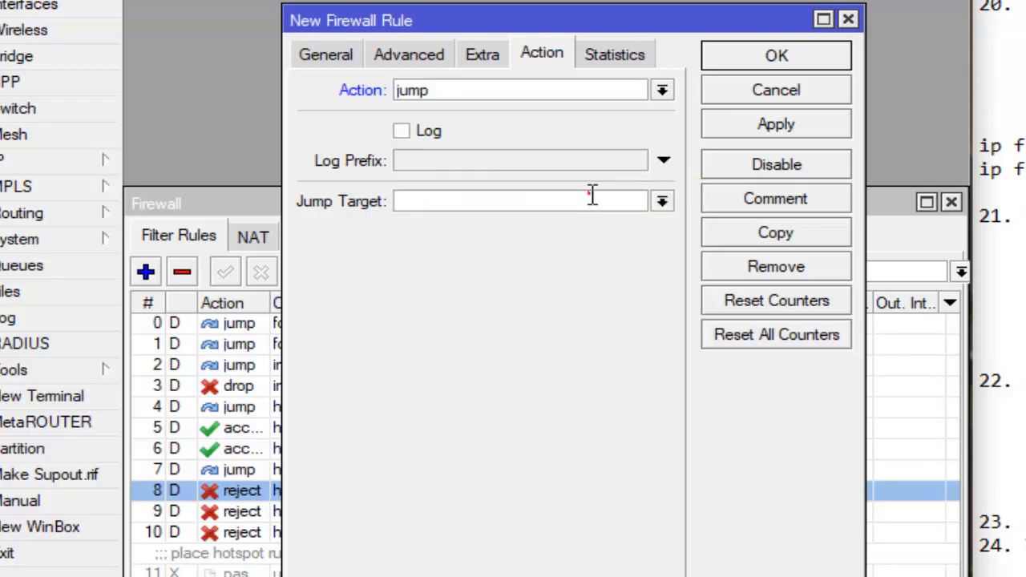
left_click(583, 202)
type("ilegal-url")
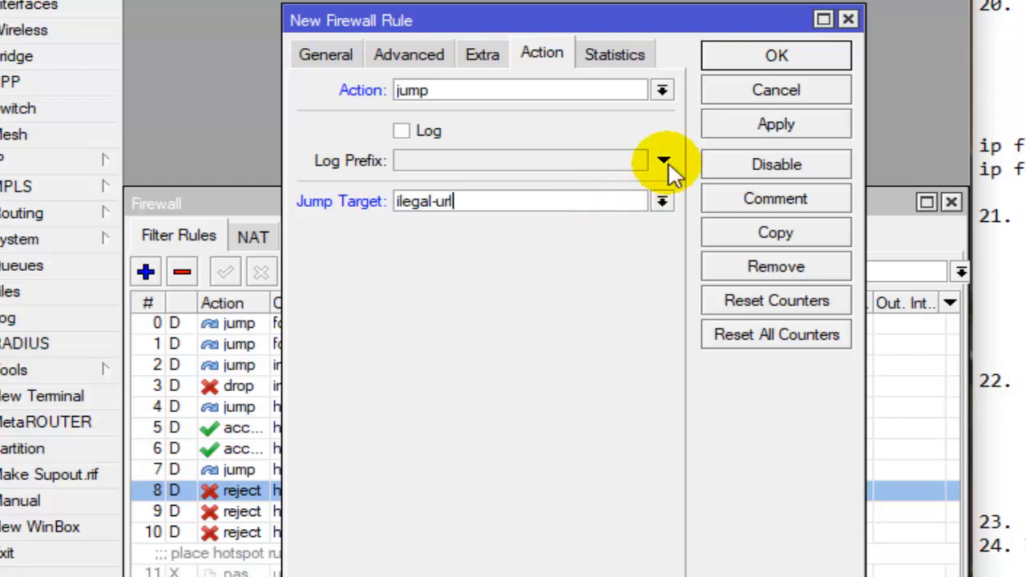
left_click(761, 53)
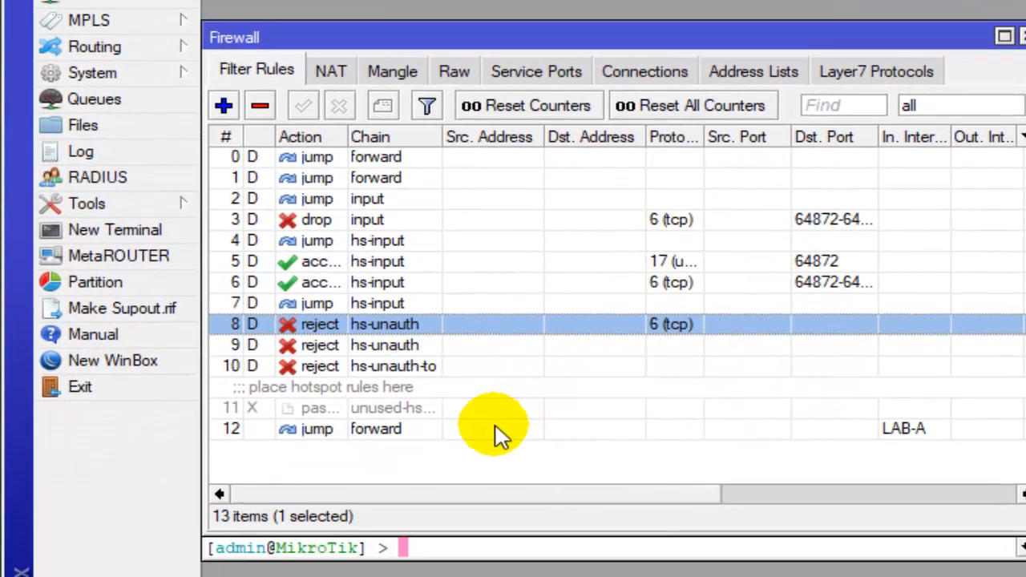
left_click(428, 564)
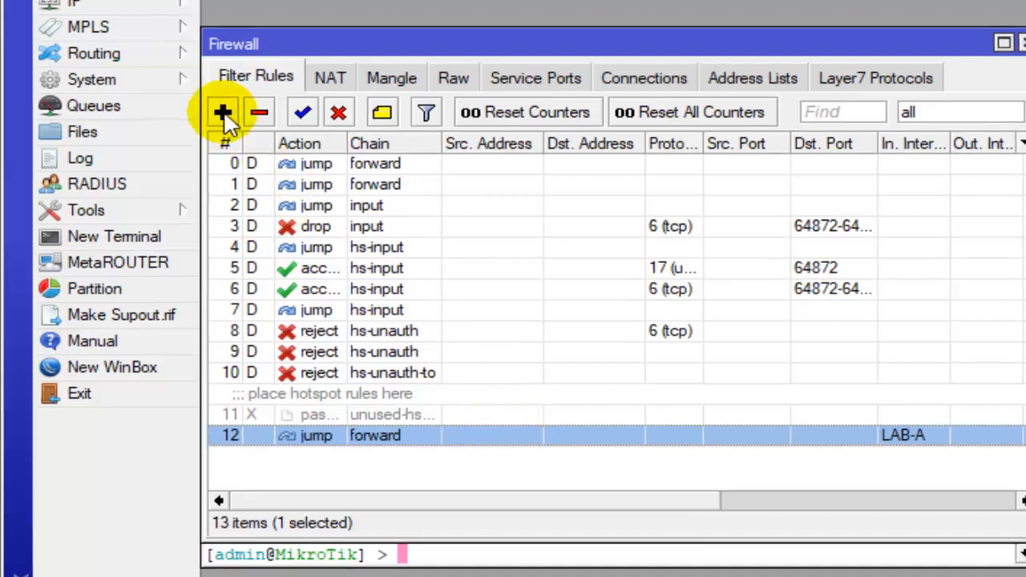
- Start another filter rule with chain forward, in-interface LAB-B and packet mark facebook-packet
left_click(224, 105)
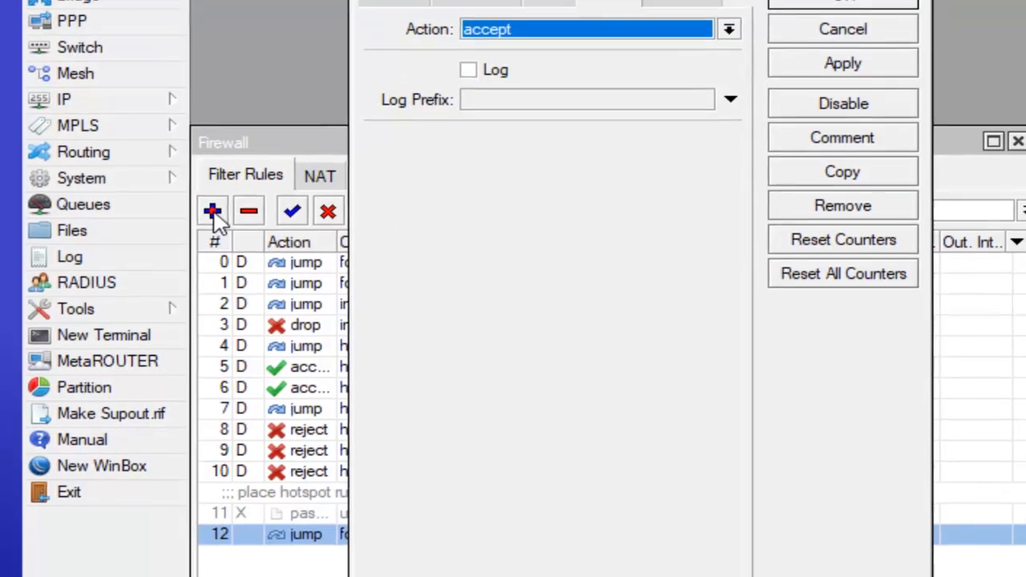
left_click(377, 1)
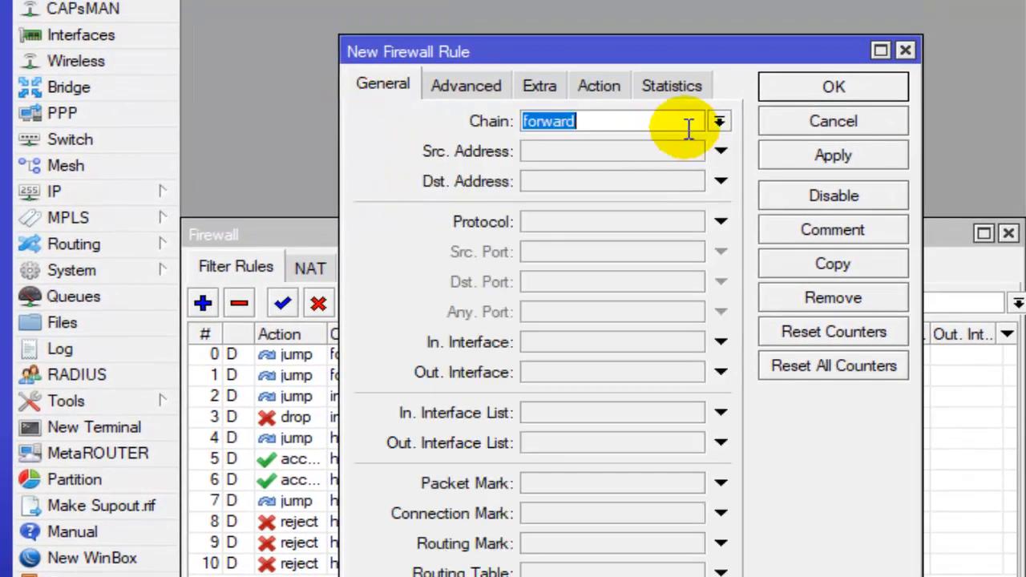
left_click(688, 128)
left_click(623, 341)
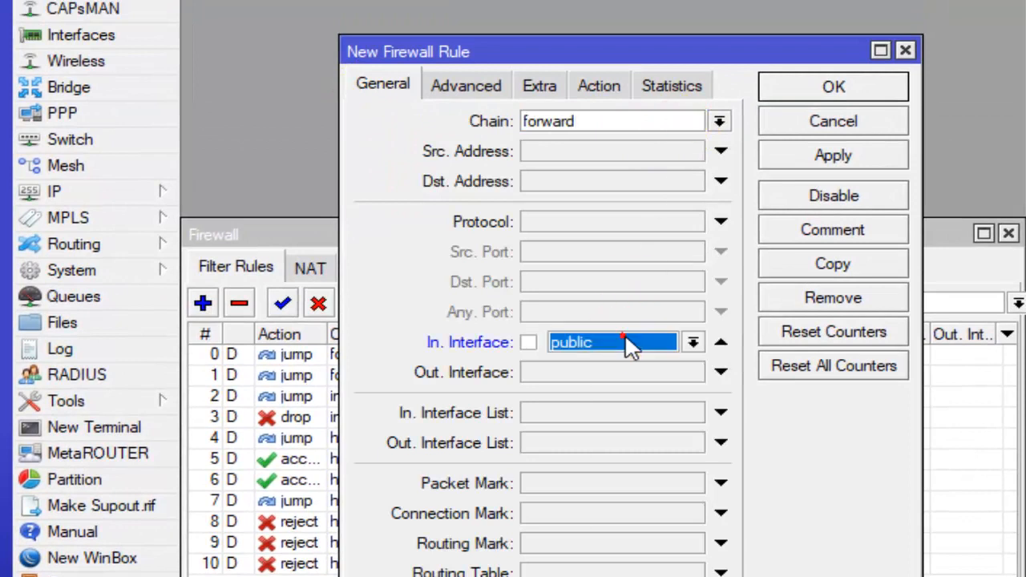
left_click(653, 341)
left_click(631, 379)
left_click(610, 428)
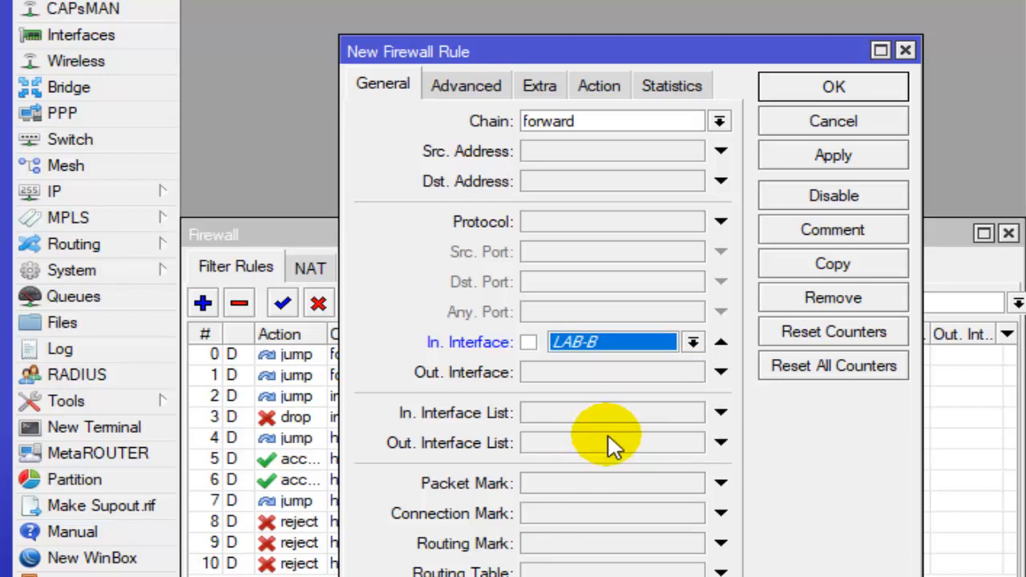
left_click(606, 484)
left_click(692, 483)
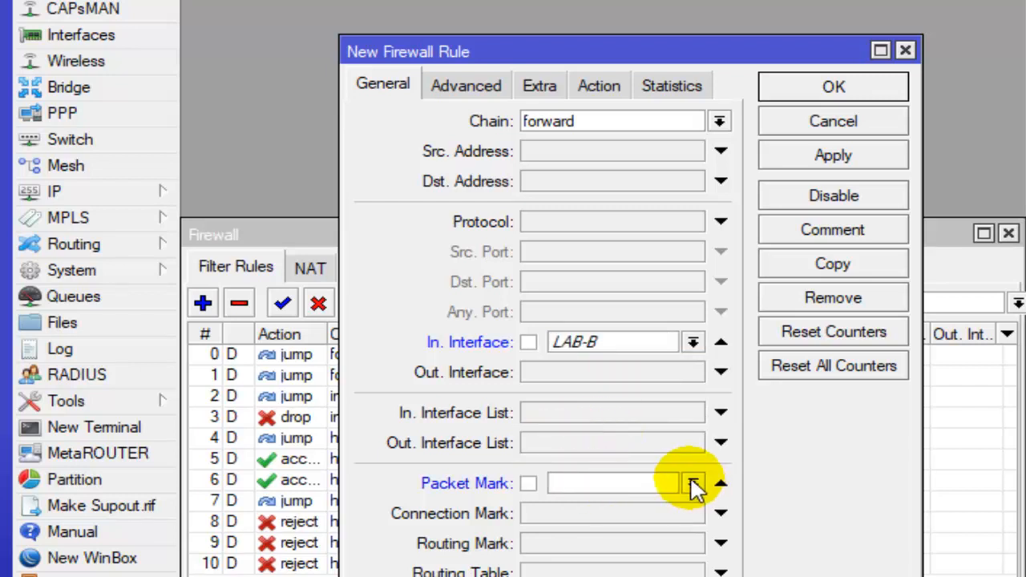
left_click(629, 504)
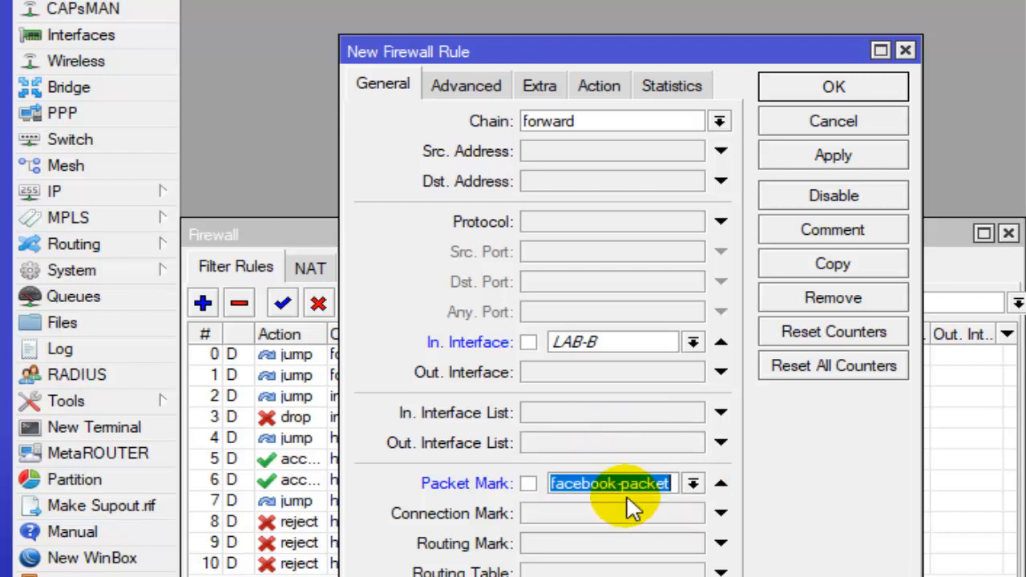
- Set the LAB-B rule's action to jump with jump target ilegal-url and save the rule
left_click(601, 86)
left_click(636, 125)
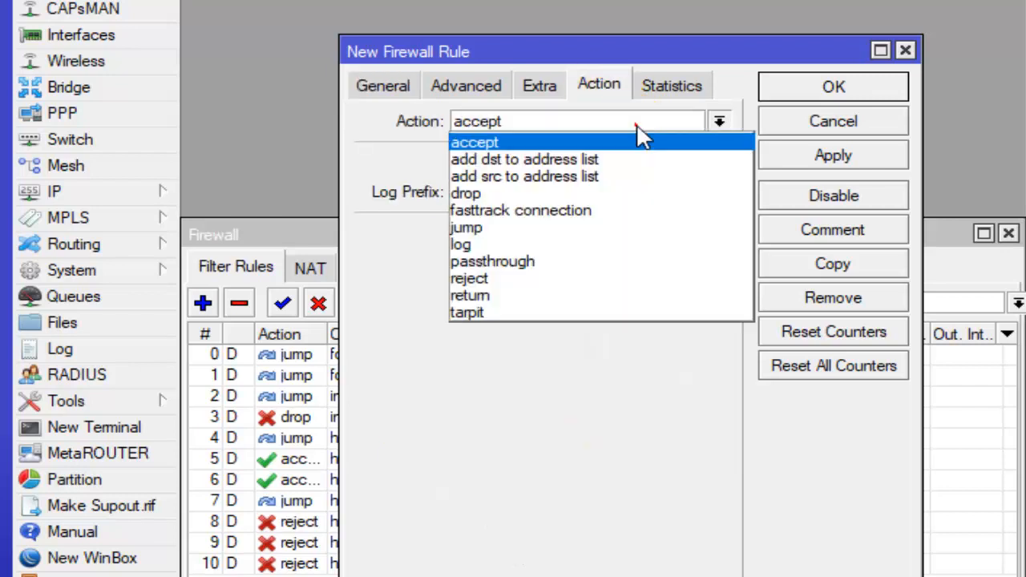
left_click(552, 227)
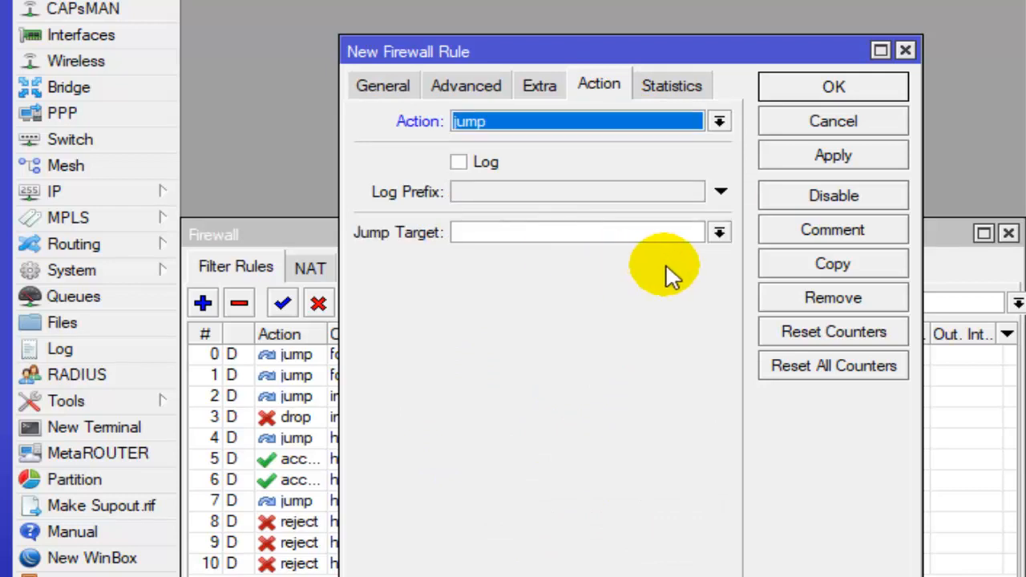
left_click(719, 233)
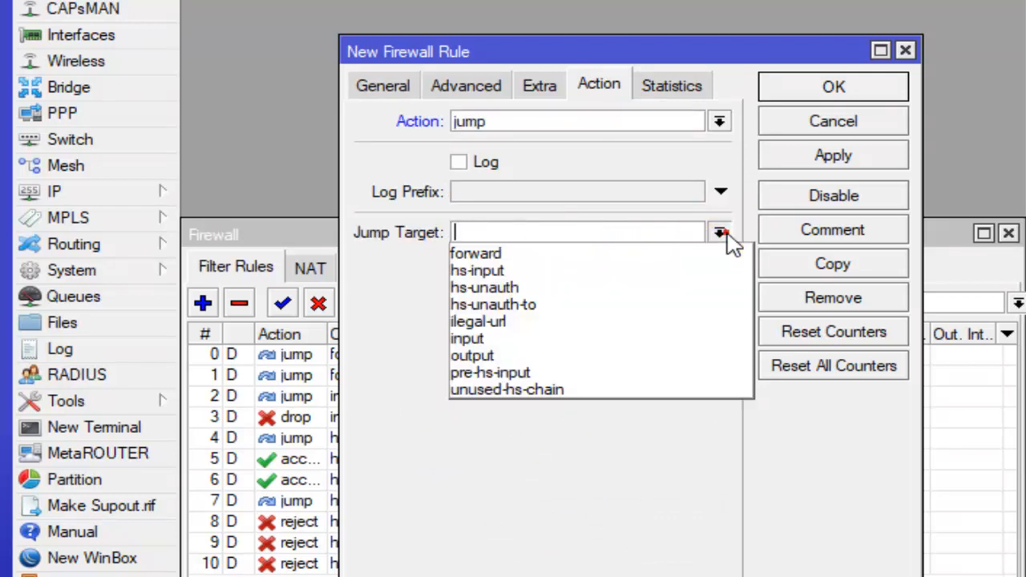
left_click(721, 233)
left_click(721, 233)
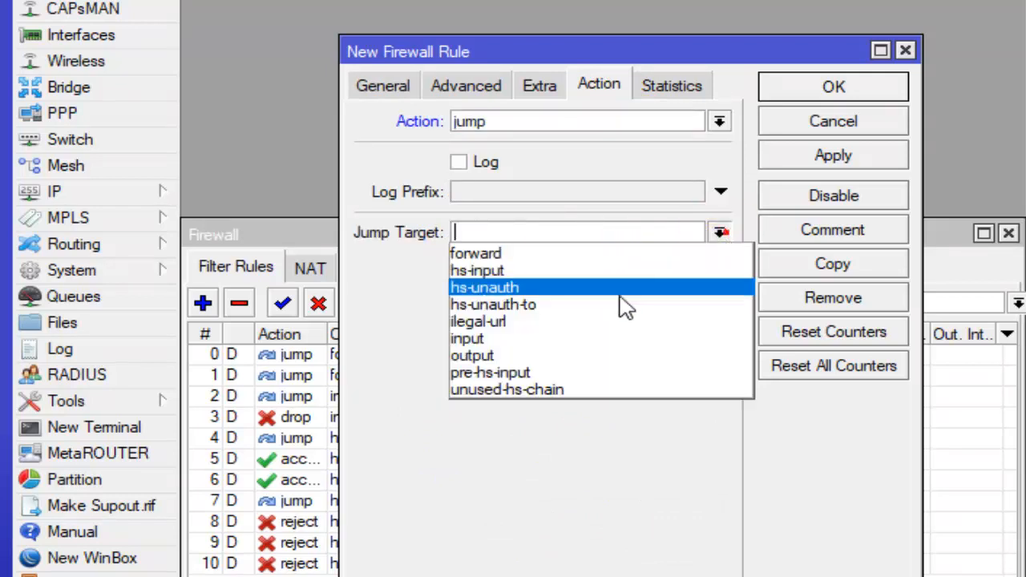
left_click(544, 324)
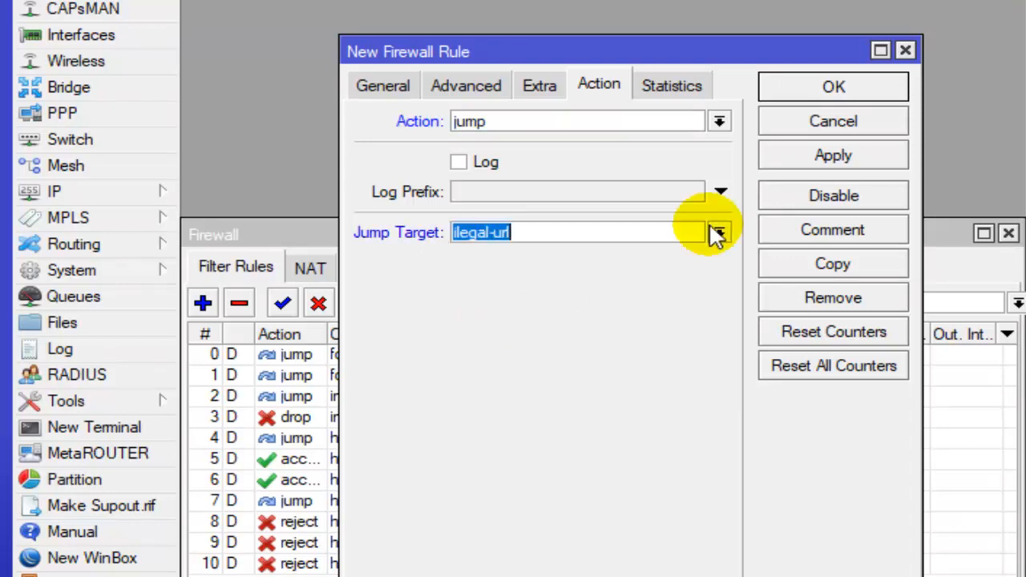
left_click(832, 87)
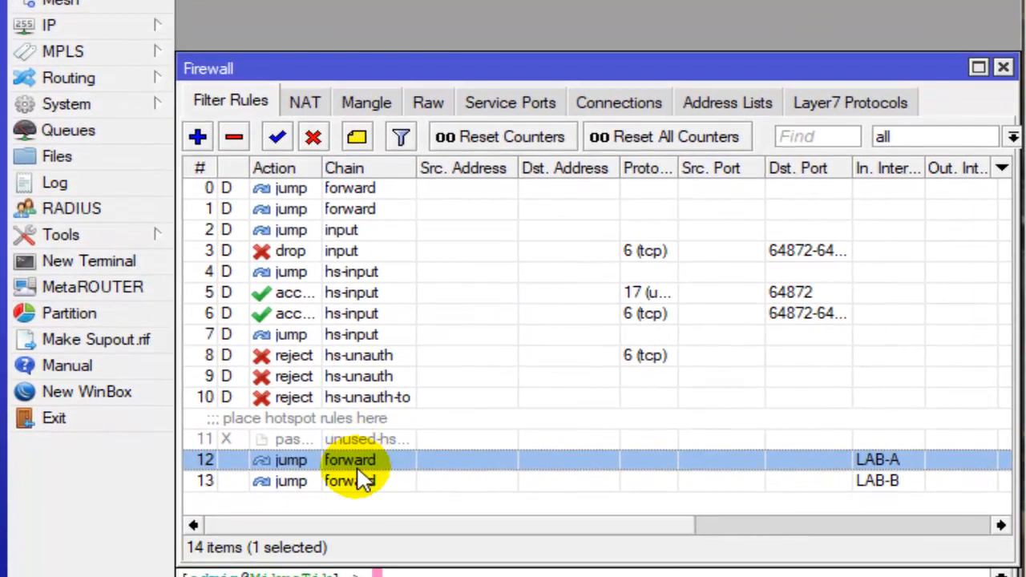
- Review the two LAB jump rules and read the checklist's NAT proxy commands and its Facebook-blocking script with the drop filter
left_click(351, 535)
left_click(360, 517)
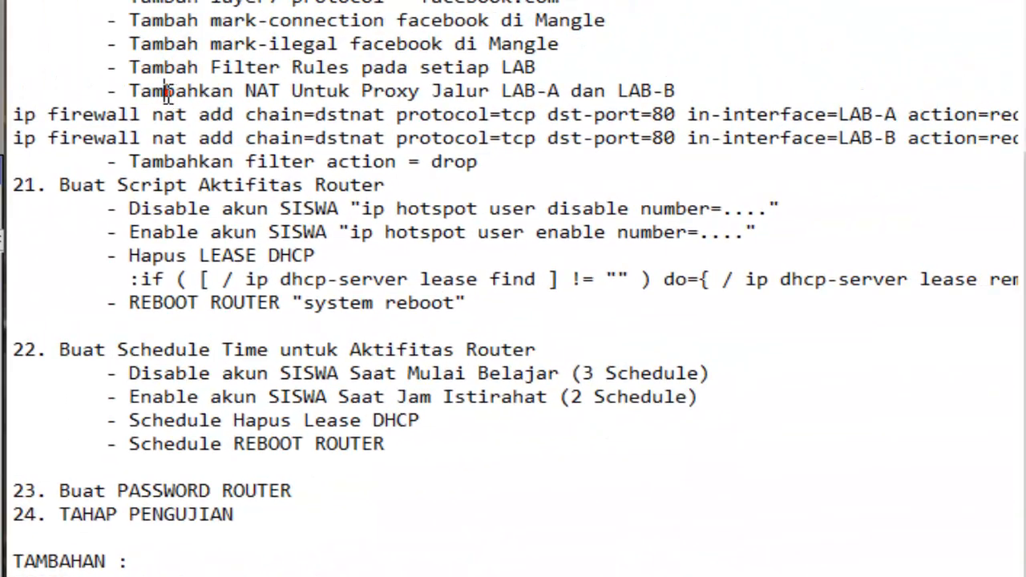
left_click_drag(130, 90, 702, 88)
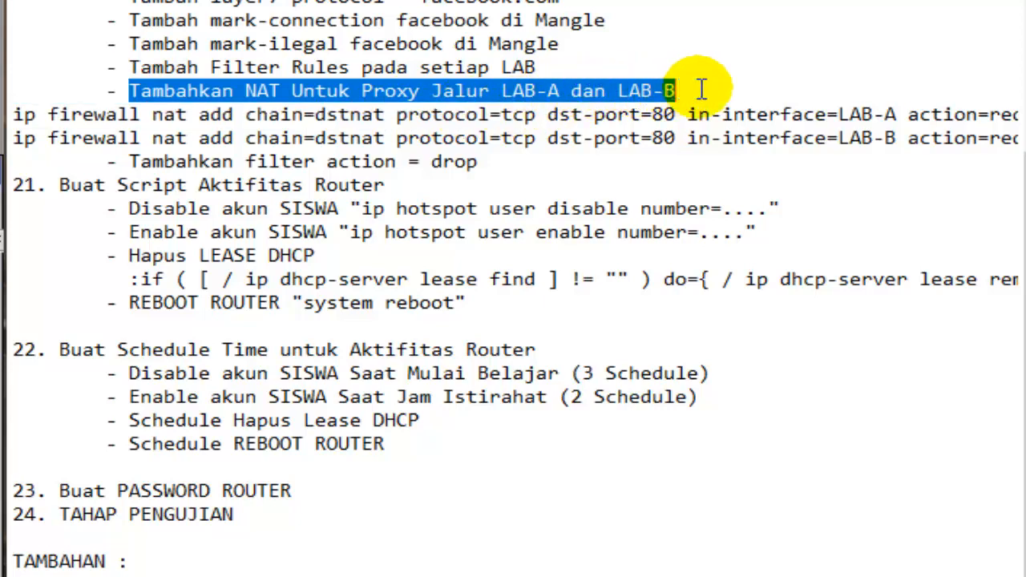
left_click(246, 93)
left_click_drag(246, 114, 396, 137)
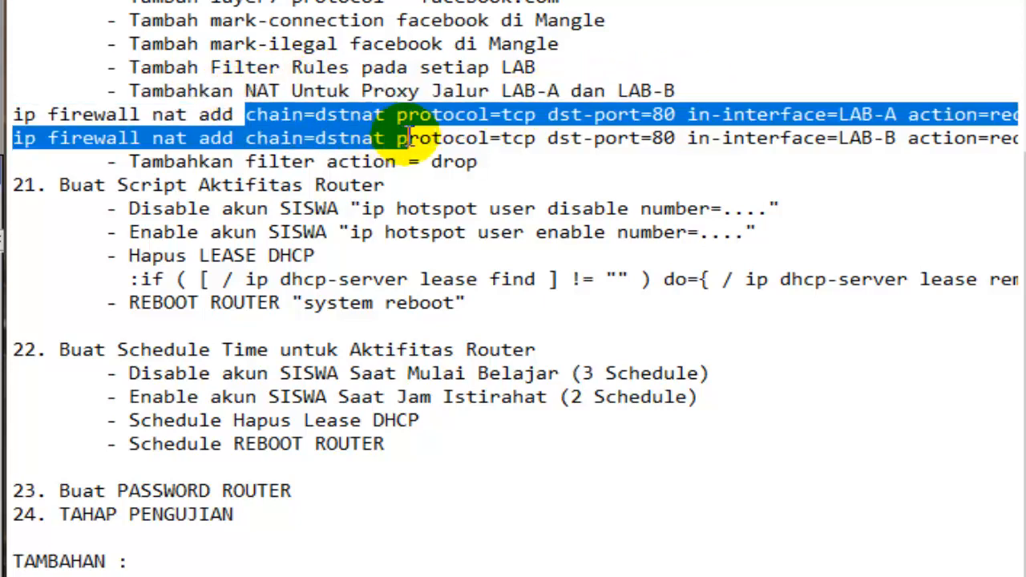
left_click(442, 113)
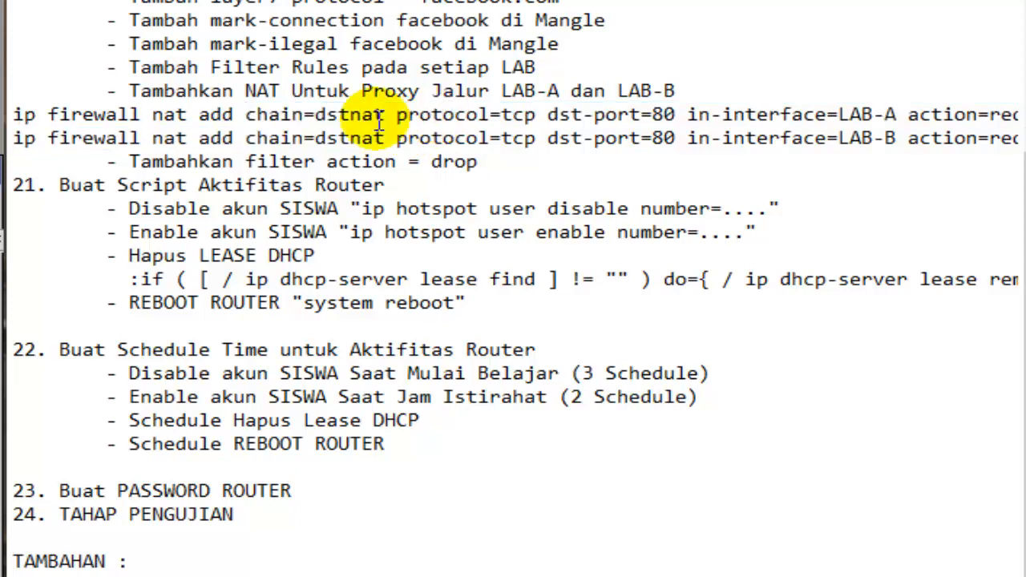
scroll(377, 120, "down", 1)
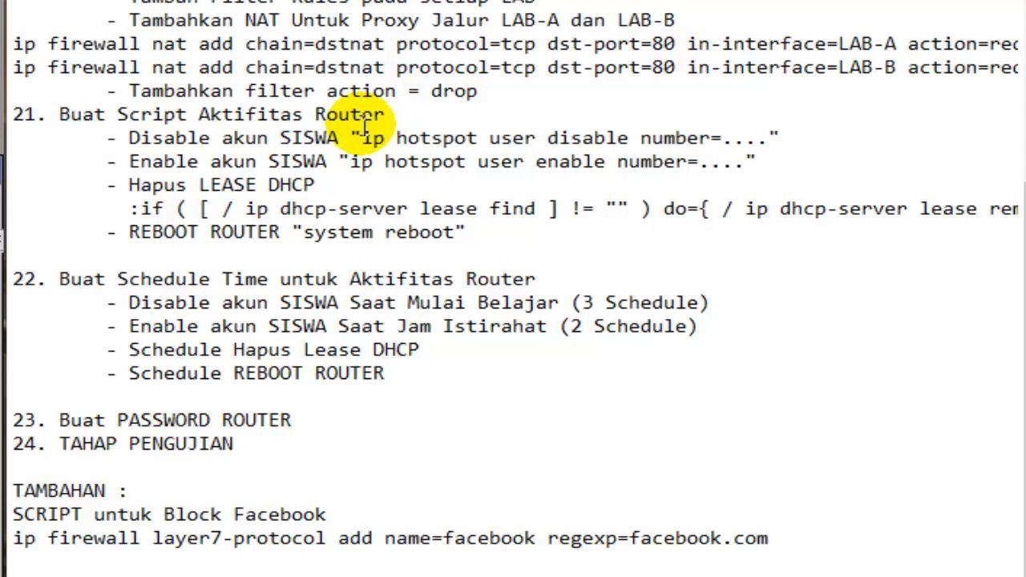
scroll(364, 128, "down", 6)
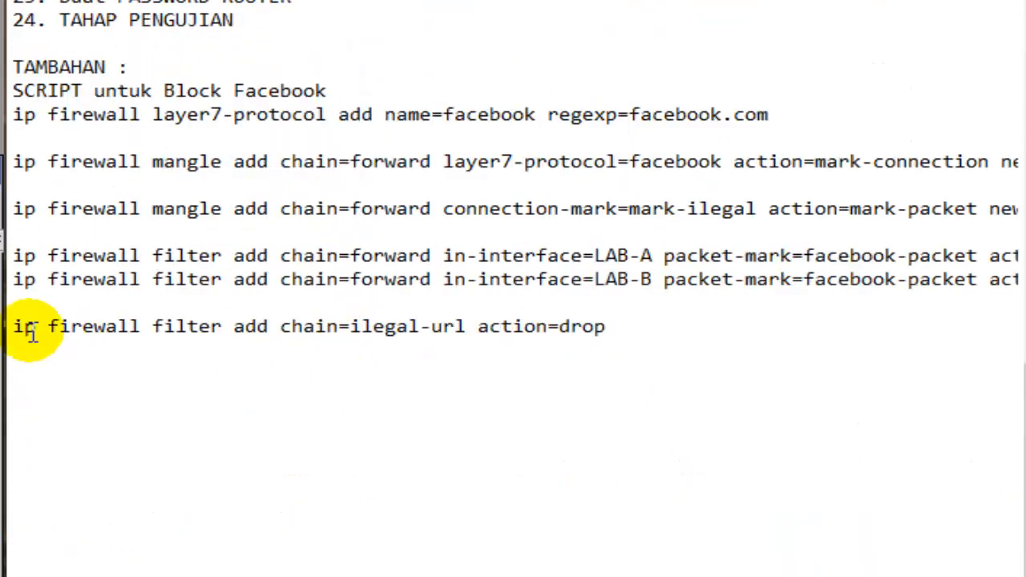
left_click_drag(22, 331, 658, 325)
left_click(393, 339)
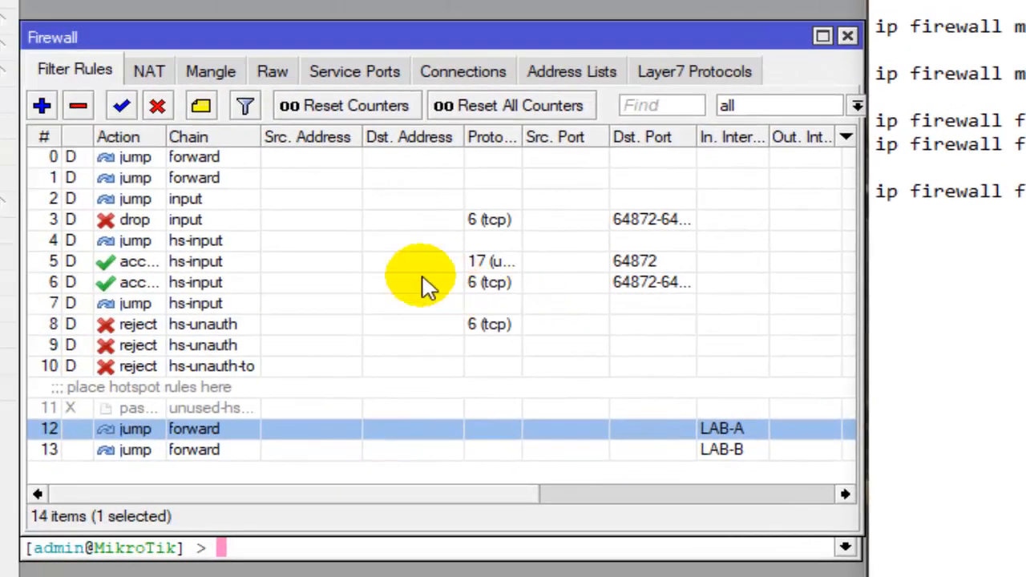
- Start a new firewall filter rule with chain ilegal-url
left_click(87, 67)
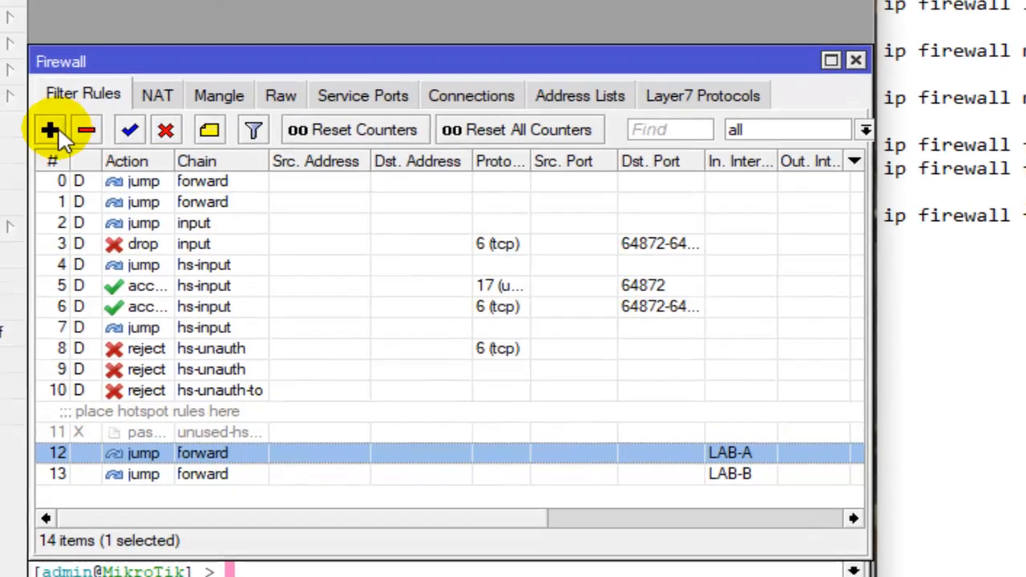
left_click(42, 105)
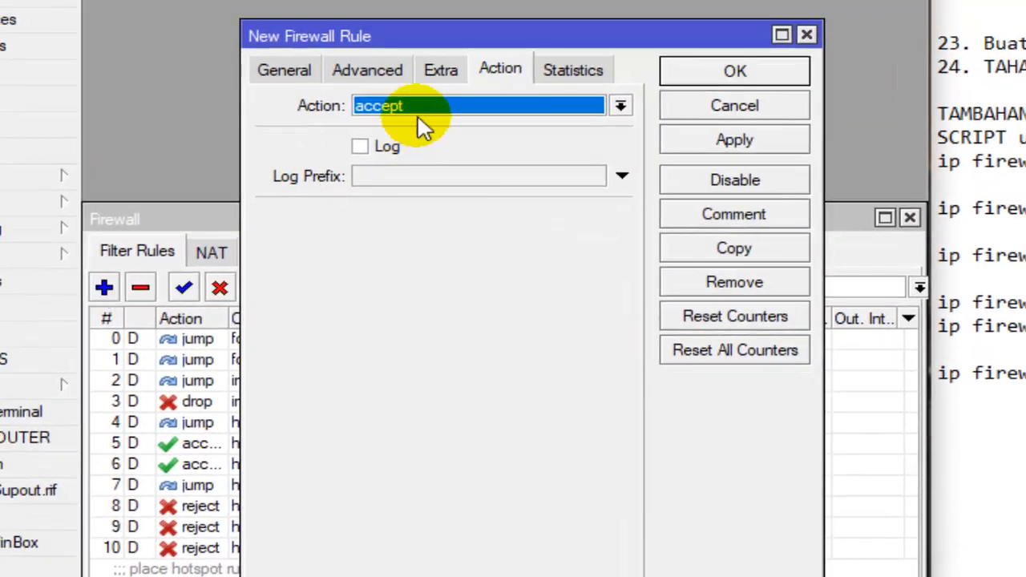
left_click(307, 69)
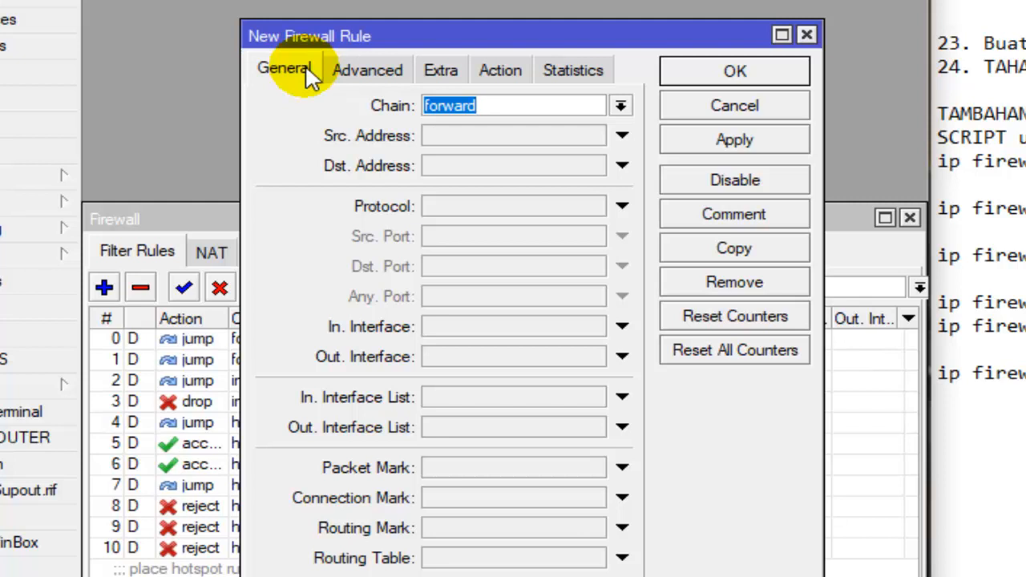
left_click(620, 105)
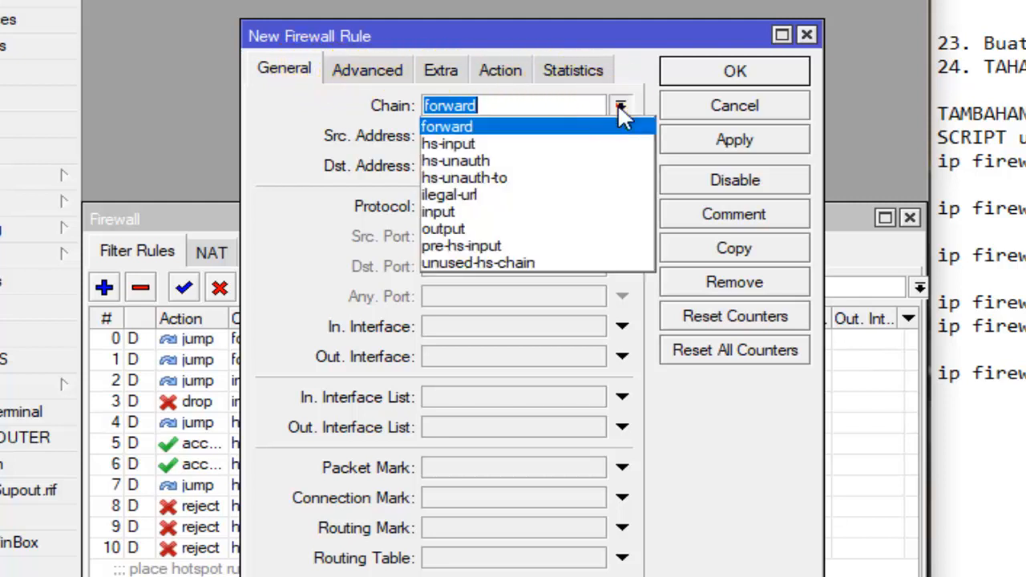
left_click(521, 194)
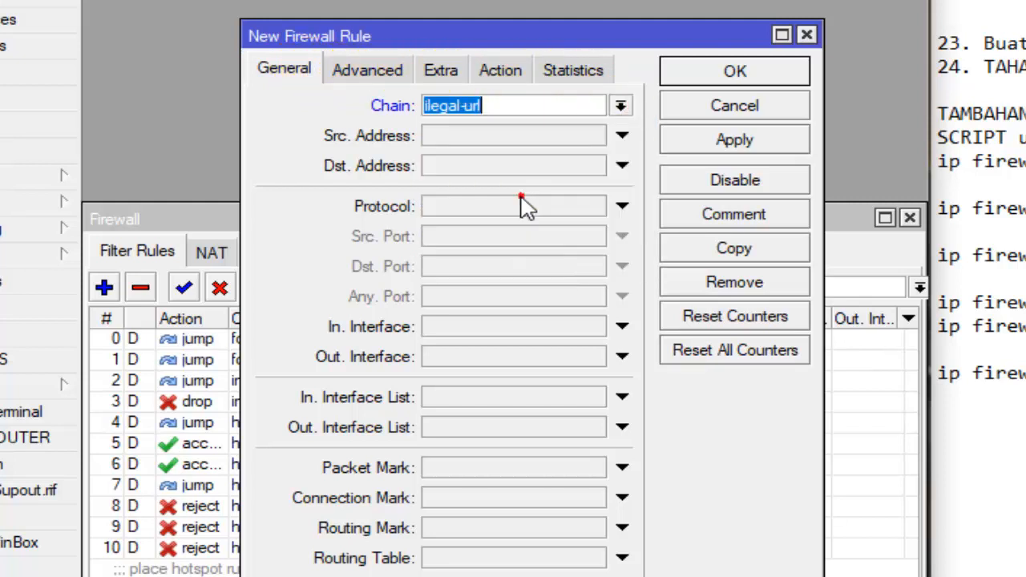
- Set the ilegal-url filter rule's action to drop and save the rule
left_click(500, 71)
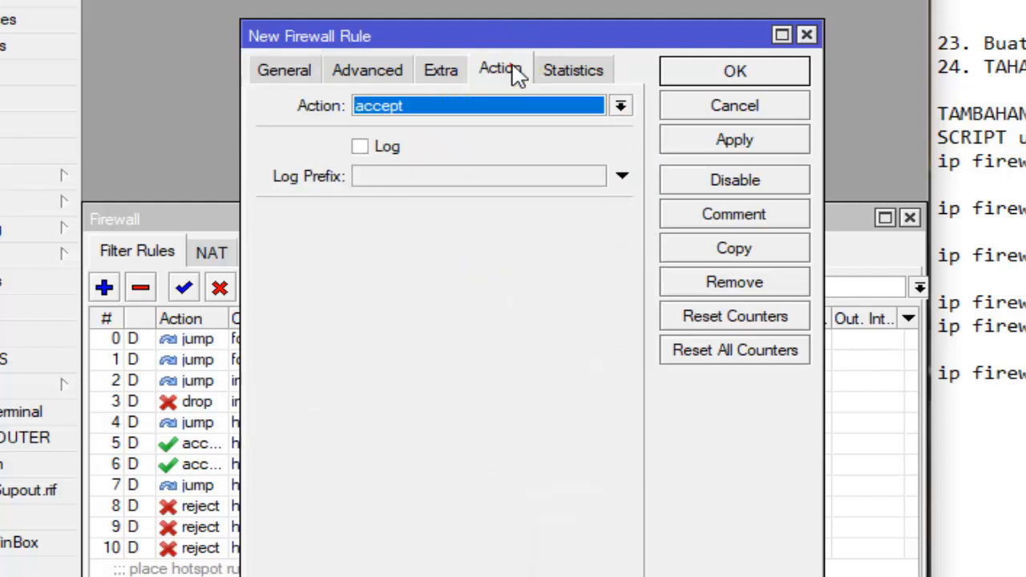
left_click(535, 105)
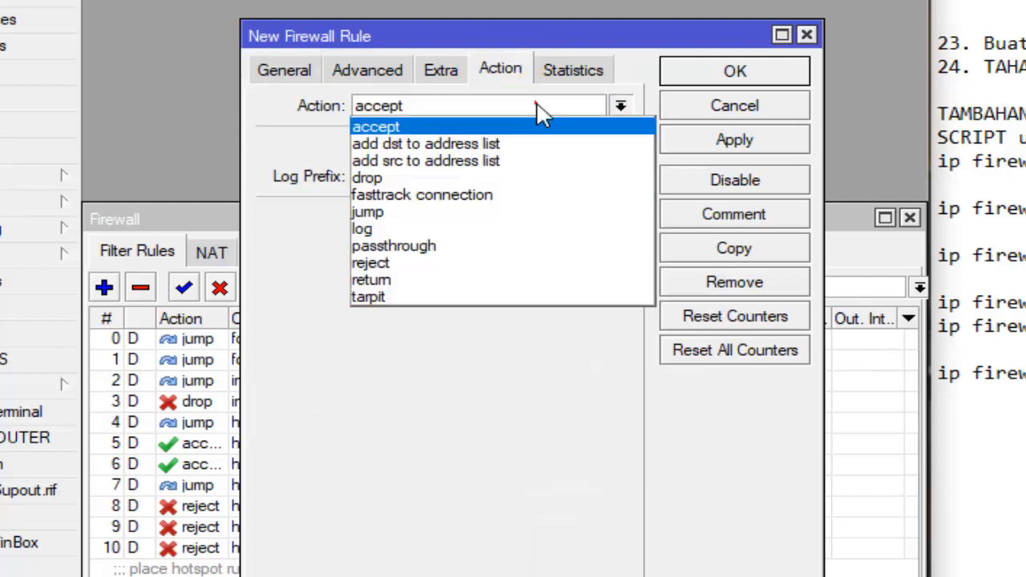
left_click(458, 178)
left_click(681, 72)
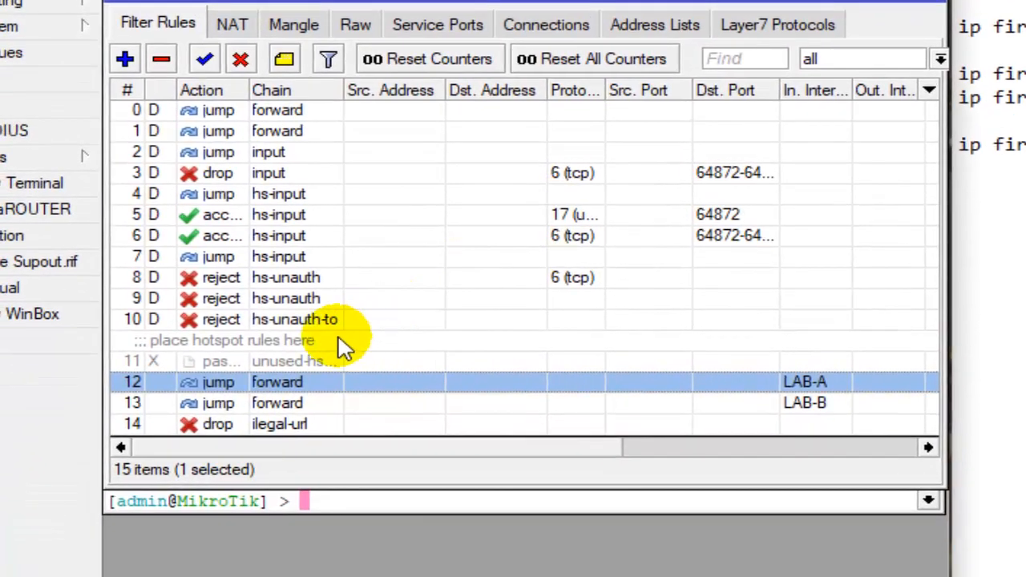
- Review the LAB-A and LAB-B forward jump rules and the ilegal-url drop rule in the filter list
left_click(316, 485)
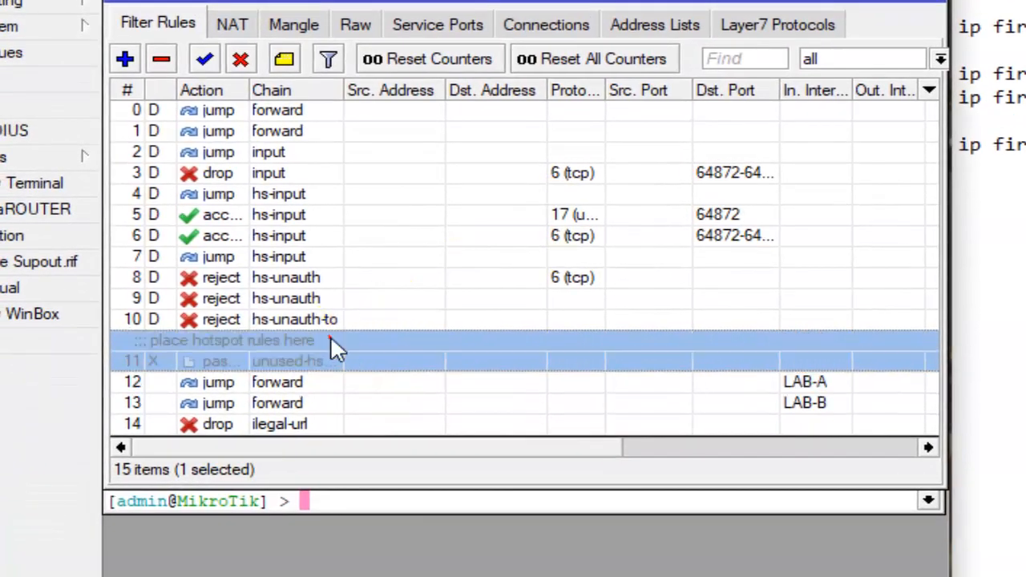
left_click(313, 382)
left_click(287, 403)
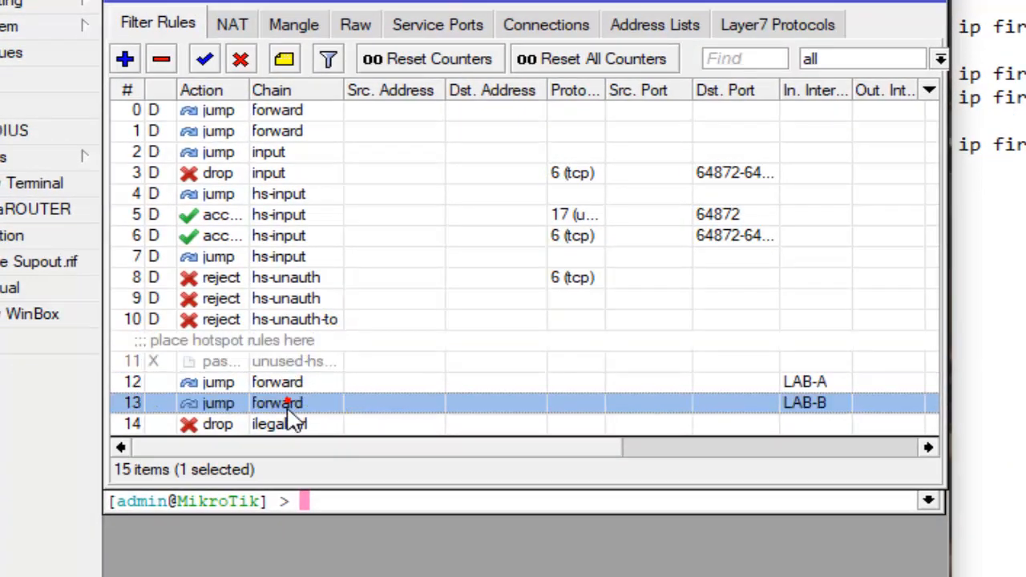
left_click(284, 425)
left_click(288, 404)
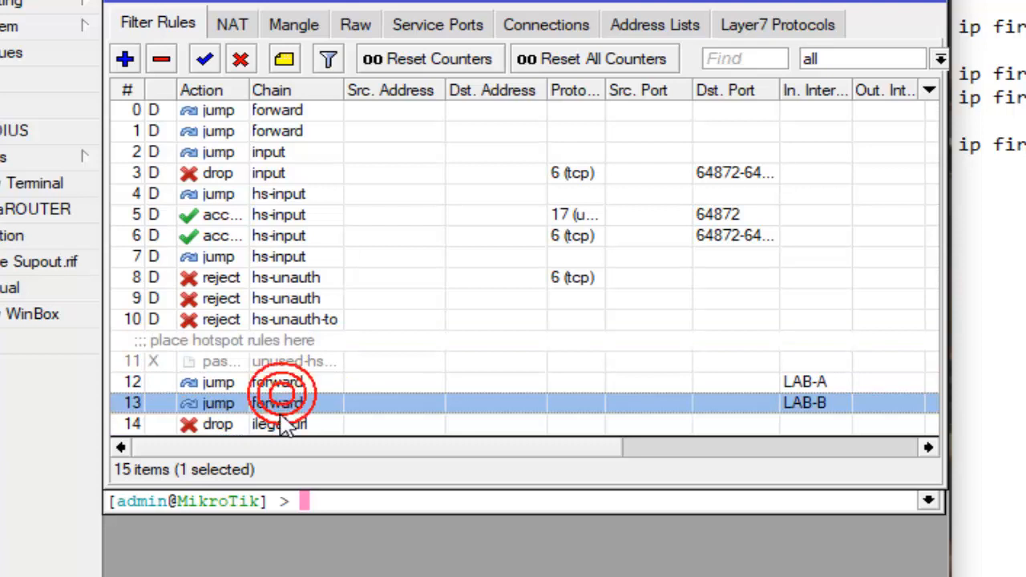
left_click(273, 425)
left_click(276, 384)
left_click(275, 405)
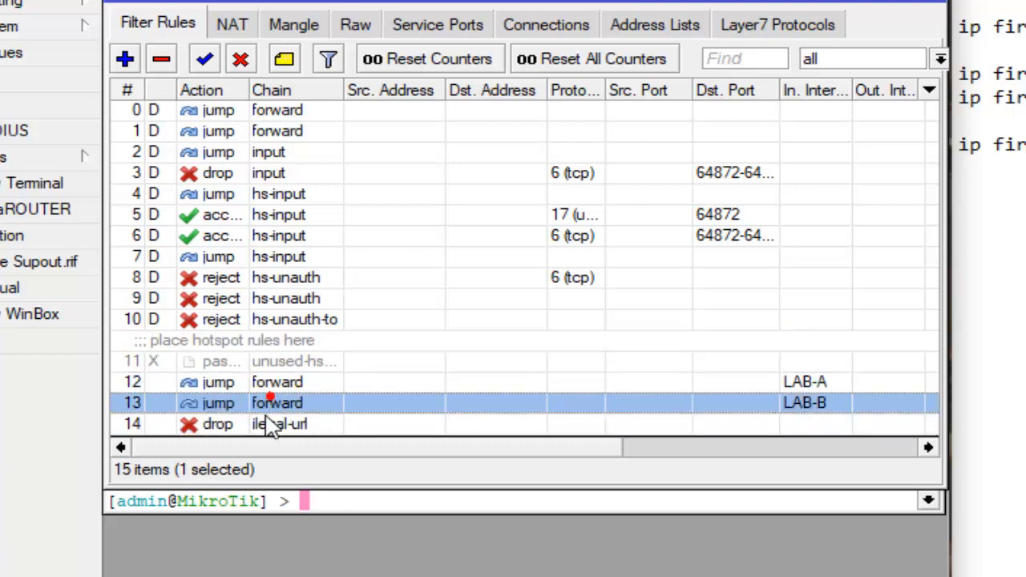
left_click(273, 425)
left_click(284, 401)
left_click(284, 382)
- Read the checklist's item on adding proxy NAT for LAB-A and LAB-B and its firewall nat commands
scroll(319, 208, "up", 9)
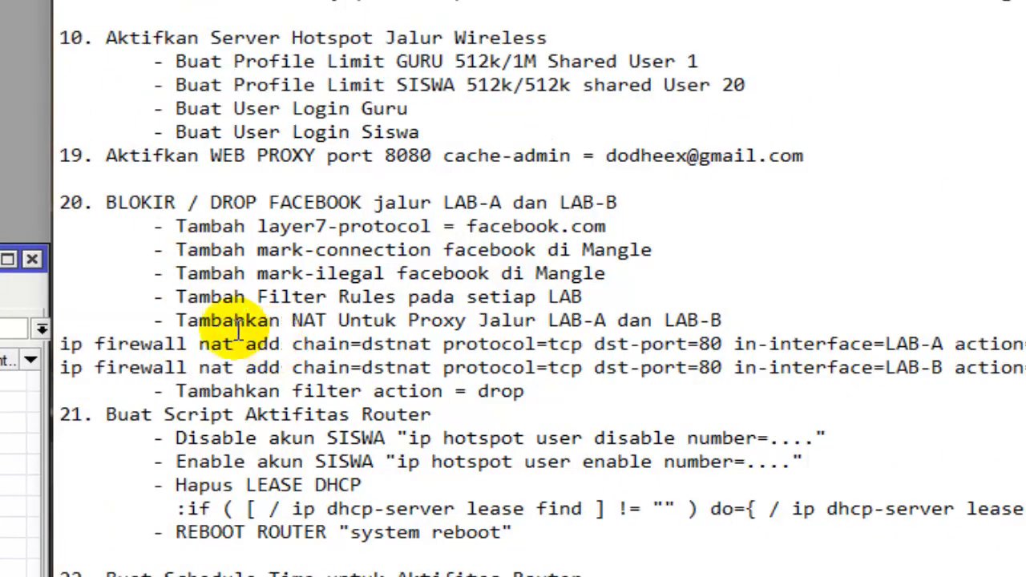
left_click_drag(165, 320, 721, 320)
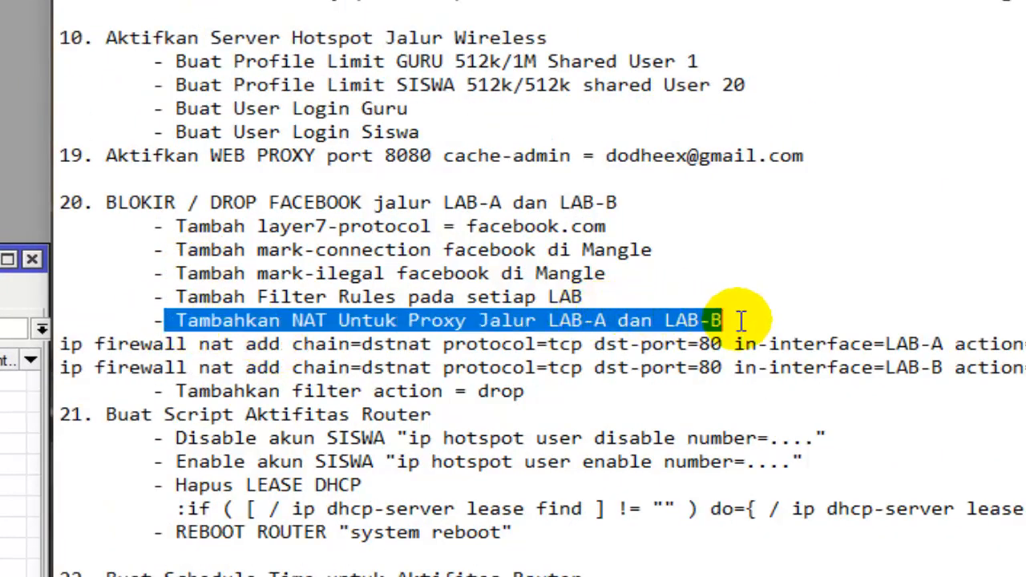
left_click(422, 368)
left_click_drag(67, 344, 483, 344)
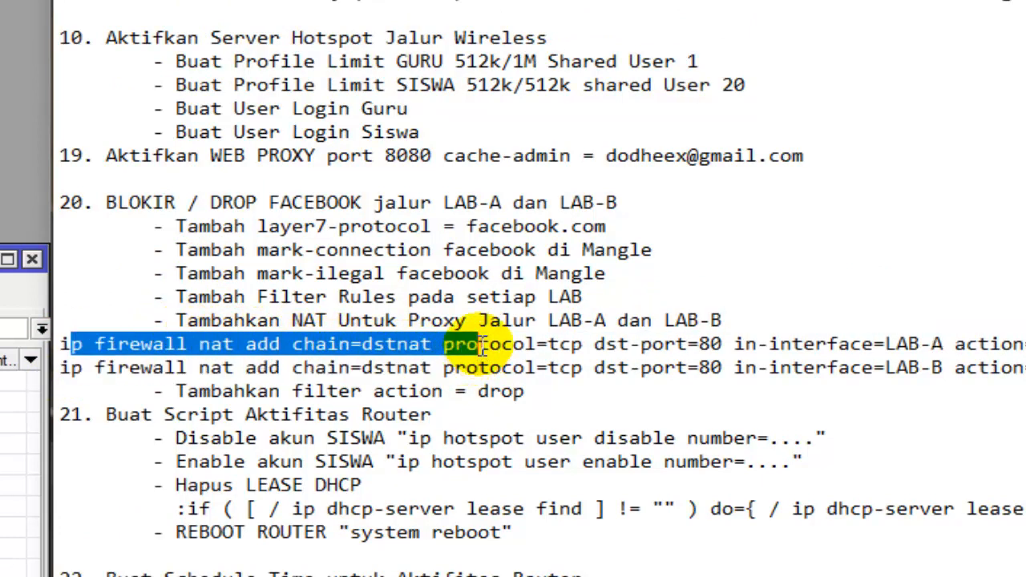
left_click(492, 327)
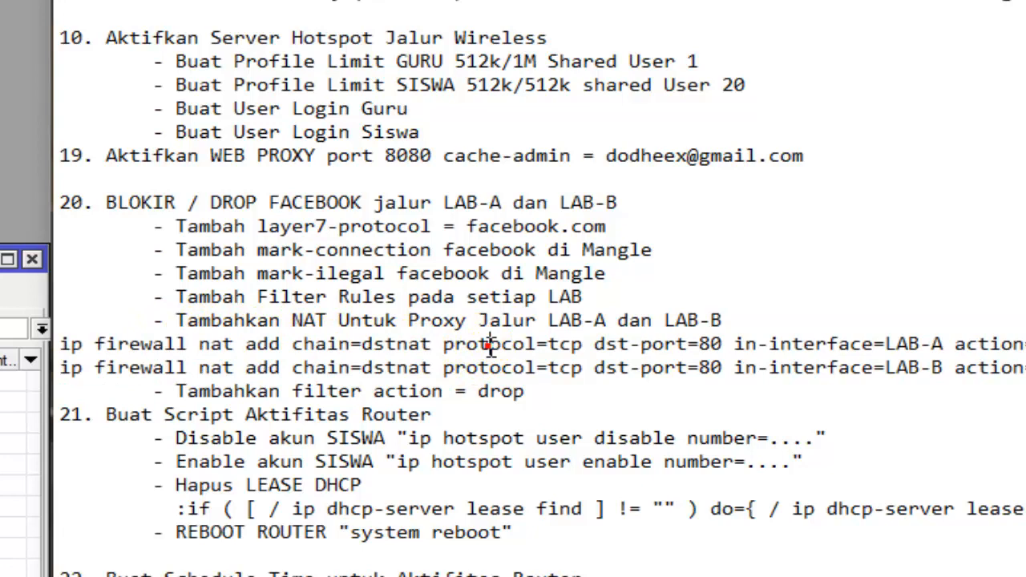
left_click_drag(479, 351, 391, 354)
left_click(365, 344)
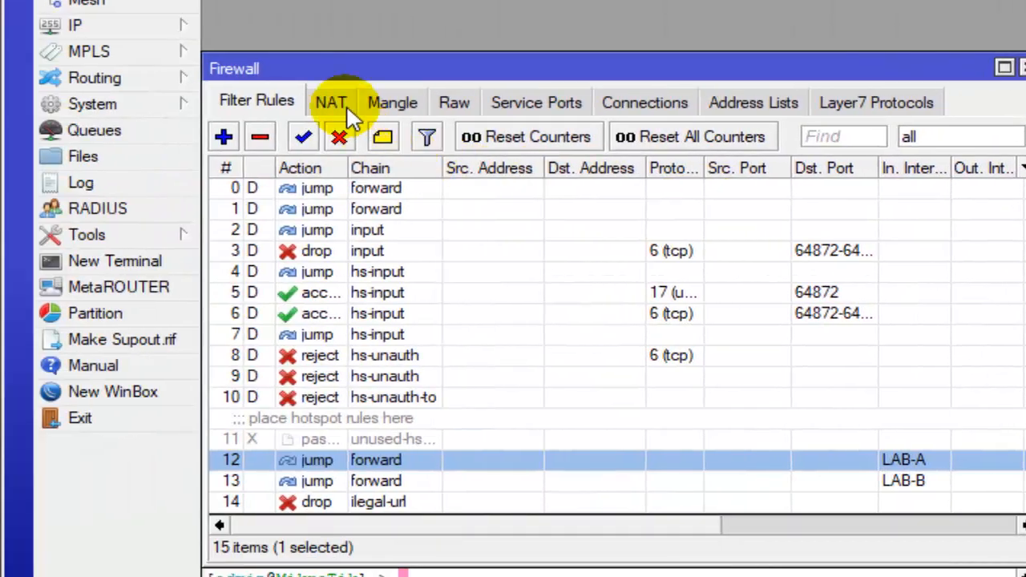
- Start a new firewall NAT rule with chain dstnat
left_click(332, 103)
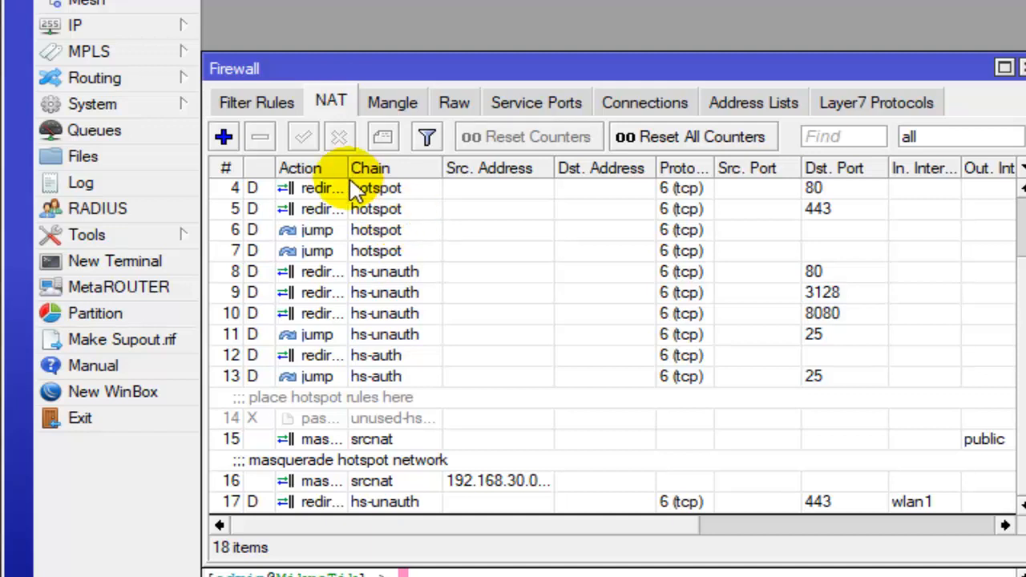
left_click(224, 137)
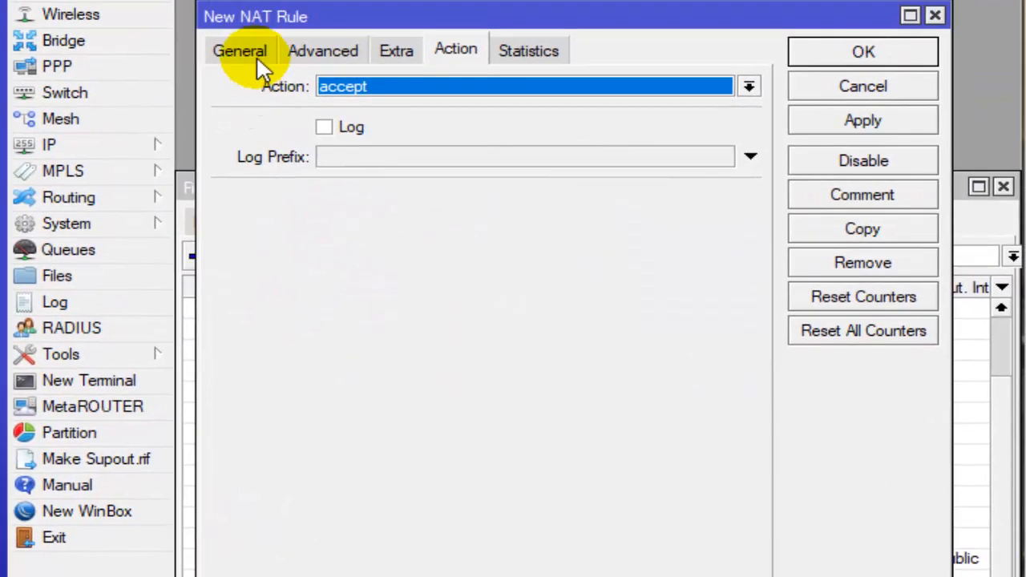
left_click(267, 17)
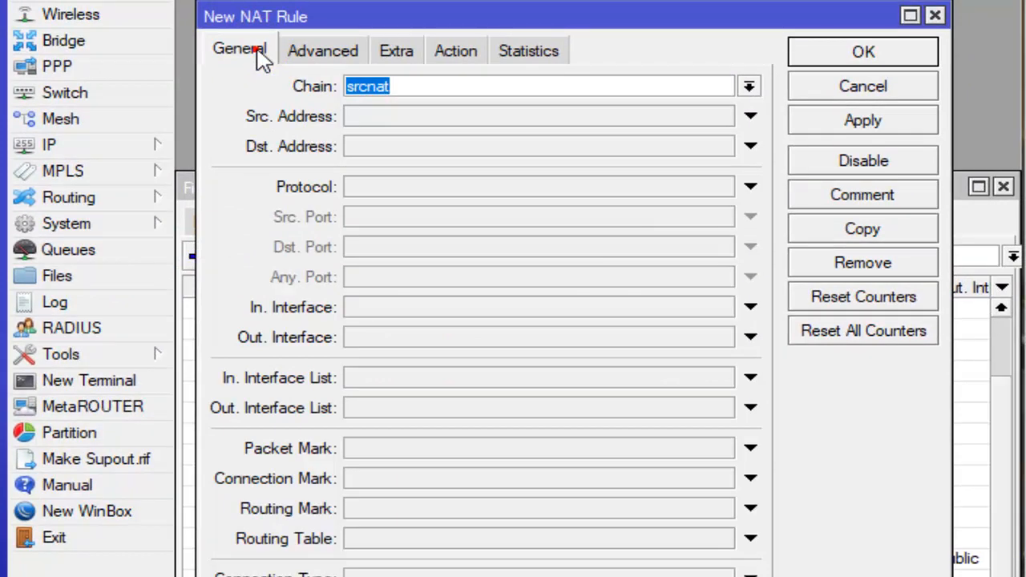
left_click_drag(431, 87, 344, 91)
left_click(749, 87)
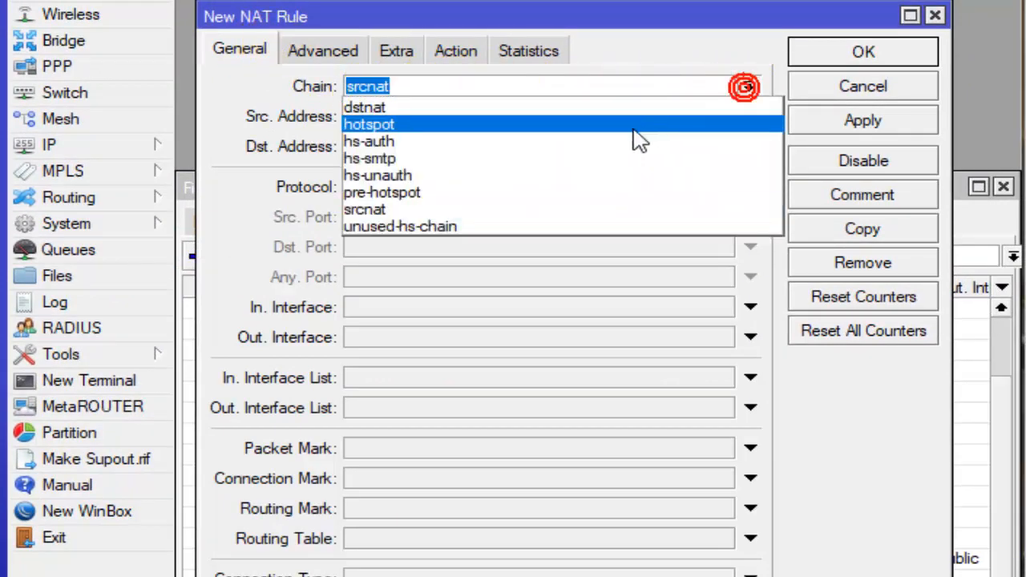
left_click(650, 108)
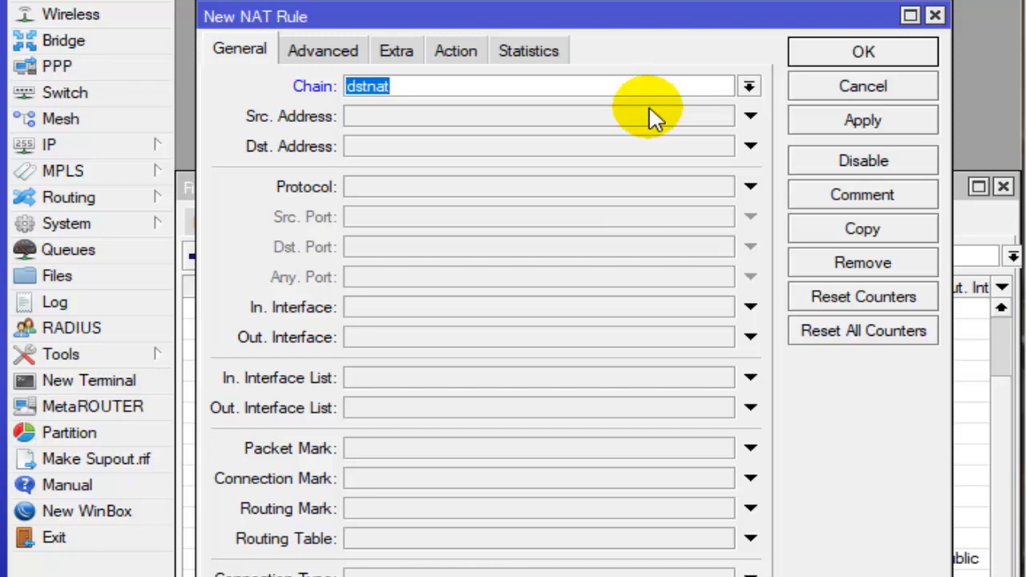
- Set the NAT rule's protocol to 6 (tcp), destination port to 80 and in-interface to LAB-A
left_click(395, 189)
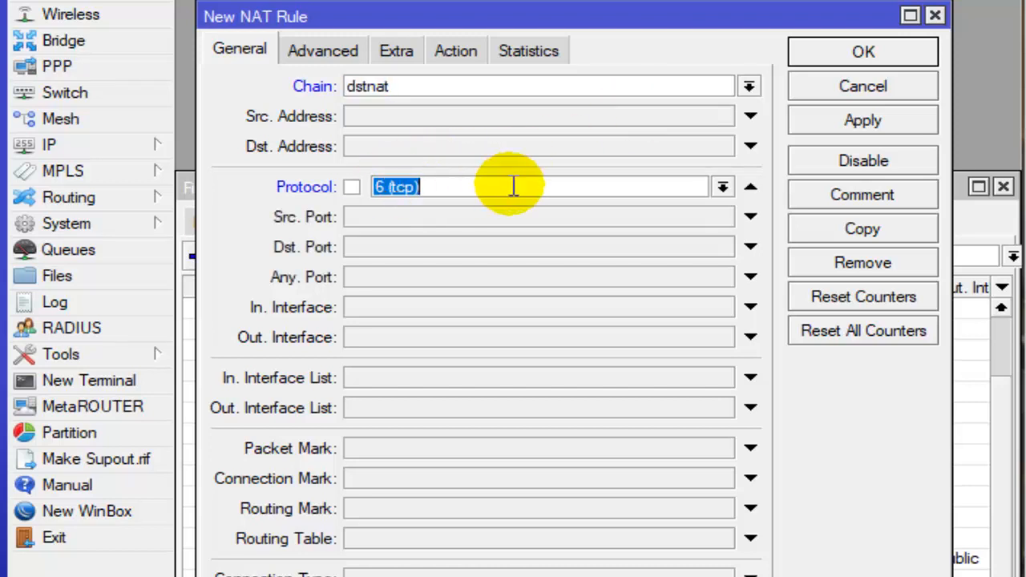
left_click(418, 247)
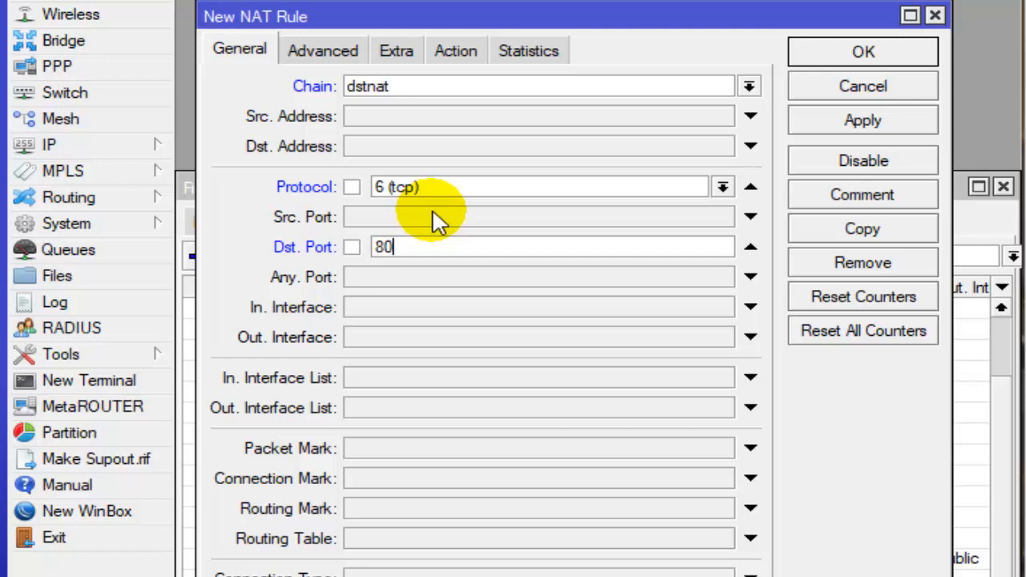
left_click(444, 306)
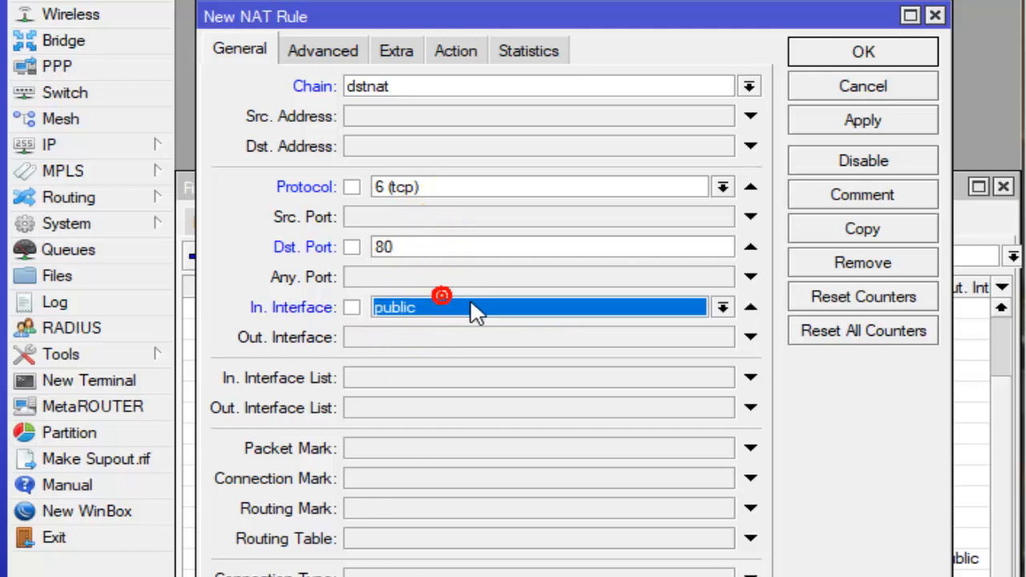
left_click(472, 304)
left_click(440, 328)
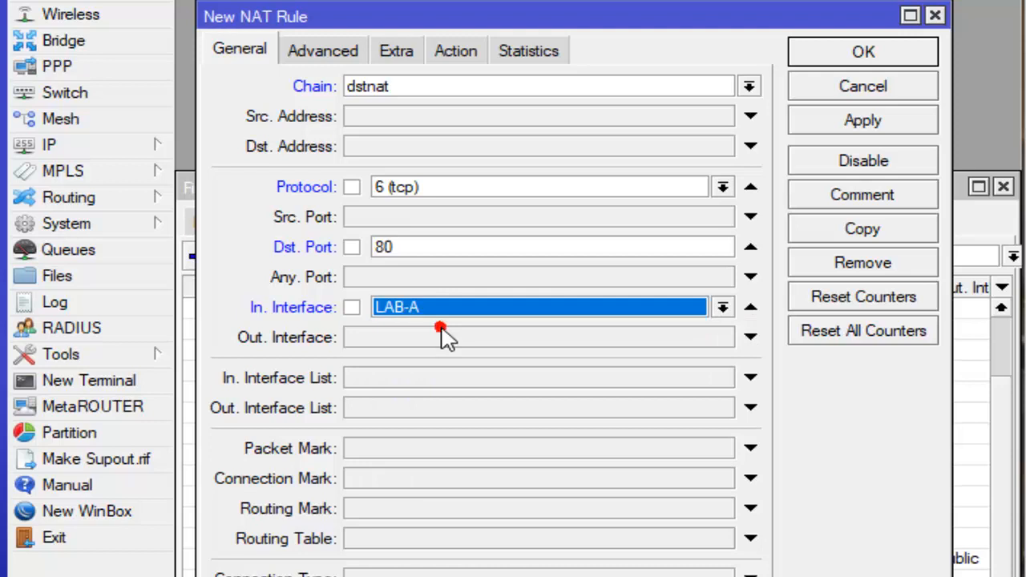
- Set the LAB-A NAT rule's action to redirect with To Ports 8080 and save the rule
left_click(463, 51)
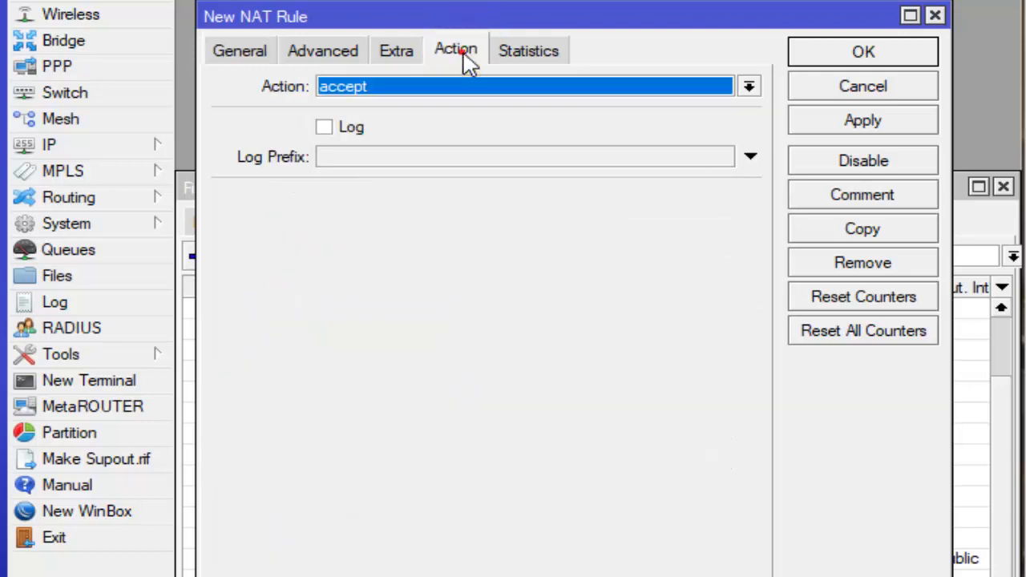
left_click(491, 87)
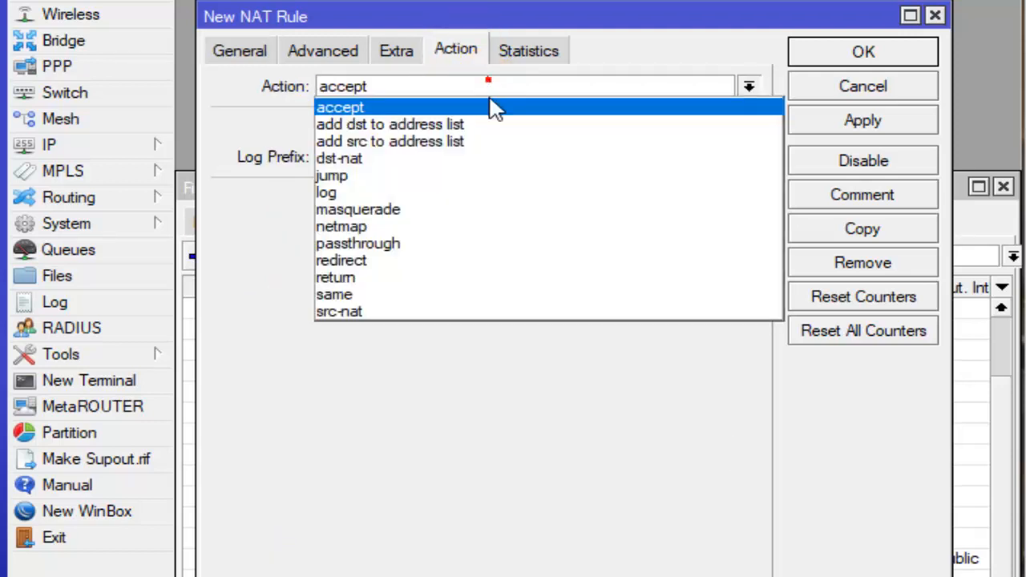
left_click(389, 263)
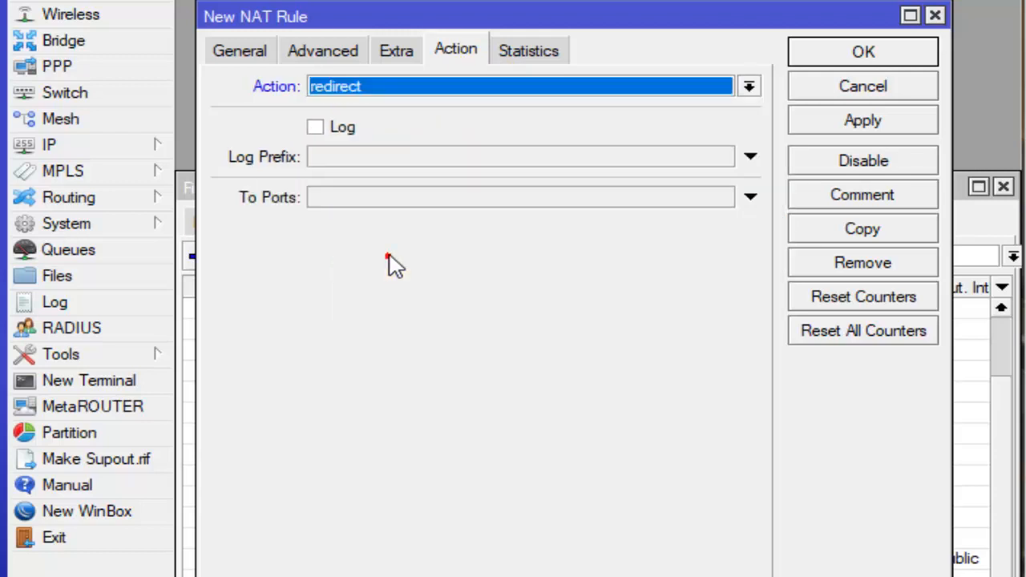
left_click(341, 199)
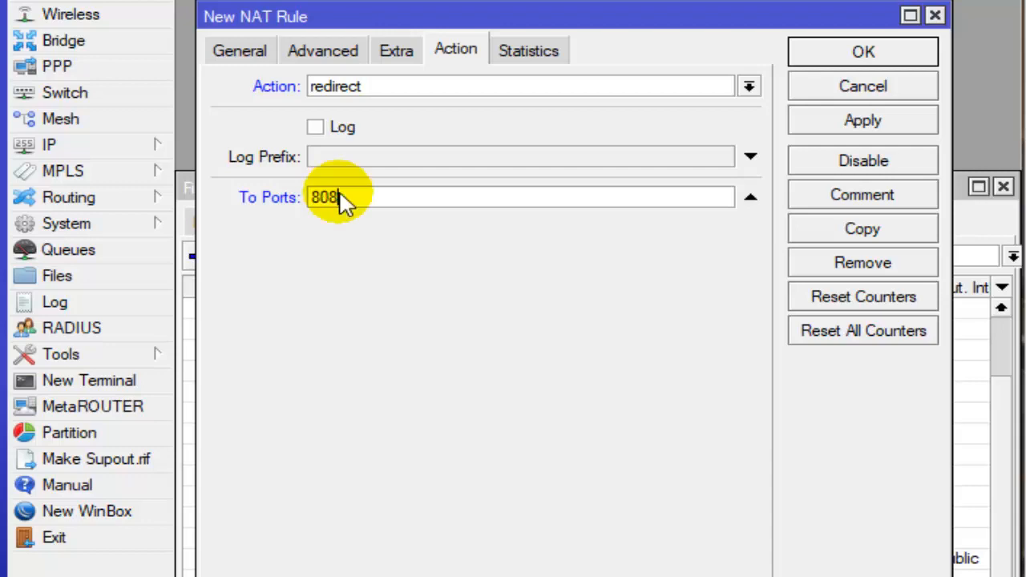
type("8080")
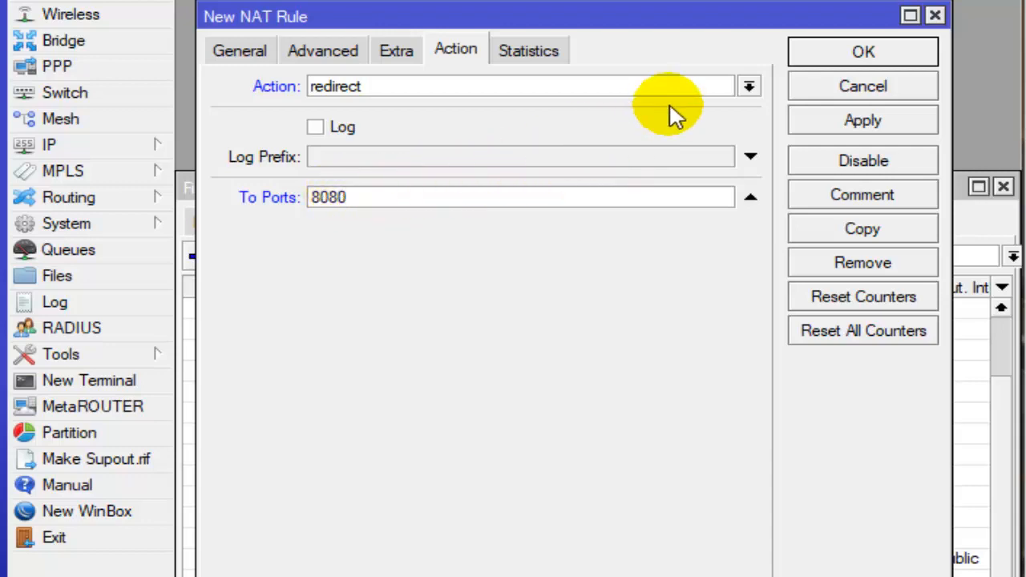
left_click(855, 68)
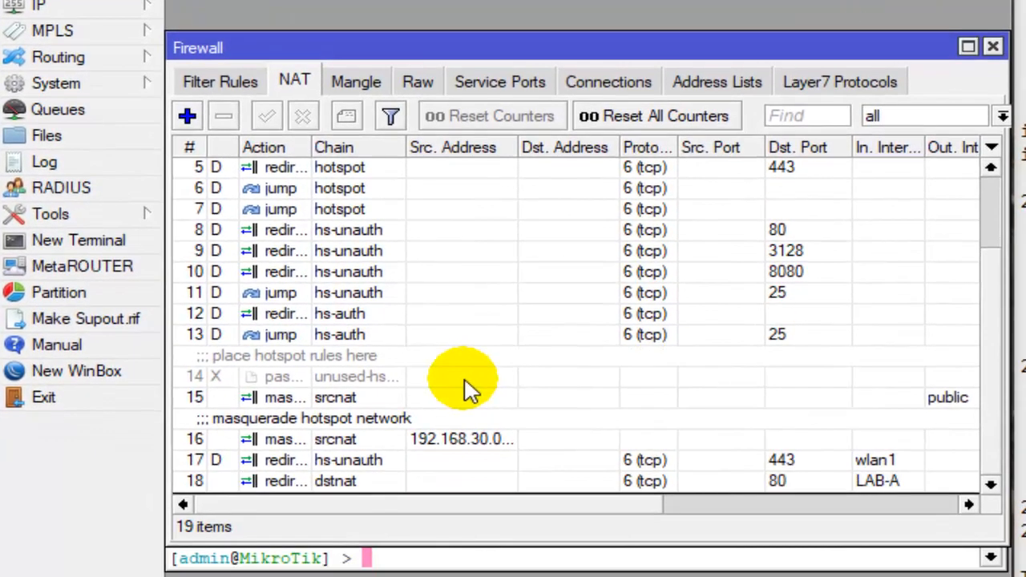
- Start a second NAT rule with chain dstnat
left_click(585, 480)
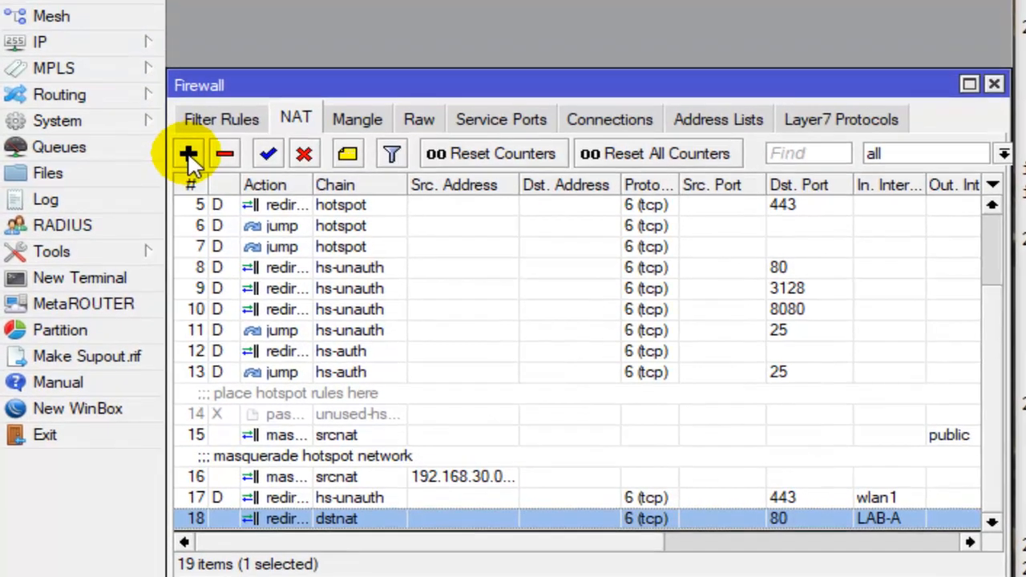
left_click(187, 116)
left_click(245, 35)
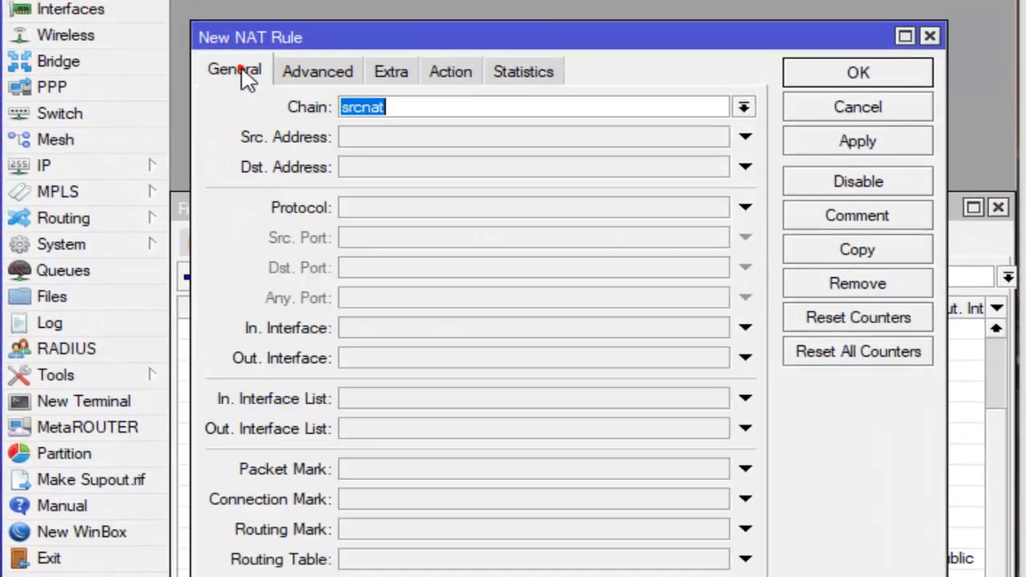
left_click(743, 107)
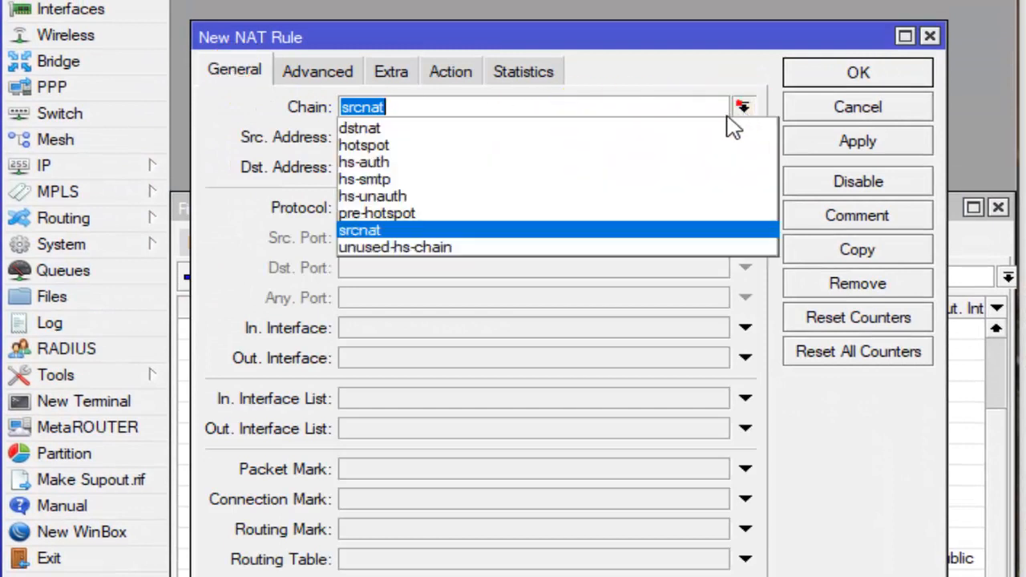
left_click(706, 122)
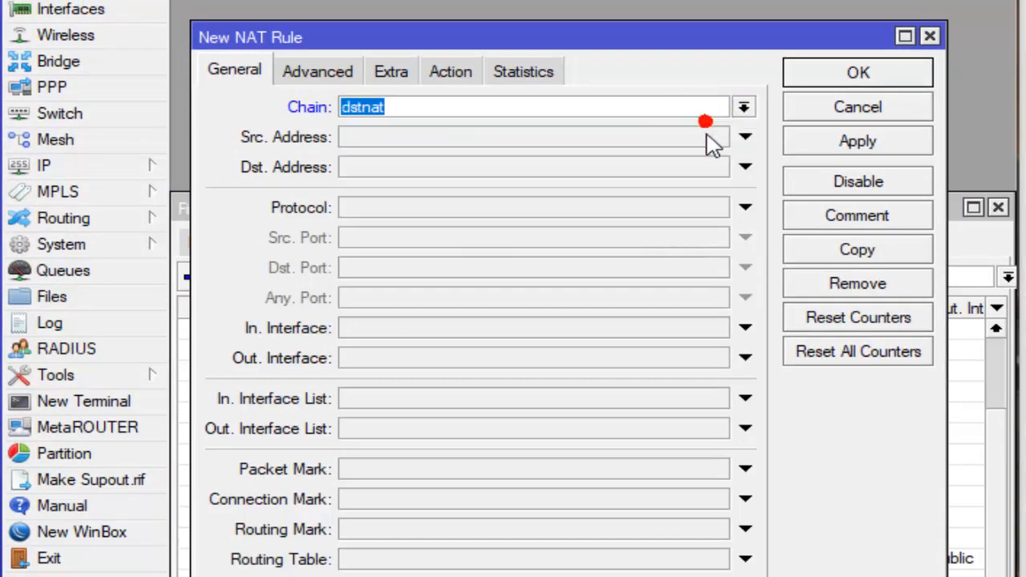
- Set the second NAT rule's protocol to 6 (tcp), destination port to 80 and in-interface to LAB-B
left_click(433, 208)
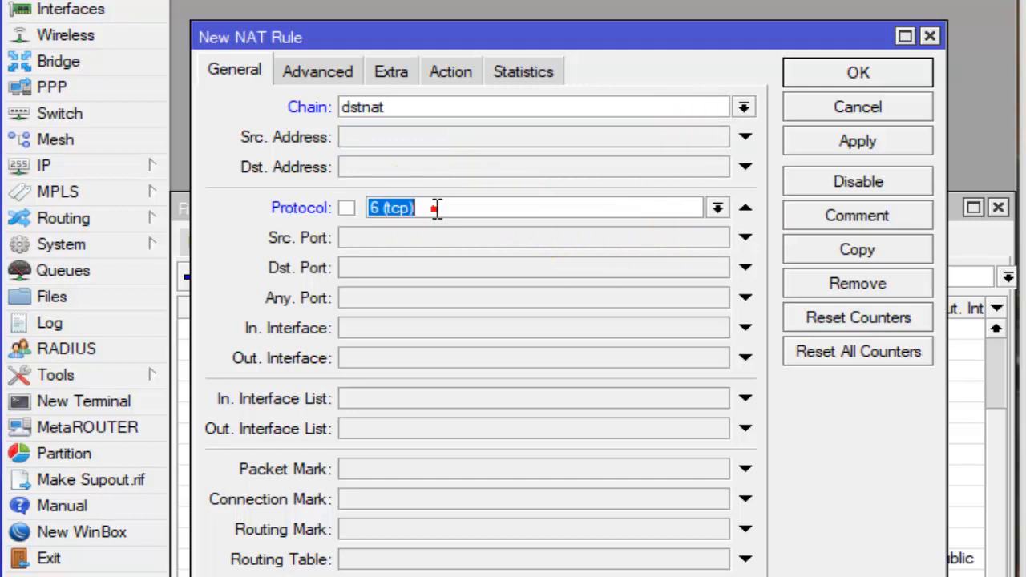
left_click(428, 272)
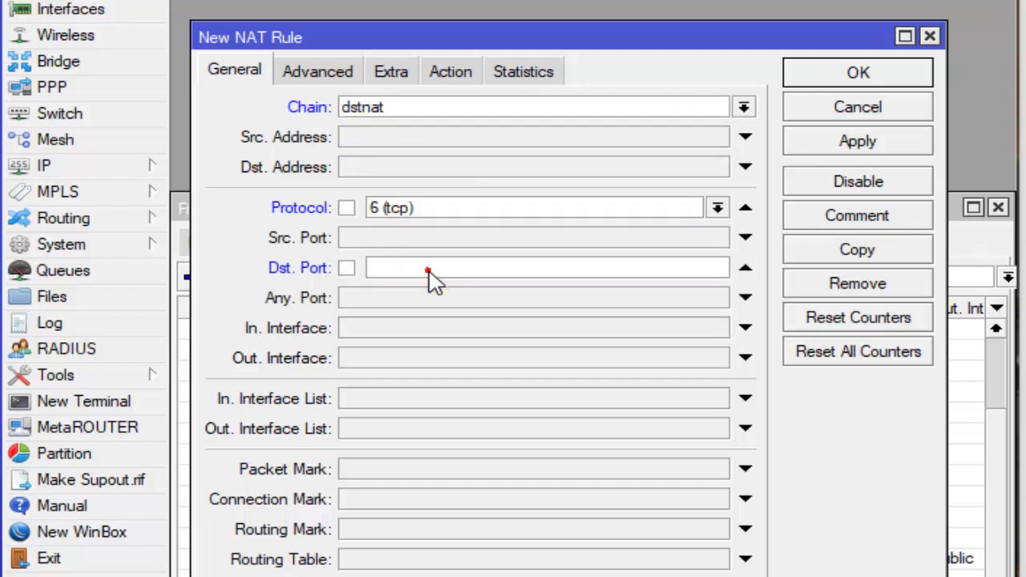
left_click(594, 328)
left_click(714, 328)
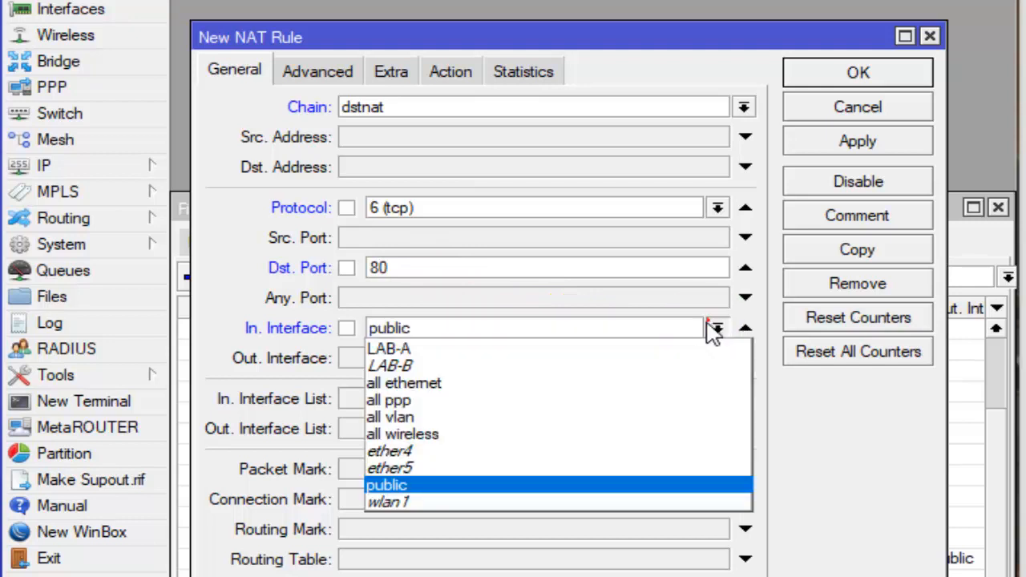
left_click(591, 383)
left_click(694, 330)
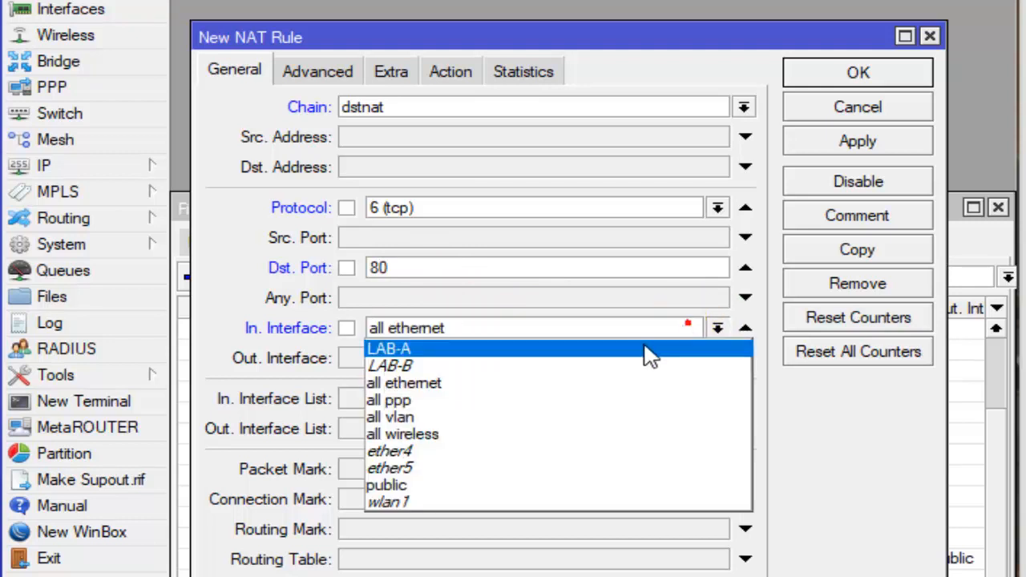
left_click(618, 362)
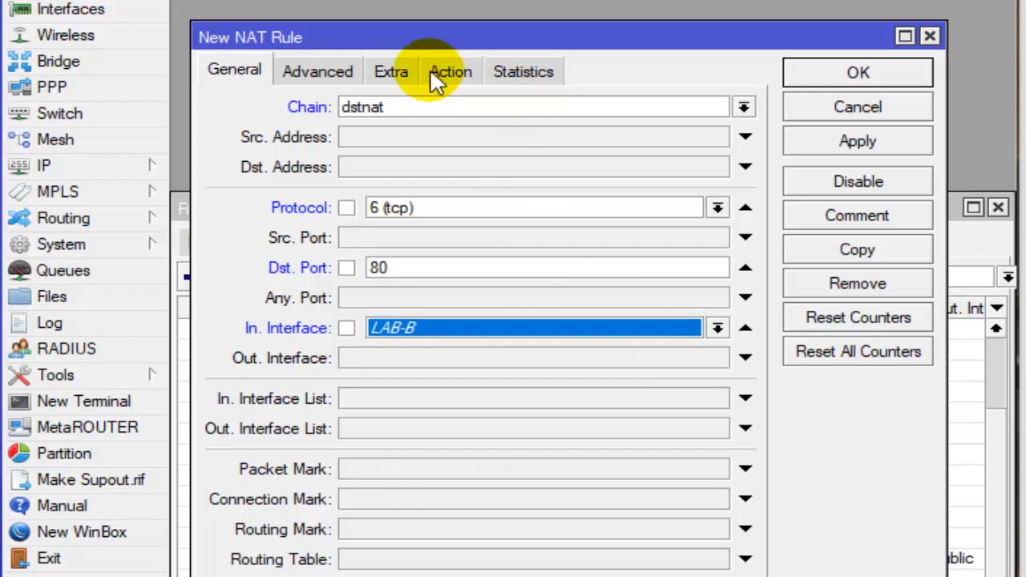
- Set the LAB-B NAT rule's action to redirect with To Ports 8080 and save the rule
left_click(451, 71)
left_click(474, 104)
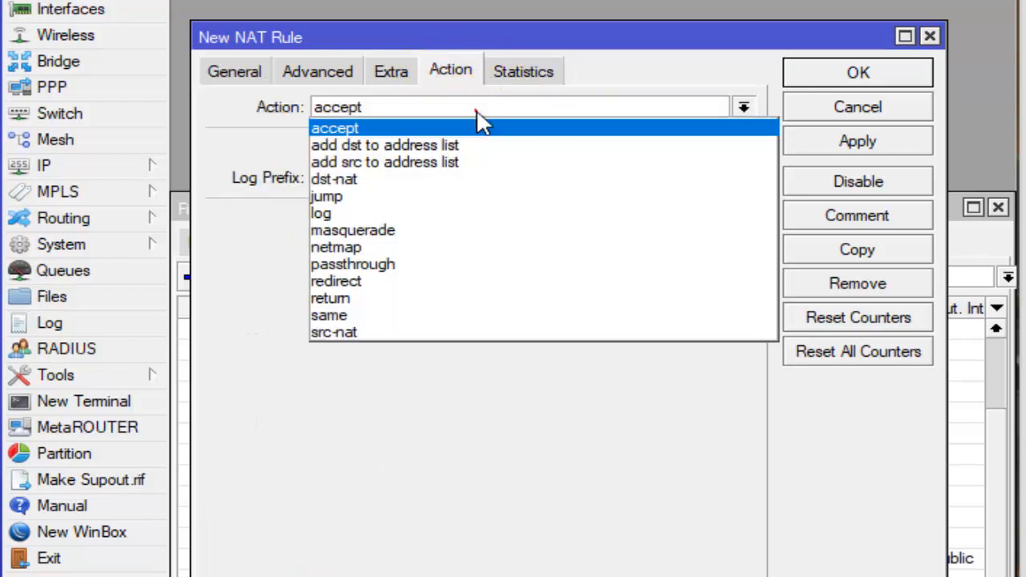
left_click(457, 74)
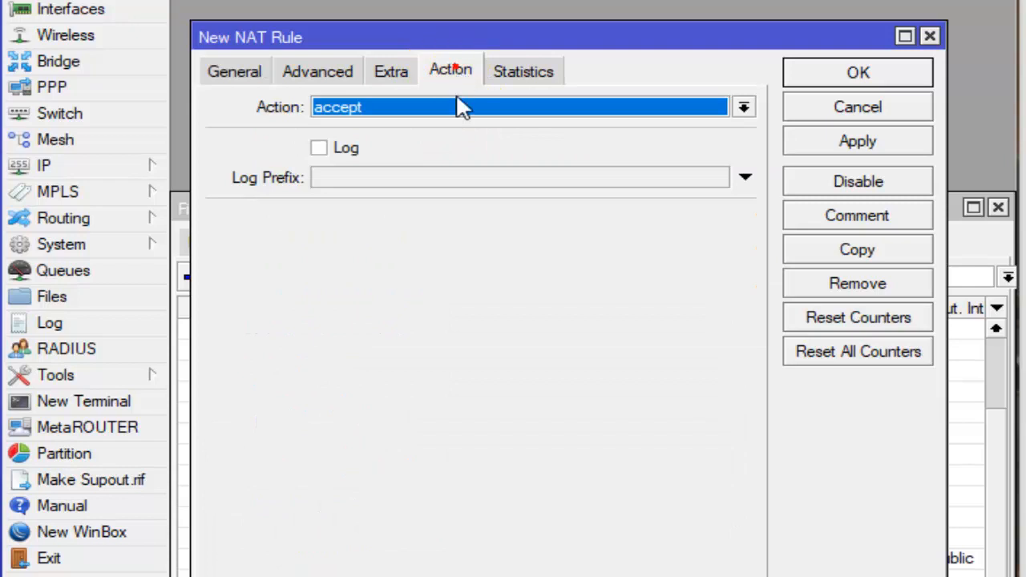
left_click(456, 107)
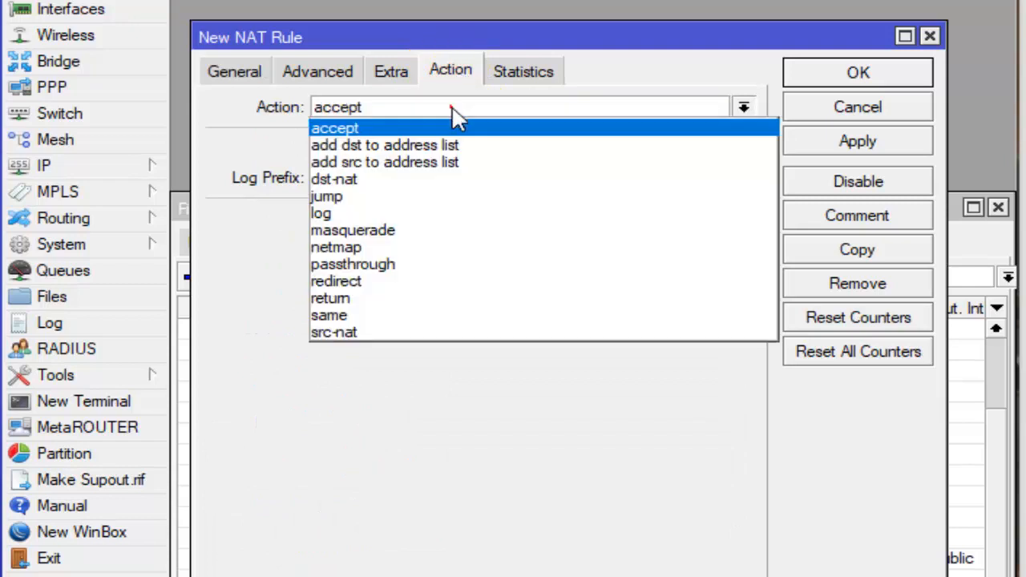
left_click(365, 281)
left_click(383, 218)
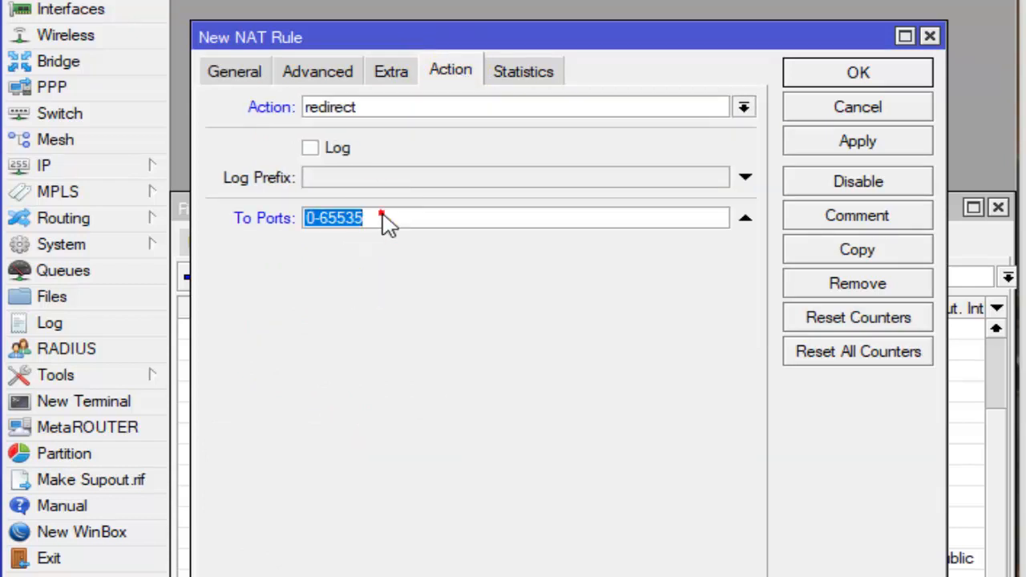
left_click(382, 217)
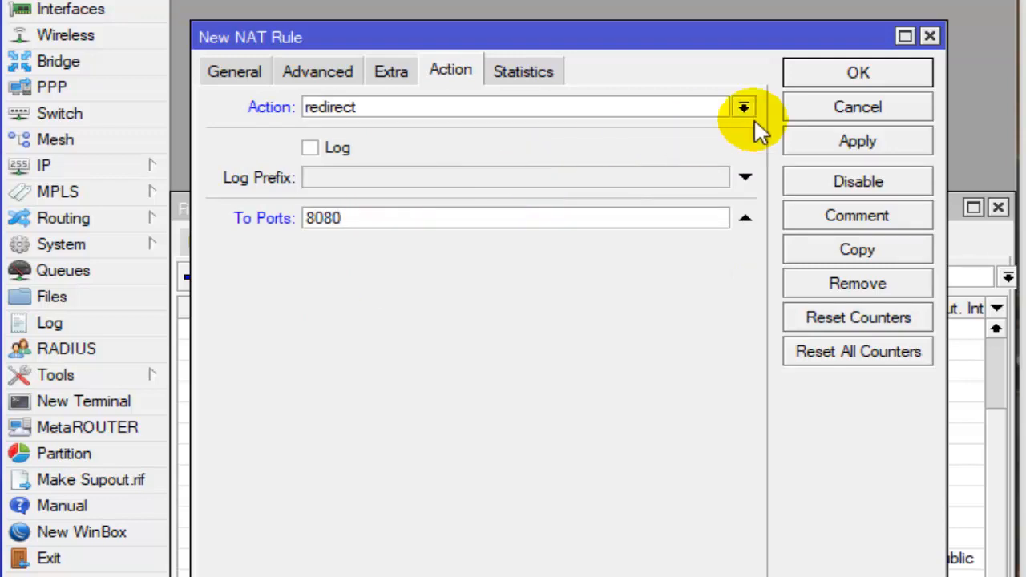
left_click(880, 88)
- Review the LAB-A and LAB-B redirect rules in the NAT list and the ilegal-url drop rule in the filter rules
left_click(445, 552)
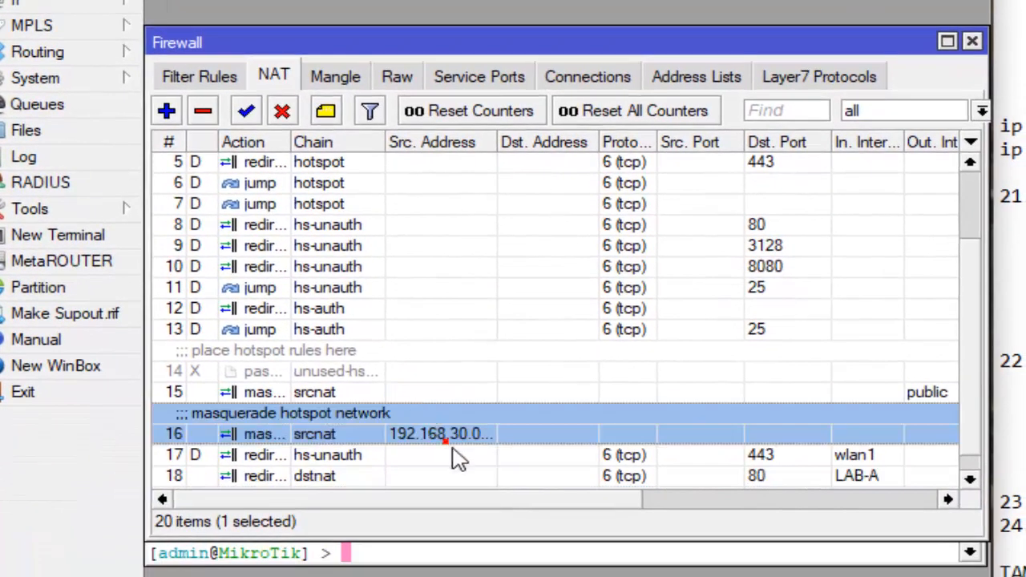
left_click(458, 454)
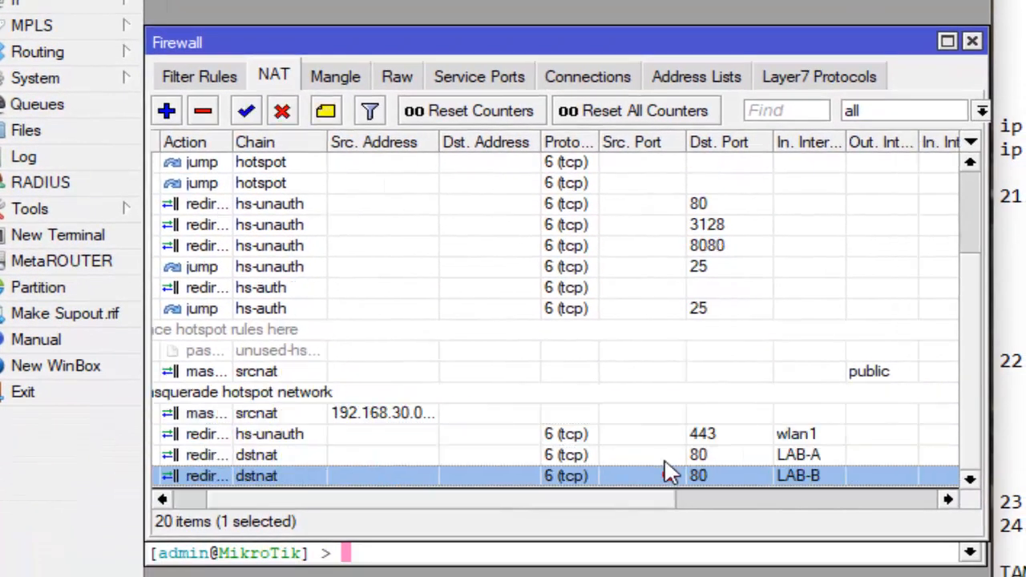
left_click(664, 459)
left_click(656, 469)
left_click(656, 455)
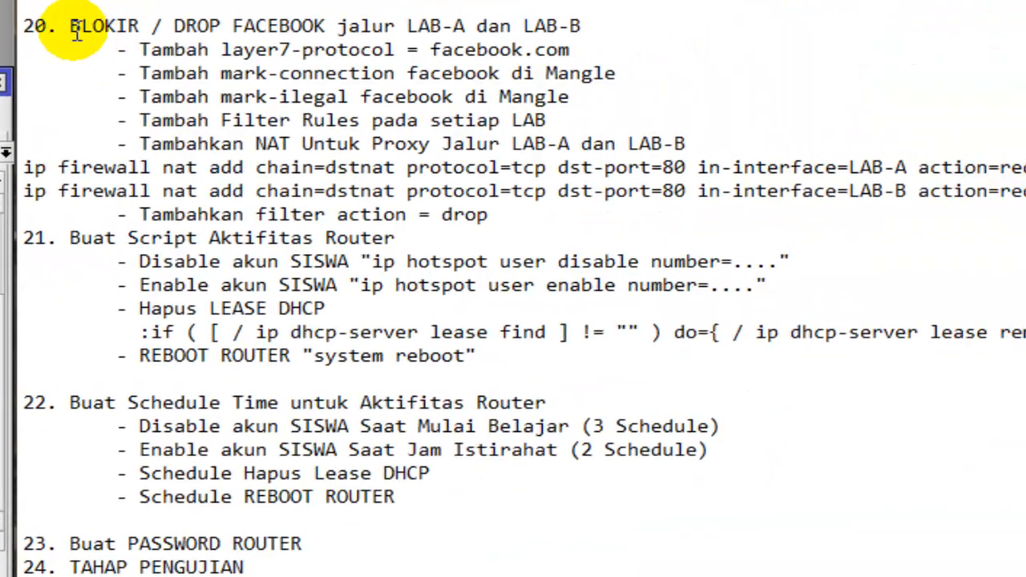
left_click_drag(71, 28, 477, 197)
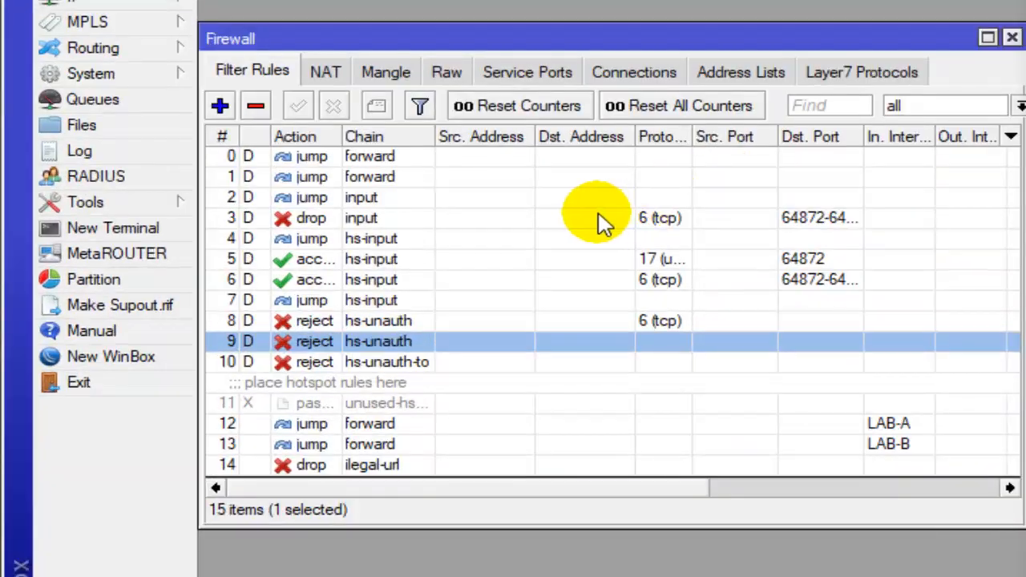
left_click(597, 218)
left_click(497, 344)
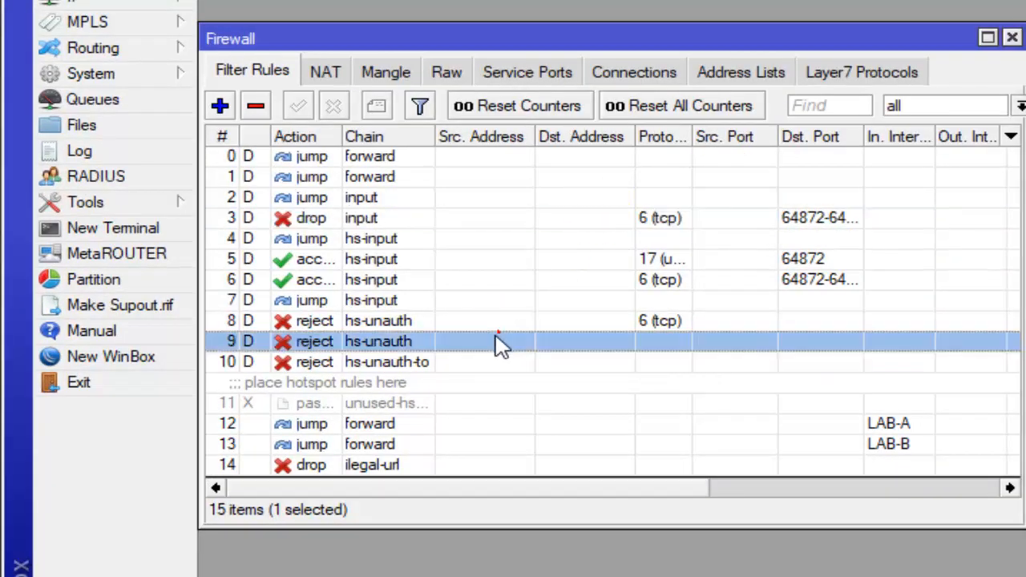
left_click(377, 466)
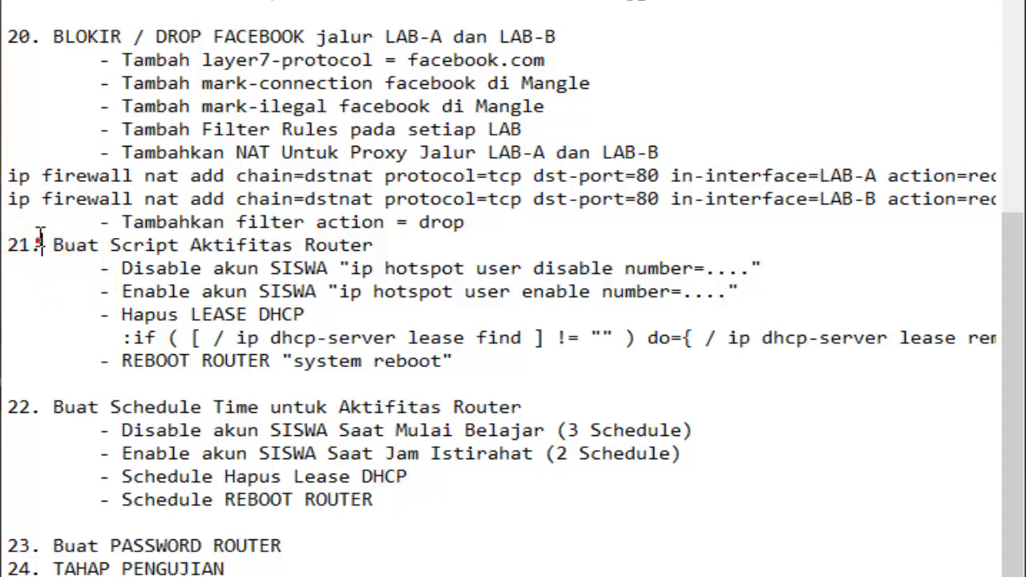
- Read checklist item 21 on router activity scripts, focusing on the hotspot user disable command for the SISWA account
left_click_drag(52, 245, 377, 247)
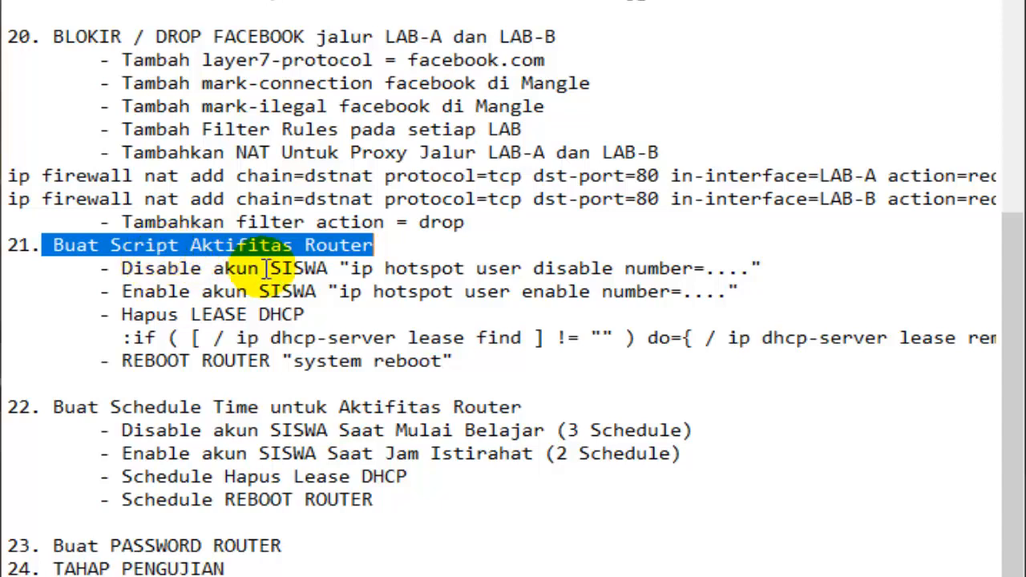
left_click_drag(260, 269, 367, 274)
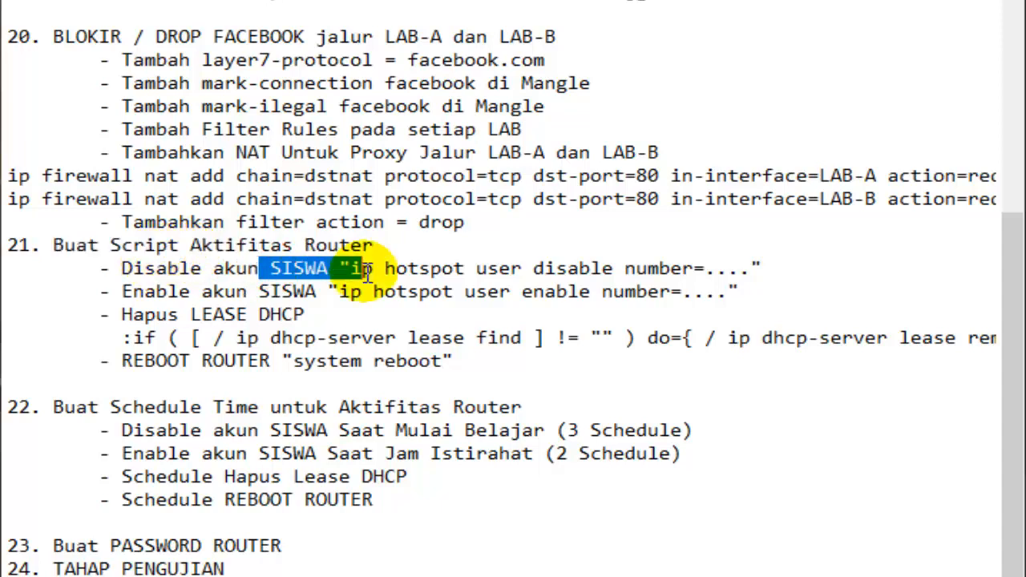
left_click(395, 271)
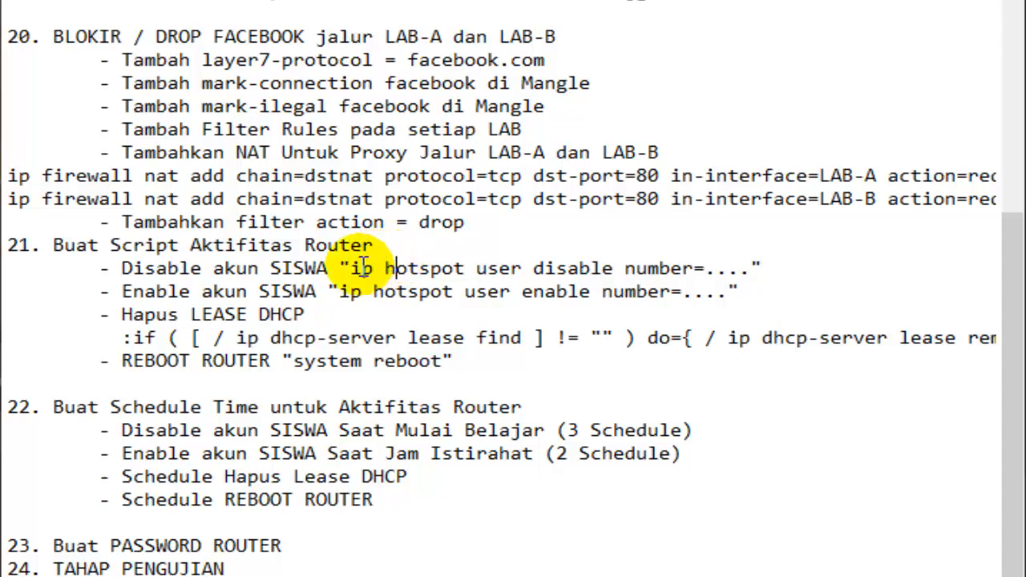
left_click_drag(352, 269, 708, 271)
left_click(707, 271)
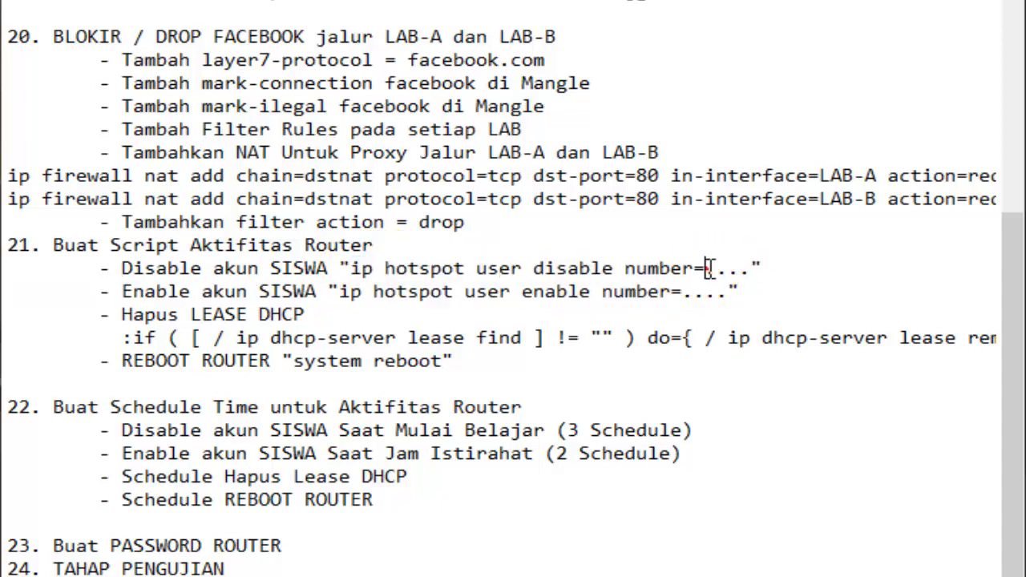
left_click_drag(707, 268, 752, 270)
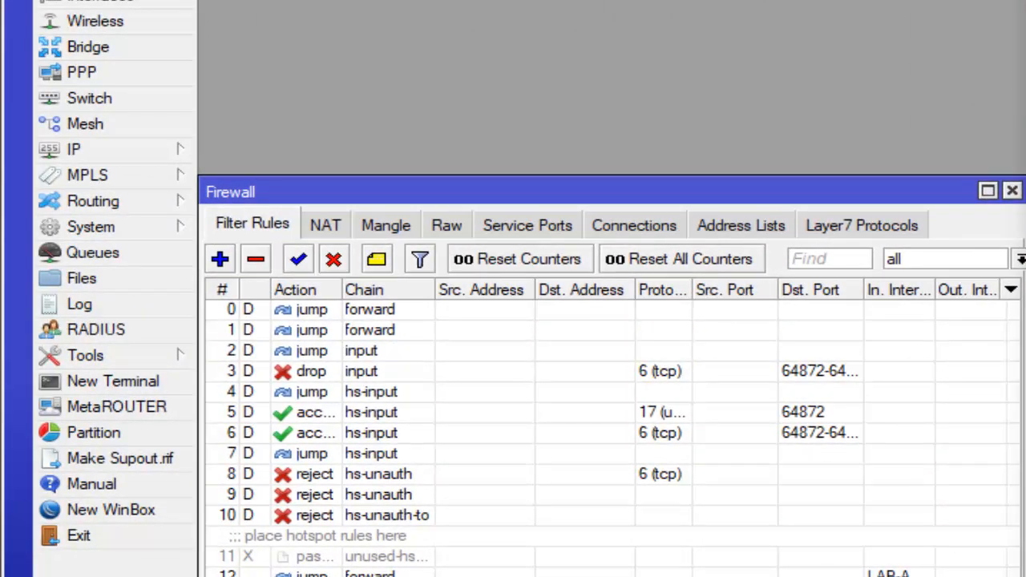
- Close the firewall window and open a new terminal
left_click(587, 311)
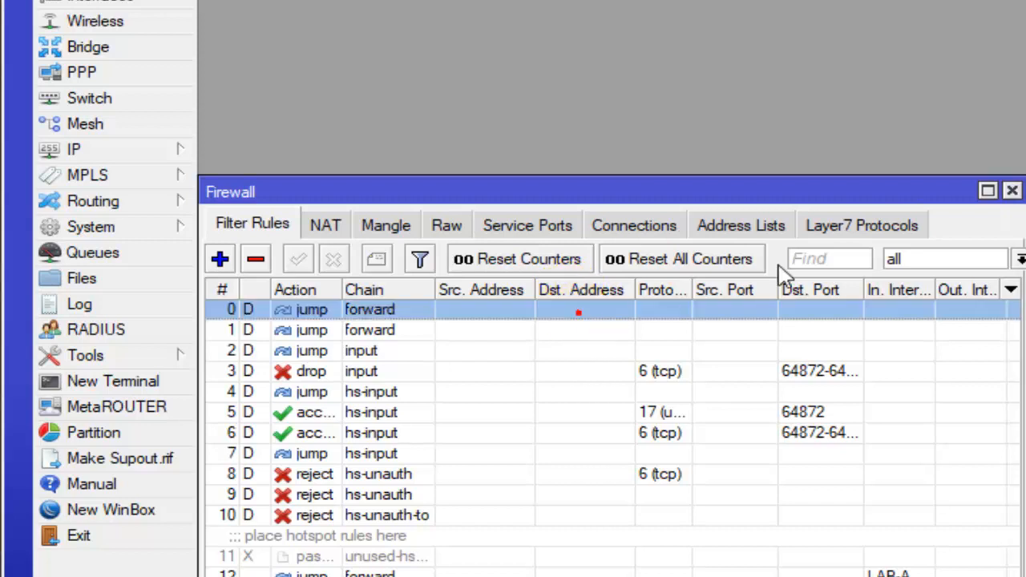
left_click(1011, 191)
left_click(1012, 197)
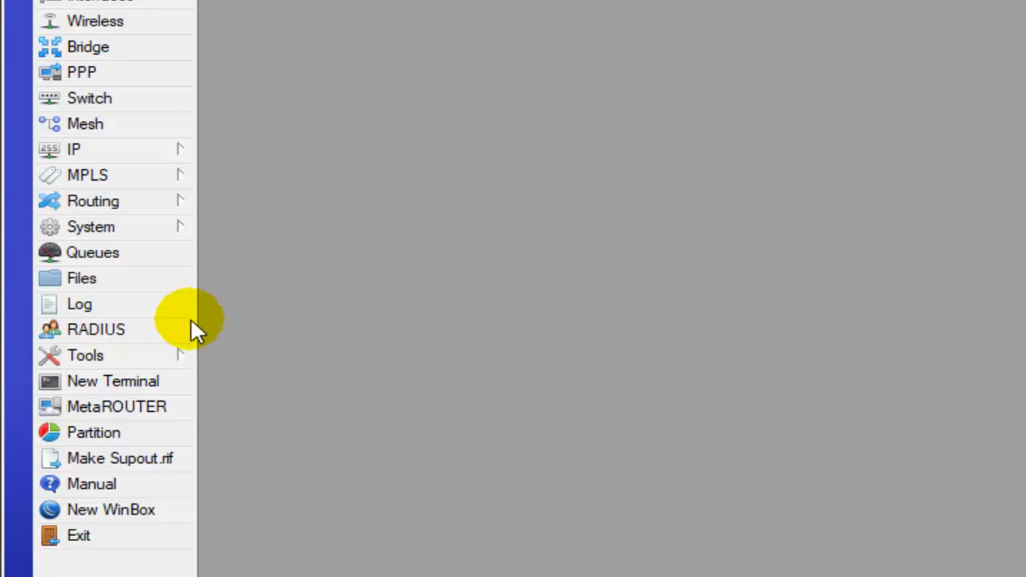
left_click(145, 149)
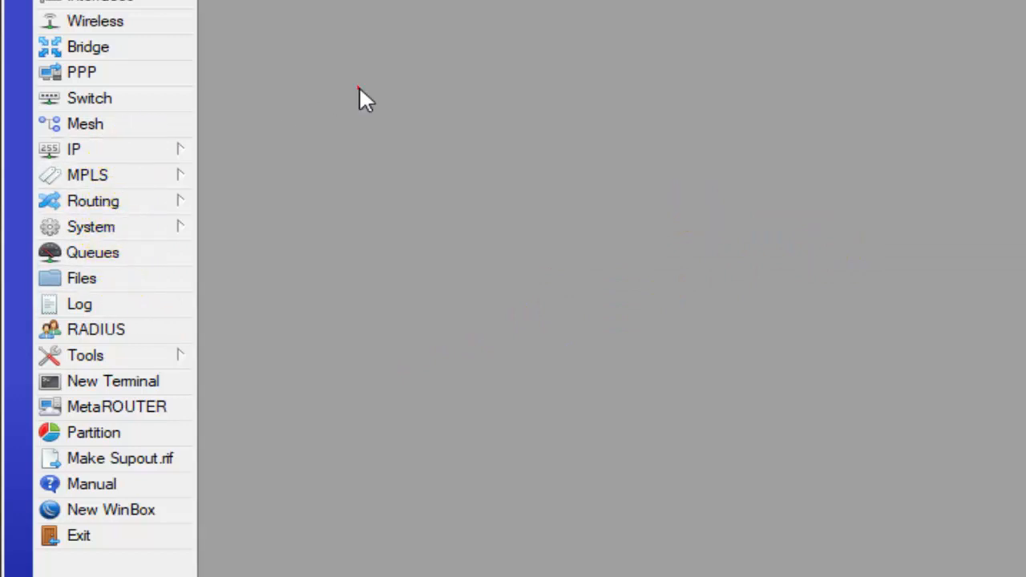
left_click(356, 88)
left_click(130, 393)
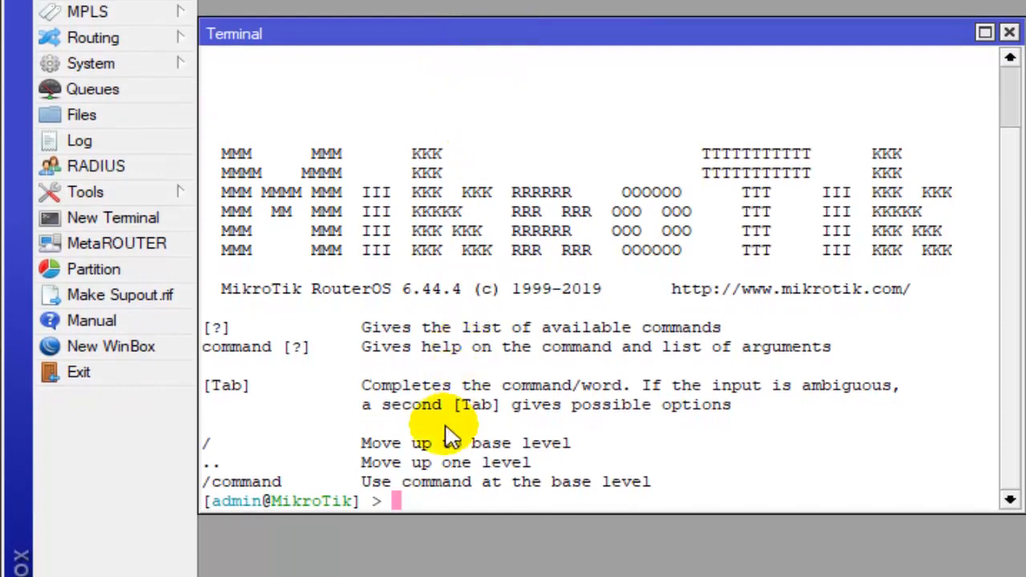
left_click(563, 32)
left_click_drag(565, 40, 571, 0)
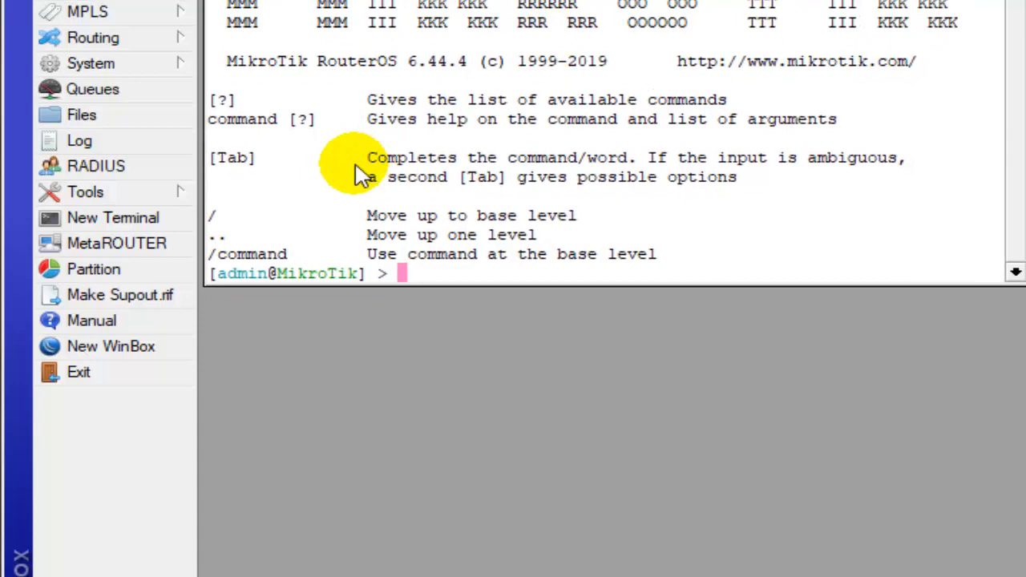
- Run "ip hotspot user print" in the terminal to look up the siswa account's number
type("i")
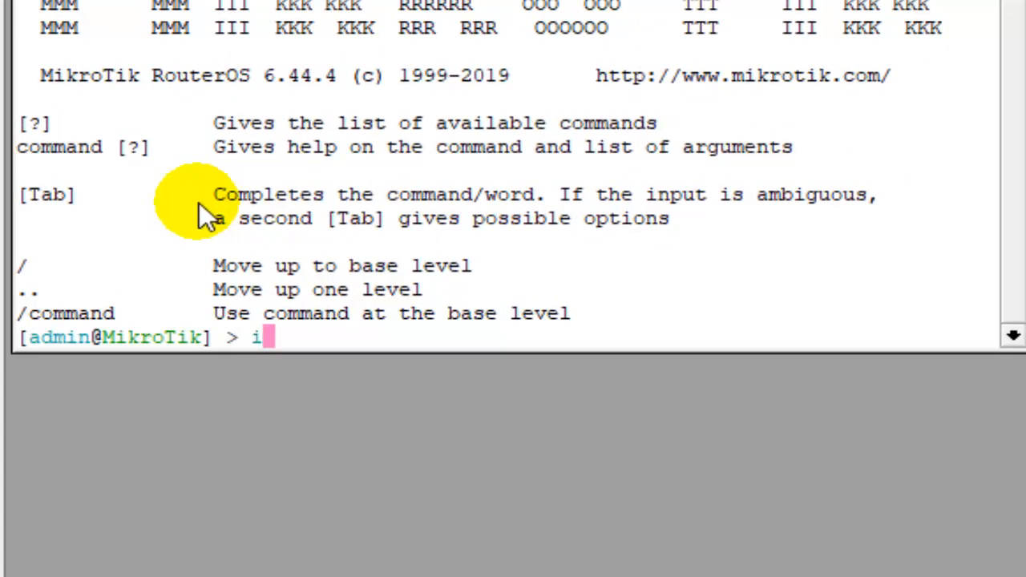
type("p ho")
key("Tab")
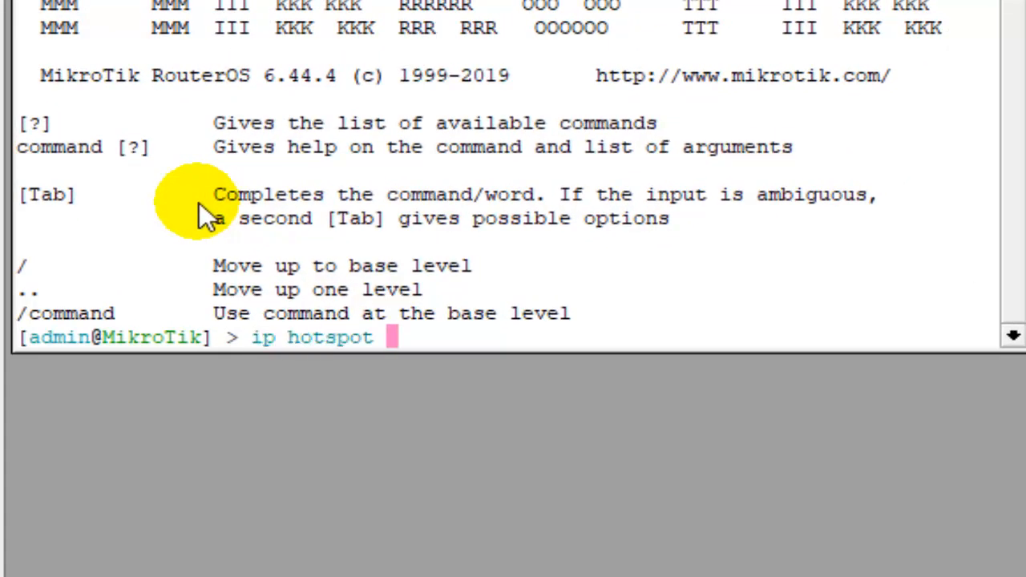
type("user p")
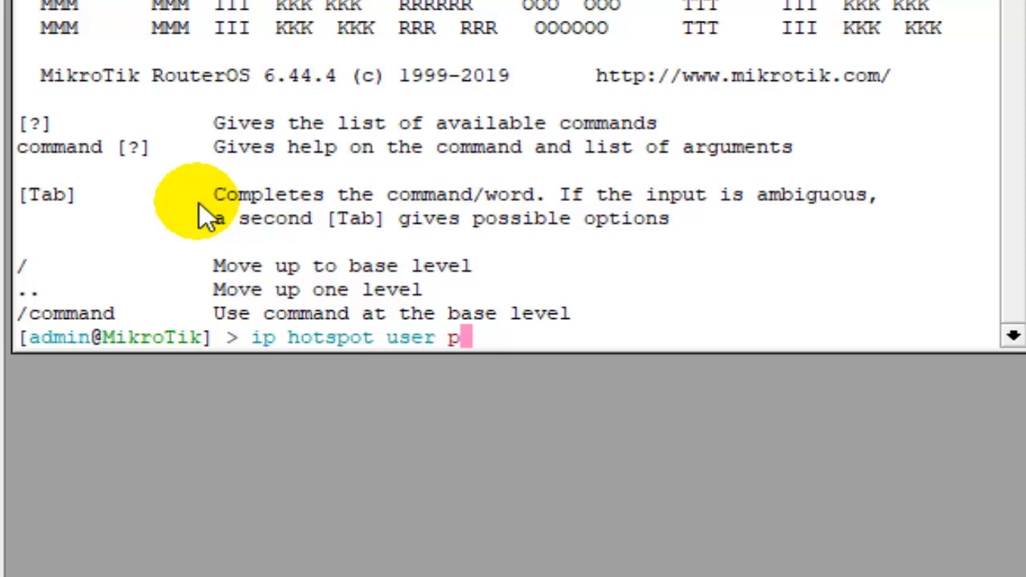
type("rint")
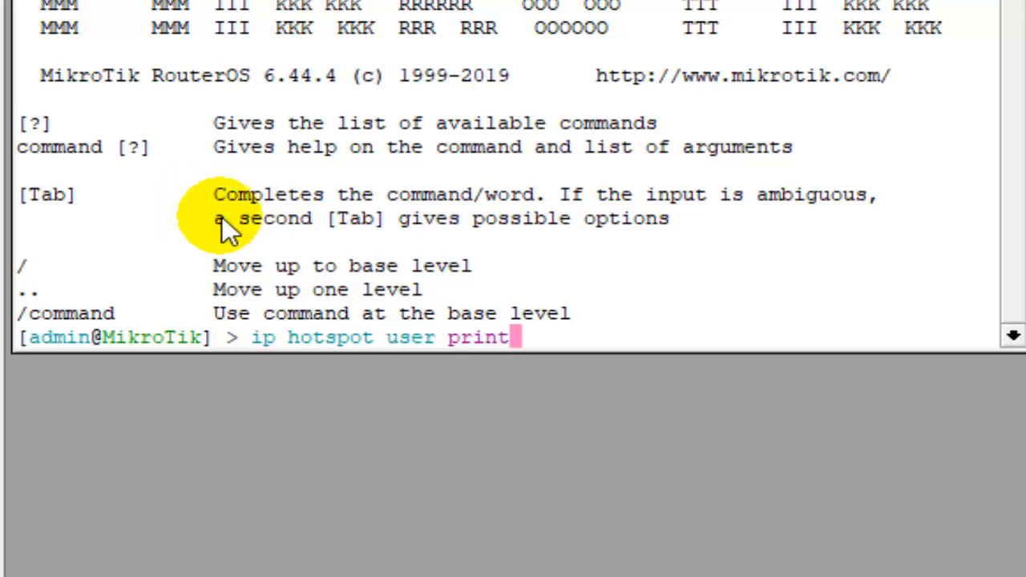
key("Return")
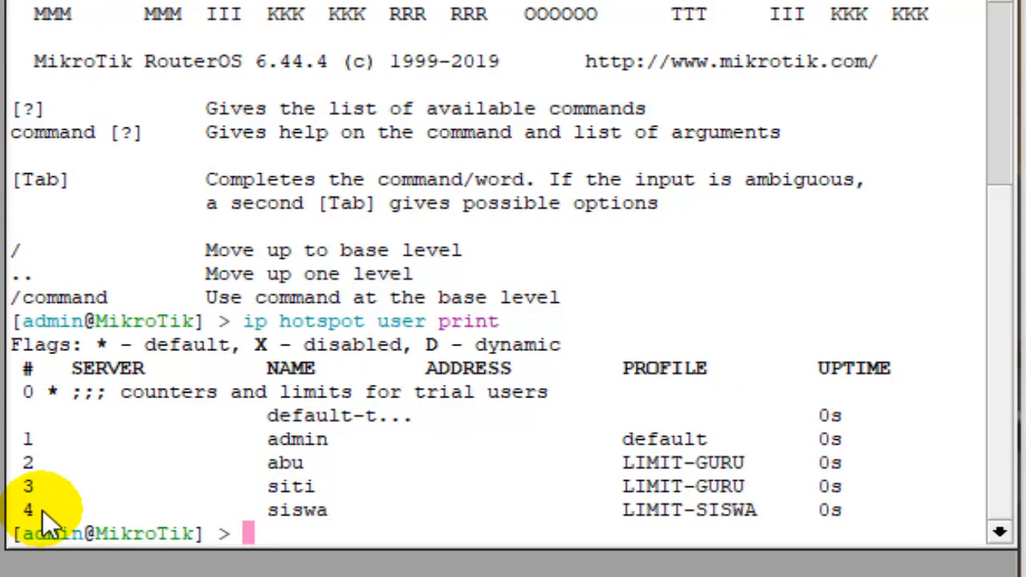
left_click(334, 511)
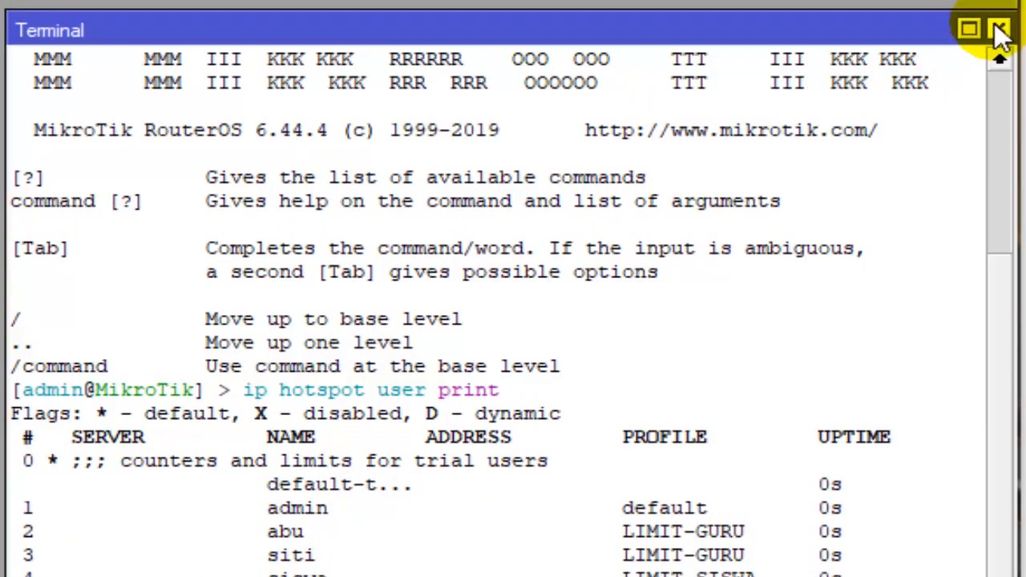
- Close the terminal and open the router's script list
left_click(999, 29)
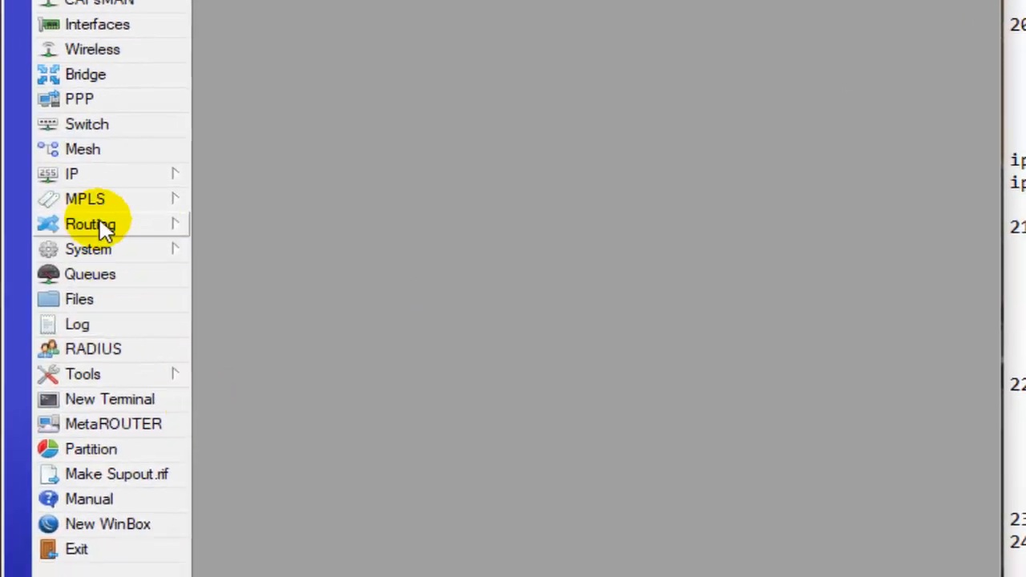
left_click(141, 154)
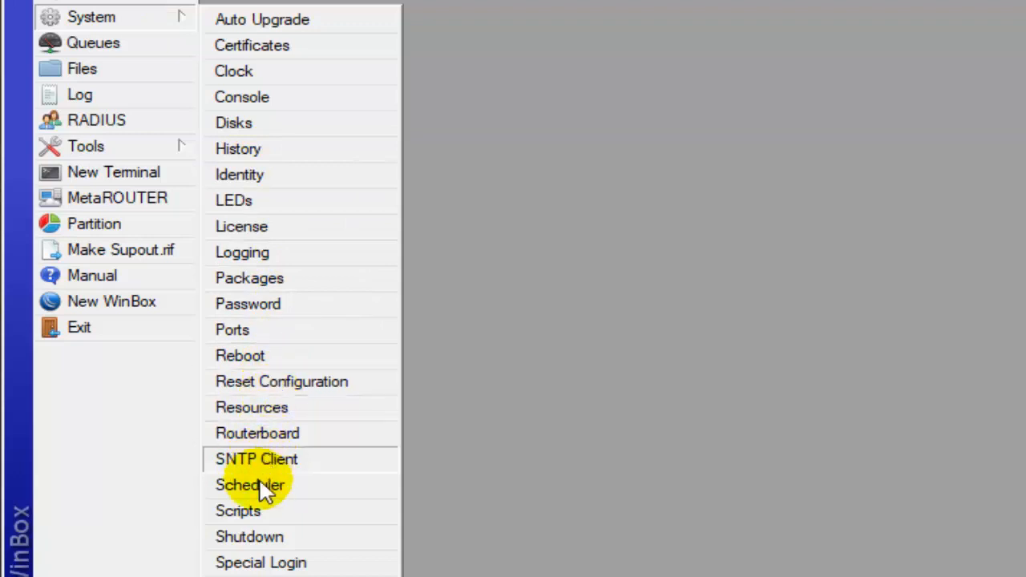
left_click(239, 511)
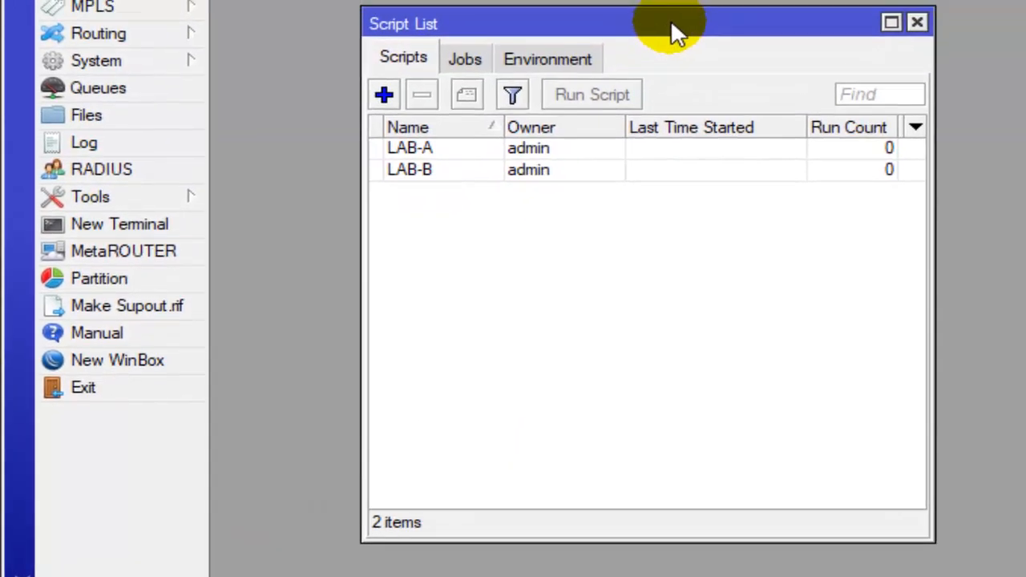
left_click_drag(667, 6, 694, 46)
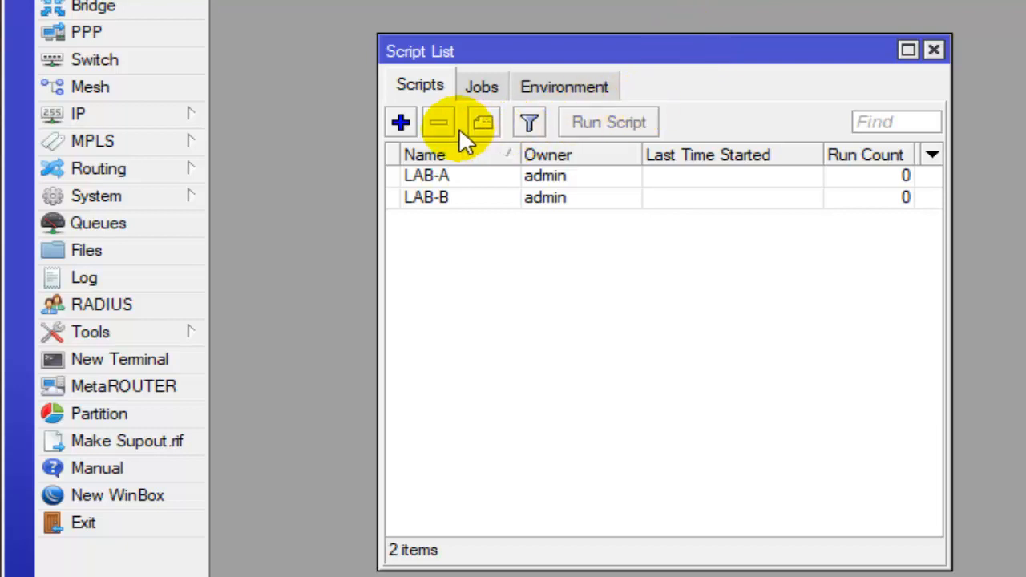
- Start a new script named DISABLE-SISWA
left_click(401, 122)
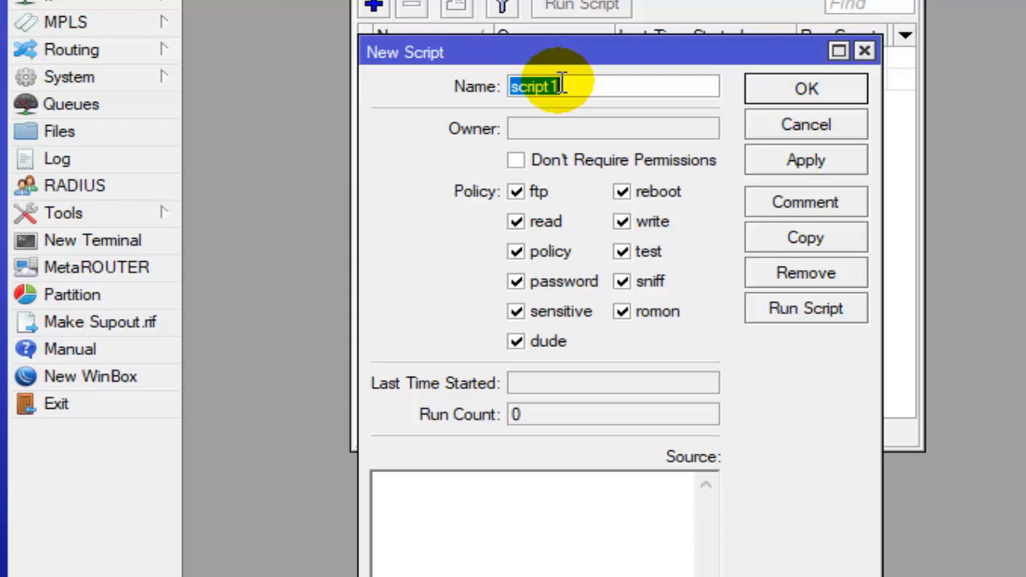
type("DI")
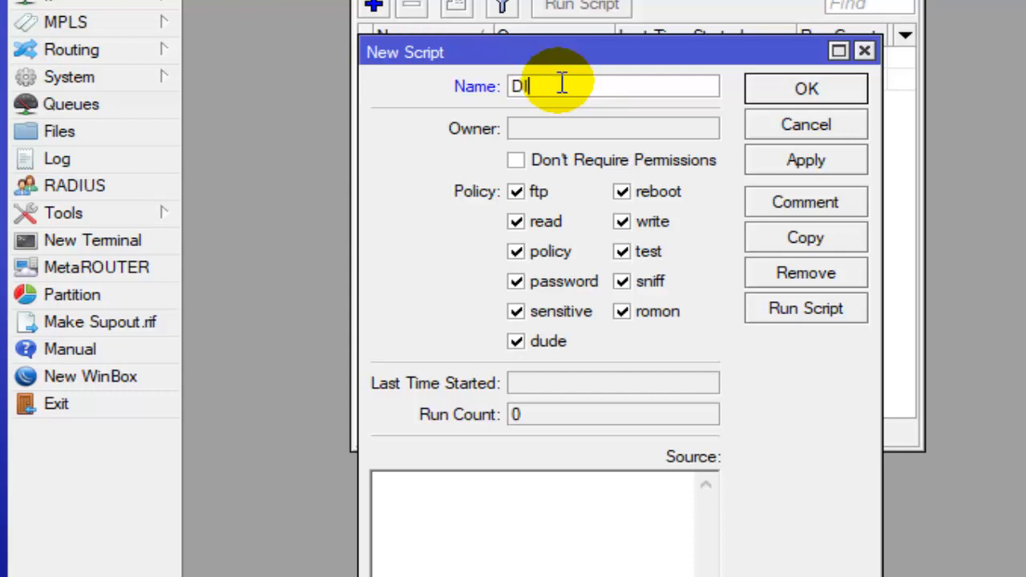
type("SABLE")
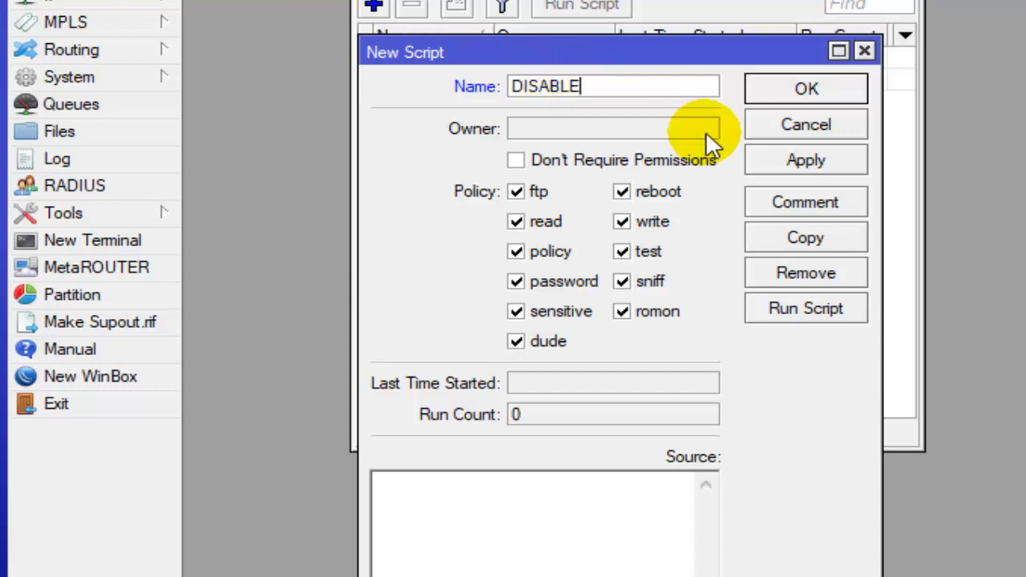
type("-SISWA-1")
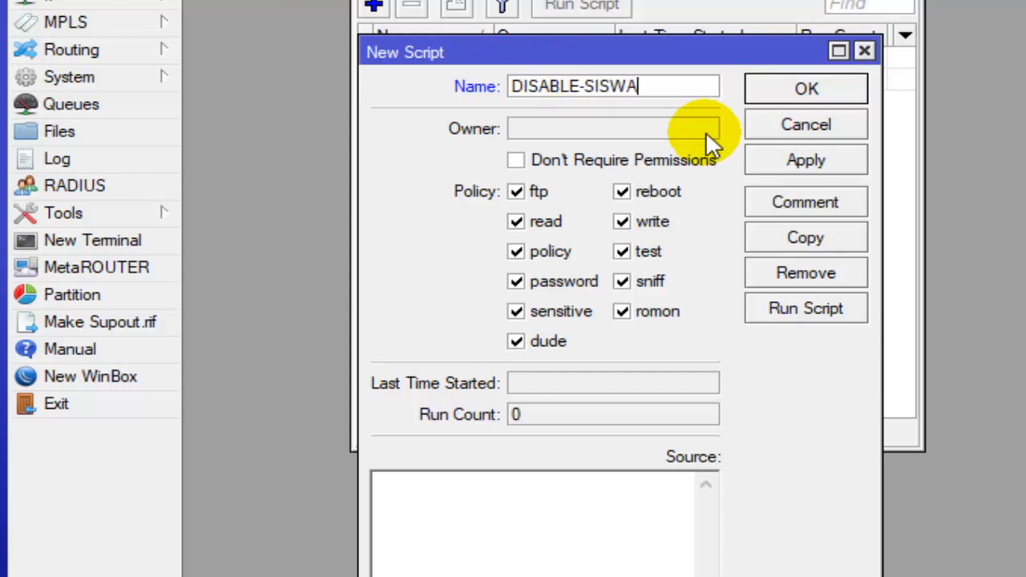
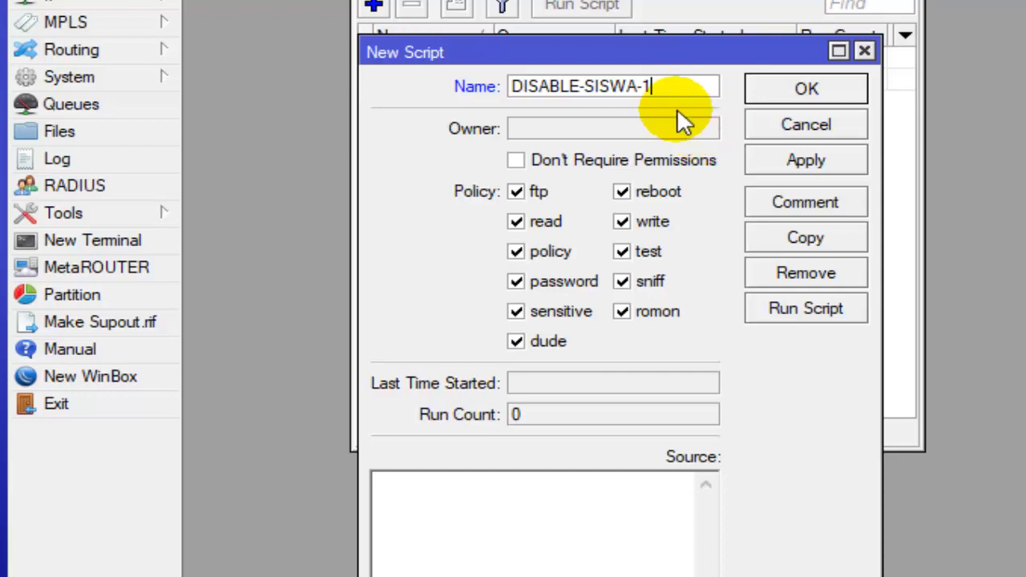
- Enter "ip hotpsot user disable number=4" as the source of the DISABLE-SISWA-1 script
left_click(662, 90)
left_click_drag(662, 89, 613, 83)
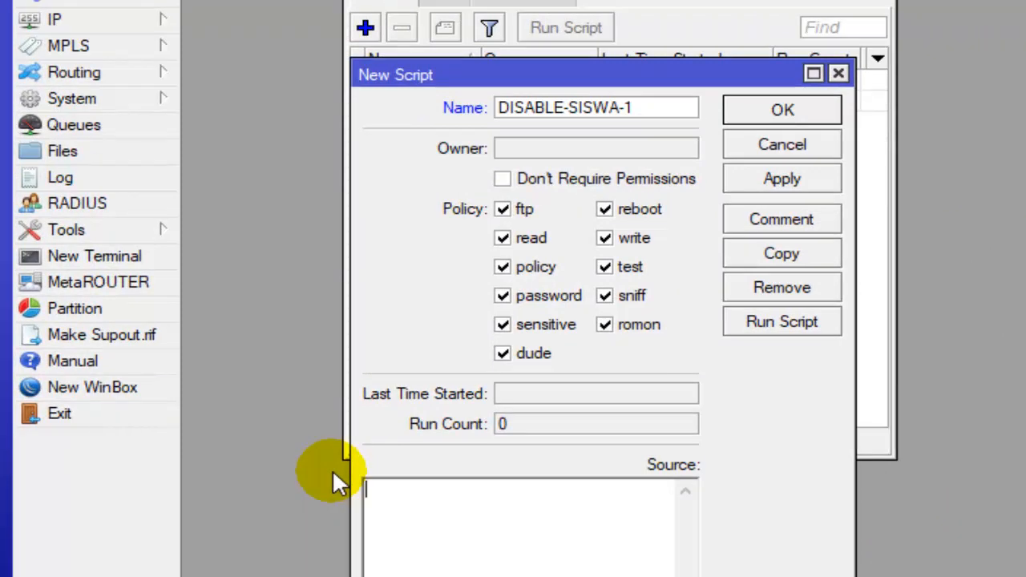
type("ip hos")
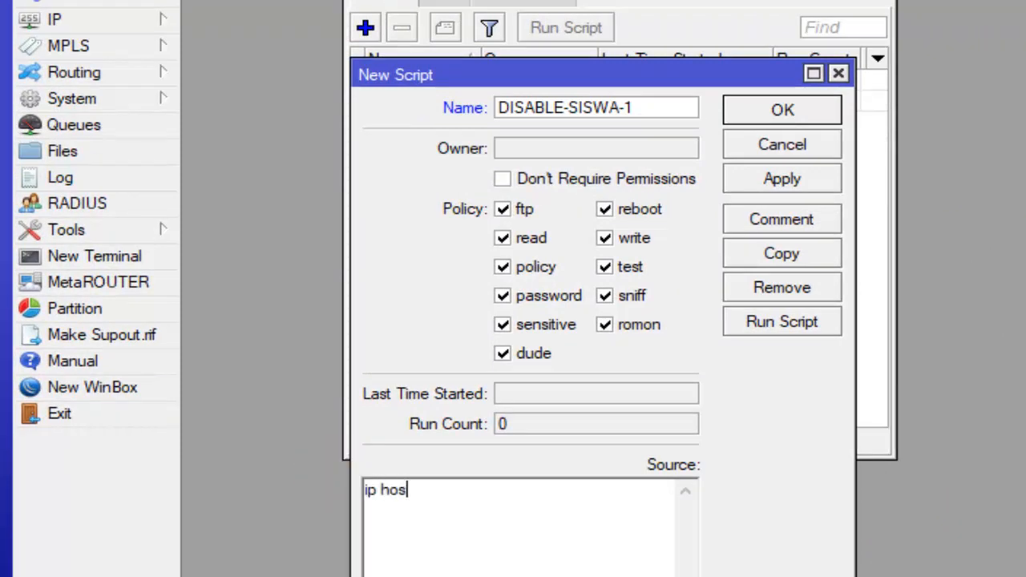
type("psol user ")
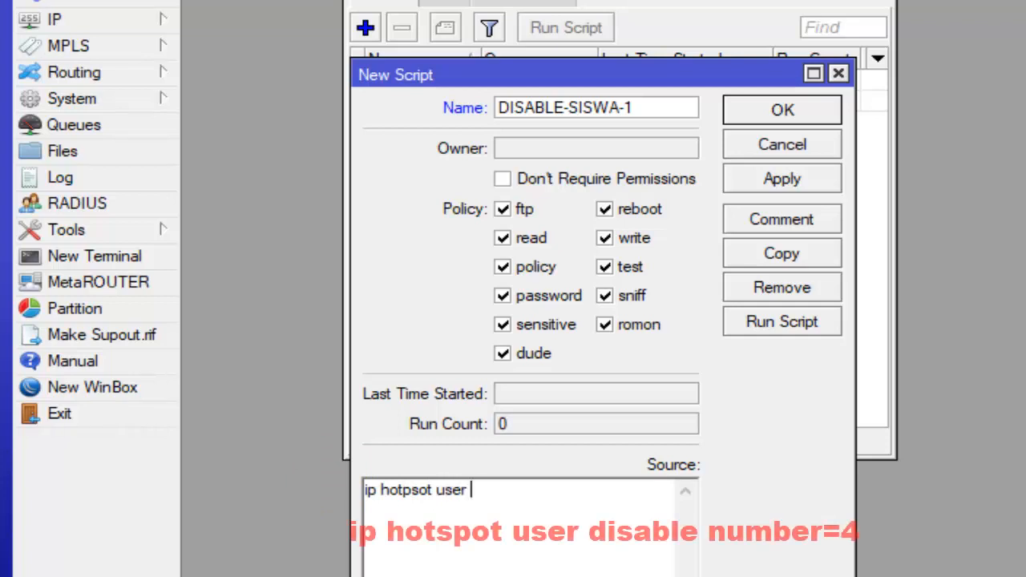
type("disable")
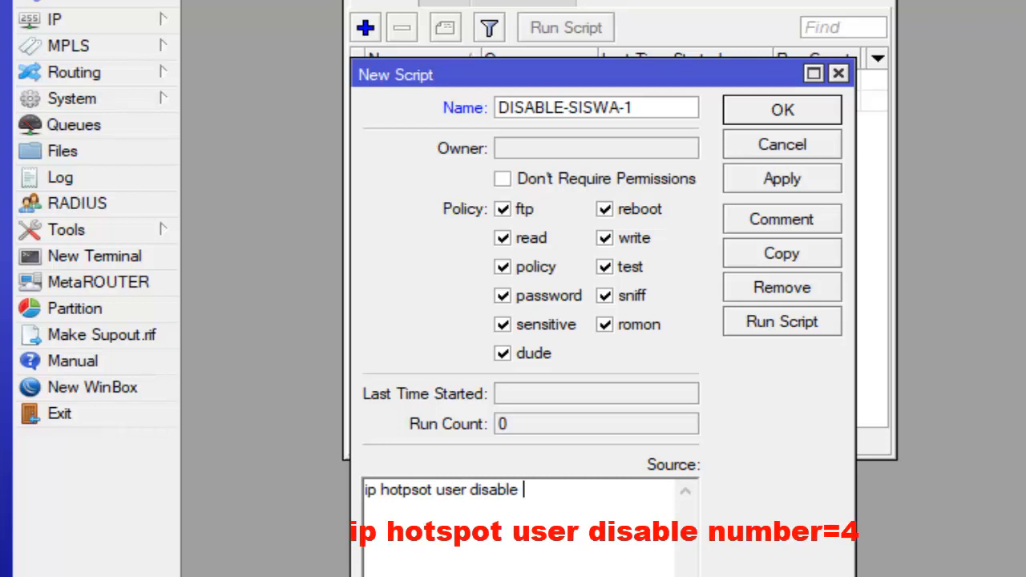
type(" number=")
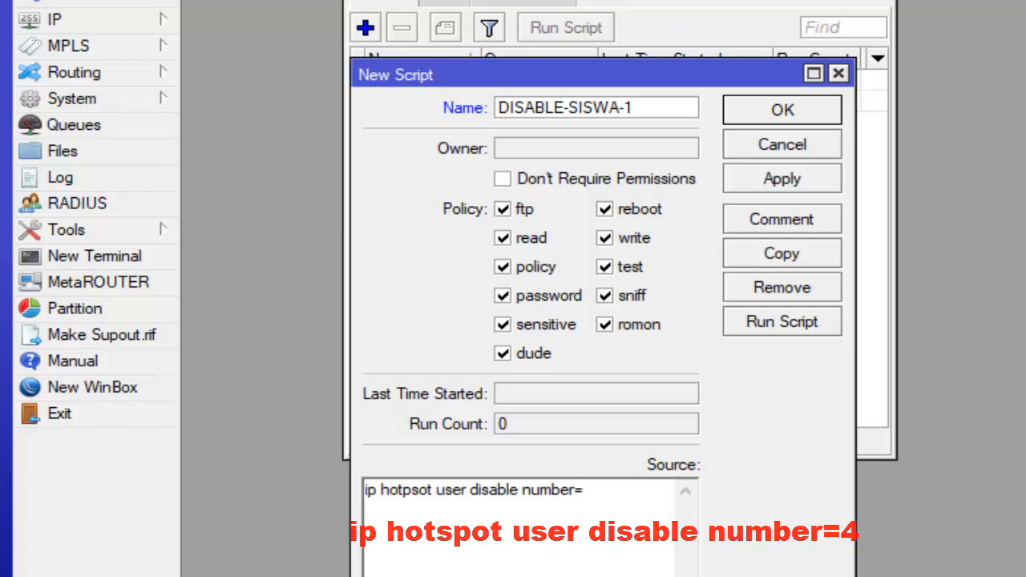
type("4")
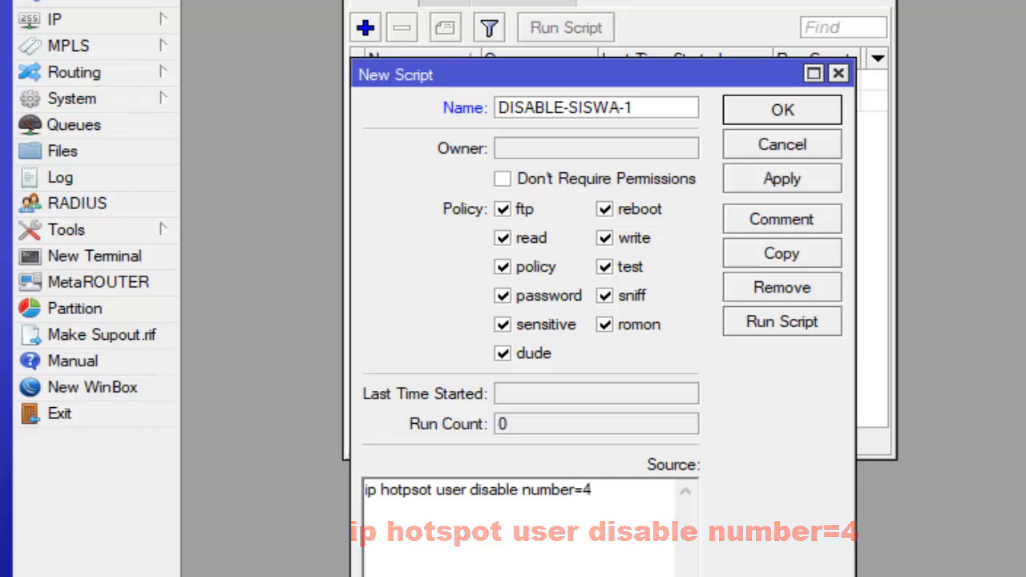
- Save the DISABLE-SISWA-1 script and widen the Name column of the script list
left_click(641, 105)
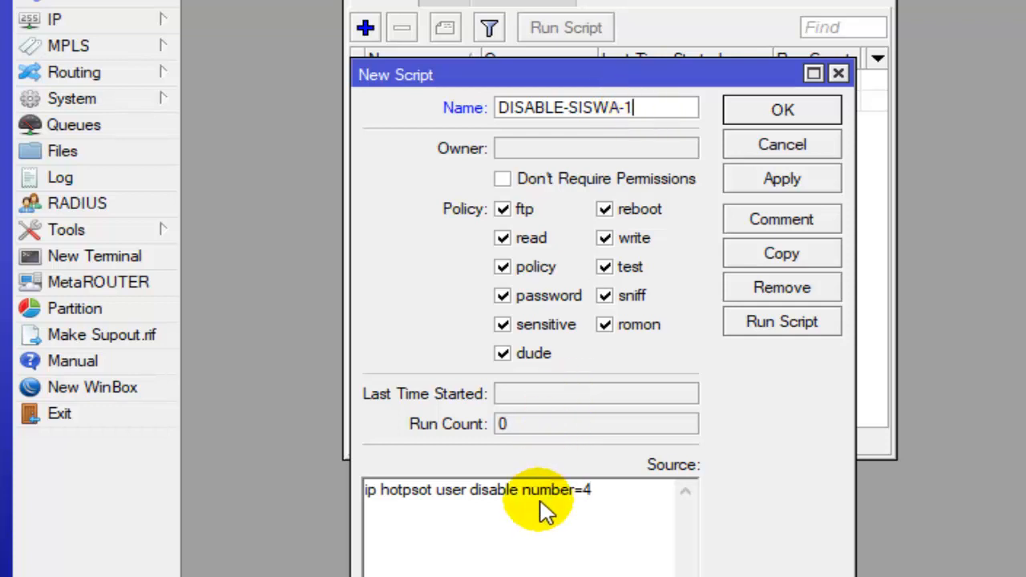
left_click(608, 490)
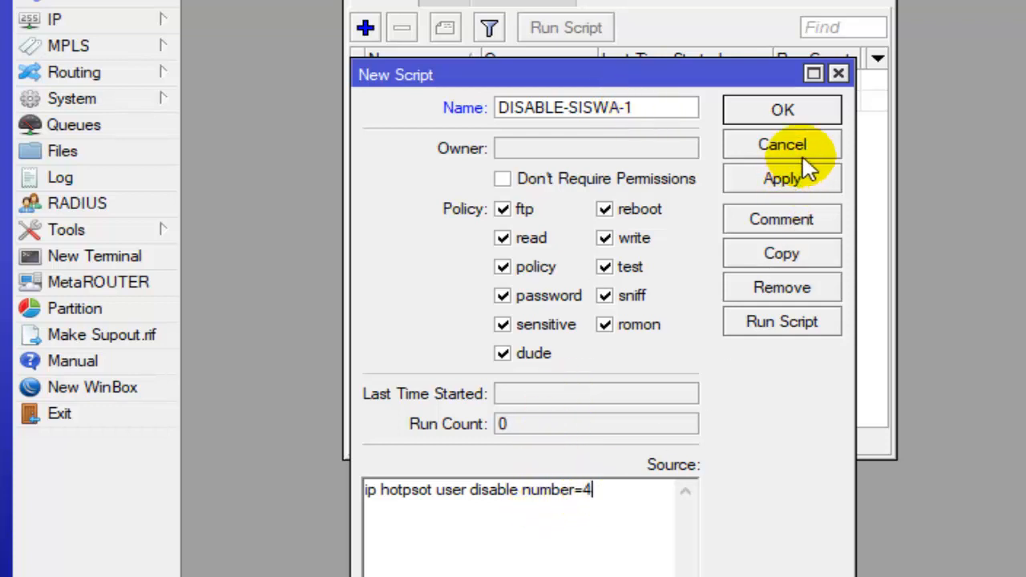
left_click(811, 111)
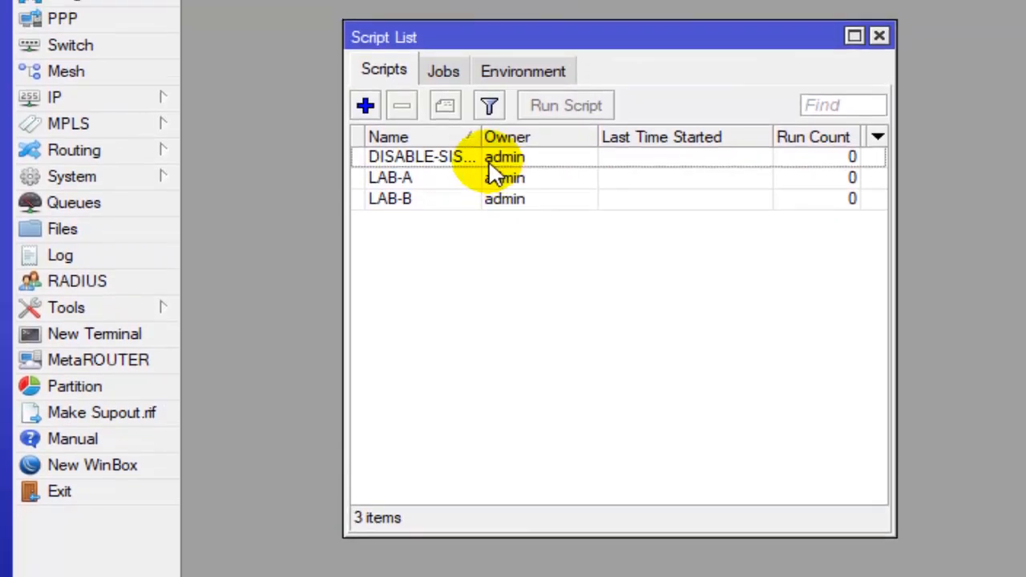
left_click_drag(478, 138, 528, 137)
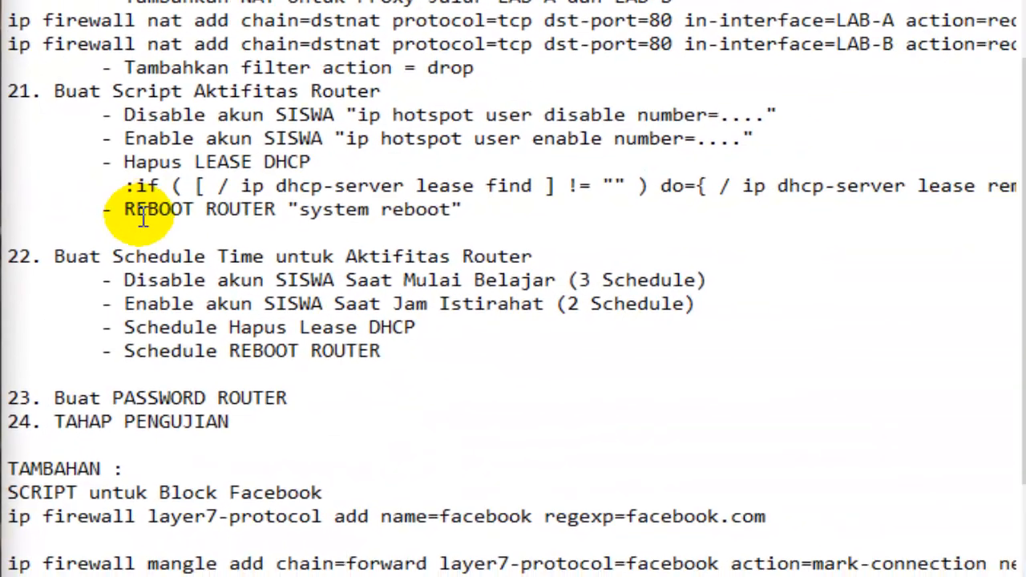
- Switch to the text checklist, read how many SISWA disable schedules item 22 calls for, and return to WinBox
left_click(894, 260)
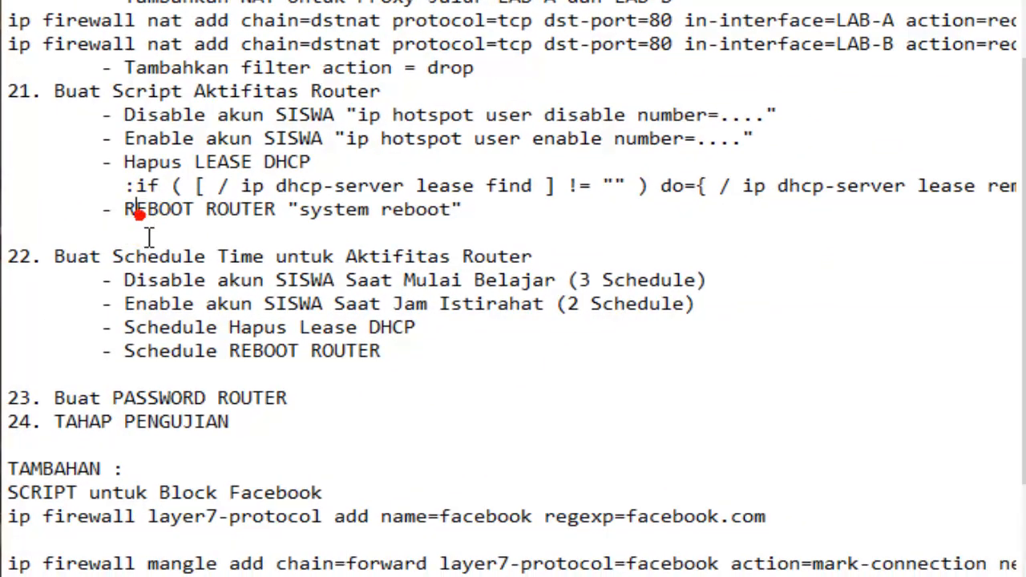
scroll(906, 289, "down", 1)
left_click(51, 183)
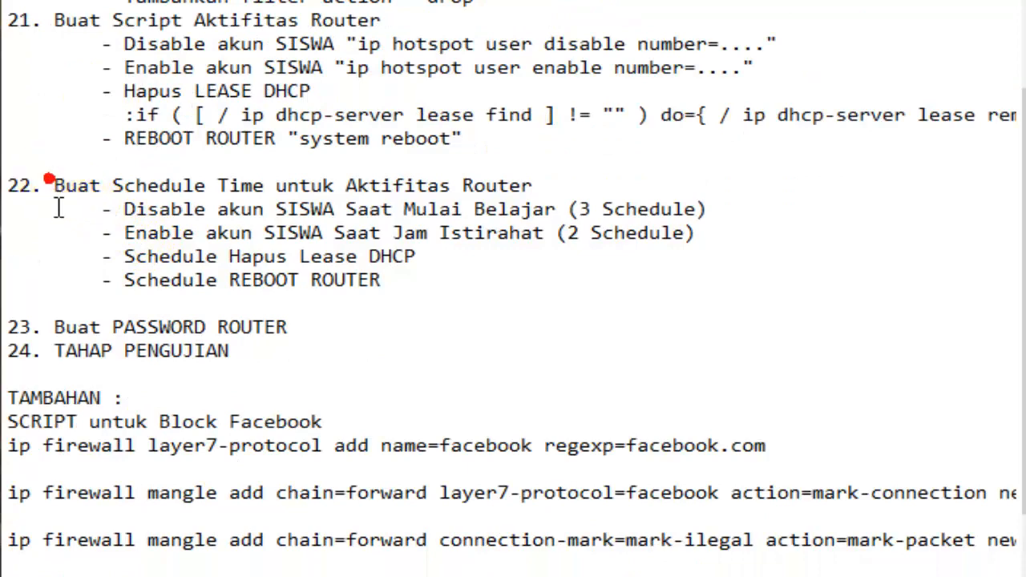
left_click_drag(426, 208, 707, 208)
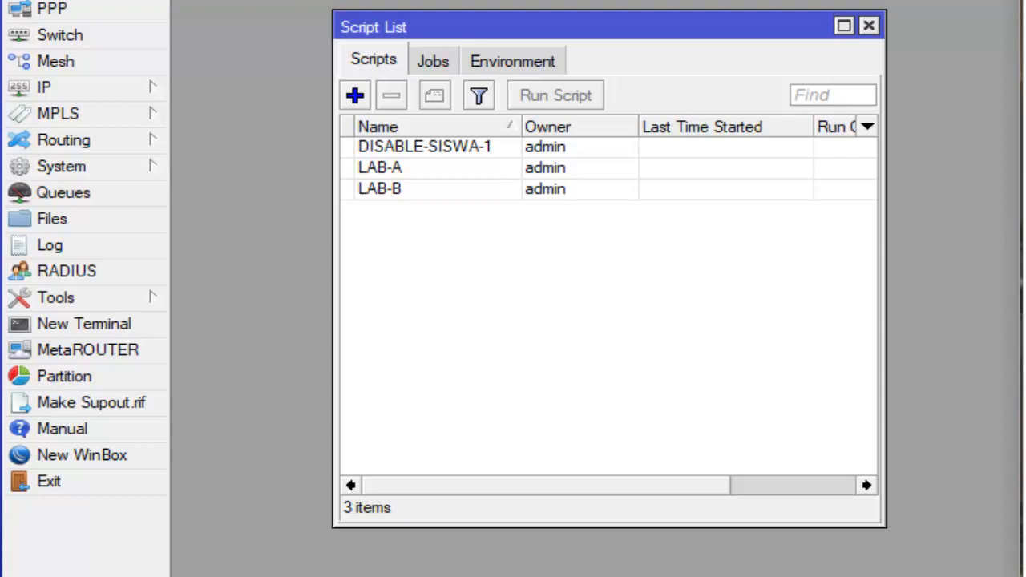
left_click(637, 244)
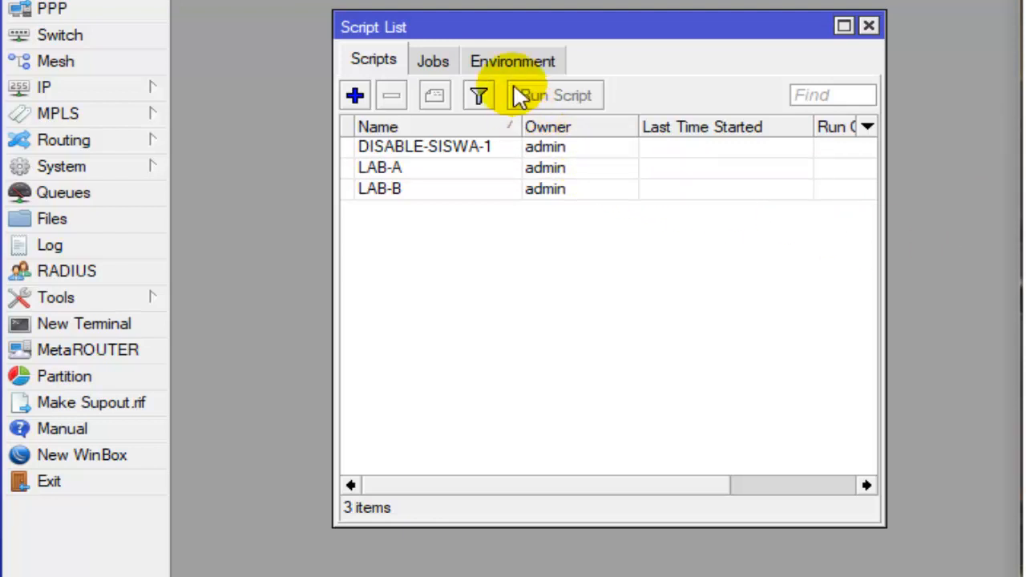
- Start another script and name it DISABLE-SISWA-2
left_click(614, 11)
left_click(463, 146)
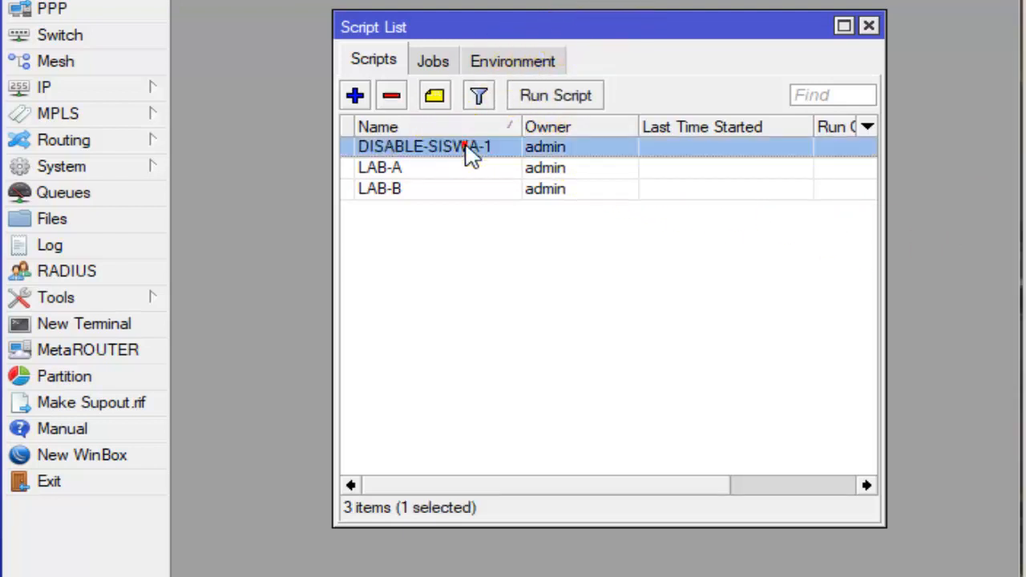
left_click(357, 85)
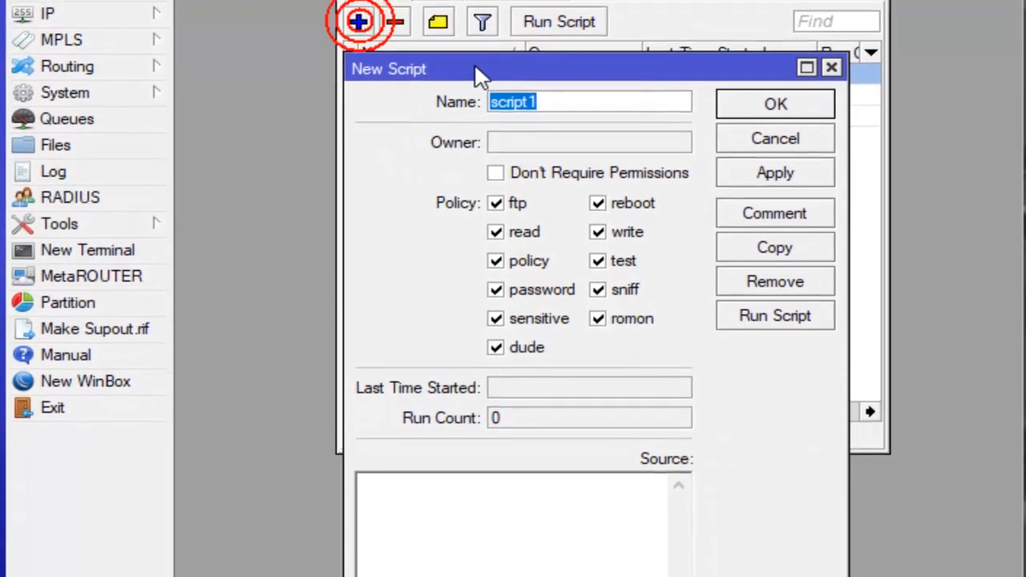
left_click_drag(479, 141, 495, 192)
left_click_drag(496, 45, 496, 47)
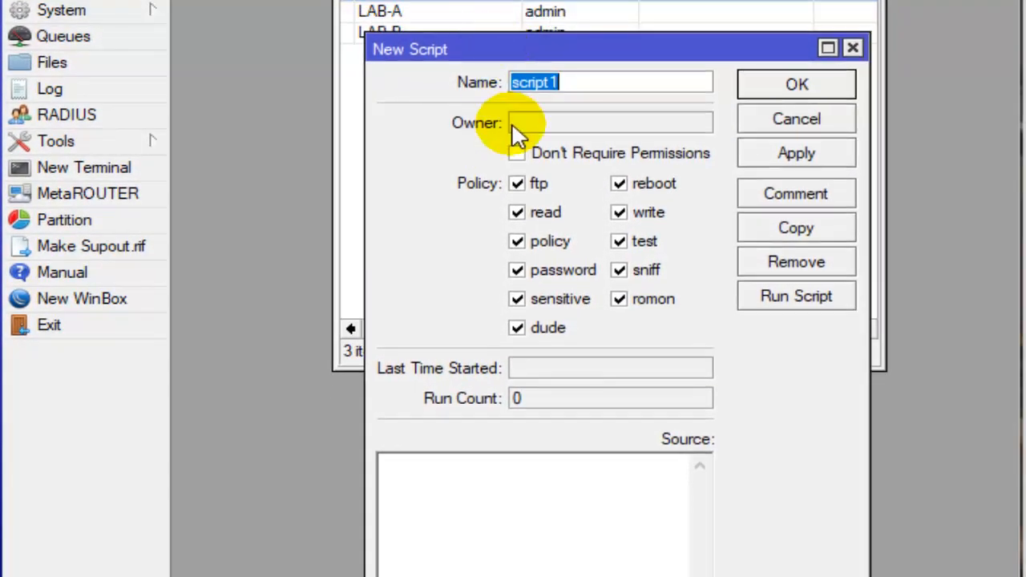
type("di")
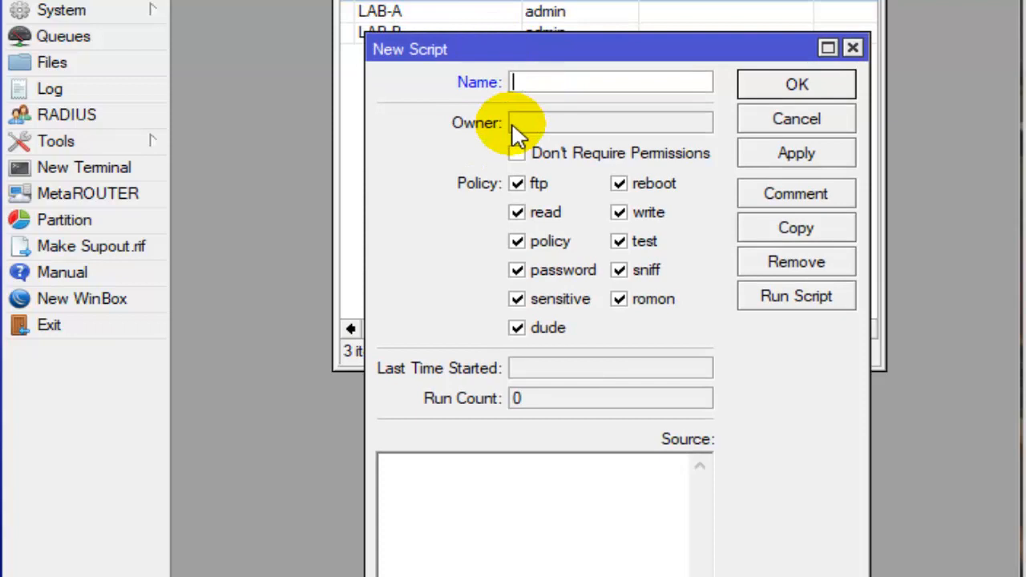
type("ISABLE-S")
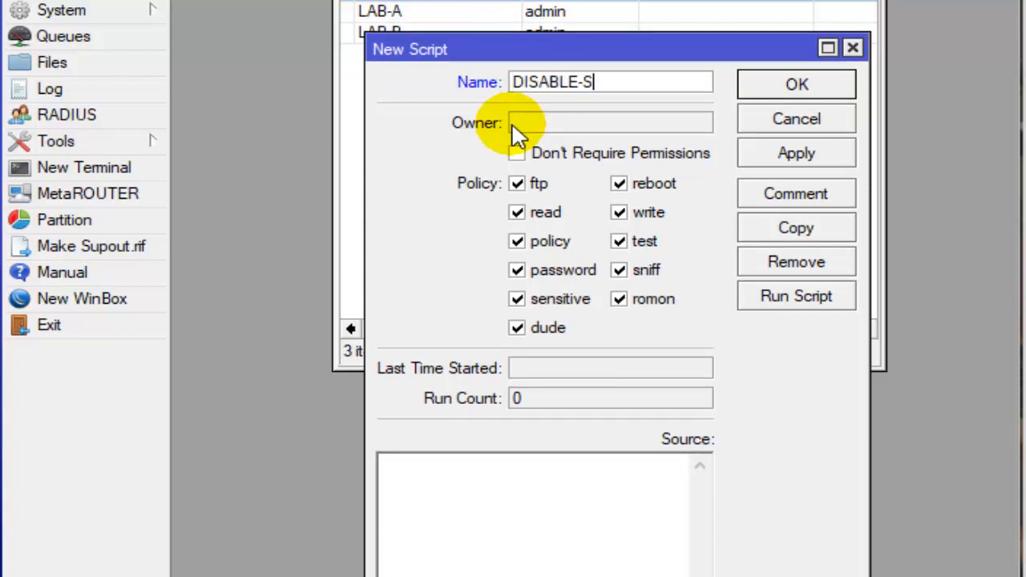
type("ISWA-2")
- Enter "ip hotspot user disable number=4" as the source of the DISABLE-SISWA-2 script
left_click(521, 471)
type("i")
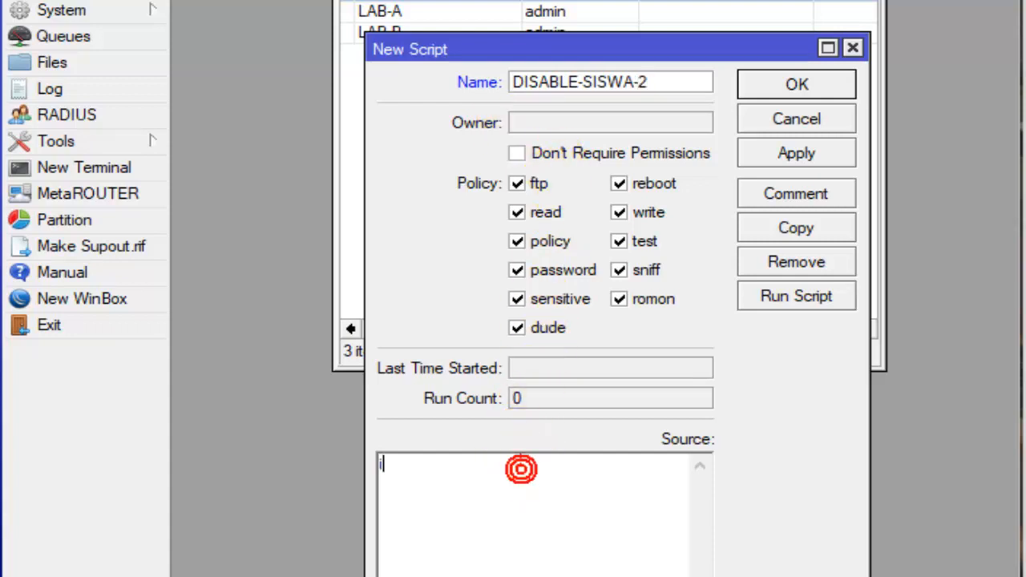
type("p hotspot")
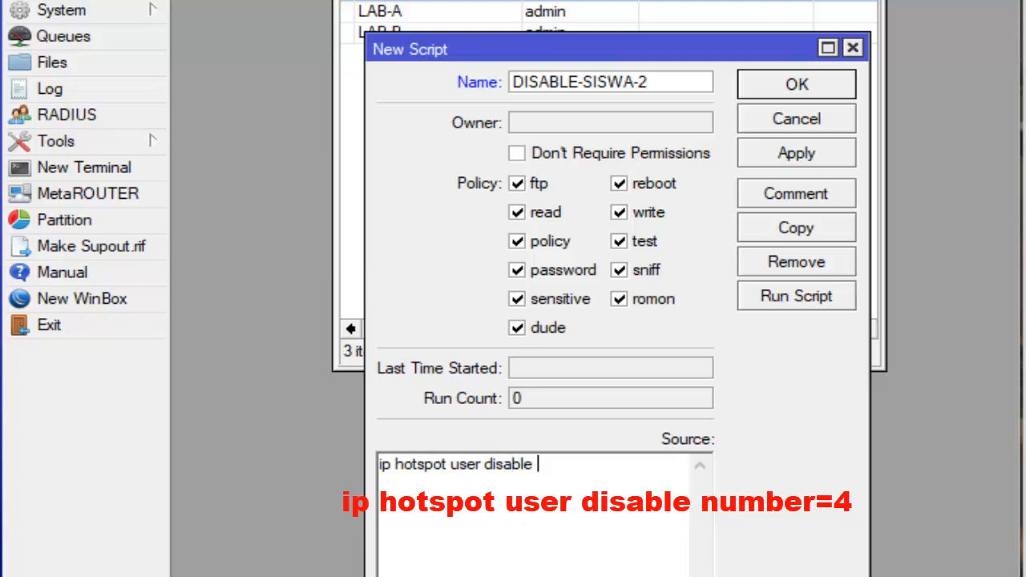
type("user disable number=4")
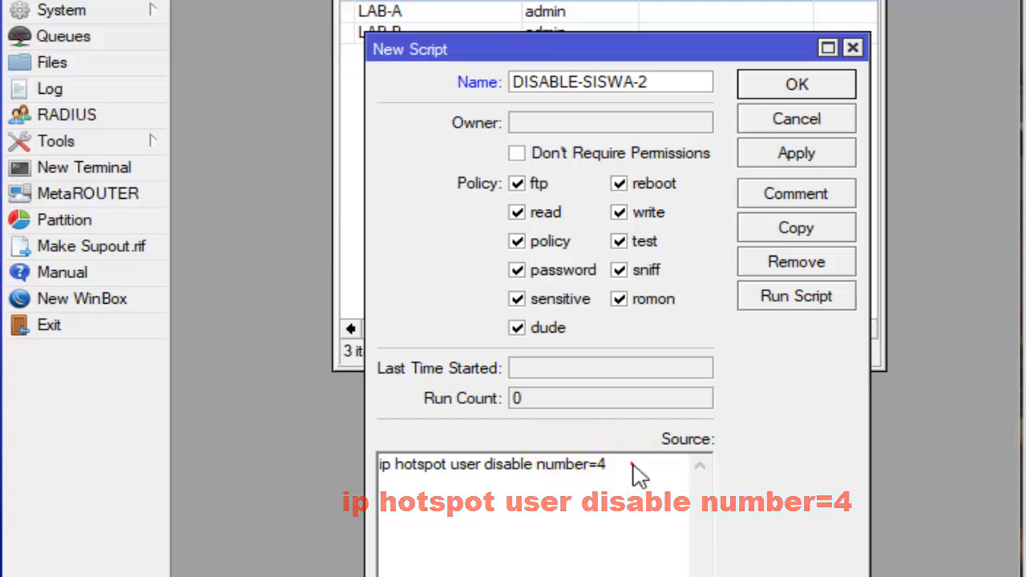
- Copy the whole source line of DISABLE-SISWA-2 and save the script
left_click_drag(633, 471, 378, 473)
right_click(392, 476)
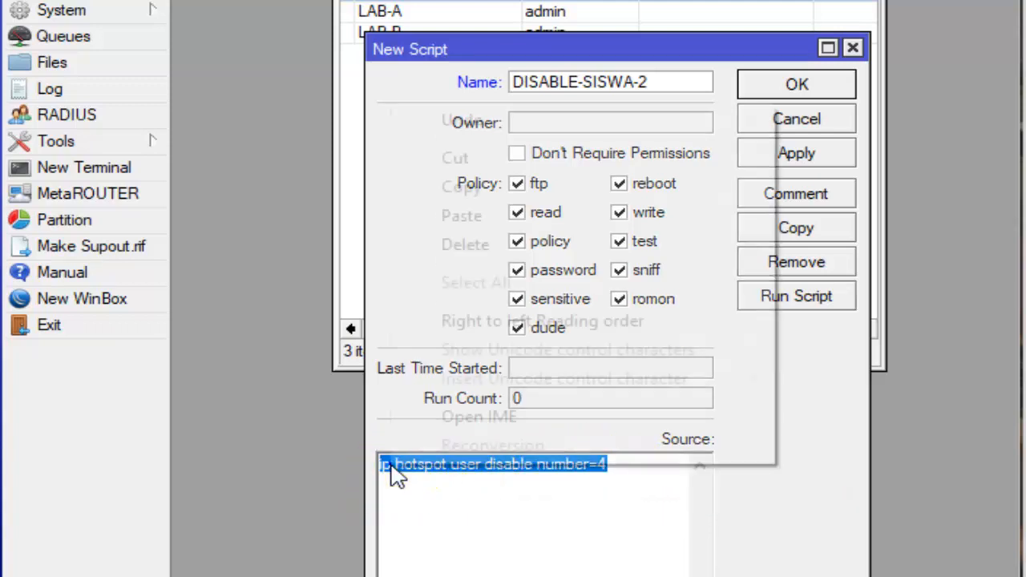
left_click(524, 188)
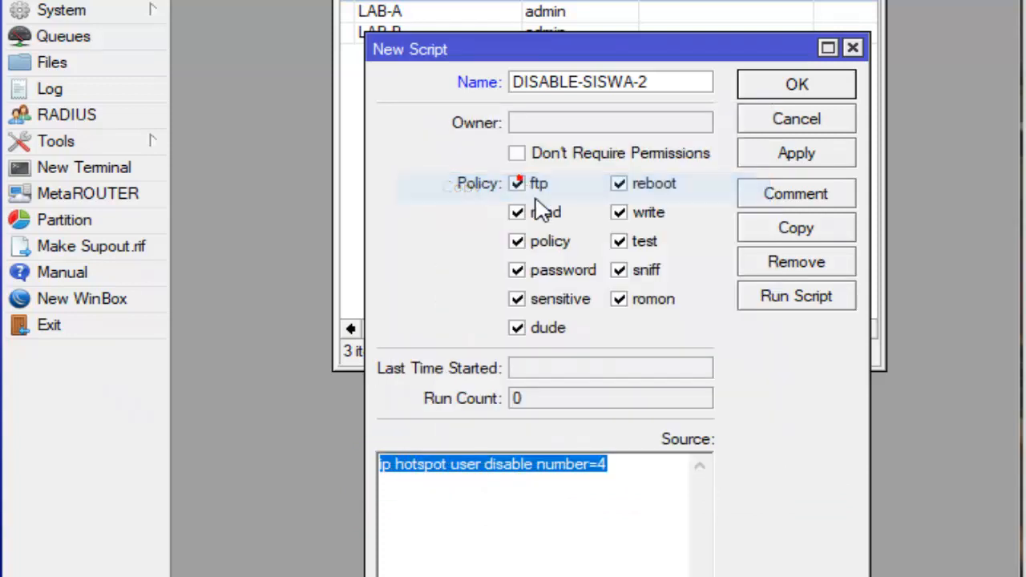
left_click(684, 81)
left_click(769, 84)
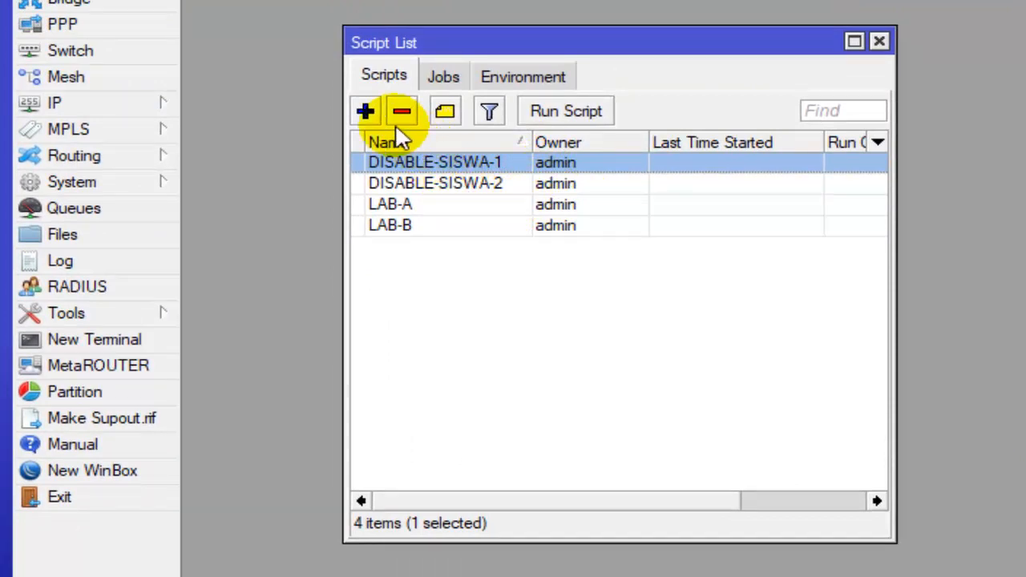
- Start another script and name it DISABLE-SISWA-3
left_click(366, 113)
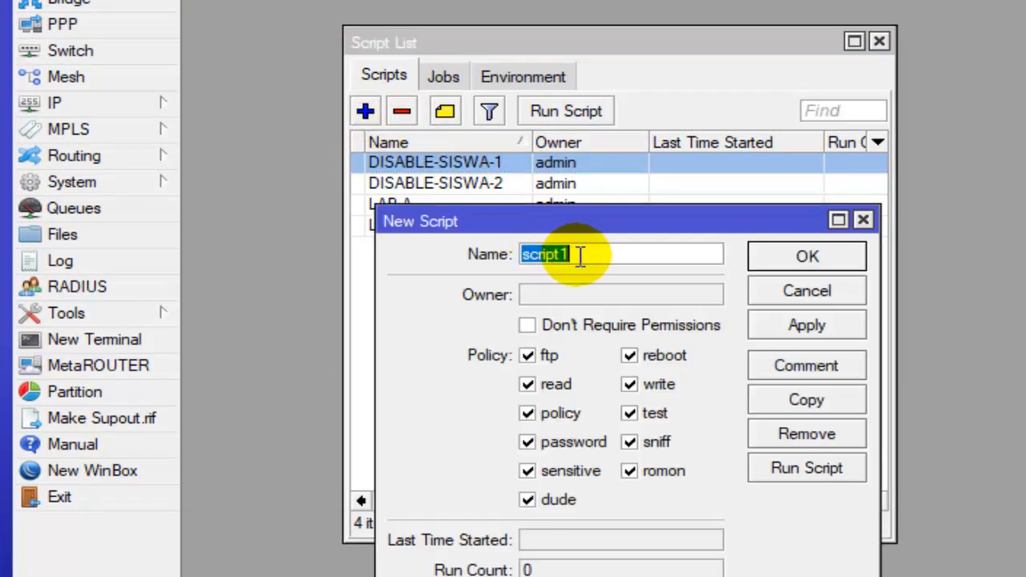
type("DI")
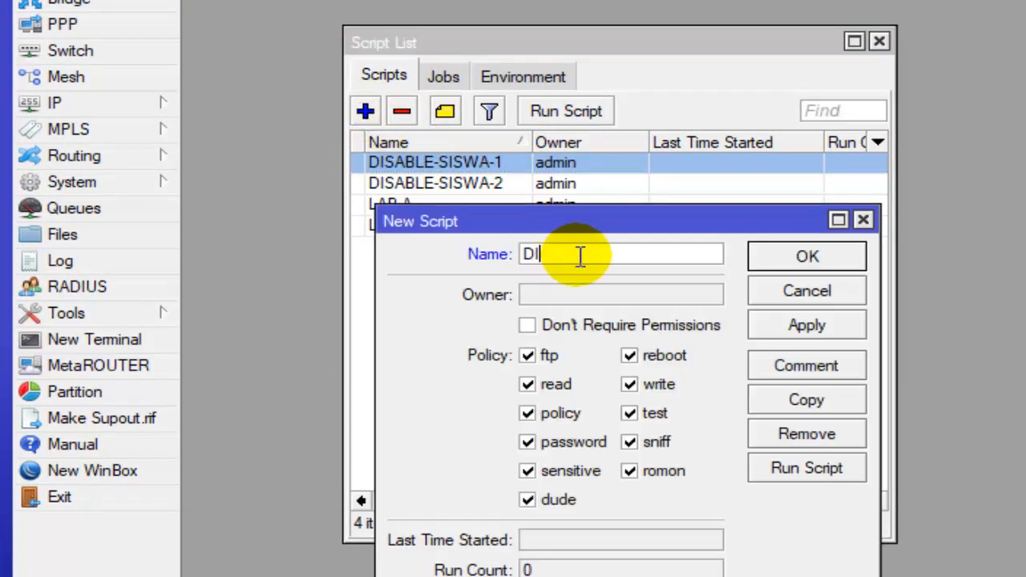
type("SABLE-")
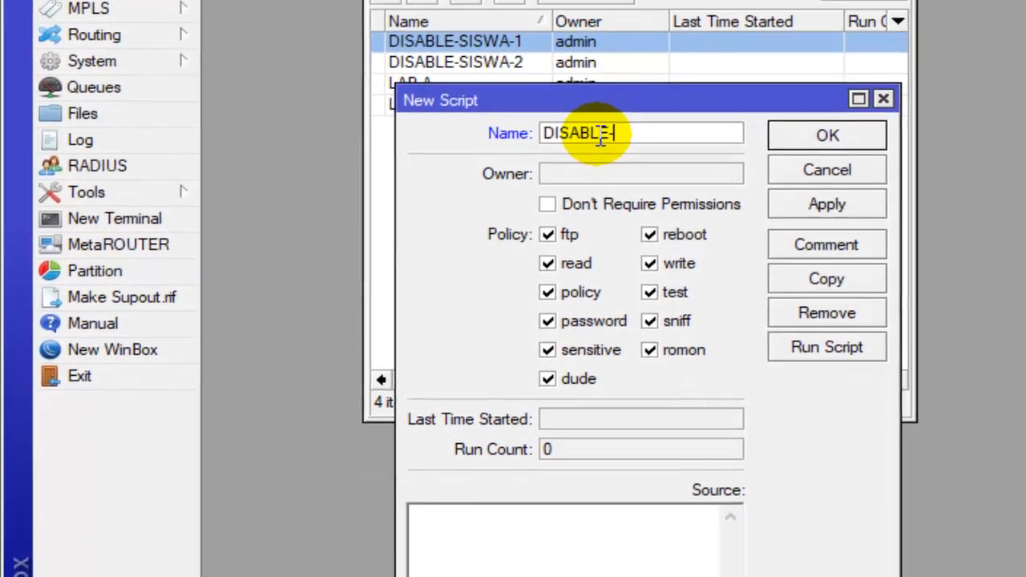
type("SIS")
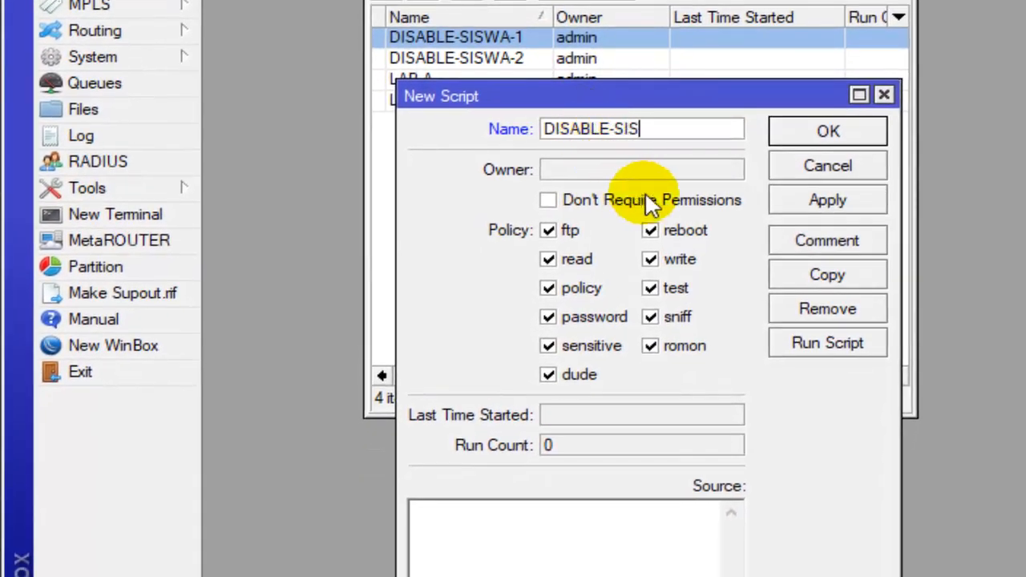
type("WA-3")
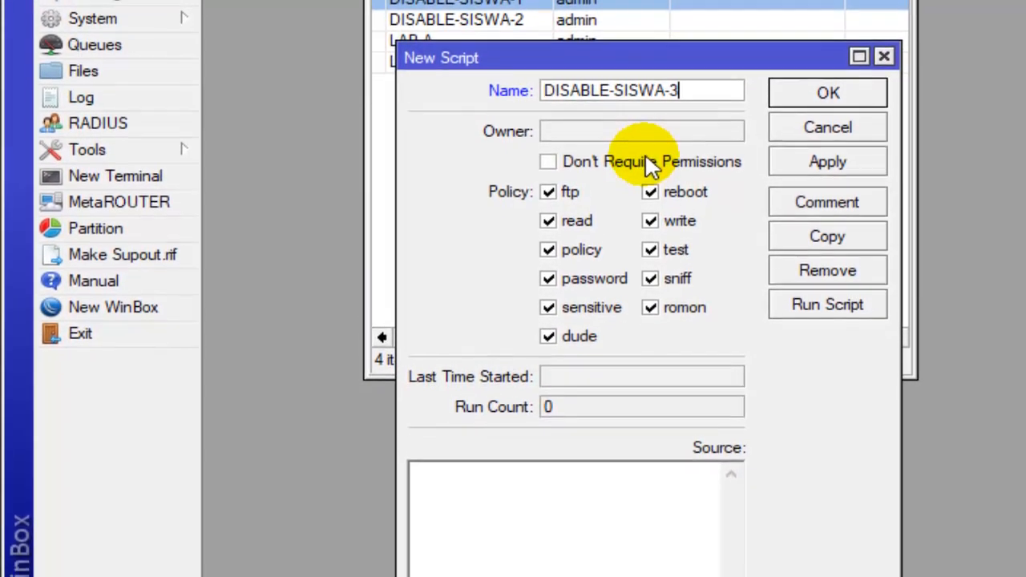
- Paste the copied line "ip hotspot user disable number=4" as the DISABLE-SISWA-3 source and save the script
left_click(544, 528)
key("ctrl+v")
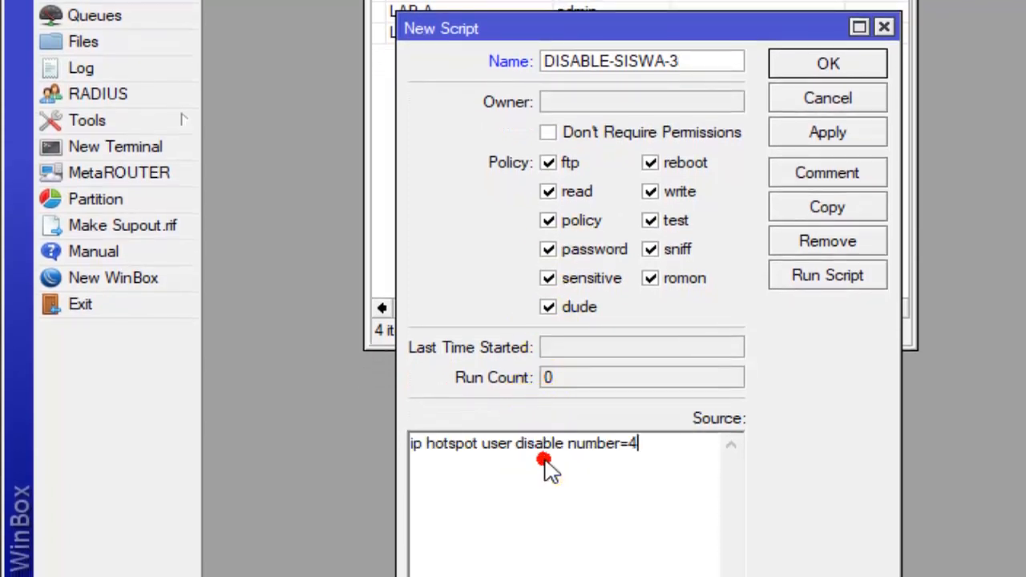
left_click_drag(636, 460, 544, 449)
left_click(707, 466)
left_click(875, 65)
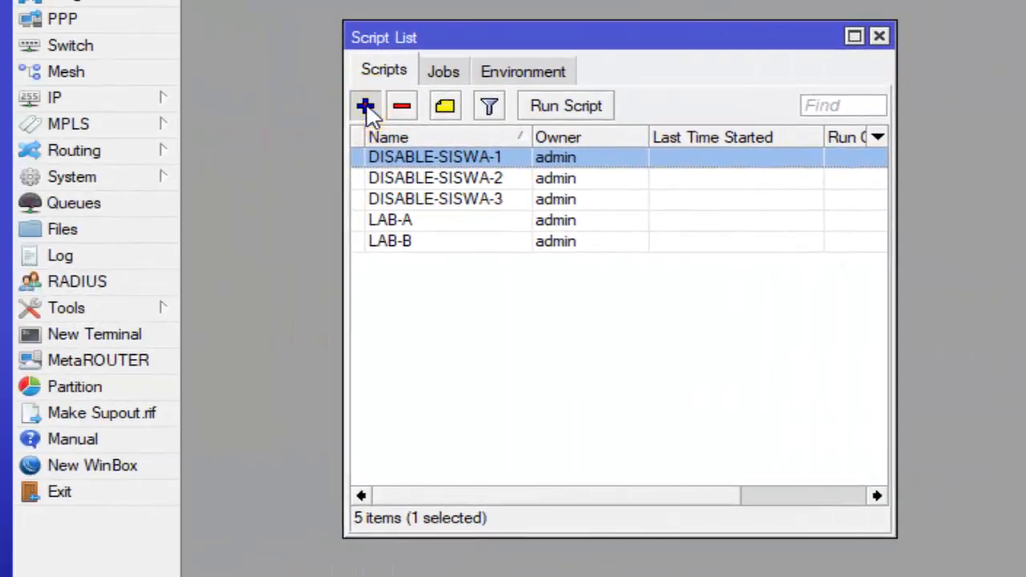
- Start another script in the script list and name it ENABLE-SISWA-1
left_click(365, 106)
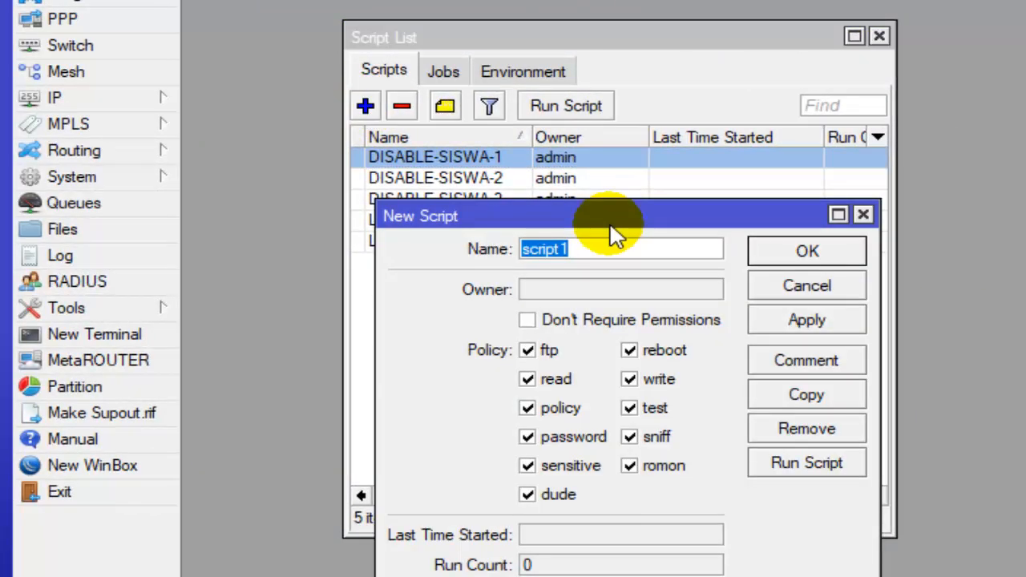
type("ENAB")
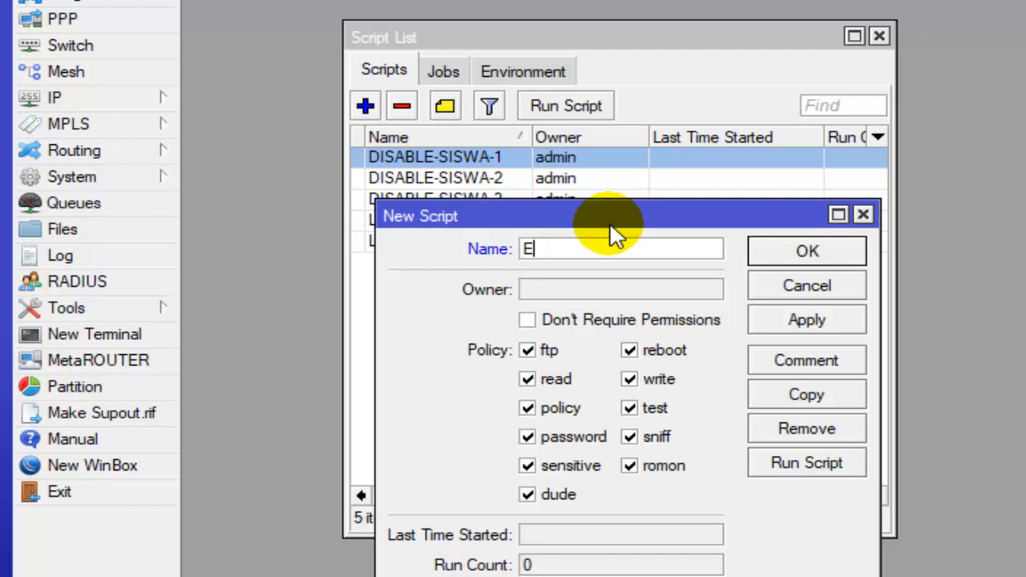
type("LE")
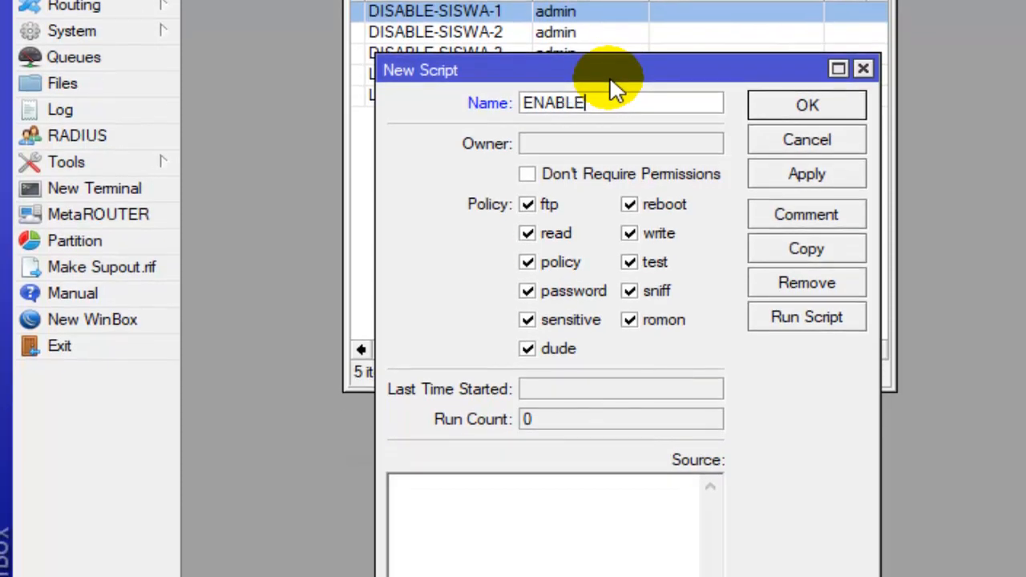
type("-SISWA-")
left_click_drag(676, 104, 603, 97)
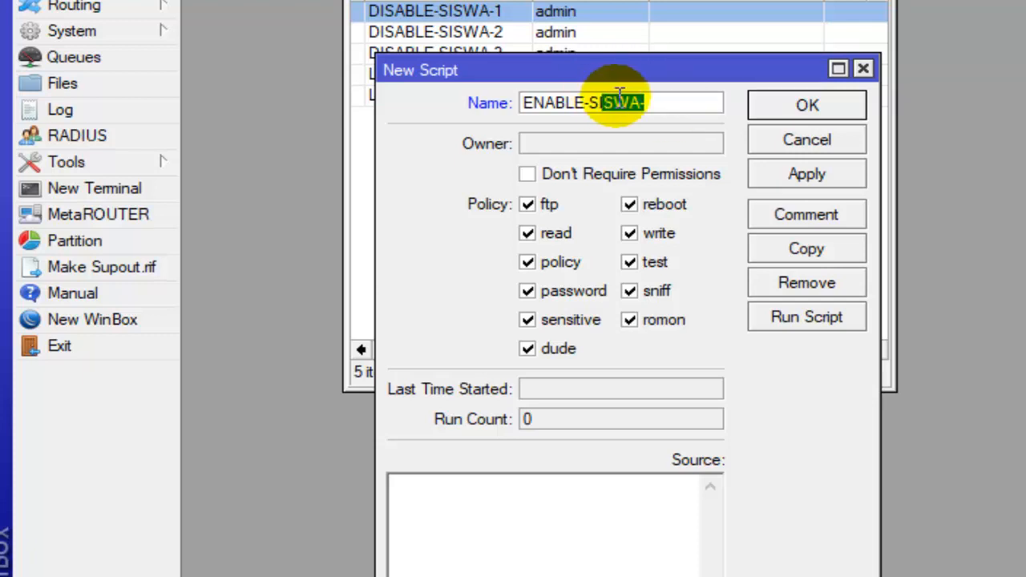
left_click(656, 103)
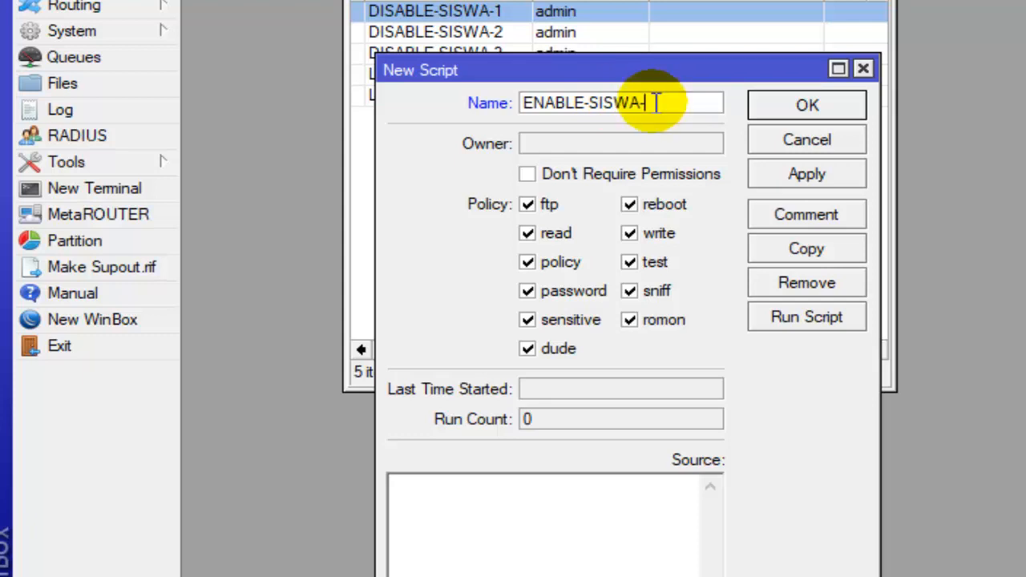
- Paste the copied line "ip hotspot user disable number=4" into the source of ENABLE-SISWA-1
left_click(561, 511)
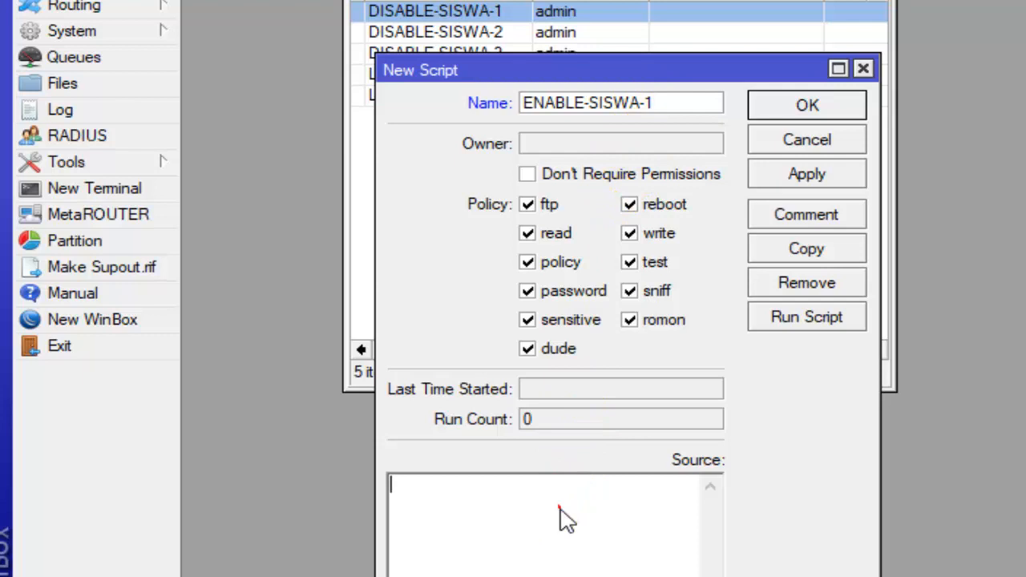
right_click(561, 511)
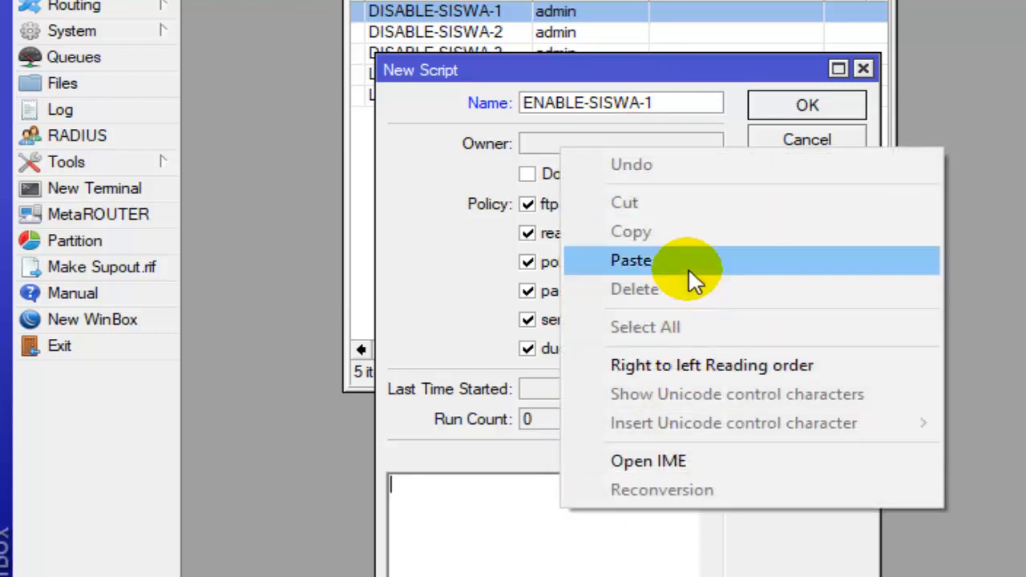
left_click(687, 265)
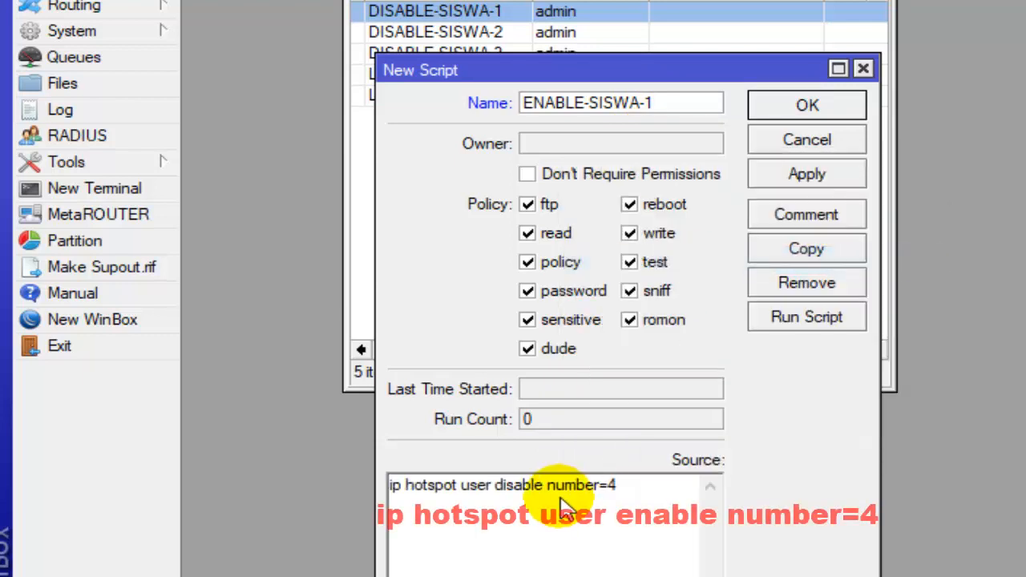
- Change "disable" to "enable" in the source so it reads "ip hotspot user enable number=4"
key("Left")
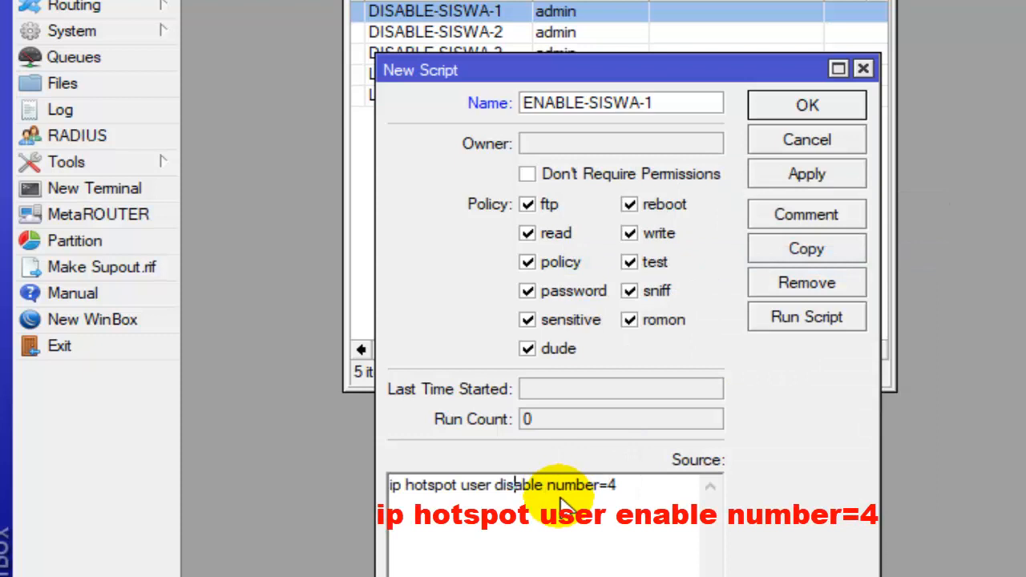
key("BackSpace")
key("BackSpace")
key("BackSpace")
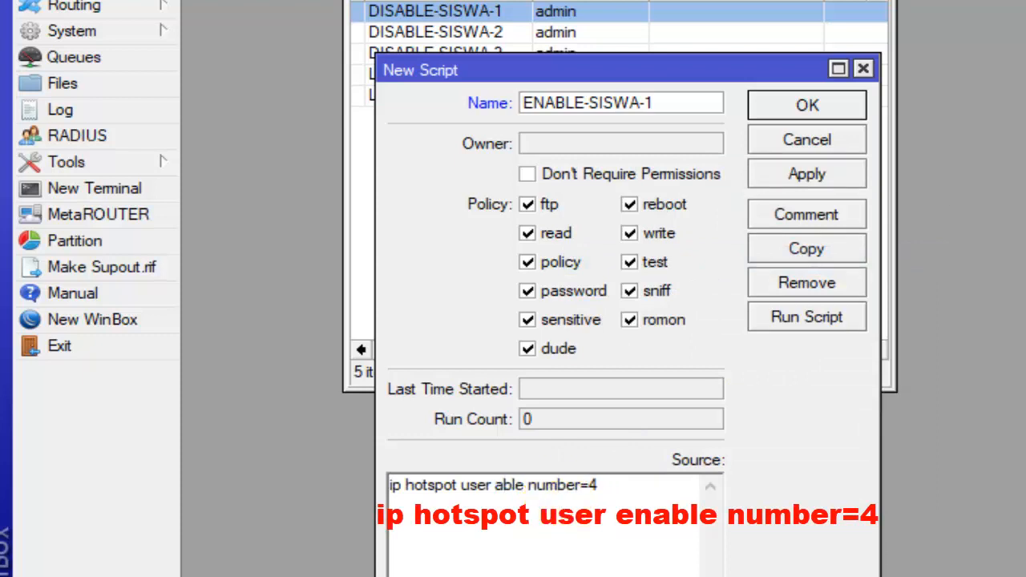
type("EN")
key("BackSpace")
key("BackSpace")
type("ena")
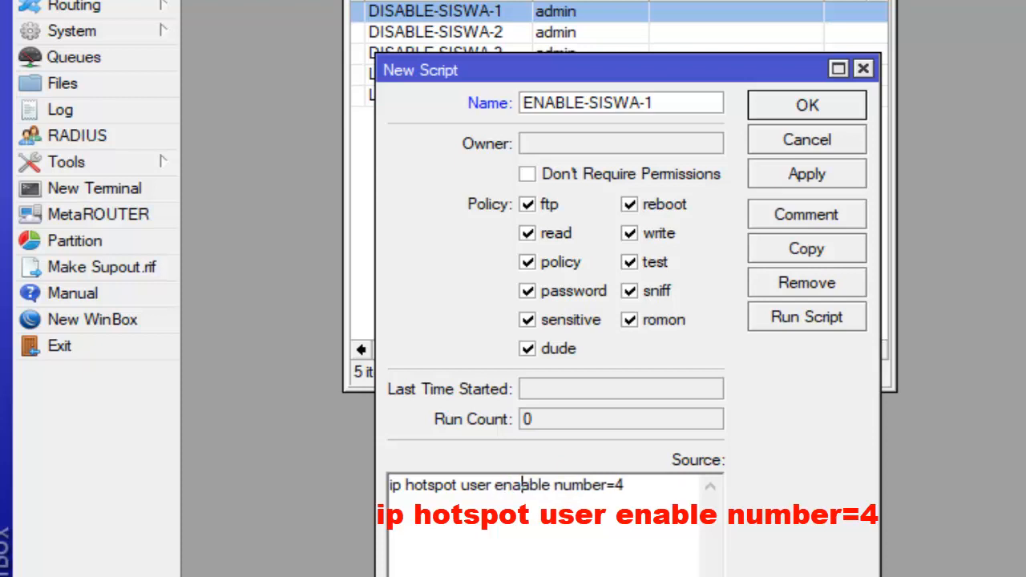
key("BackSpace")
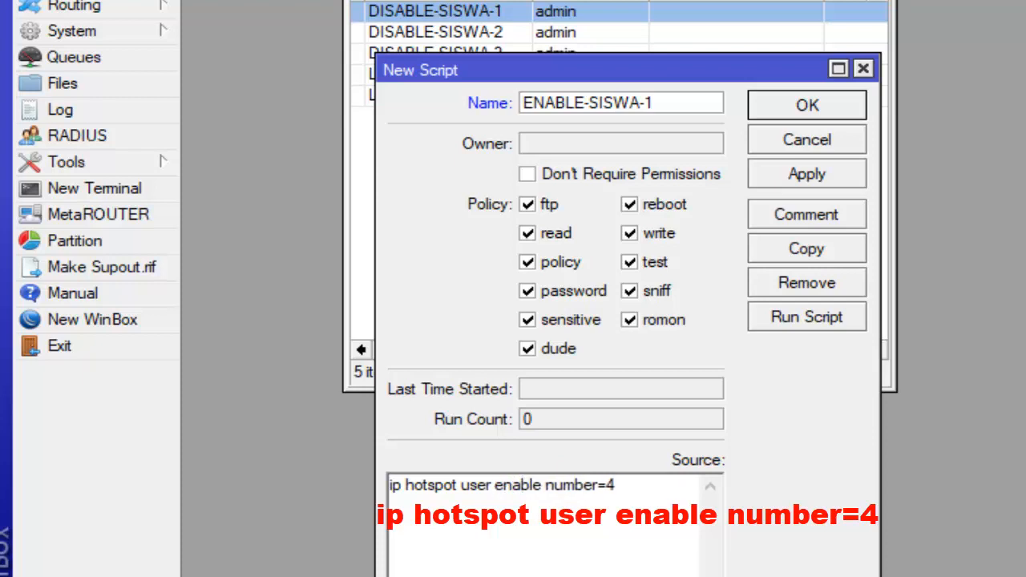
left_click(640, 499)
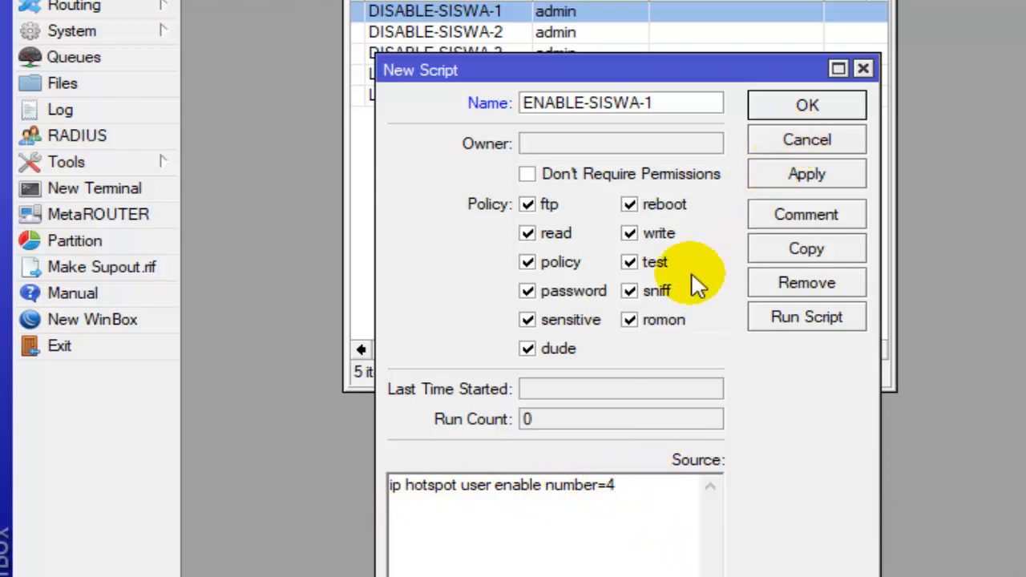
- Copy the whole source line of ENABLE-SISWA-1 and save the script
left_click_drag(623, 501, 367, 492)
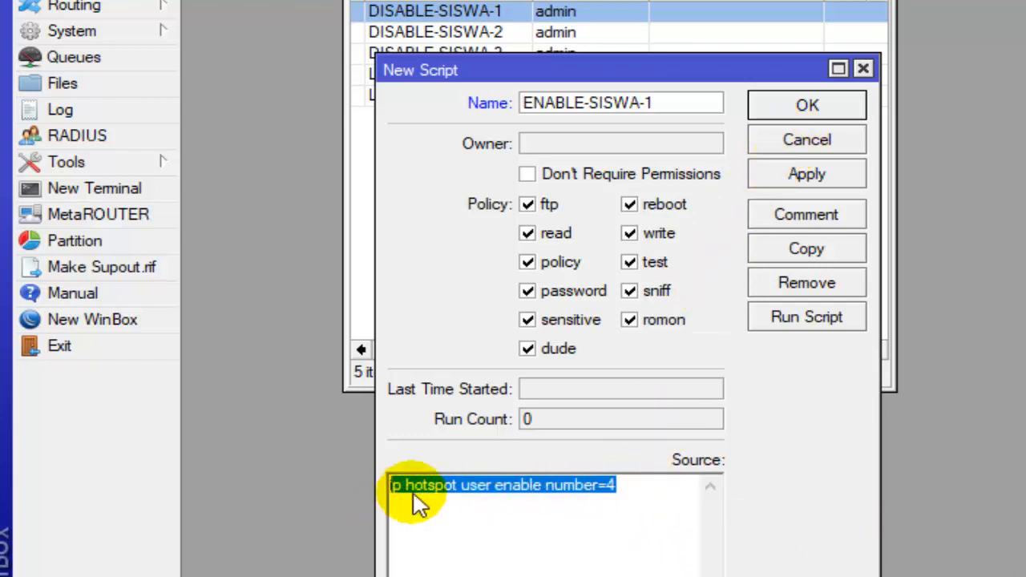
right_click(439, 497)
left_click(607, 206)
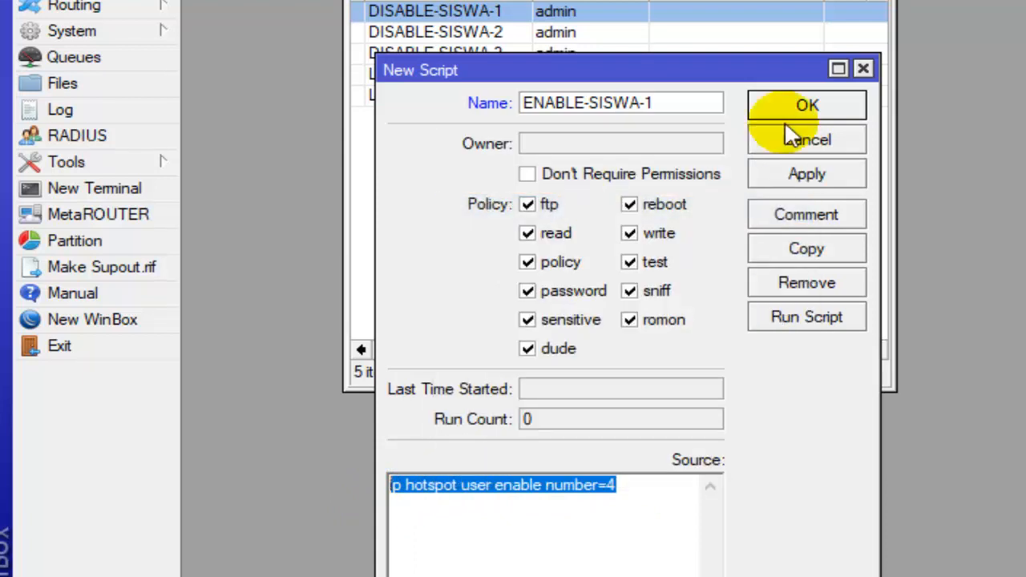
left_click(808, 112)
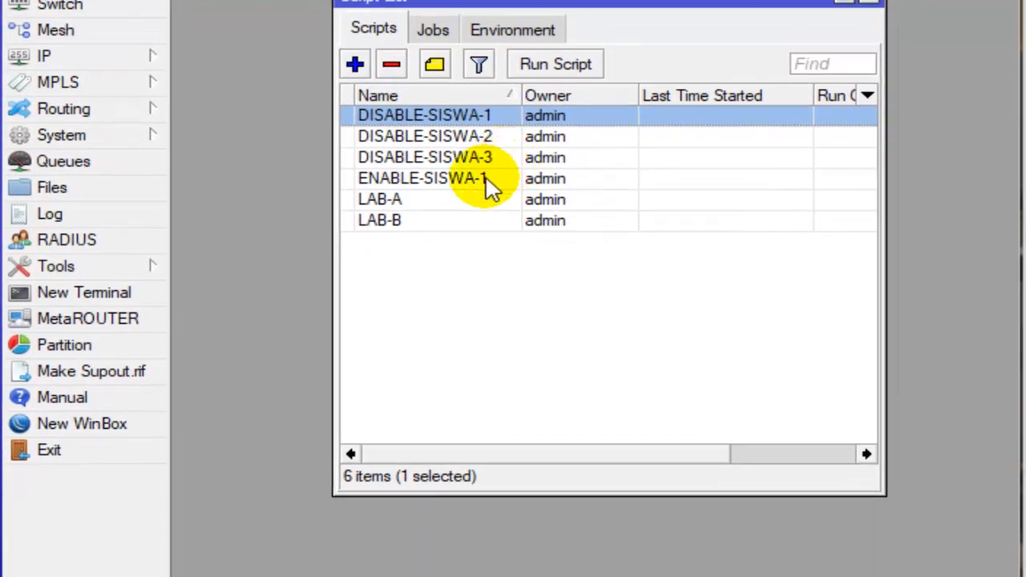
- Create a further script and name it ENABLE-SISWA-2
left_click(493, 80)
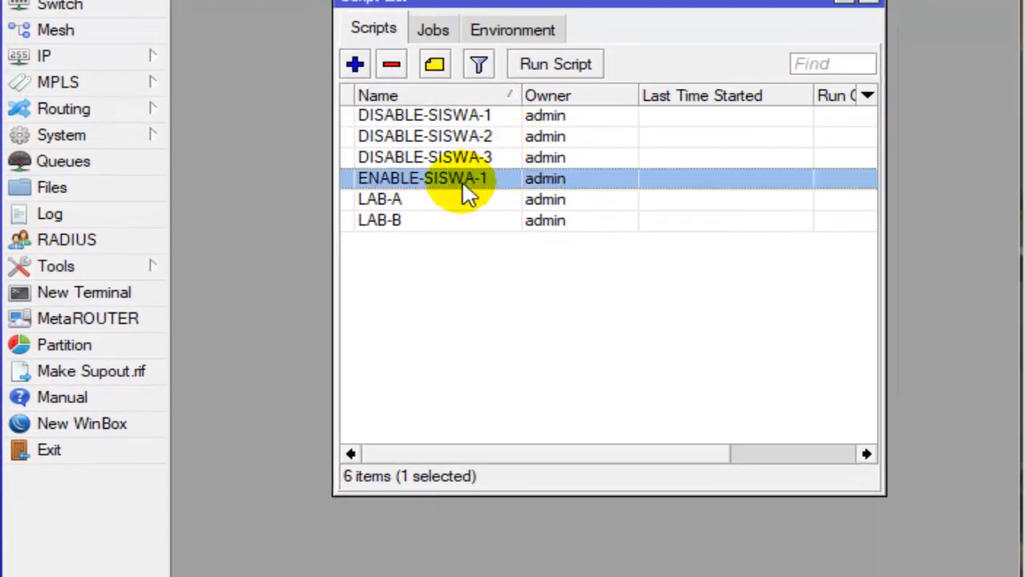
left_click(357, 64)
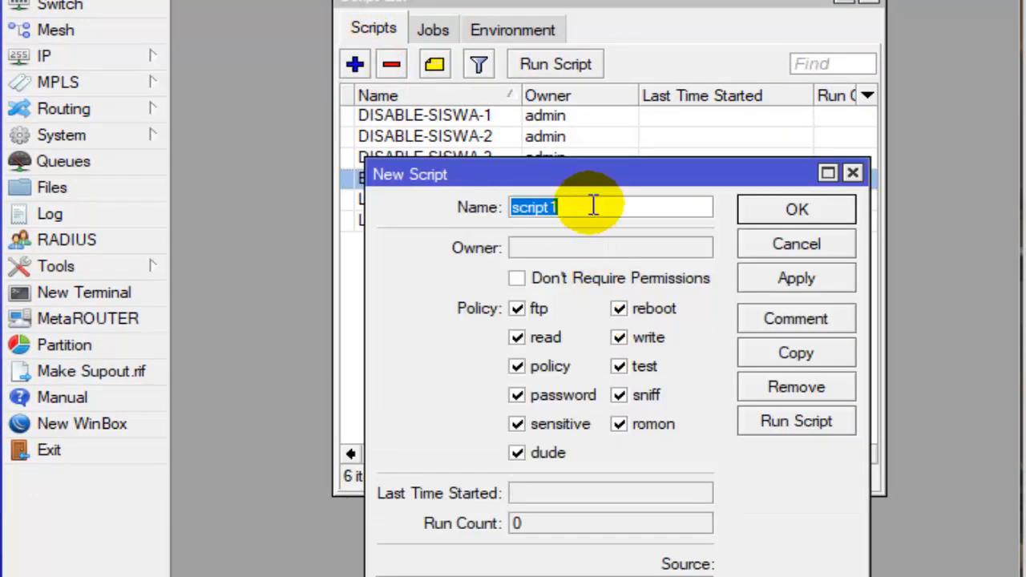
type("e")
type("ENABLE")
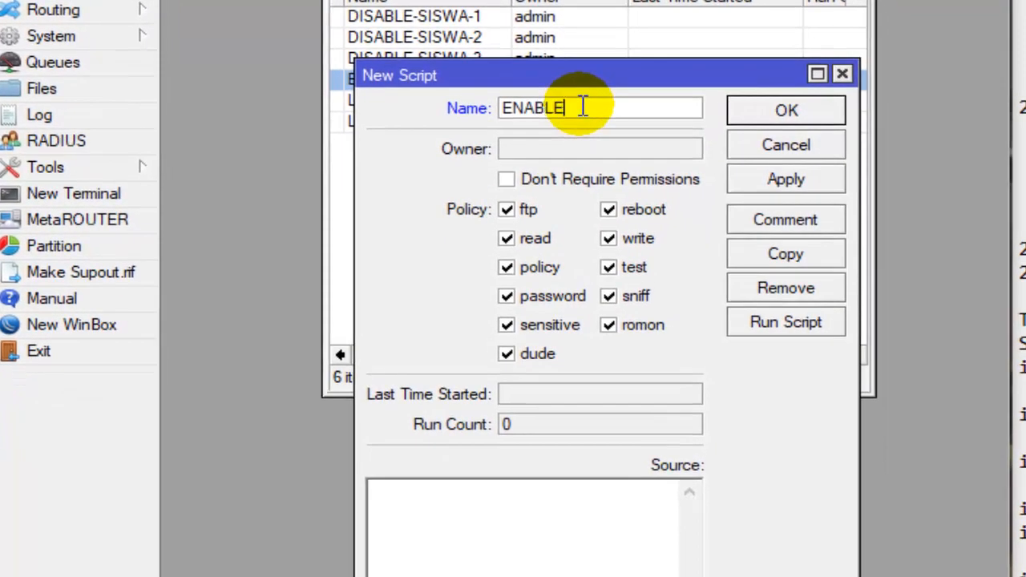
type("-SISWA-2")
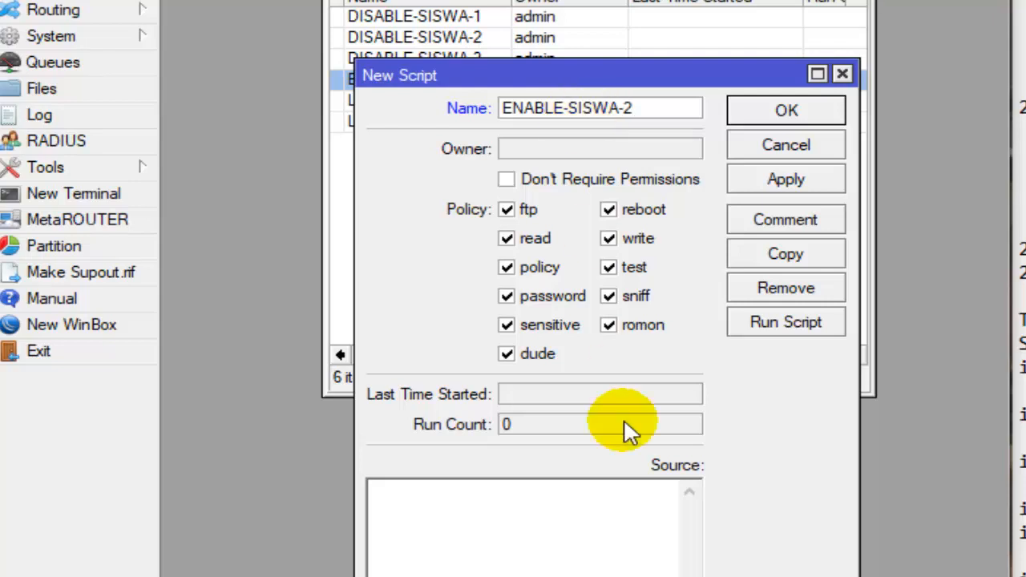
- Paste the copied line "ip hotspot user enable number=4" as the ENABLE-SISWA-2 source and save the script
right_click(513, 501)
left_click(626, 244)
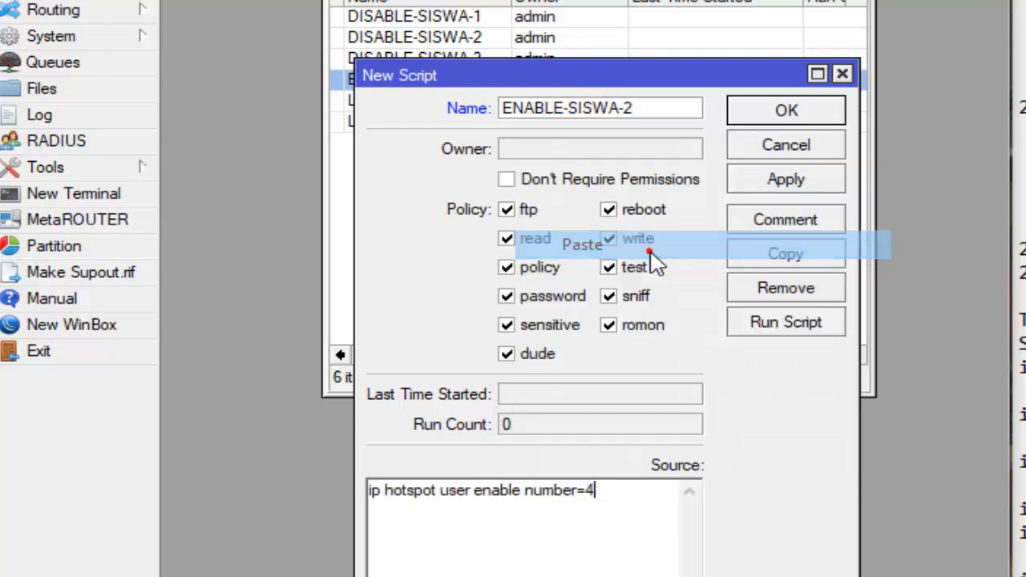
left_click_drag(475, 491, 550, 497)
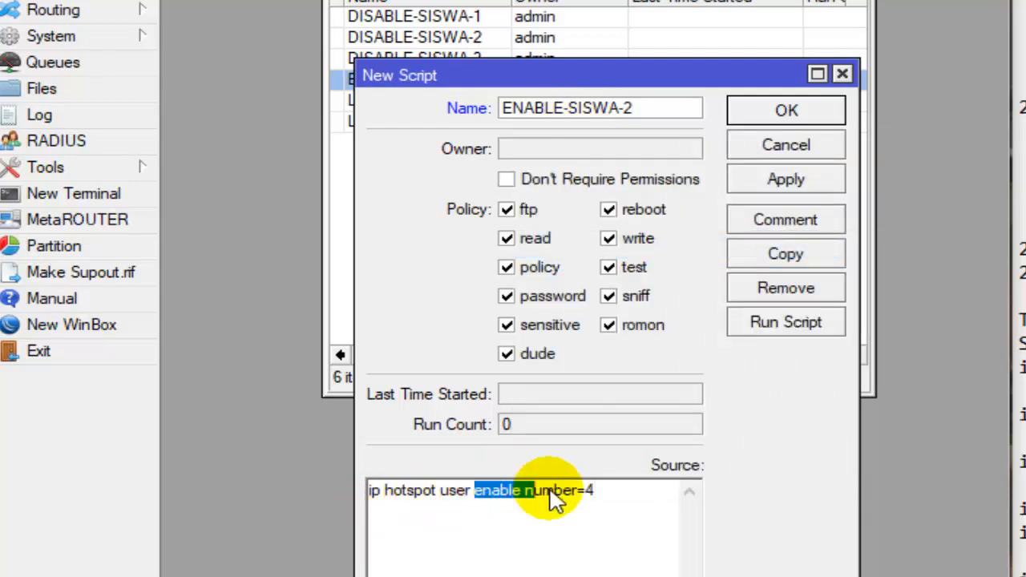
left_click(564, 494)
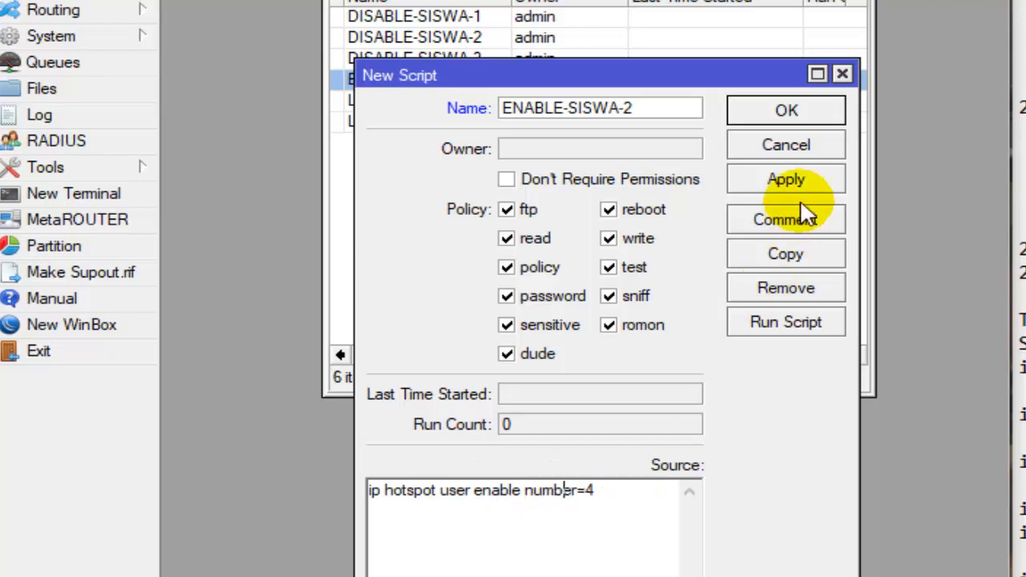
left_click(831, 110)
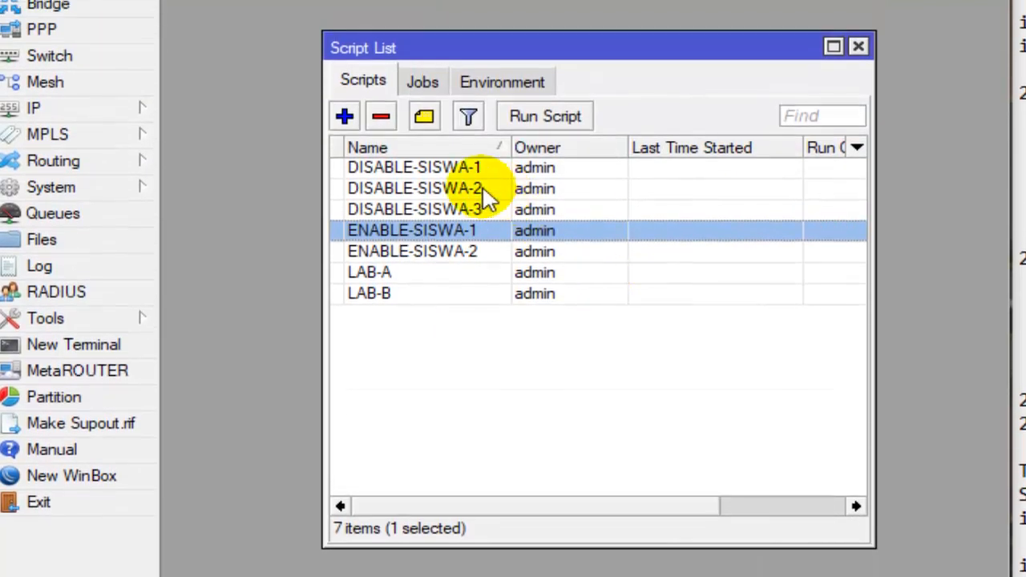
- Compare the DISABLE-SISWA and ENABLE-SISWA scripts with checklist item 21, and check the source of DISABLE-SISWA-2
left_click(475, 138)
left_click(476, 207)
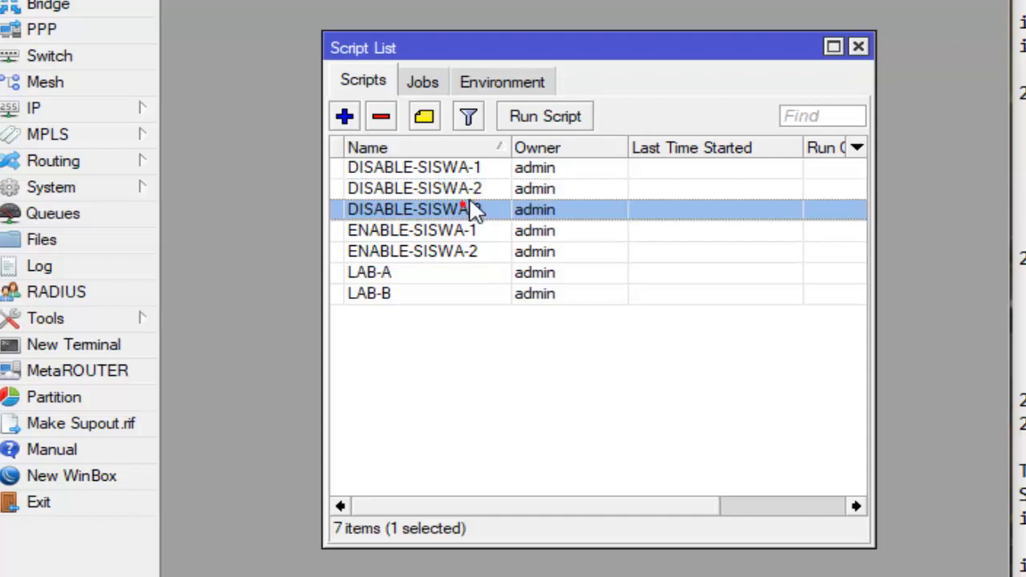
left_click(478, 169)
left_click(471, 209)
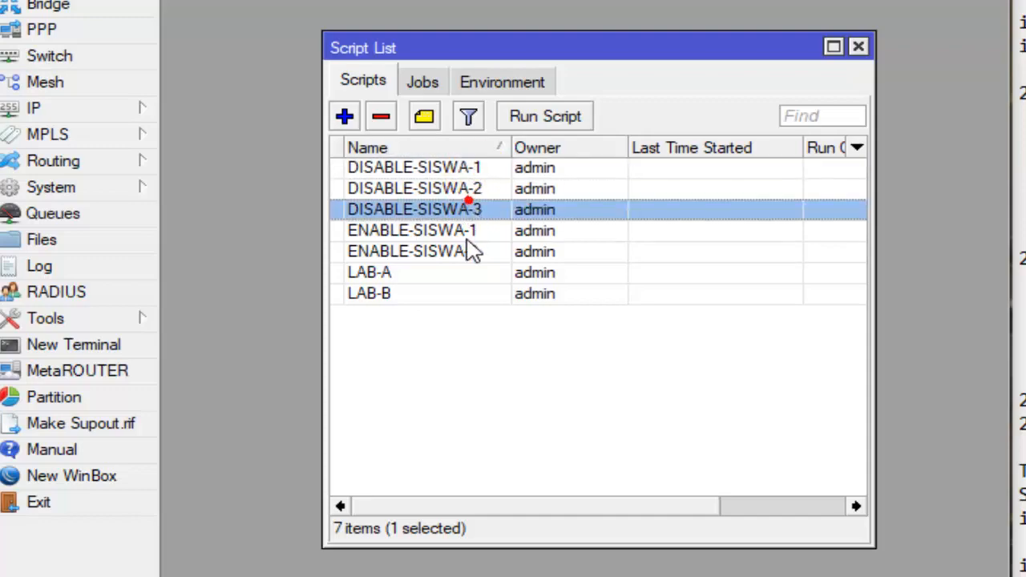
left_click(467, 237)
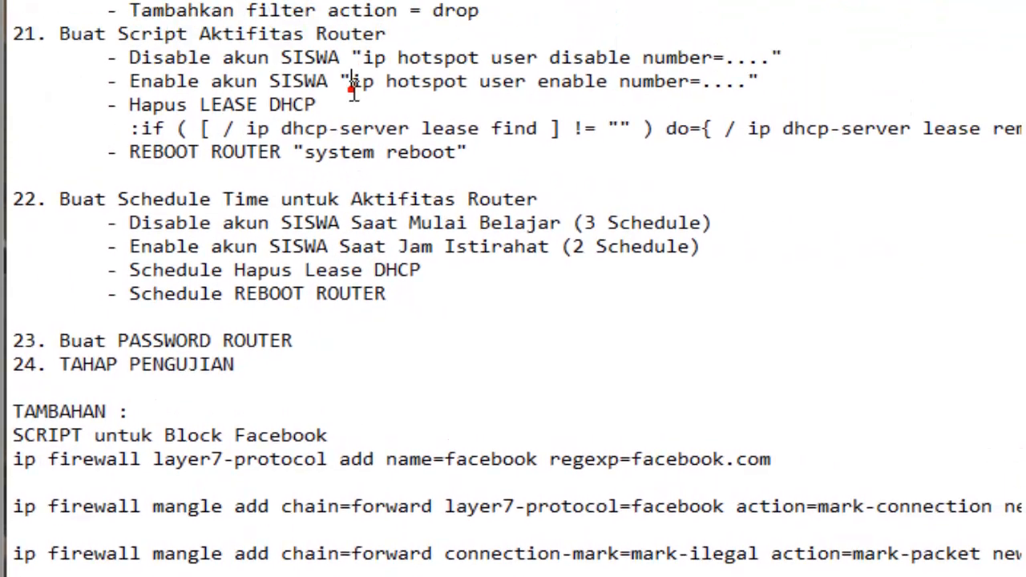
left_click(351, 142)
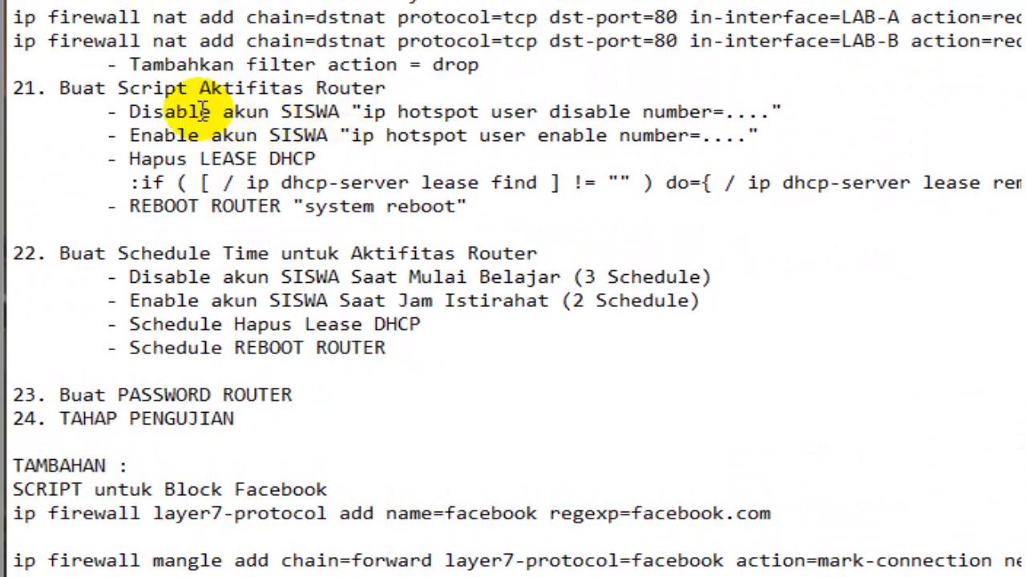
left_click_drag(119, 111, 688, 112)
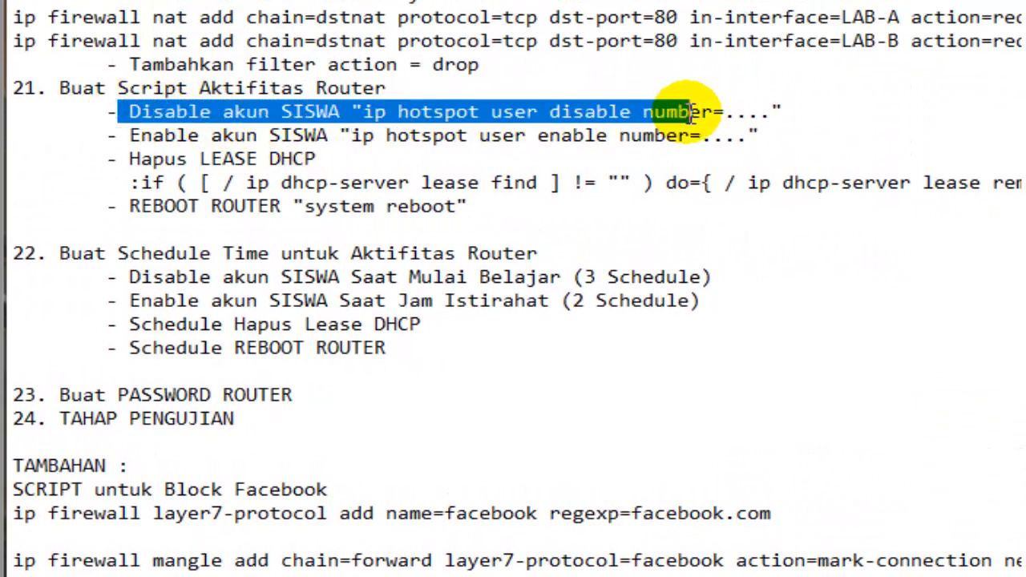
left_click_drag(279, 136, 666, 138)
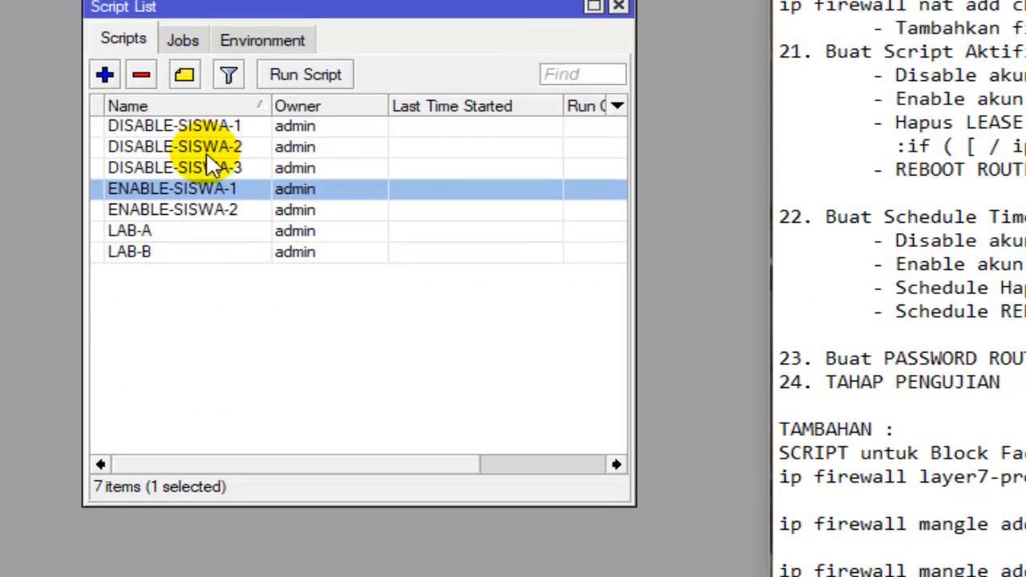
double_click(222, 138)
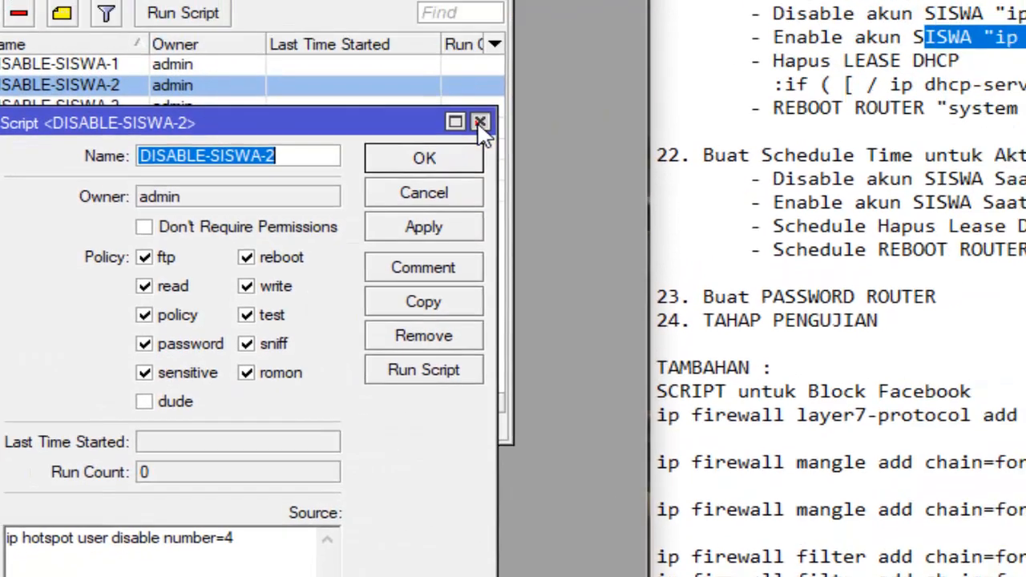
left_click(608, 99)
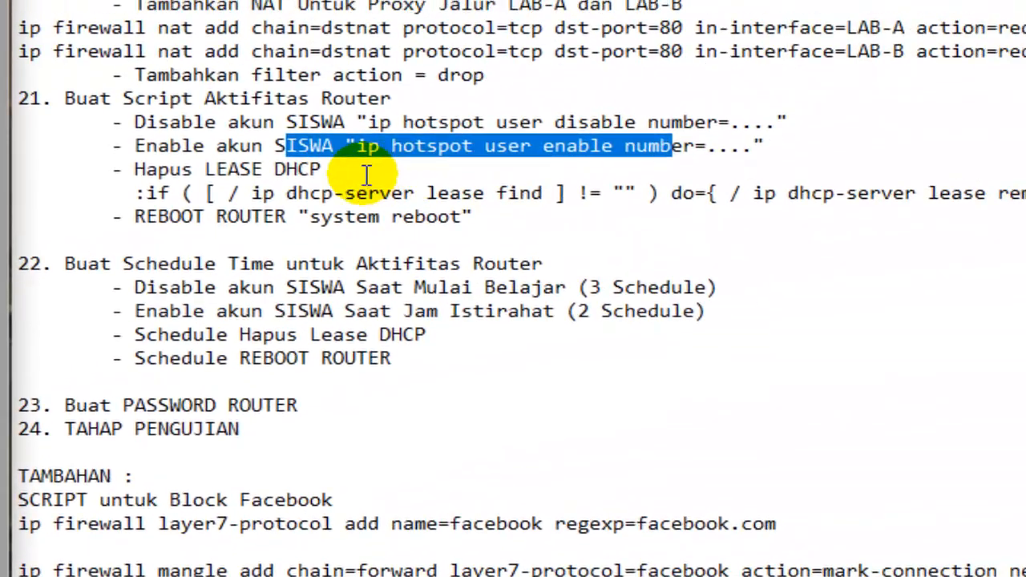
- Read the "Hapus LEASE DHCP" entry under item 21 of the checklist
left_click_drag(351, 175, 138, 173)
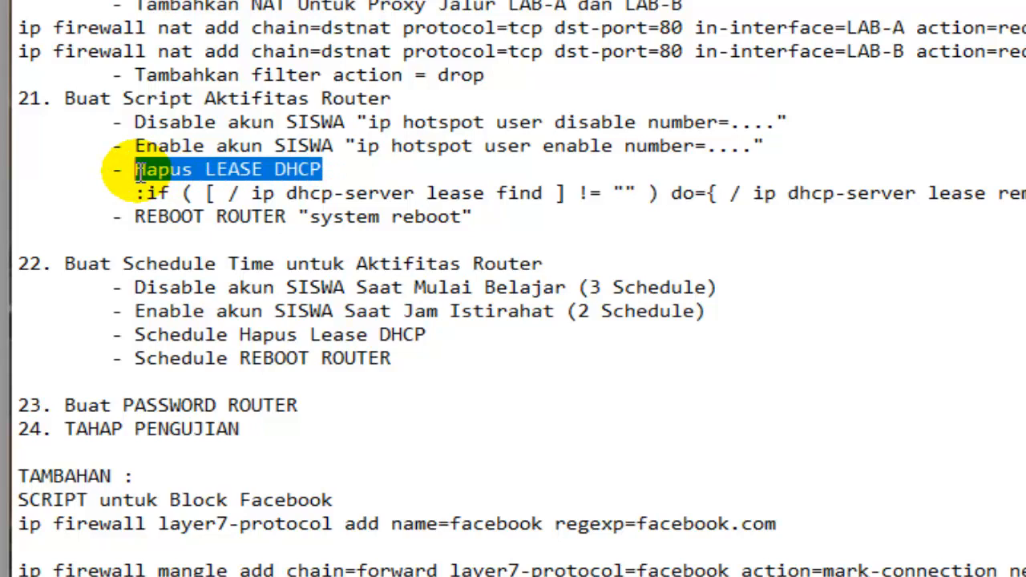
left_click_drag(138, 173, 139, 173)
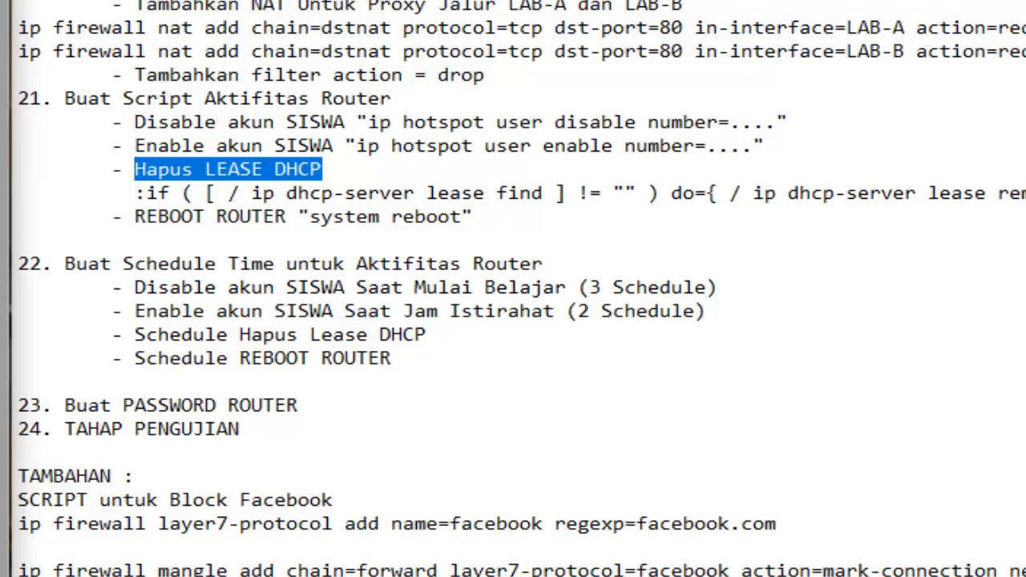
left_click(158, 170)
left_click_drag(133, 169, 325, 165)
left_click(327, 165)
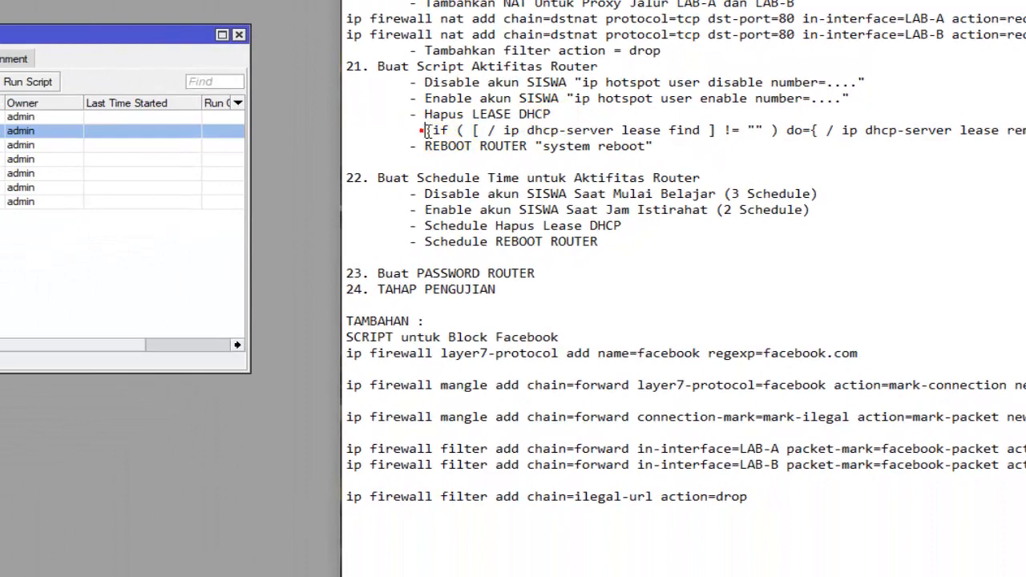
- Copy the full ":if ( [ / ip dhcp-server lease find ] != "" )" command line under "Hapus LEASE DHCP" in the checklist
left_click_drag(423, 130, 439, 130)
left_click_drag(340, 146, 0, 147)
left_click(5, 142)
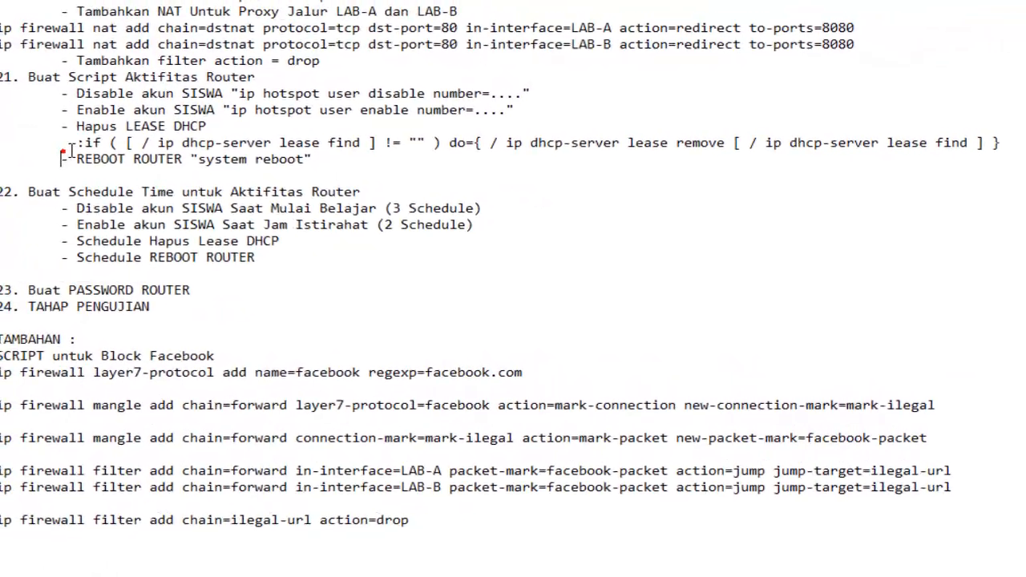
left_click_drag(81, 144, 1017, 148)
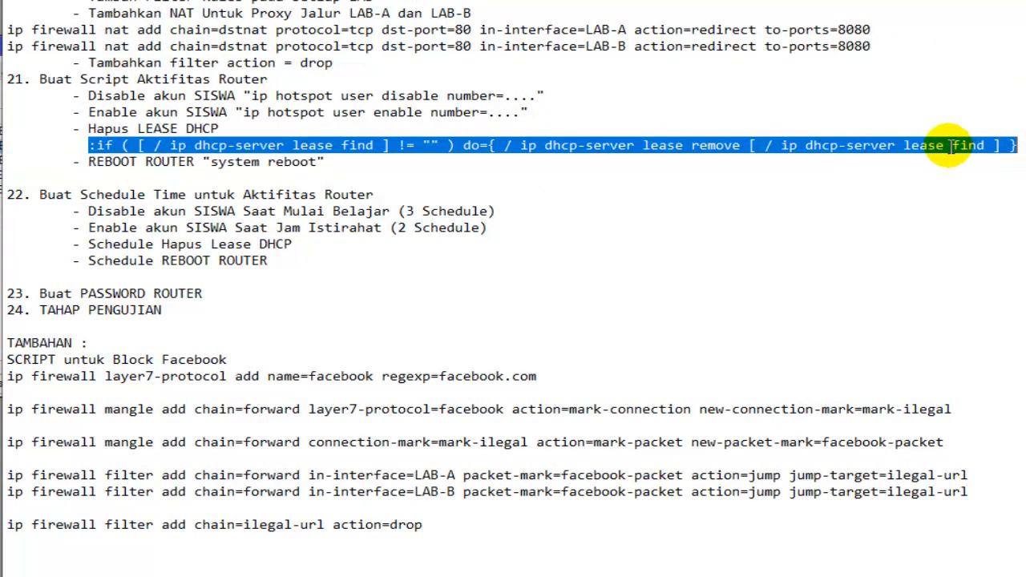
right_click(950, 145)
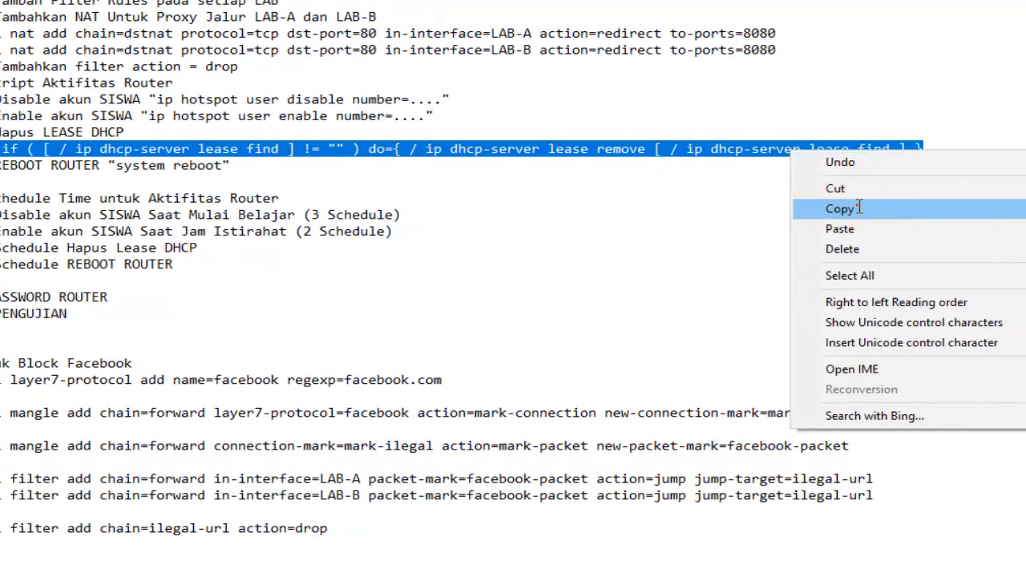
left_click(951, 202)
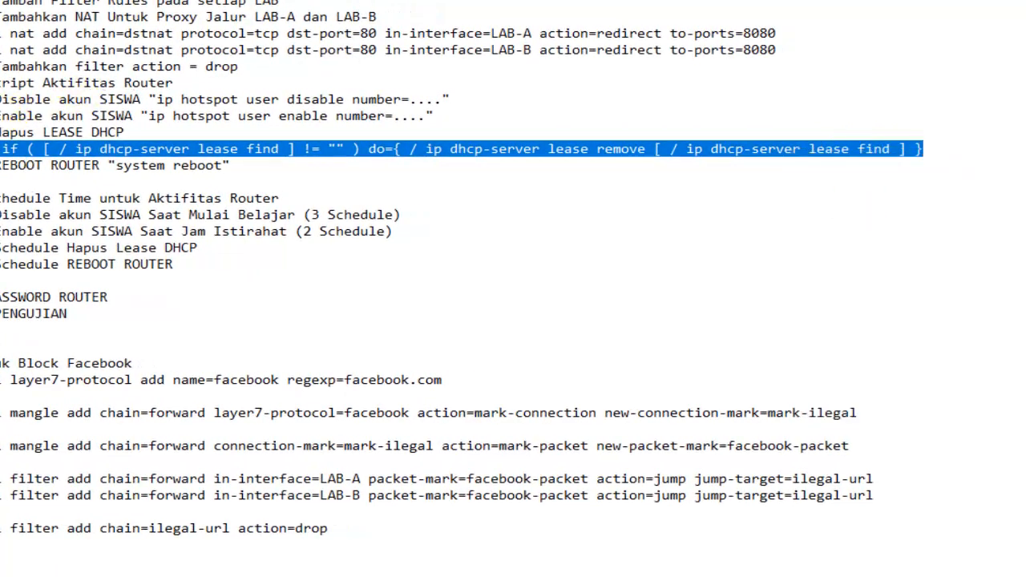
- Create a new script in the router's script list and name it HAPUS-LEASE-DHCP
left_click_drag(254, 132, 335, 154)
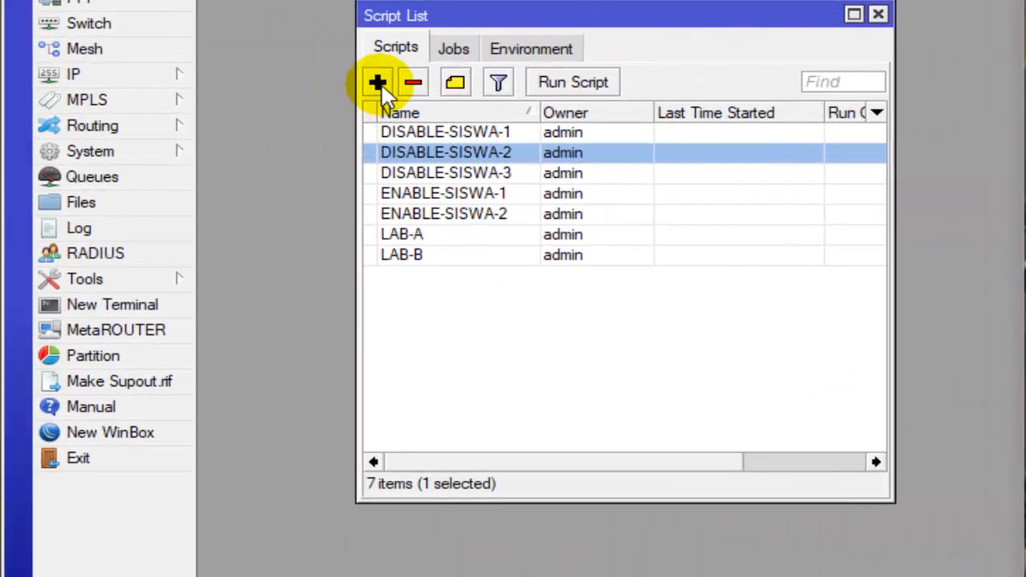
left_click(380, 85)
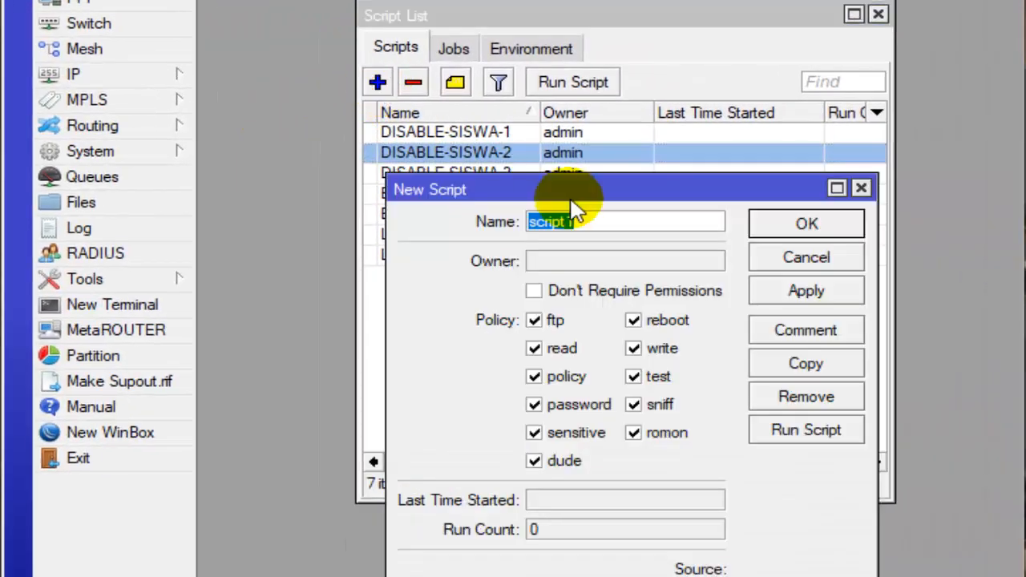
type("A")
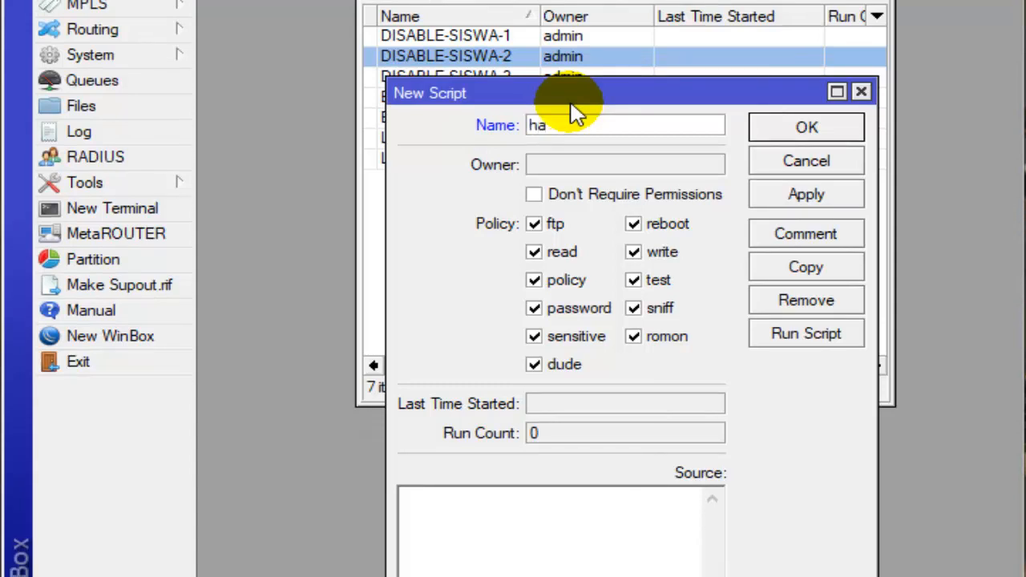
type("HAPUS-LEASE-DHCP")
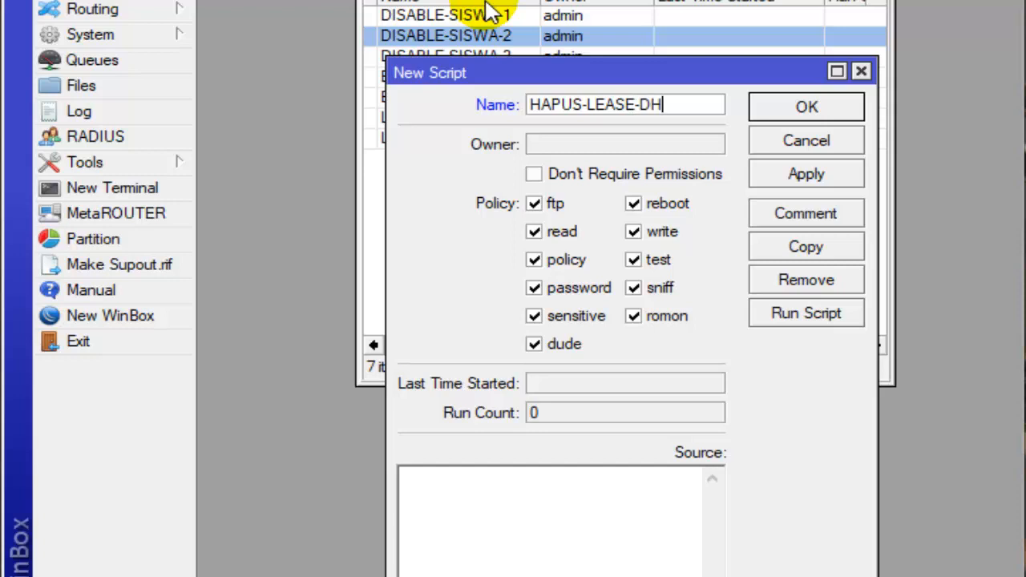
- Paste the copied DHCP lease removal command as the HAPUS-LEASE-DHCP source and save the script
left_click(508, 521)
right_click(465, 493)
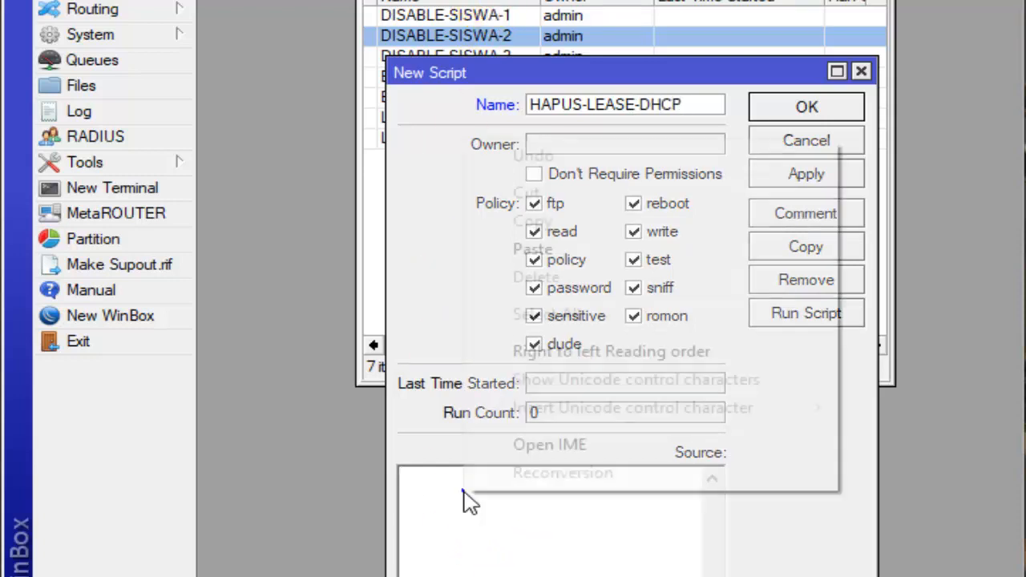
left_click(591, 251)
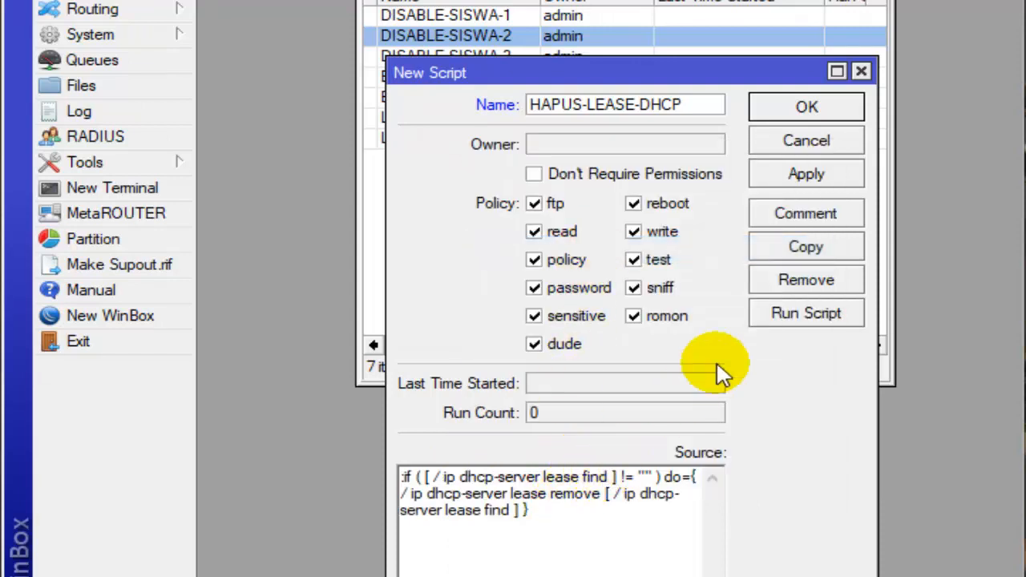
left_click(848, 112)
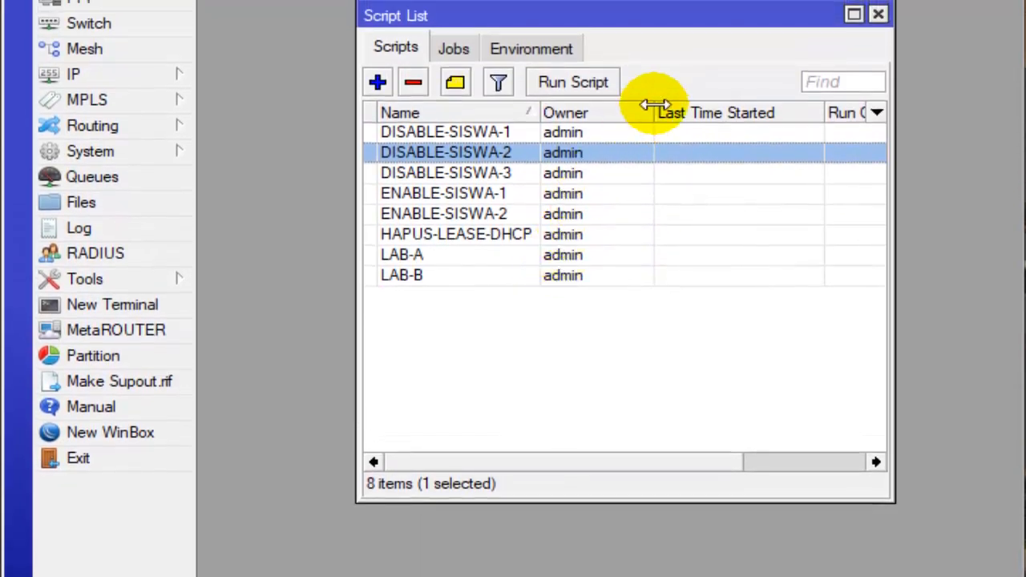
- Widen the Owner and Name columns of the script list and select the HAPUS-LEASE-DHCP script
left_click_drag(654, 113, 699, 112)
left_click_drag(541, 112, 563, 113)
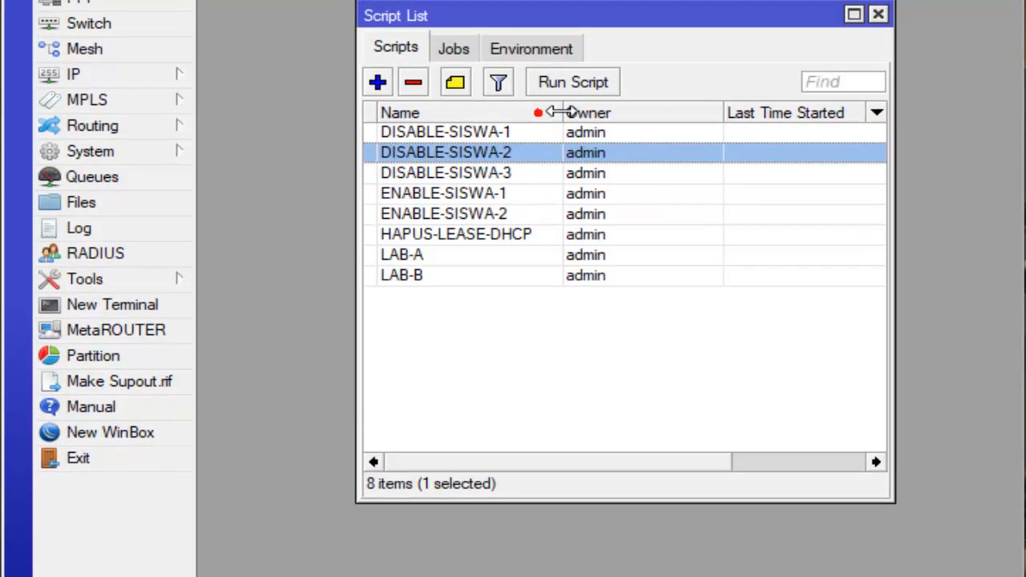
left_click(477, 237)
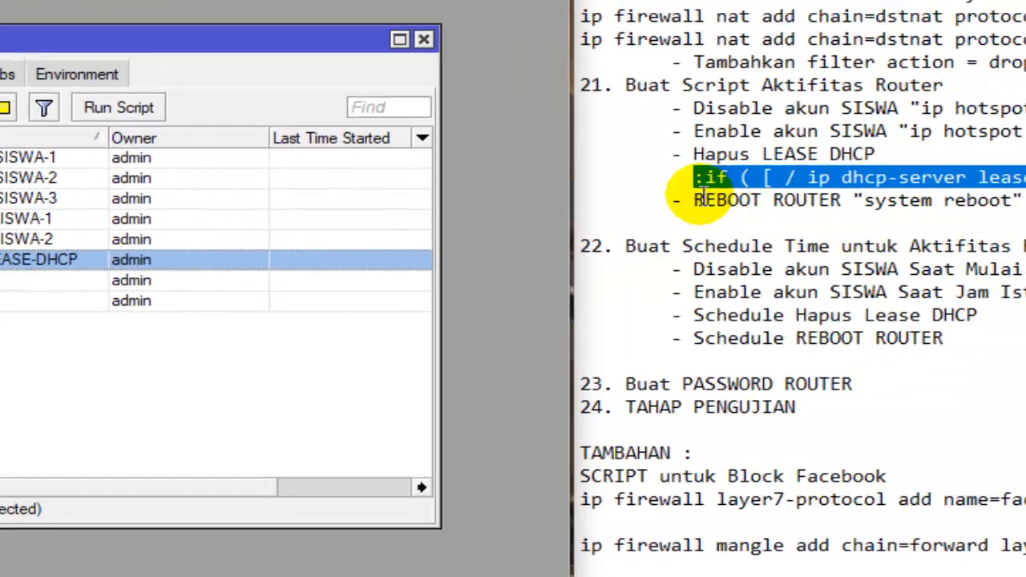
- Check the "REBOOT ROUTER" entry under checklist item 21 and create a new script named REBOOT
left_click_drag(229, 225, 355, 223)
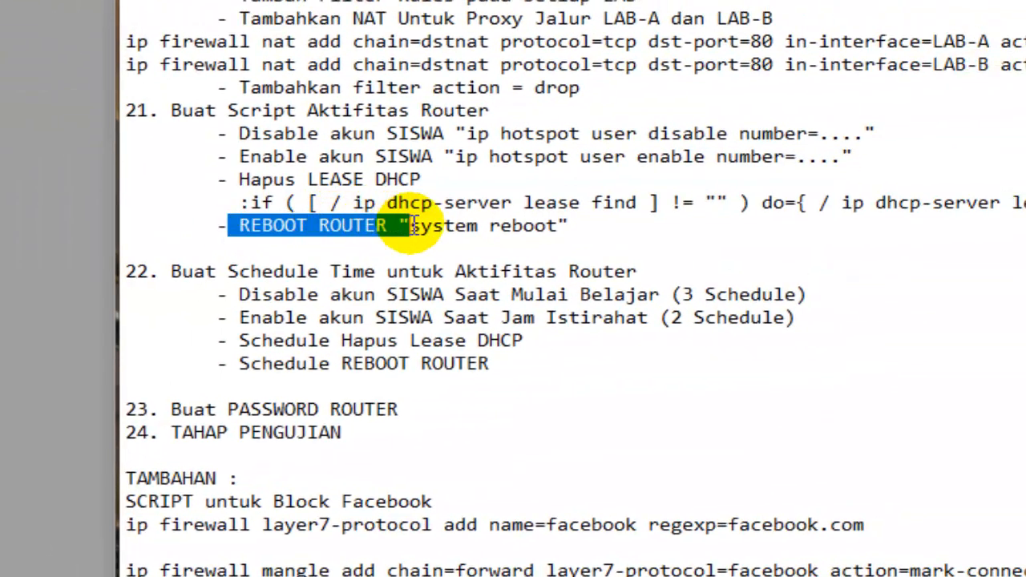
left_click(358, 224)
left_click_drag(239, 225, 401, 227)
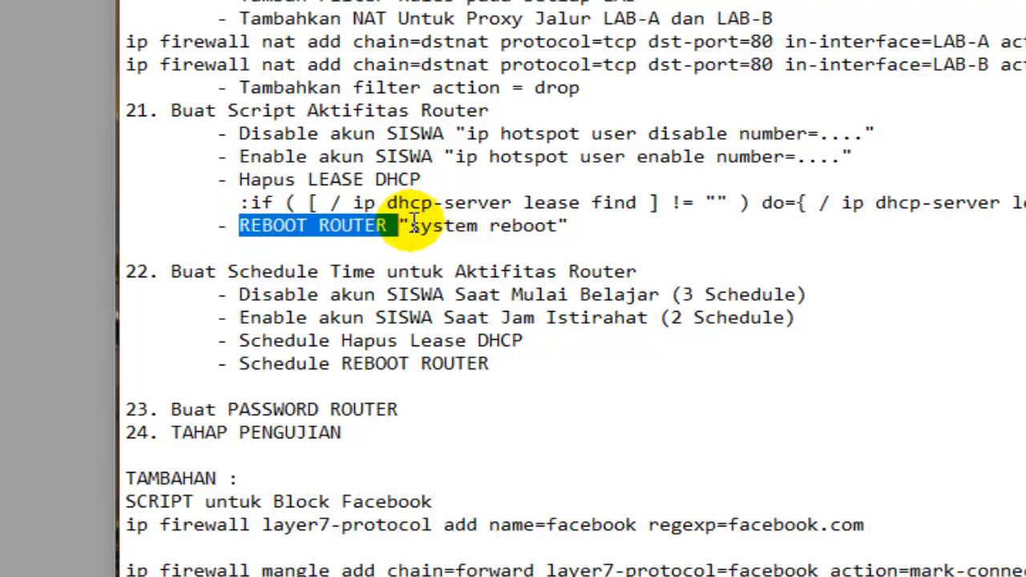
left_click_drag(410, 226, 556, 236)
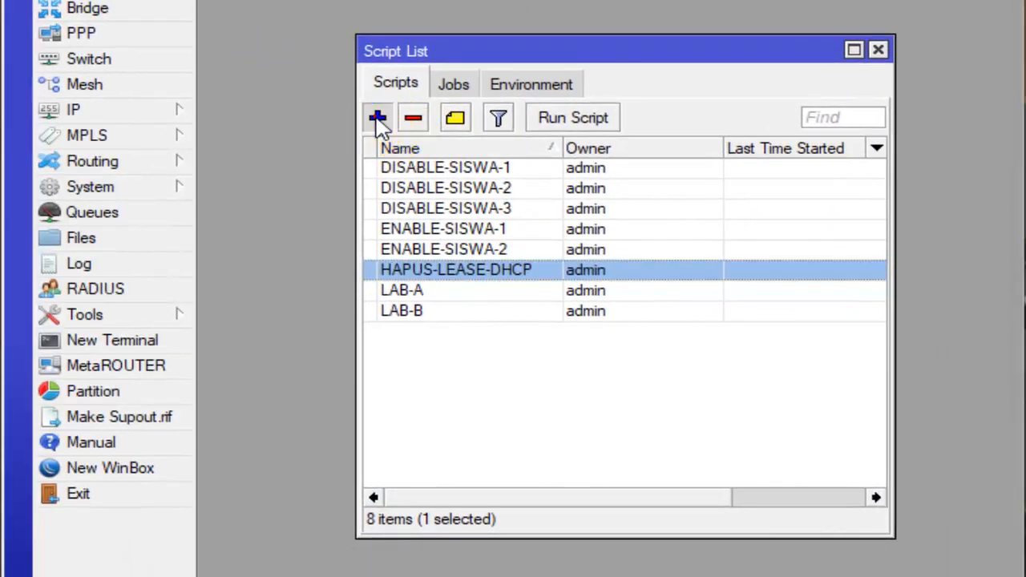
left_click(375, 121)
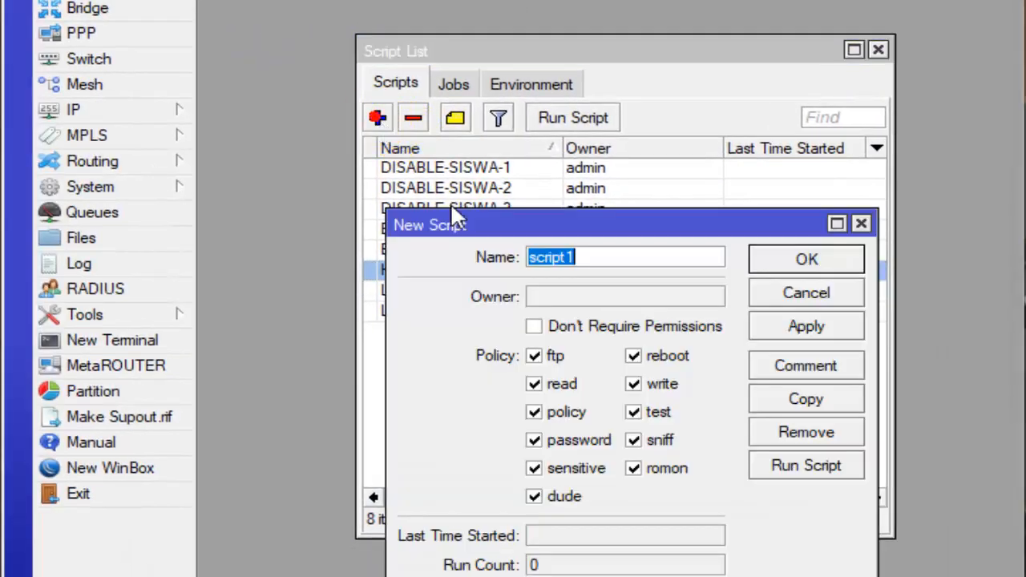
type("REB")
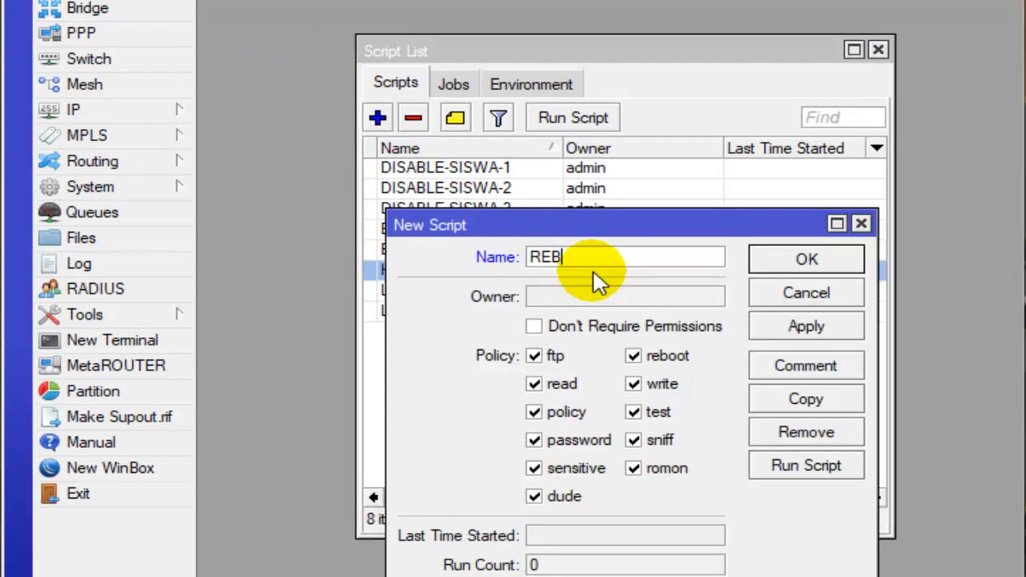
type("OOT")
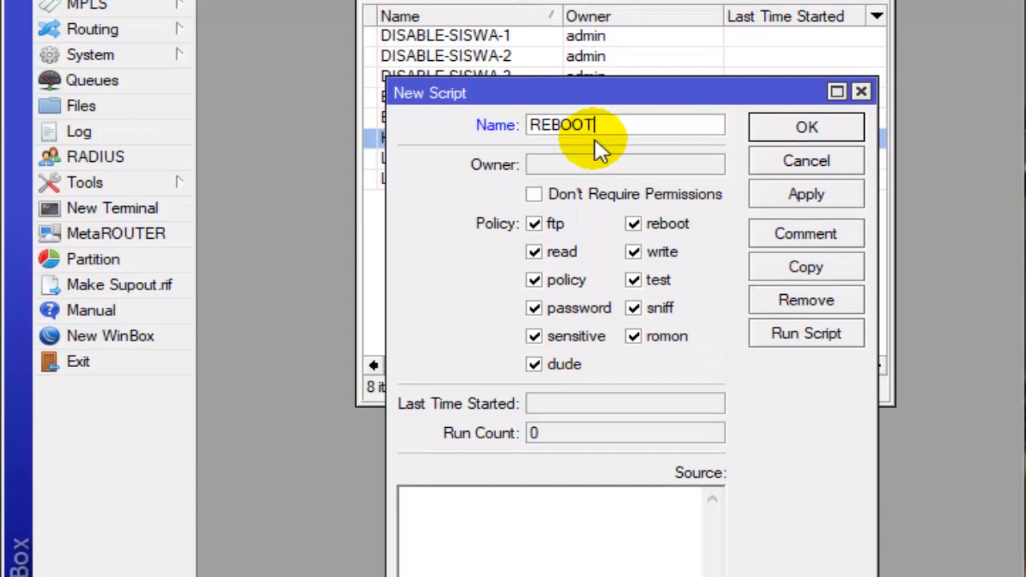
- Enter "system reboot" as the source of the REBOOT script and save it
left_click(532, 525)
left_click(526, 519)
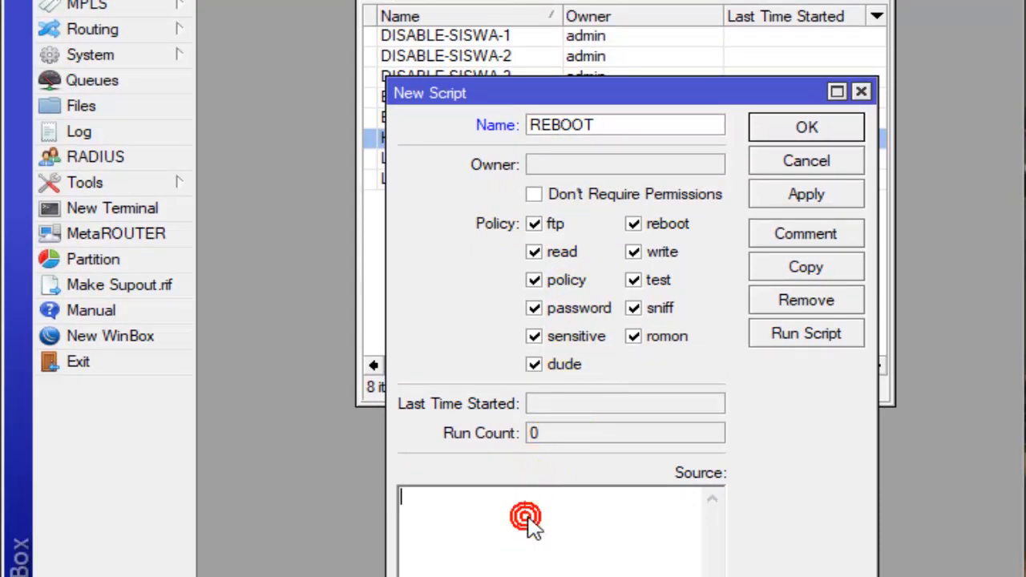
left_click(615, 124)
left_click(481, 500)
left_click(614, 122)
left_click(505, 521)
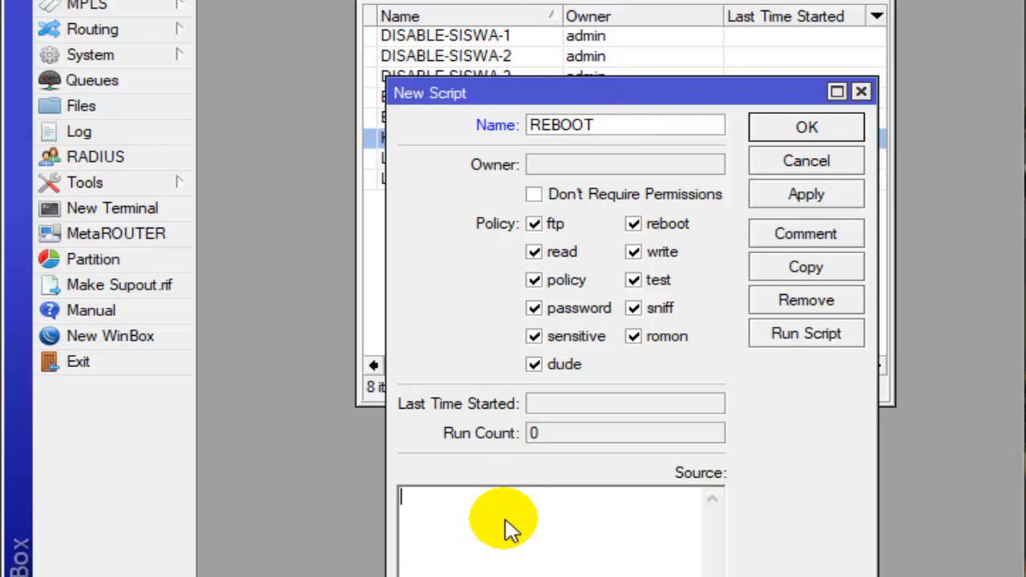
type("syste")
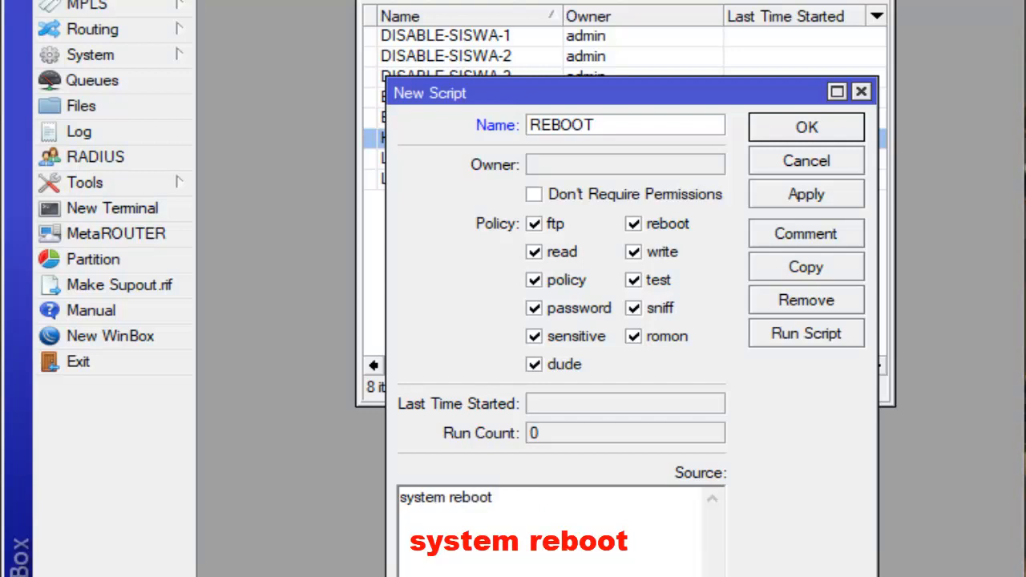
type("m reboot")
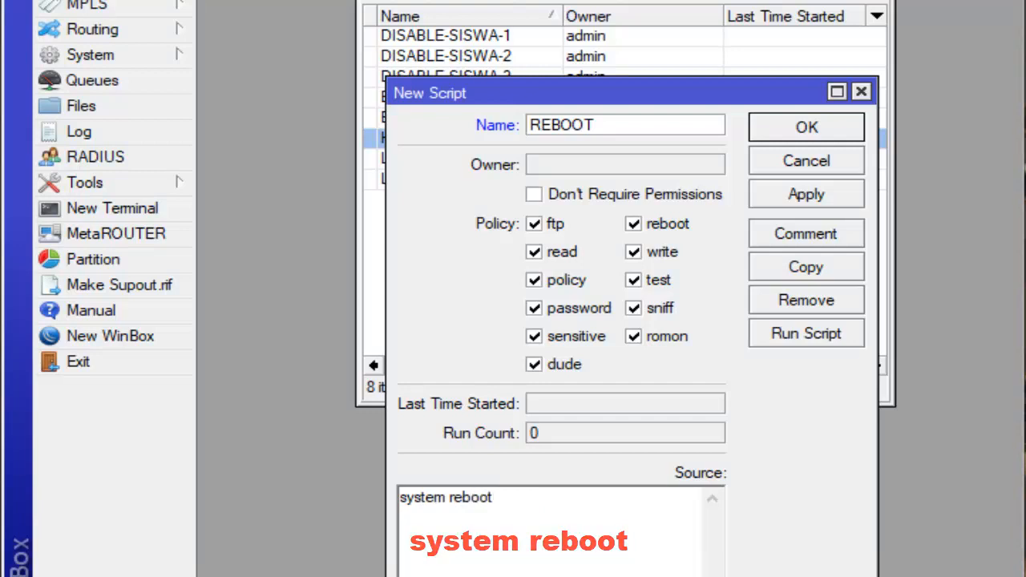
left_click(807, 131)
- Review the disable, enable, lease removal and reboot scripts in the script list
left_click(498, 163)
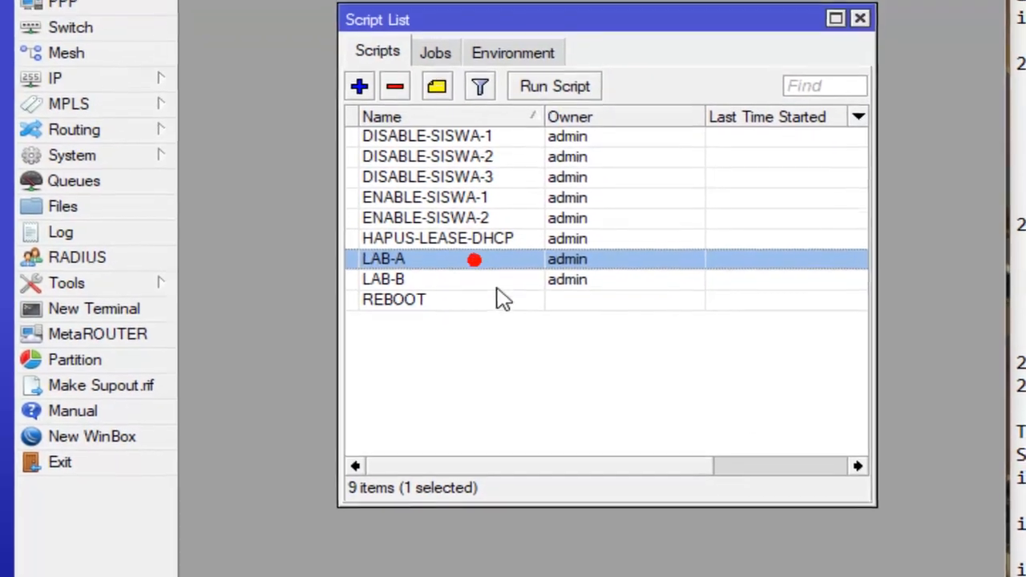
left_click(483, 312)
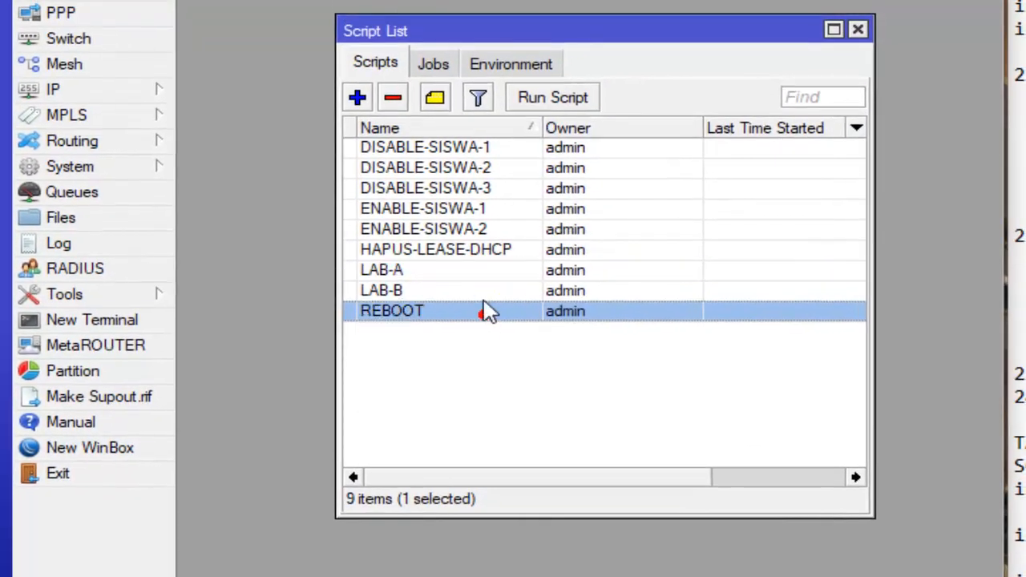
left_click(479, 167)
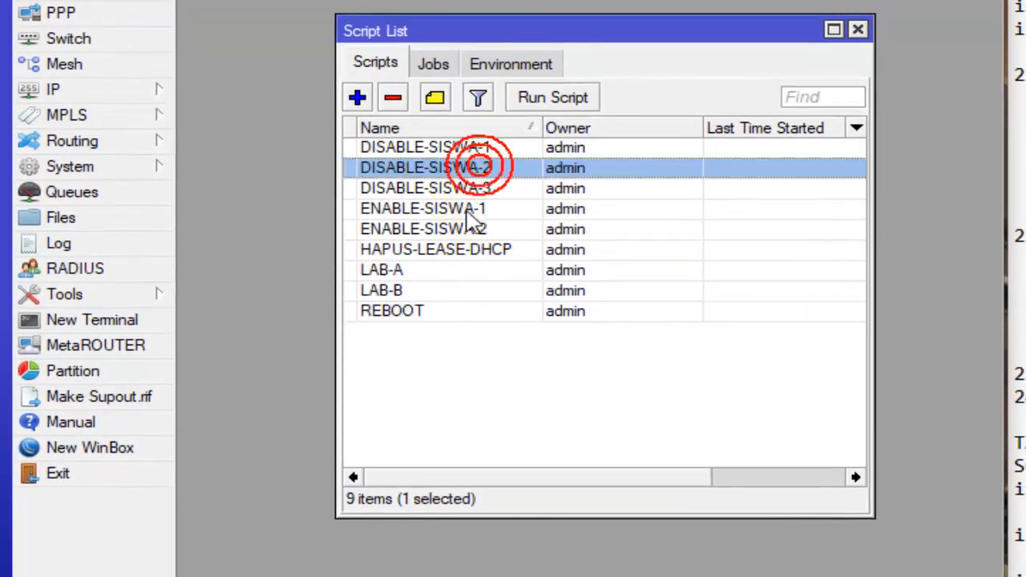
left_click(466, 209)
left_click(464, 249)
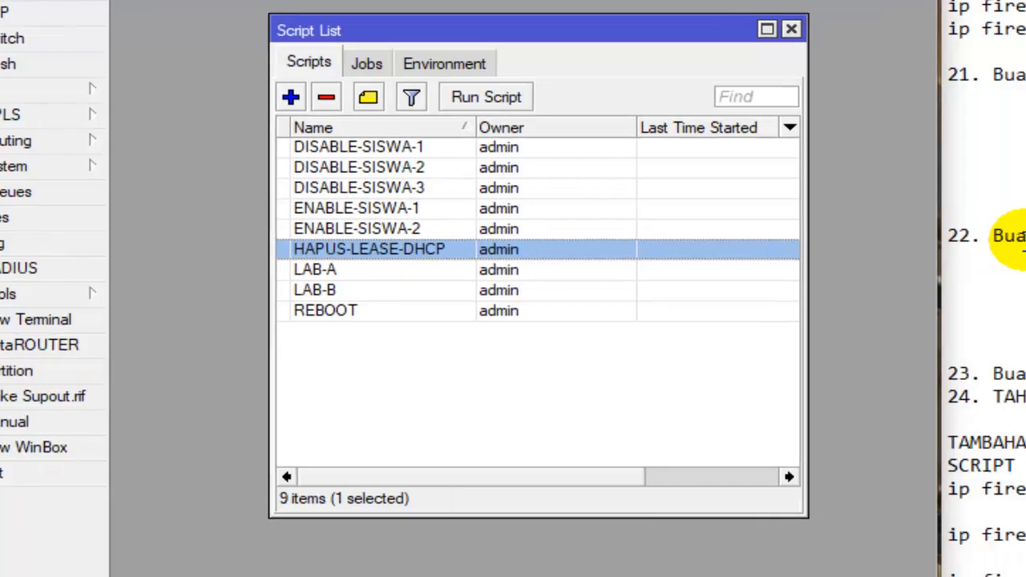
- Read checklist item 22 on scheduling router activities and compare its entries with the scripts under item 21
left_click(717, 208)
scroll(286, 249, "down", 1)
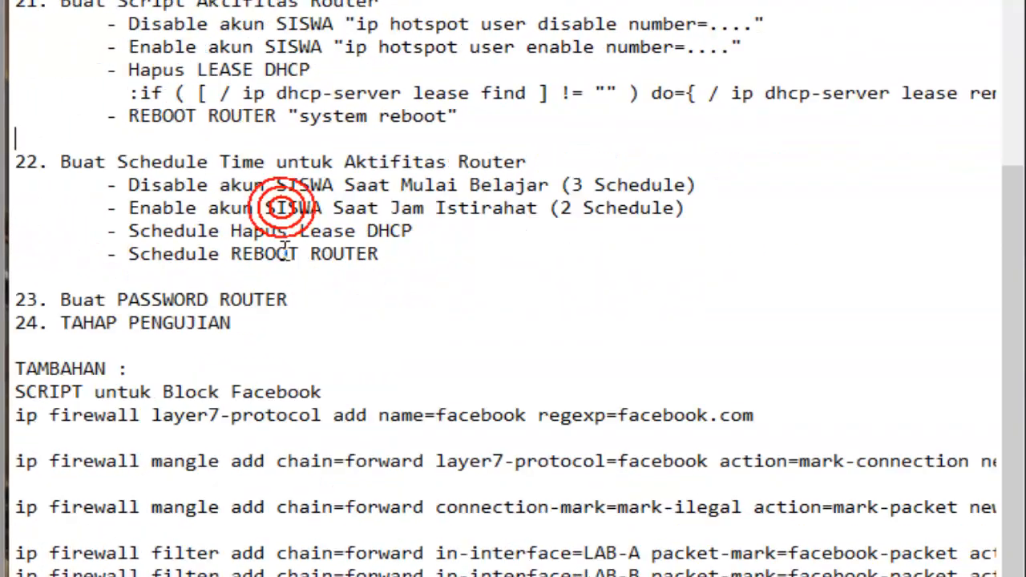
left_click_drag(16, 161, 521, 164)
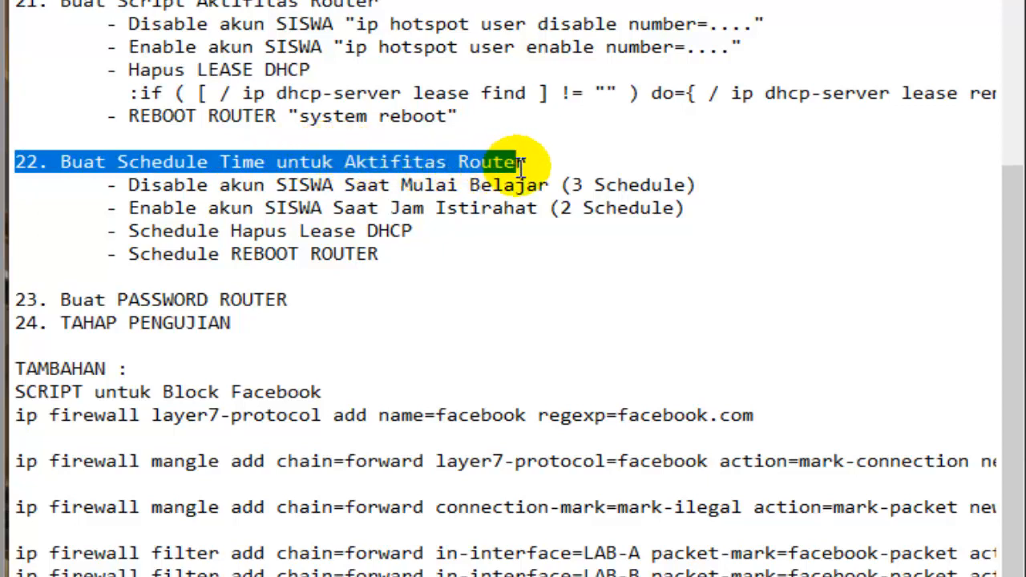
left_click(522, 165)
scroll(521, 185, "up", 2)
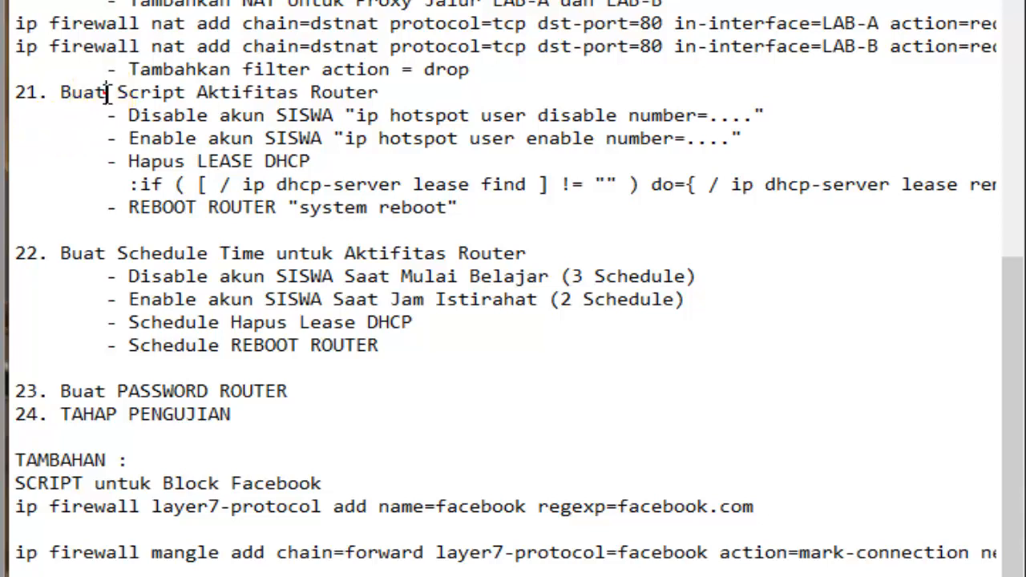
left_click_drag(117, 93, 377, 93)
left_click(361, 125)
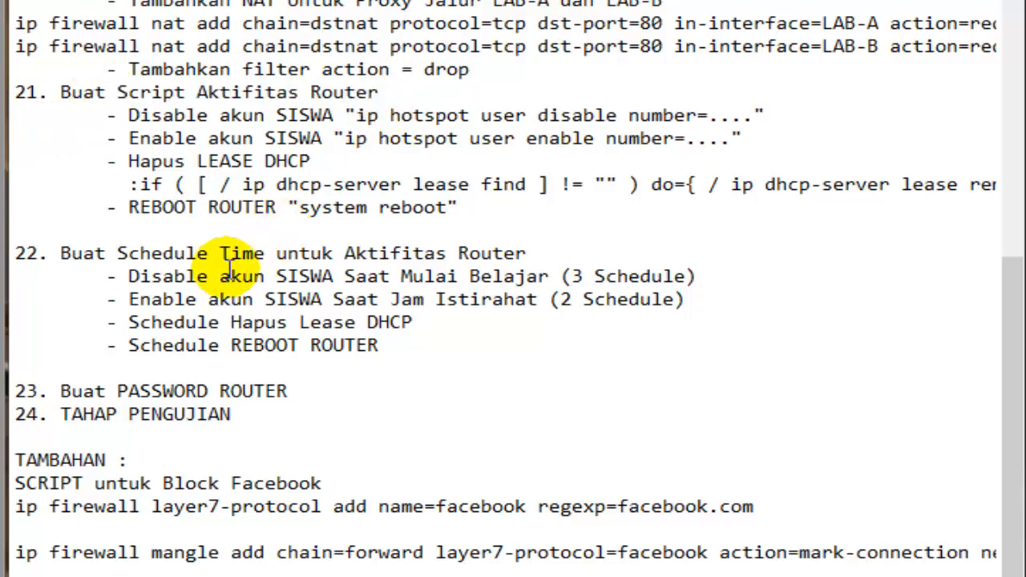
left_click_drag(118, 254, 268, 255)
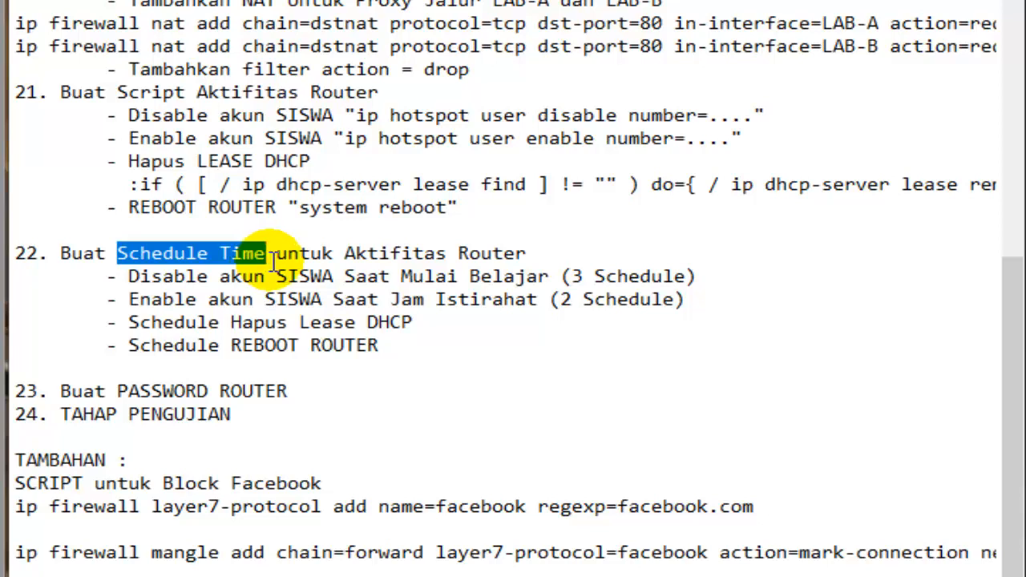
left_click(253, 122)
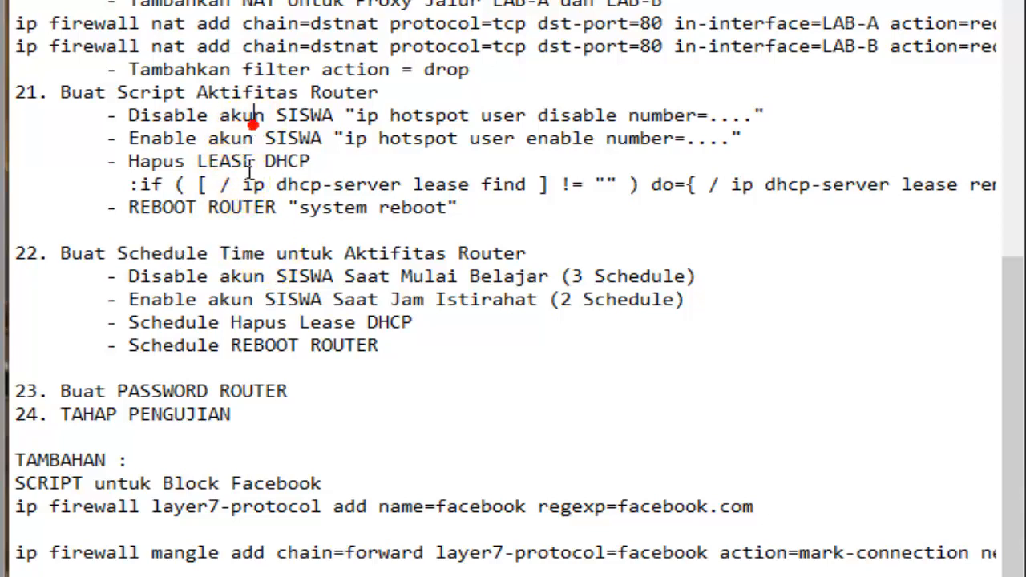
left_click(242, 184)
left_click_drag(162, 277, 369, 349)
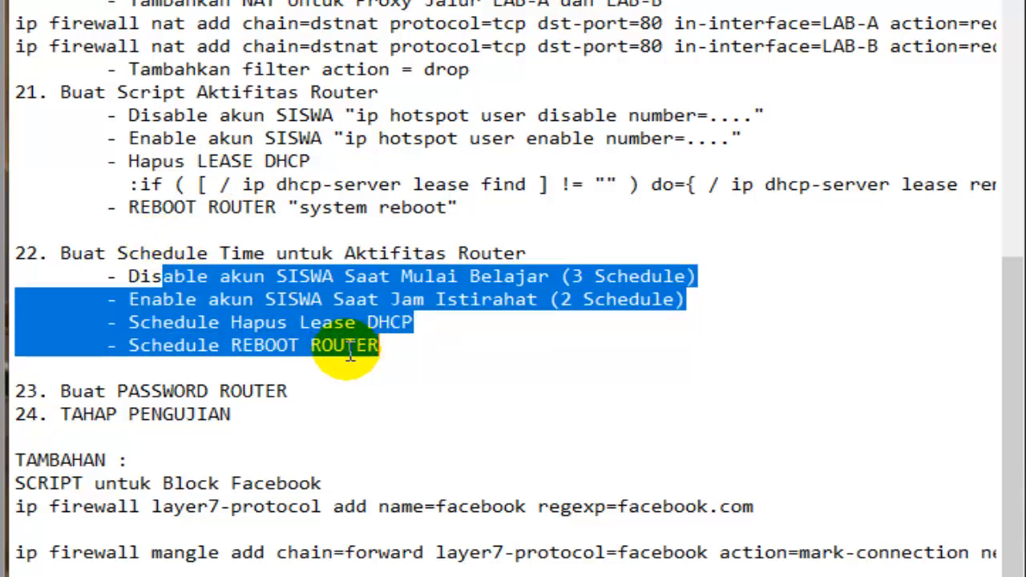
left_click(298, 299)
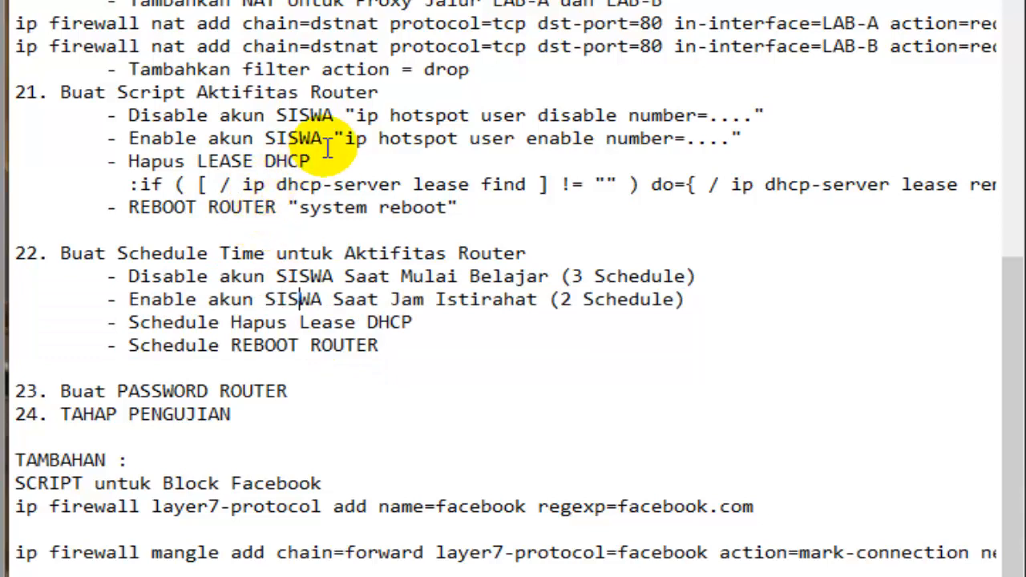
- Reread the four schedule entries of checklist item 22, from disabling the SISWA accounts to rebooting the router
left_click_drag(396, 345, 109, 251)
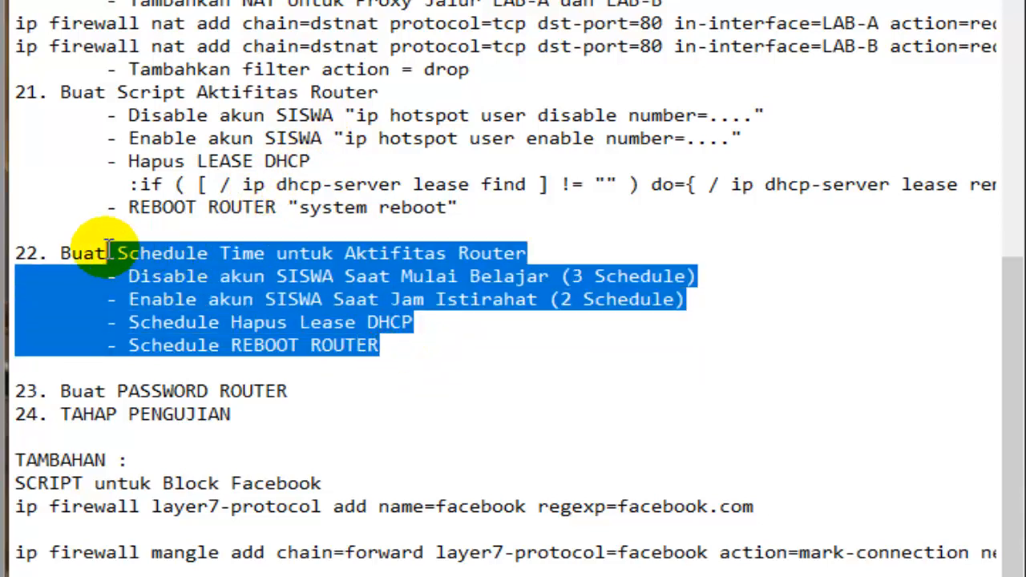
left_click(91, 74)
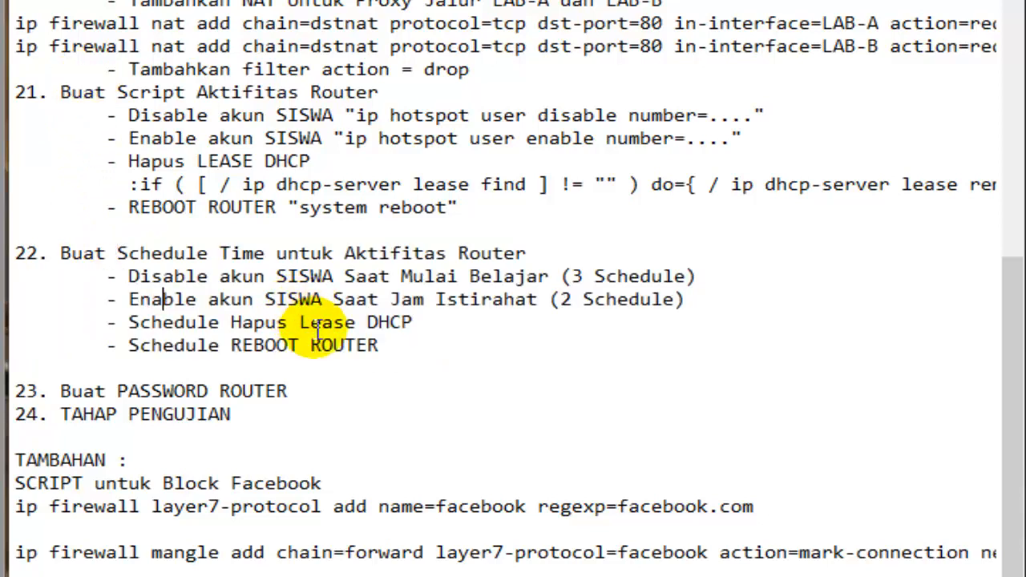
left_click(207, 322)
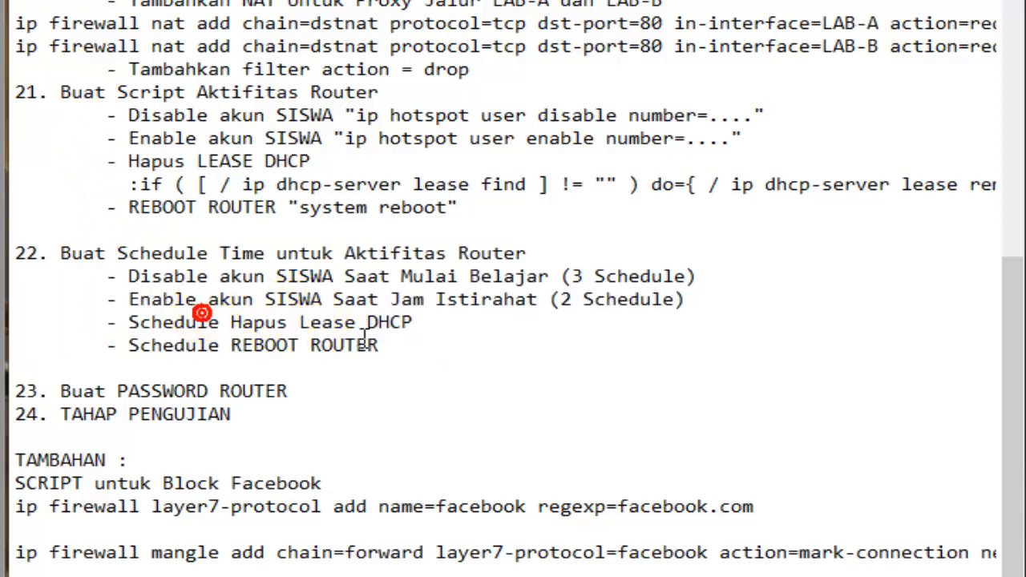
- Add the note "NTP-SERVER AKTIFKAN" between checklist items 21 and 22, set apart by a blank line
left_click(111, 228)
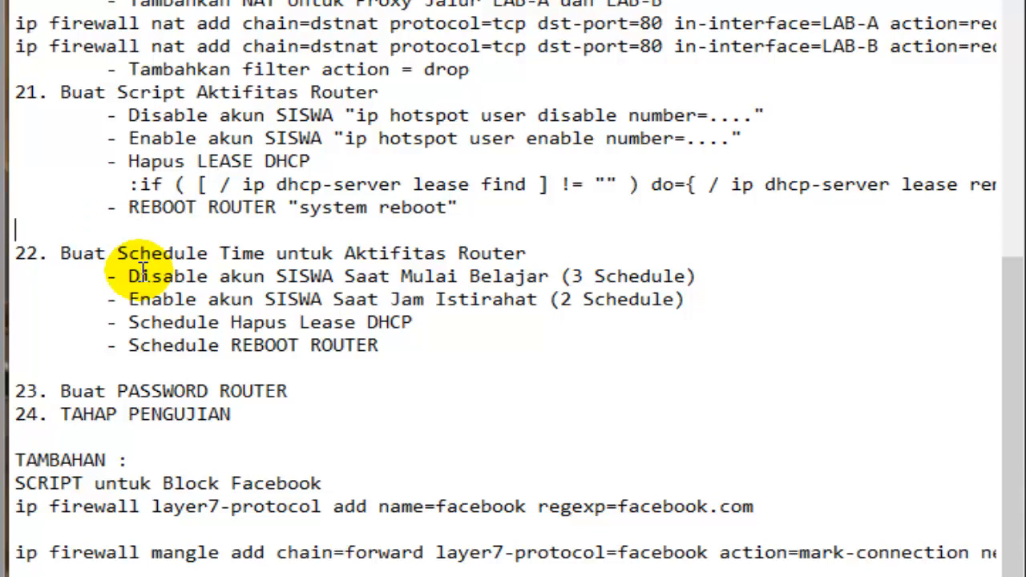
key("Return")
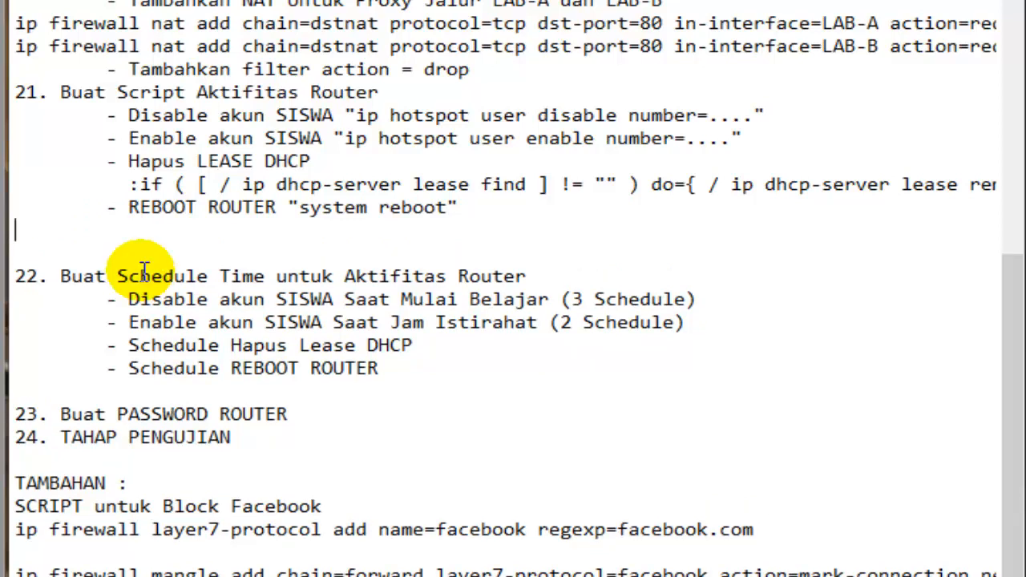
type("NTP-SERVER AKTIFKAN")
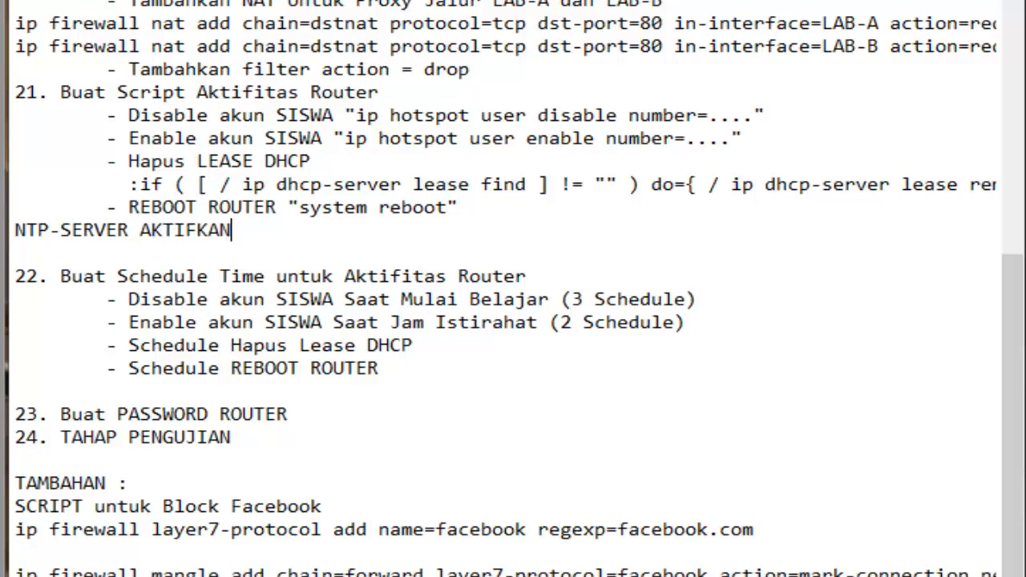
left_click(460, 208)
key("Return")
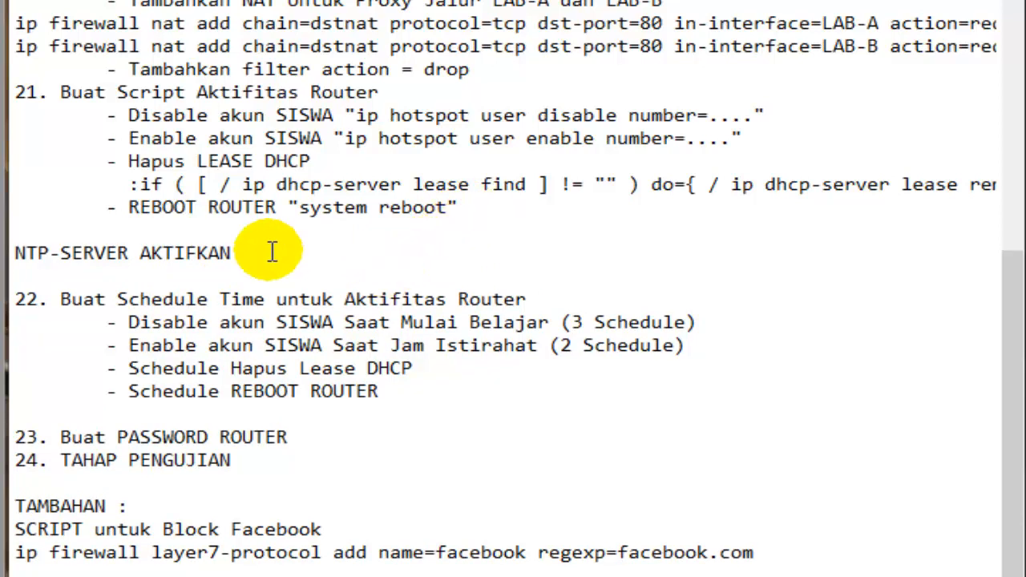
- Review the NTP-SERVER AKTIFKAN note together with the item 22 schedule entries it precedes
left_click_drag(241, 253, 10, 254)
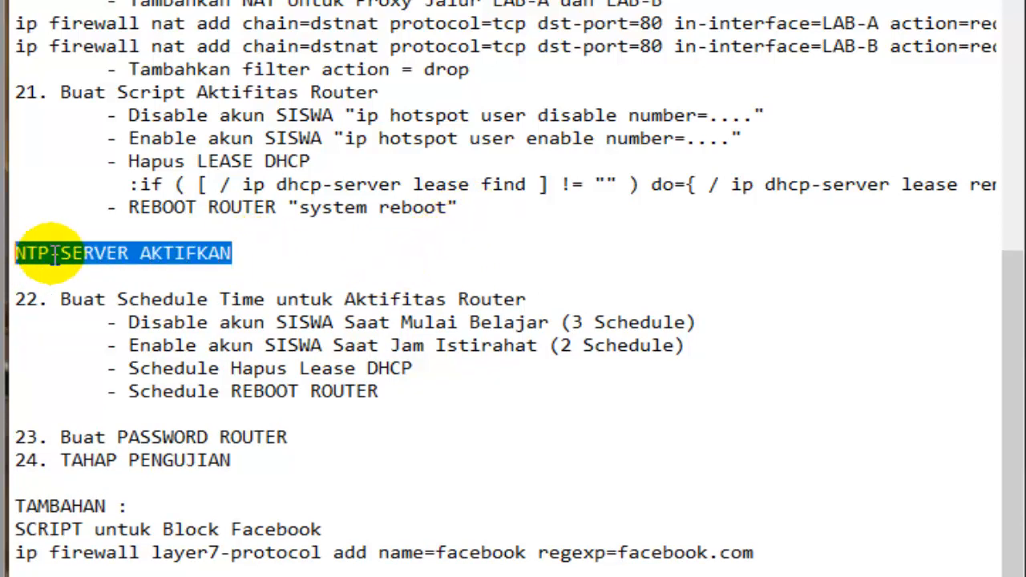
left_click(276, 323)
left_click_drag(277, 323, 201, 299)
left_click_drag(241, 249, 11, 253)
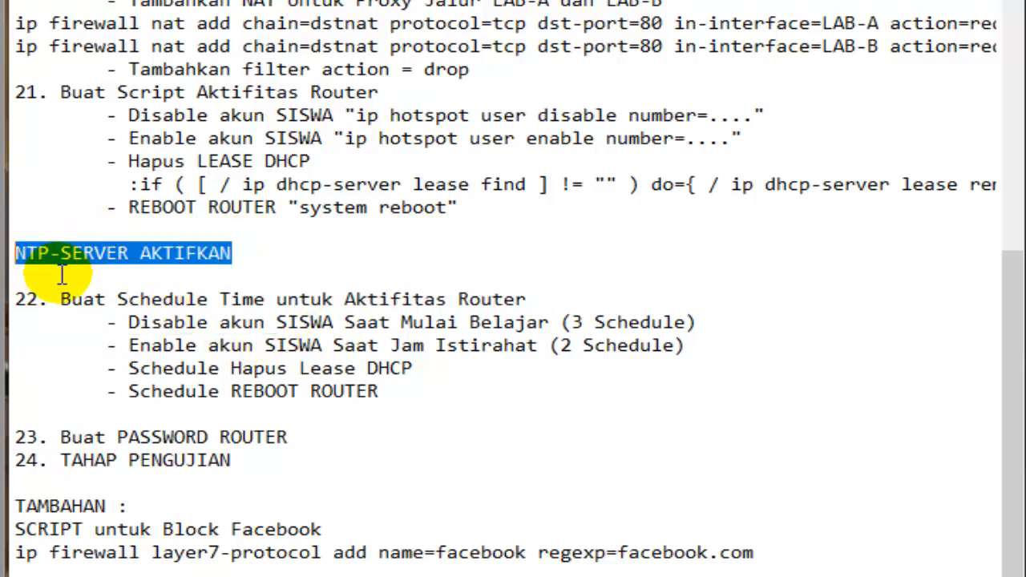
left_click(96, 255)
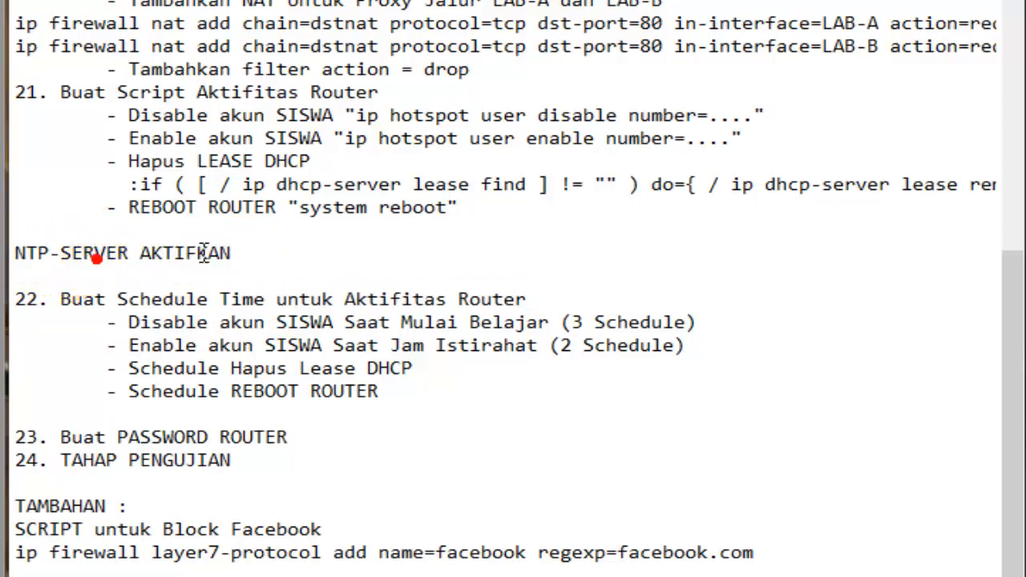
left_click_drag(255, 246, 16, 253)
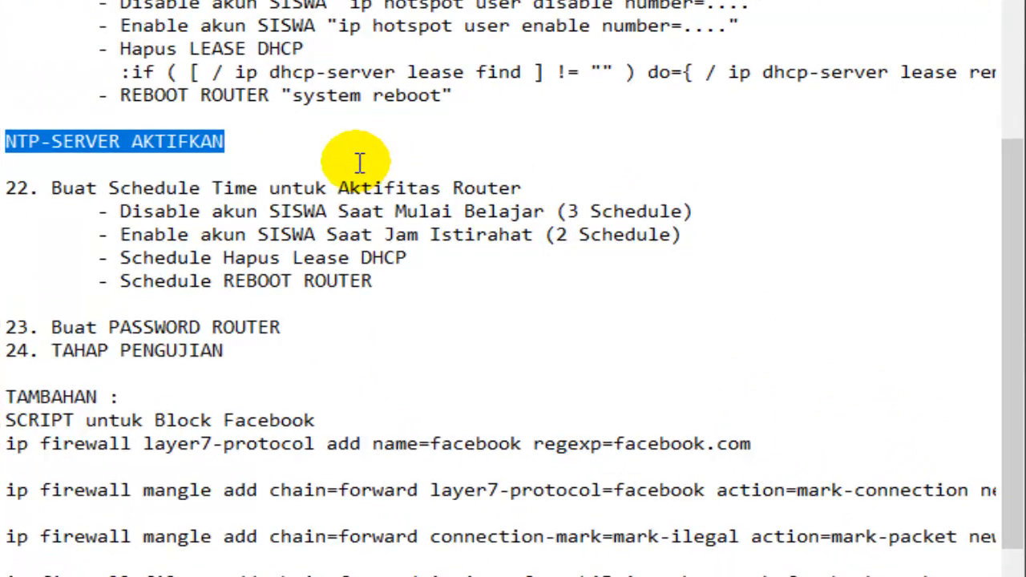
left_click_drag(245, 141, 78, 126)
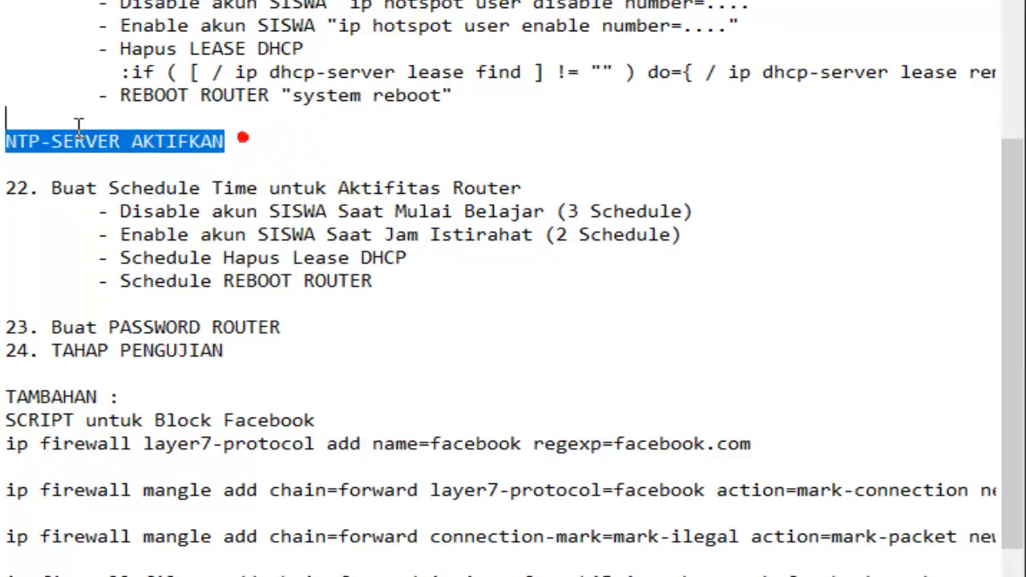
left_click_drag(131, 188, 256, 235)
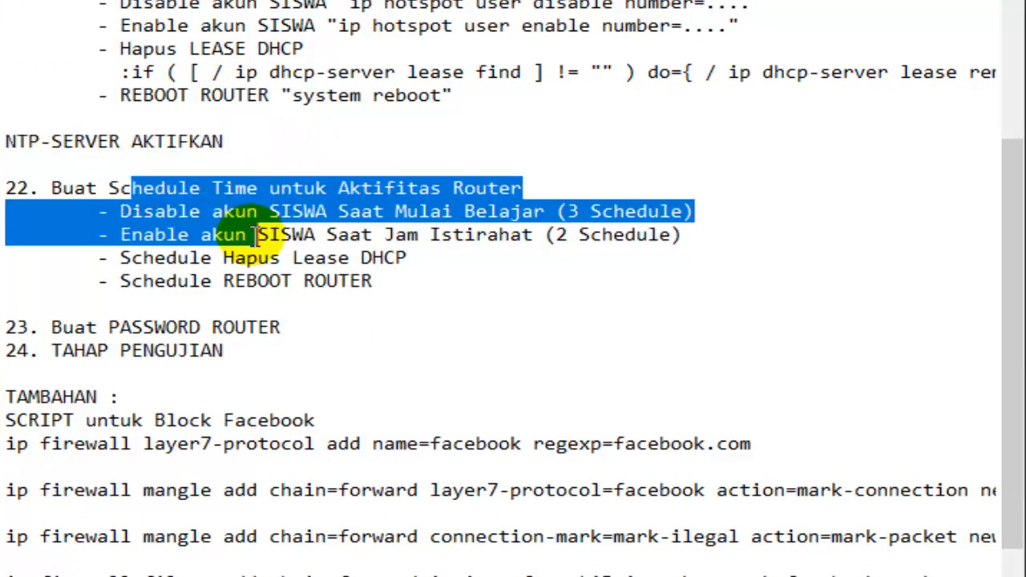
left_click(280, 211)
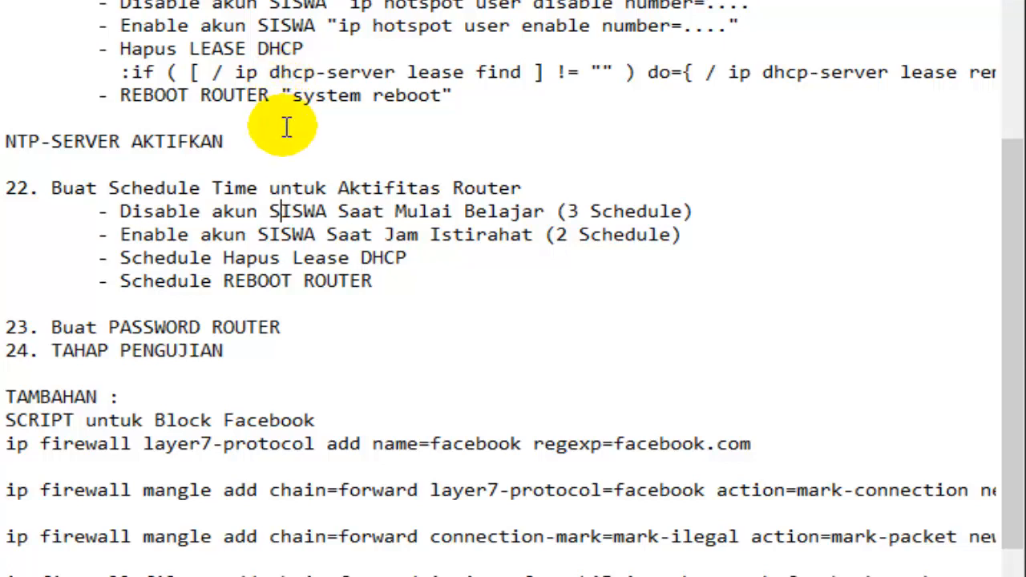
left_click_drag(215, 142, 18, 142)
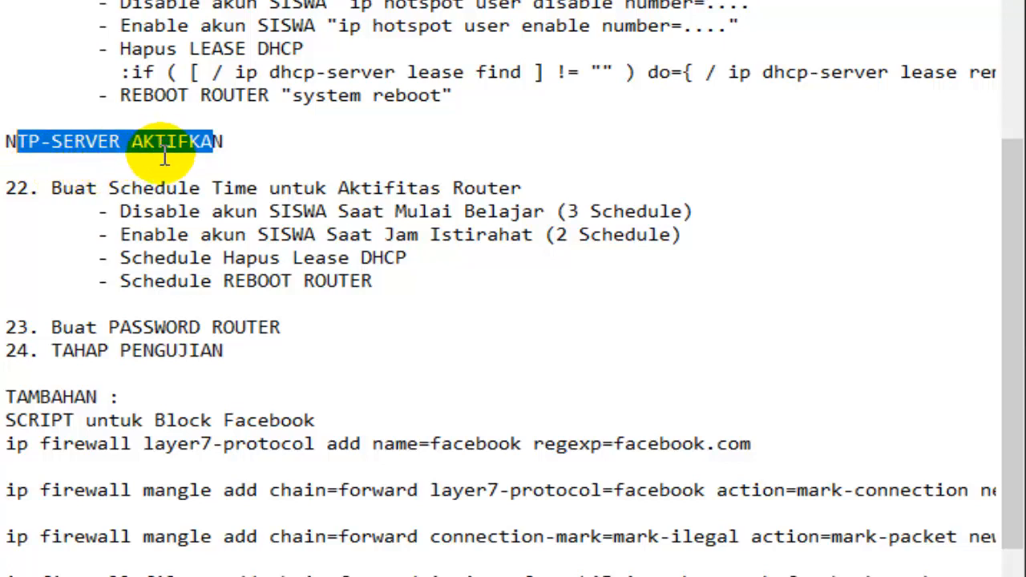
left_click(199, 160)
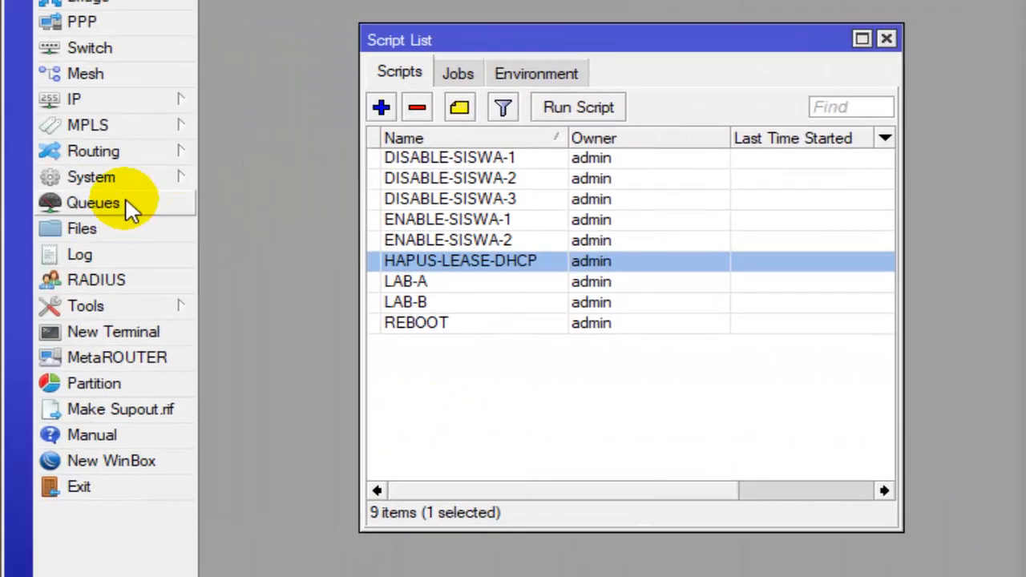
- Switch to WinBox and check the time zone name in the router's clock settings
left_click(129, 183)
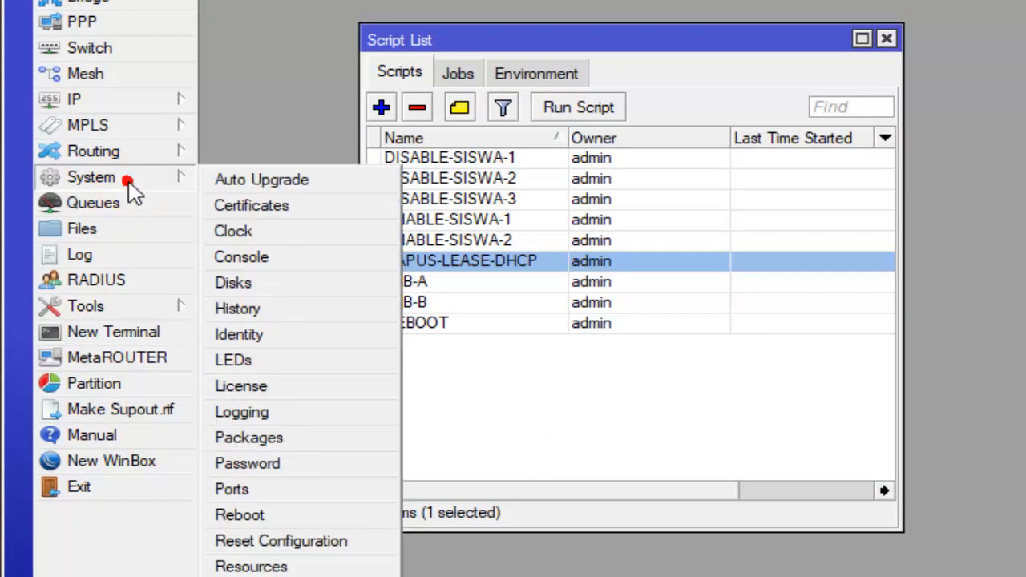
left_click(234, 232)
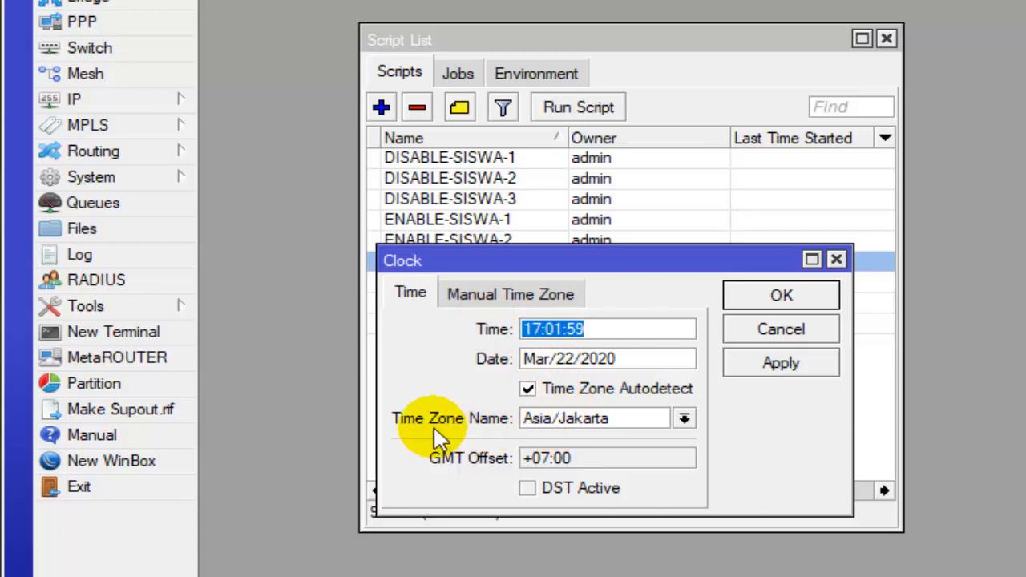
double_click(654, 419)
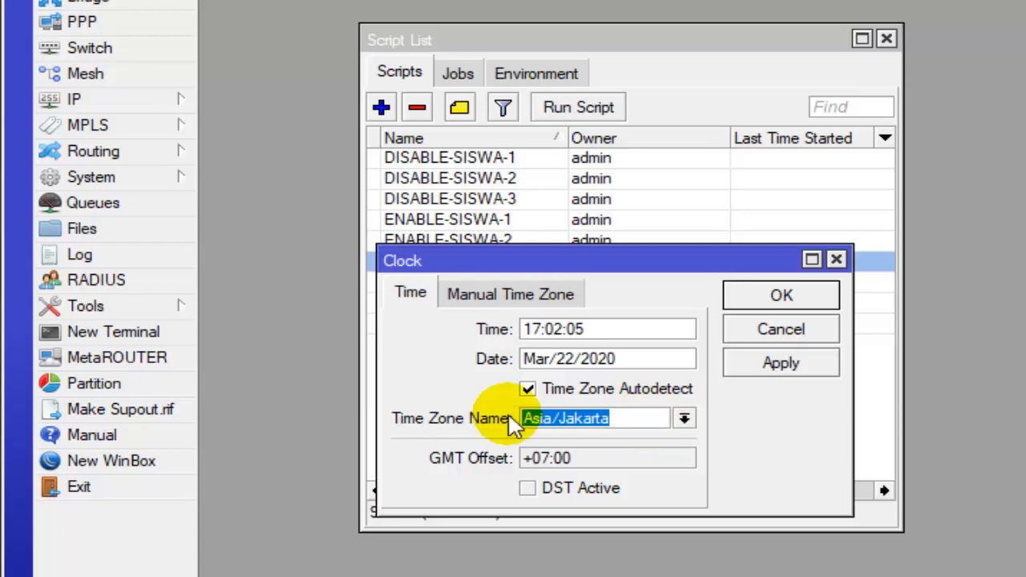
left_click(780, 298)
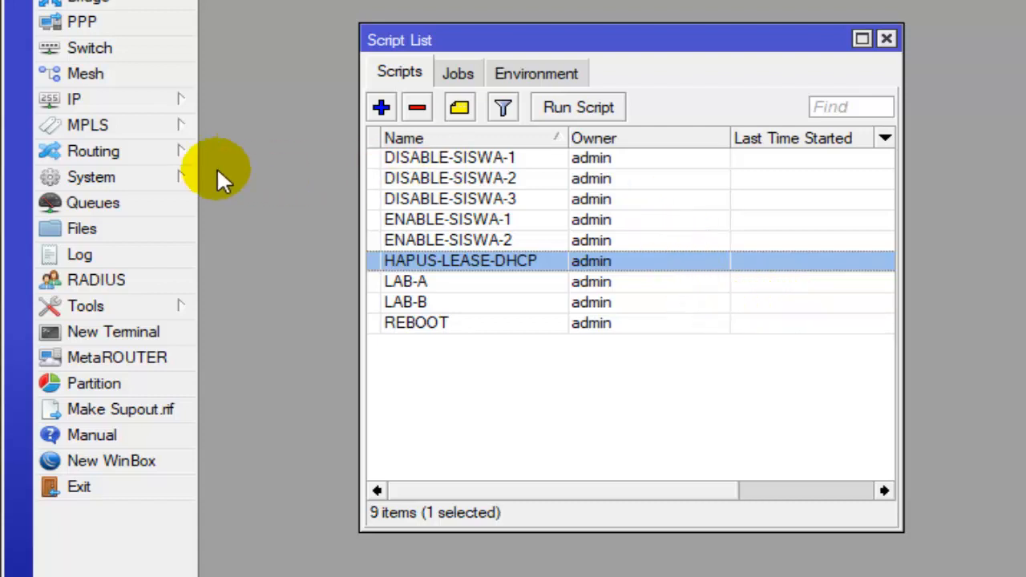
- Enable the router's SNTP client and set its primary NTP server to id.pool.ntp.org
left_click(116, 180)
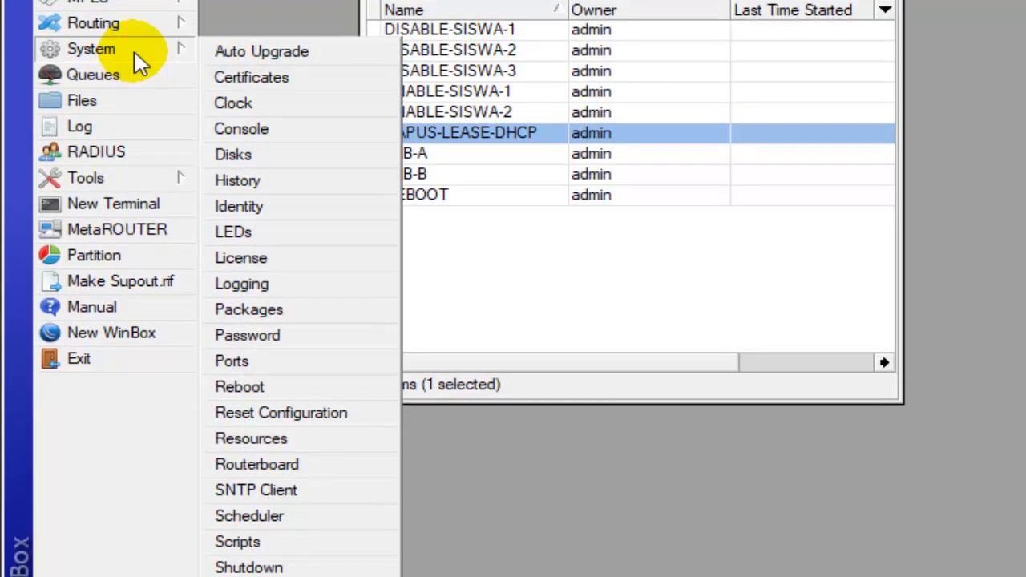
left_click(271, 501)
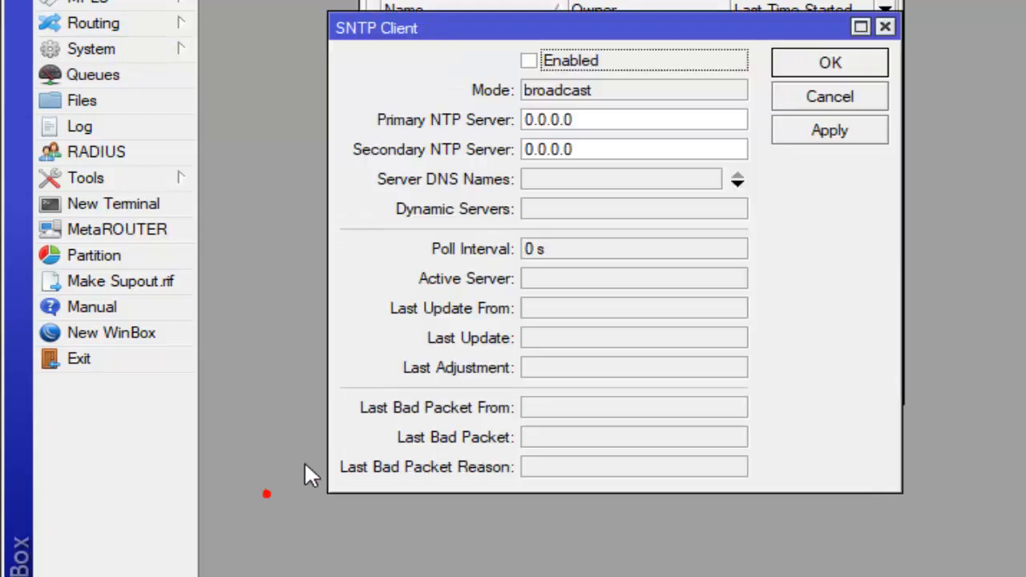
left_click(531, 62)
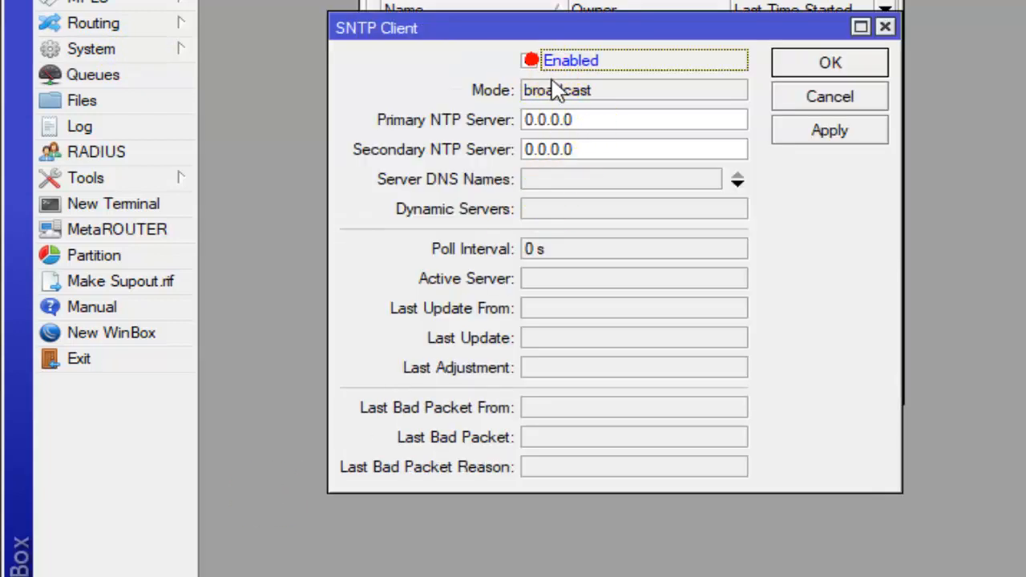
left_click(591, 120)
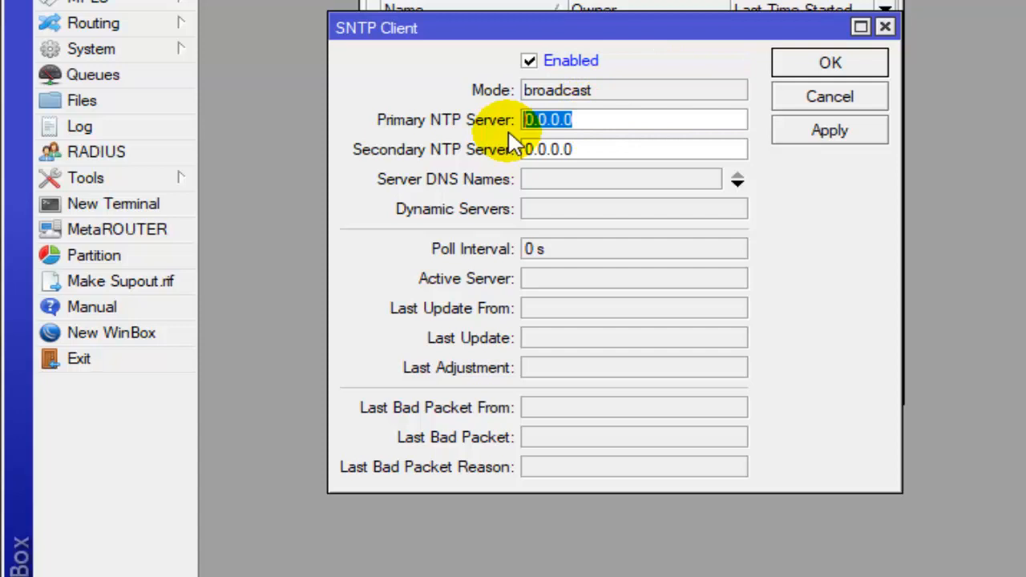
type("i")
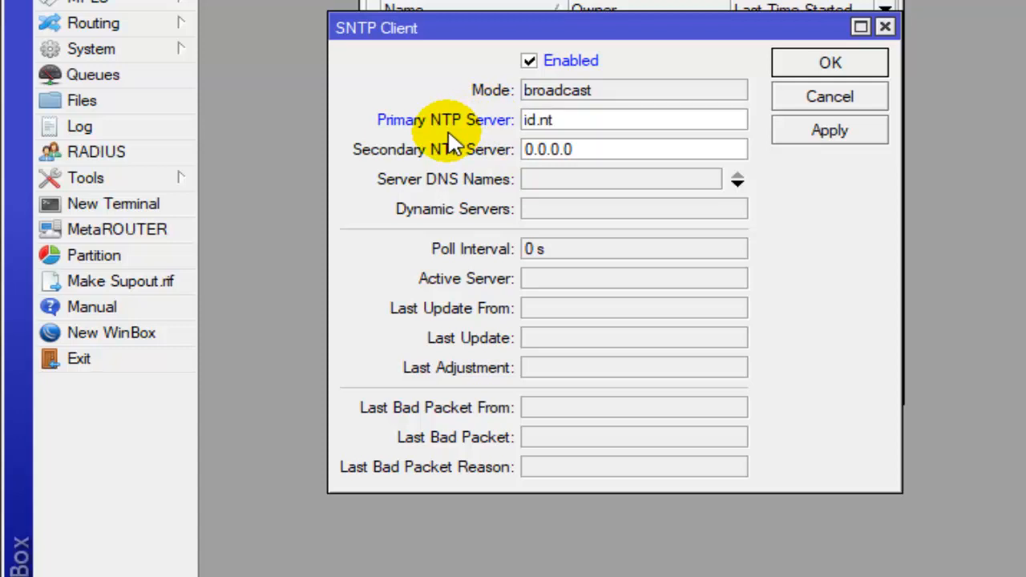
type("d.pool.ntp.org")
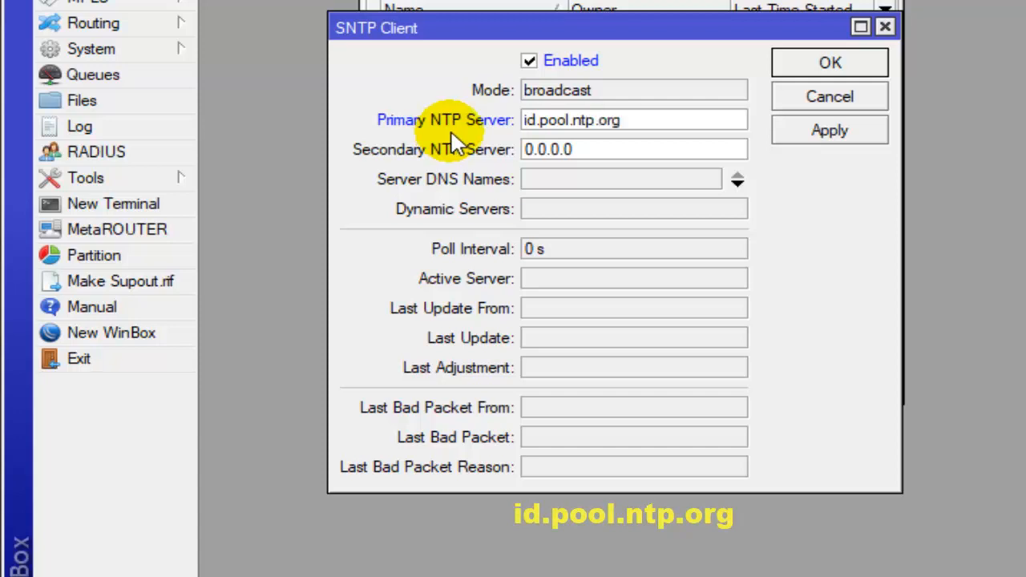
- Set the secondary NTP server to ntp.nasa.gov, then apply and save the SNTP client settings
left_click_drag(589, 147, 507, 145)
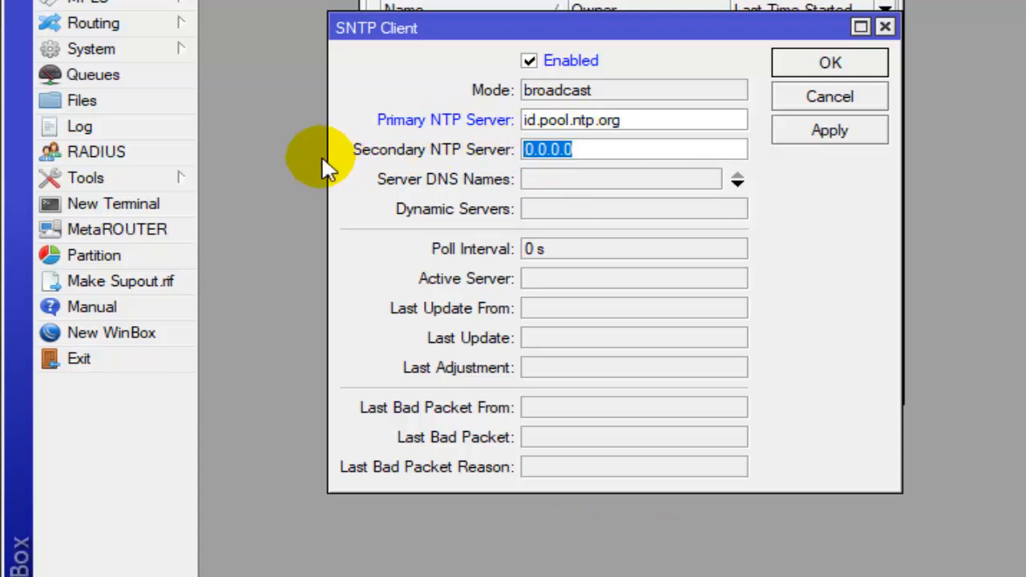
type("ntp.nasa.gov")
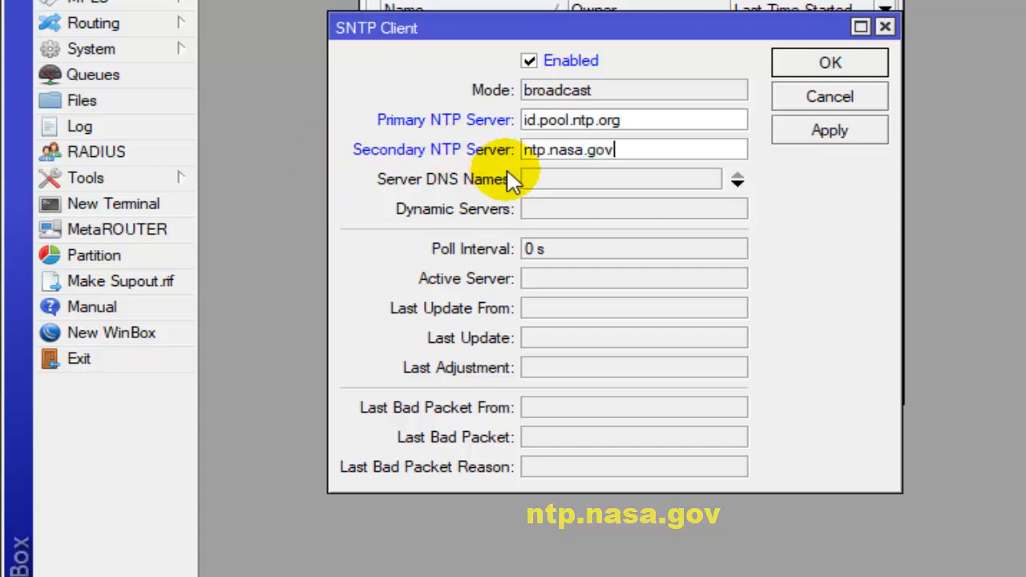
left_click(812, 141)
left_click(812, 140)
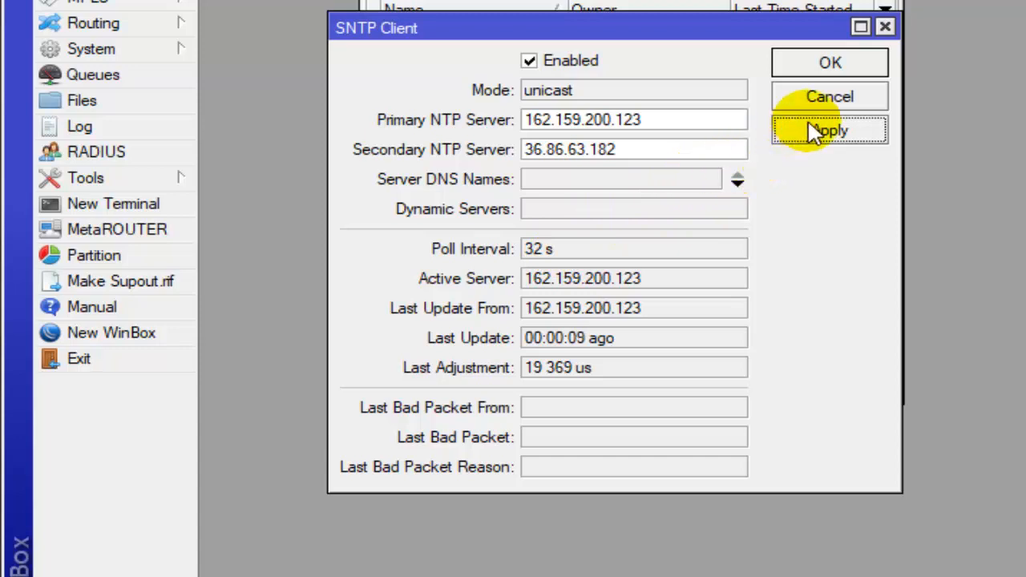
left_click(858, 68)
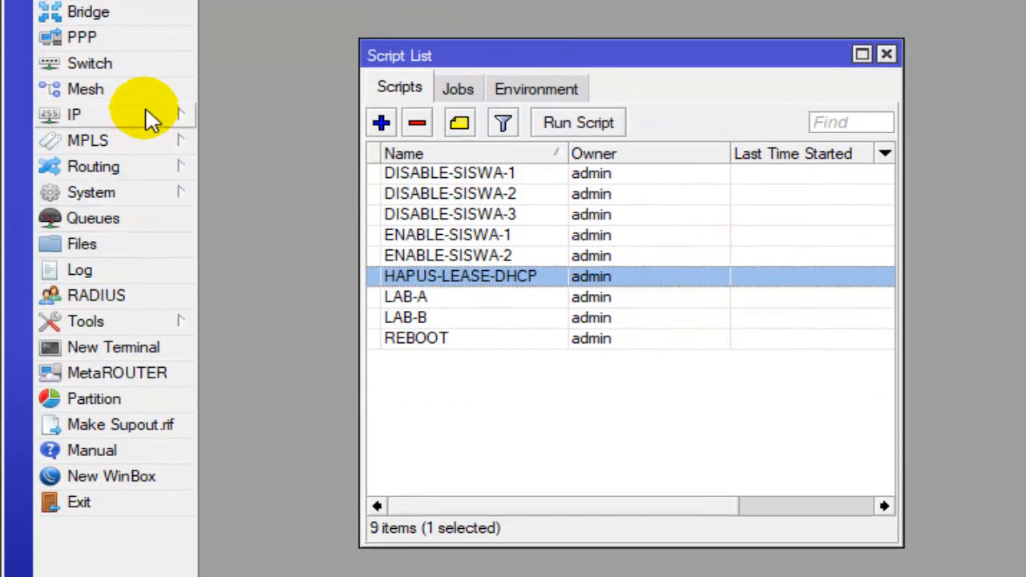
- Check the time and date in the router's clock settings and close them without changes
left_click(120, 194)
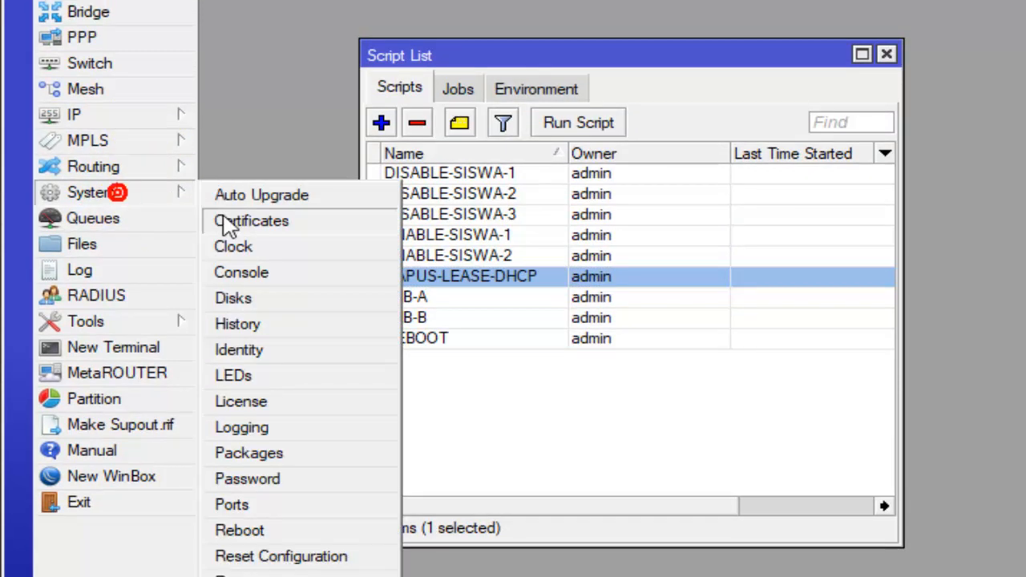
left_click(246, 249)
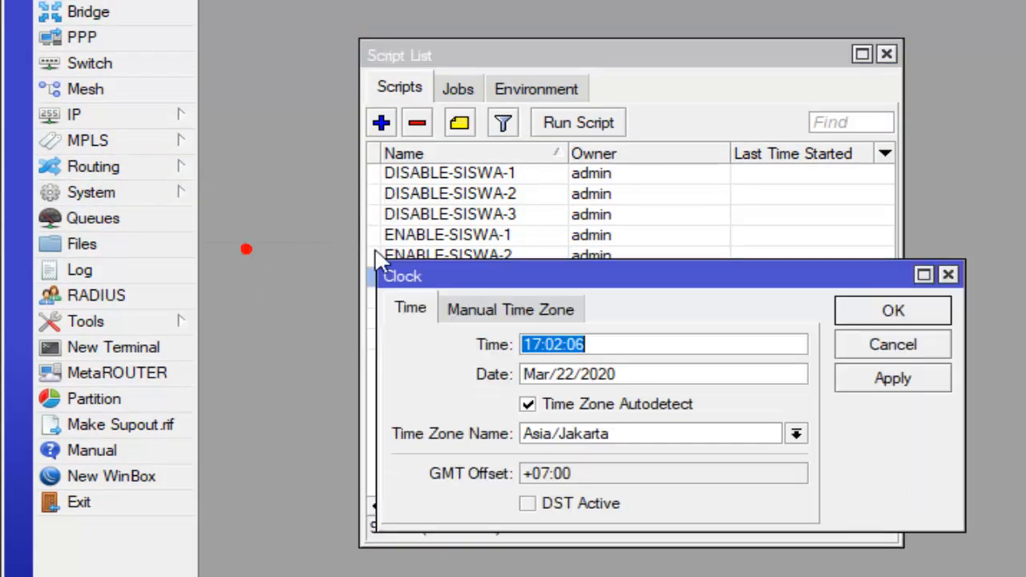
double_click(588, 343)
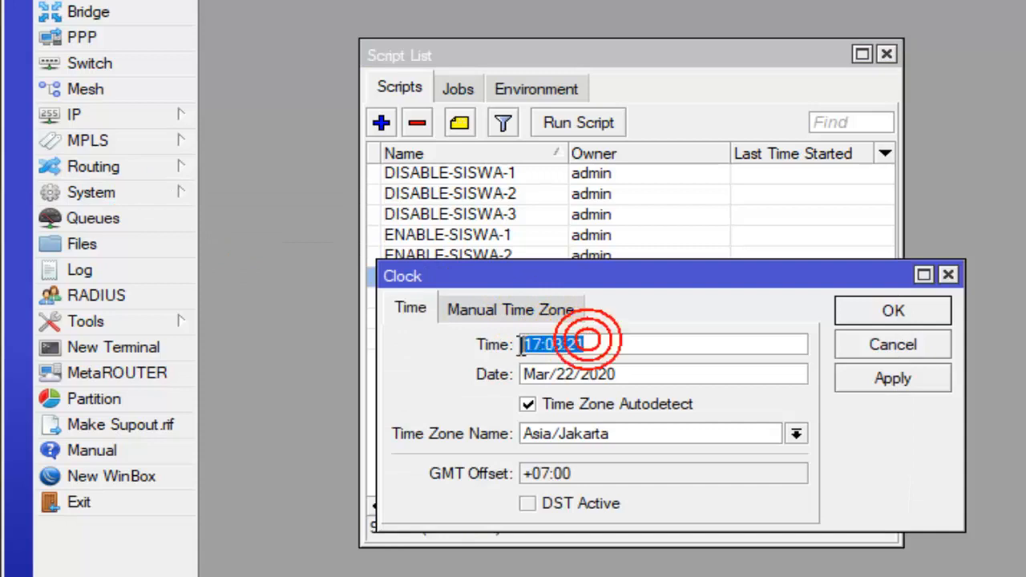
left_click(614, 345)
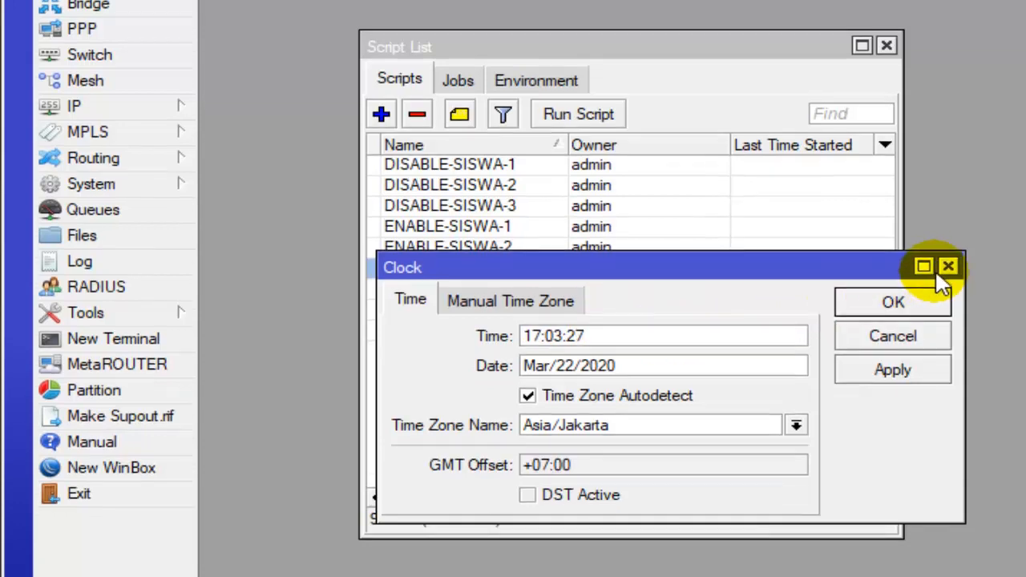
left_click(948, 266)
- Check the primary and secondary NTP server addresses in the router's SNTP client settings and close them
left_click(120, 193)
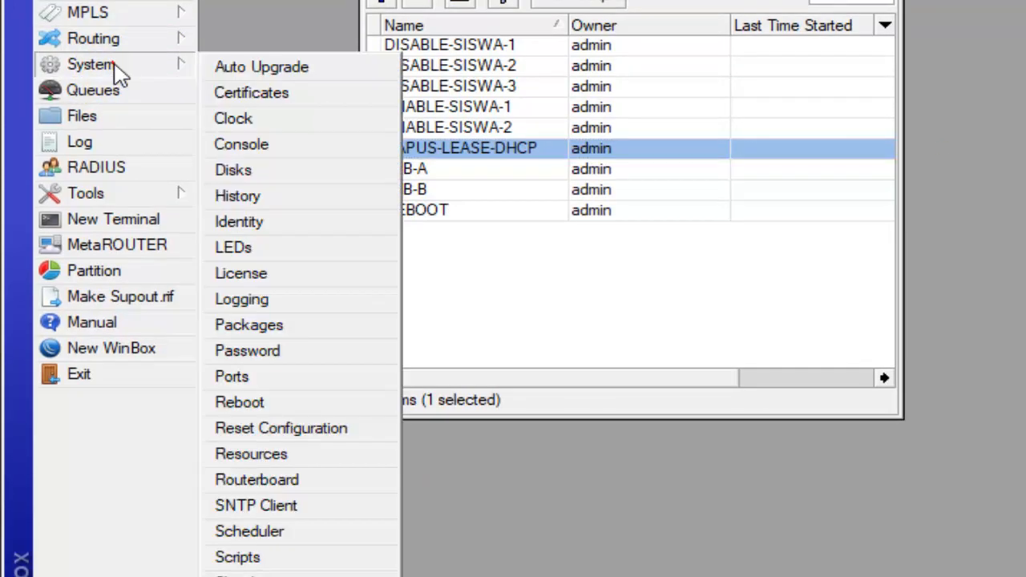
left_click(245, 498)
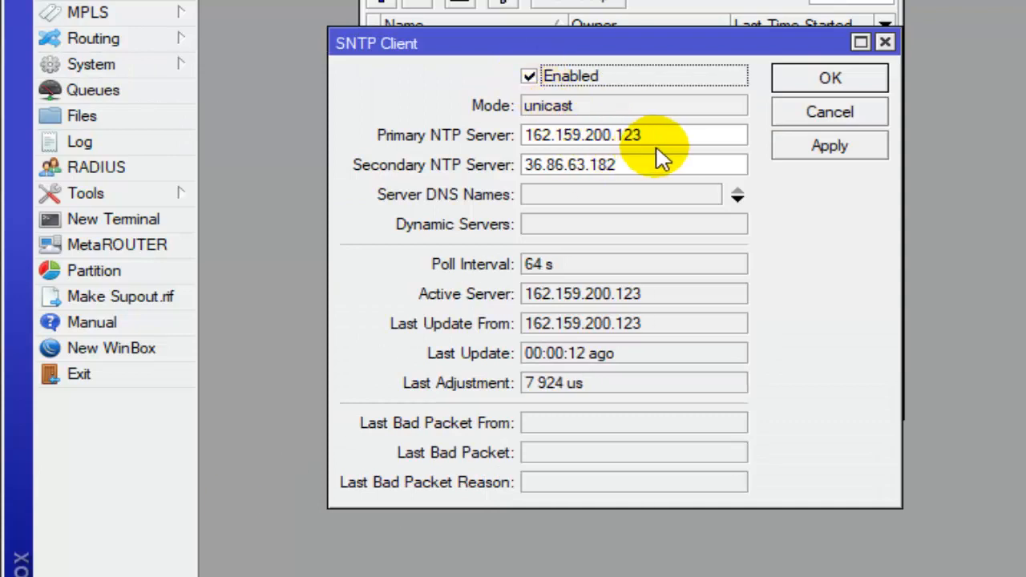
double_click(659, 135)
double_click(626, 163)
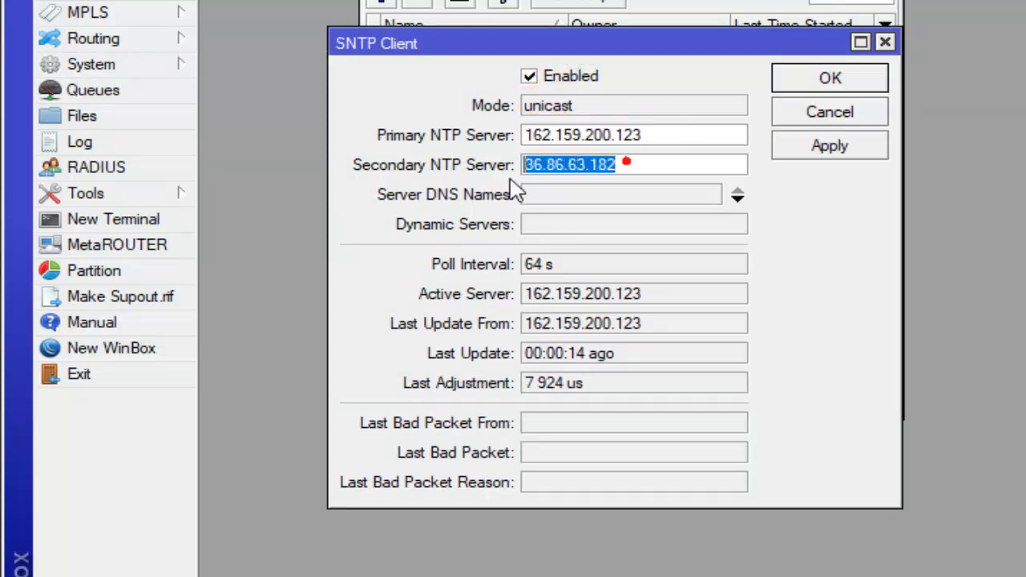
left_click(851, 89)
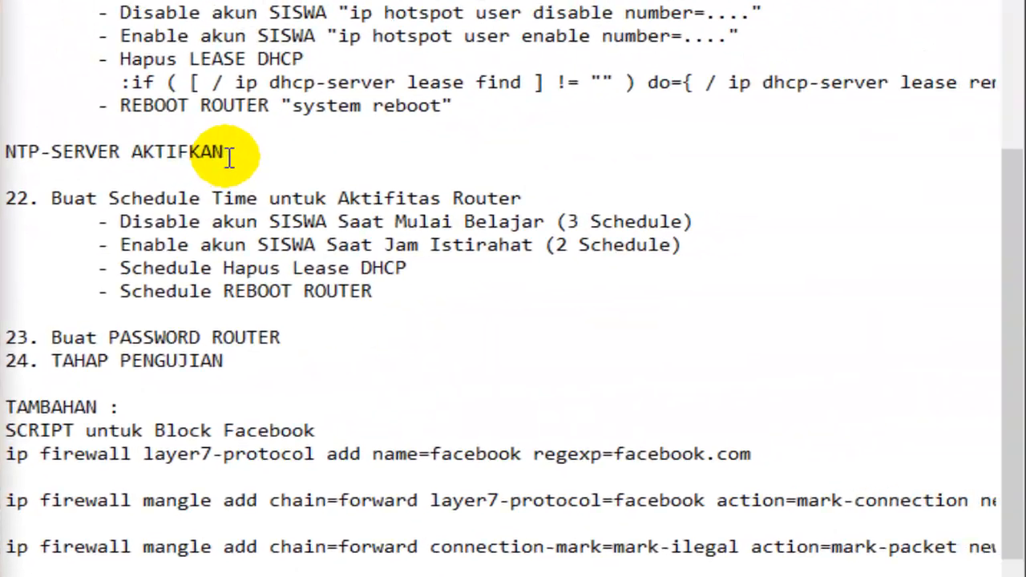
- Review the NTP-SERVER AKTIFKAN entry and the item 22 schedule list in the TAHAP2 notes
left_click_drag(228, 150, 12, 146)
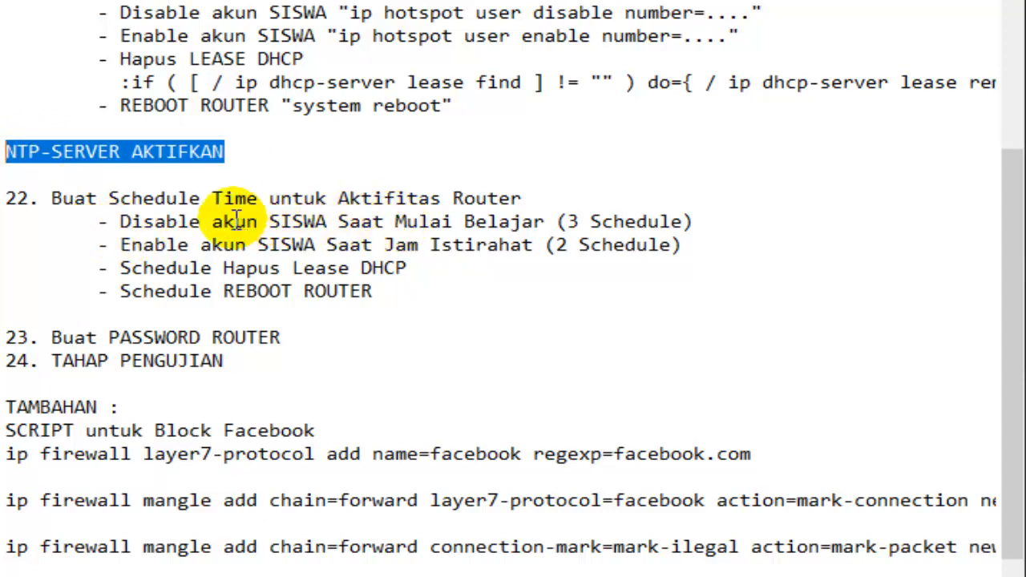
left_click_drag(110, 198, 250, 192)
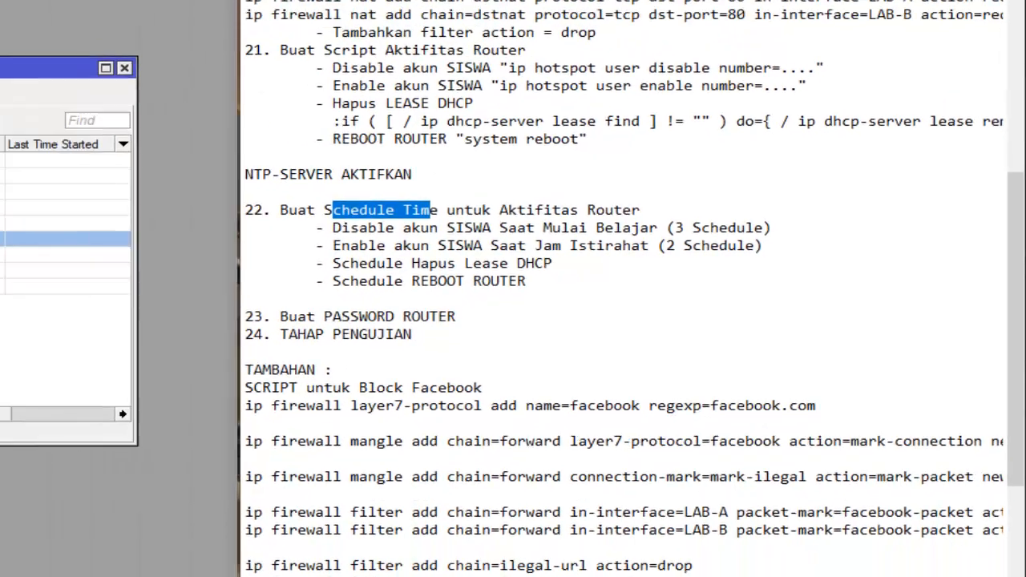
left_click_drag(314, 124, 260, 81)
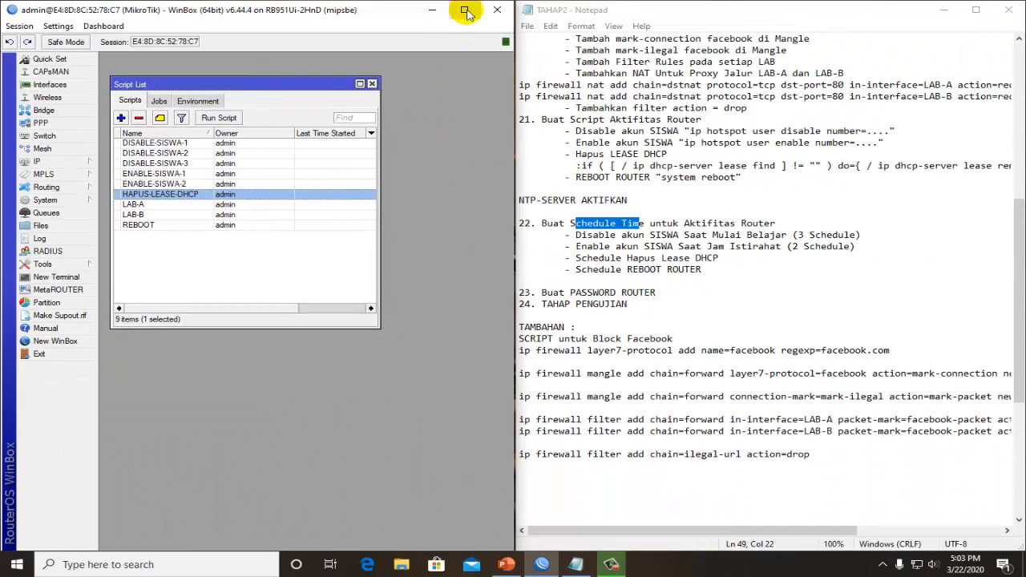
- Maximize WinBox and open the Scheduler, placing its window beside the Script List
left_click(465, 10)
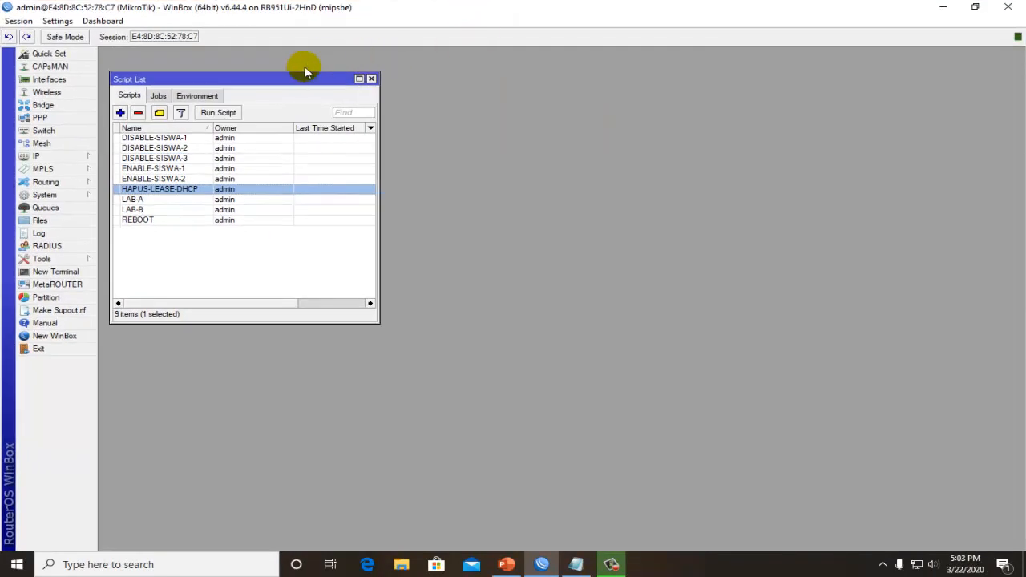
left_click_drag(297, 80, 309, 69)
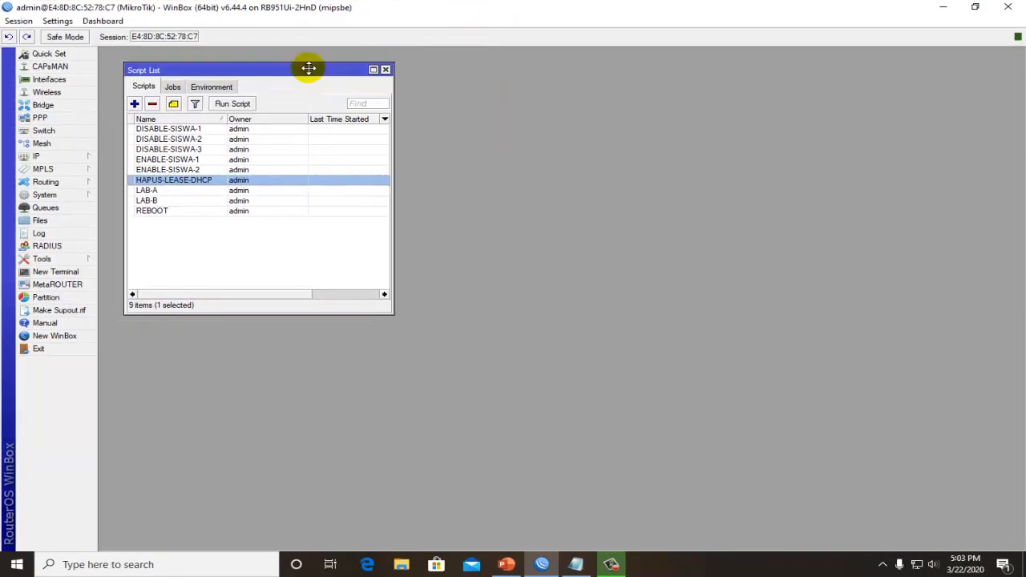
left_click(557, 194)
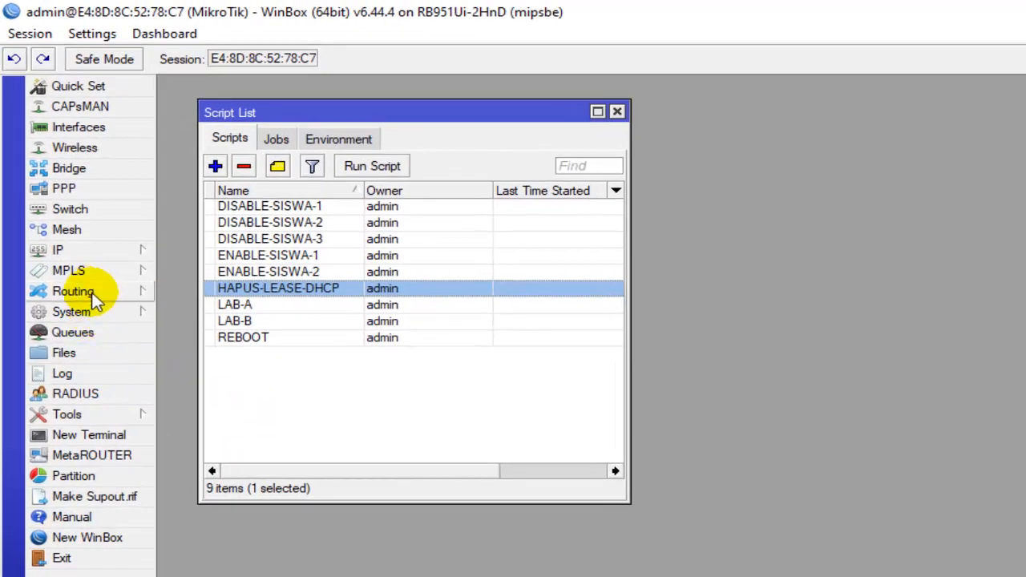
left_click(85, 312)
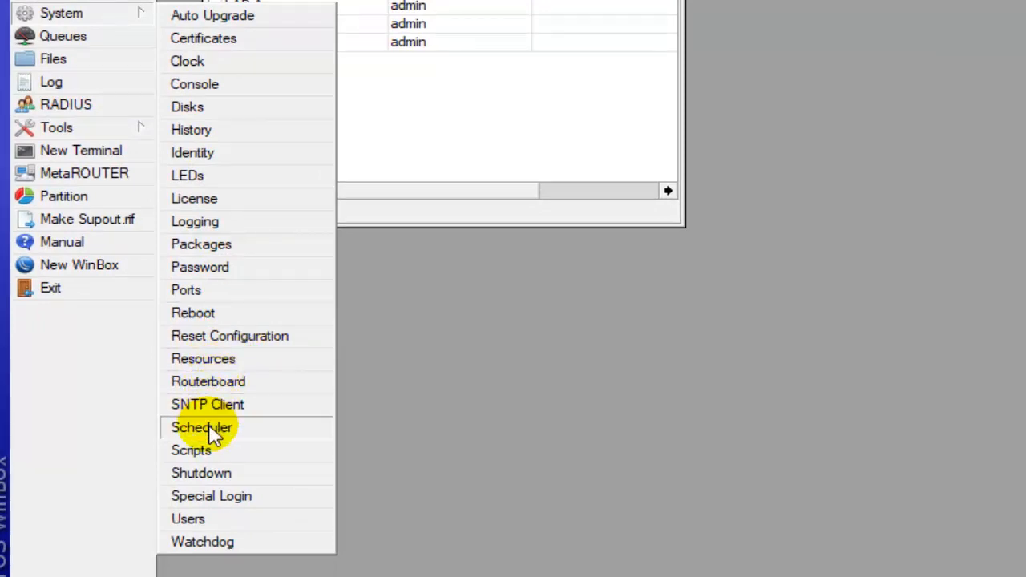
left_click(255, 433)
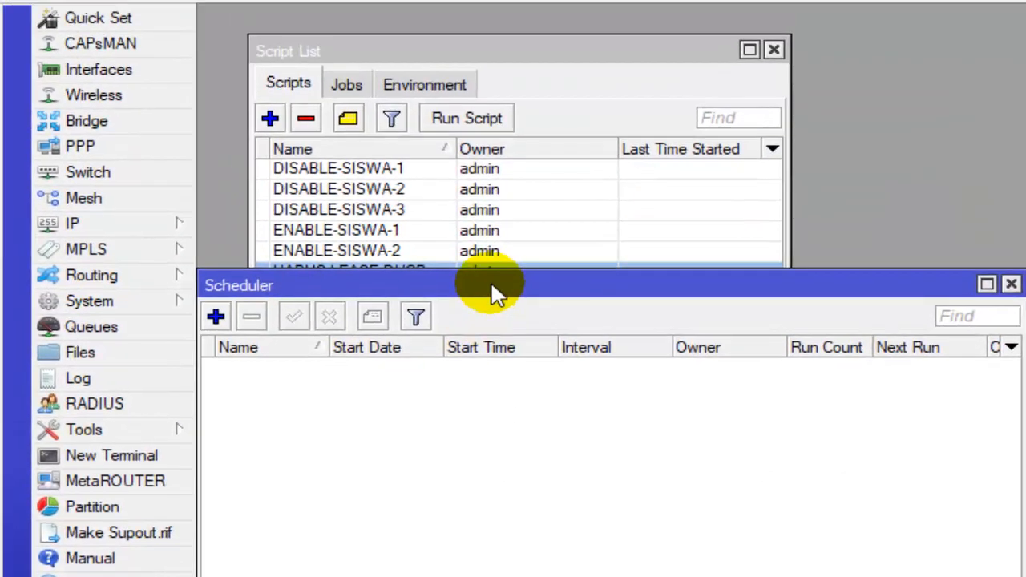
left_click_drag(491, 285, 1025, 57)
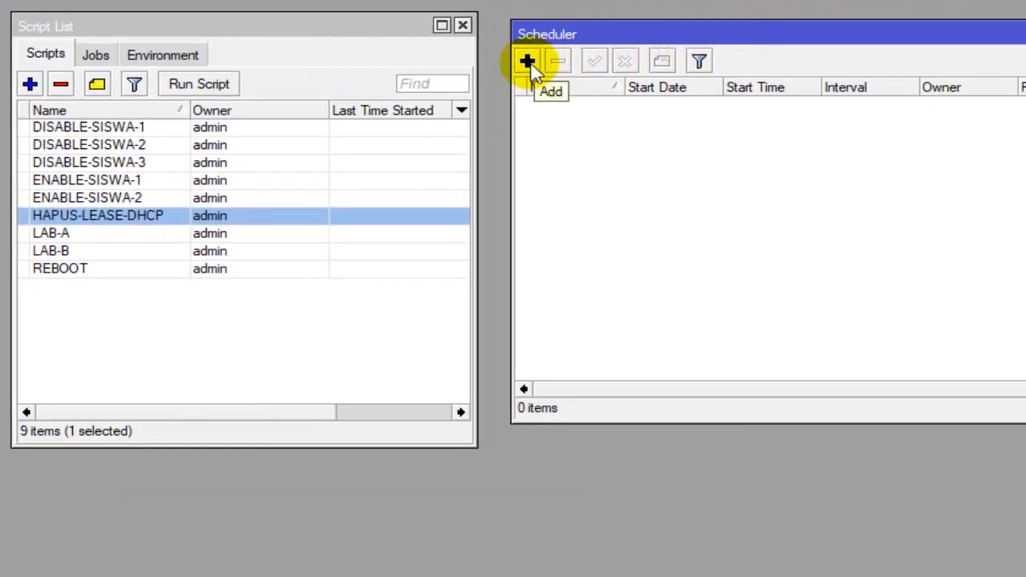
- Add a new schedule named DISABLE-SISWA-1, keeping the Script List visible beside its dialog
left_click(528, 62)
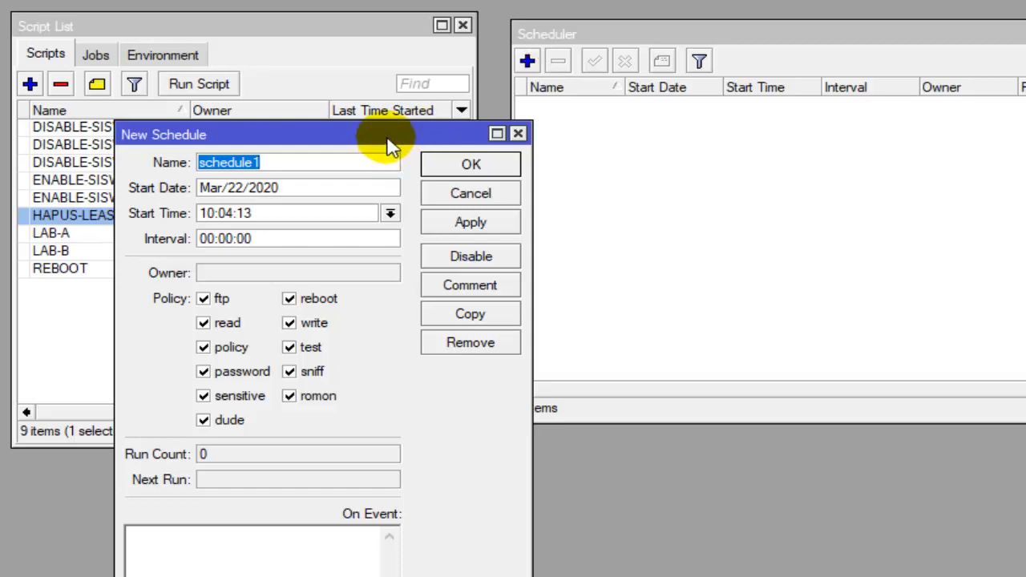
left_click_drag(393, 147, 794, 132)
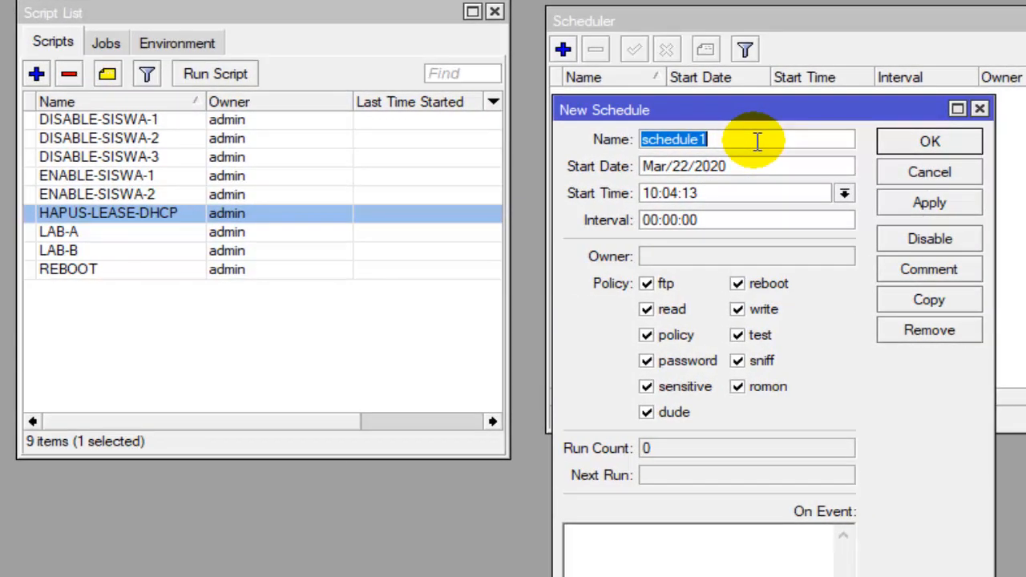
type("DISABLE-SISWA-1")
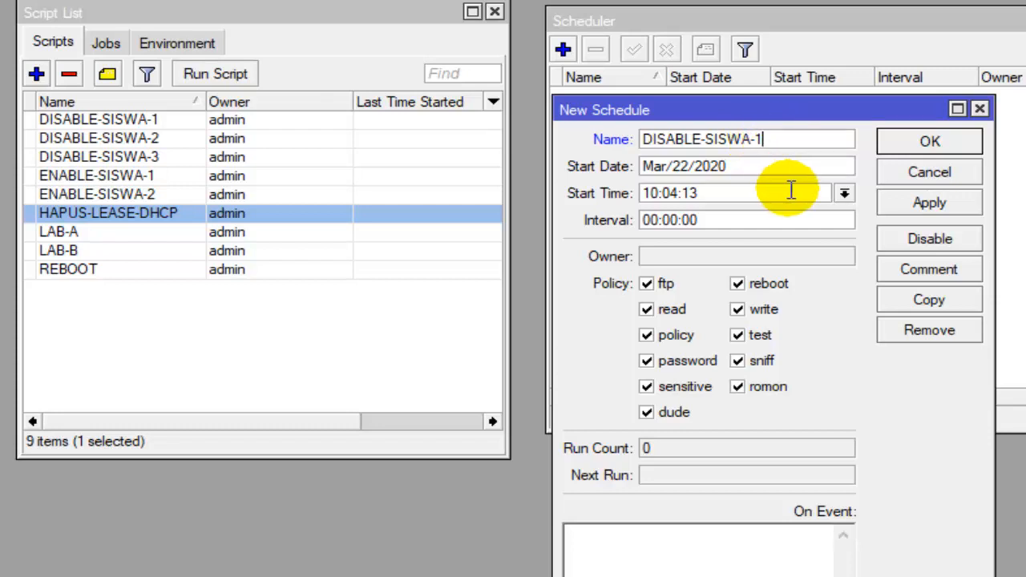
- Set the DISABLE-SISWA-1 schedule's start time to 07:15:00
left_click_drag(814, 193, 665, 191)
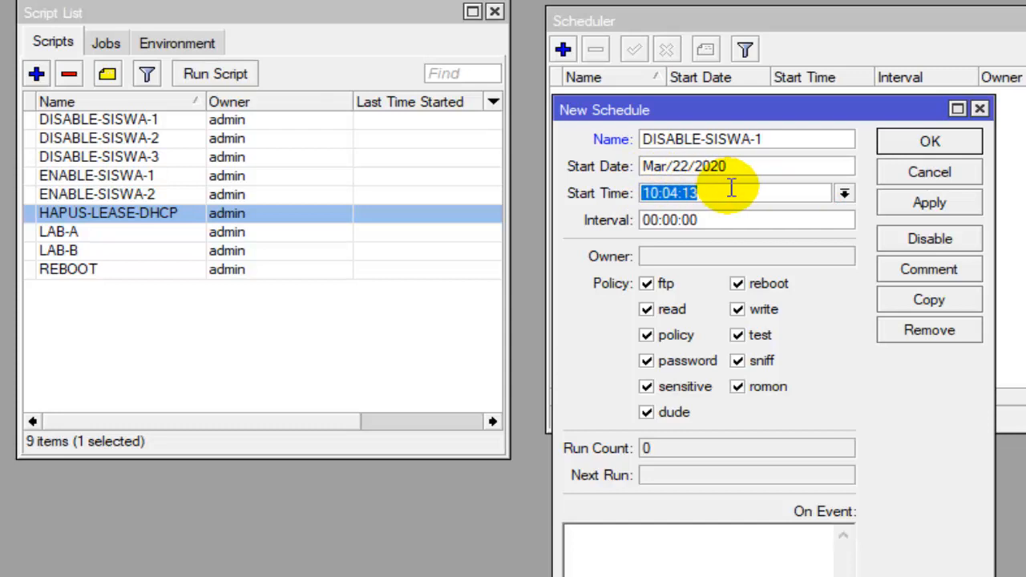
left_click(717, 197)
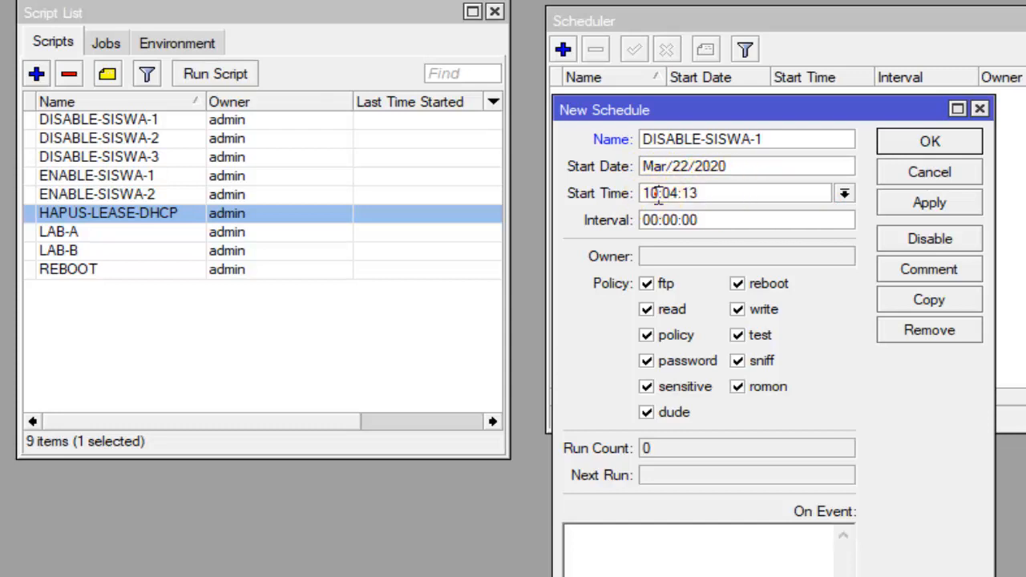
left_click_drag(659, 195, 639, 198)
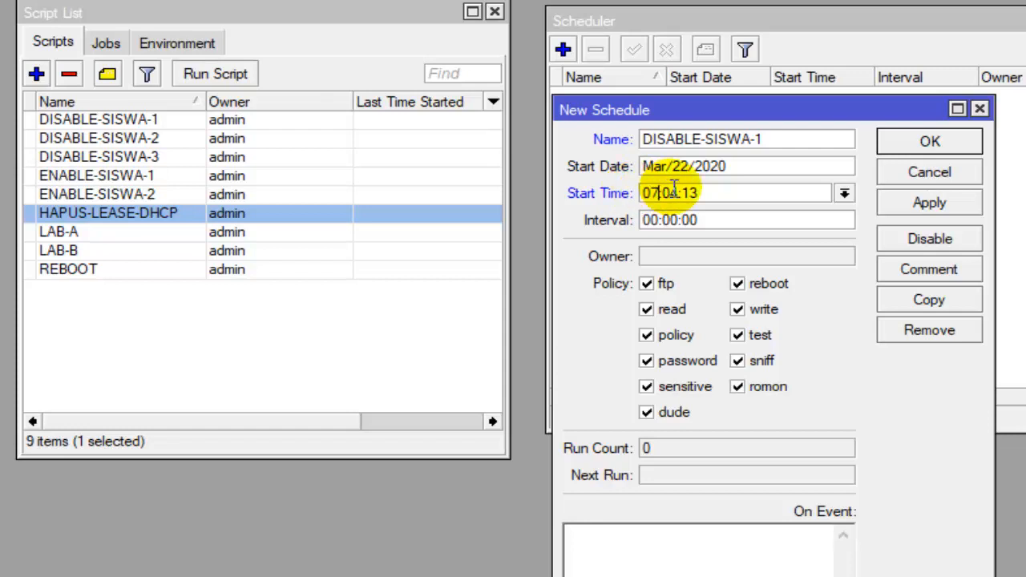
left_click_drag(678, 190, 670, 192)
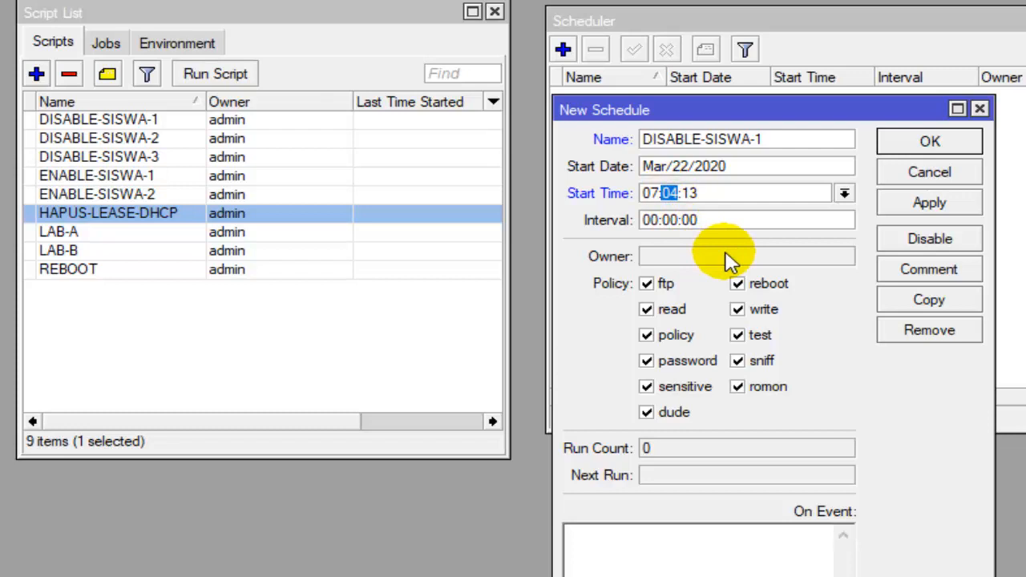
type("15")
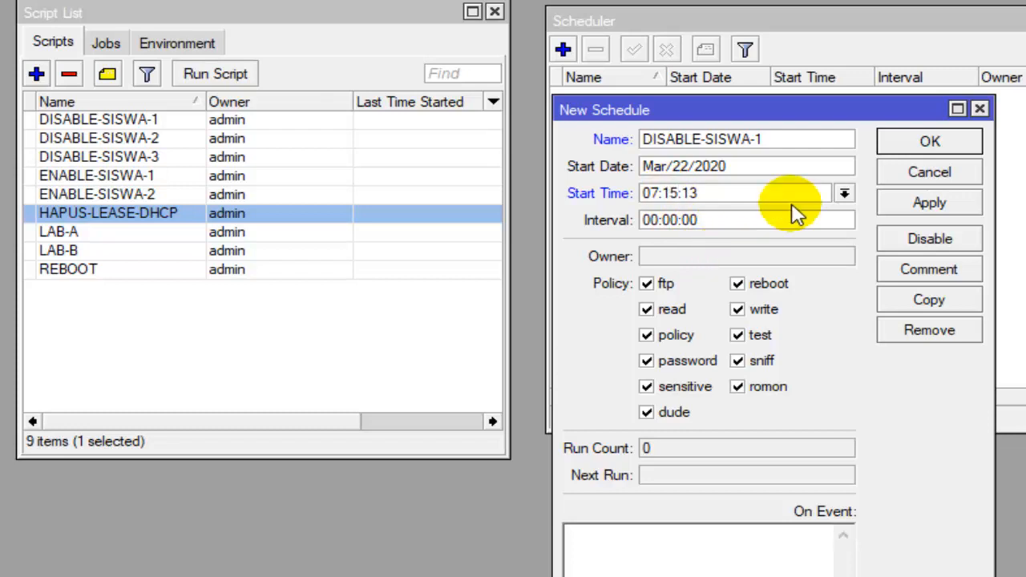
left_click(757, 190)
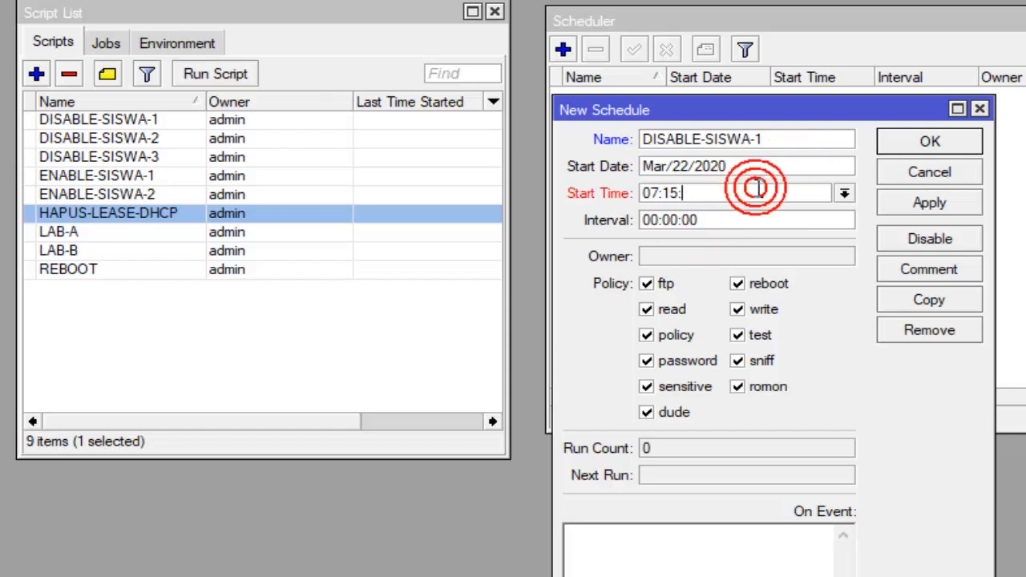
key("BackSpace")
type("00")
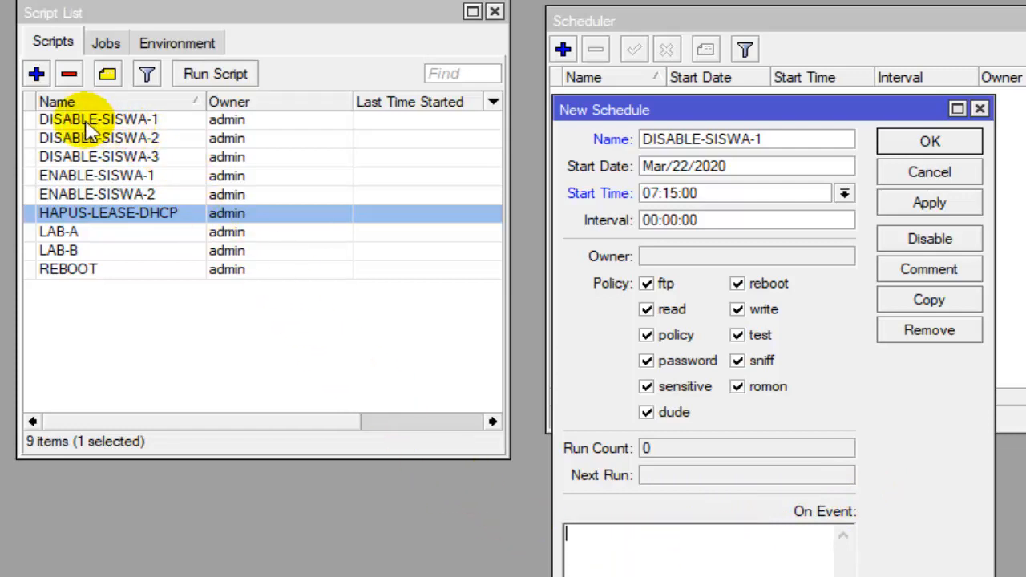
- Copy the name DISABLE-SISWA-1 into the schedule's On Event script, then save the schedule and review its saved entry
double_click(777, 139)
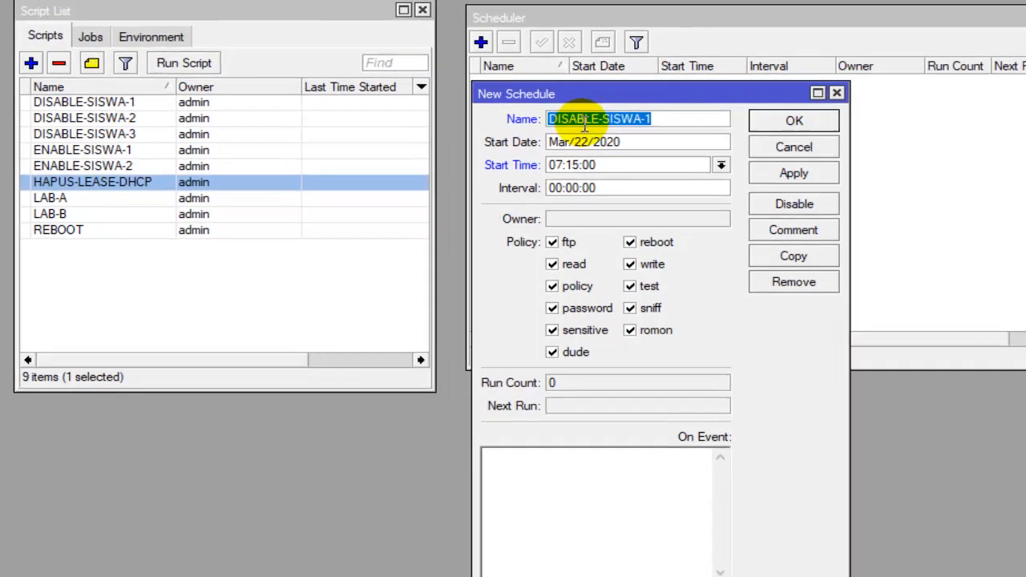
right_click(637, 133)
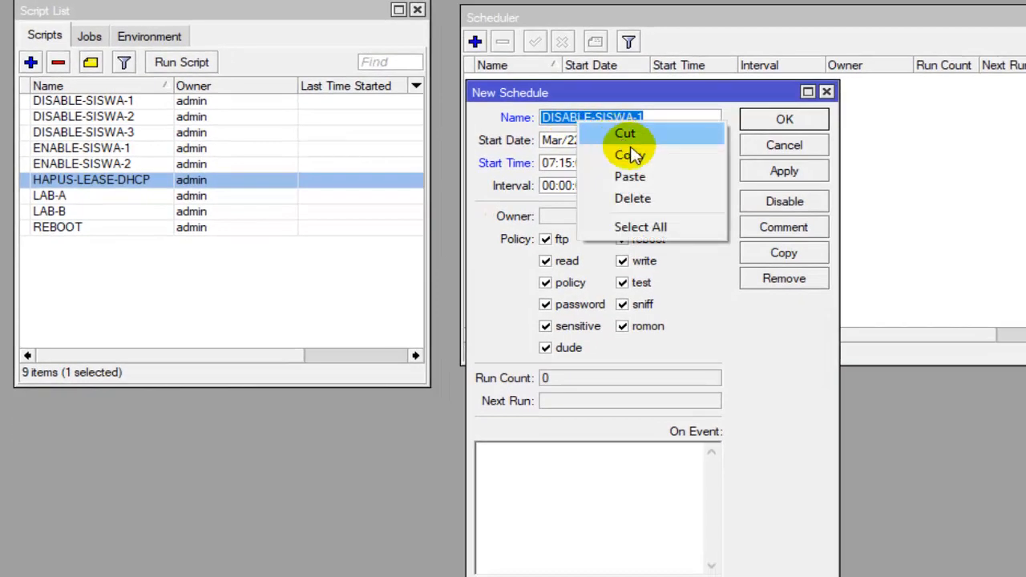
left_click(698, 172)
left_click(493, 455)
right_click(490, 453)
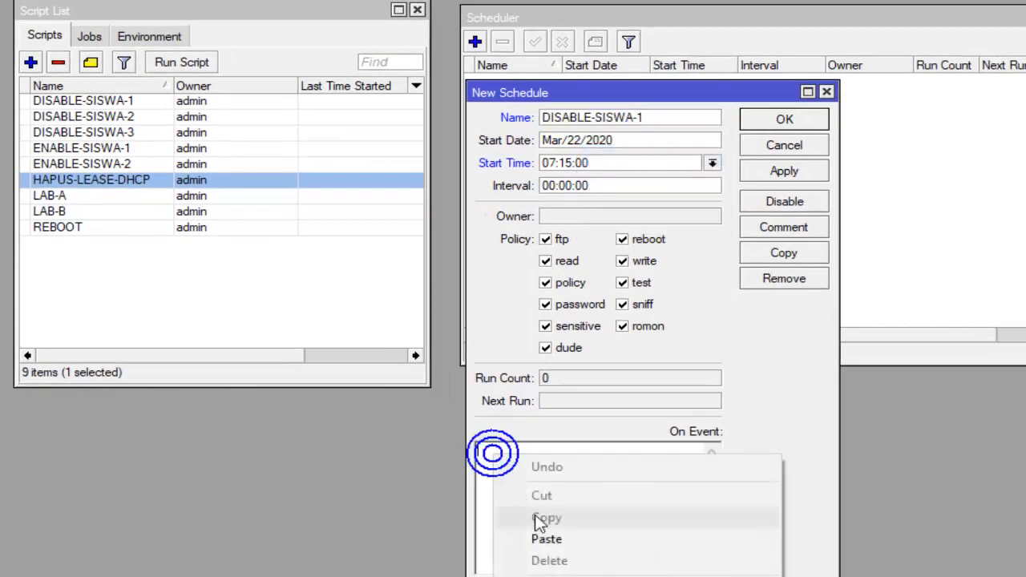
left_click(553, 540)
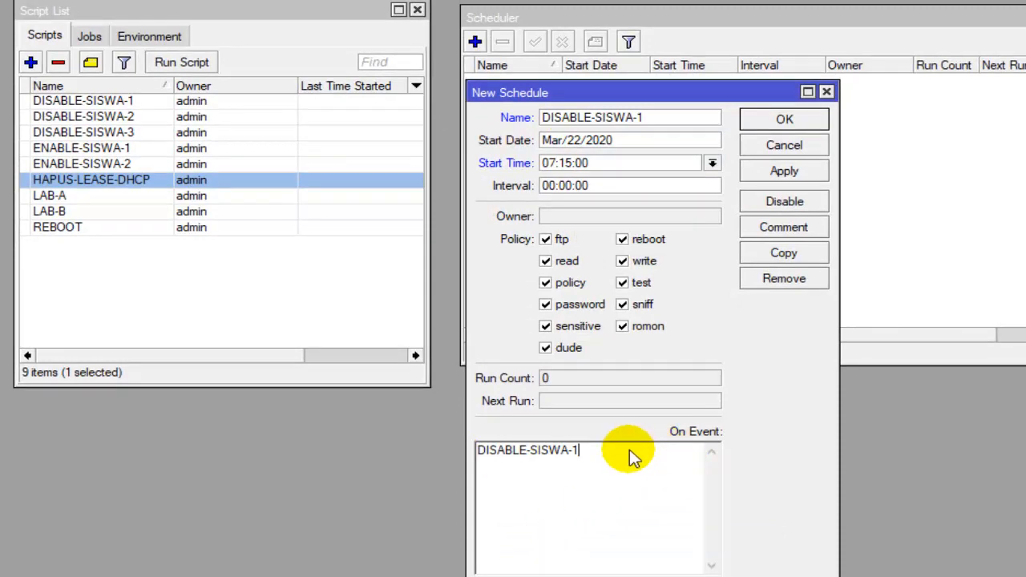
left_click(784, 170)
left_click(804, 123)
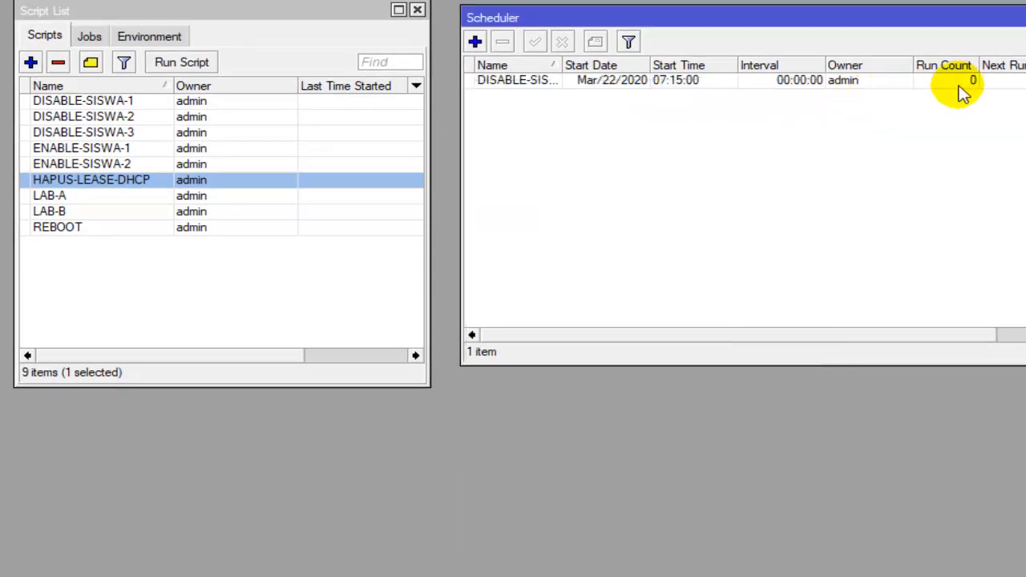
double_click(521, 83)
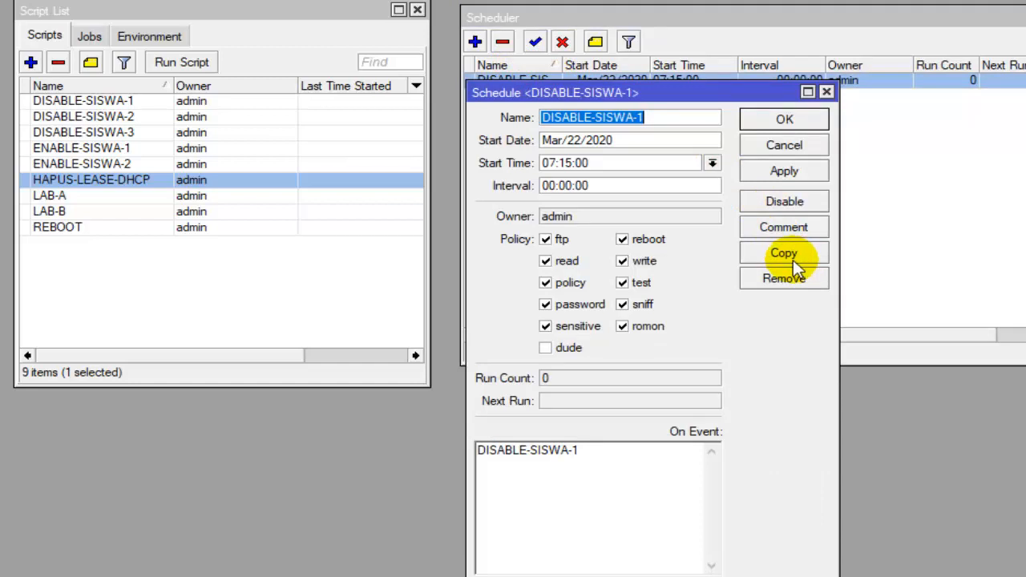
left_click(826, 93)
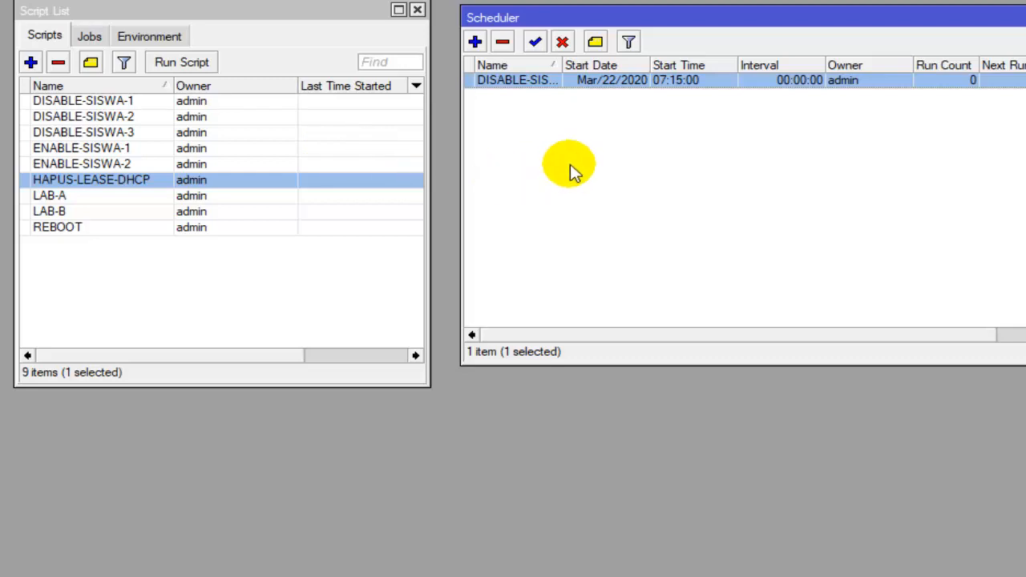
- Add a new schedule named DISABLE-SISWA-2
left_click(474, 42)
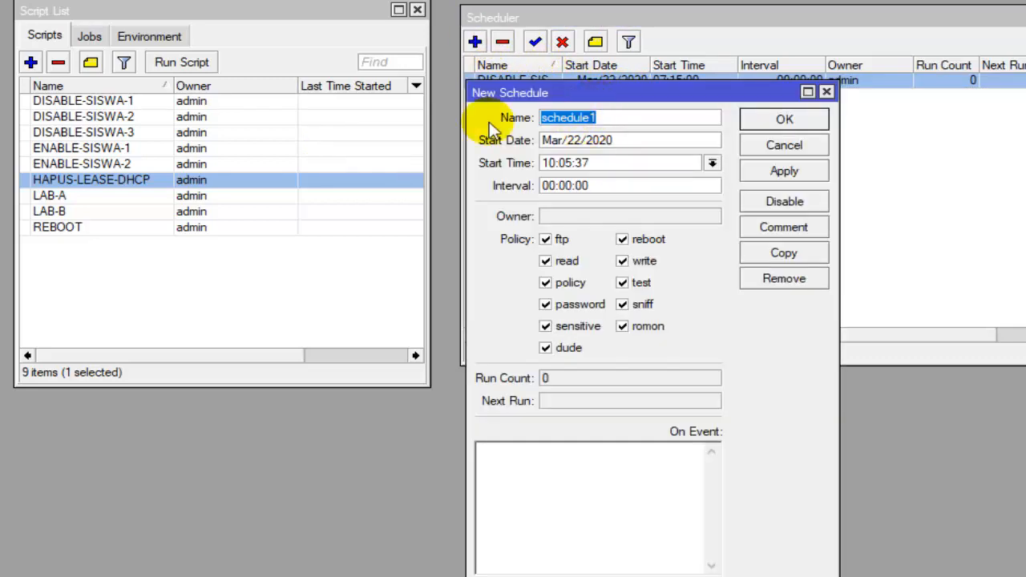
type("D")
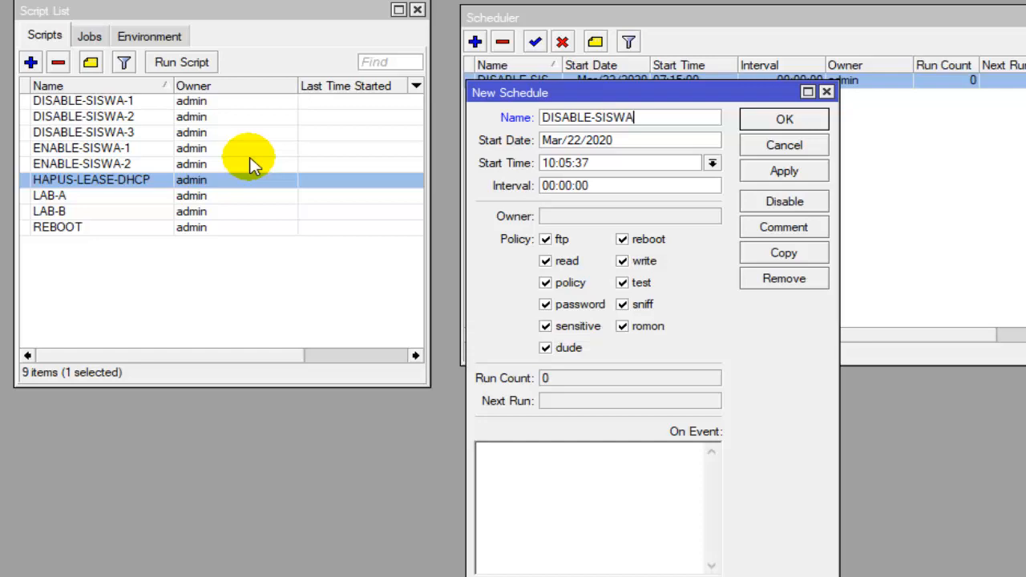
type("ISABLE-SISWA")
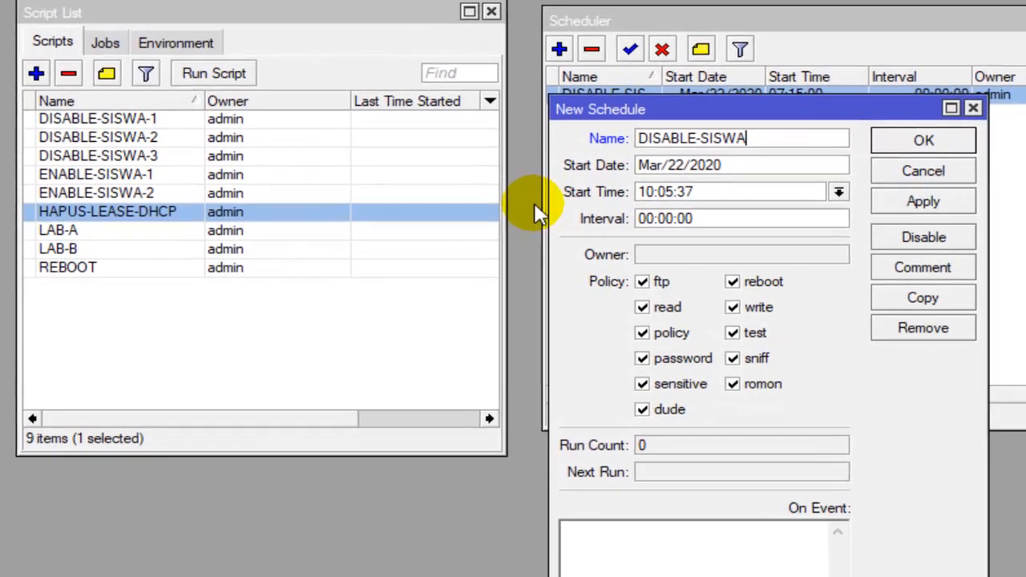
type("-2")
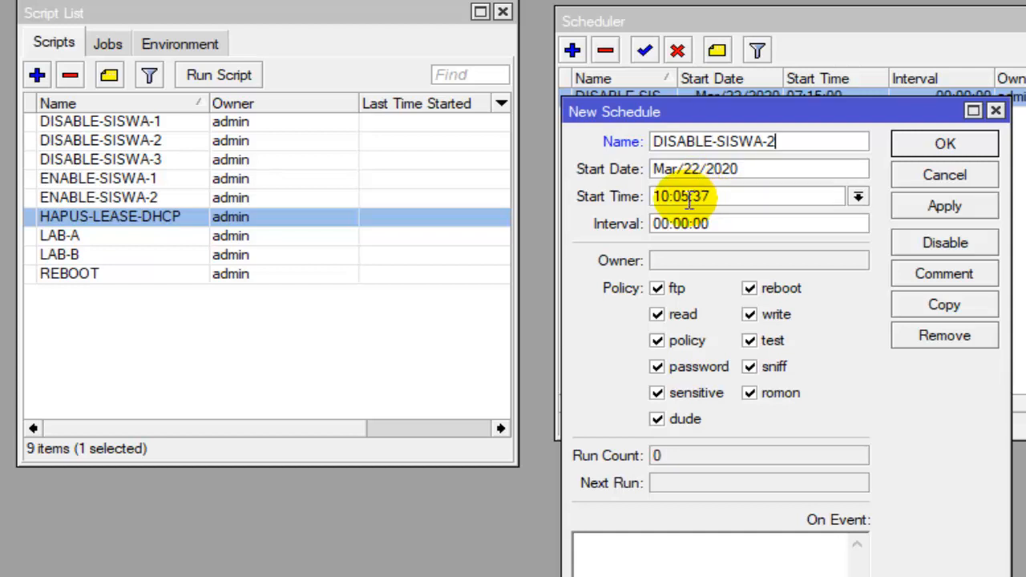
- Set the DISABLE-SISWA-2 schedule's start time to 10:35:00
left_click_drag(688, 200, 683, 202)
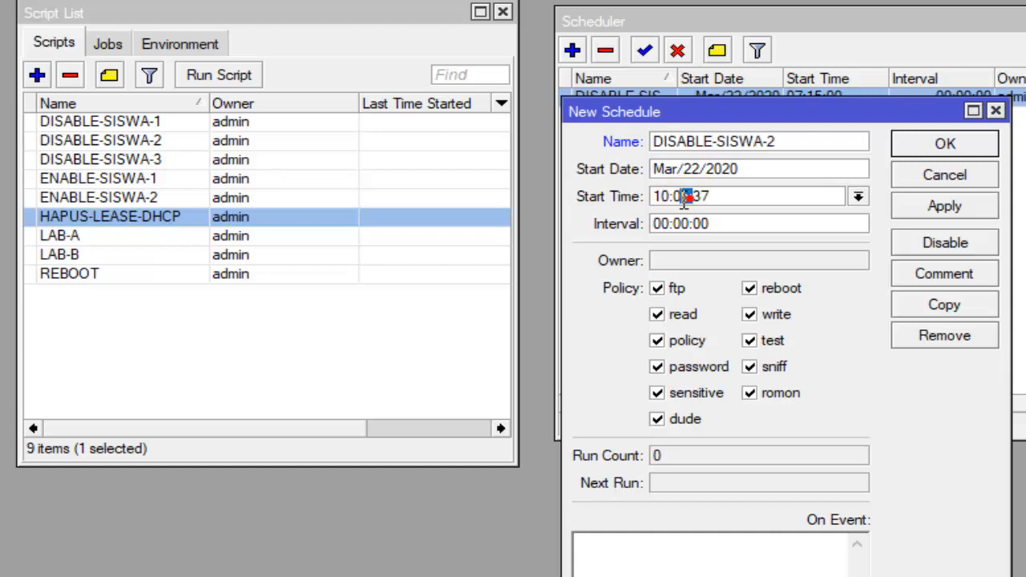
left_click(686, 200)
left_click(689, 198)
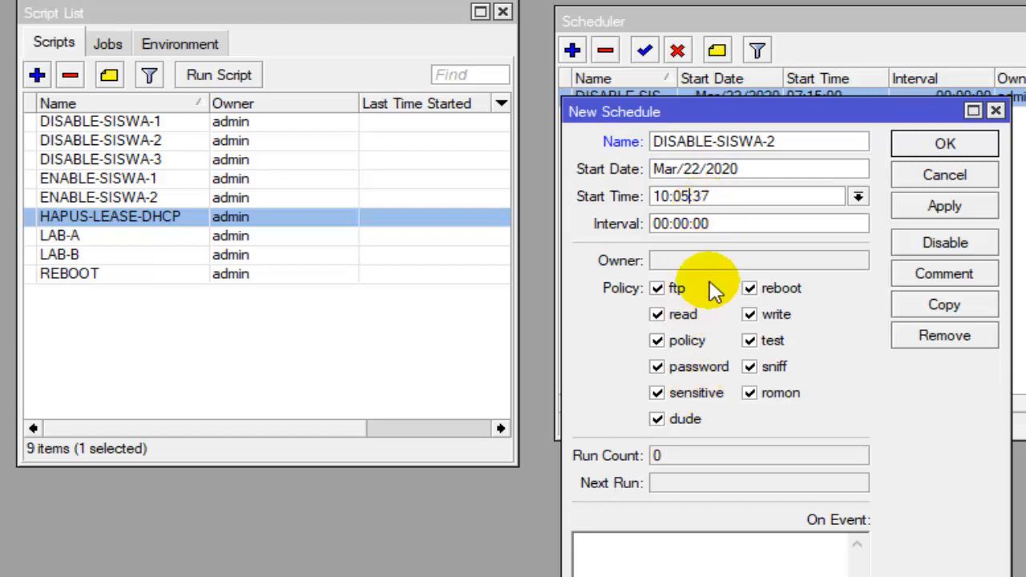
key("BackSpace")
key("BackSpace")
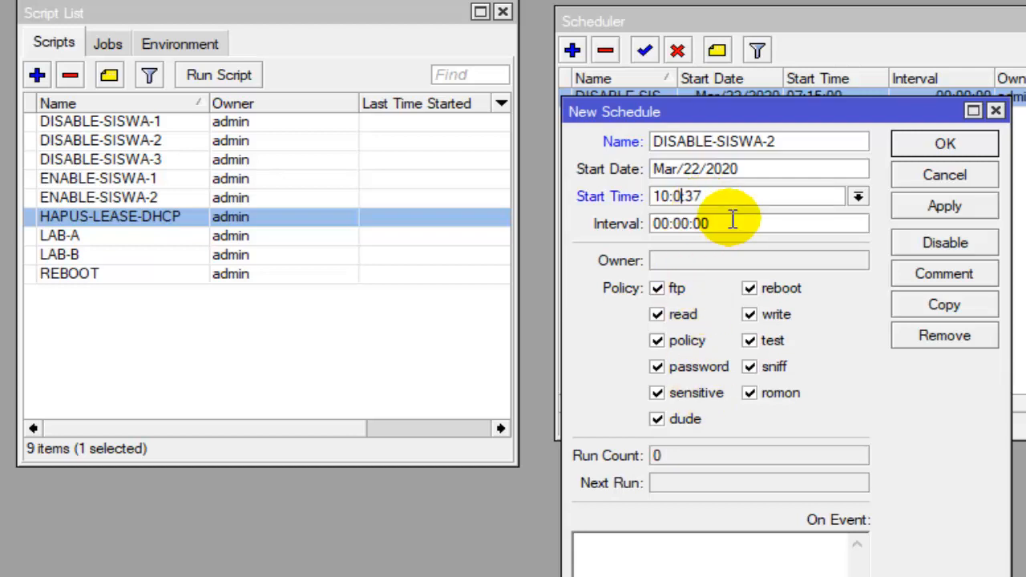
type("35")
left_click(745, 196)
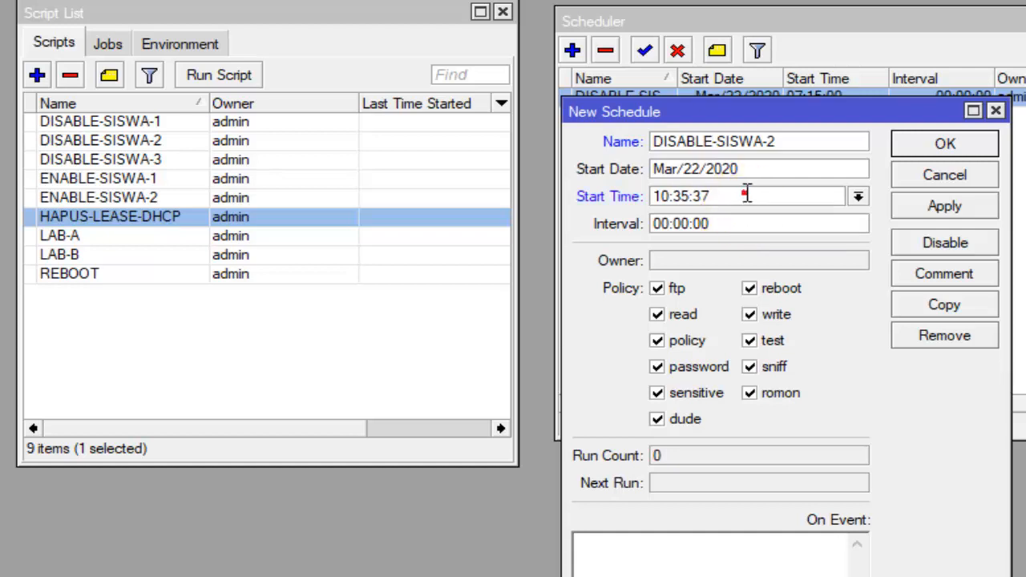
key("BackSpace")
key("BackSpace")
type("0")
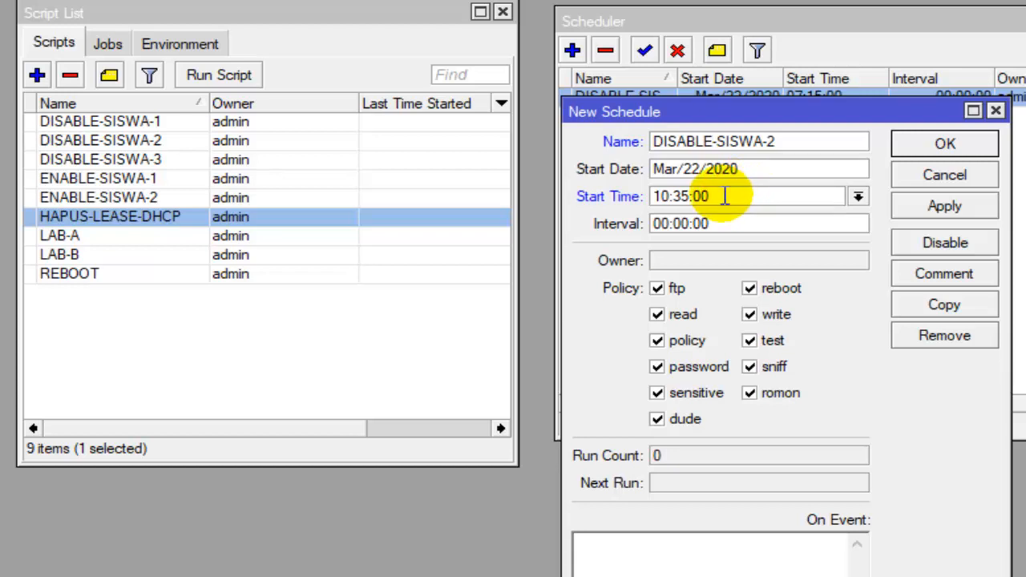
double_click(681, 196)
left_click(724, 195)
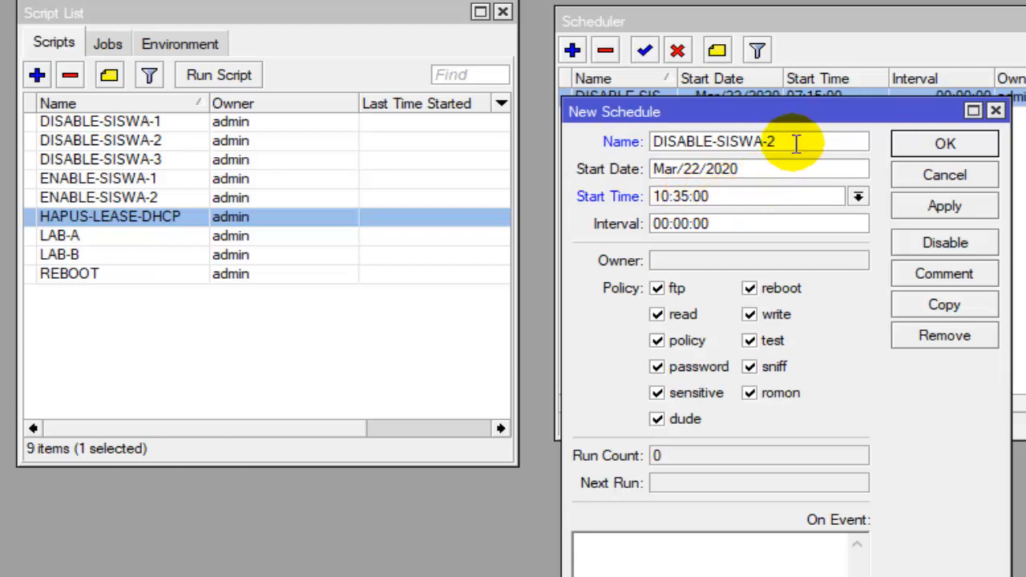
- Copy the name DISABLE-SISWA-2 into the schedule's On Event script and save it, widening the Scheduler's Name column to show full names
left_click_drag(792, 140, 659, 138)
right_click(683, 138)
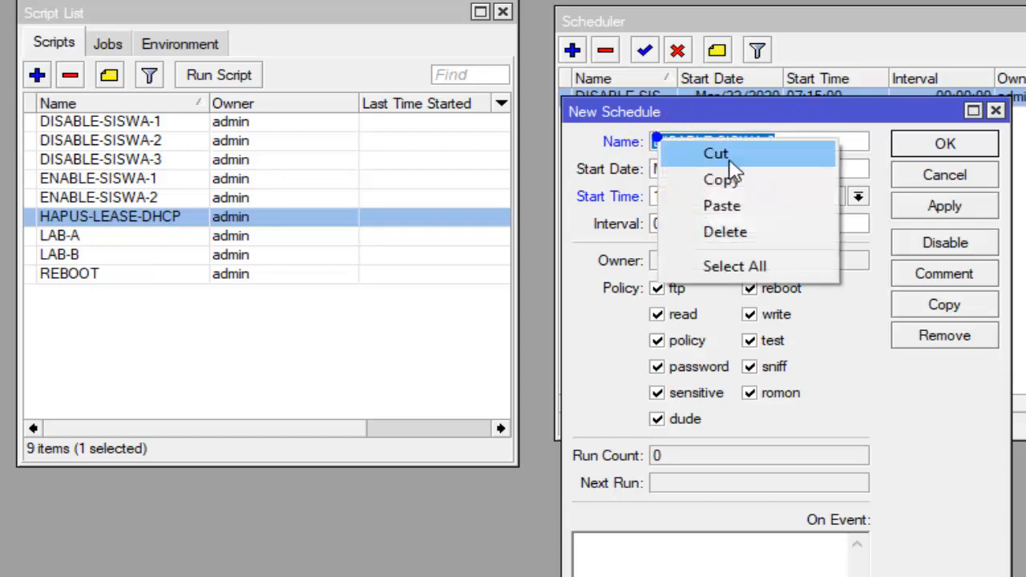
left_click(734, 177)
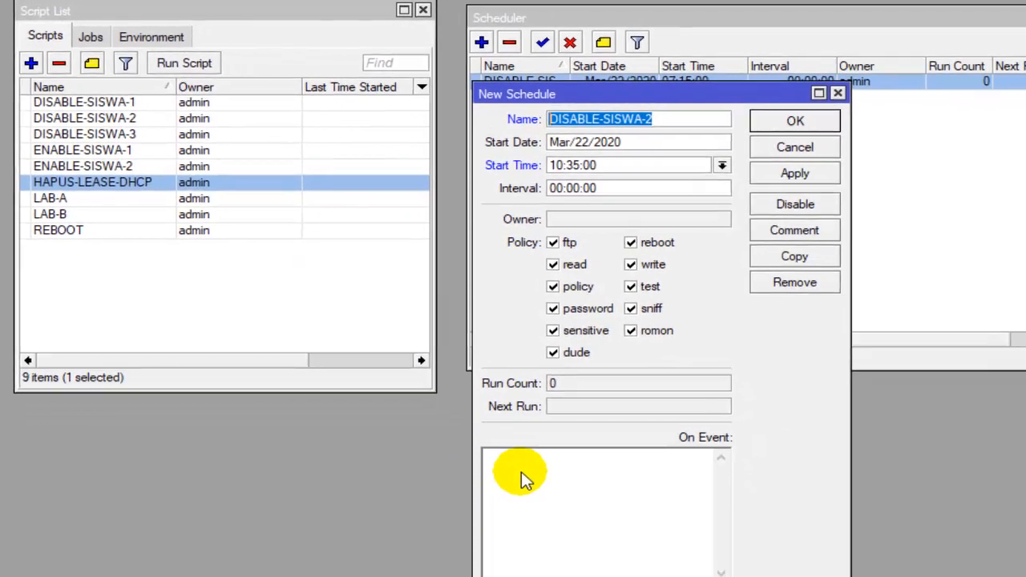
right_click(578, 529)
left_click(658, 576)
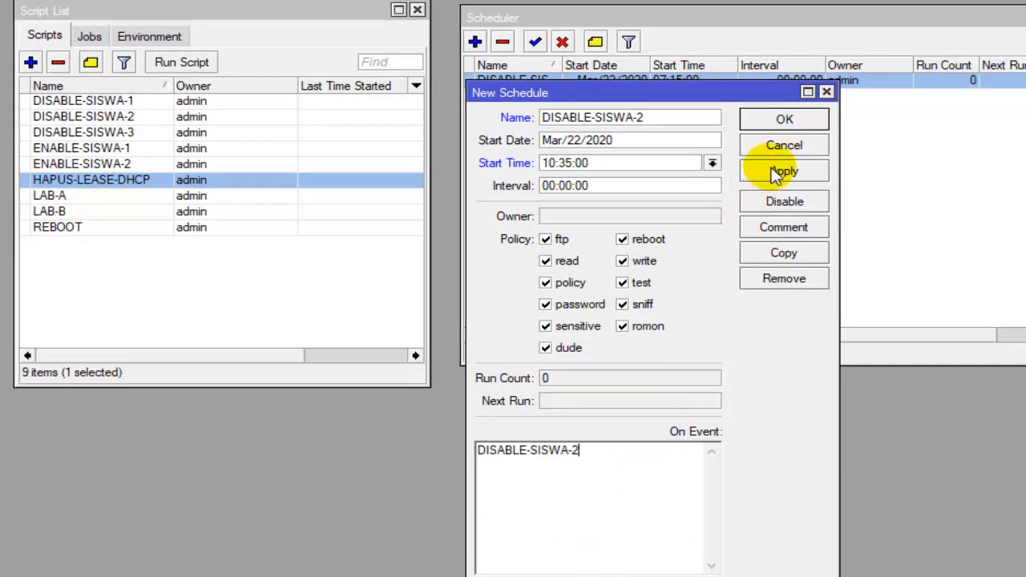
left_click(798, 120)
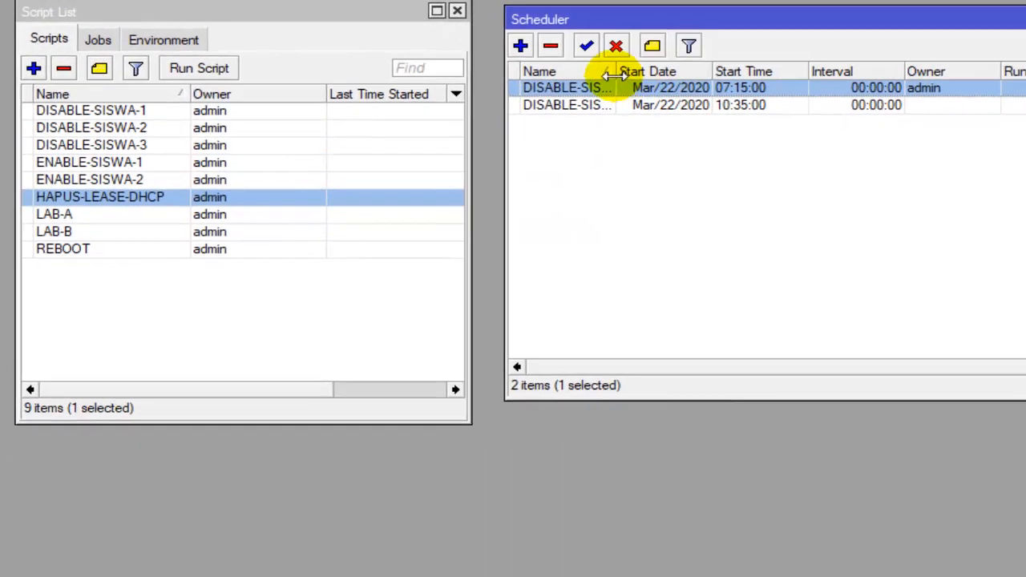
left_click_drag(569, 66, 632, 83)
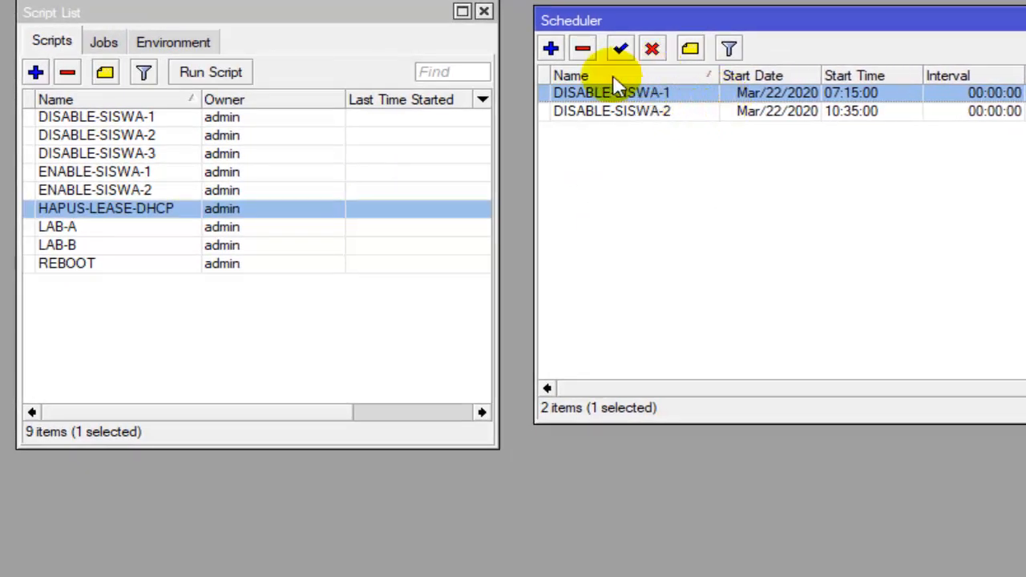
- Add a new schedule named DISABLE-SISWA-3 with the start time 13:00:00
left_click(550, 48)
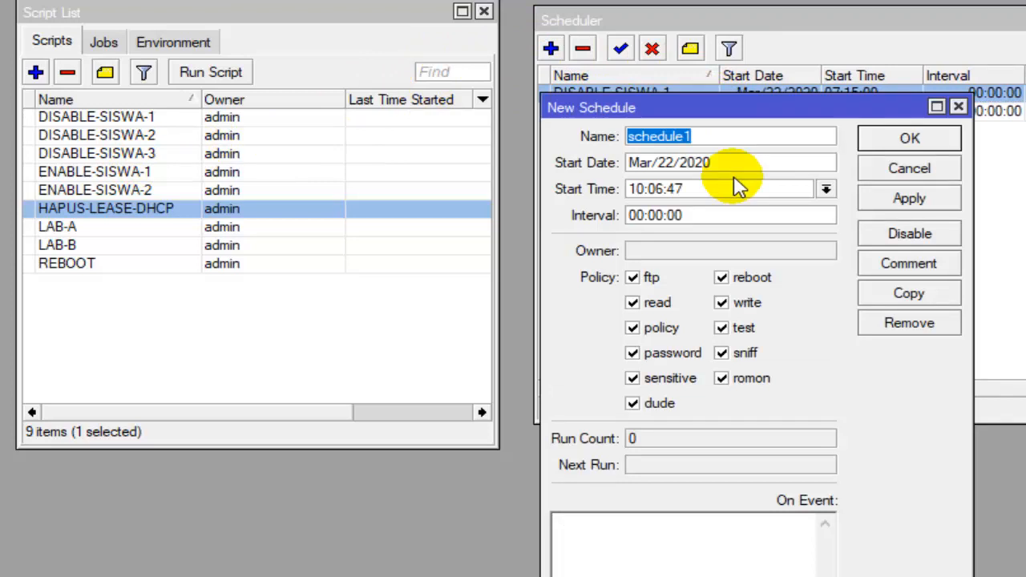
type("DISABLE-SISWA-3")
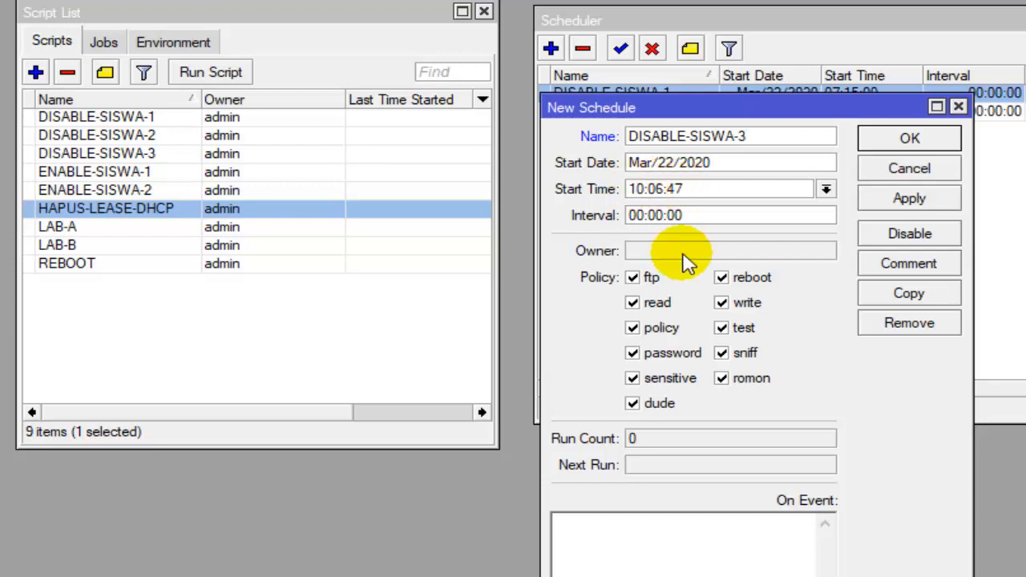
key("Delete")
key("Delete")
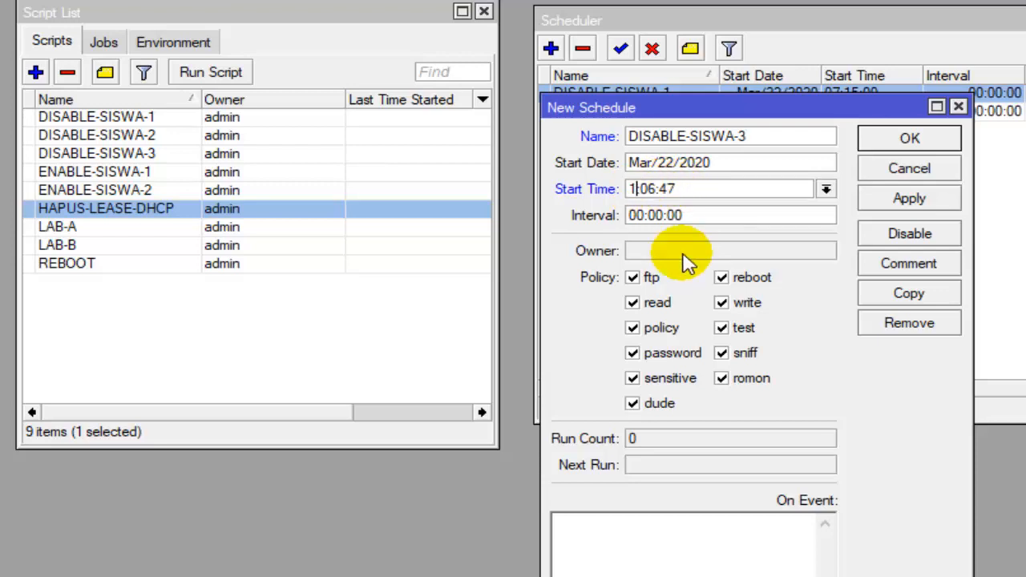
type("2")
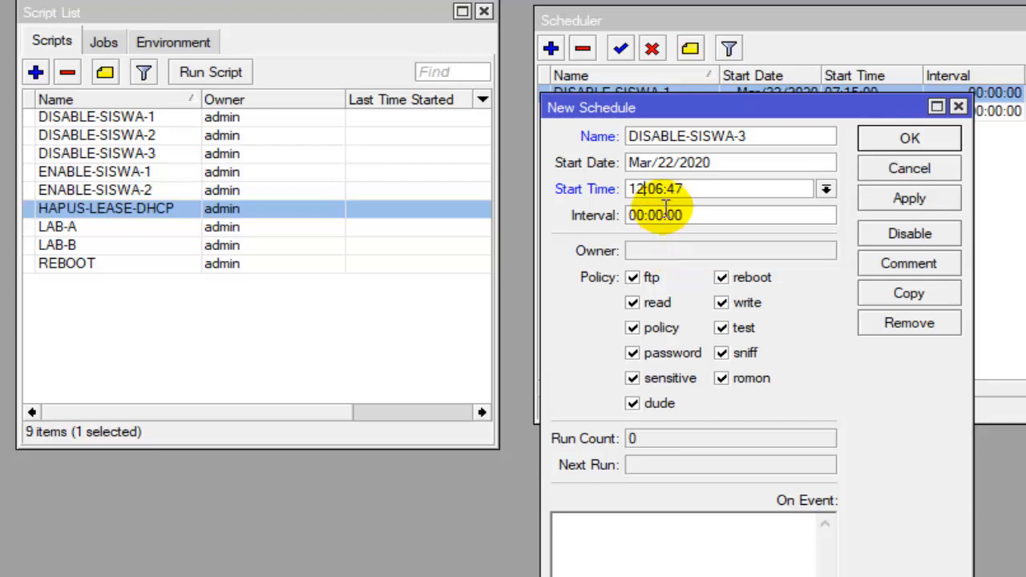
key("BackSpace")
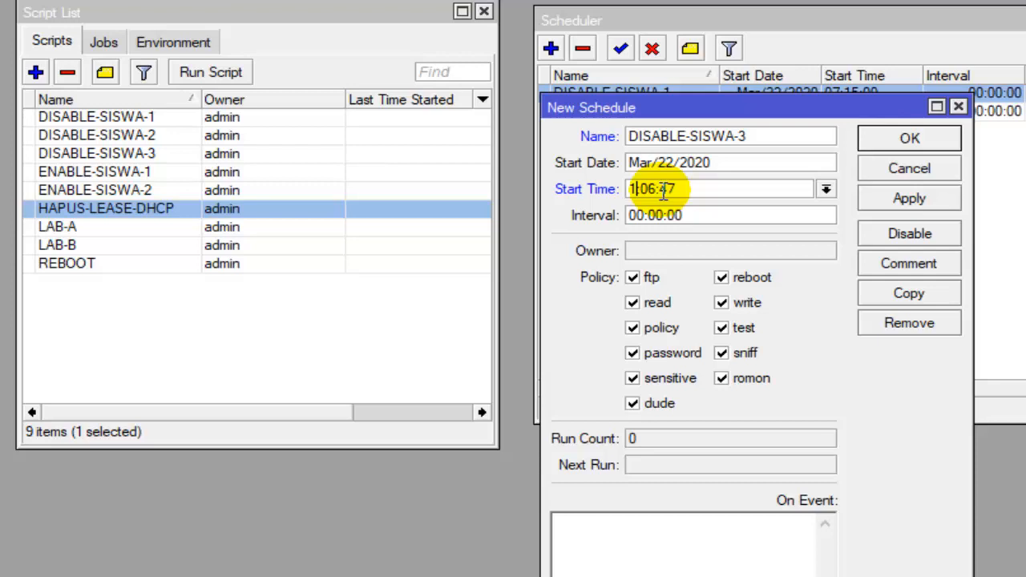
type("3")
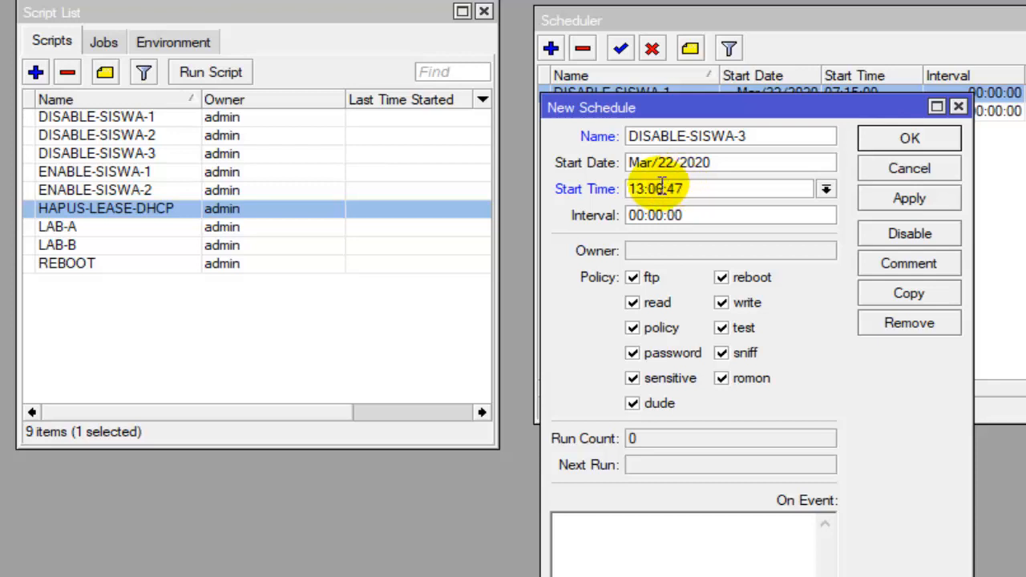
key("BackSpace")
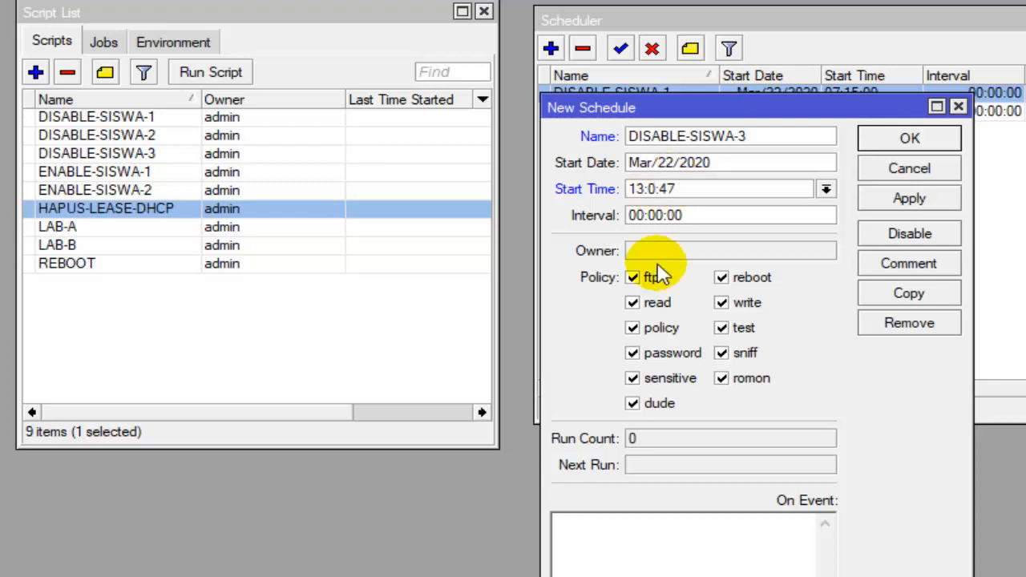
left_click(700, 187)
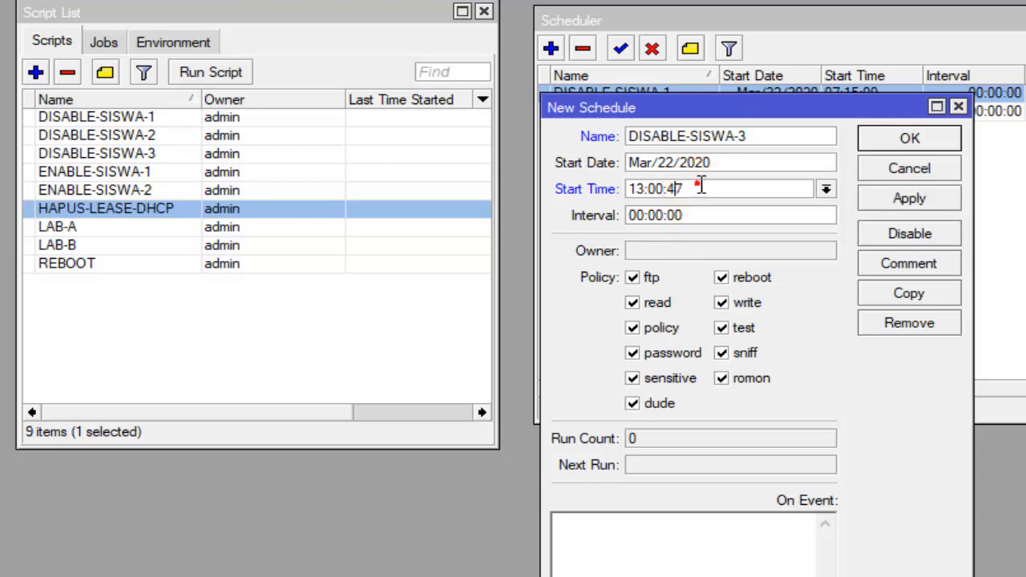
key("BackSpace")
key("BackSpace")
left_click(699, 187)
type("00")
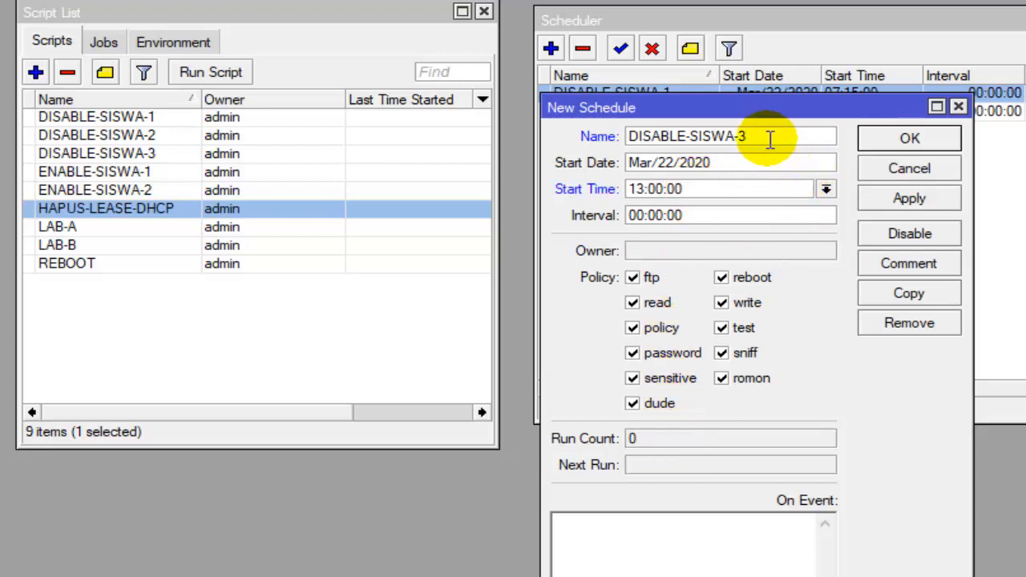
- Copy the name DISABLE-SISWA-3 into the schedule's On Event script and save the schedule
left_click_drag(765, 136, 626, 132)
right_click(639, 128)
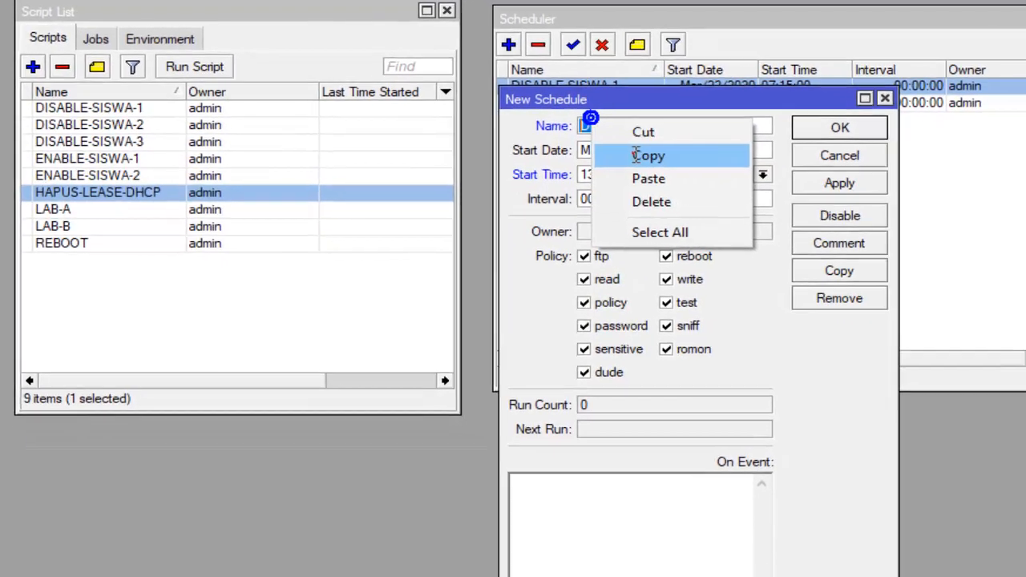
left_click(639, 156)
left_click(549, 510)
right_click(563, 503)
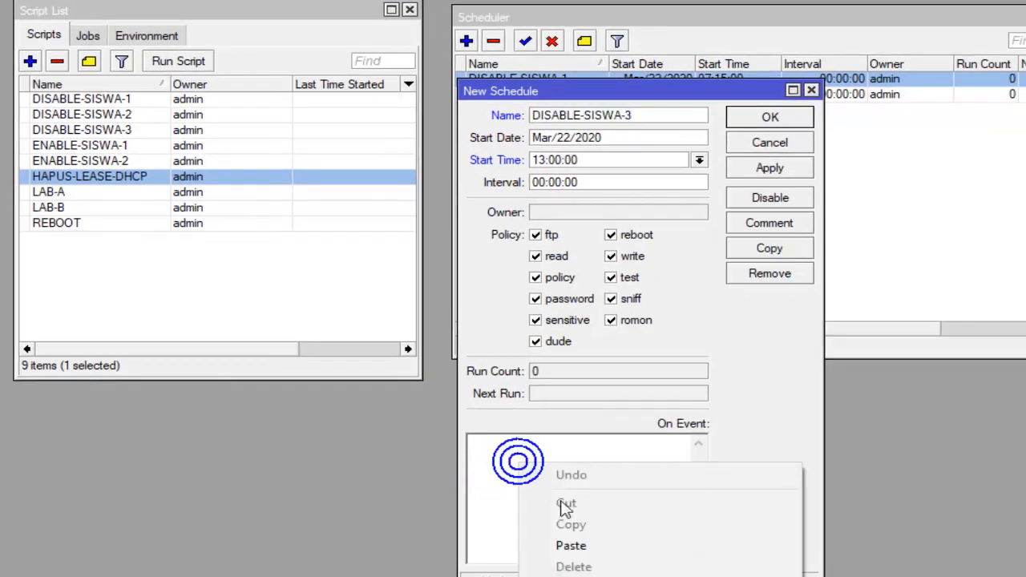
left_click(571, 545)
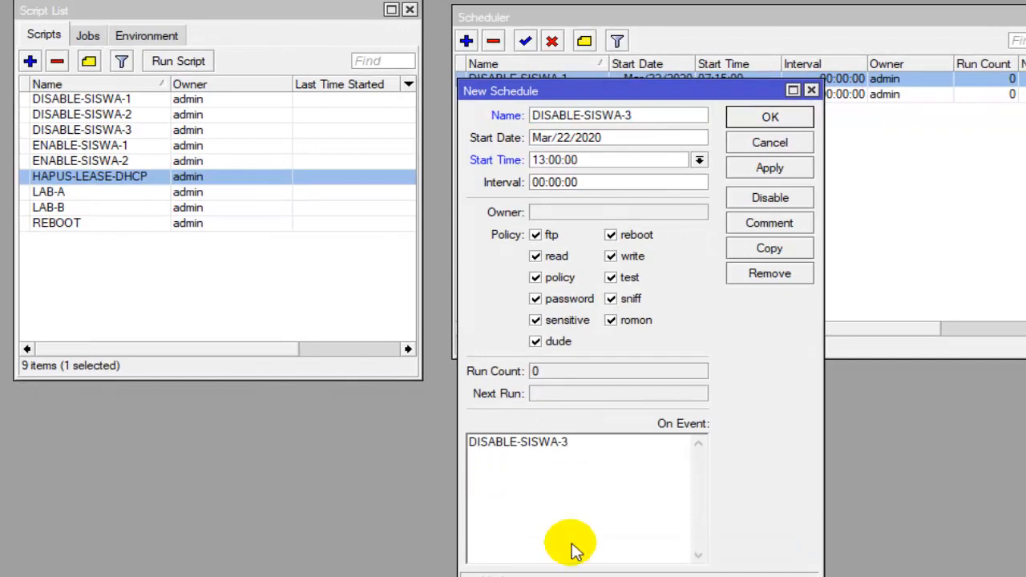
left_click(774, 118)
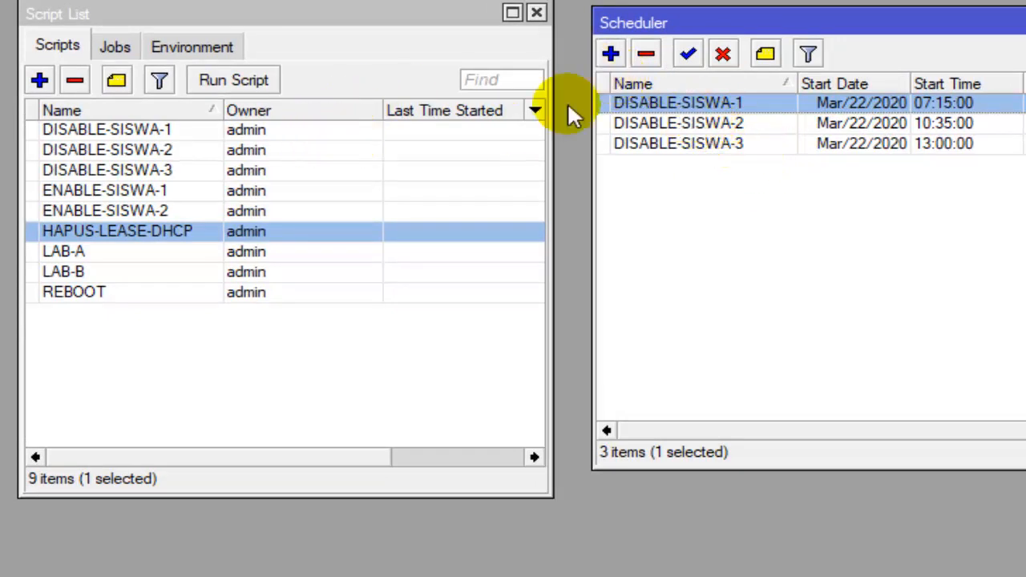
- Add a new schedule named ENABLE-SISWA-1, placing its dialog below the existing Scheduler entries
left_click(612, 52)
left_click_drag(724, 112, 791, 187)
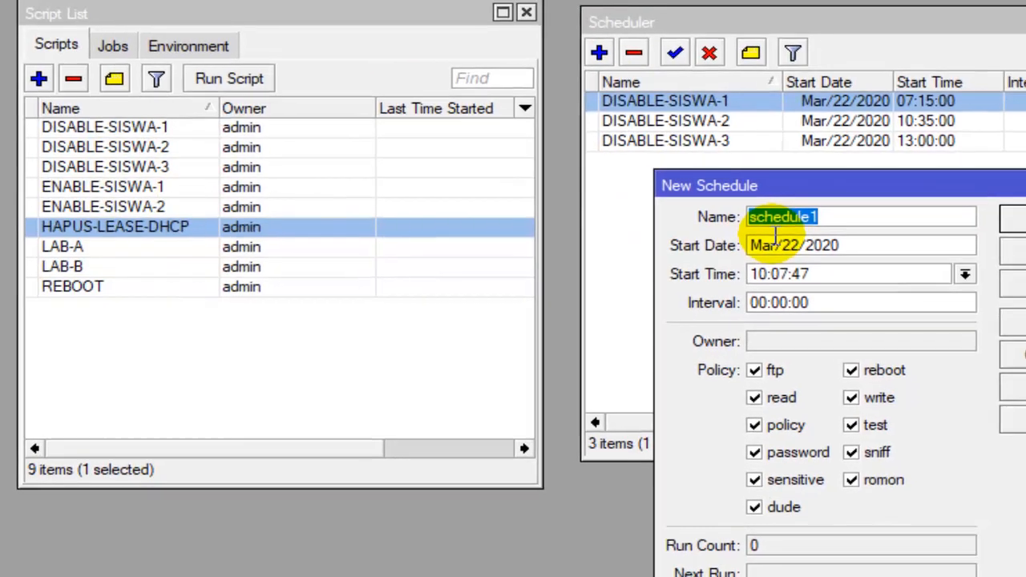
type("ENABLE-SISWA-1")
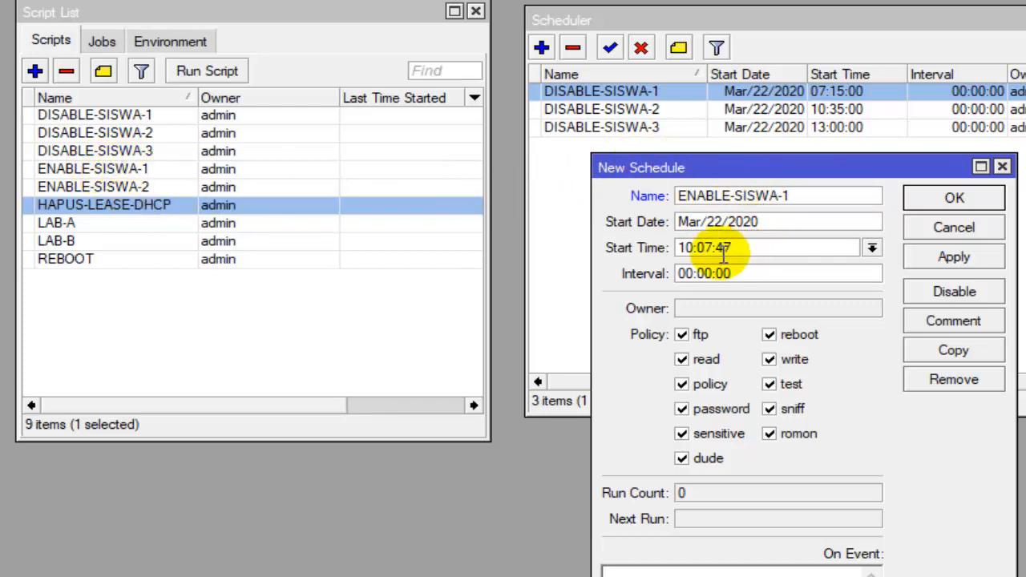
- Set the ENABLE-SISWA-1 schedule's start time to 10:15:00
left_click(688, 248)
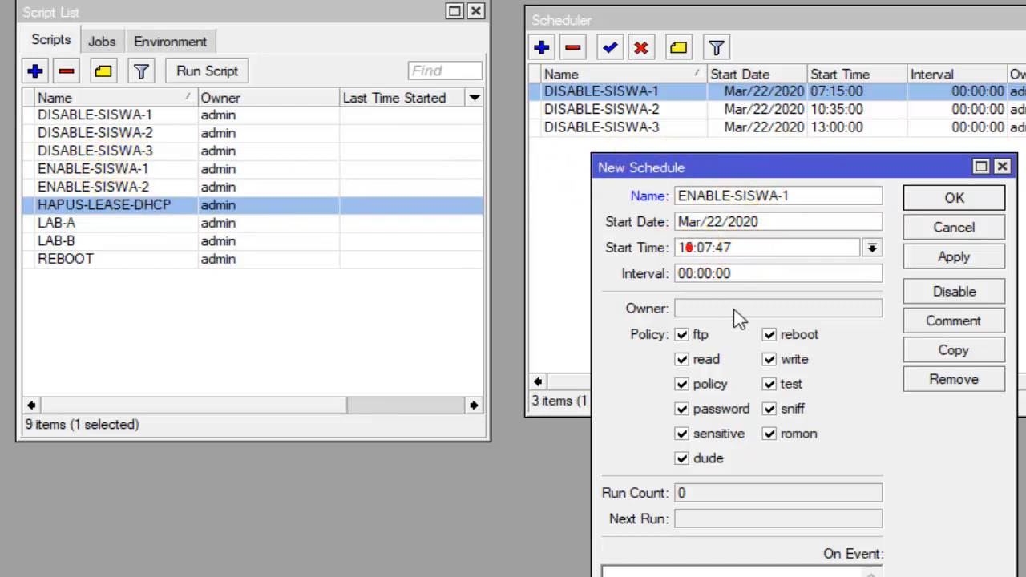
left_click(709, 249)
key("Delete")
key("Delete")
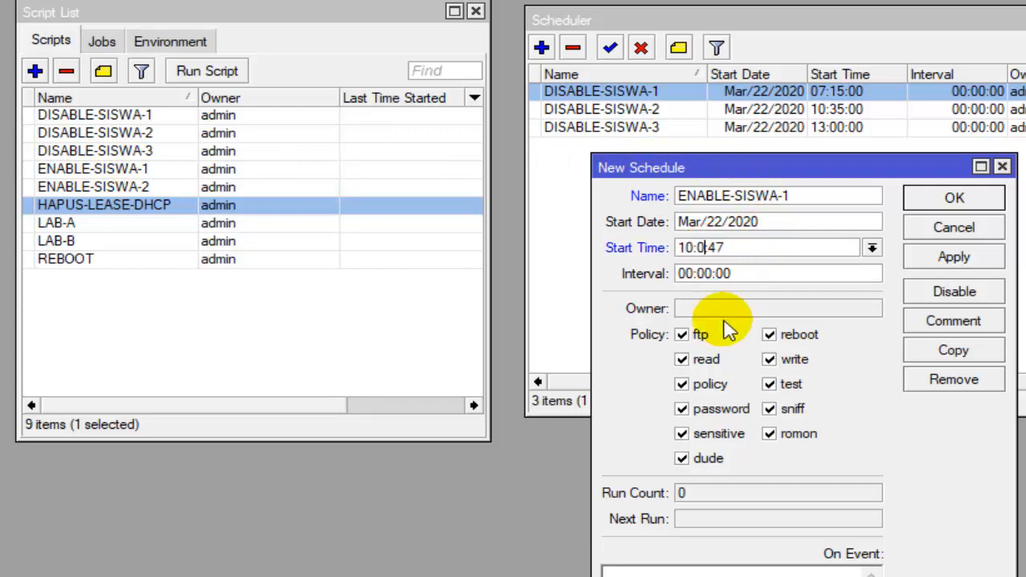
key("Delete")
key("Delete")
type("1")
left_click(758, 255)
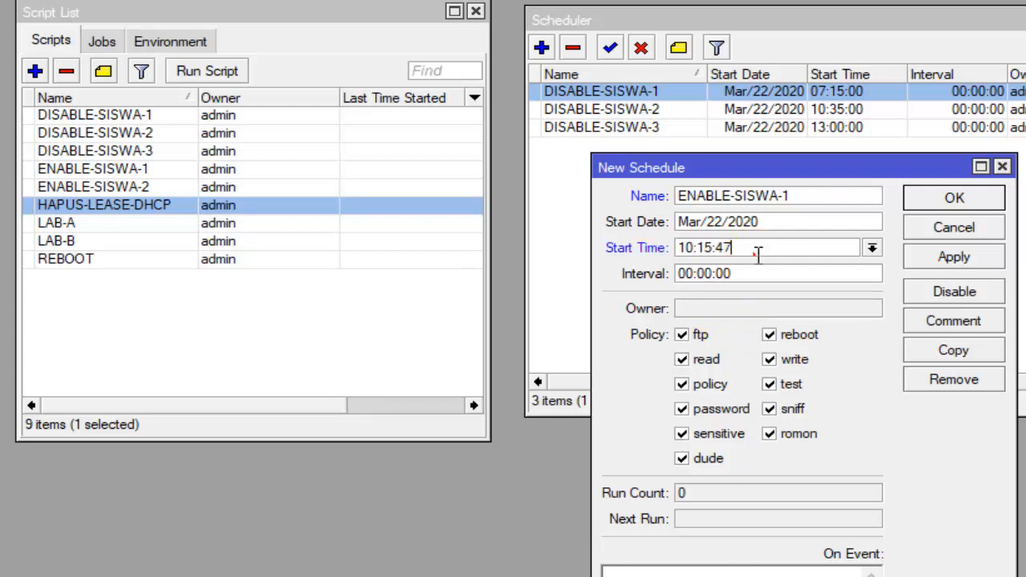
key("BackSpace")
key("BackSpace")
left_click(758, 254)
type("00")
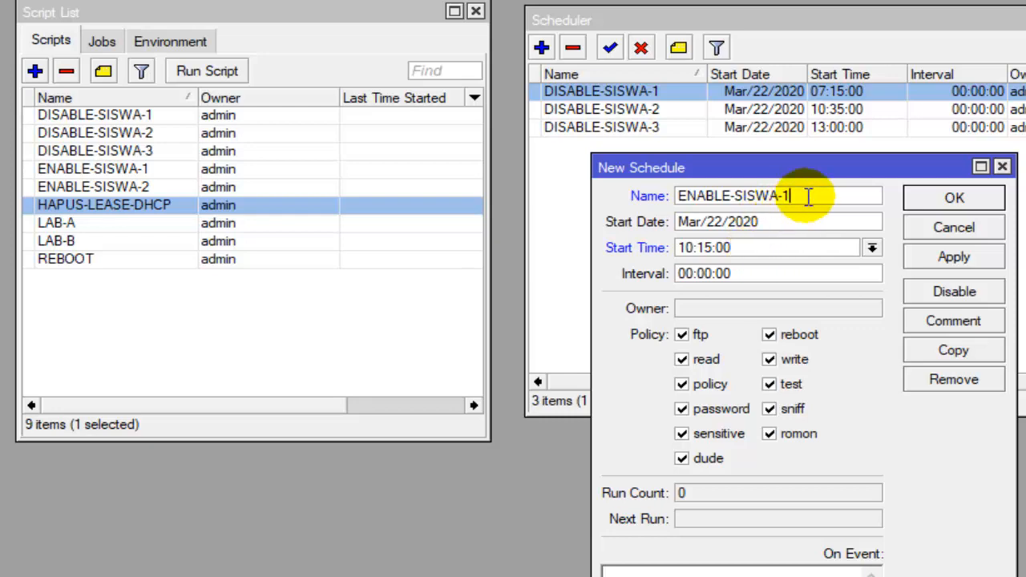
- Copy the name ENABLE-SISWA-1 into the schedule's On Event script and save the schedule
left_click_drag(805, 196, 678, 193)
right_click(706, 192)
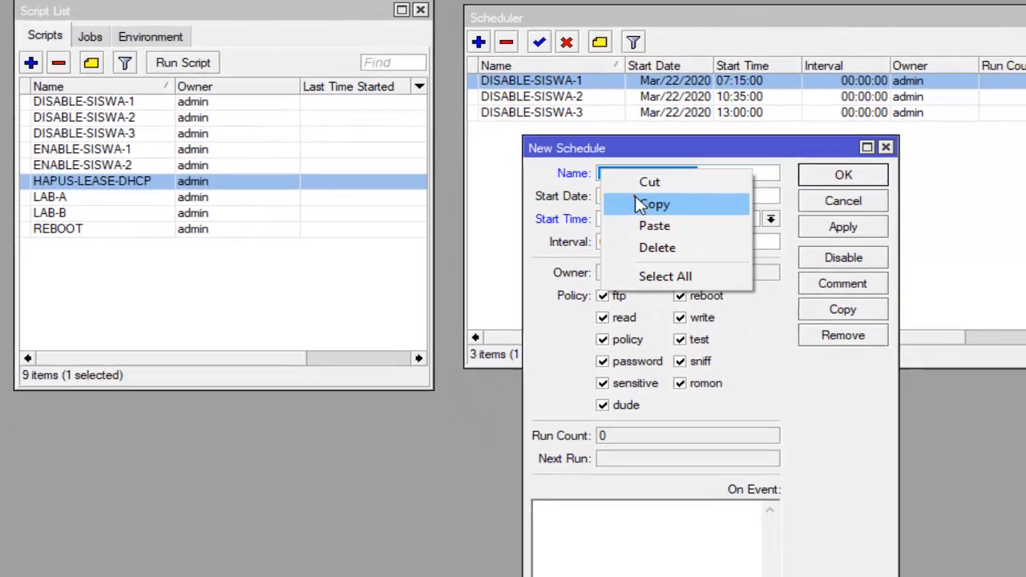
left_click(715, 222)
right_click(522, 481)
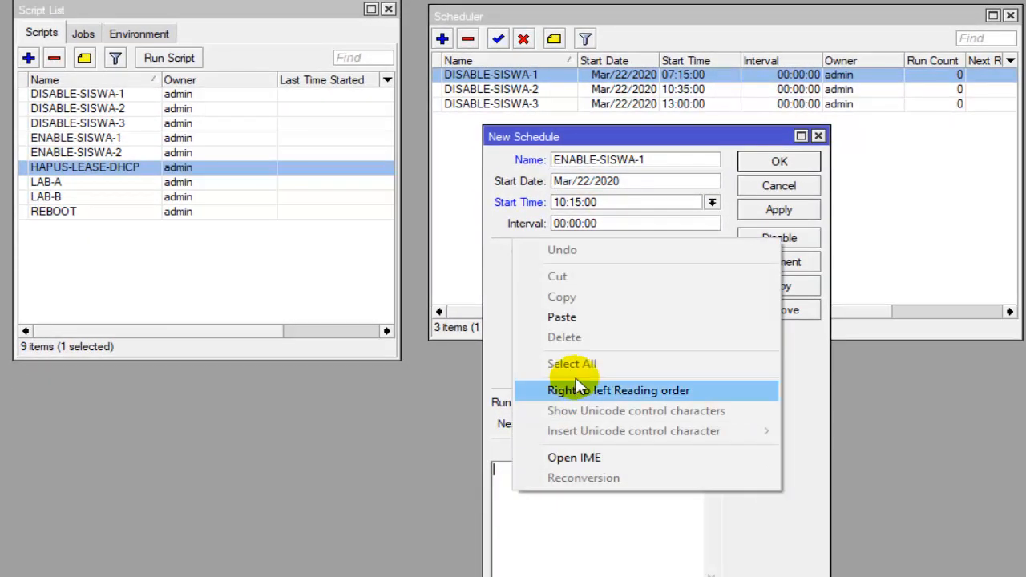
left_click(595, 321)
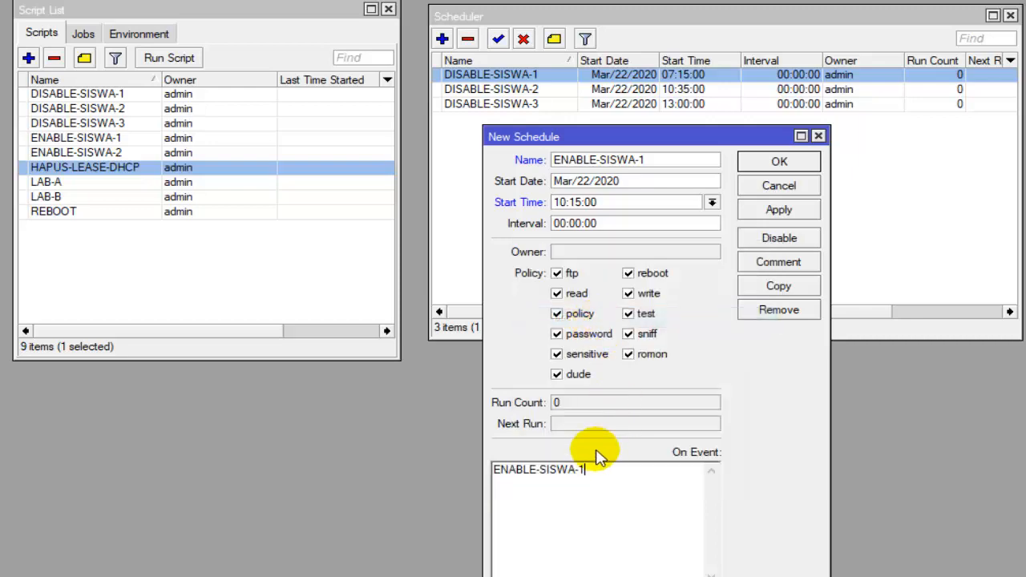
left_click(762, 163)
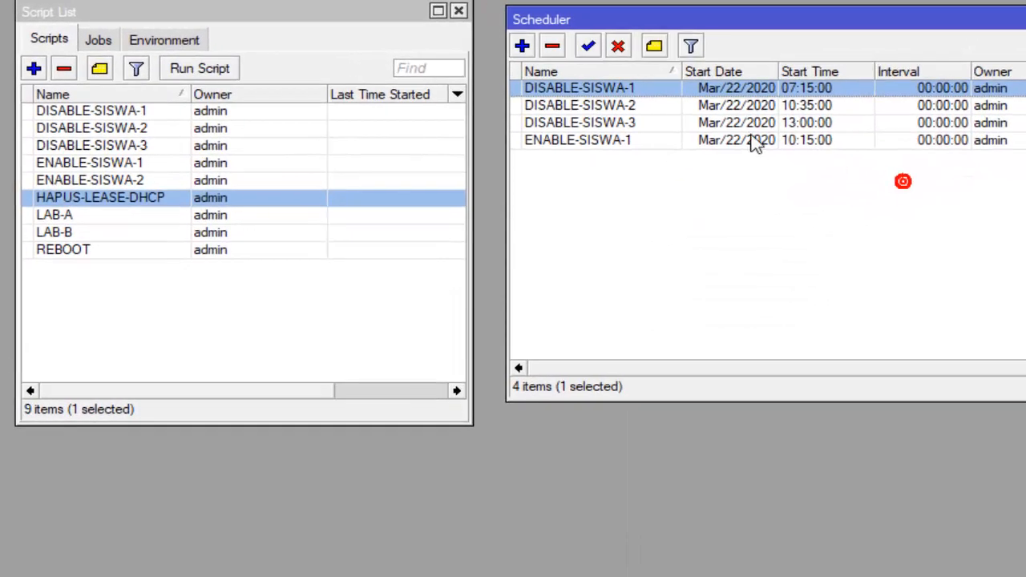
left_click(597, 144)
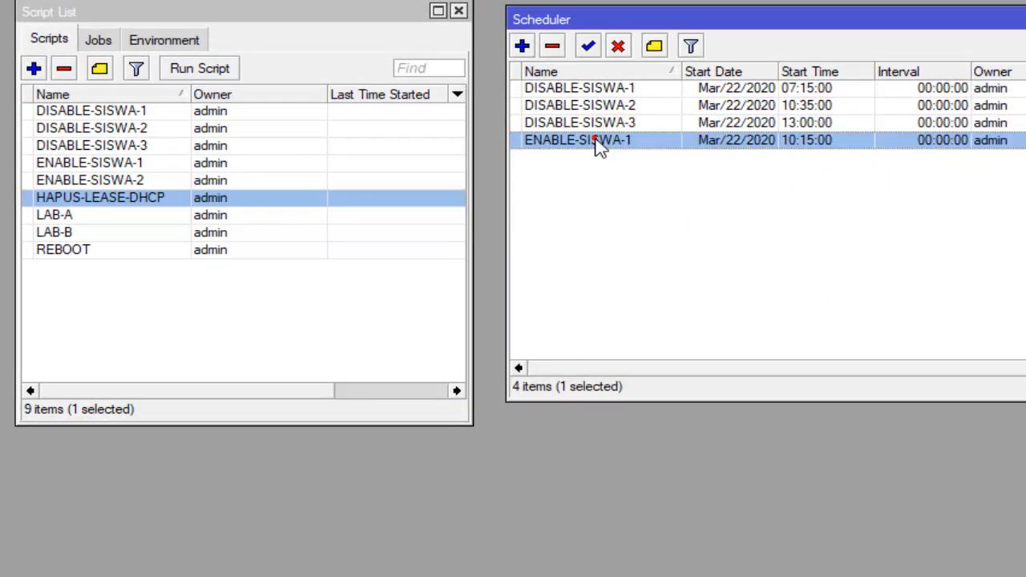
- Add a new schedule named ENABLE-SISWA-2 with the start time 12:30:00
left_click(522, 46)
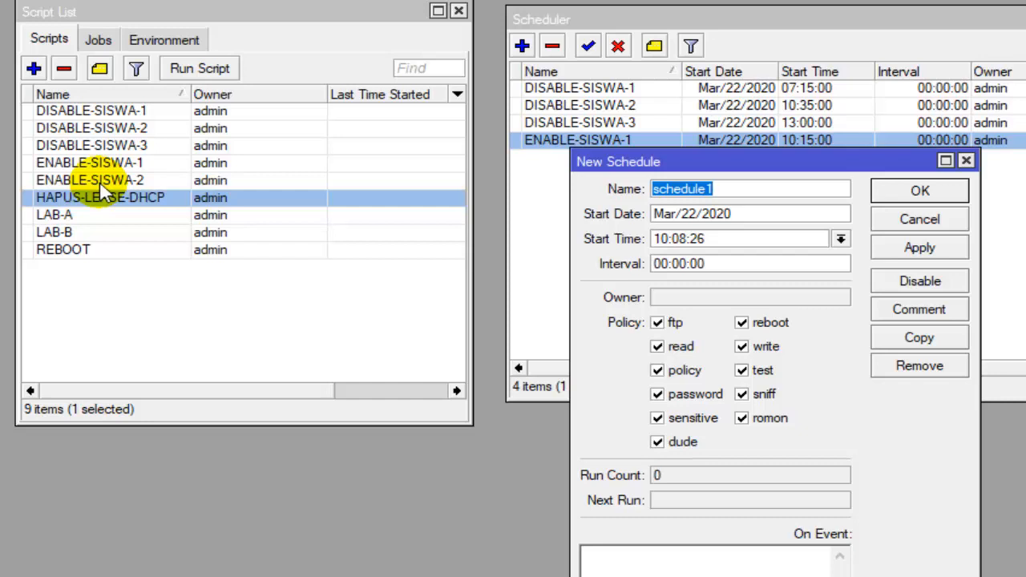
type("ENABLE-SISWA-2")
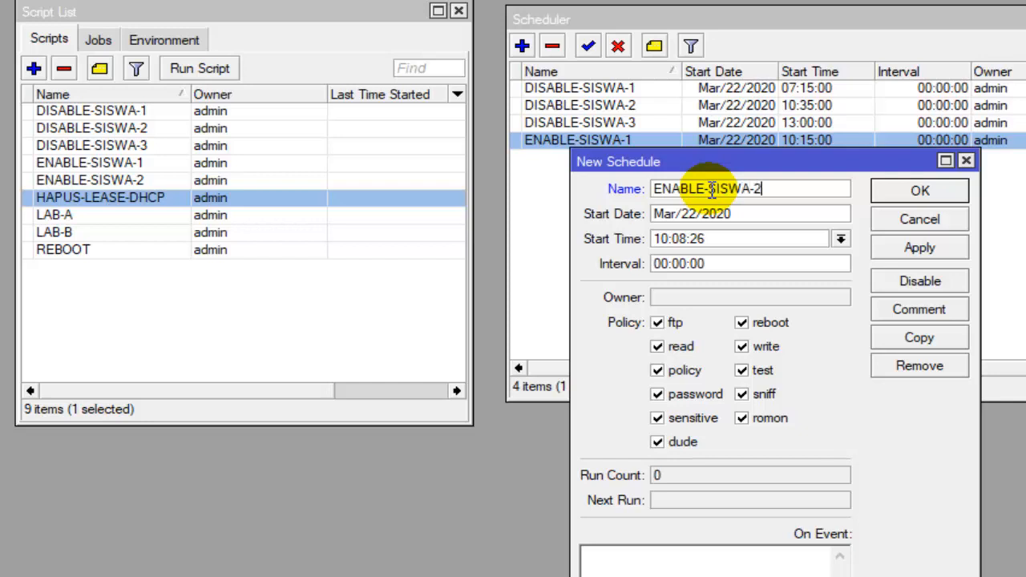
left_click(664, 239)
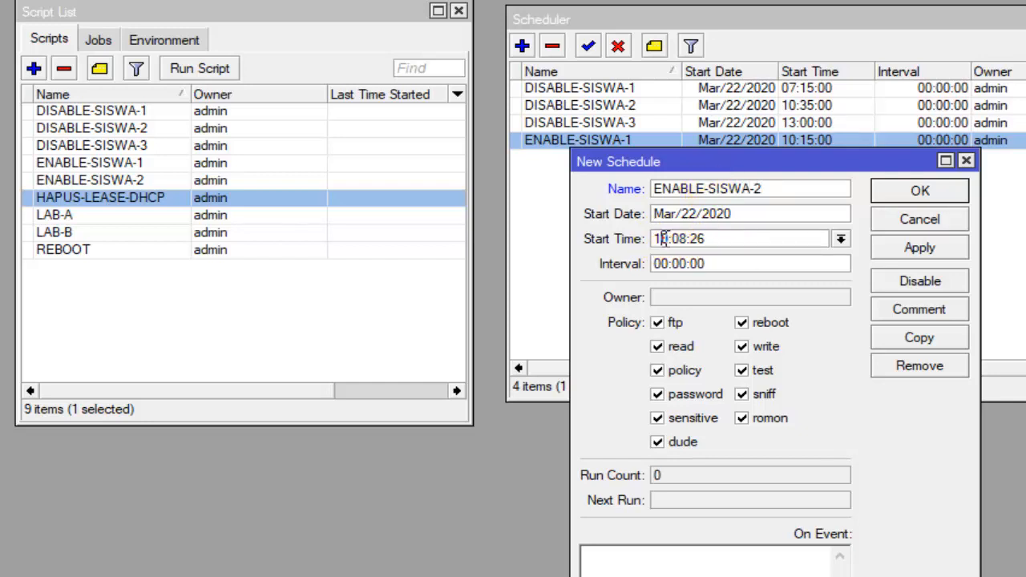
type("12")
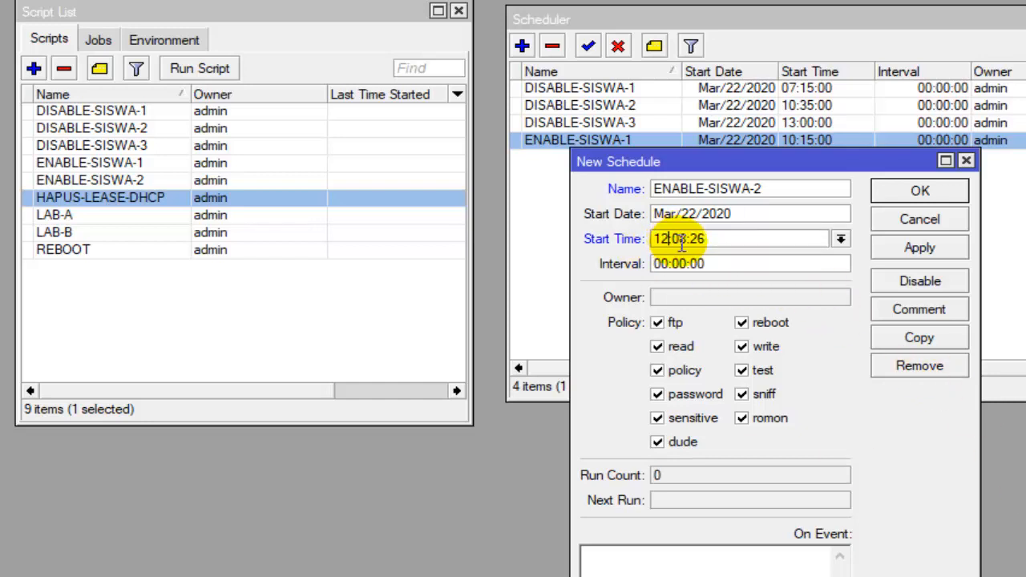
left_click(680, 238)
key("BackSpace")
key("BackSpace")
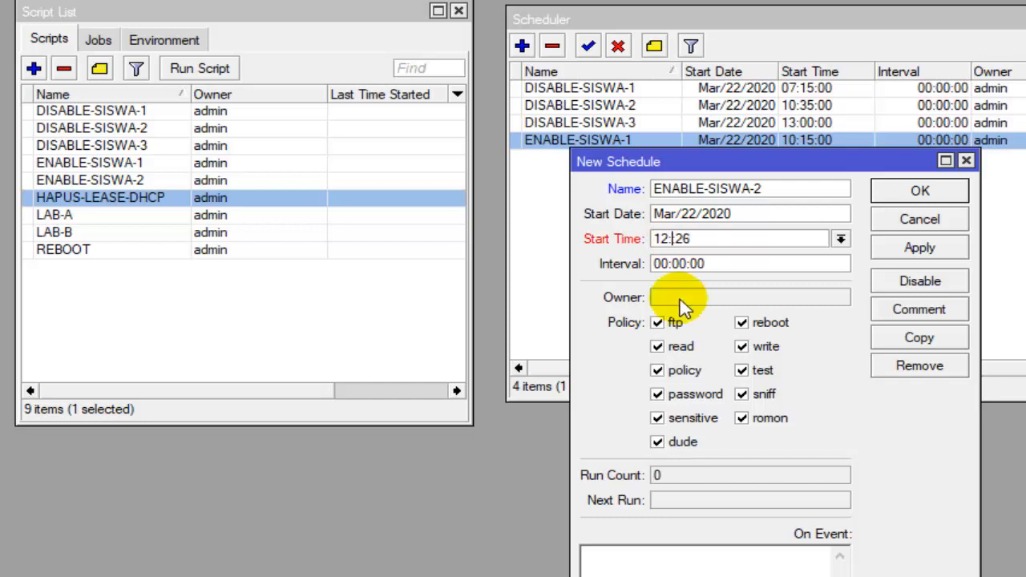
left_click(732, 235)
key("BackSpace")
key("BackSpace")
type("00")
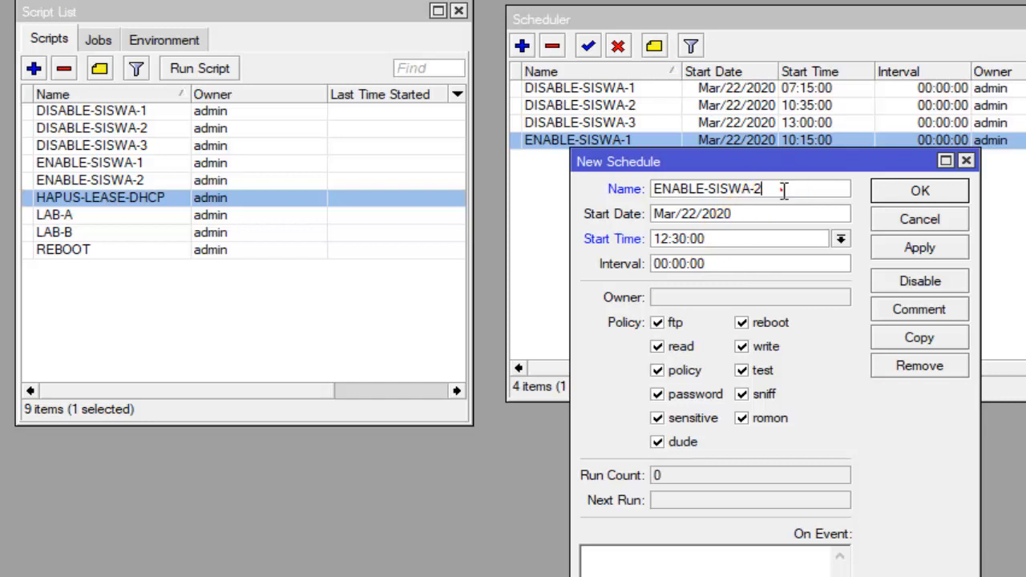
- Copy the name ENABLE-SISWA-2 into the schedule's On Event script and save the schedule
left_click_drag(784, 188, 656, 193)
right_click(656, 190)
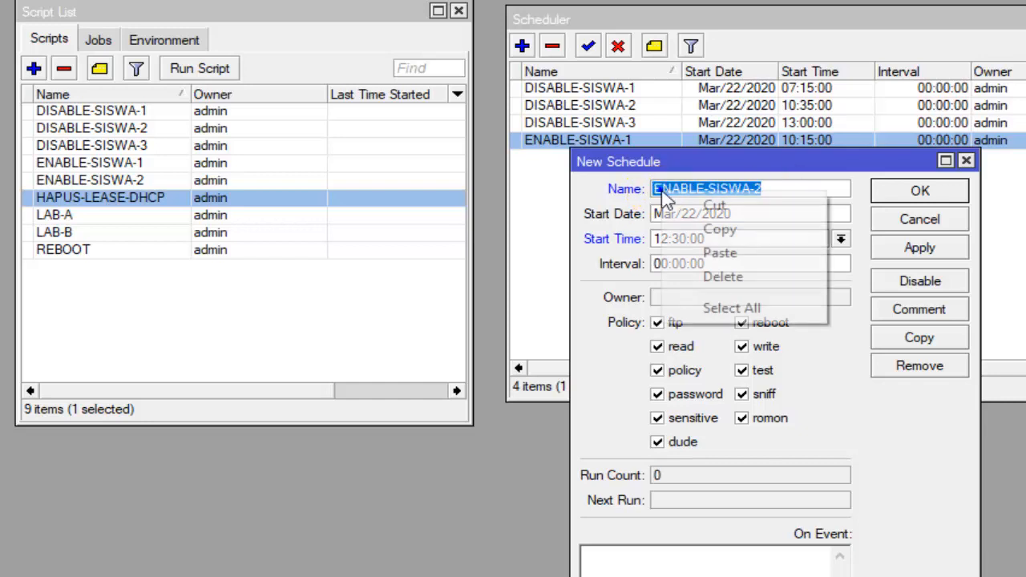
left_click(692, 229)
right_click(641, 572)
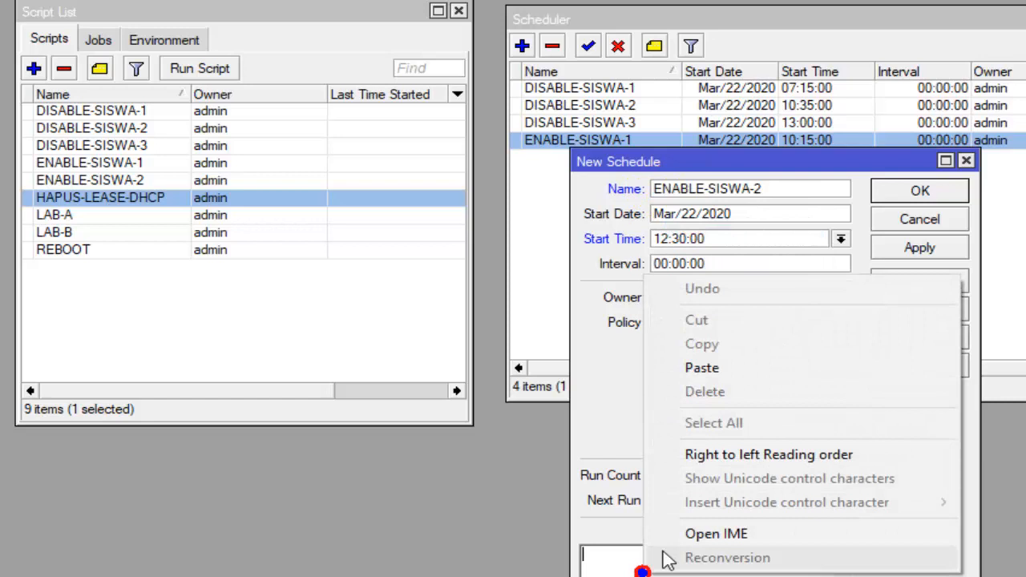
left_click(720, 370)
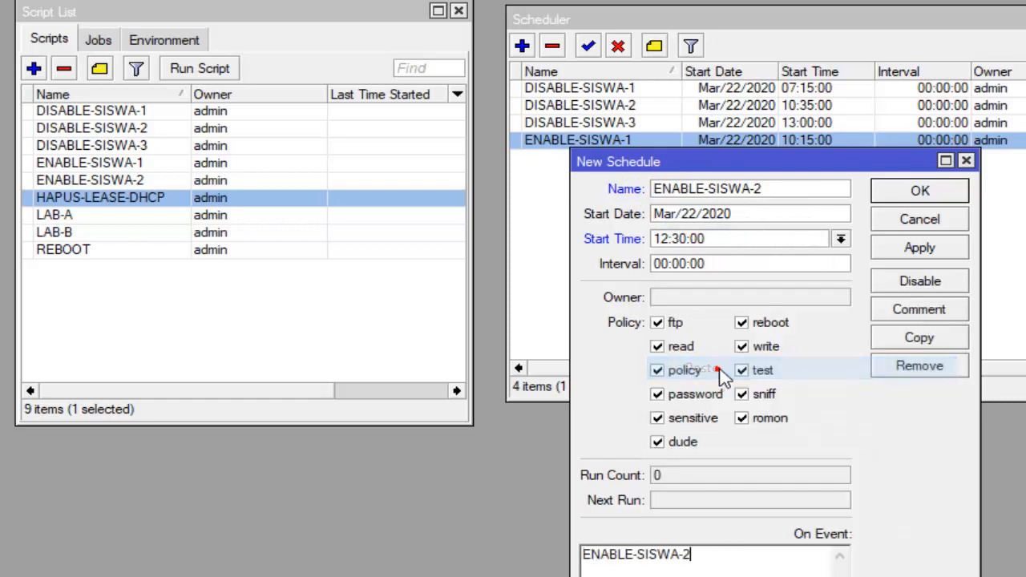
left_click(934, 194)
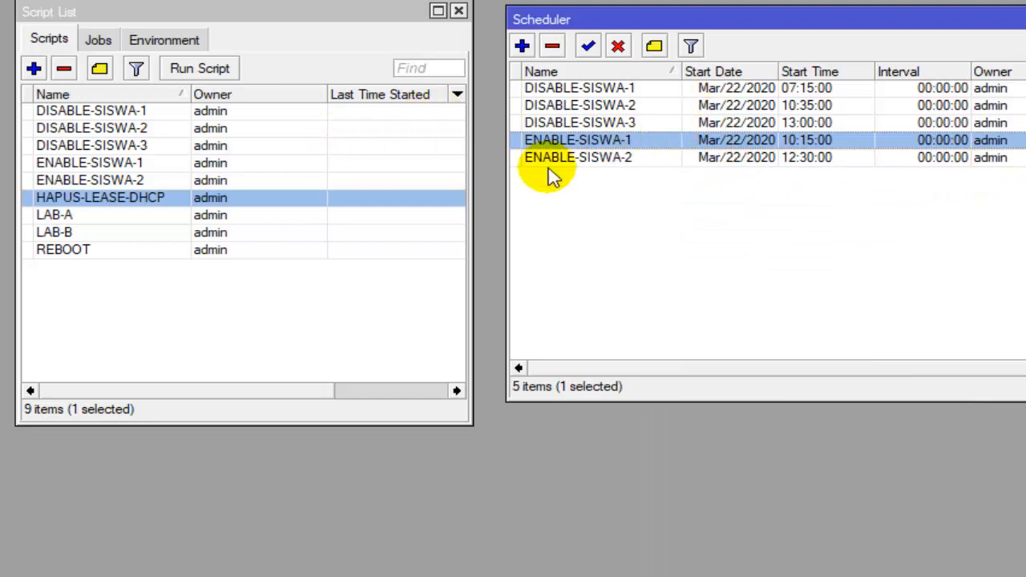
- Review the ENABLE-SISWA and DISABLE-SISWA schedules and their start times in the Scheduler list
left_click(622, 159)
left_click(616, 142)
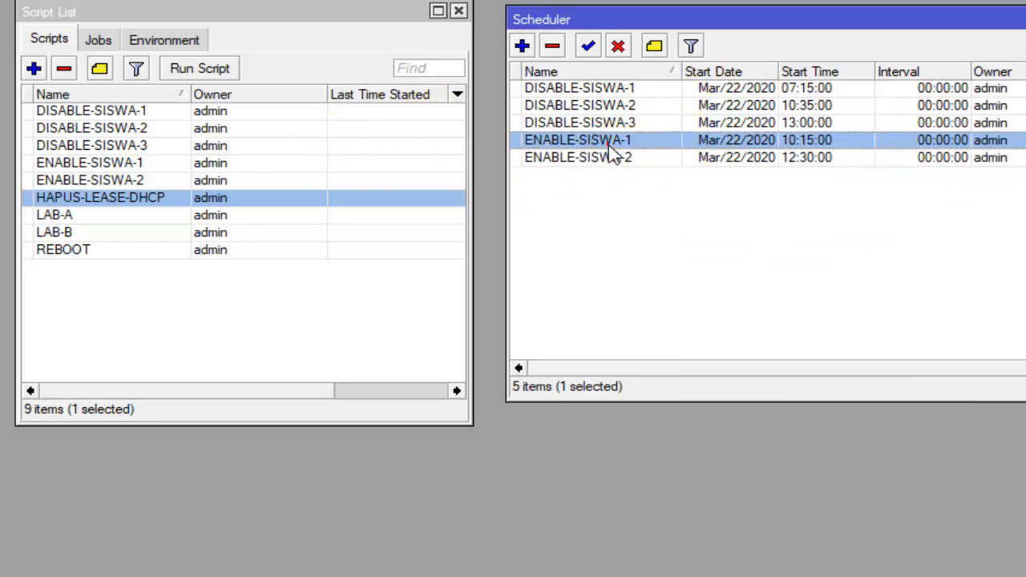
left_click(614, 158)
left_click(616, 141)
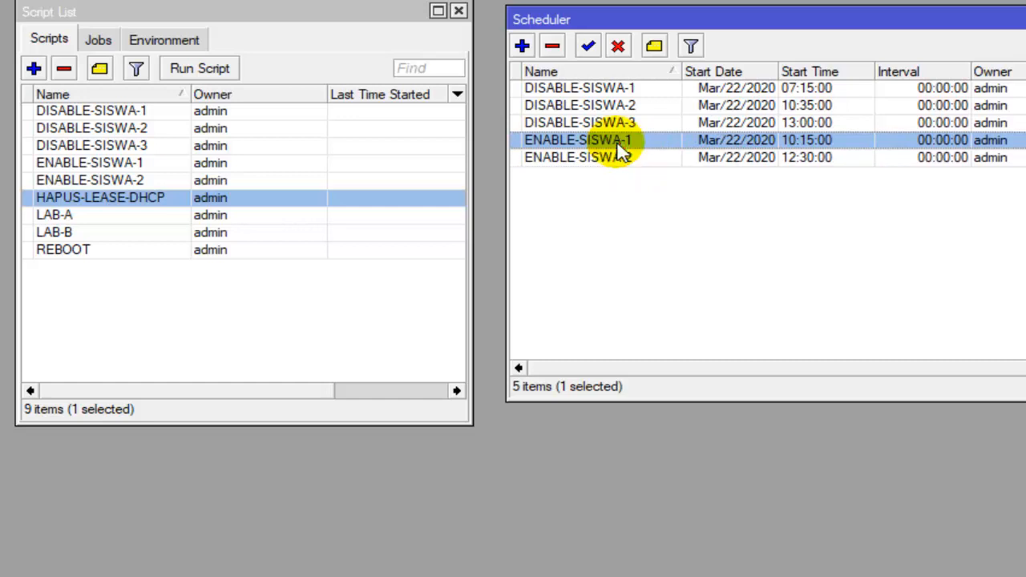
left_click(620, 158)
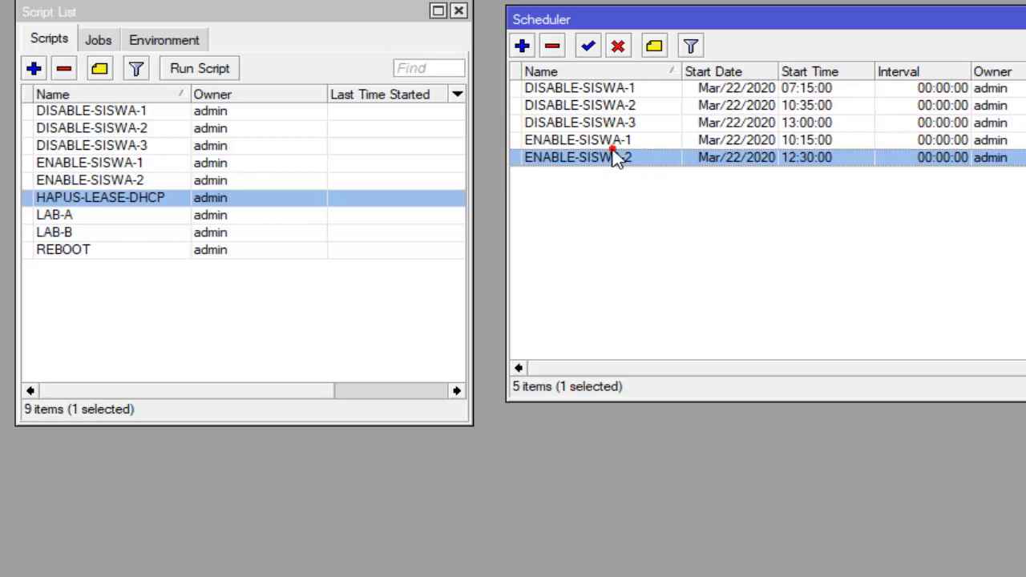
left_click(616, 141)
left_click(615, 151)
left_click(646, 89)
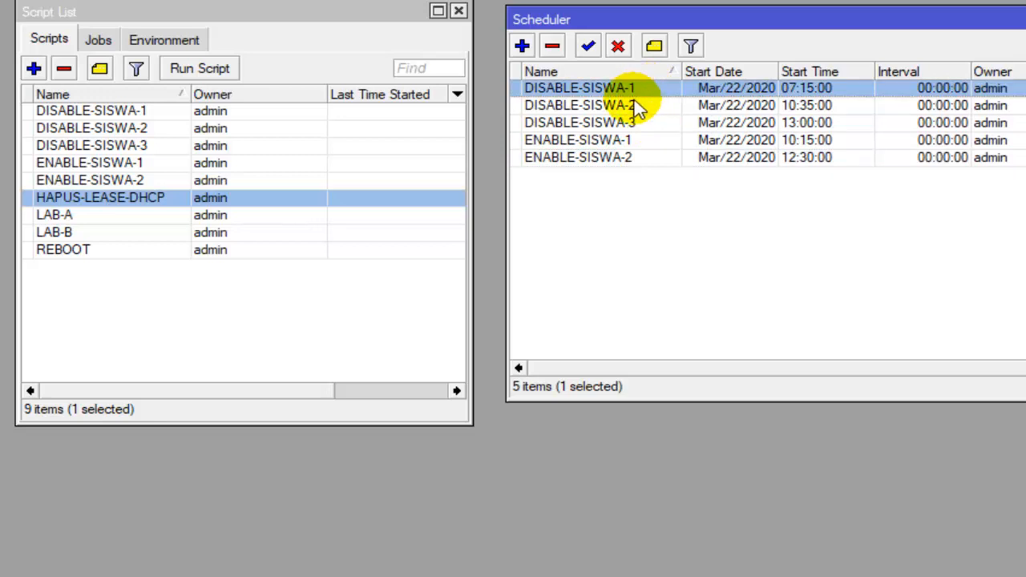
left_click(635, 106)
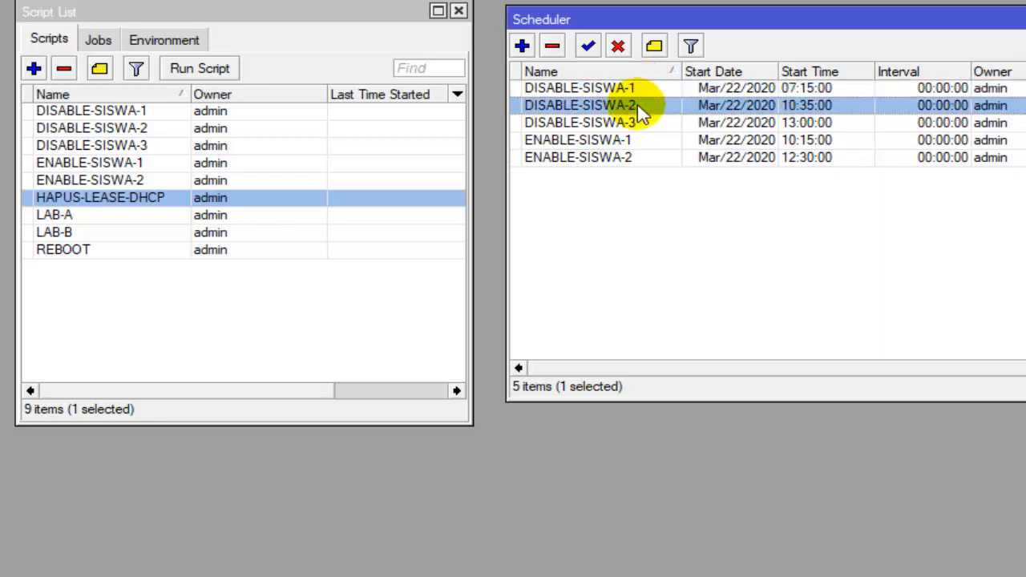
left_click(634, 125)
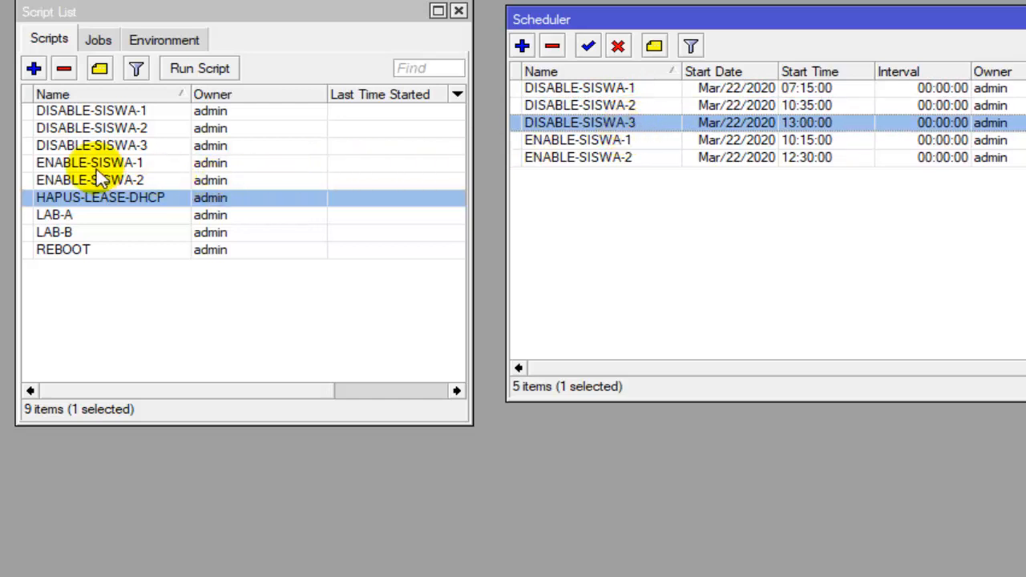
- Add a new schedule for the DHCP lease script named HAPUS-LEASE-DHCP with the start time 18:00:00
left_click(119, 197)
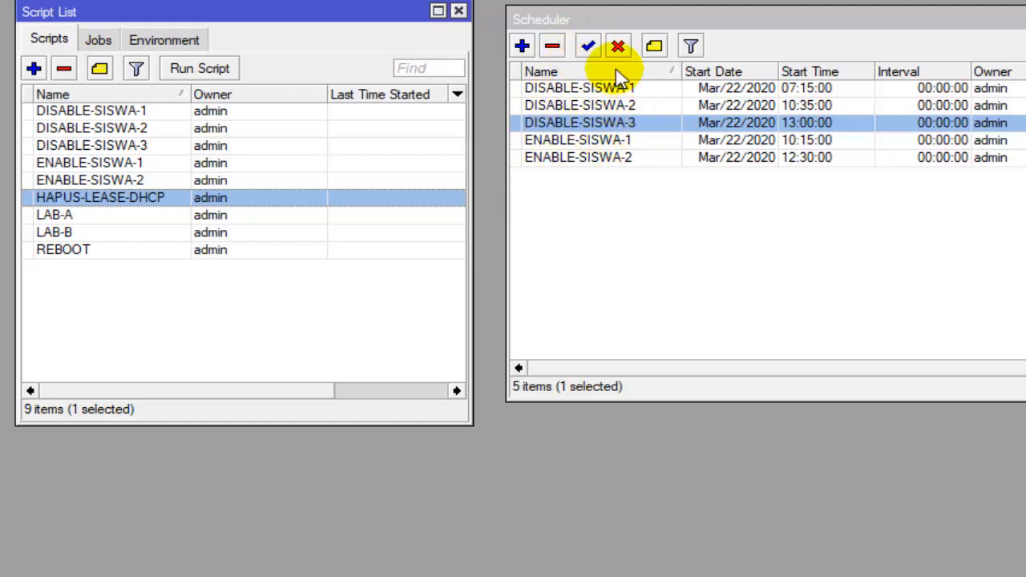
left_click(521, 46)
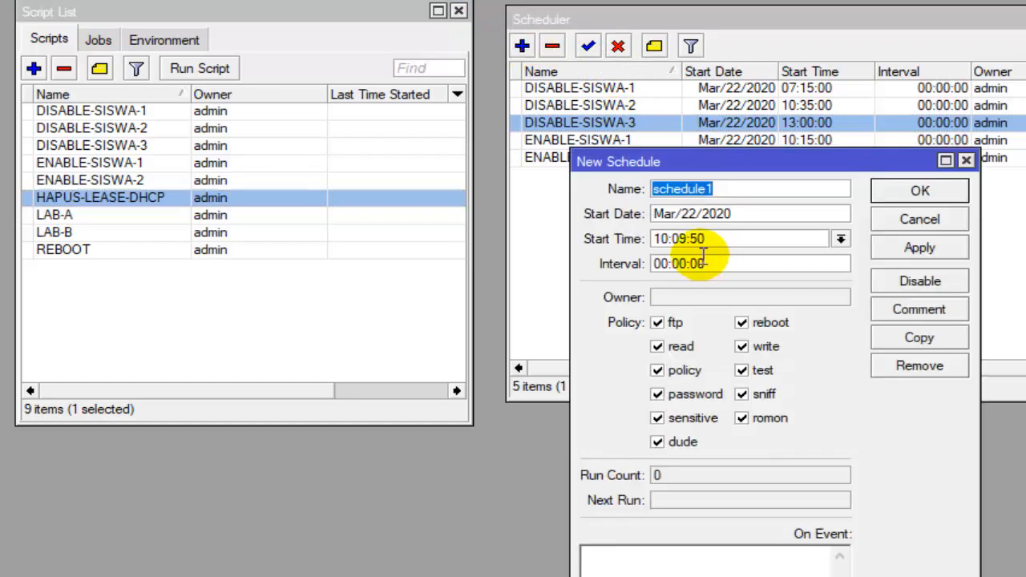
type("HAPUS-LEASE-DHCP")
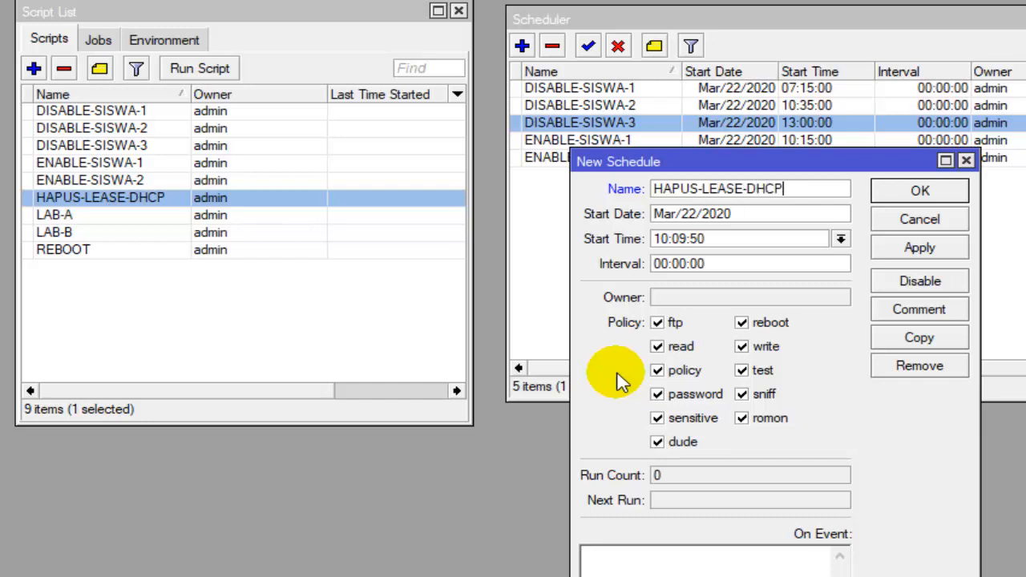
left_click(666, 238)
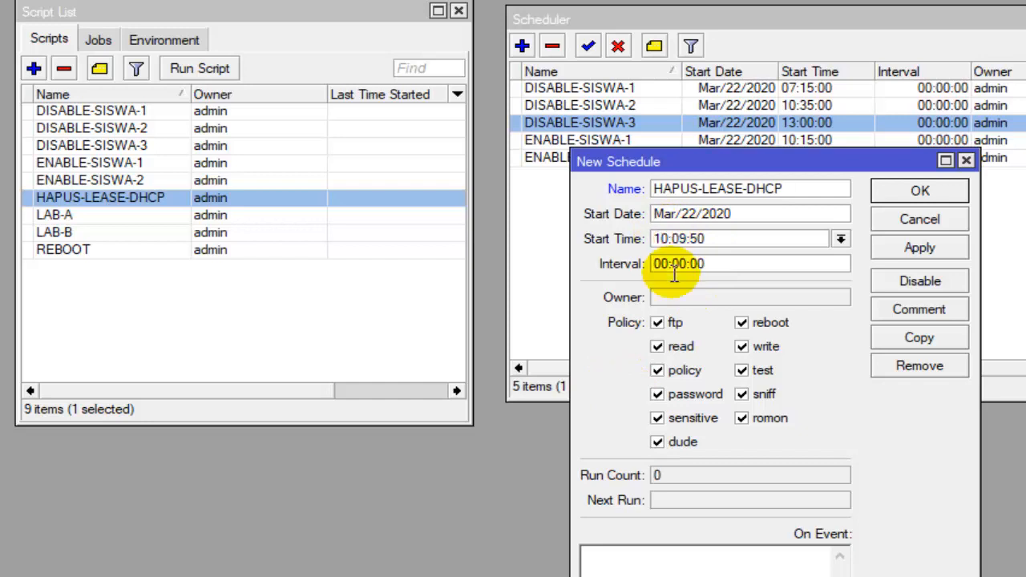
key("BackSpace")
type("8")
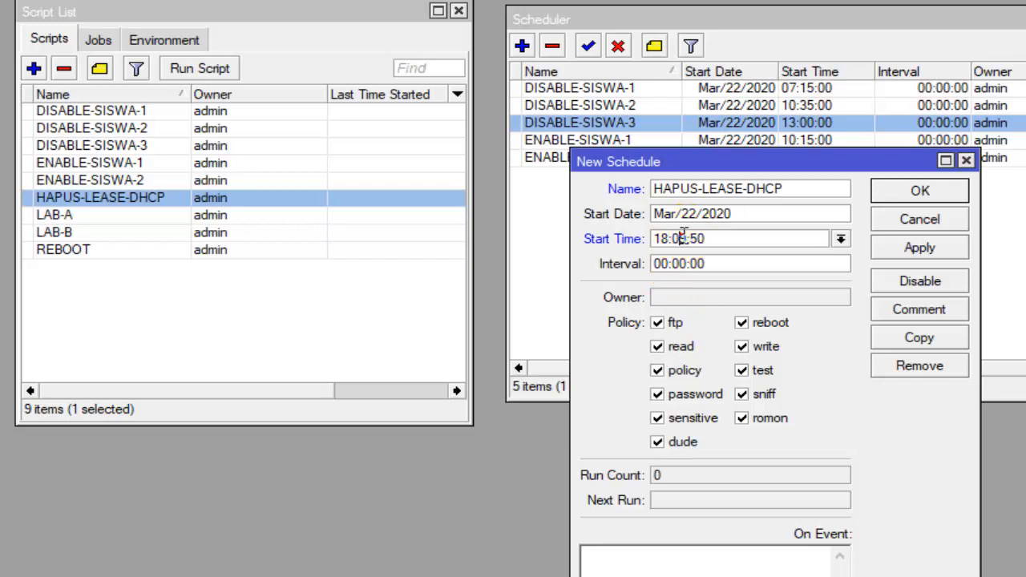
left_click(679, 238)
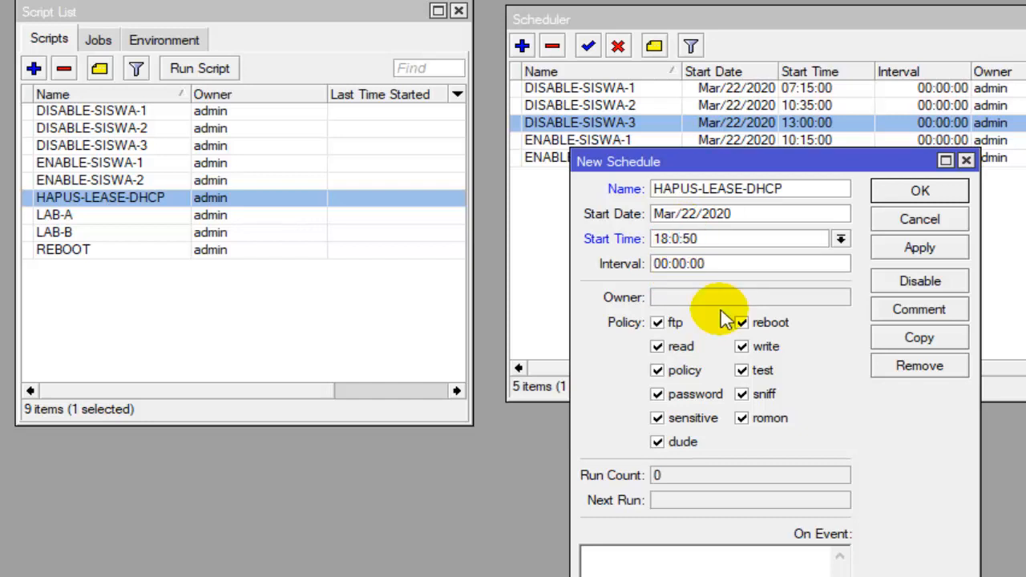
left_click(706, 238)
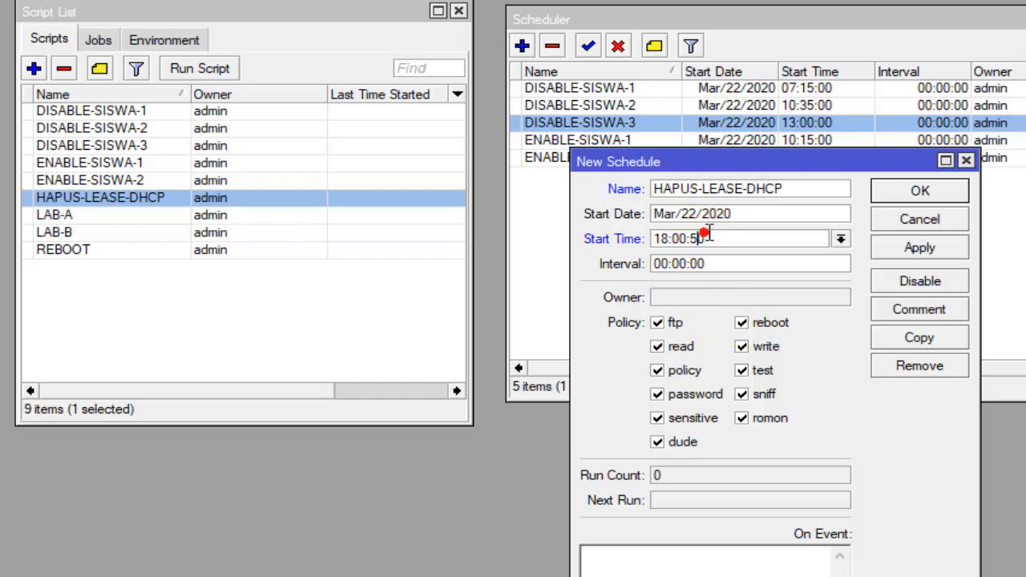
key("BackSpace")
key("BackSpace")
type("00")
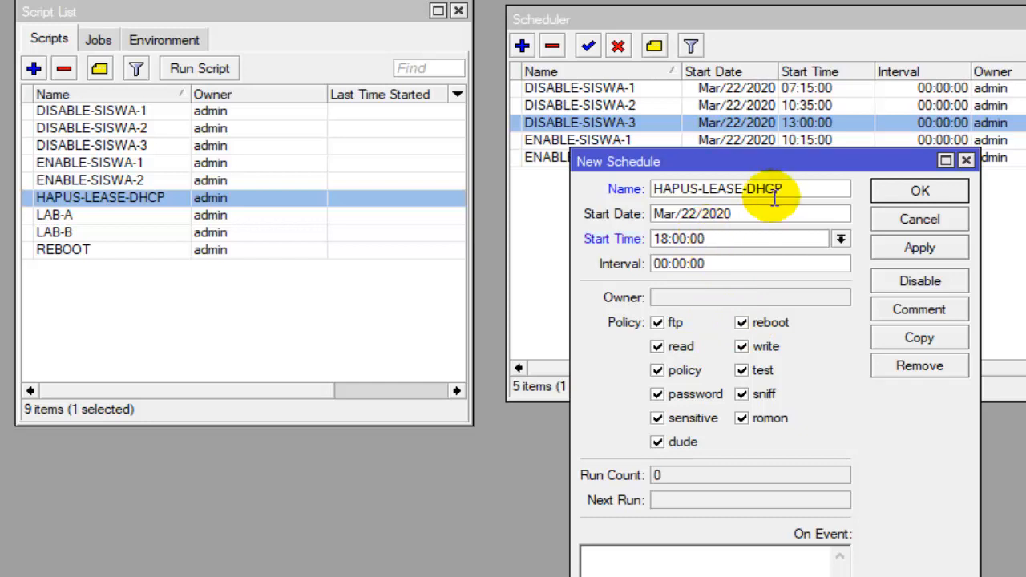
- Copy the name HAPUS-LEASE-DHCP into the schedule's On Event script and save the schedule
left_click_drag(787, 188, 654, 188)
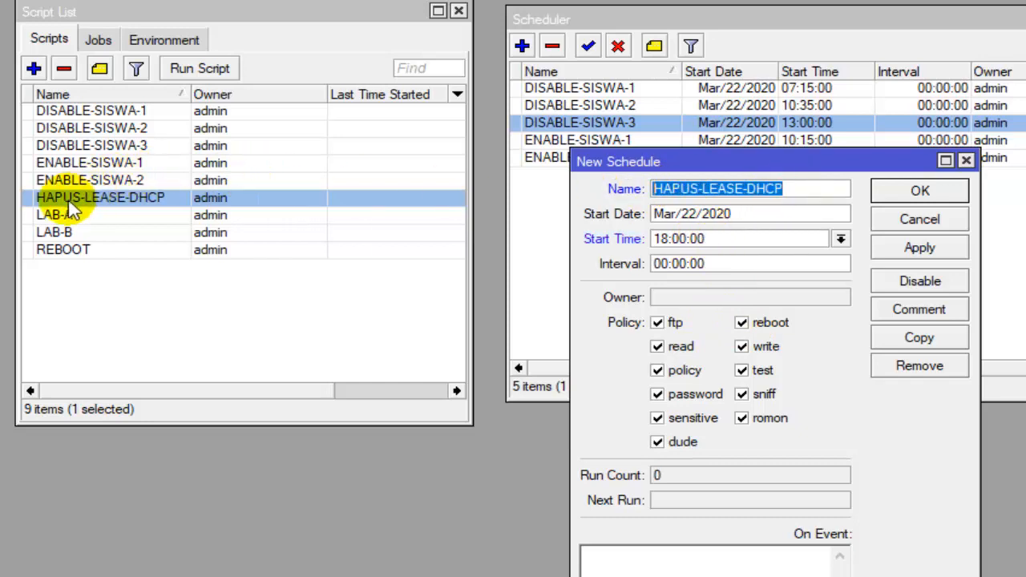
right_click(663, 184)
left_click(690, 225)
left_click(606, 565)
right_click(607, 565)
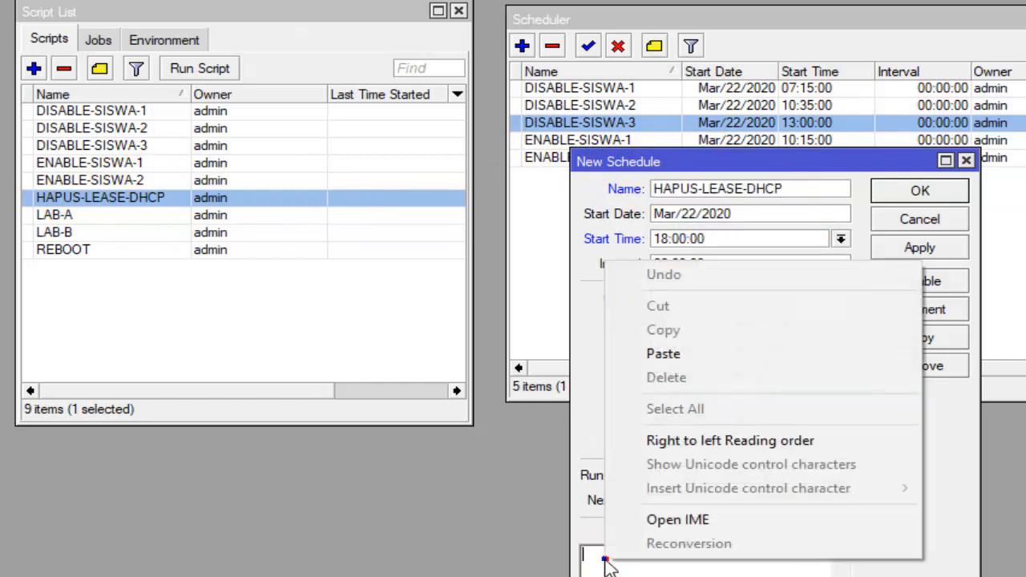
left_click(699, 357)
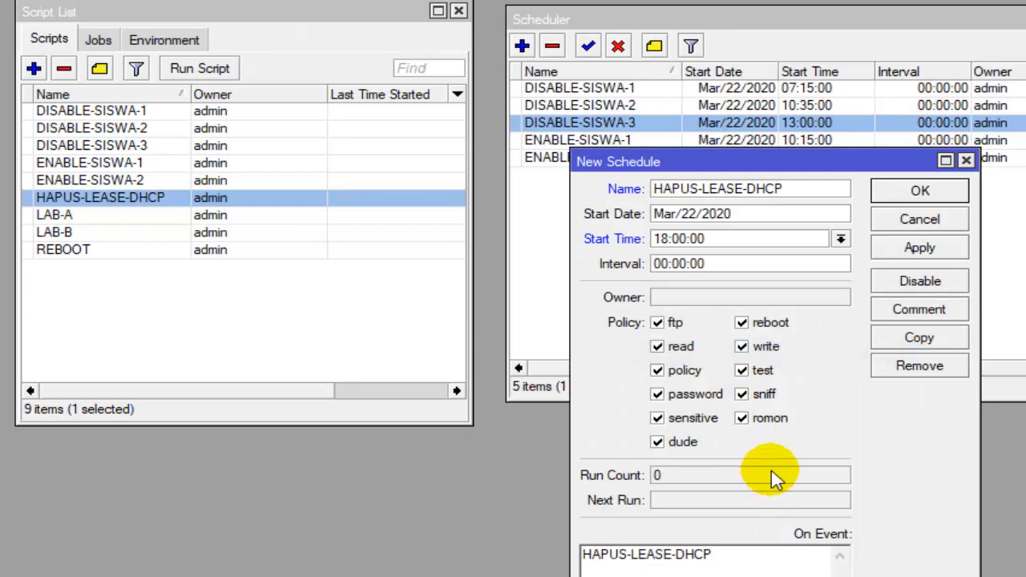
left_click(959, 202)
left_click(633, 176)
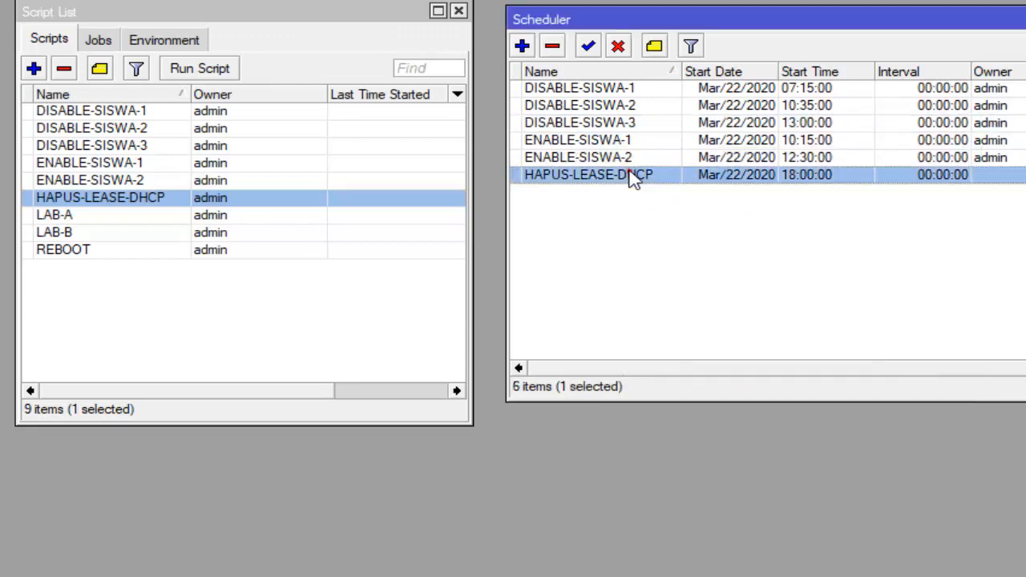
left_click(633, 178)
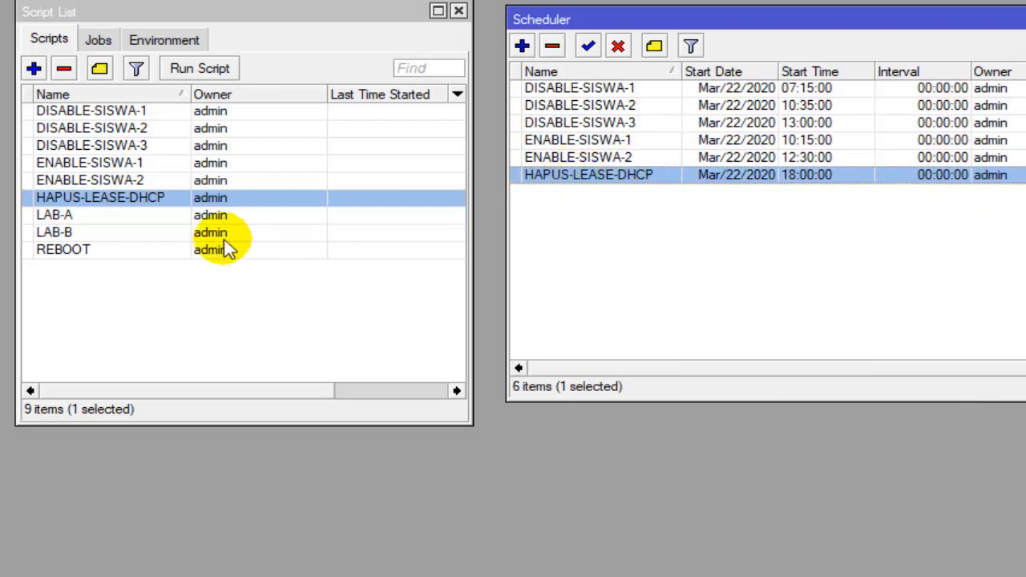
- Add a new schedule for the reboot script and name it REBOOT
left_click(152, 254)
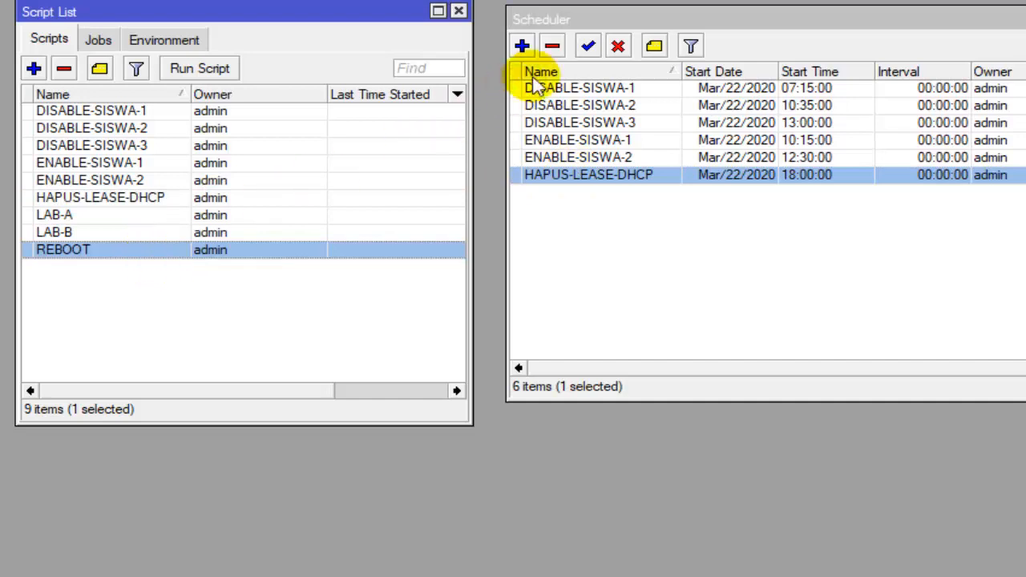
left_click(522, 47)
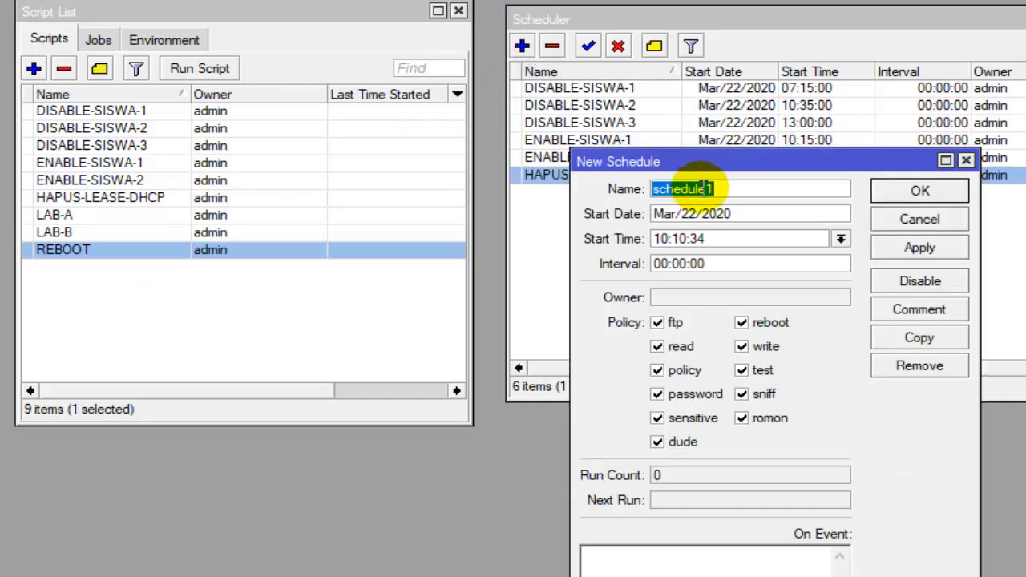
type("REB")
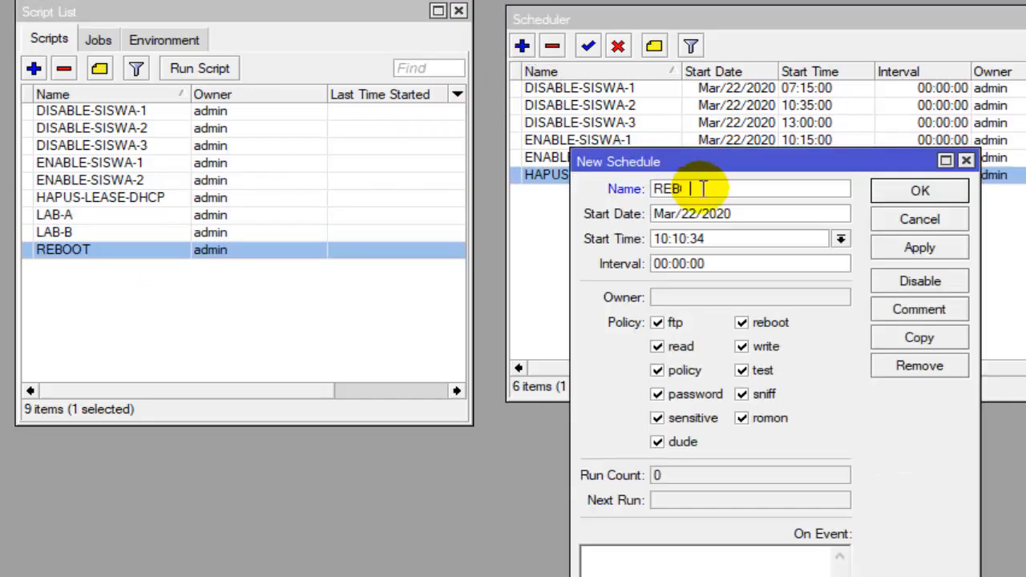
type("OOT")
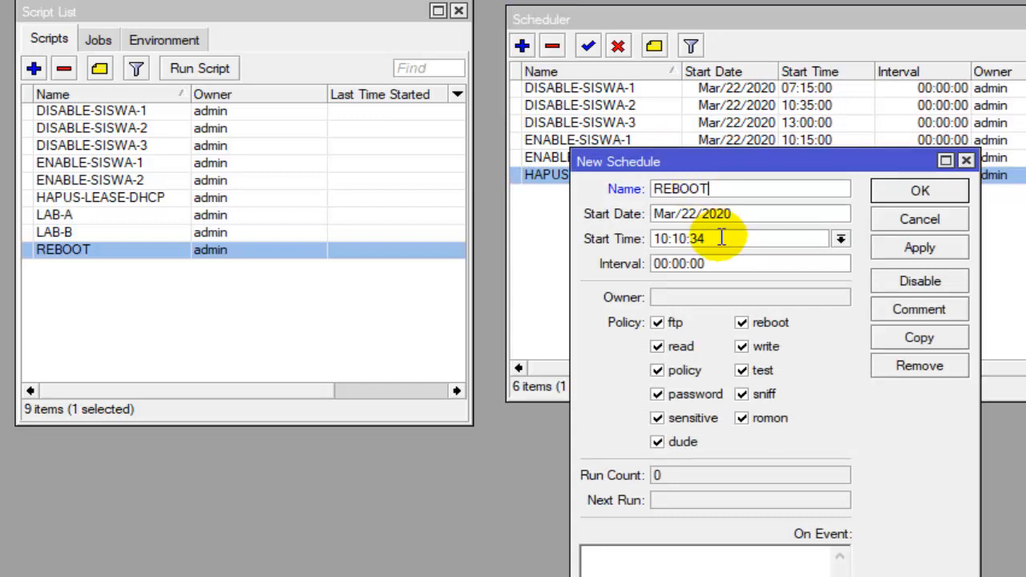
- Set the REBOOT schedule's start time to 18:30:00
left_click(665, 238)
key("BackSpace")
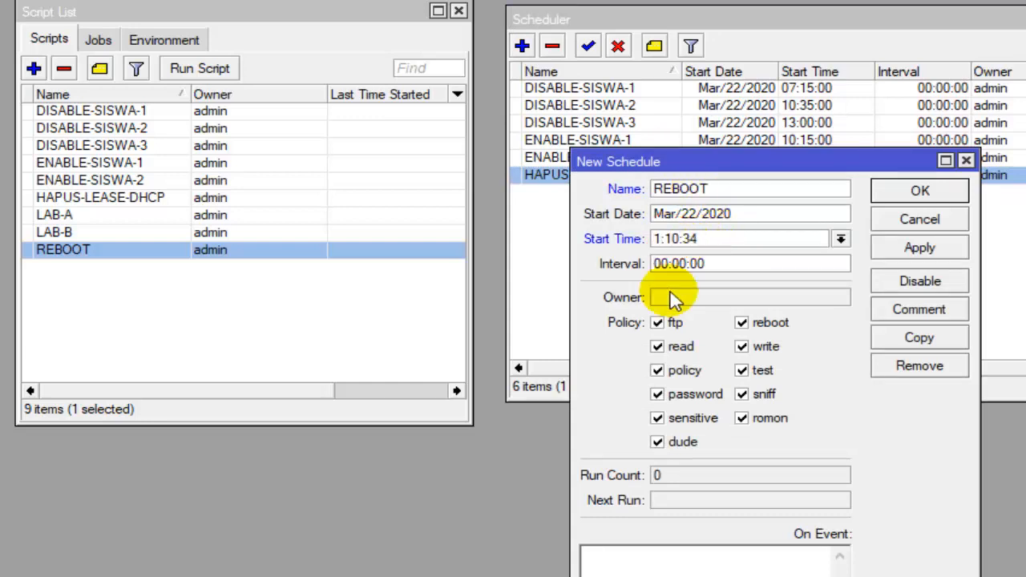
key("BackSpace")
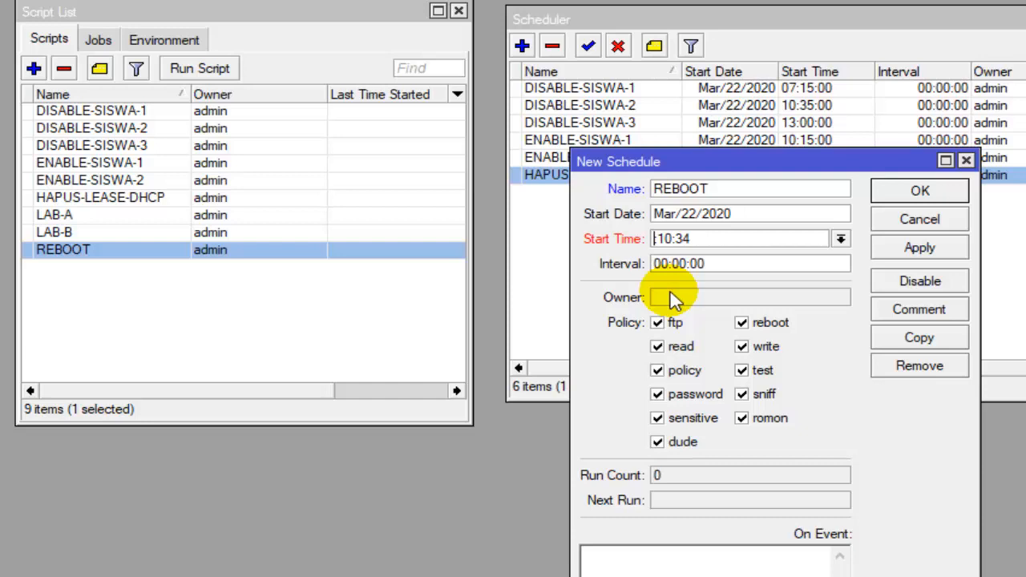
type("12:")
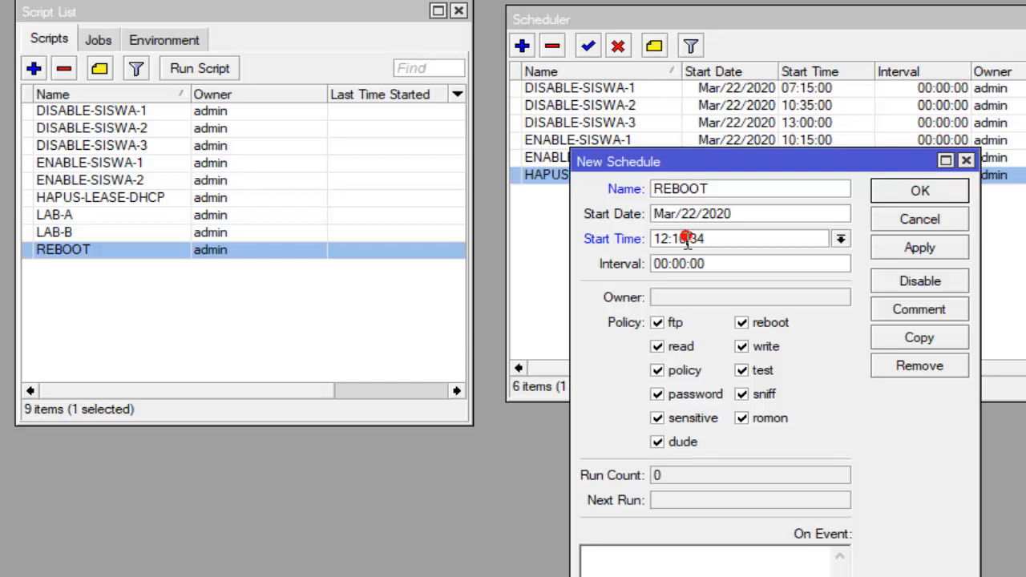
left_click(687, 240)
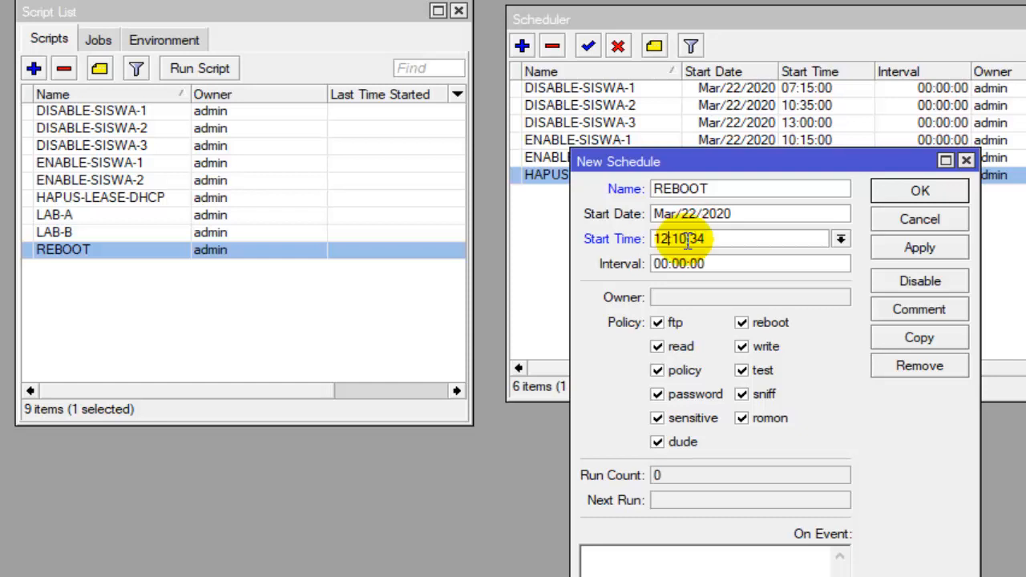
key("BackSpace")
key("BackSpace")
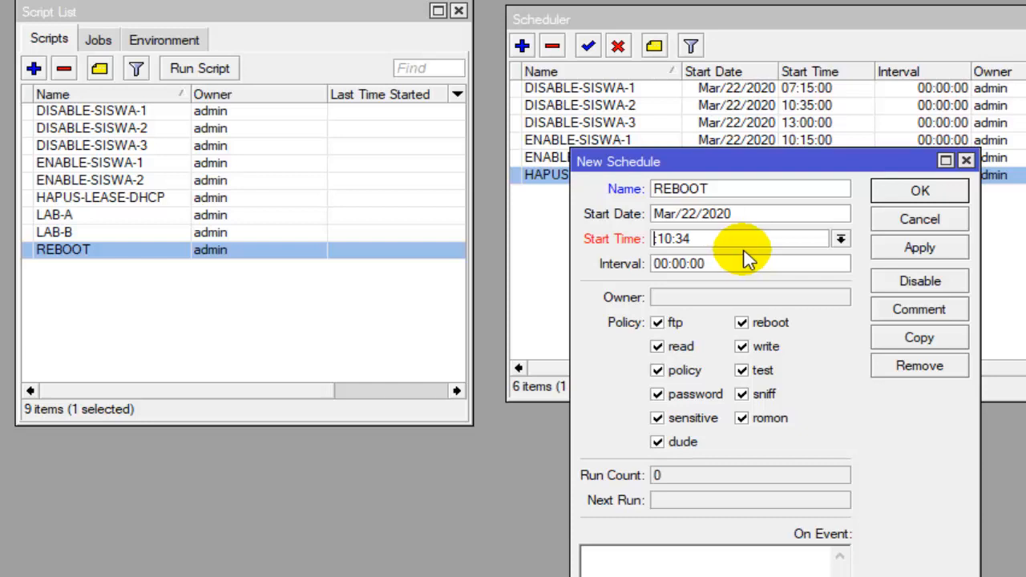
type("1:")
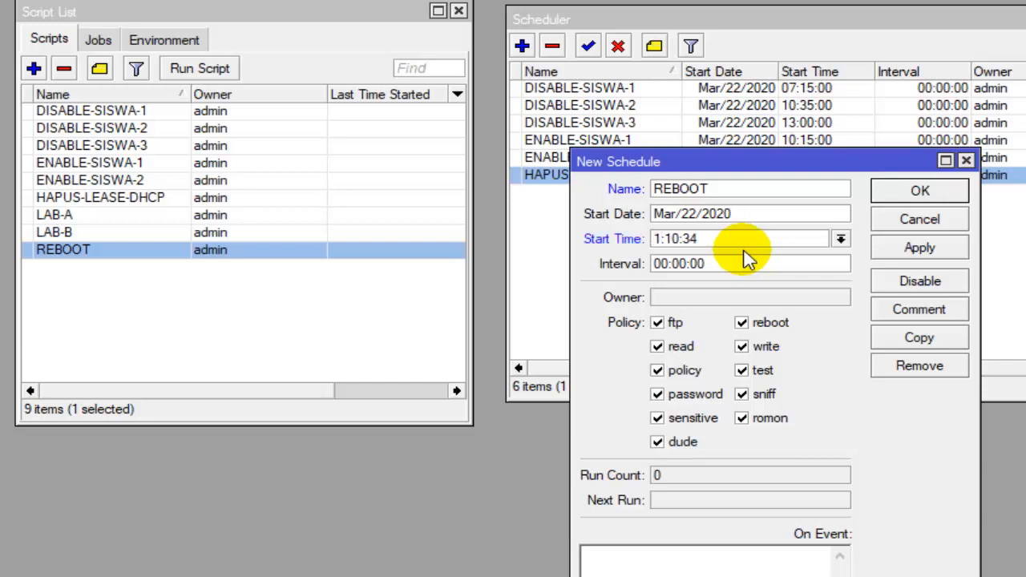
type("8")
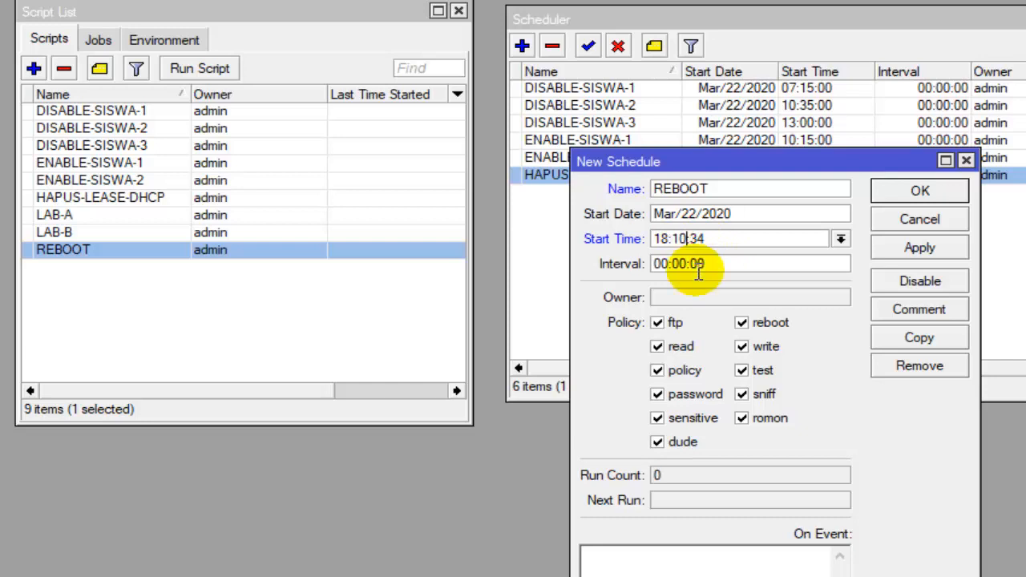
key("BackSpace")
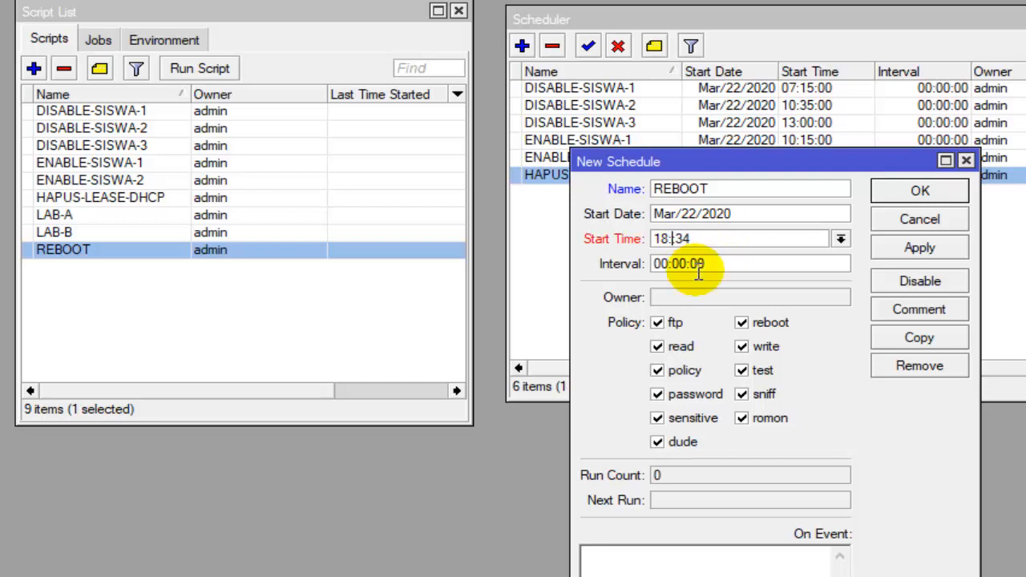
type("3")
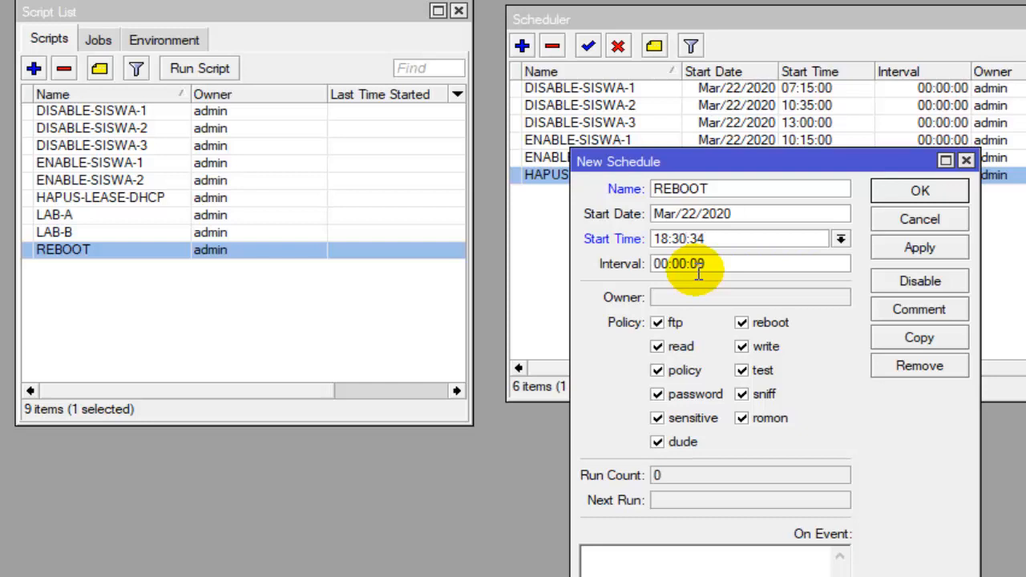
key("BackSpace")
type("00")
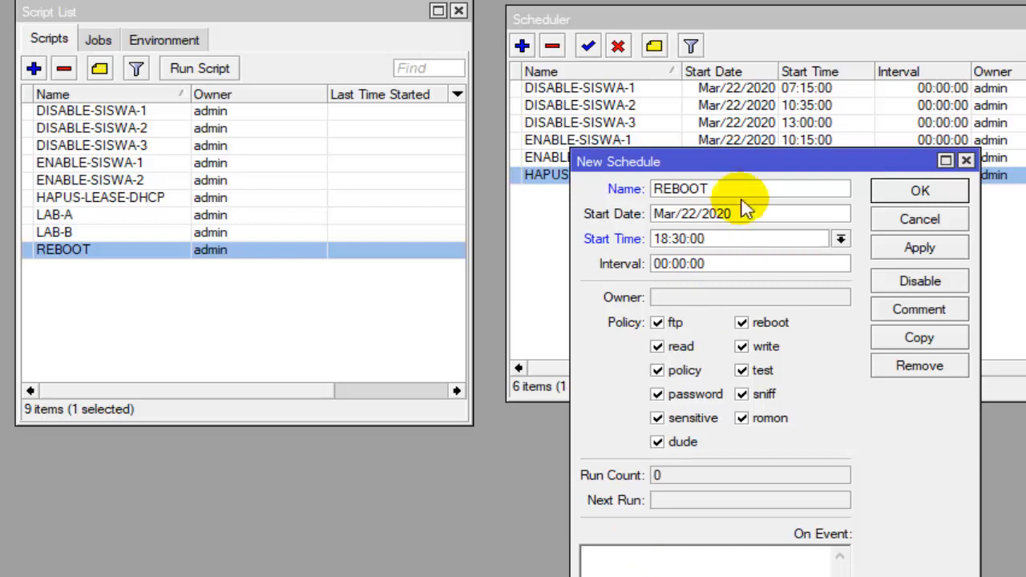
- Copy the name REBOOT into the schedule's On Event script and save the schedule
left_click_drag(726, 191, 667, 186)
right_click(678, 190)
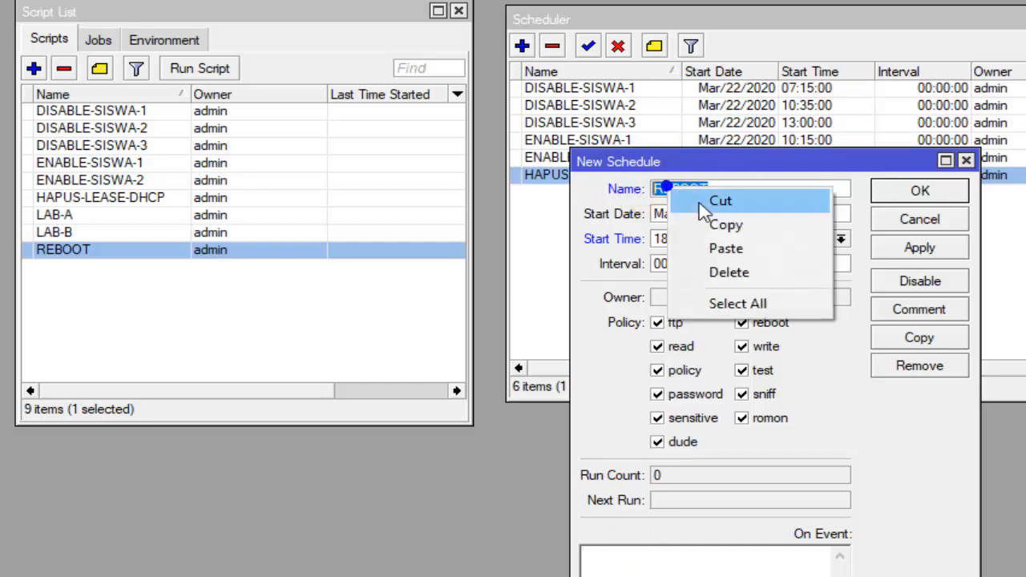
left_click(726, 227)
left_click(658, 568)
right_click(658, 568)
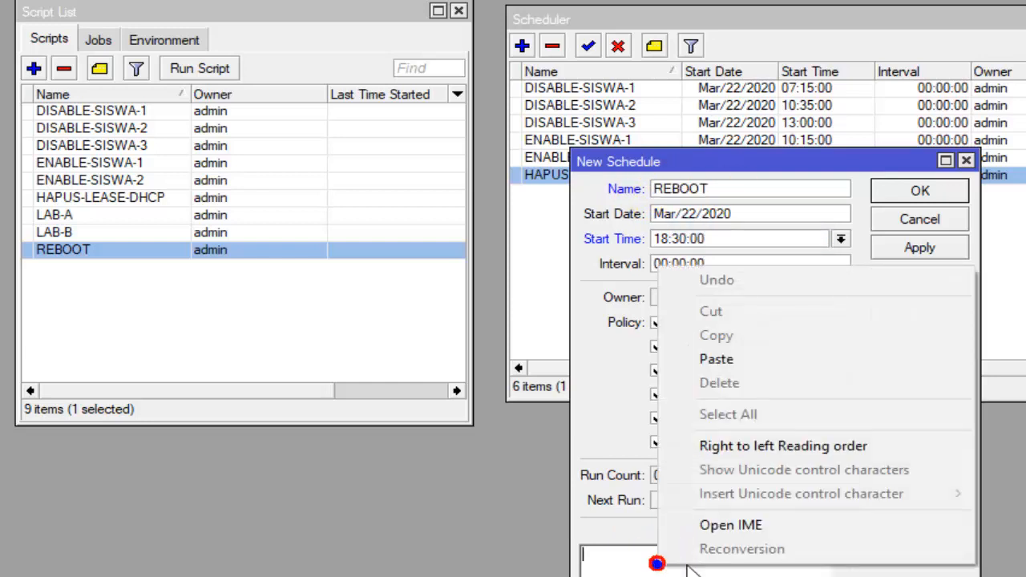
left_click(703, 384)
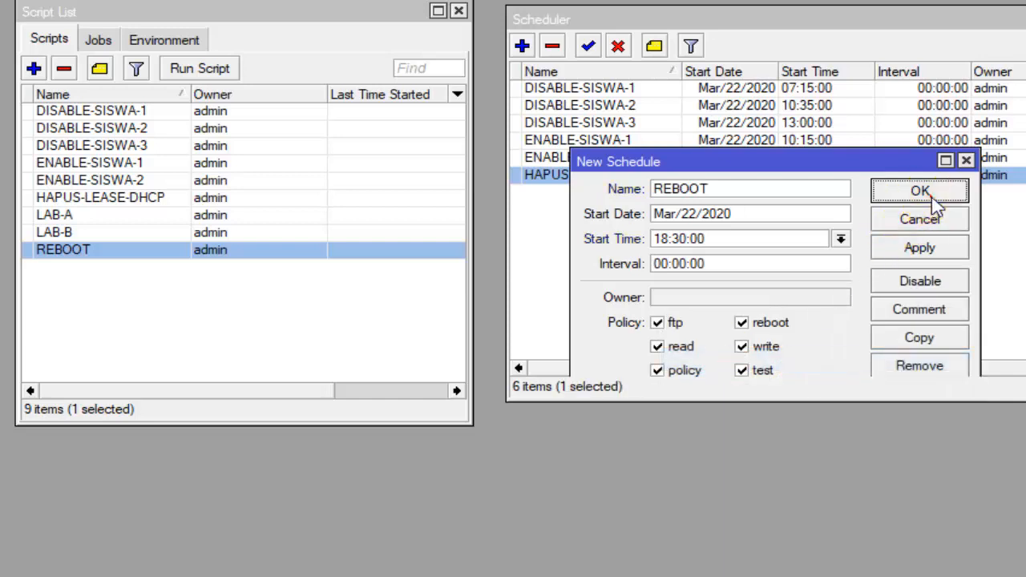
left_click(922, 191)
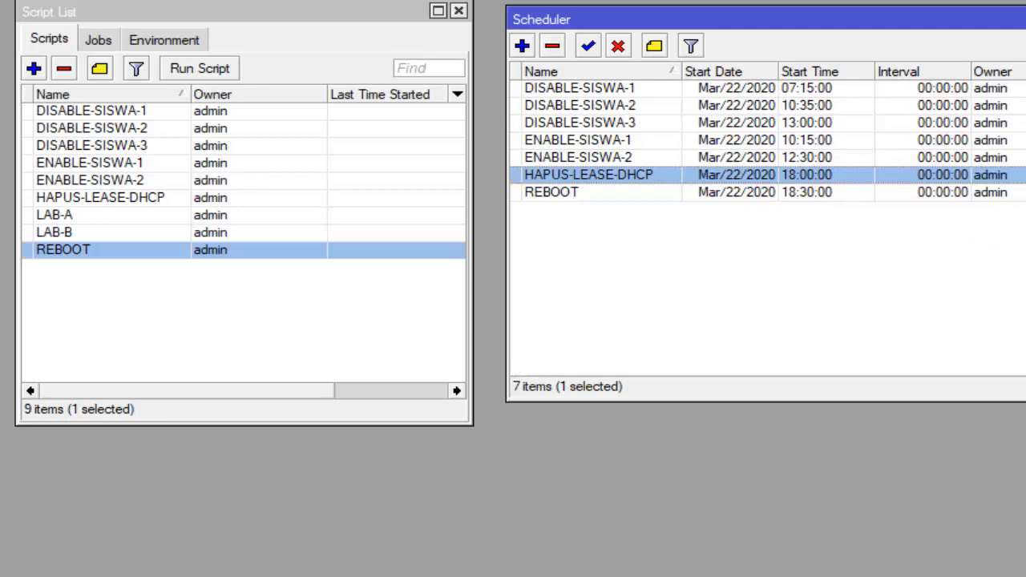
left_click(1012, 90)
left_click(1008, 105)
left_click(1001, 123)
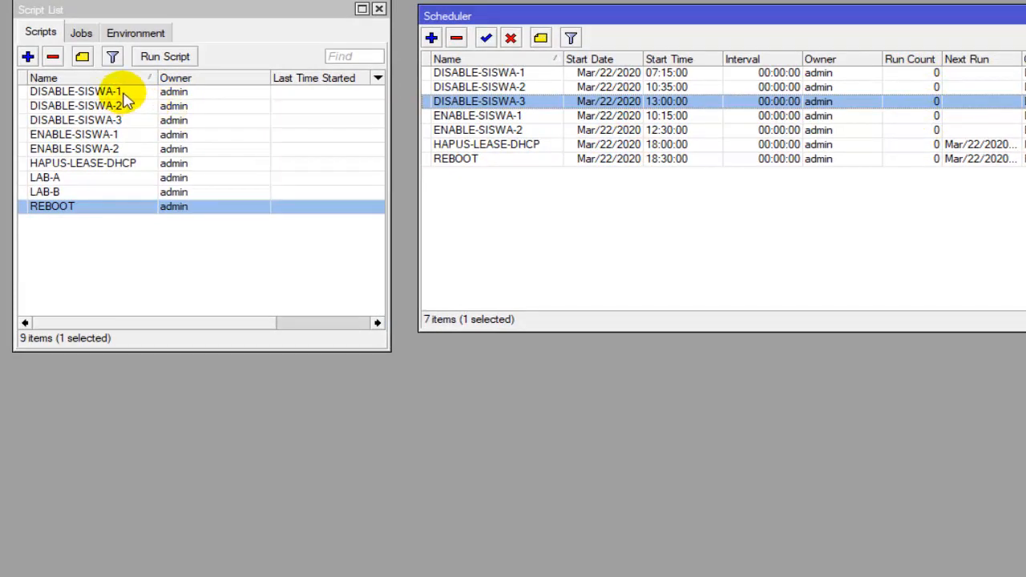
- Run the DISABLE-SISWA-1, DISABLE-SISWA-2 and DISABLE-SISWA-3 scripts one after another from the Script List
left_click(70, 14)
left_click(94, 96)
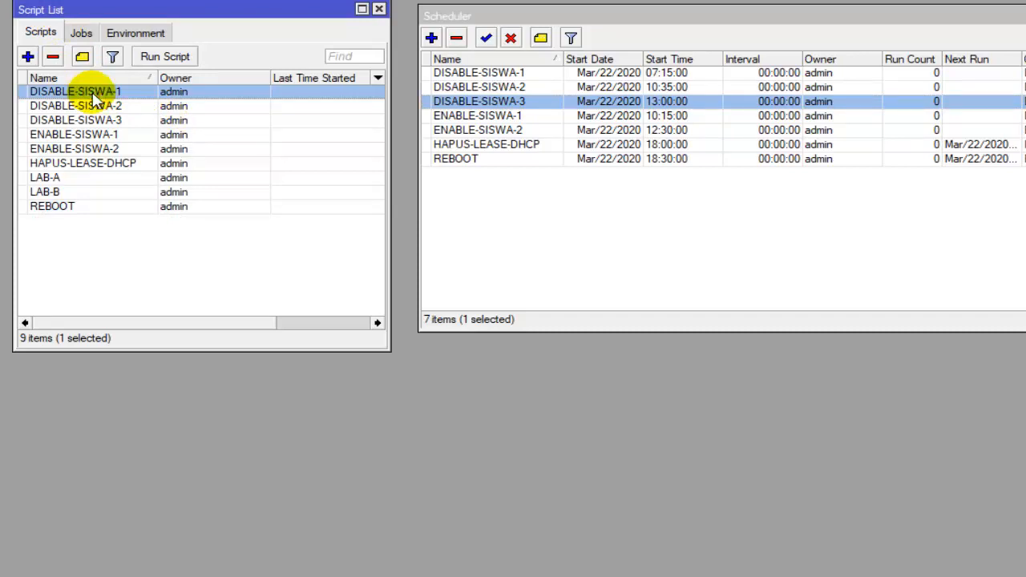
left_click(165, 60)
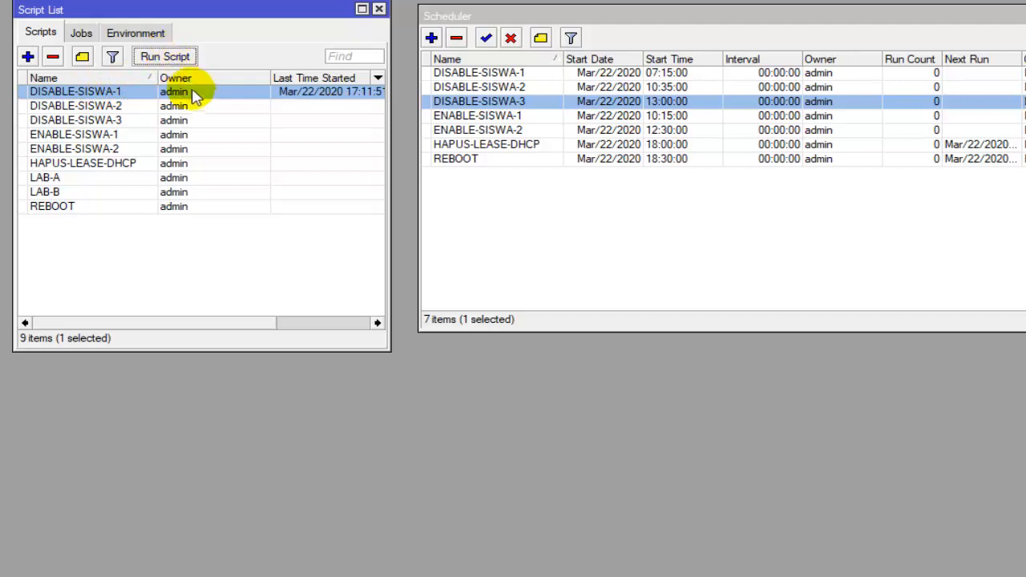
left_click(148, 107)
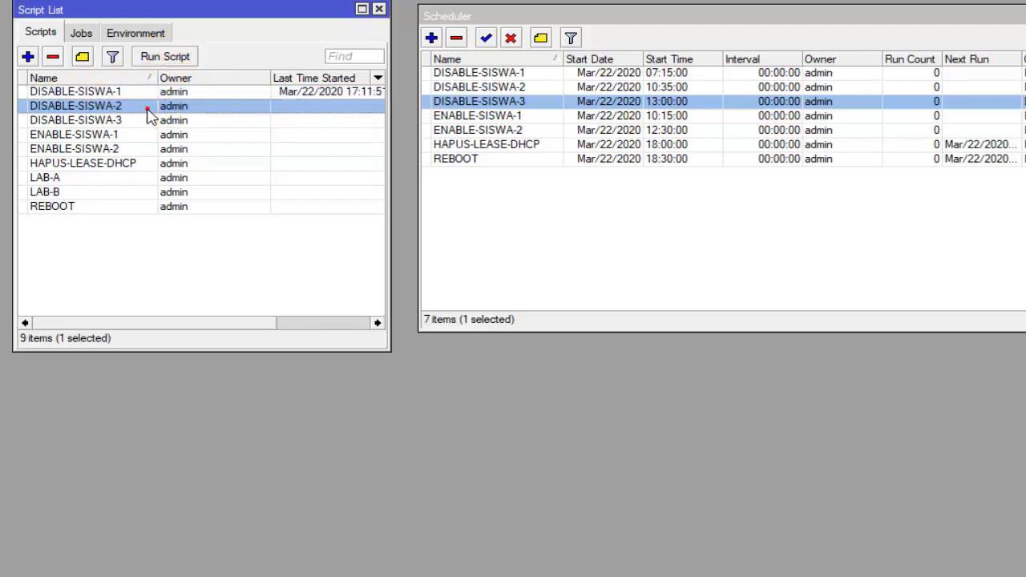
left_click(153, 56)
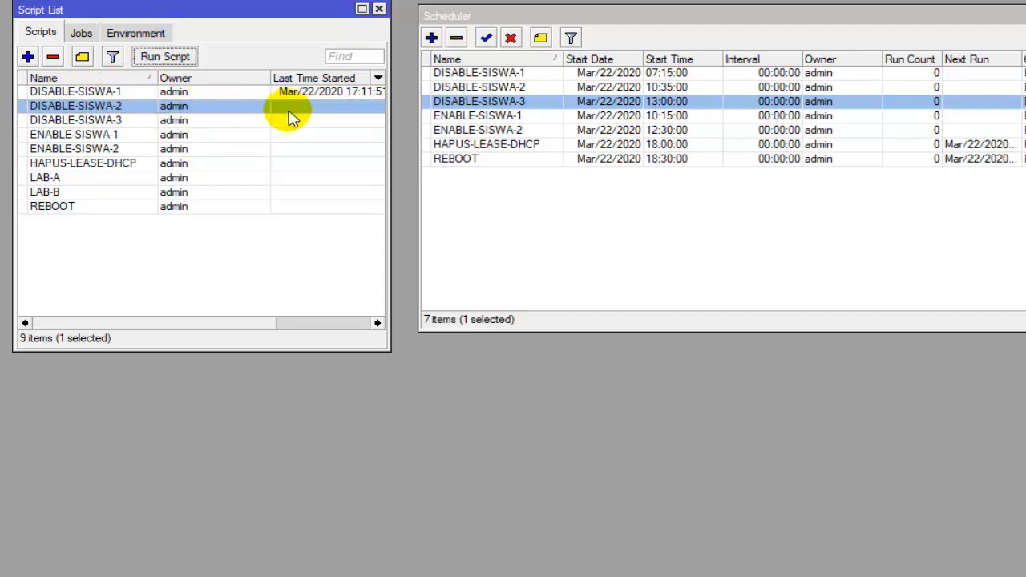
left_click(126, 120)
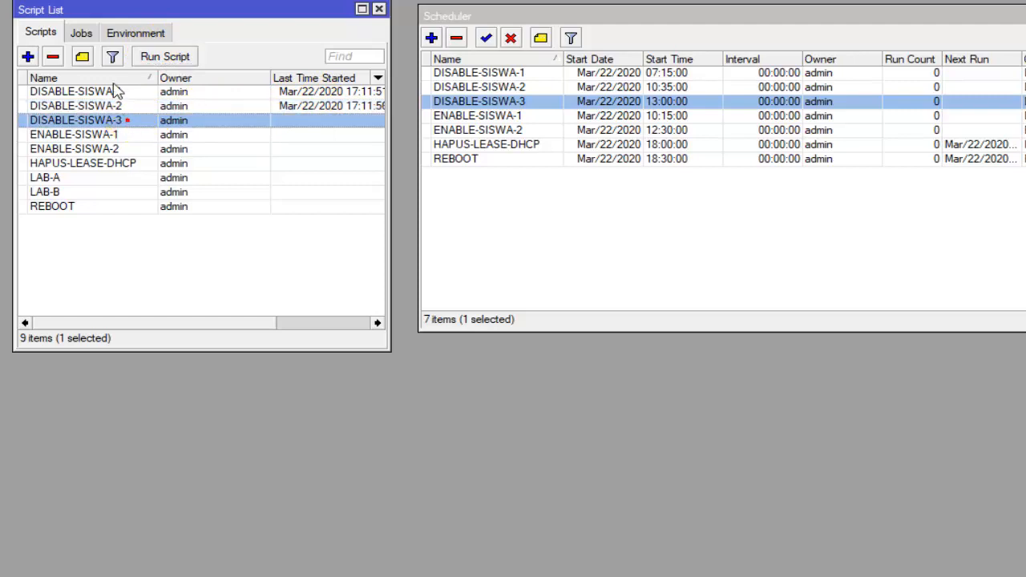
left_click(154, 56)
- Run the ENABLE-SISWA-1 and ENABLE-SISWA-2 scripts from the Script List
left_click(115, 136)
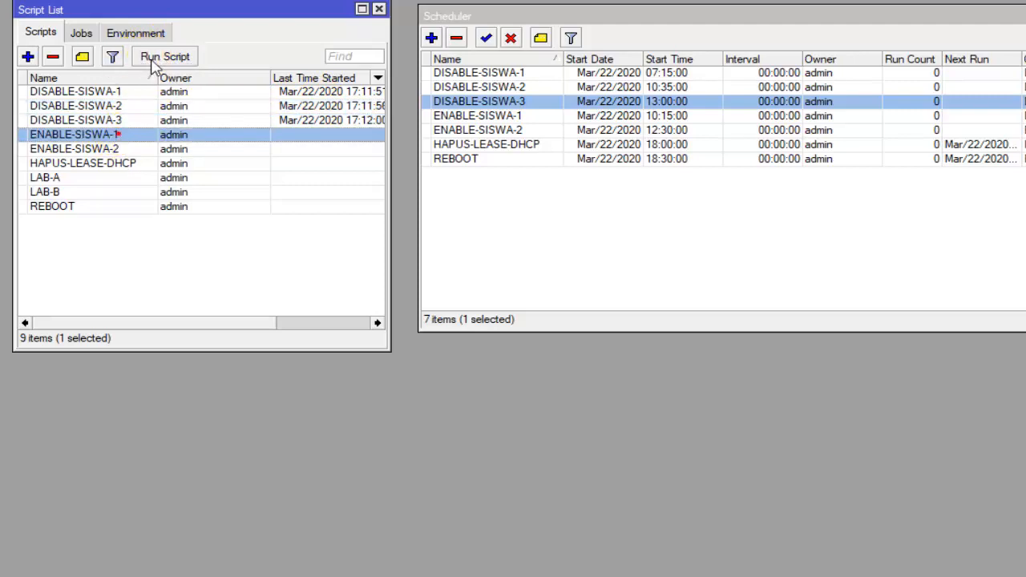
left_click(154, 56)
left_click(121, 150)
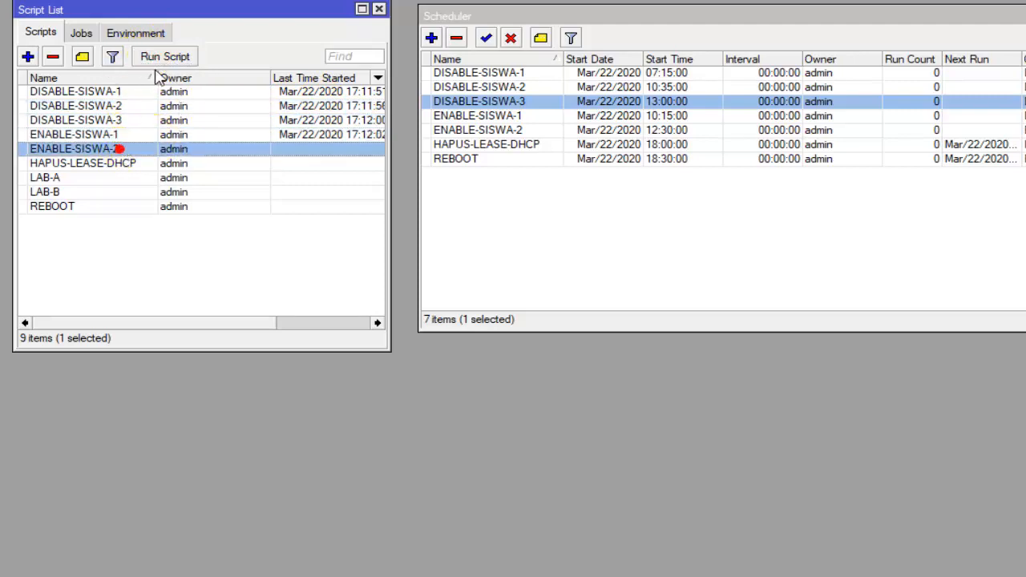
left_click(180, 59)
- Run the HAPUS-LEASE-DHCP script from the Script List
left_click(136, 163)
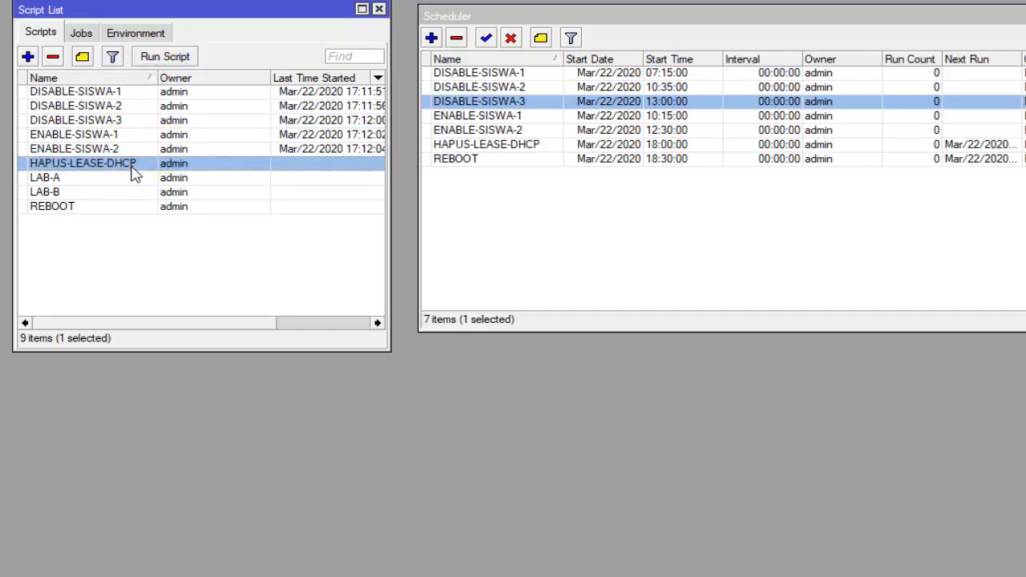
left_click(165, 58)
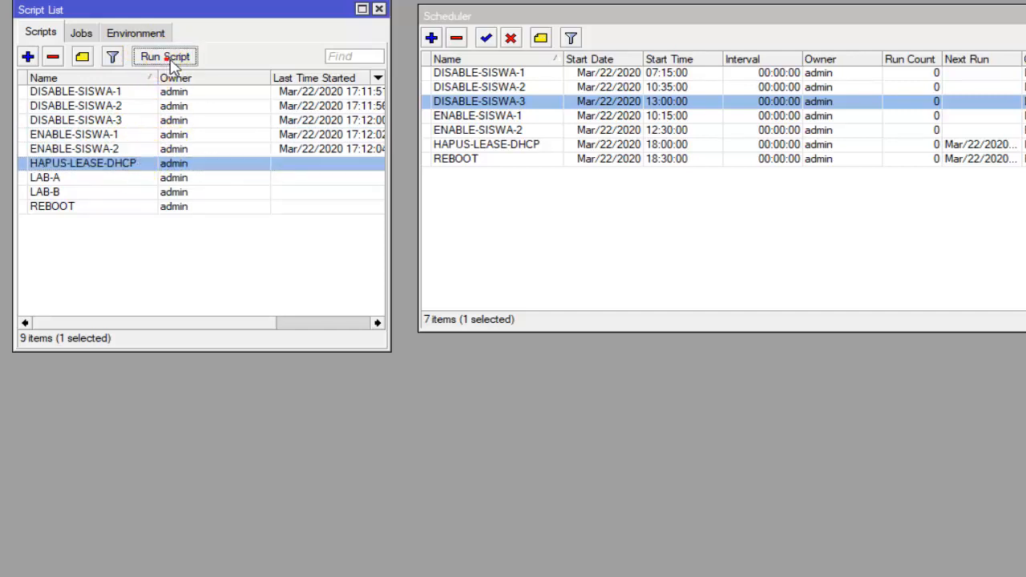
left_click(167, 61)
left_click(171, 193)
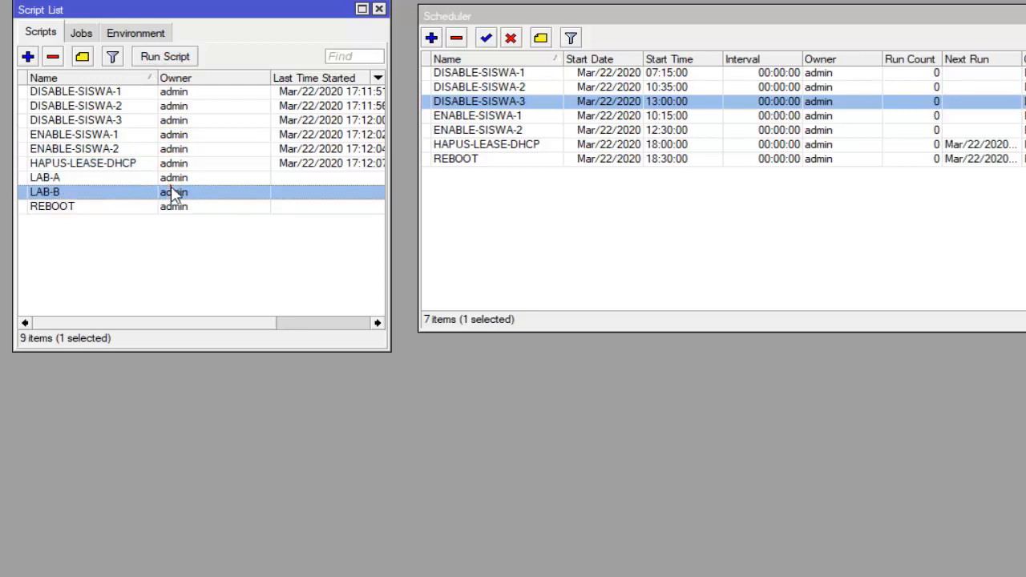
left_click(115, 183)
left_click(104, 196)
left_click(92, 210)
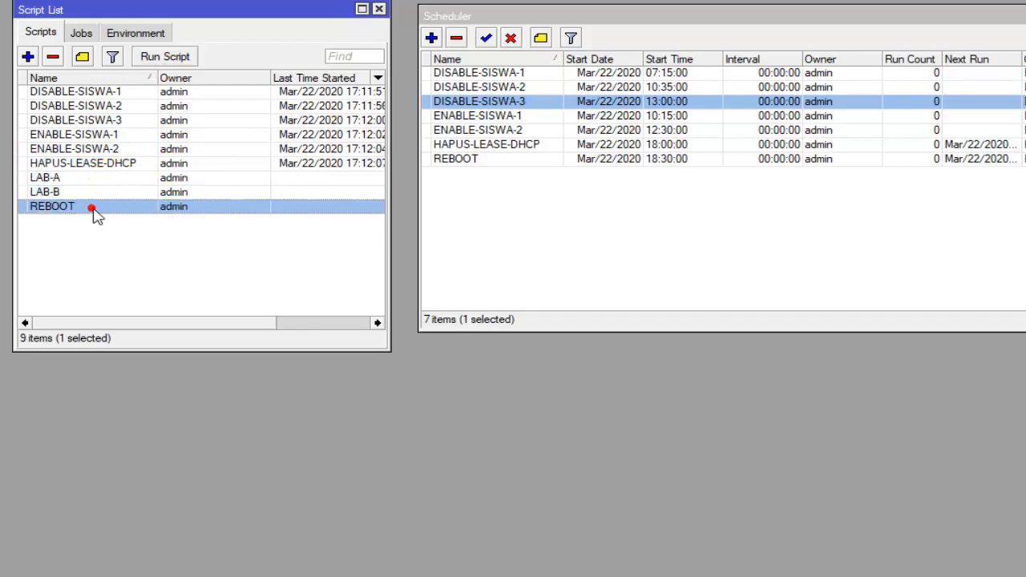
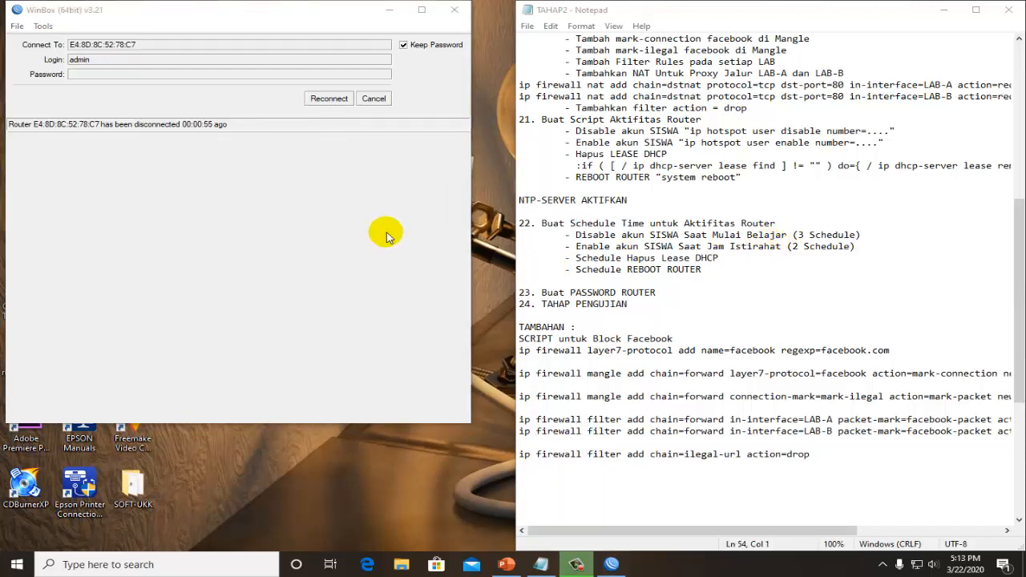
- Reconnect the disconnected WinBox session to the router and select the LAB-A script in the Script List
left_click(341, 190)
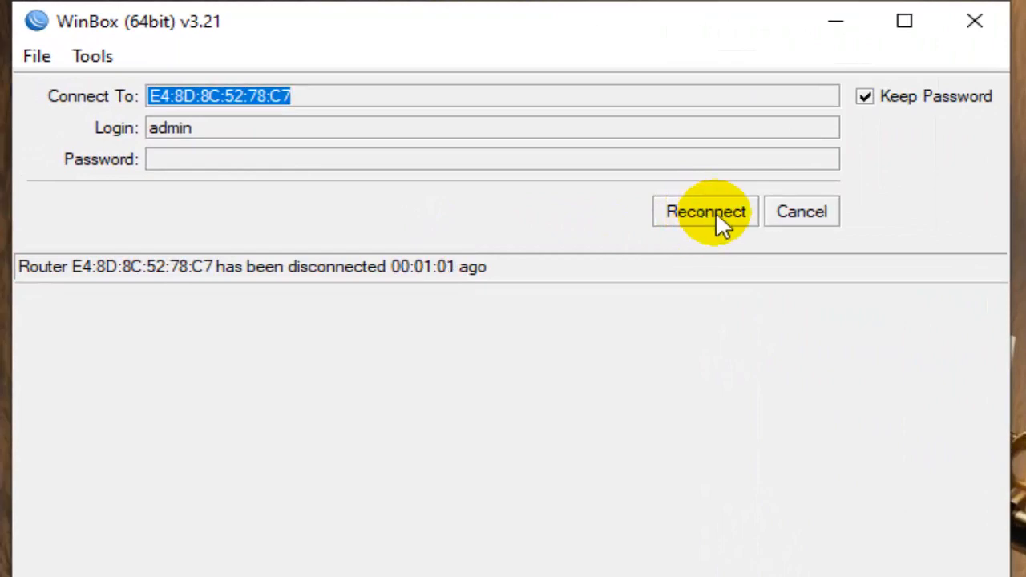
left_click(709, 217)
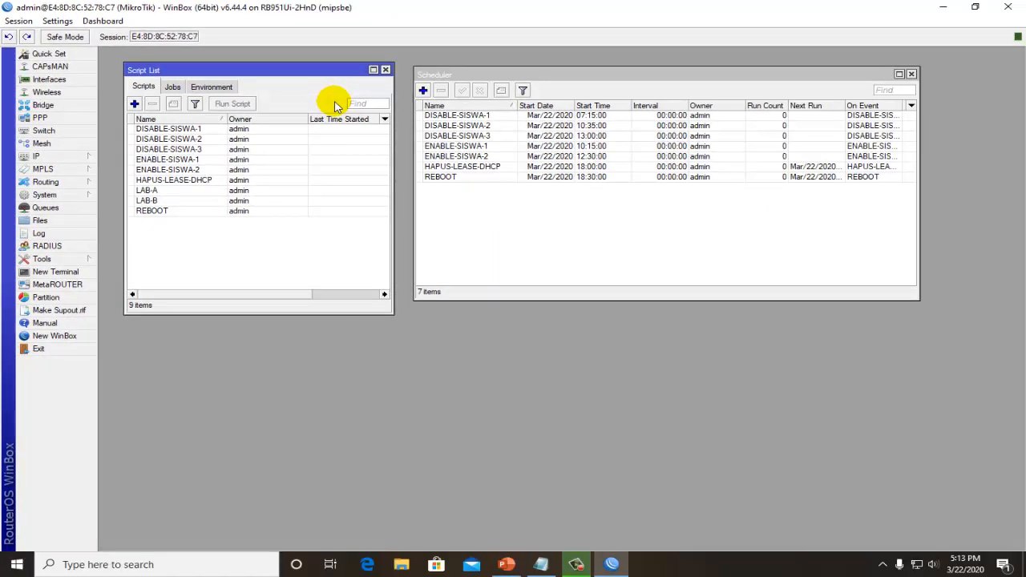
left_click_drag(333, 138, 329, 206)
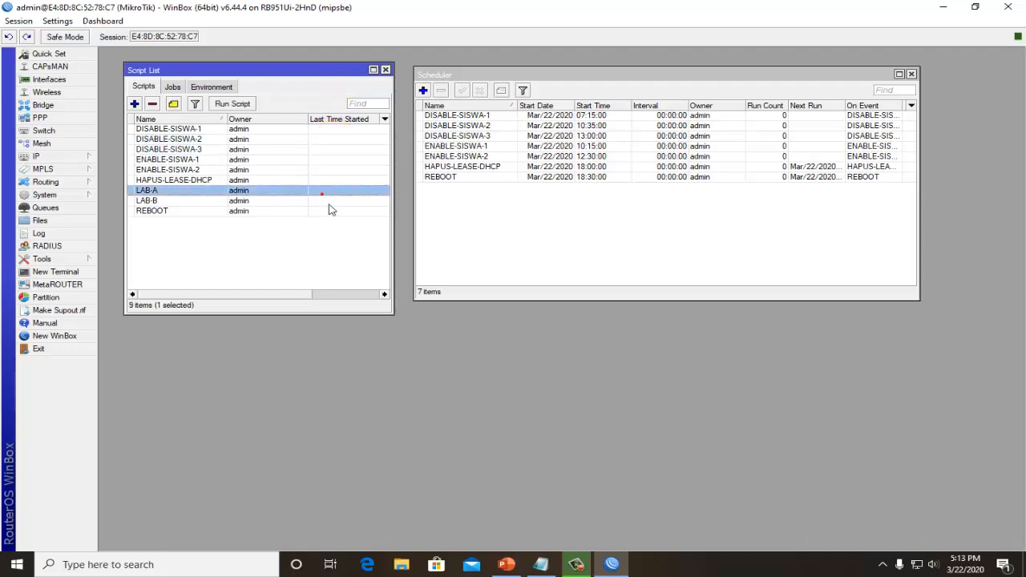
- Review items 22 and 23 of the TAHAP2 checklist in Notepad, highlighting "Buat PASSWORD ROUTER"
left_click(542, 565)
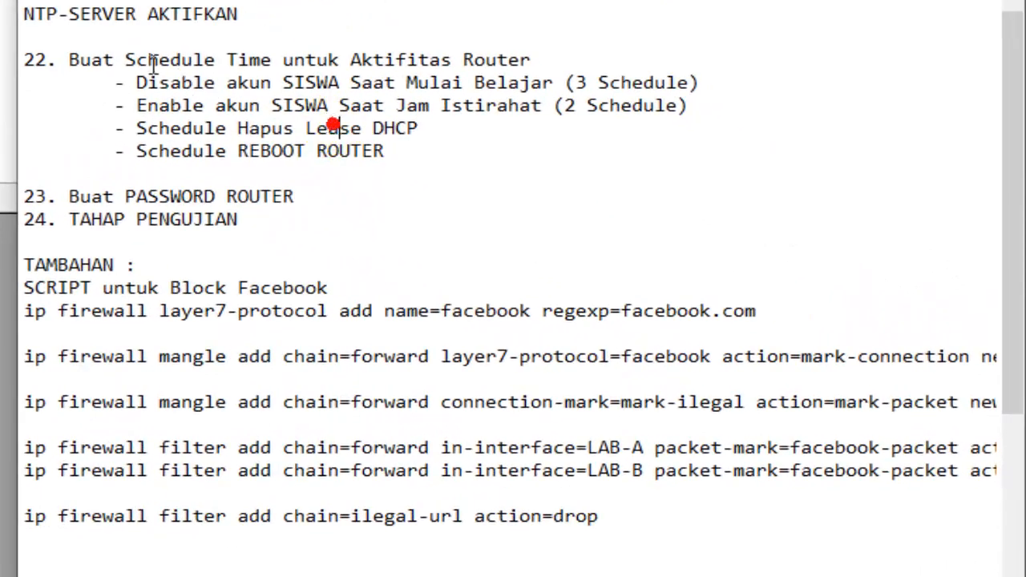
left_click_drag(72, 42, 264, 83)
left_click(313, 150)
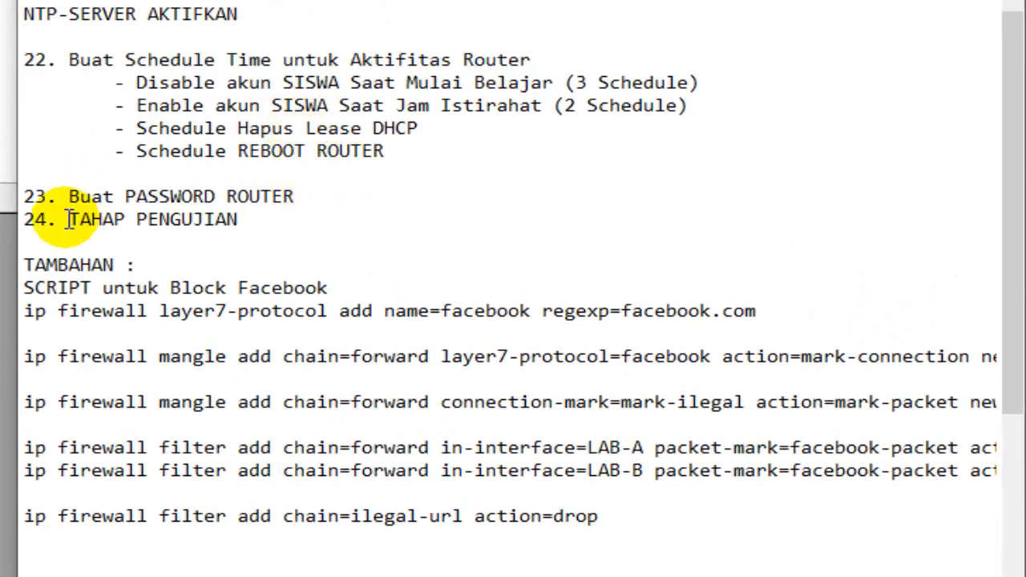
left_click_drag(69, 196, 297, 203)
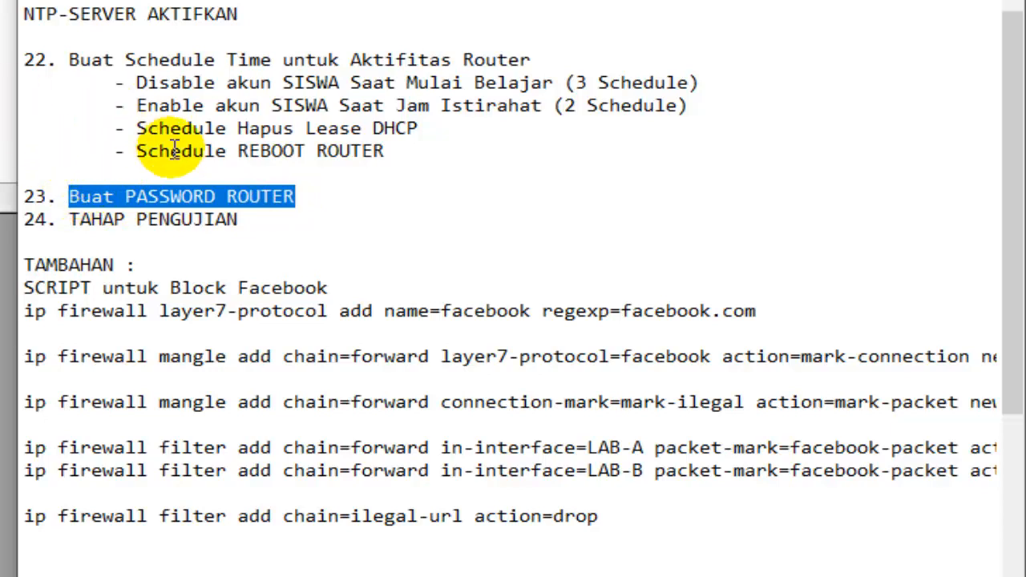
left_click(184, 190)
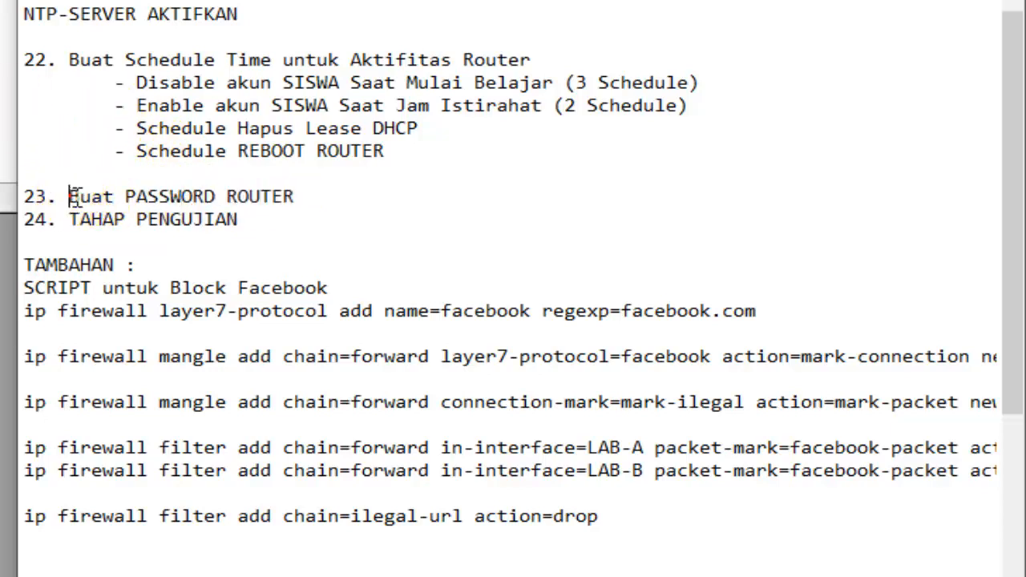
left_click_drag(69, 196, 310, 197)
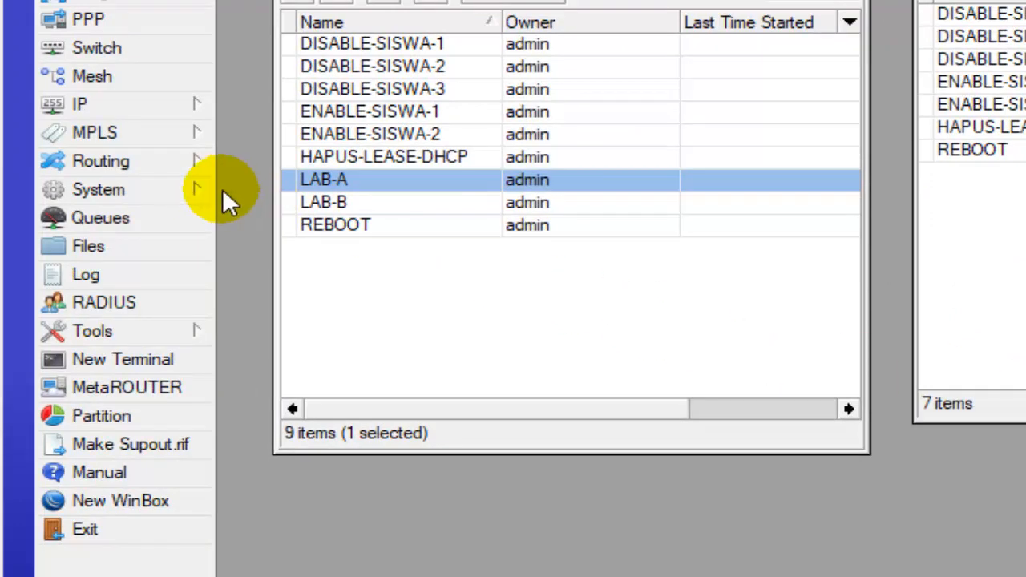
- Set a new router login password in WinBox, leaving the old password empty and confirming the new password
left_click(181, 197)
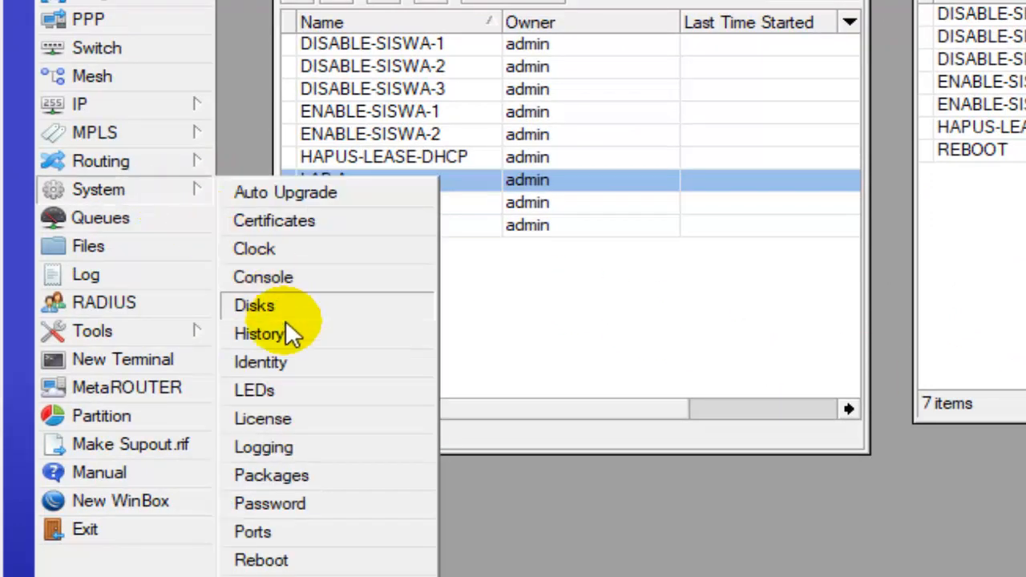
left_click(301, 501)
left_click(663, 218)
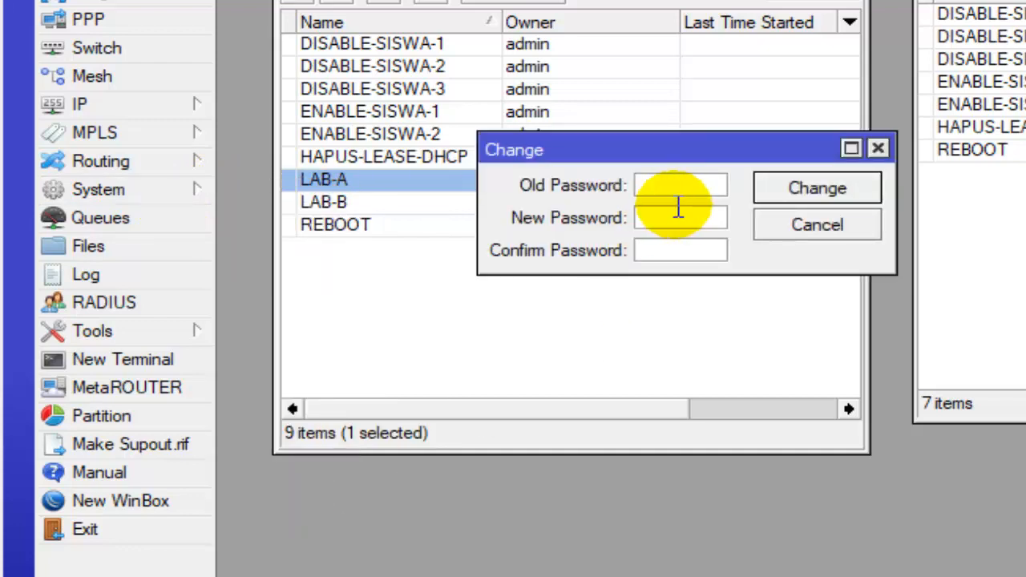
left_click(675, 218)
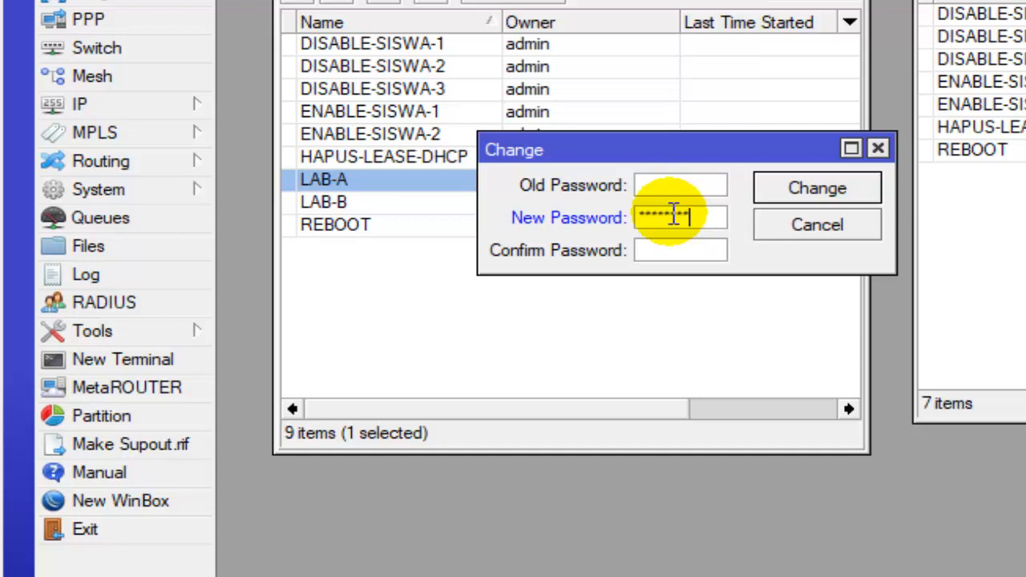
left_click(689, 251)
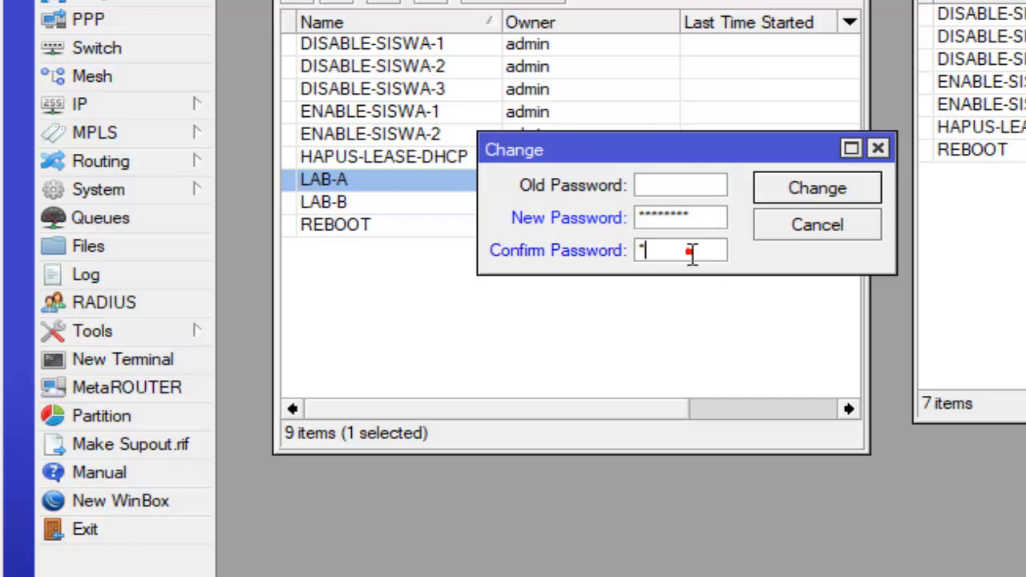
type("*")
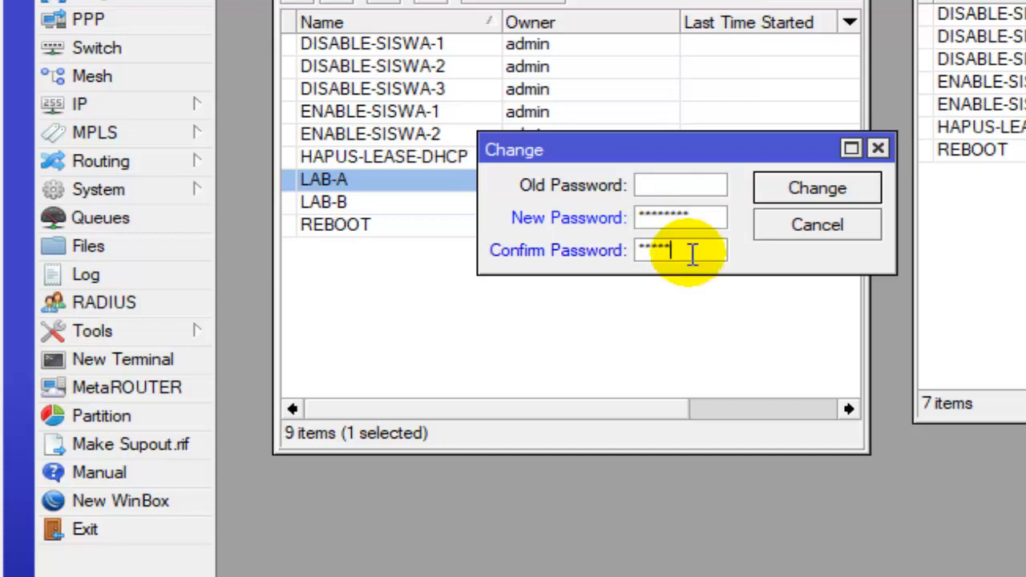
left_click(816, 189)
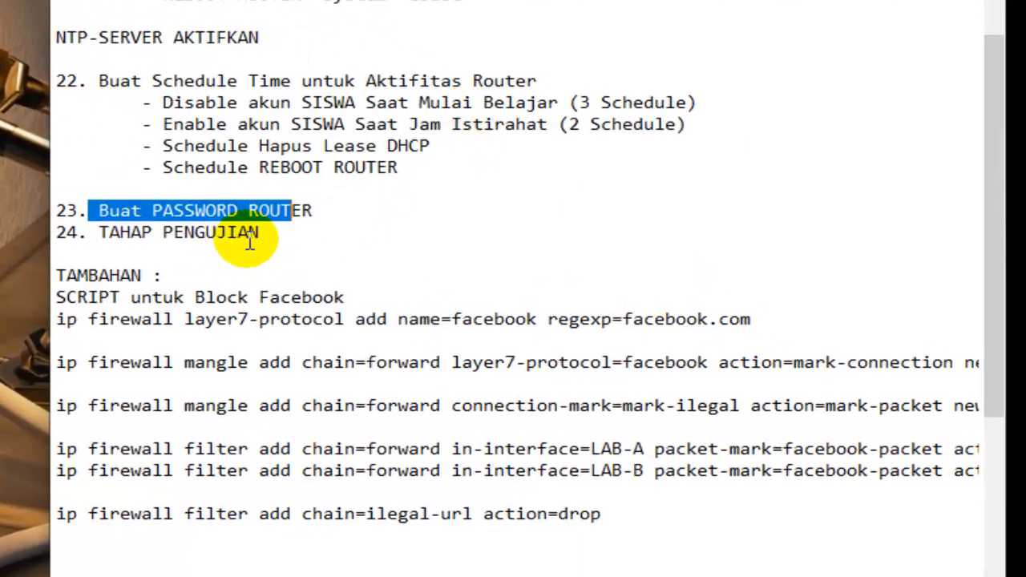
- Highlight checklist item 24, TAHAP PENGUJIAN, in Notepad and minimize the notes
left_click(261, 233)
left_click_drag(260, 232, 99, 232)
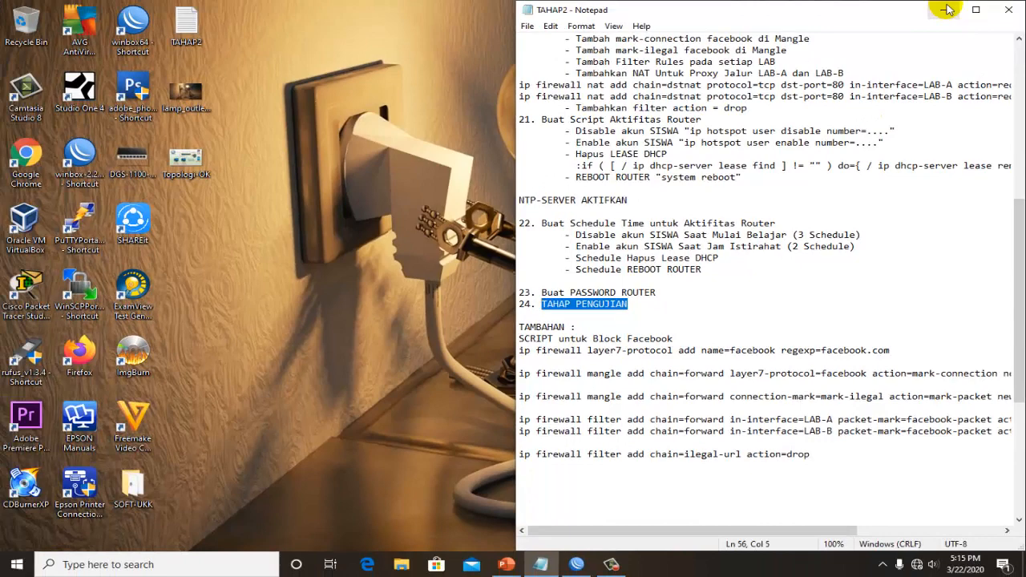
left_click(947, 9)
- Refresh the desktop, then view the Topologi-OK network diagram in PowerPoint and minimize it
right_click(664, 187)
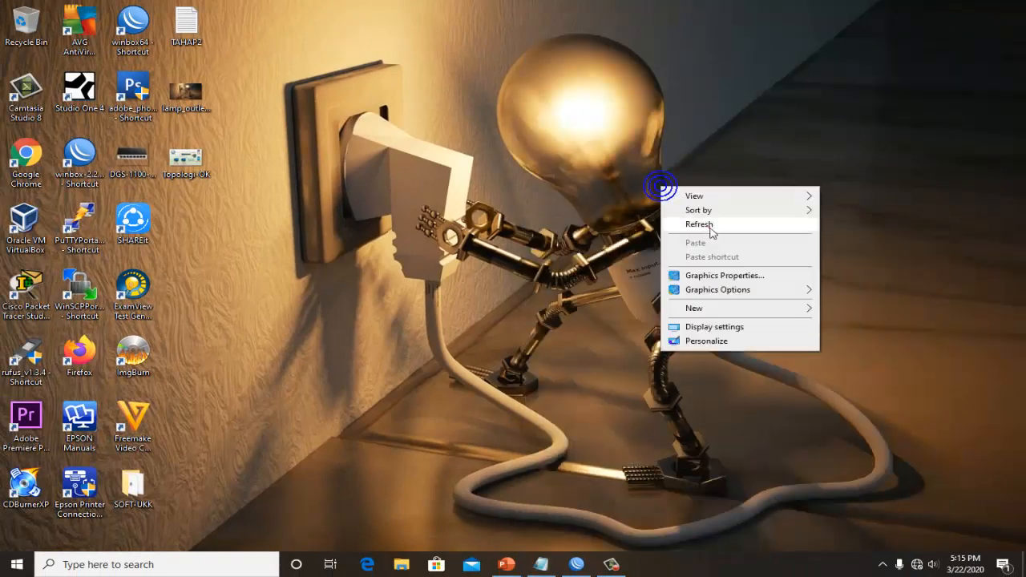
left_click(708, 227)
left_click(508, 565)
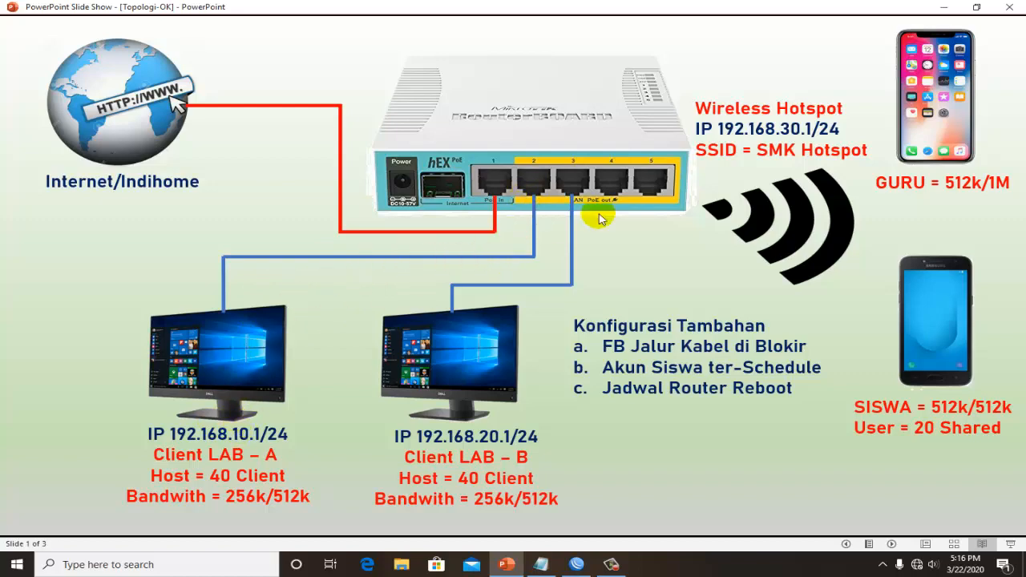
left_click(943, 7)
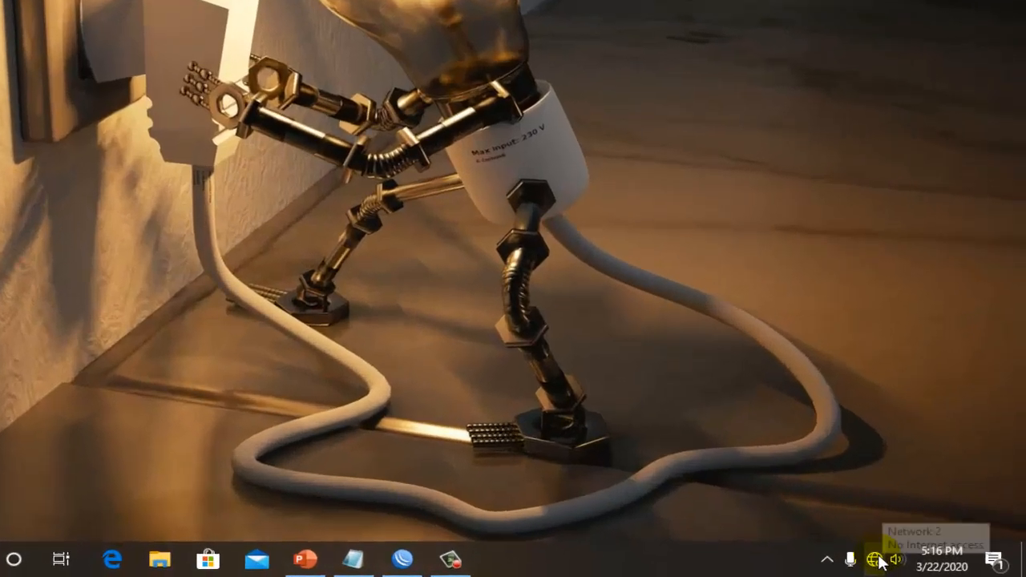
- Open the Windows network adapter list by way of the Ethernet settings and Network and Sharing Center
right_click(917, 565)
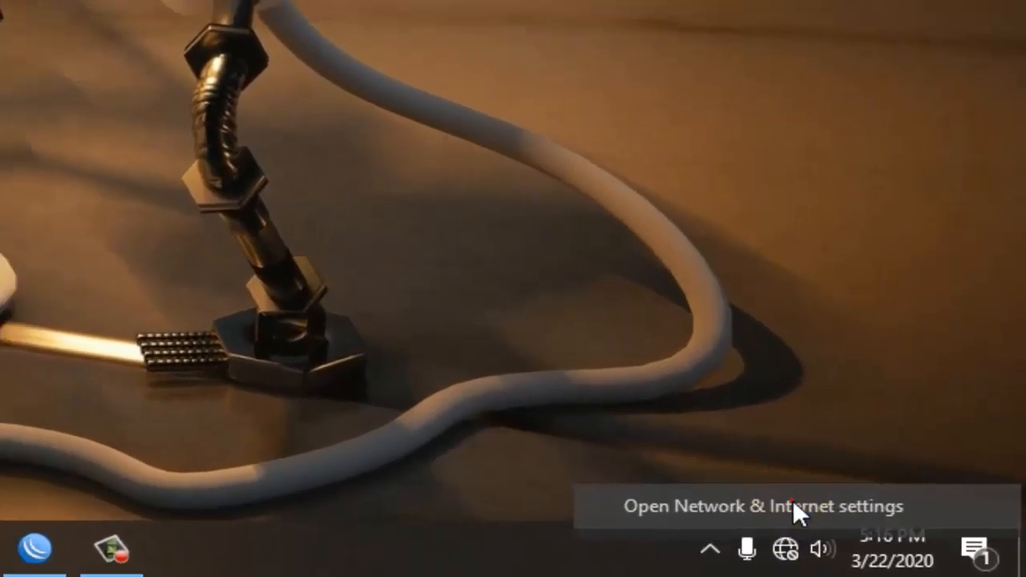
left_click(920, 546)
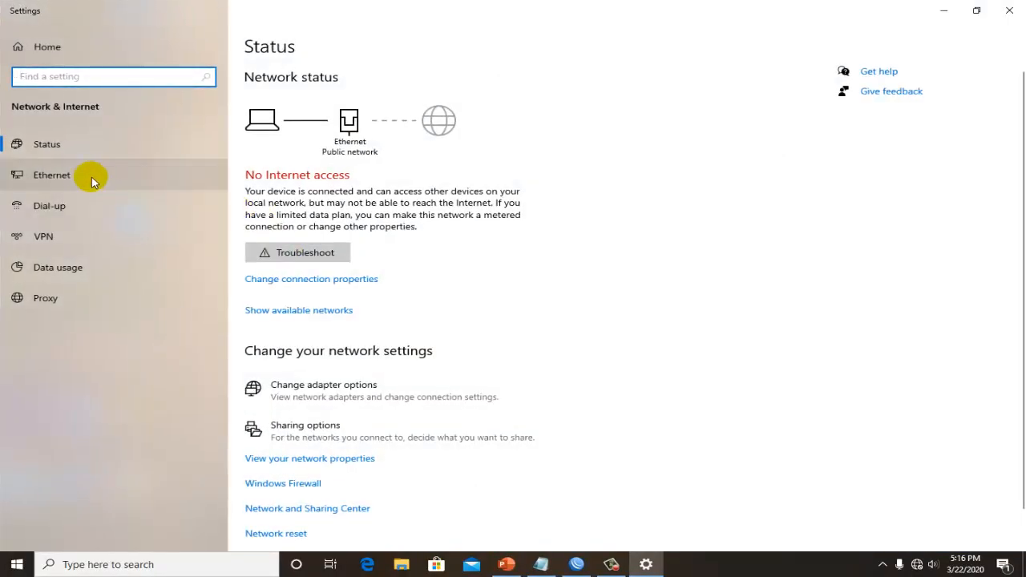
left_click(84, 176)
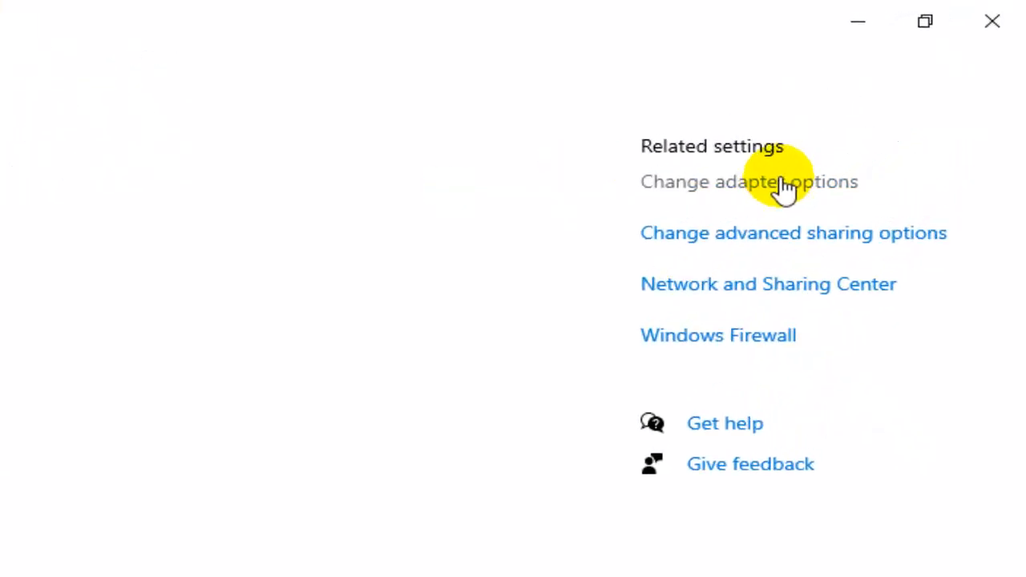
left_click(764, 303)
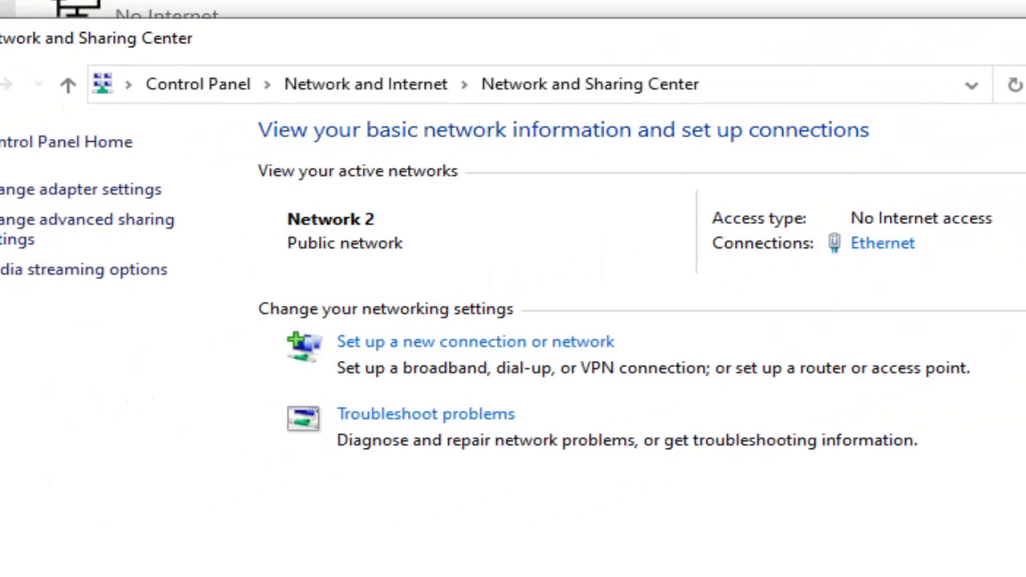
left_click(165, 169)
left_click(176, 197)
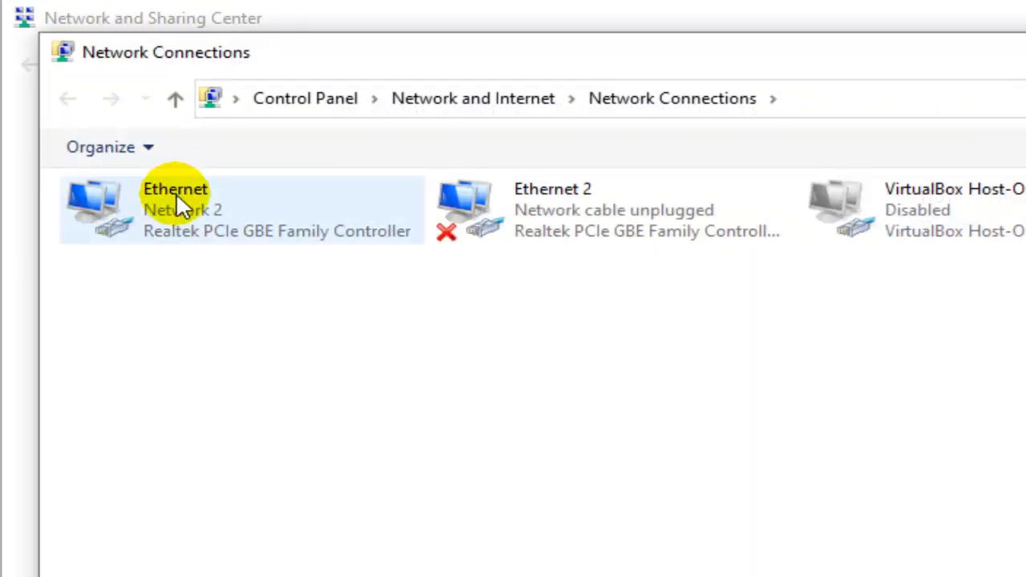
- Check the Internet Protocol Version 4 (TCP/IPv4) properties of the Ethernet adapter and close its properties
right_click(183, 204)
left_click(275, 446)
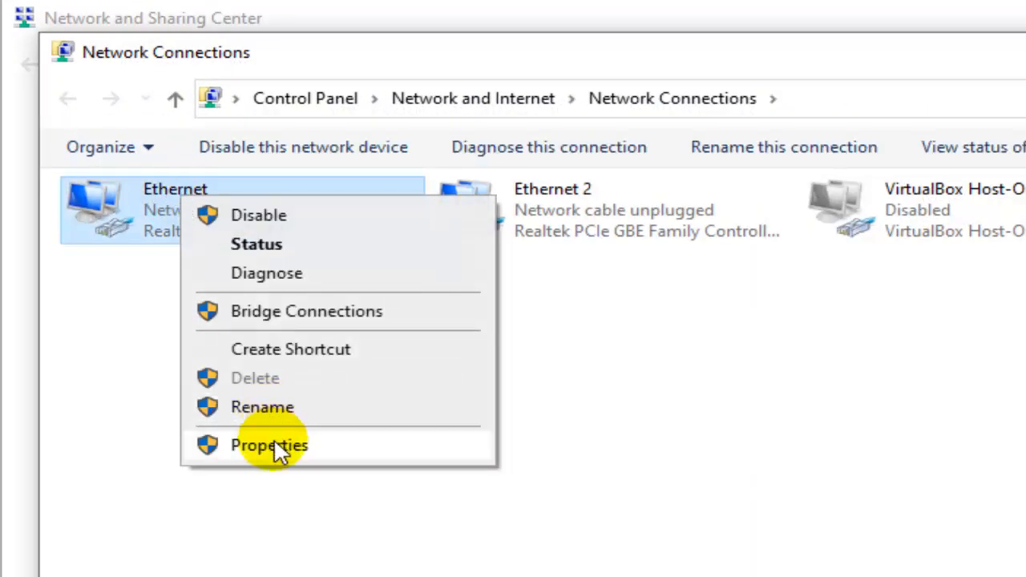
double_click(325, 459)
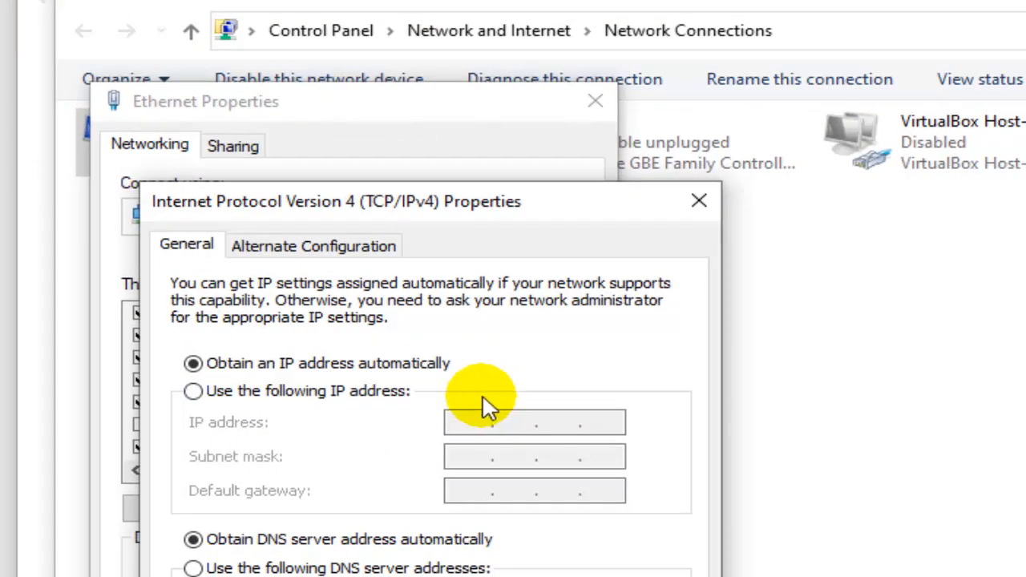
left_click(698, 201)
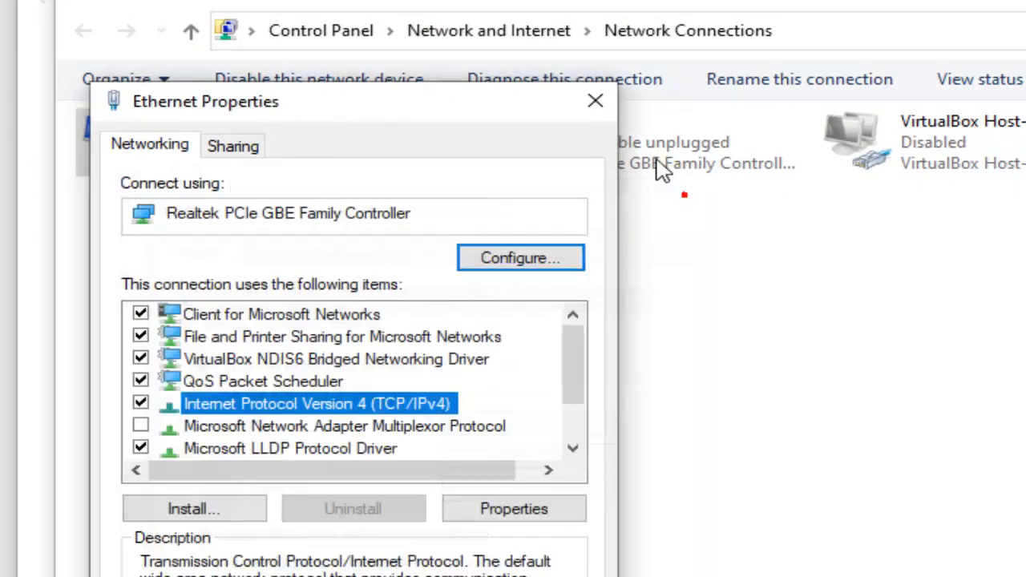
left_click(596, 99)
- Examine the IPv4 address in the Ethernet adapter's connection details, then close all network and settings windows
right_click(201, 140)
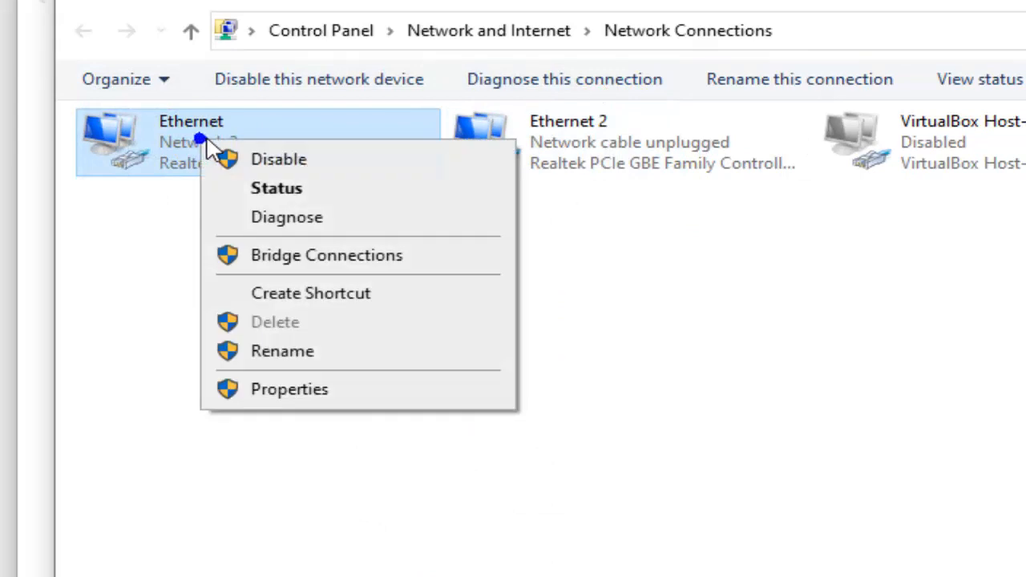
left_click(267, 189)
left_click(519, 296)
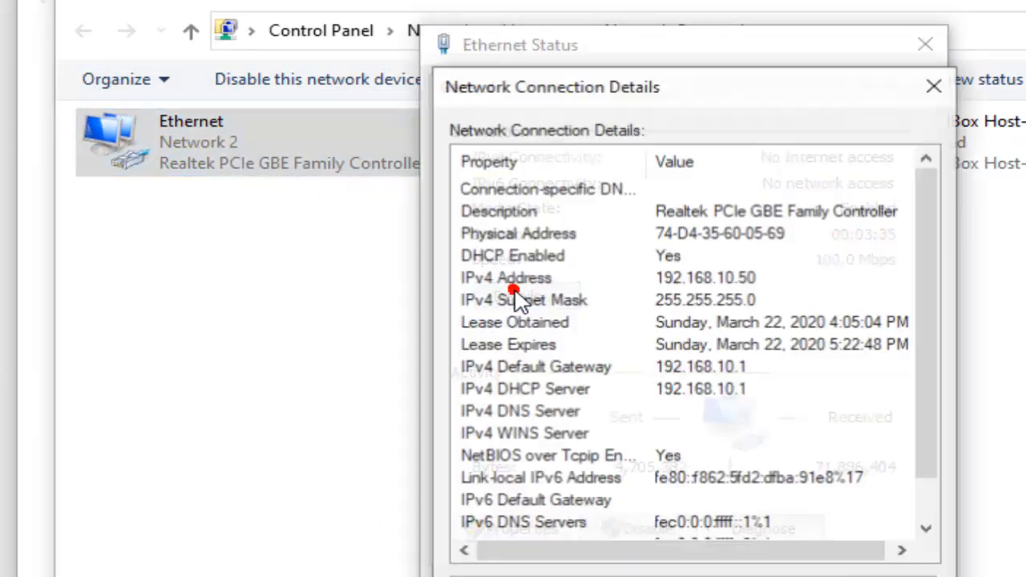
left_click(662, 276)
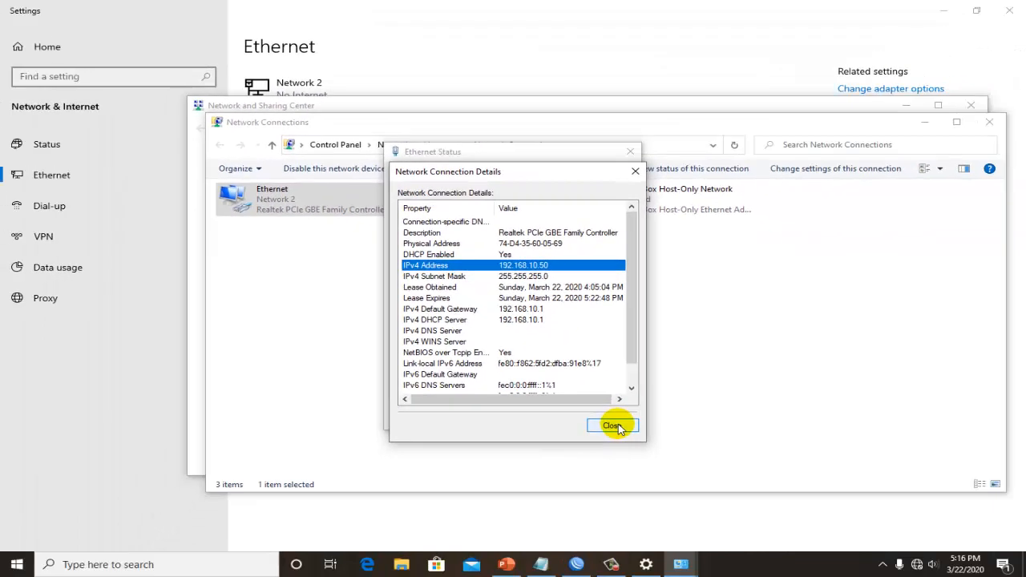
left_click(707, 483)
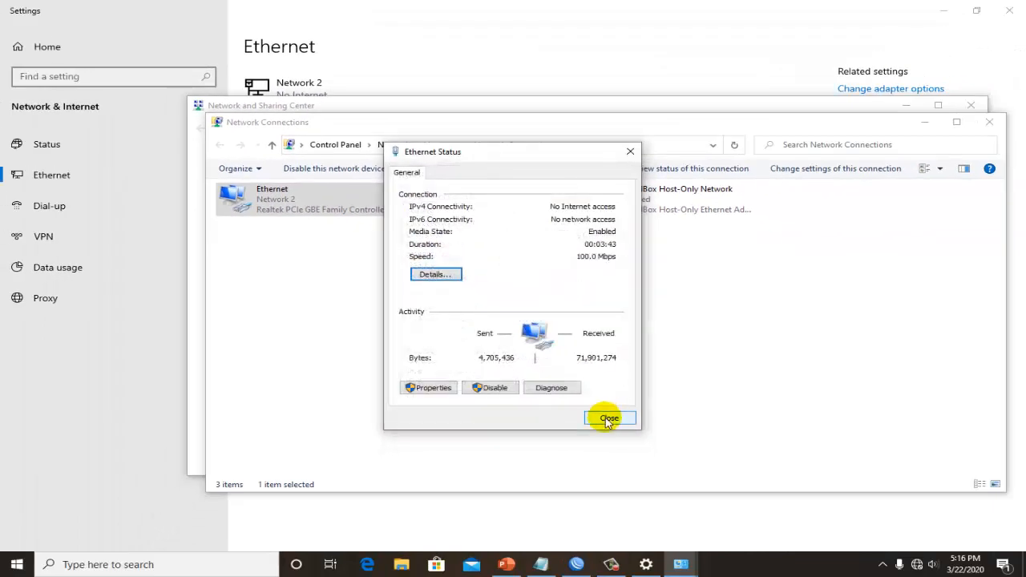
left_click(608, 418)
left_click(988, 122)
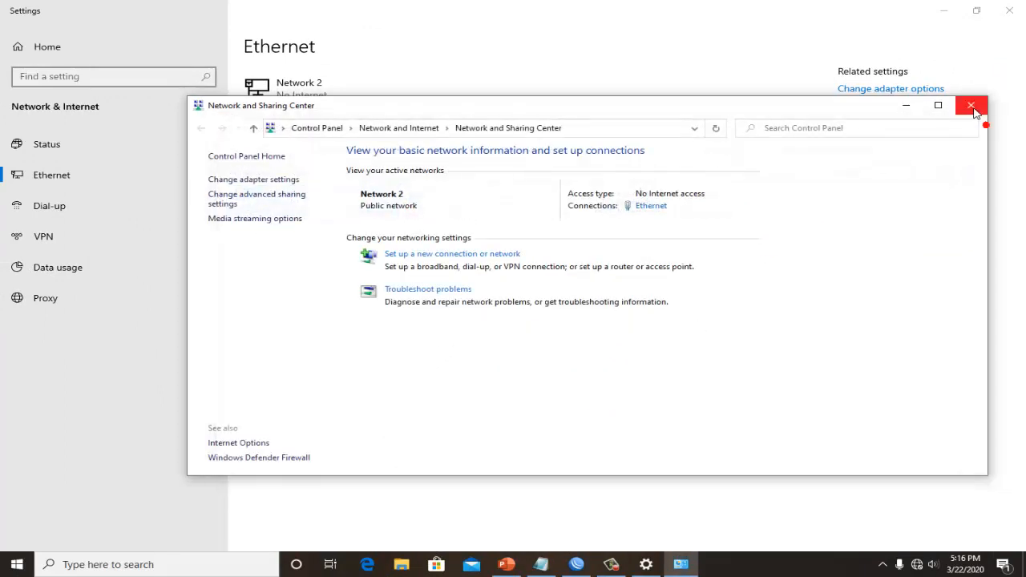
left_click(972, 106)
left_click(1009, 11)
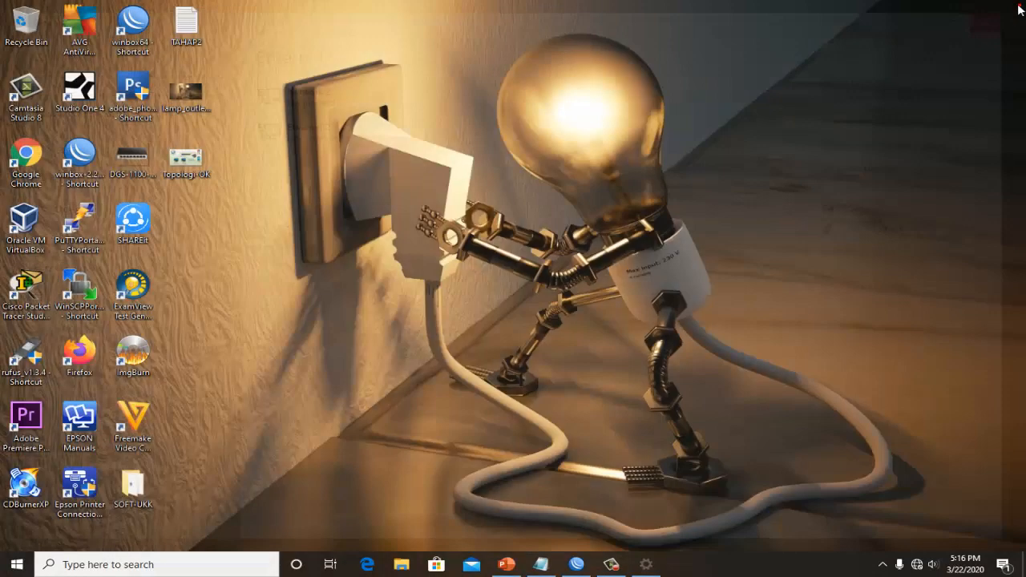
right_click(418, 331)
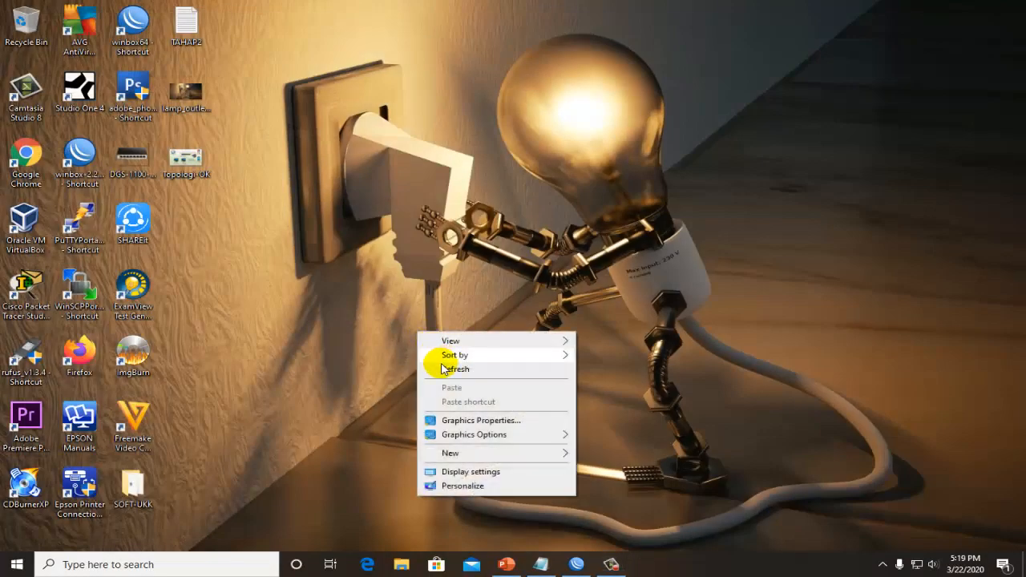
left_click(443, 369)
right_click(414, 336)
left_click(440, 369)
right_click(300, 207)
left_click(337, 245)
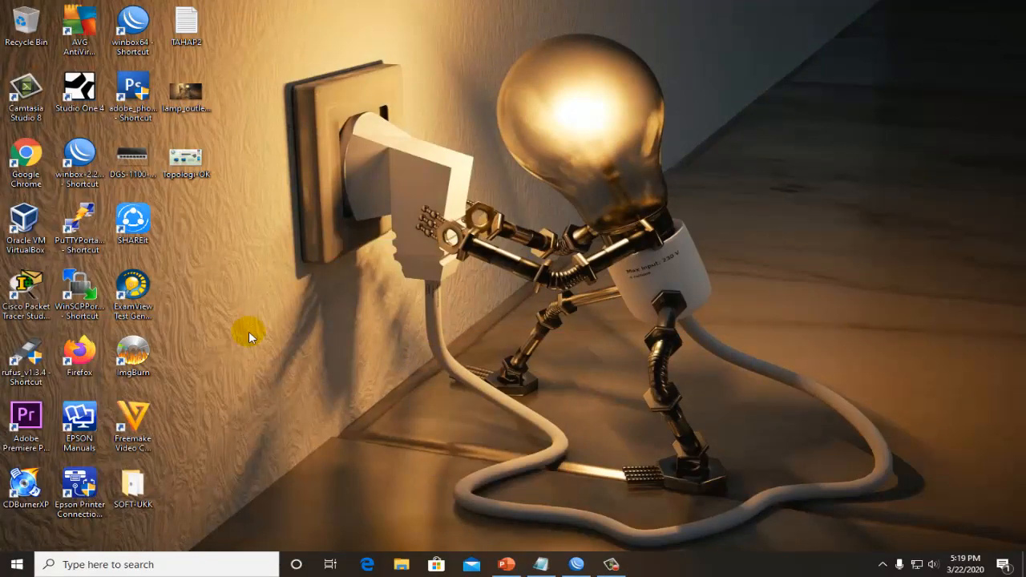
- Open a Windows Command Prompt by running cmd
key("super+r")
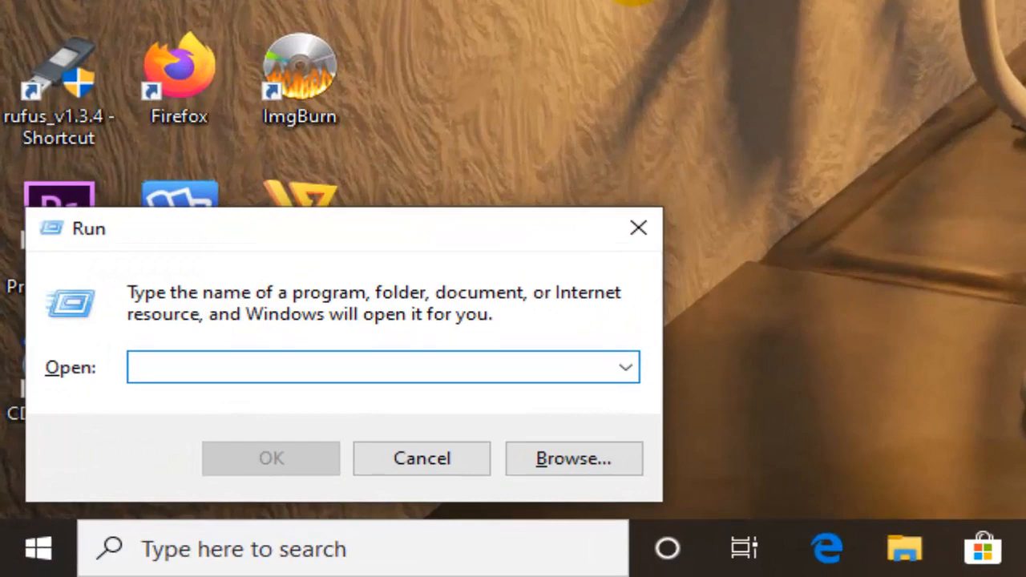
type("cmd")
key("Return")
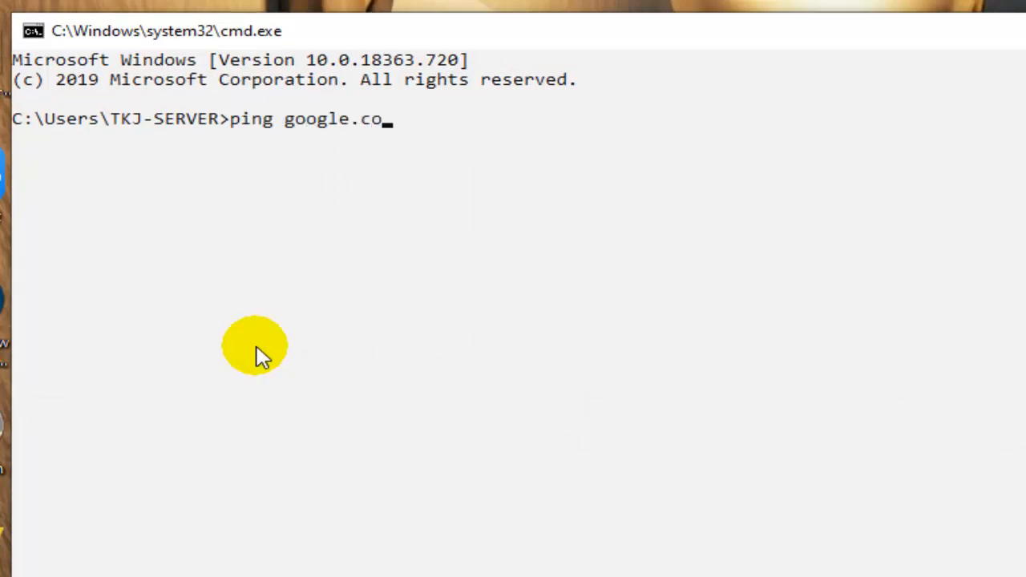
- Test the internet connection by pinging google.com in the Command Prompt, and close the prompt
key("Return")
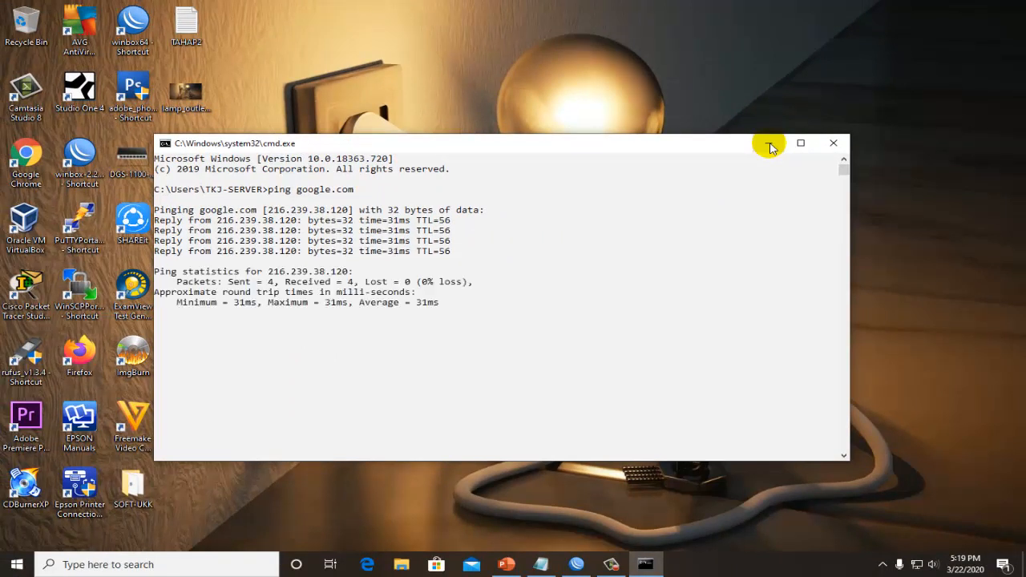
left_click(837, 142)
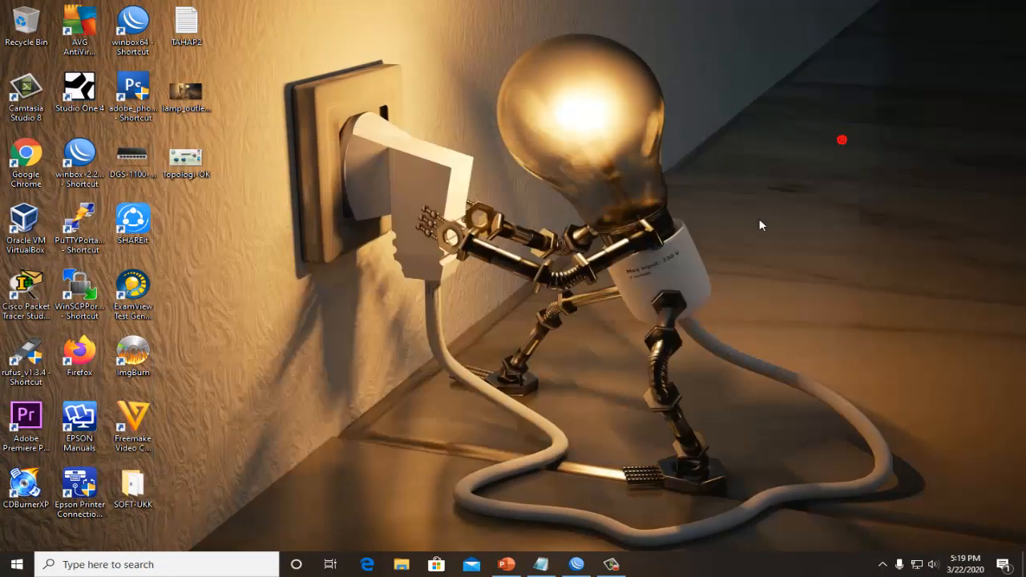
- Switch to Google Chrome, open google.com, and search for "smkn 1 empat lawang"
double_click(26, 154)
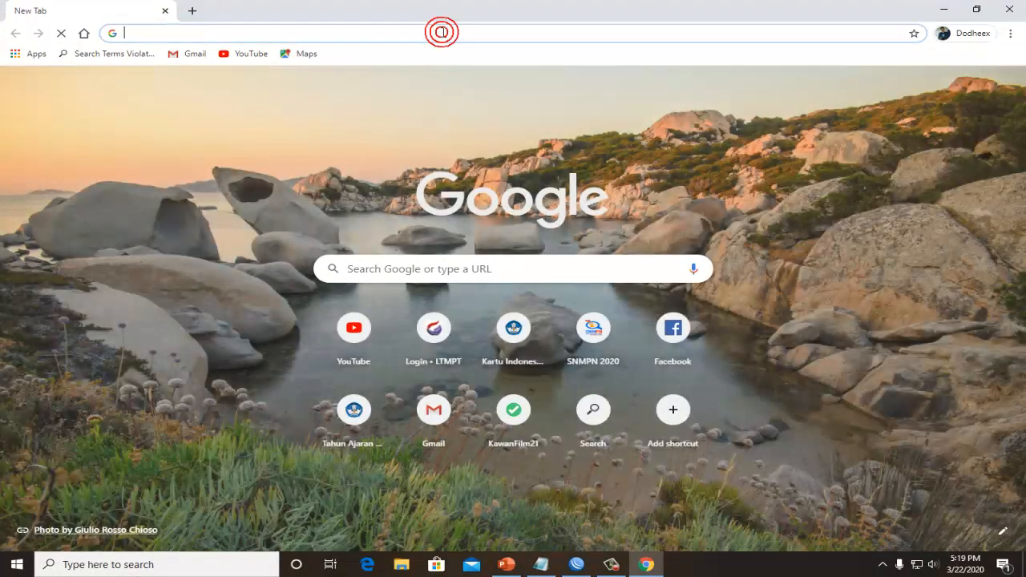
type("goo")
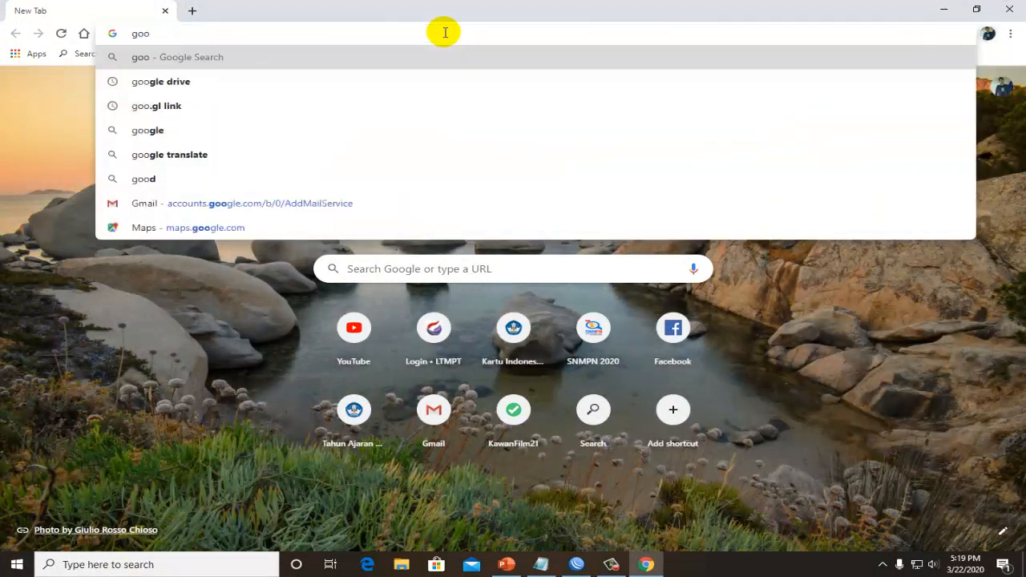
type("gle")
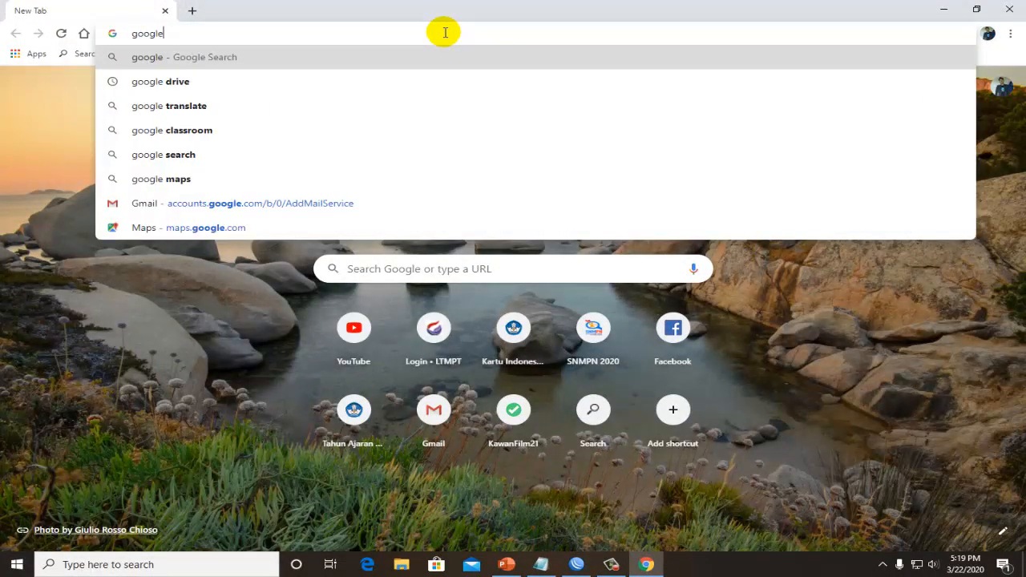
type(".com")
key("Return")
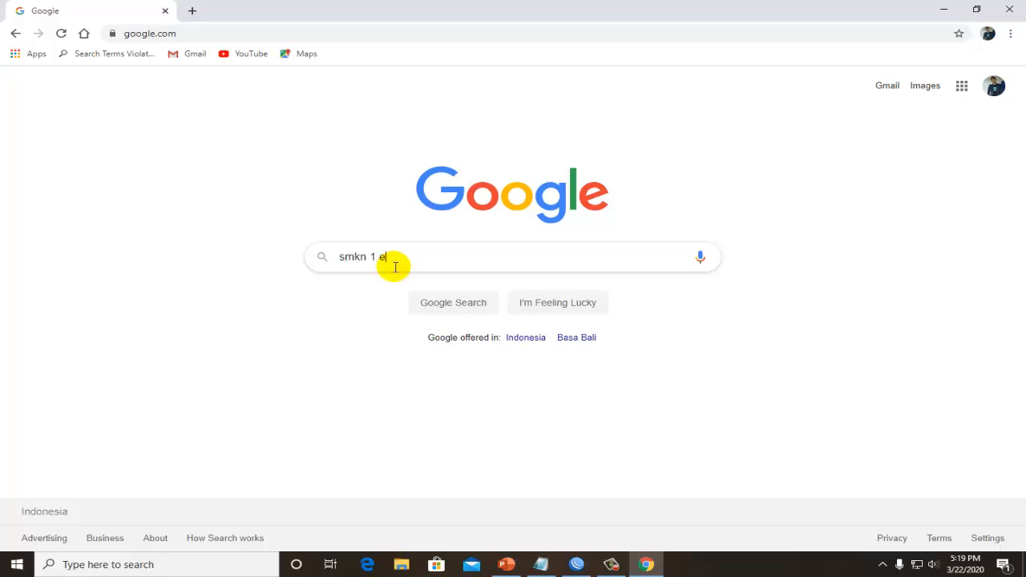
type("pat lawang")
key("Return")
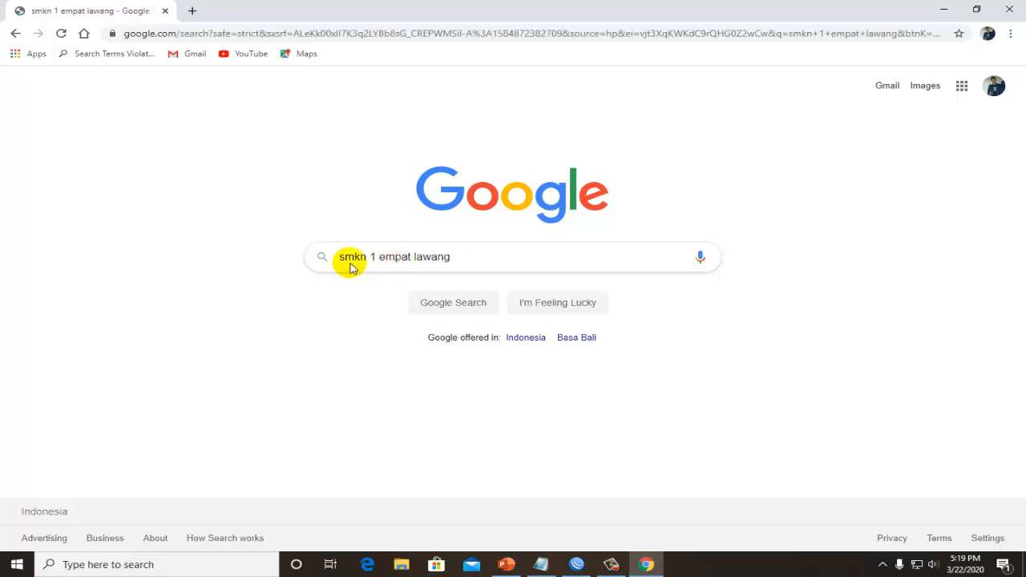
- Open YouTube in a new browser tab and check the extra configuration list on the Topologi-OK slide in PowerPoint
left_click(192, 10)
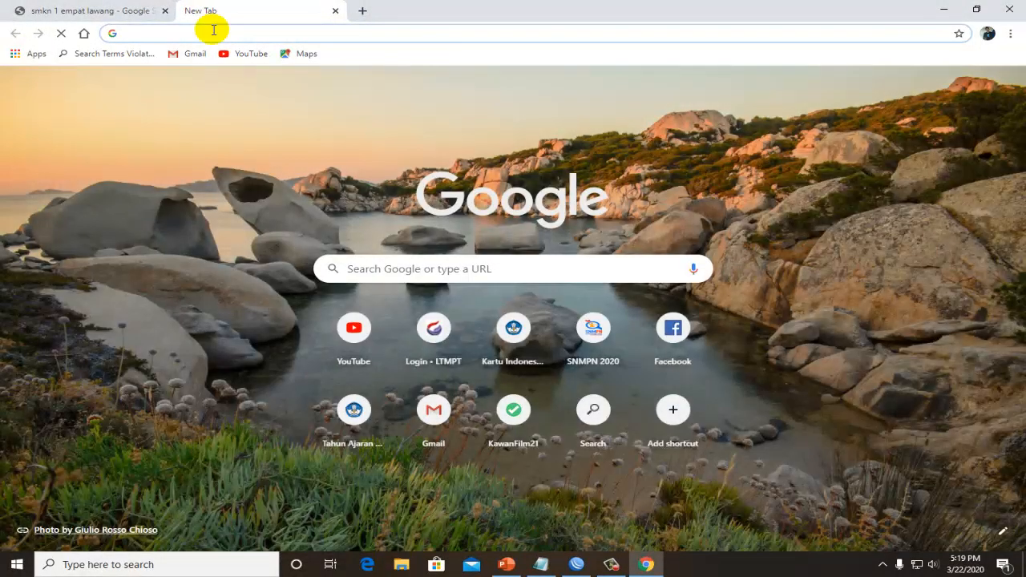
left_click(227, 53)
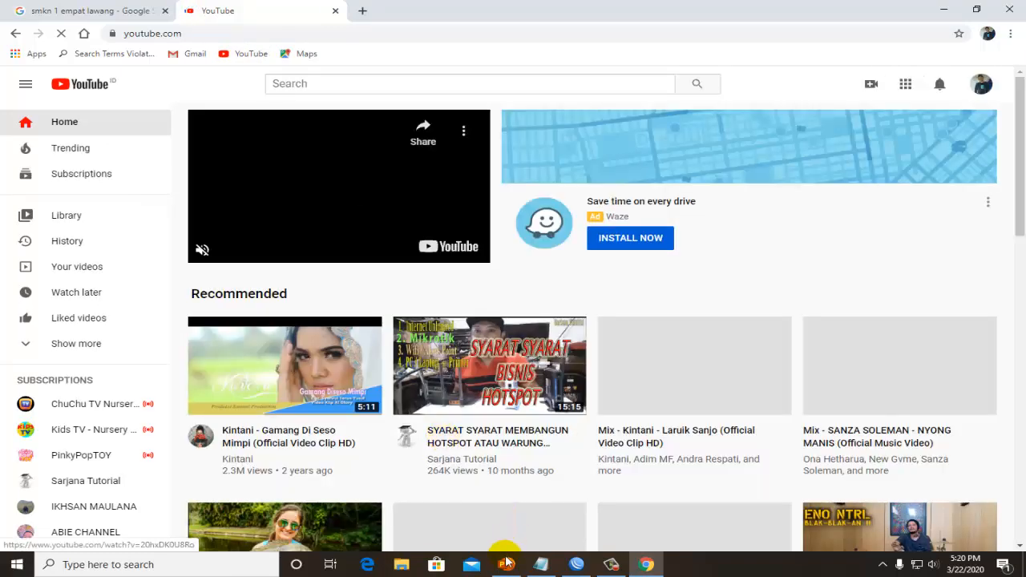
left_click(506, 564)
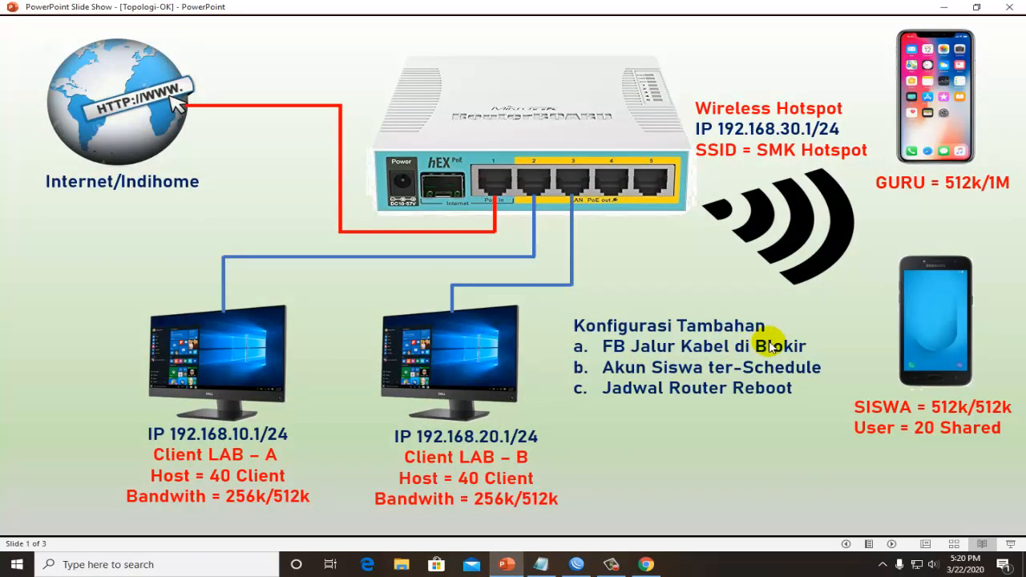
left_click(946, 7)
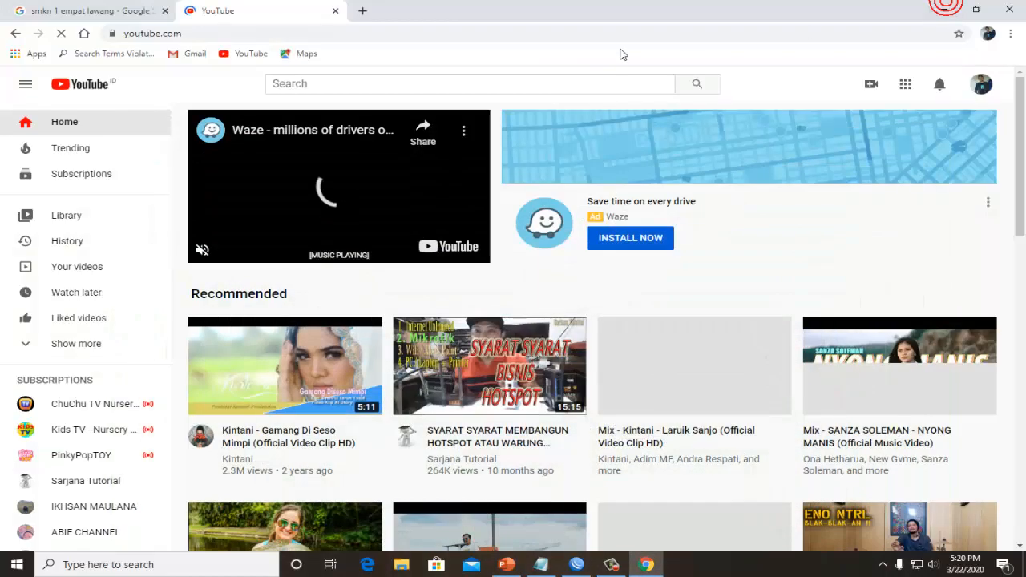
- Try to open facebook.com in a new browser tab to test the Facebook block on the wired connection
left_click(363, 10)
left_click(366, 29)
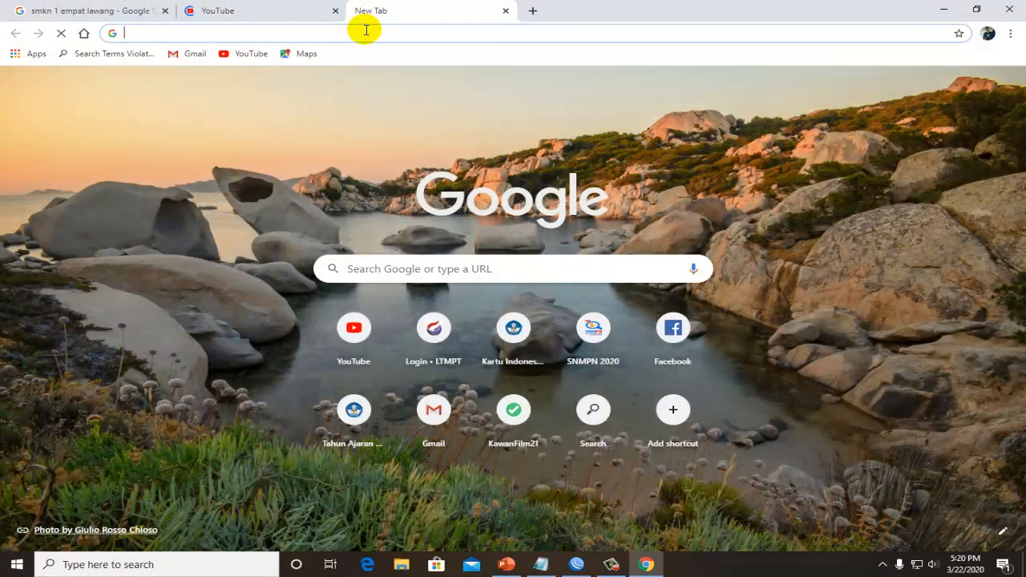
type("cebook.com")
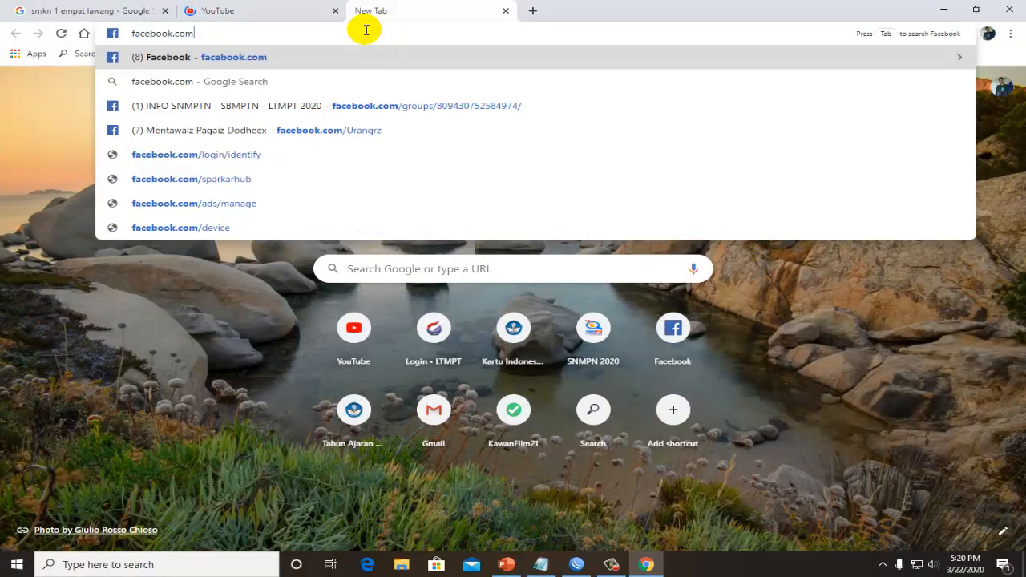
key("Return")
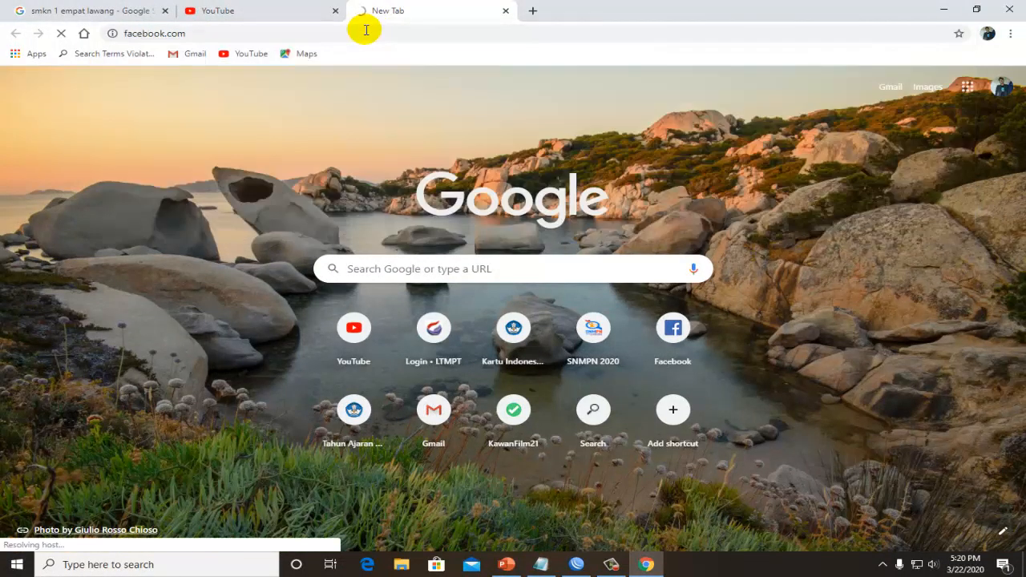
left_click(372, 36)
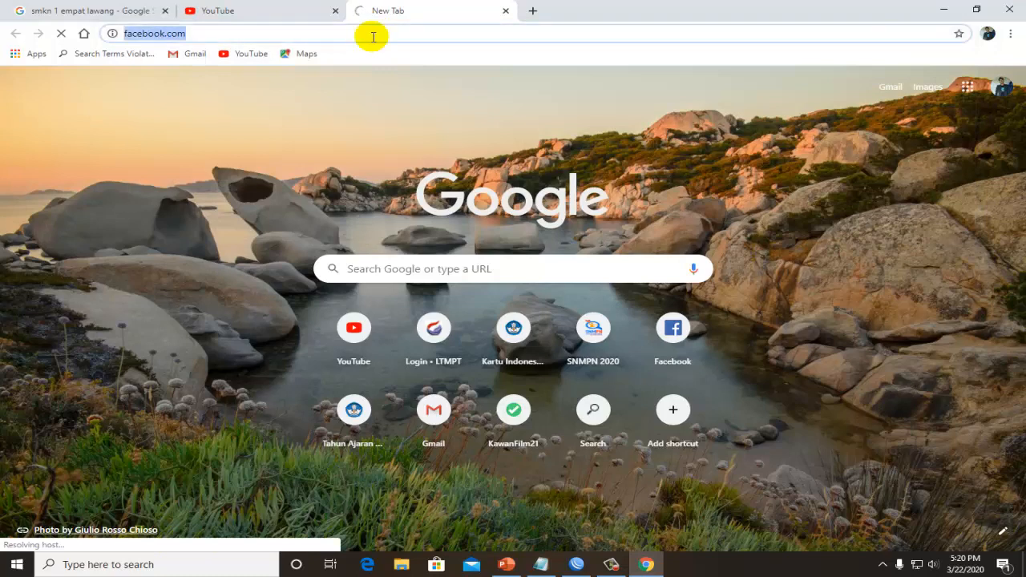
left_click(375, 34)
left_click(265, 8)
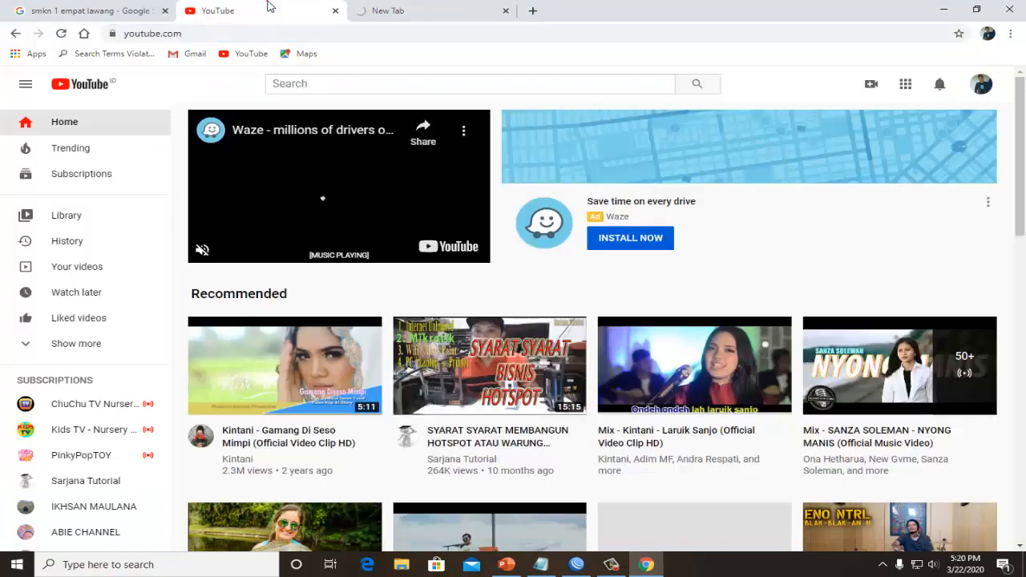
left_click(389, 8)
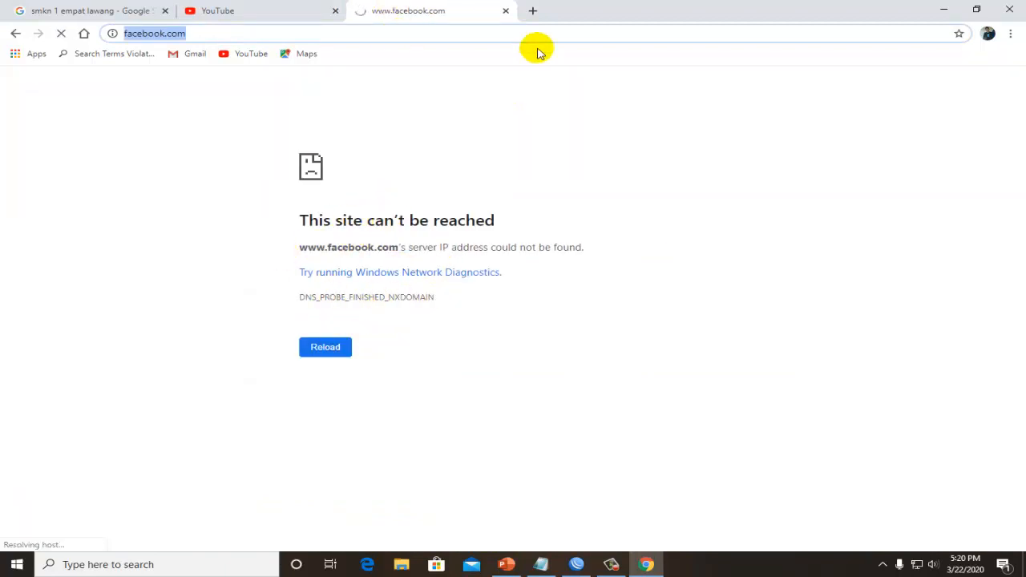
- Search Google for "facebook", try to open the Facebook result, and compare with the topology slide in PowerPoint
left_click(533, 10)
left_click(69, 10)
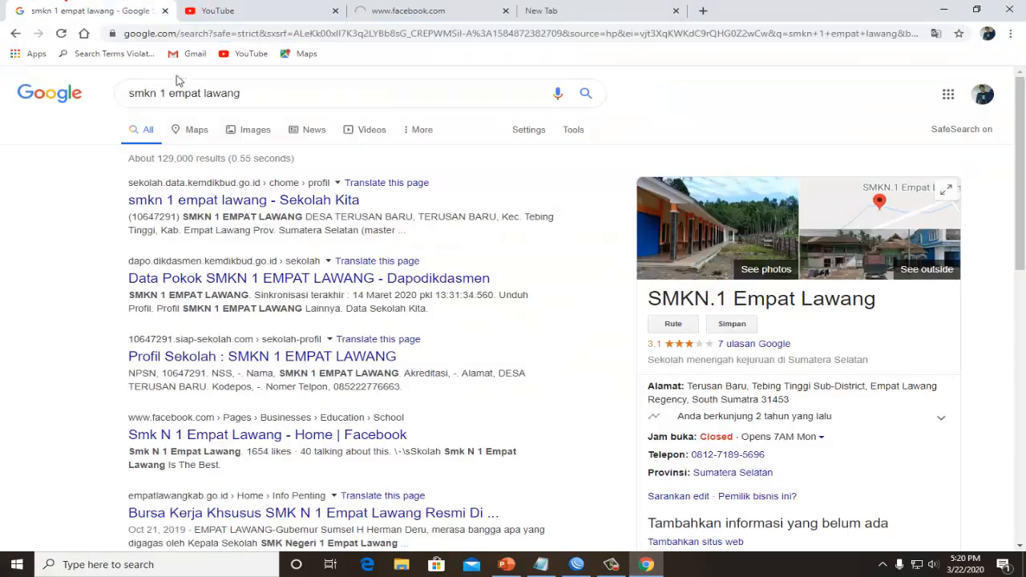
left_click_drag(243, 93, 154, 102)
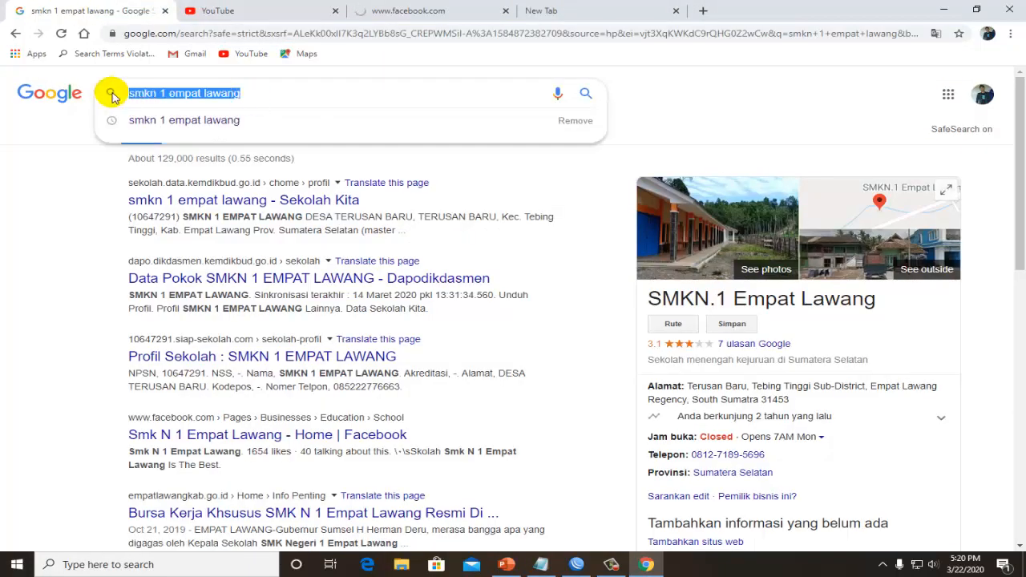
type("facebook")
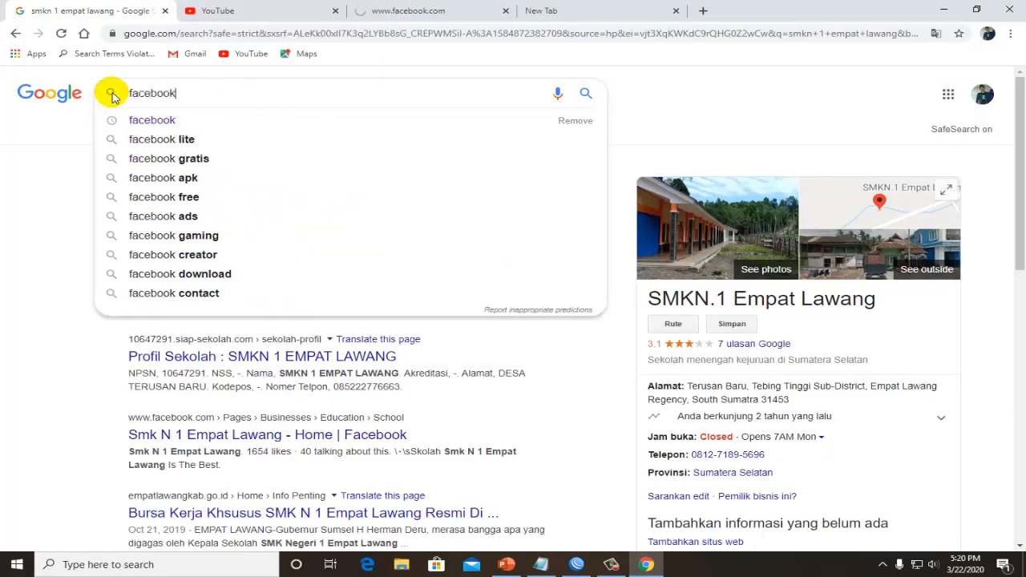
key("Return")
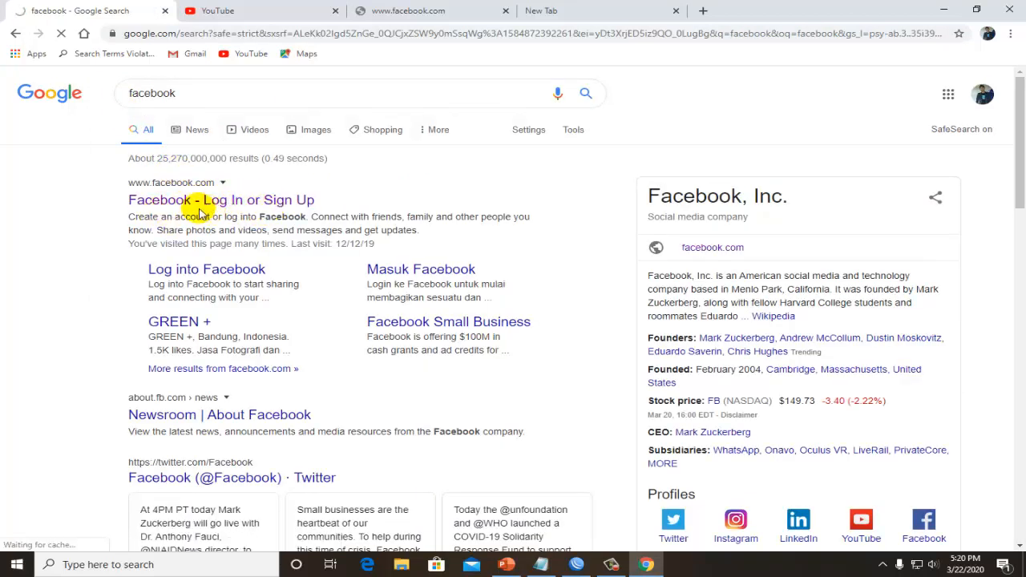
left_click(514, 568)
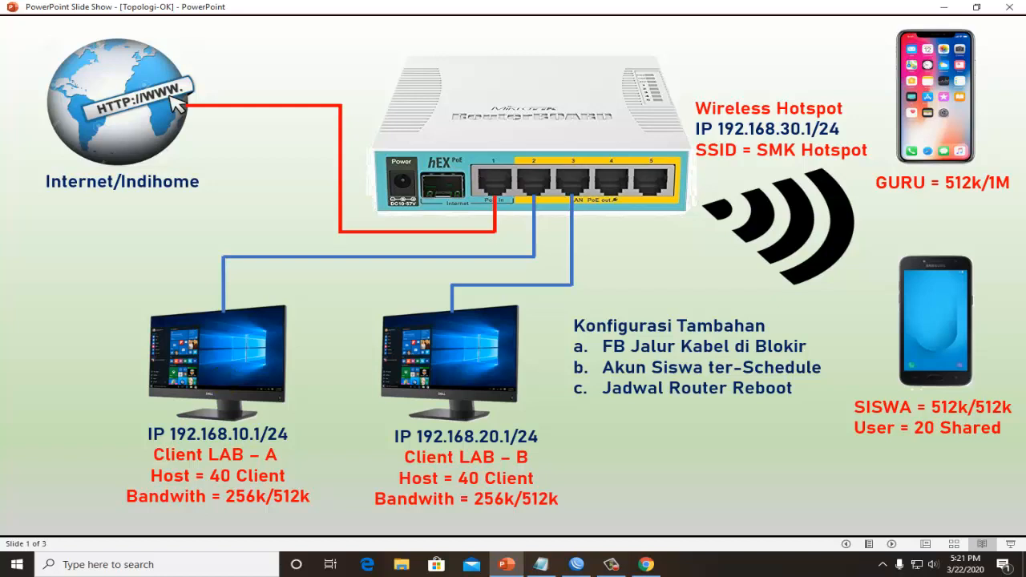
left_click(646, 565)
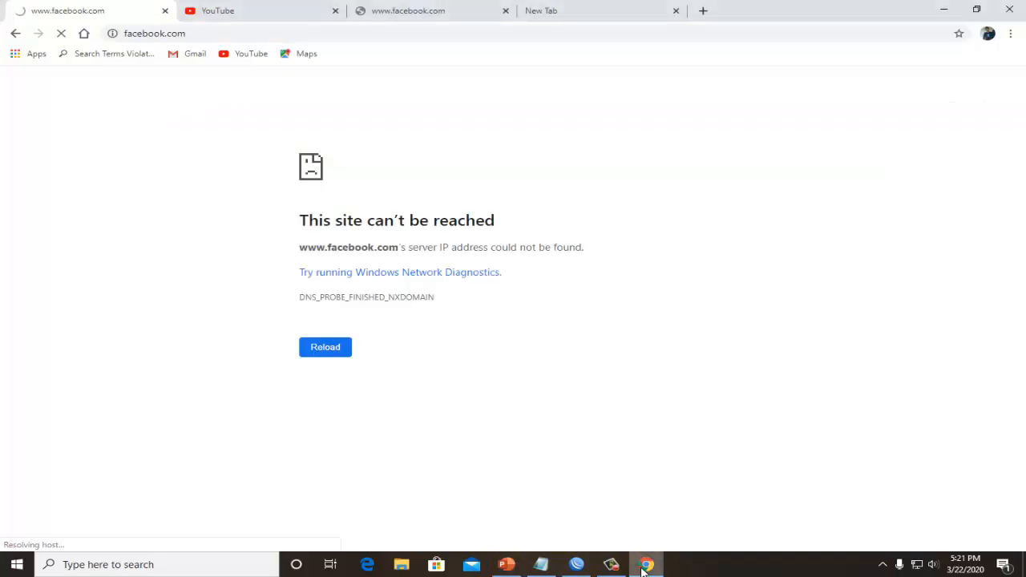
- Play the recommended YouTube video "Kintani - Gamang Di Seso Mimpi" to generate download traffic
left_click(217, 11)
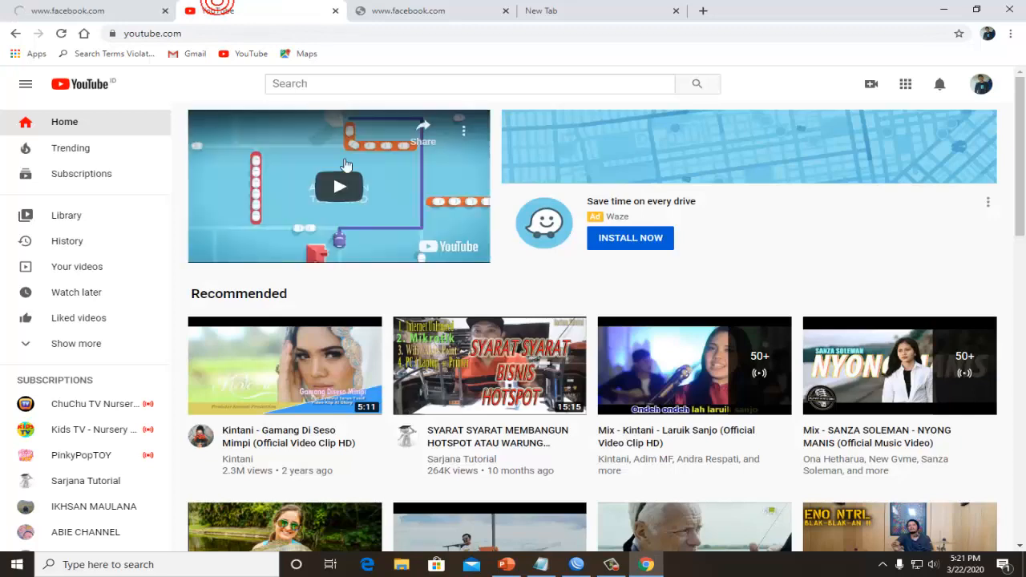
scroll(353, 344, "down", 1)
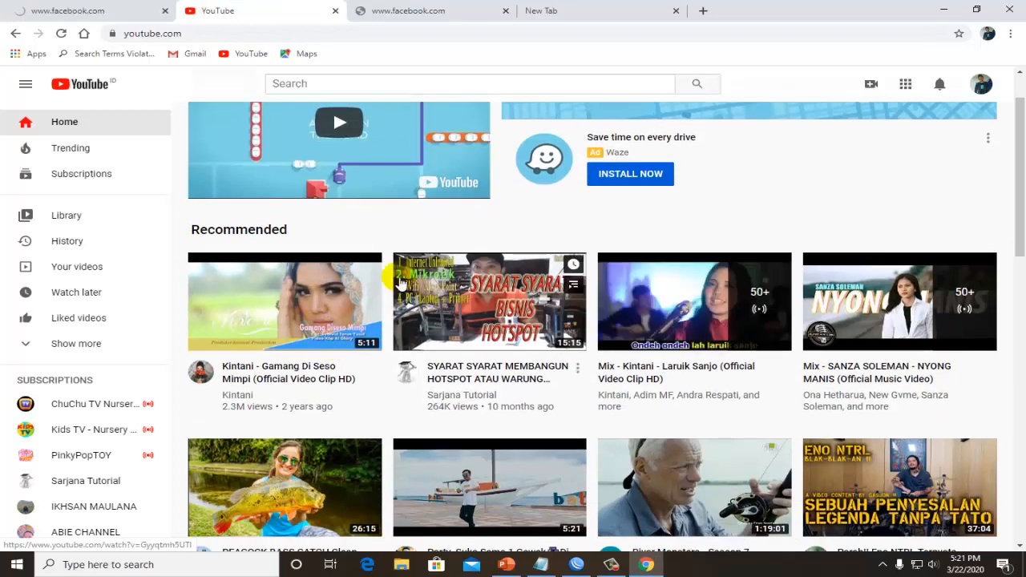
left_click(287, 300)
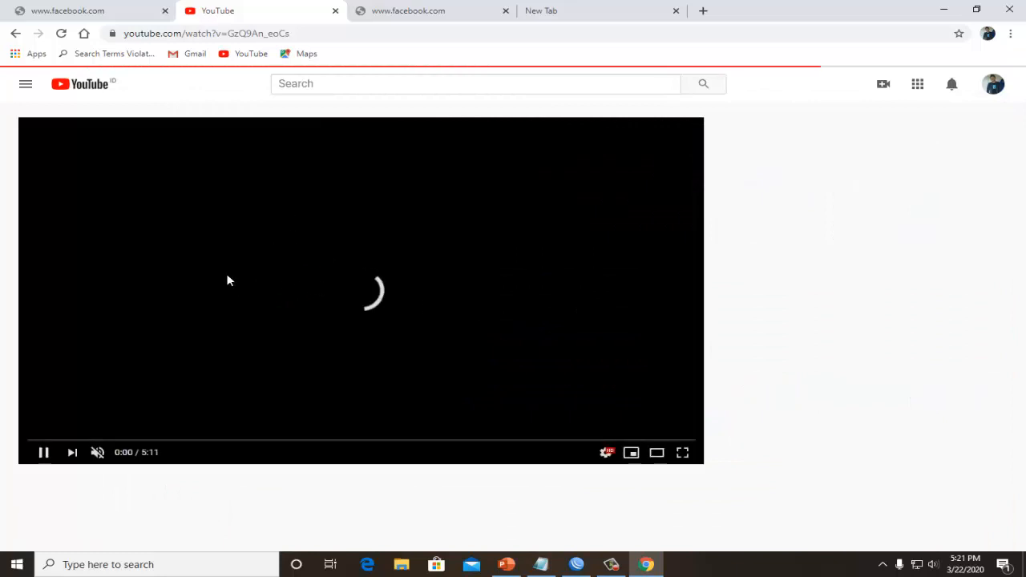
- Switch to WinBox and look through the simple queues in the Queue List for the client's queue
left_click(577, 566)
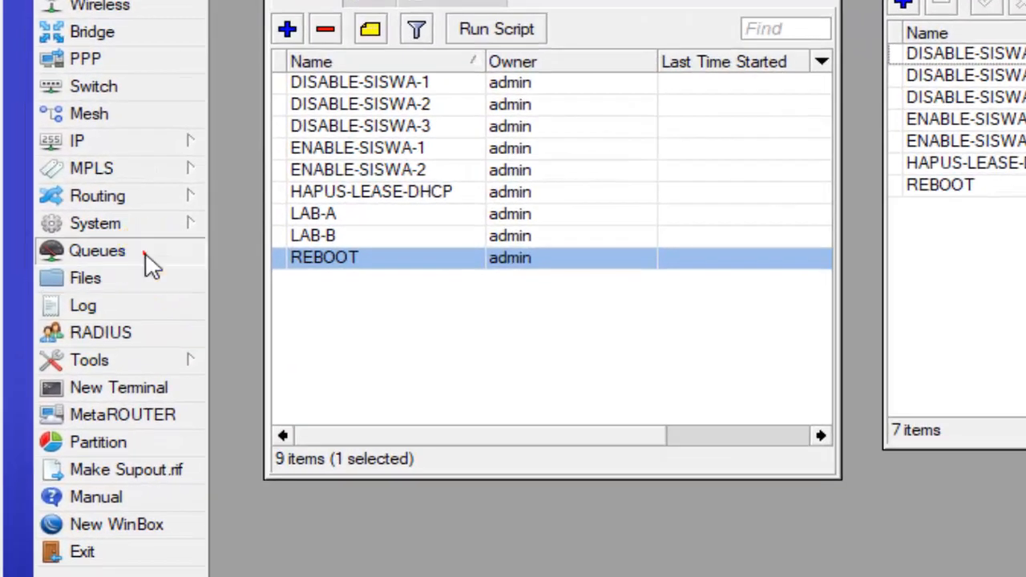
left_click(149, 262)
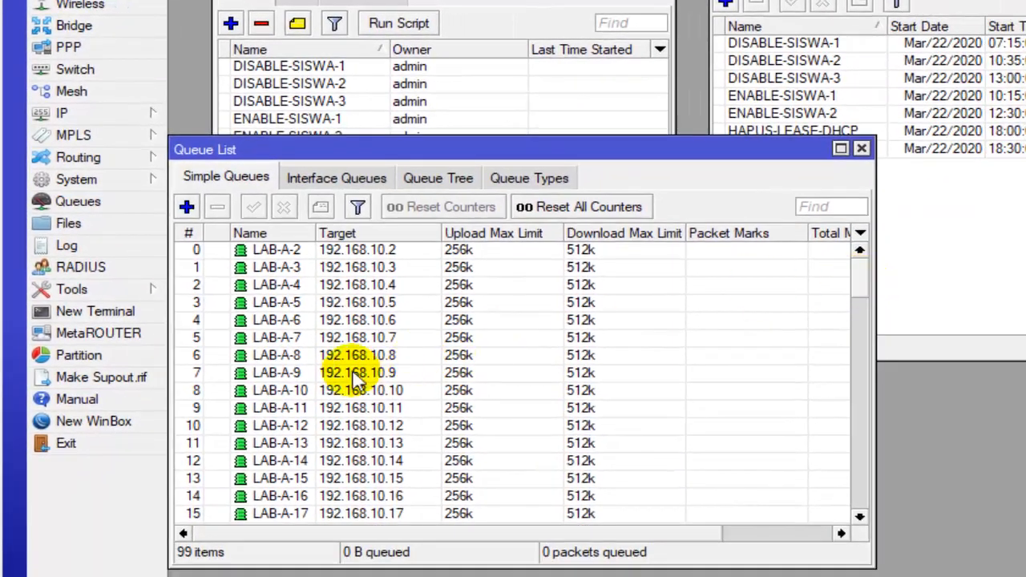
left_click(400, 421)
scroll(412, 424, "down", 1)
scroll(364, 381, "down", 10)
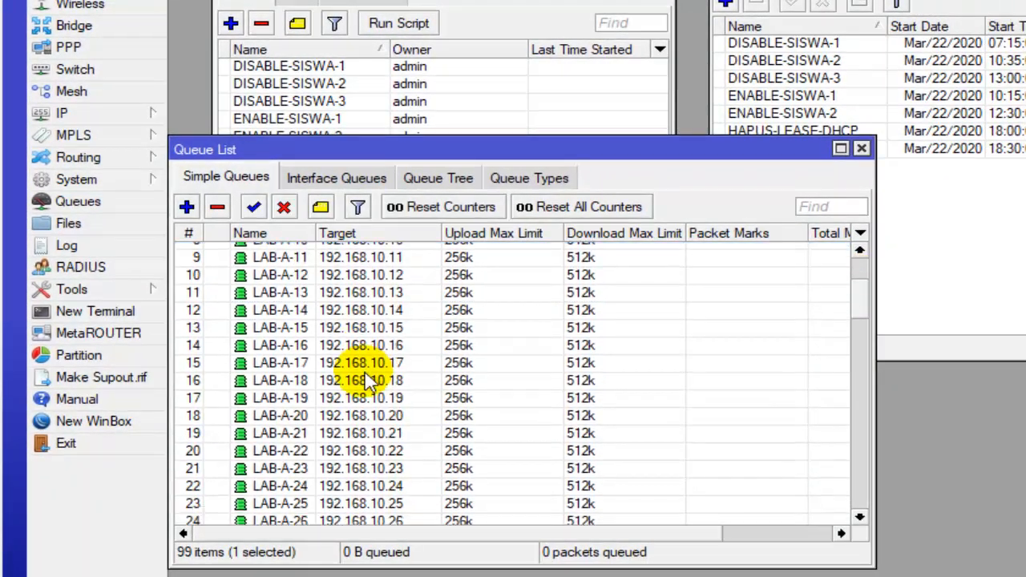
scroll(391, 403, "down", 2)
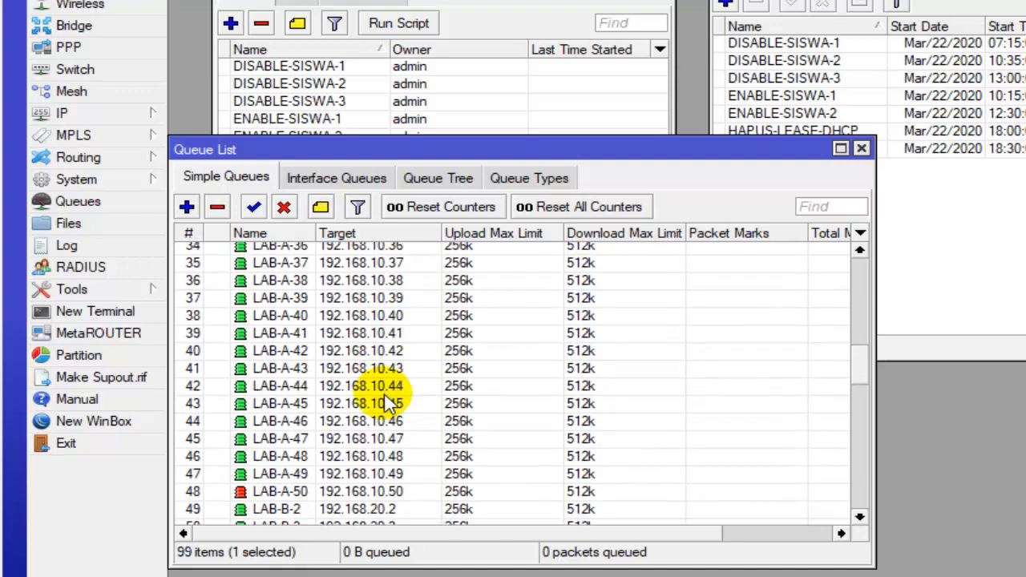
- Open the LAB-A-50 simple queue for target 192.168.10.50 and view its live traffic graphs
left_click(349, 437)
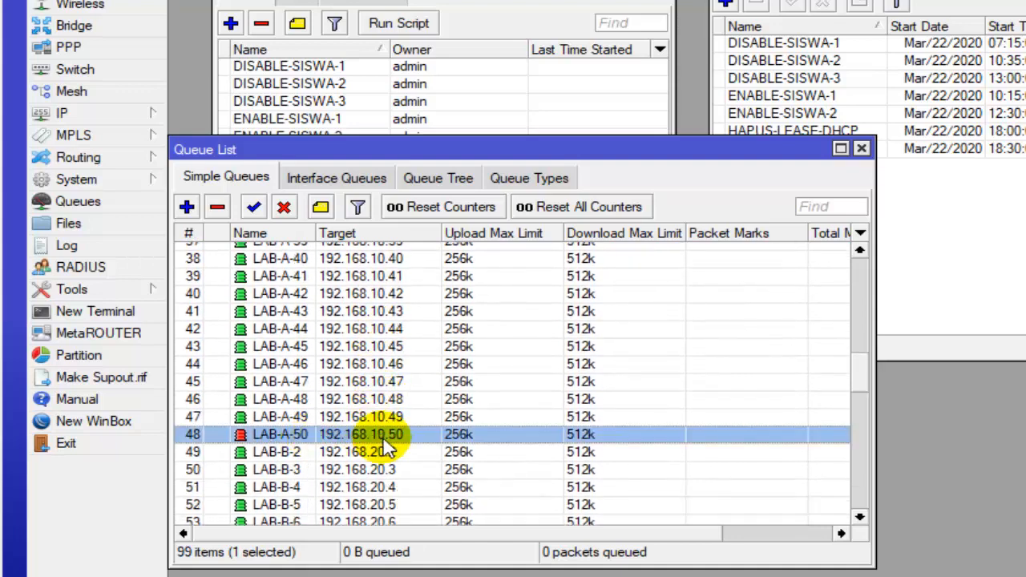
double_click(383, 438)
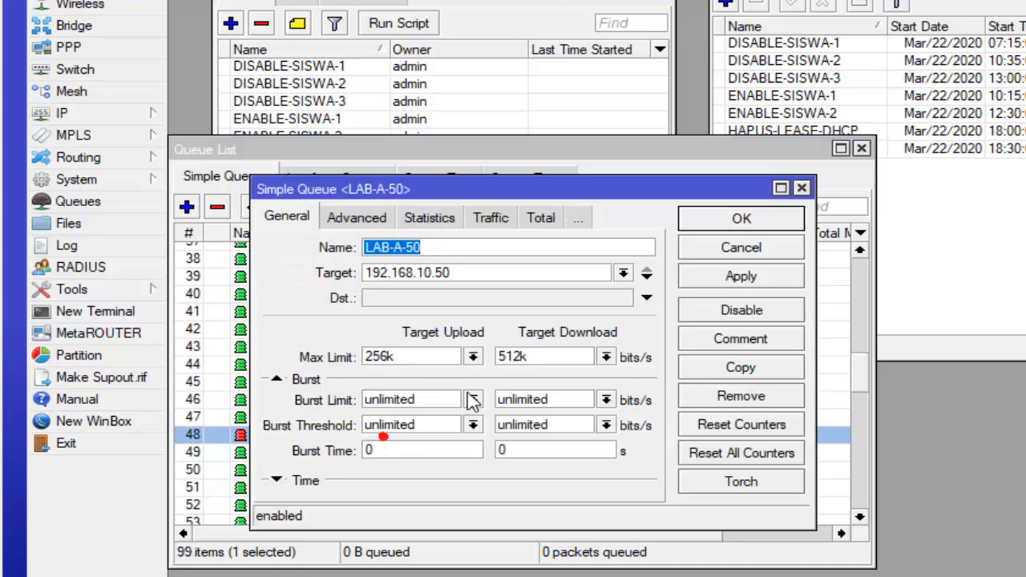
left_click(495, 220)
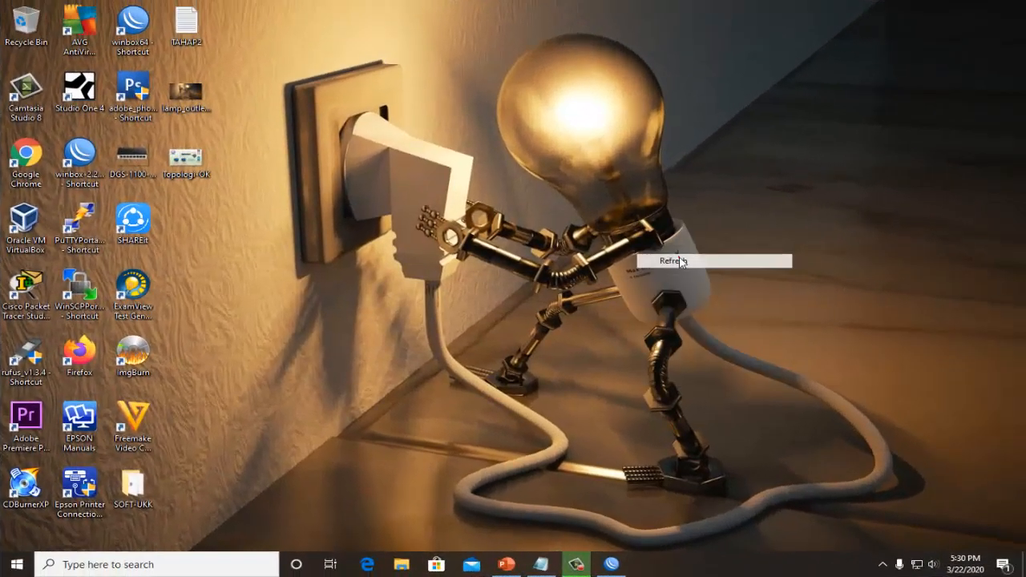
left_click(681, 262)
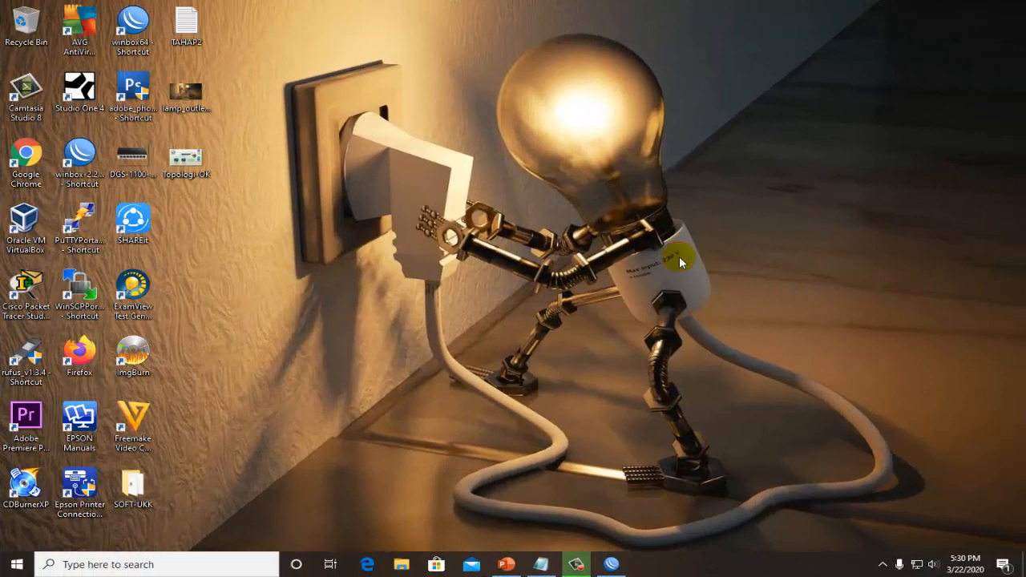
right_click(680, 262)
left_click(699, 293)
right_click(704, 291)
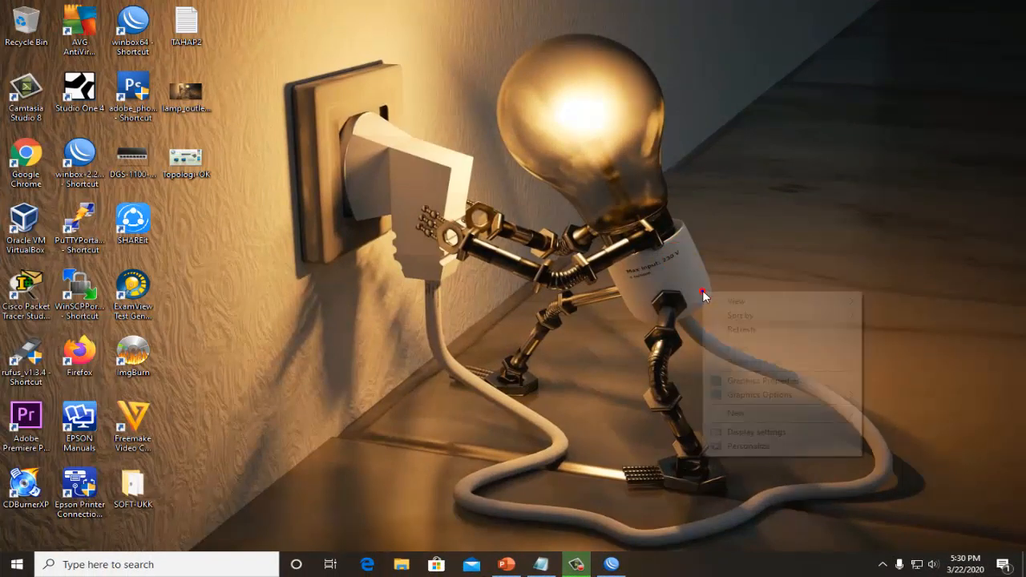
left_click(743, 330)
right_click(724, 327)
left_click(750, 366)
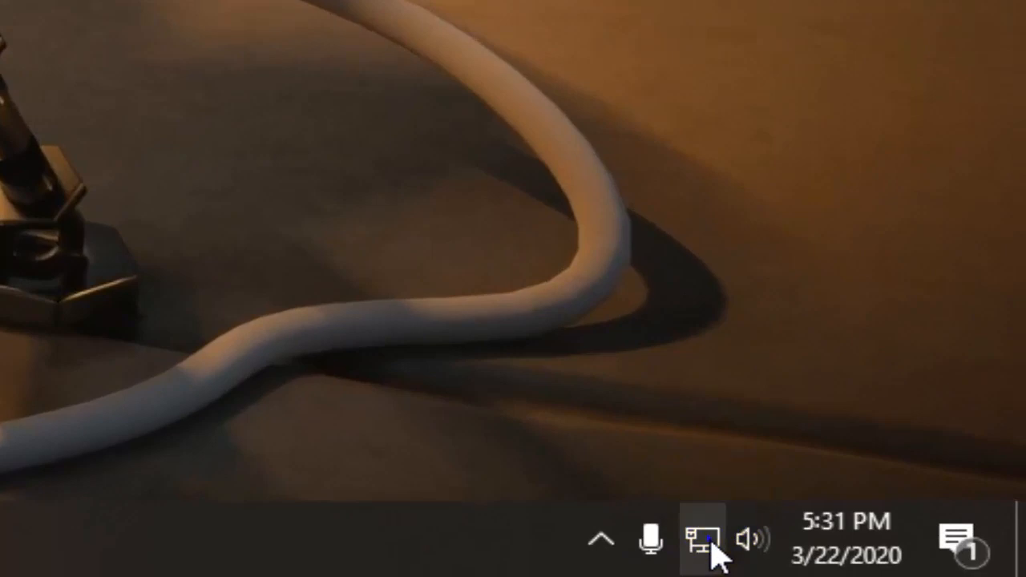
- Open the Windows network adapter list from the Ethernet settings and the Network and Sharing Center
right_click(767, 546)
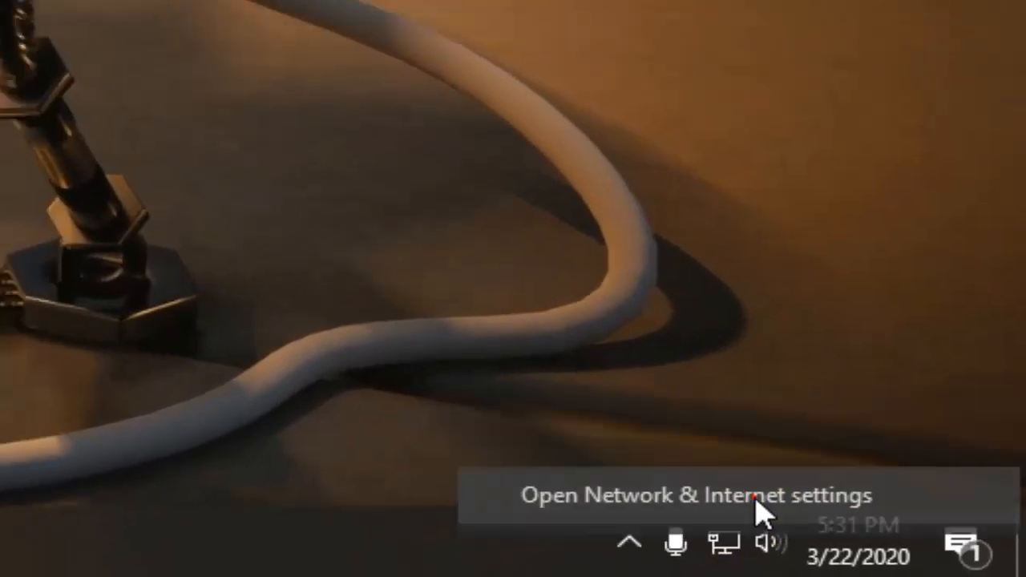
left_click(800, 504)
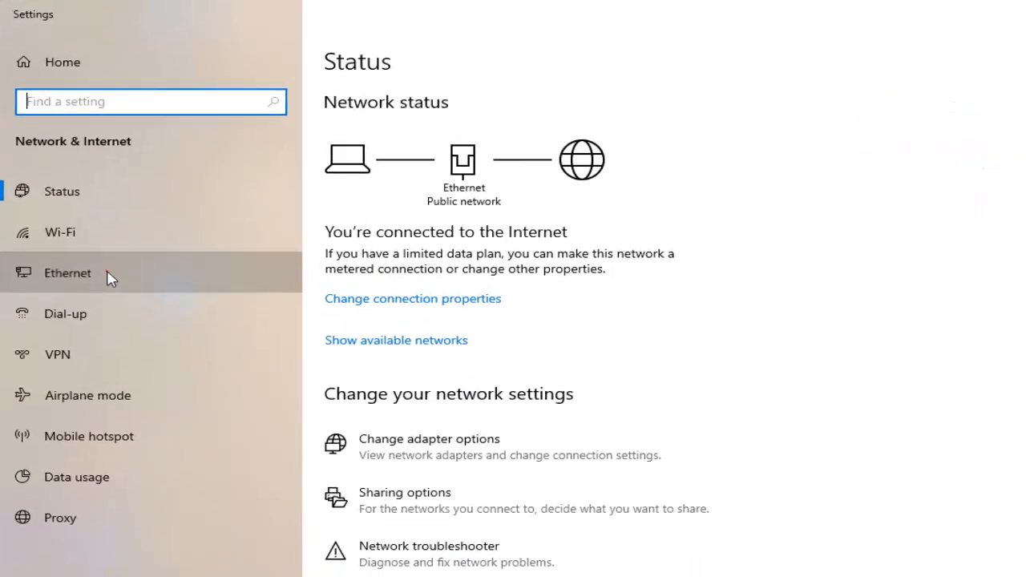
left_click(107, 277)
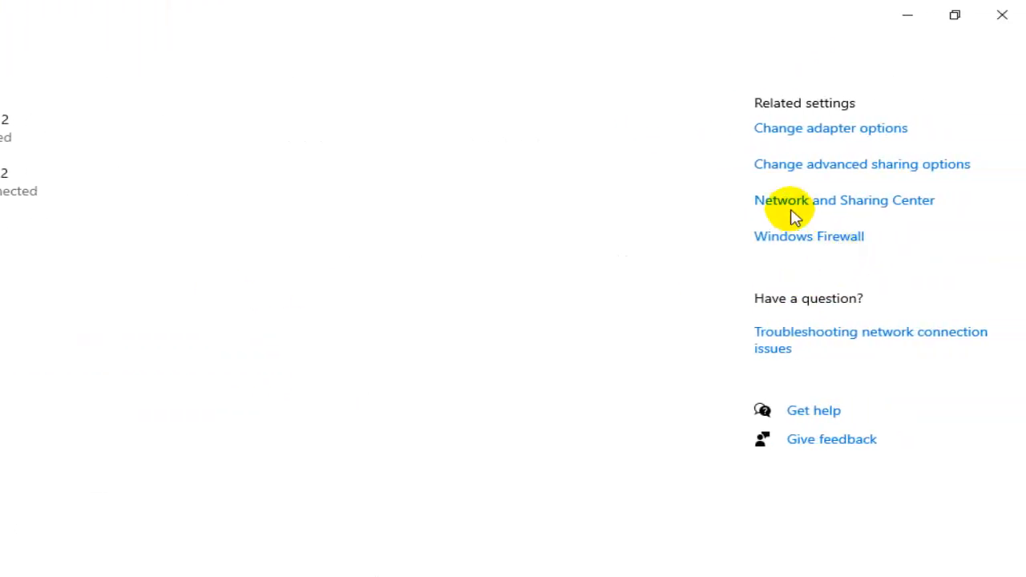
left_click(772, 202)
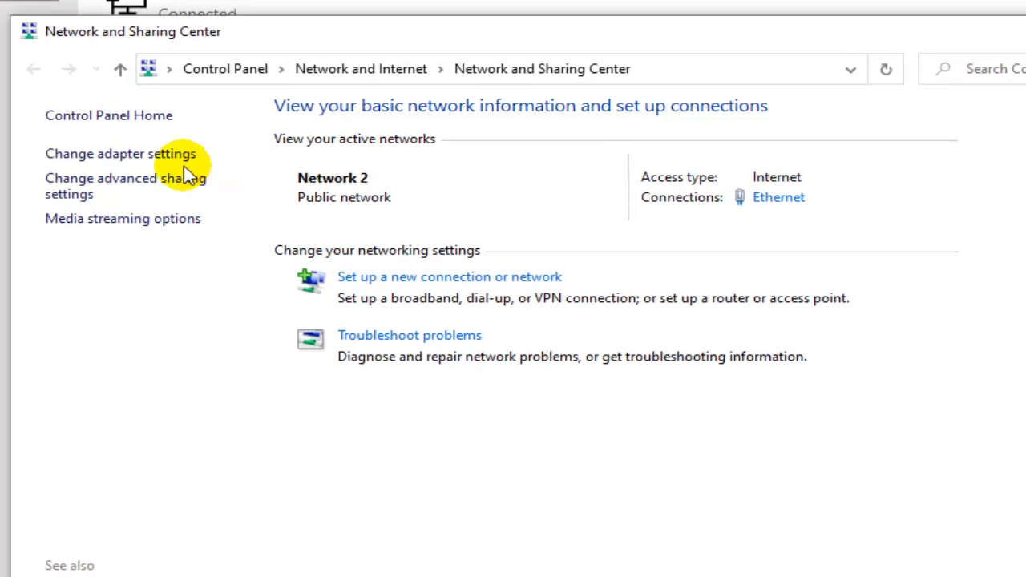
left_click(168, 154)
- Disable the Ethernet adapter connected to Network 2 and close the network settings windows
left_click(172, 184)
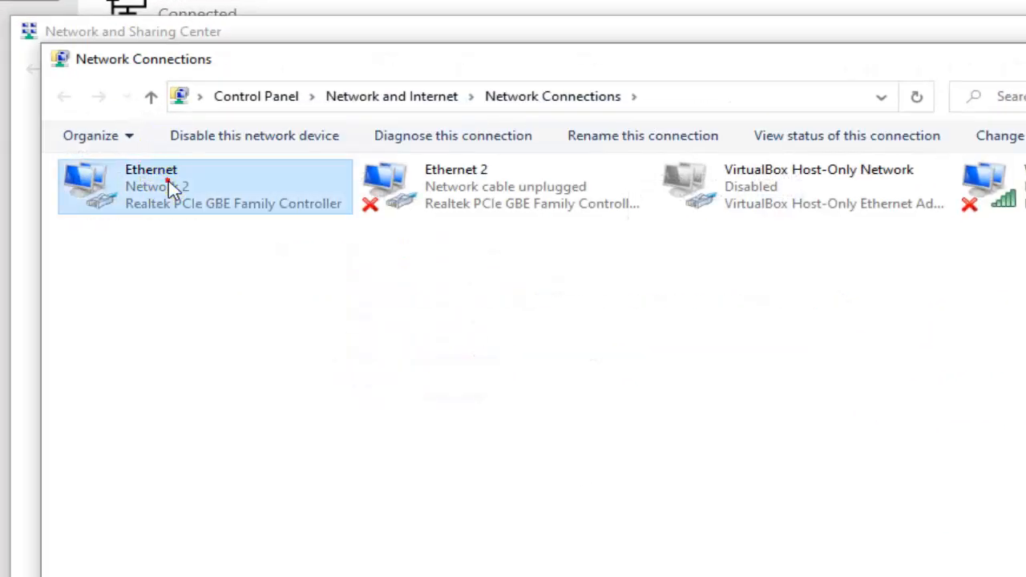
right_click(172, 183)
left_click(187, 184)
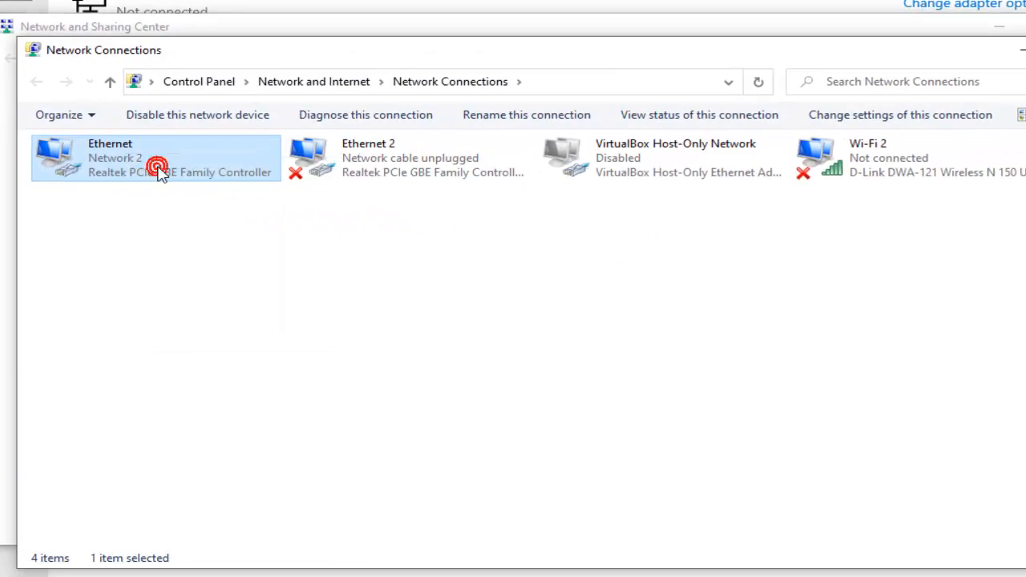
left_click(984, 130)
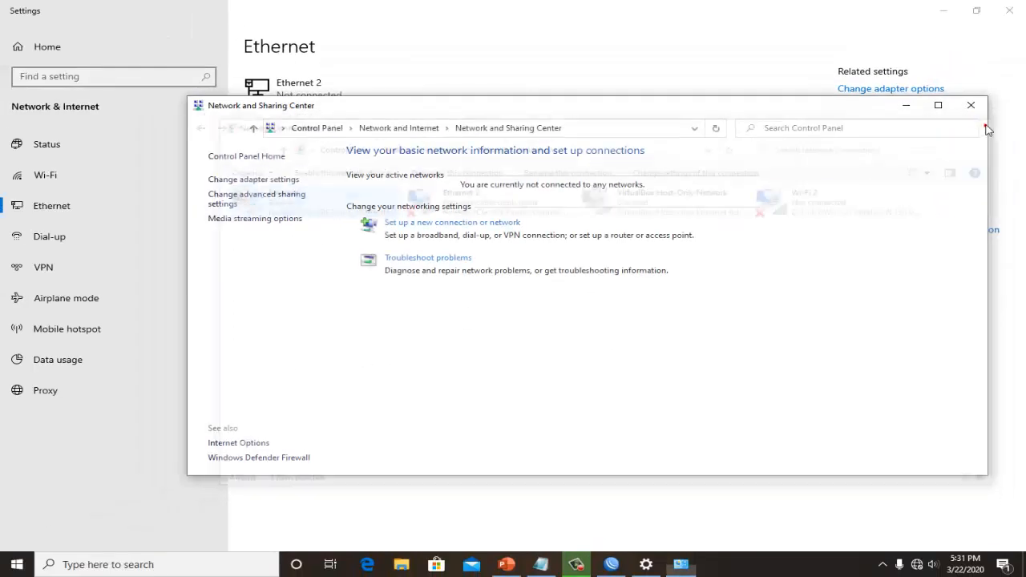
left_click(976, 107)
left_click(1023, 11)
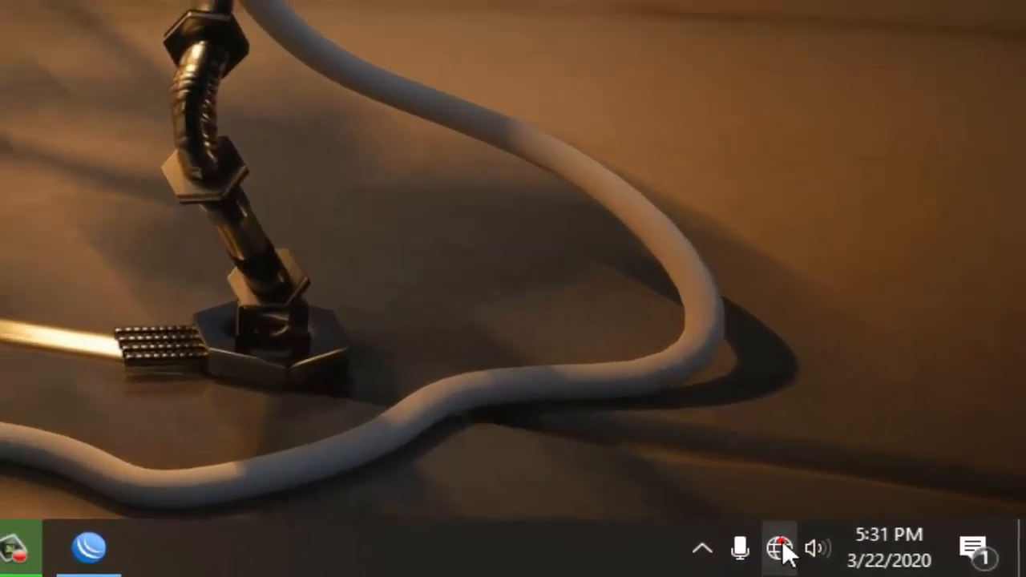
- Connect to the open Wi-Fi network SMK HOTSPOT and continue from the hotspot redirect page to the MSN site
left_click(780, 549)
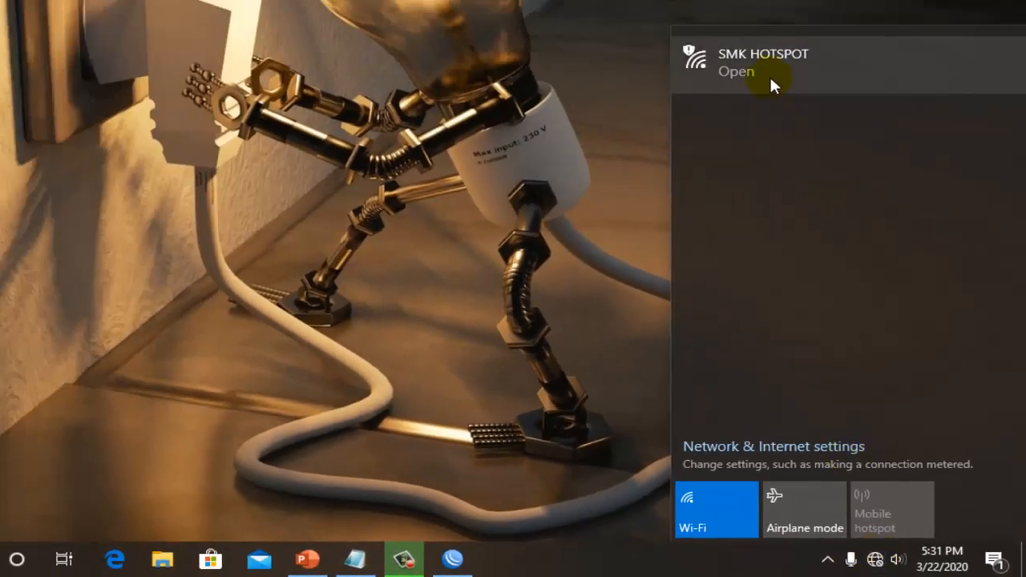
left_click(770, 73)
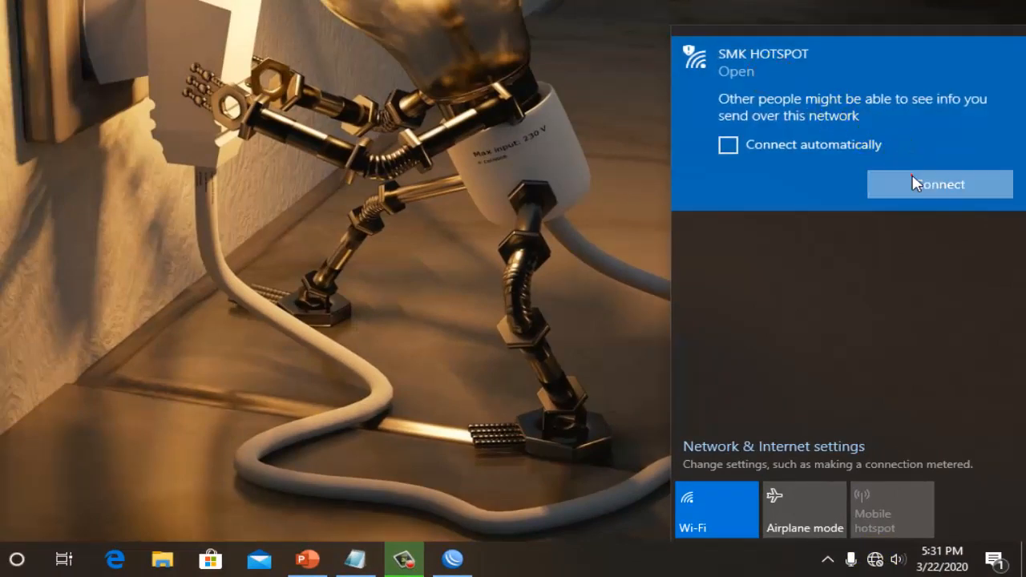
left_click(916, 183)
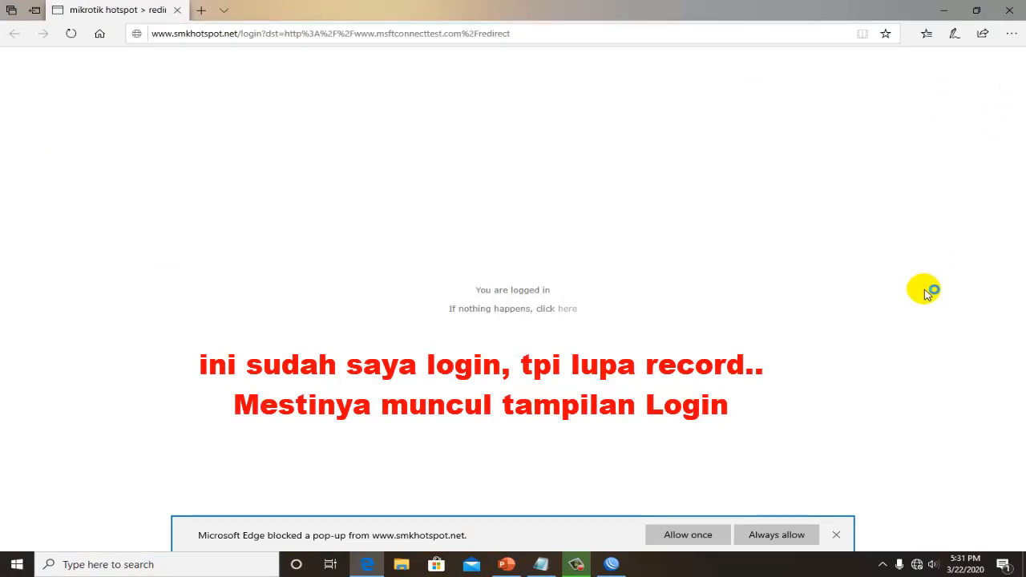
left_click(568, 309)
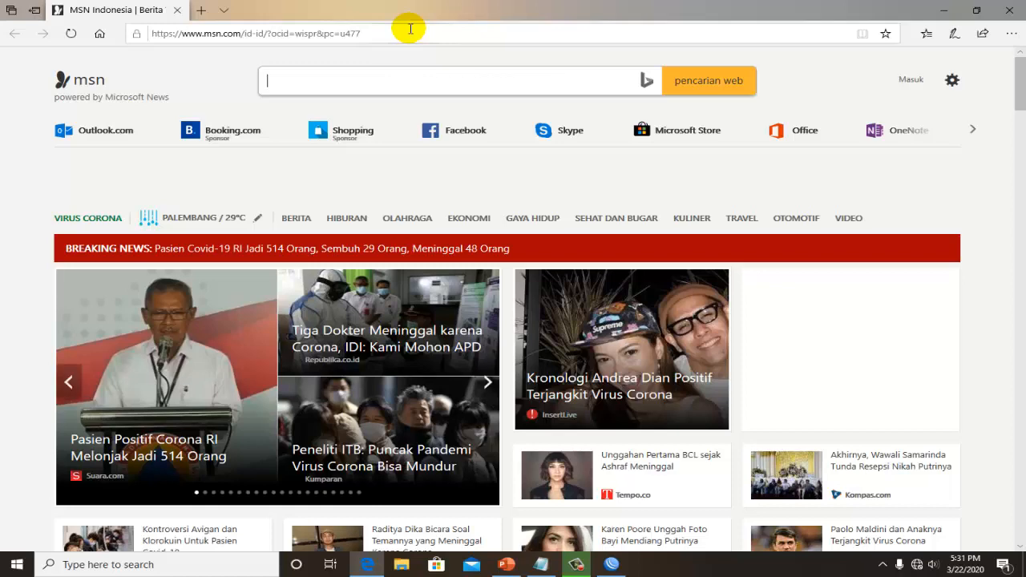
left_click_drag(410, 29, 170, 40)
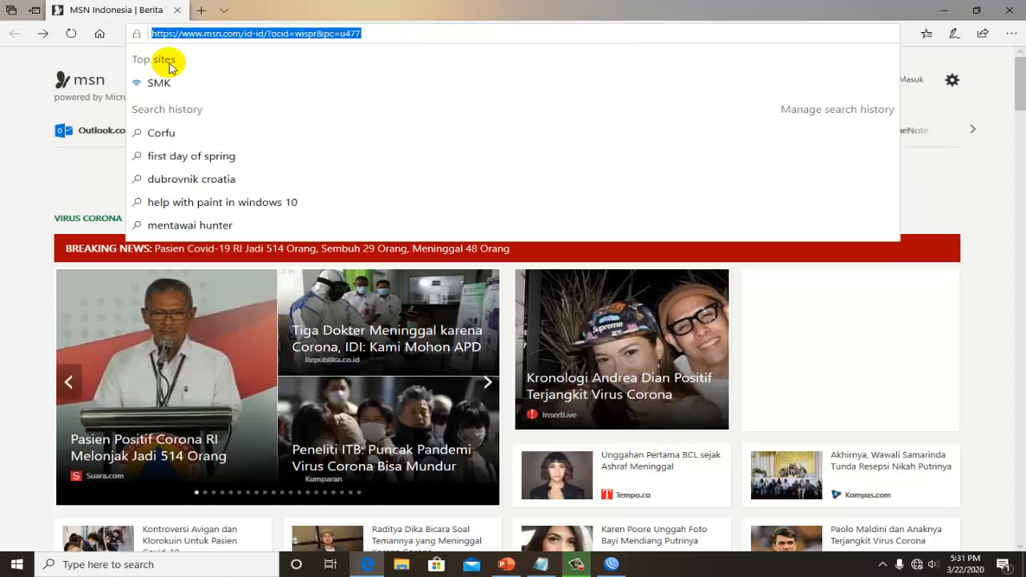
- Add item 25, "COOKIES HOTSPOT non aktif", below TAHAP PENGUJIAN in the TAHAP2 Notepad checklist
left_click(541, 565)
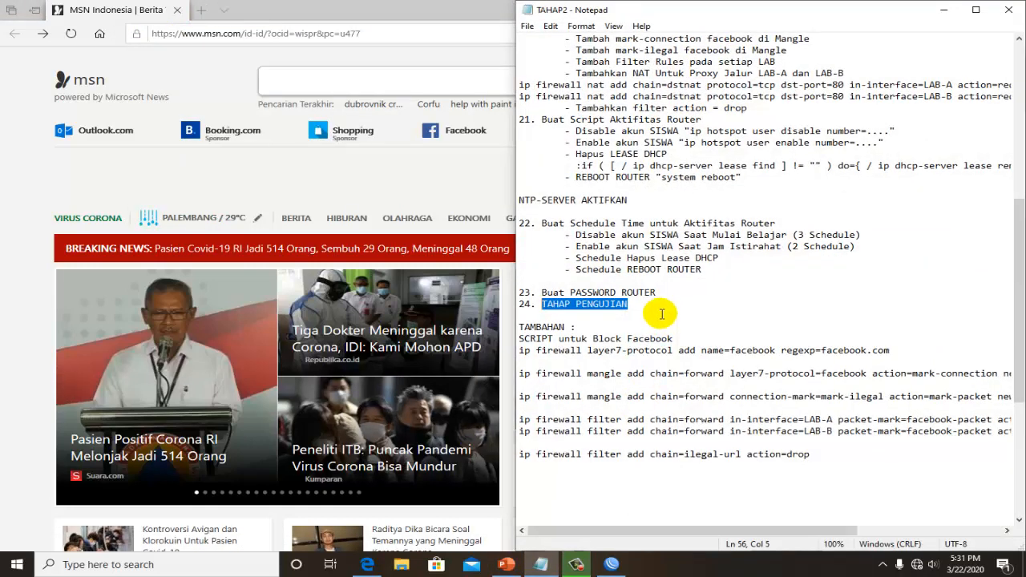
left_click(663, 307)
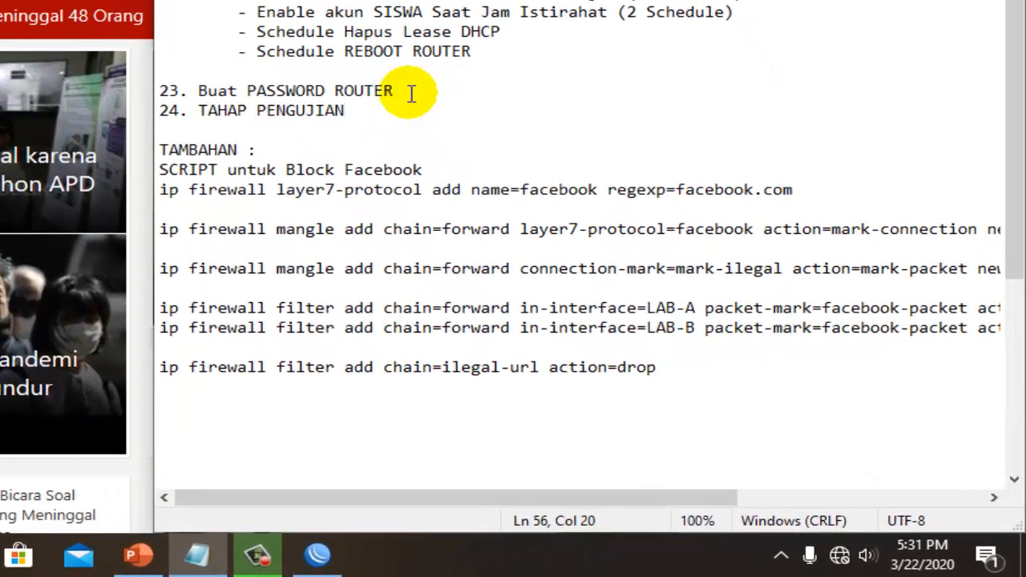
key("Return")
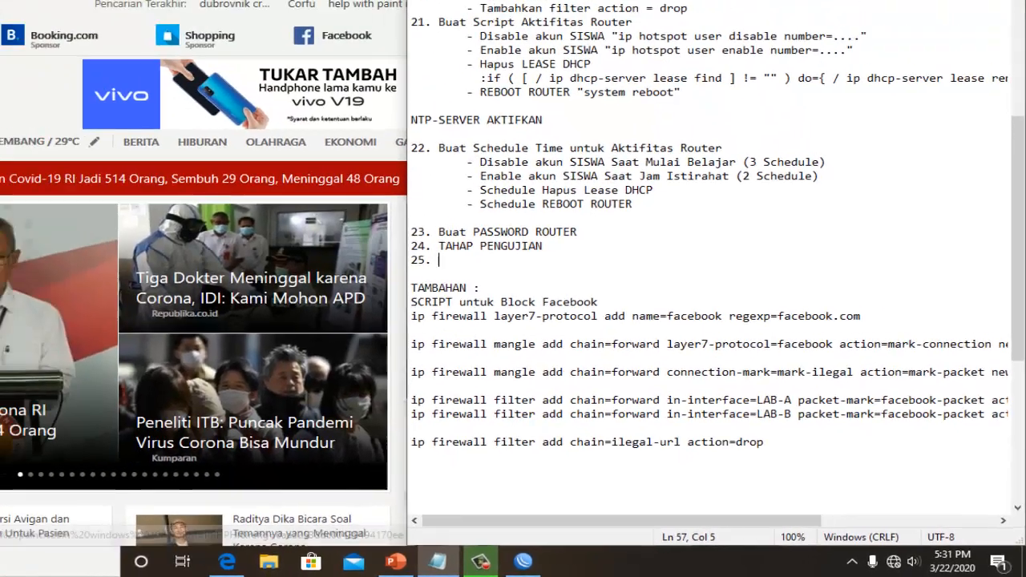
left_click(434, 6)
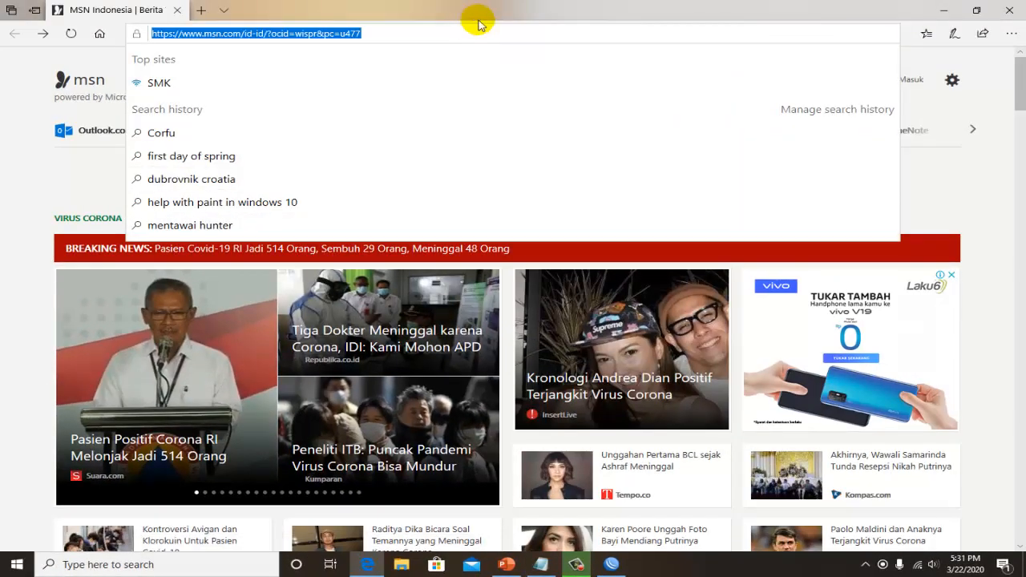
left_click(11, 71)
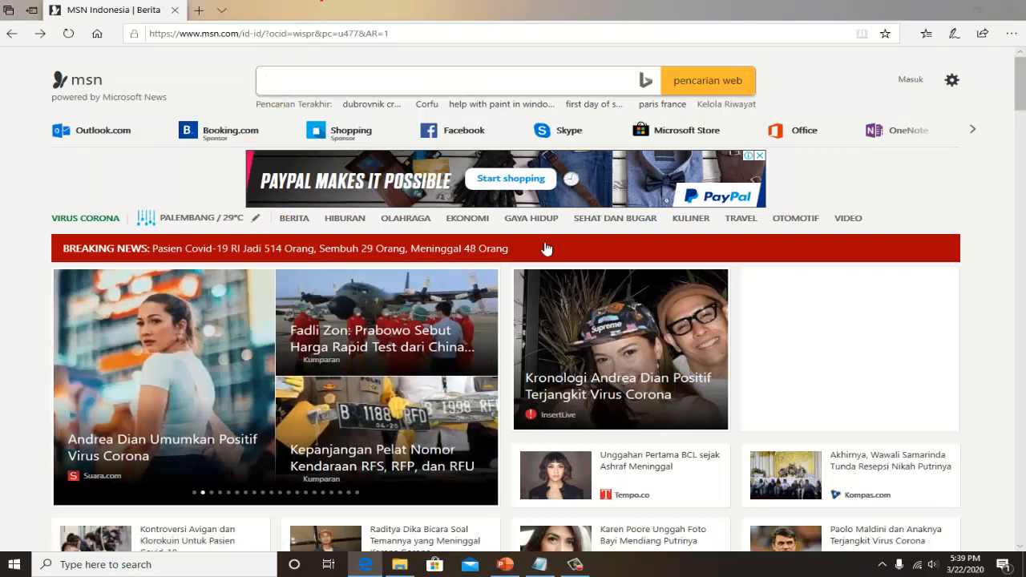
left_click(917, 565)
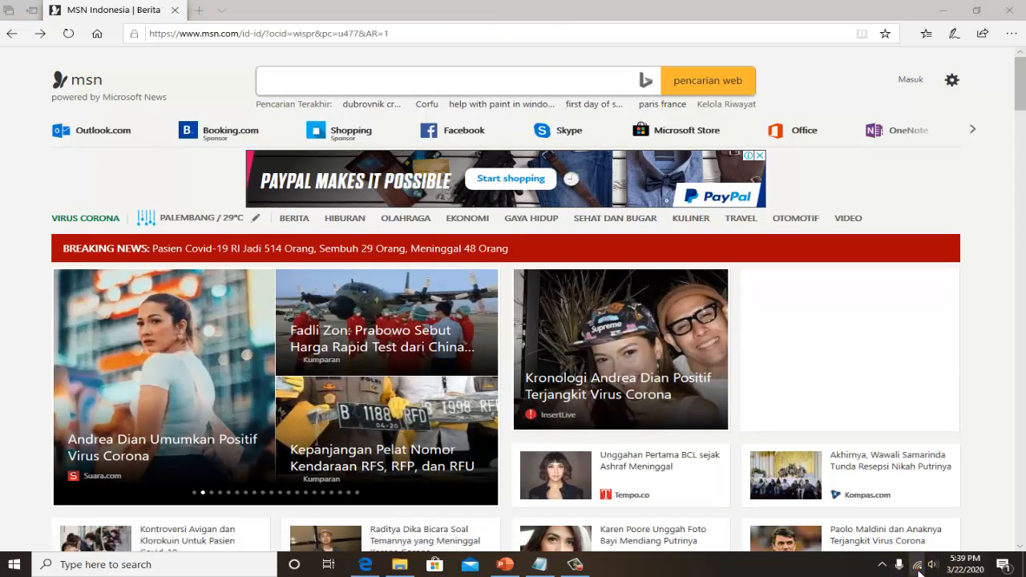
left_click(569, 5)
left_click(568, 6)
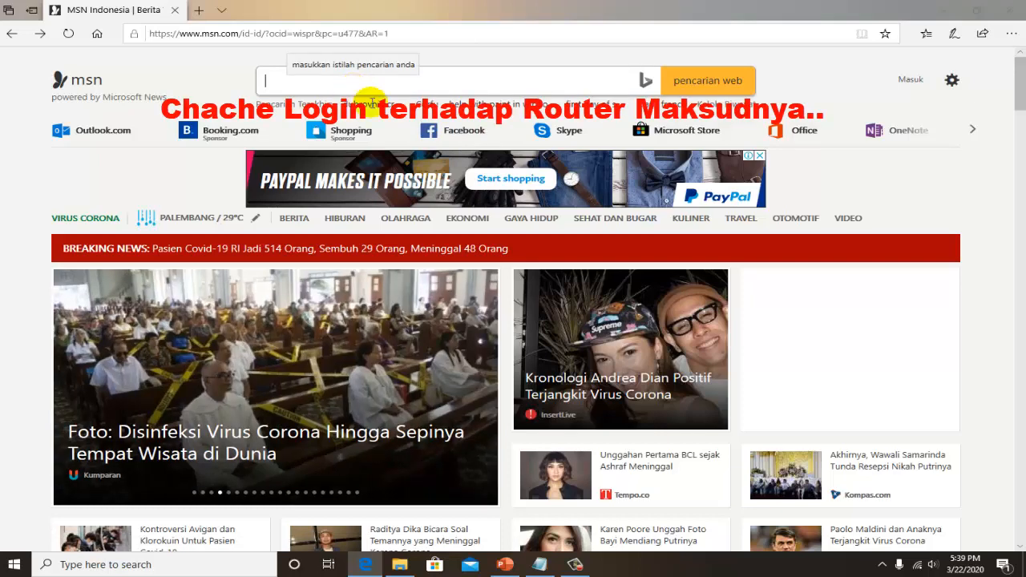
- Review item 25 on the hotspot cookies in the TAHAP2 notes, and minimize the open windows
left_click(540, 565)
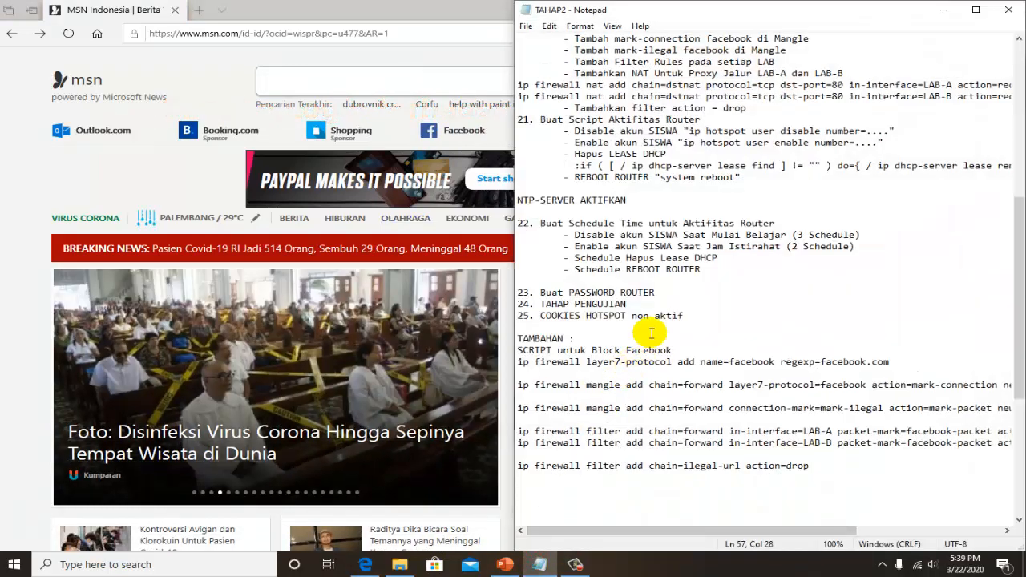
left_click_drag(586, 315, 536, 315)
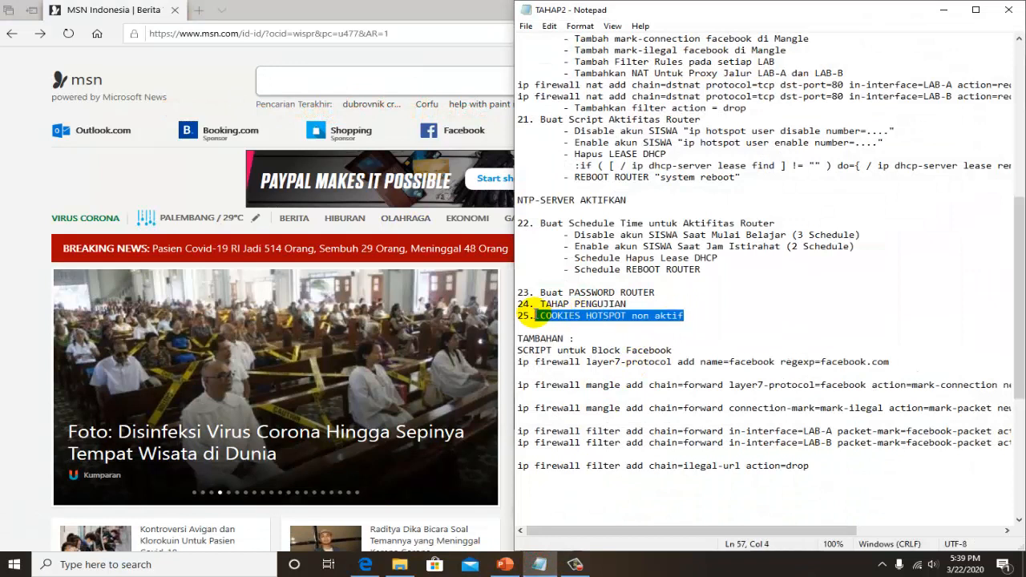
left_click(666, 316)
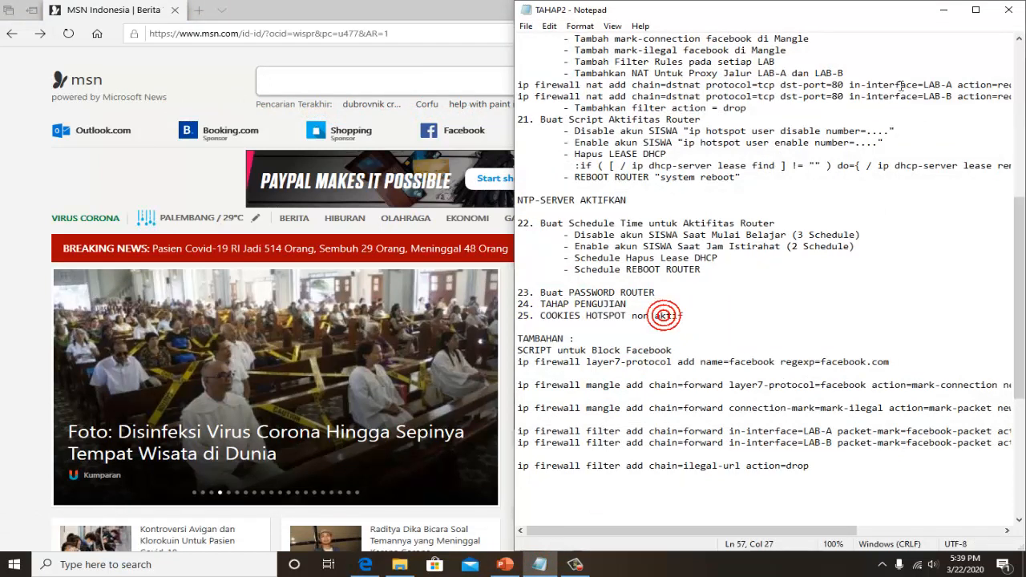
left_click(938, 13)
left_click(940, 11)
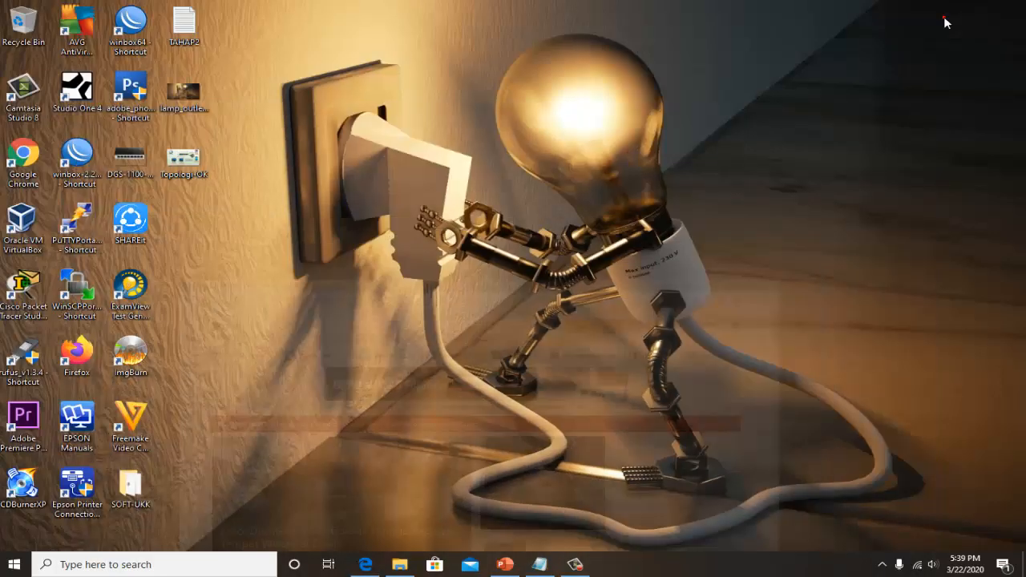
- Launch winbox64 from the desktop and allow the file to run
right_click(574, 132)
left_click(607, 168)
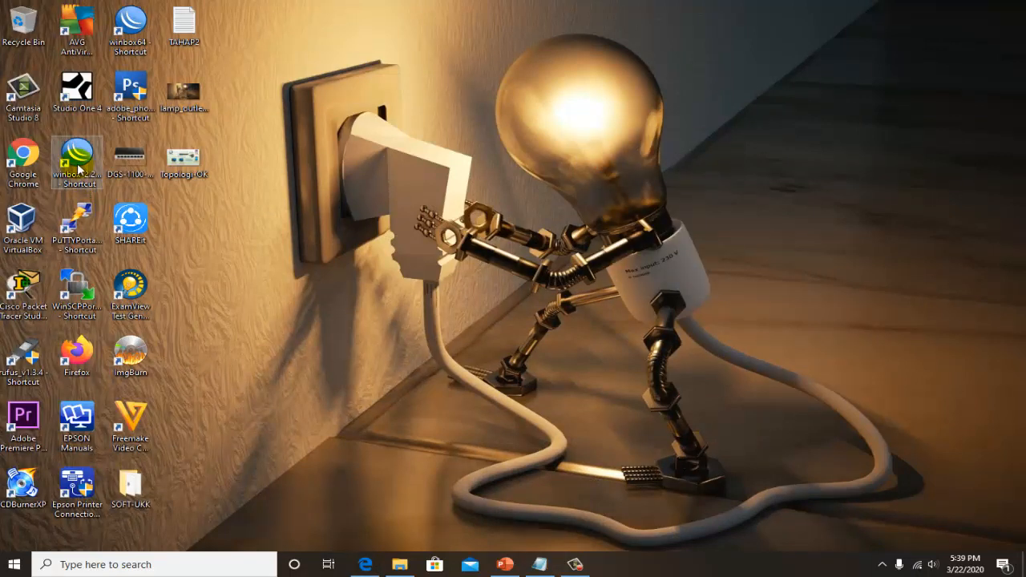
double_click(132, 58)
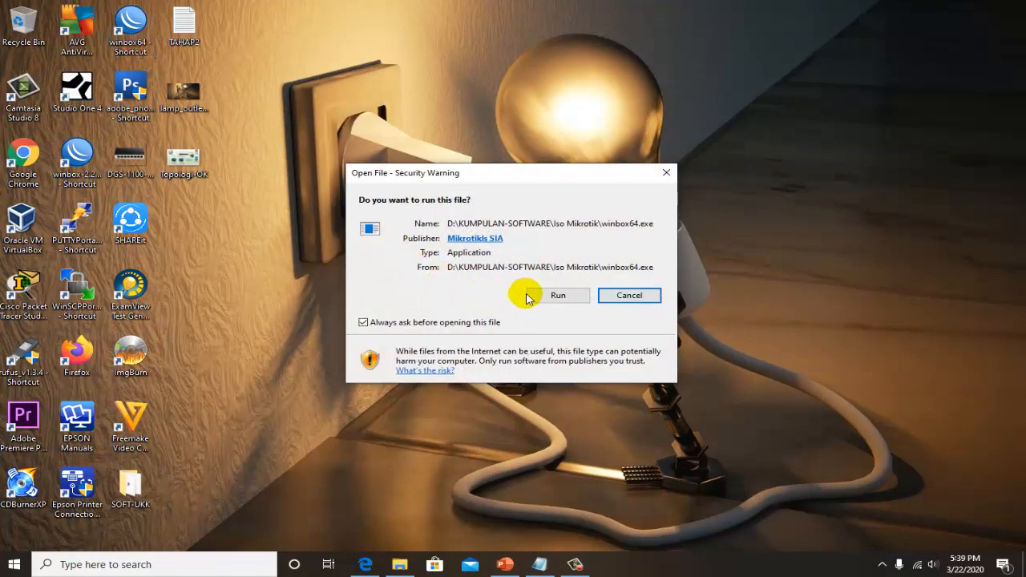
left_click(617, 295)
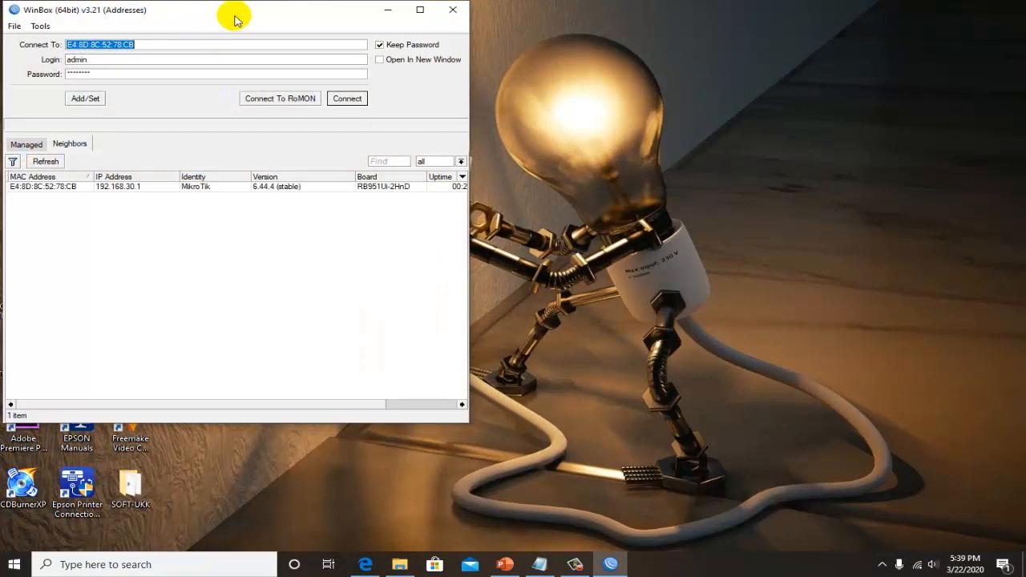
- Enter the router's login password for admin and connect to the neighbor with MAC address E4:8D:8C:52:78:CB
left_click_drag(235, 20, 470, 53)
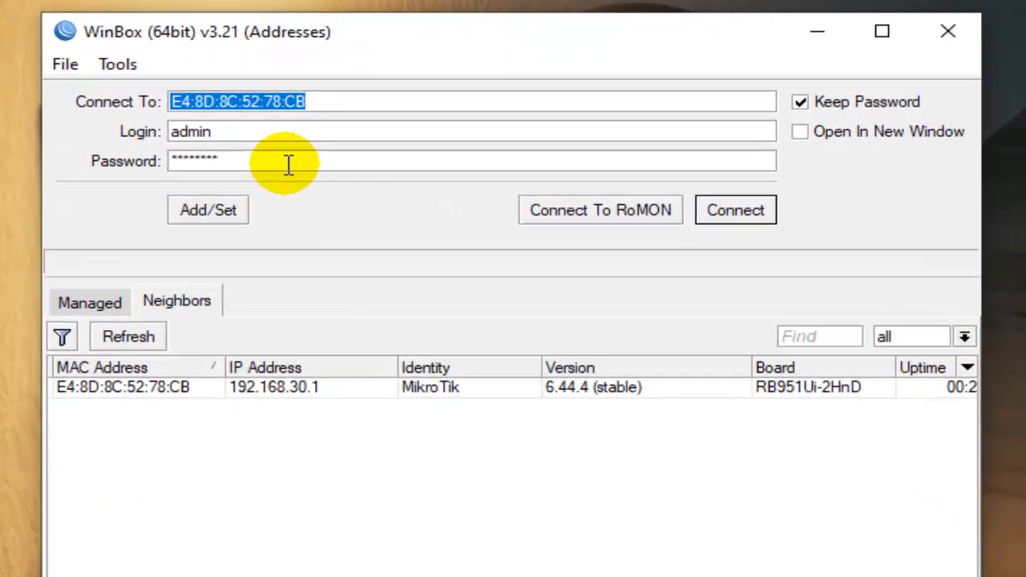
left_click(355, 107)
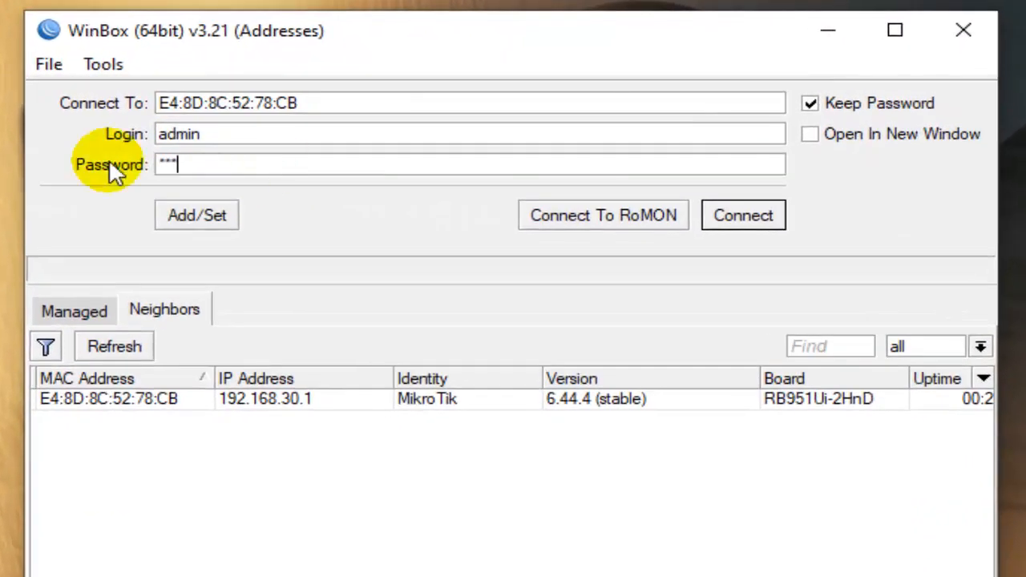
type("********")
left_click(125, 398)
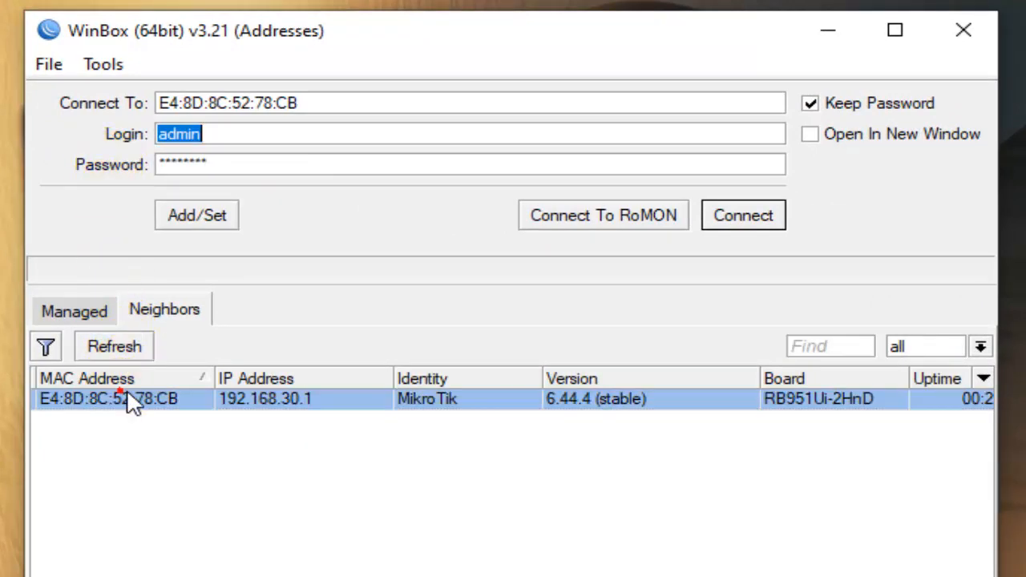
left_click(742, 223)
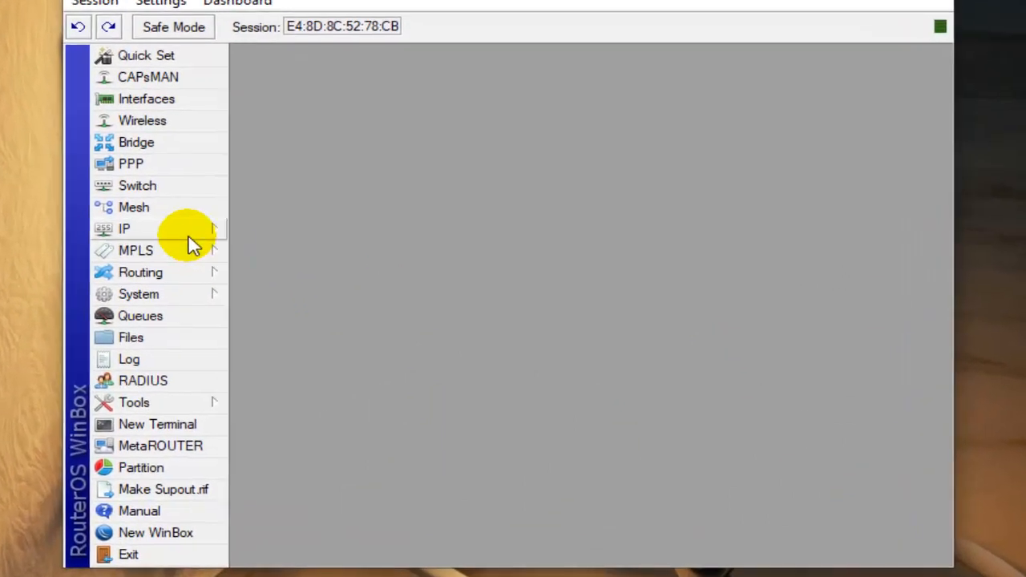
- Open the hotspot server profiles, select hsprof1, and widen the DNS Name column to show the full domain
left_click(220, 271)
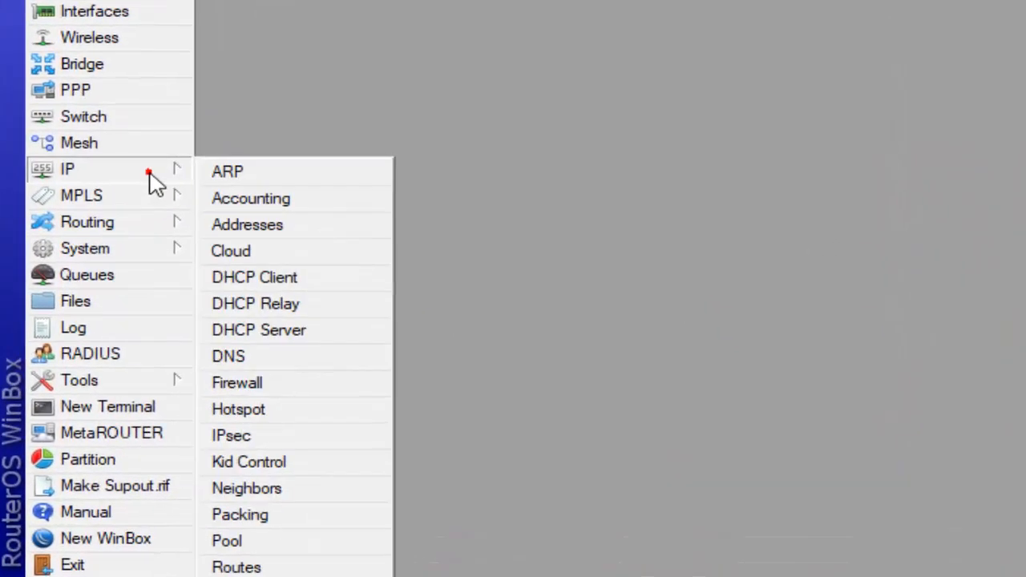
left_click(240, 409)
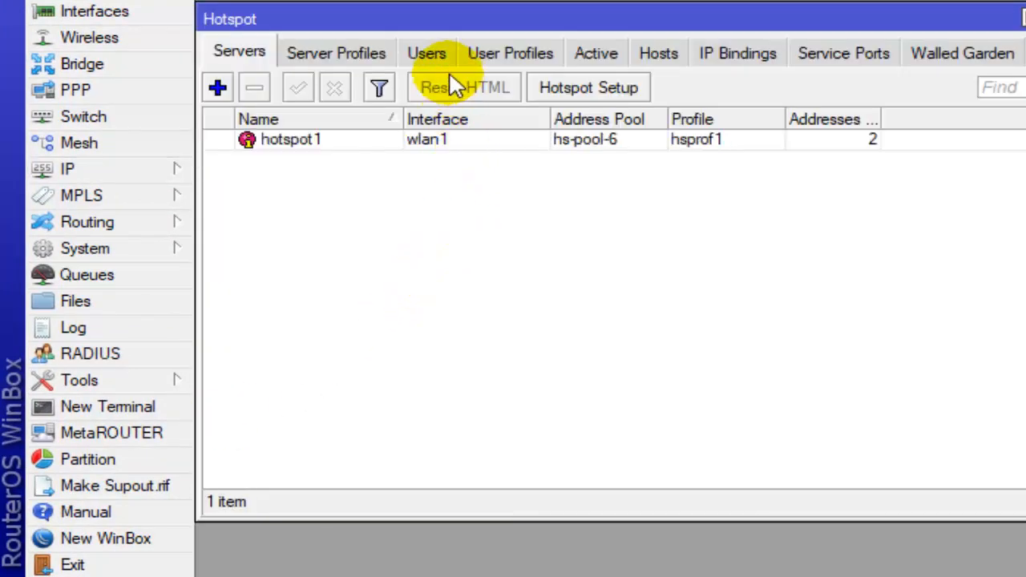
left_click(350, 56)
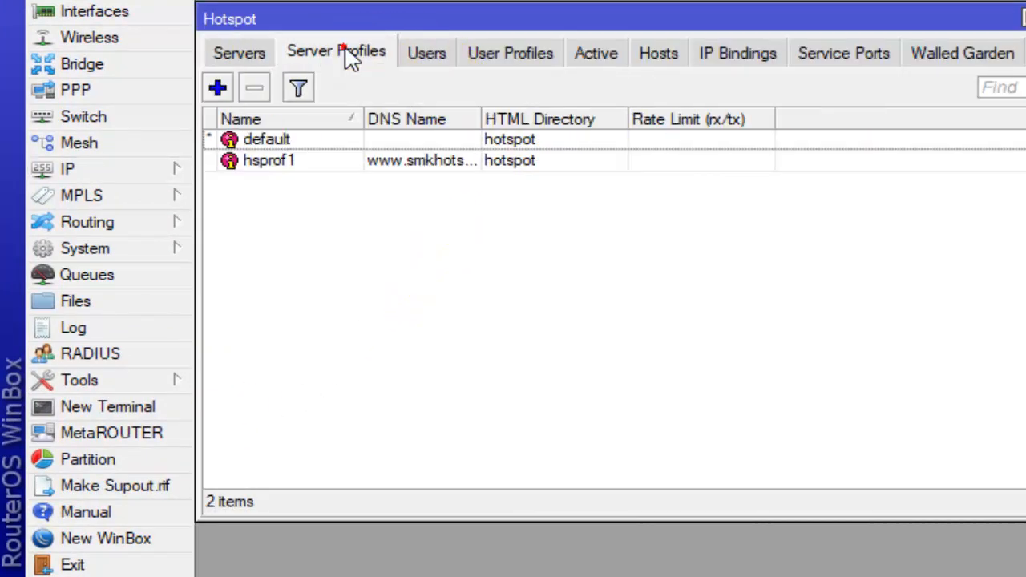
left_click(449, 164)
left_click_drag(481, 118, 605, 119)
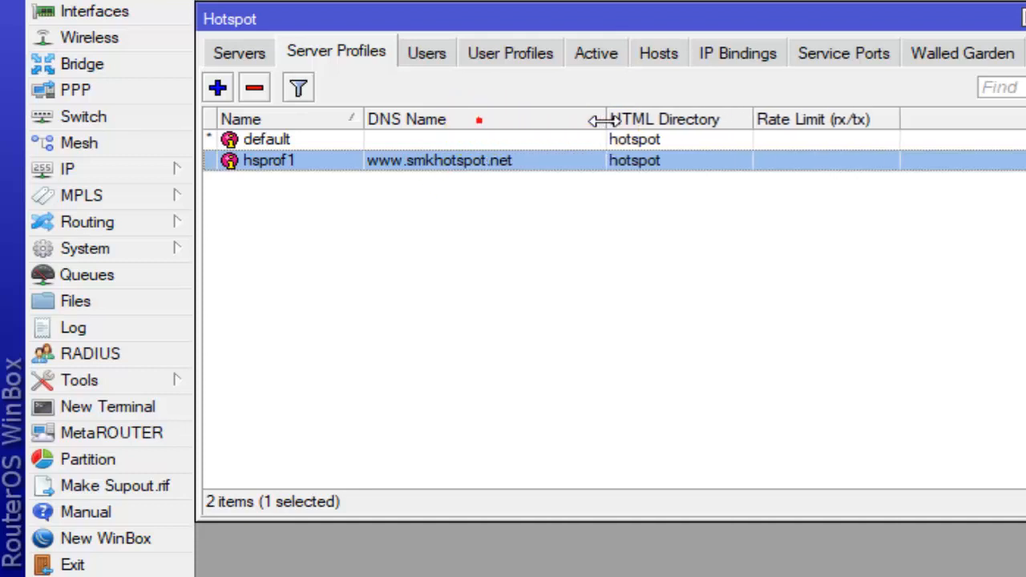
- Disable the Cookie login method in the hsprof1 hotspot server profile and save the profile
double_click(481, 163)
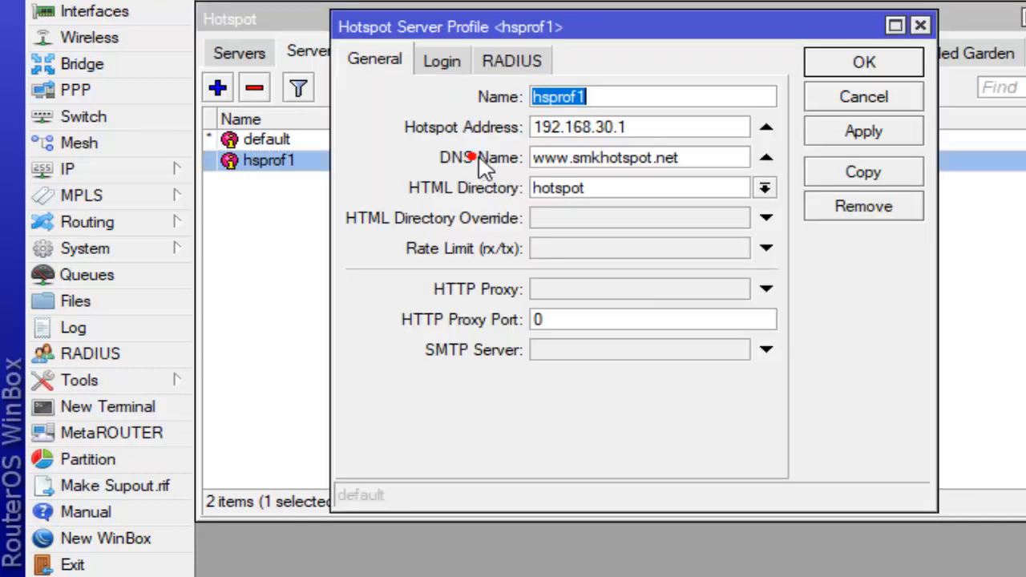
left_click(443, 61)
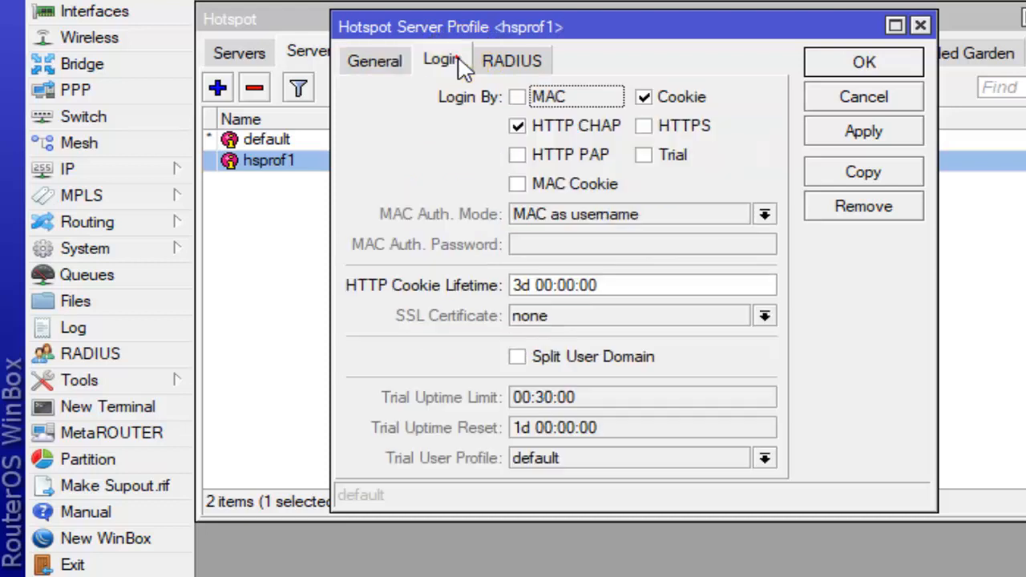
left_click(645, 98)
left_click(644, 97)
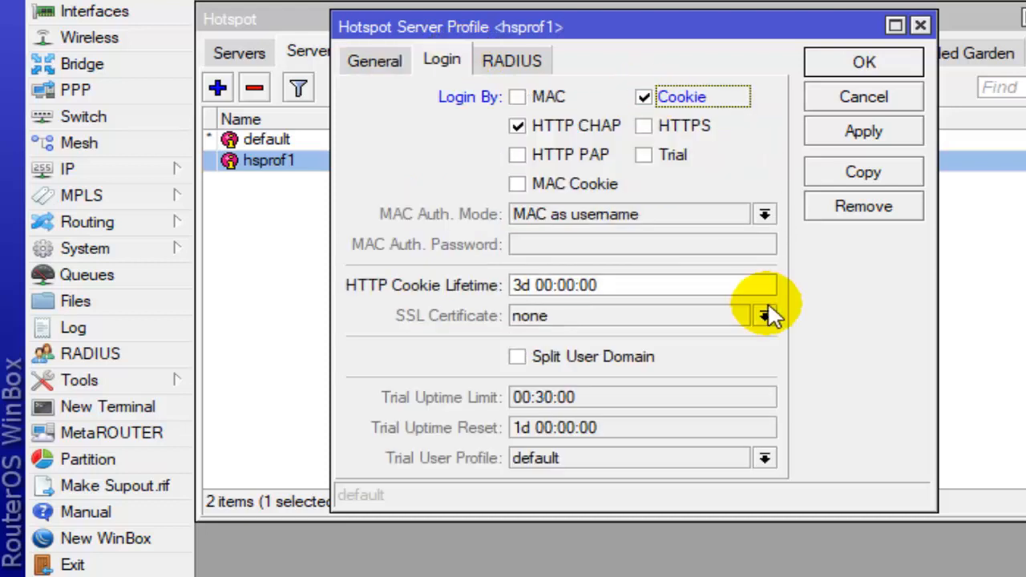
left_click(645, 97)
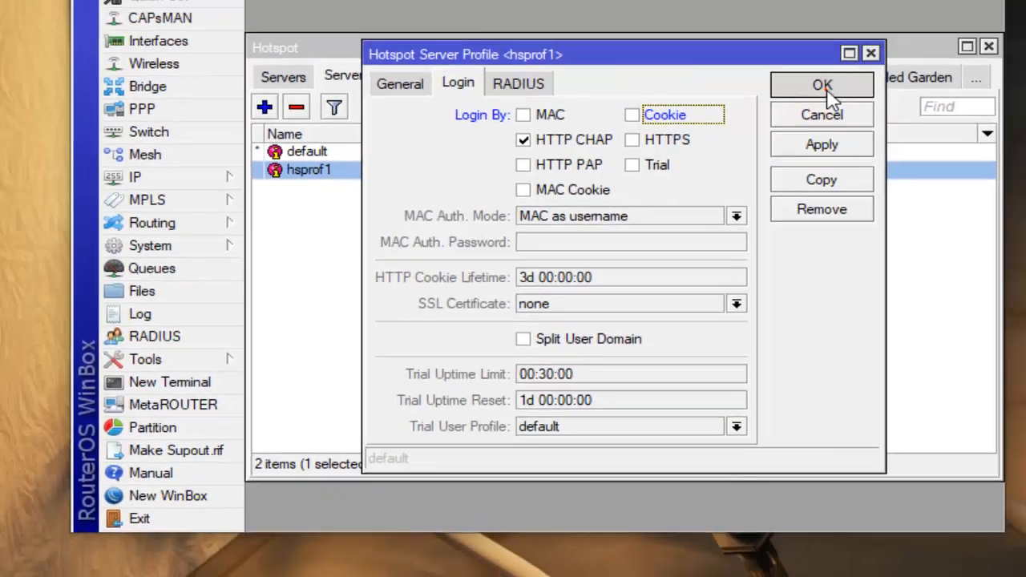
left_click(864, 64)
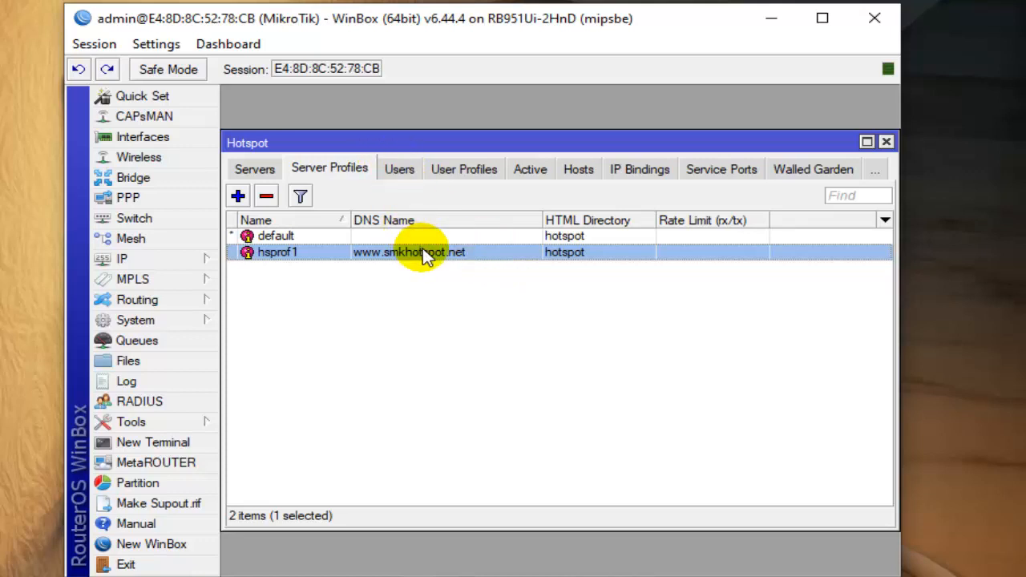
- Minimize WinBox, bring up the Edge window with the MSN page, and return to WinBox
left_click(770, 17)
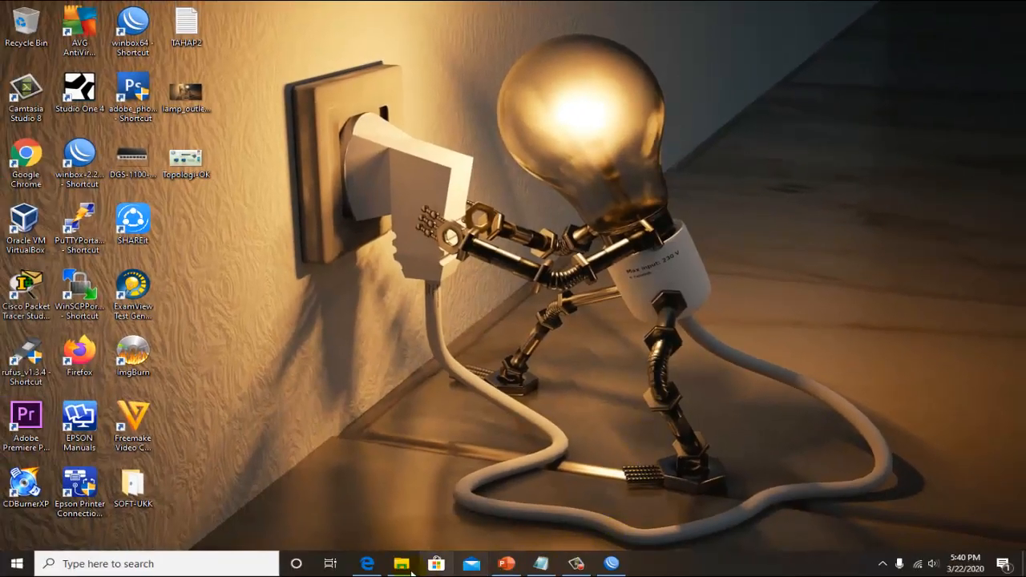
left_click(368, 563)
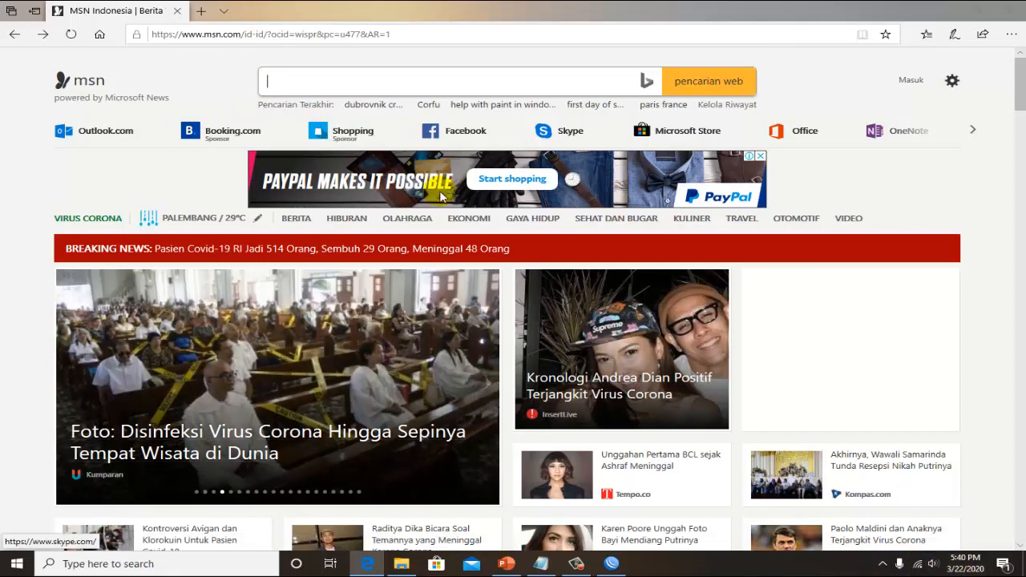
left_click(612, 564)
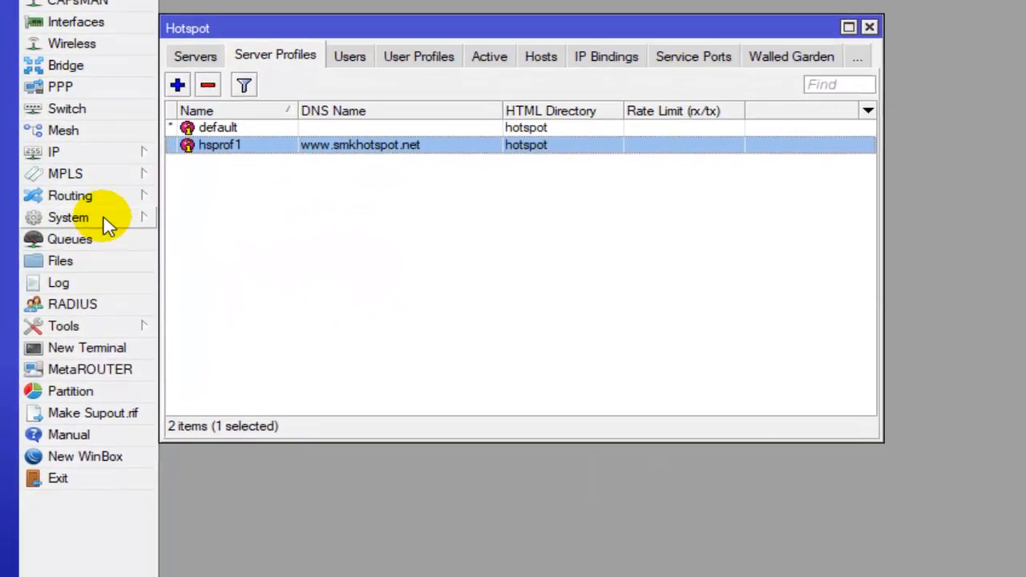
- Open the router's script list and run each of the three DISABLE-SIS... scripts once
left_click(102, 309)
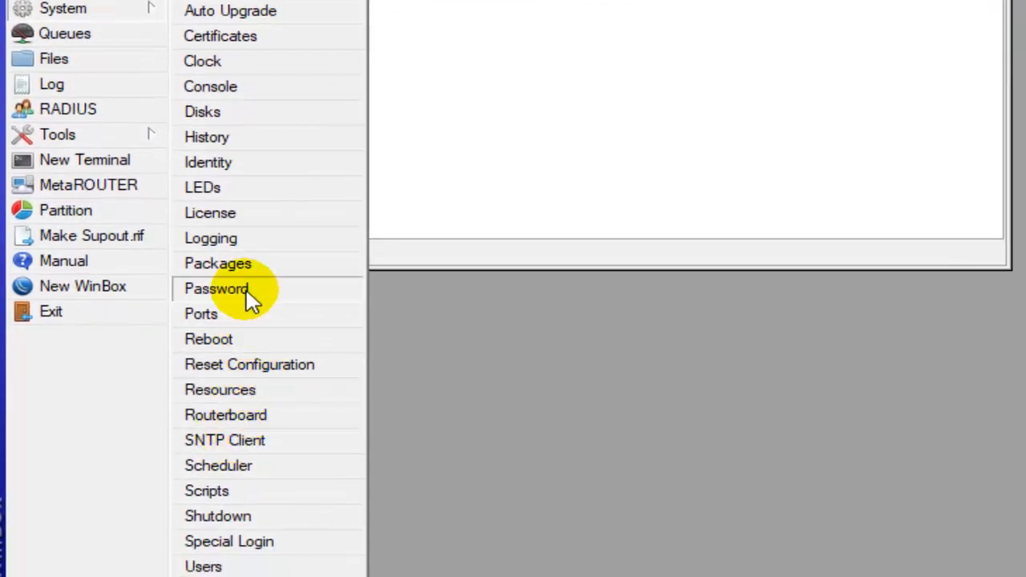
left_click(233, 489)
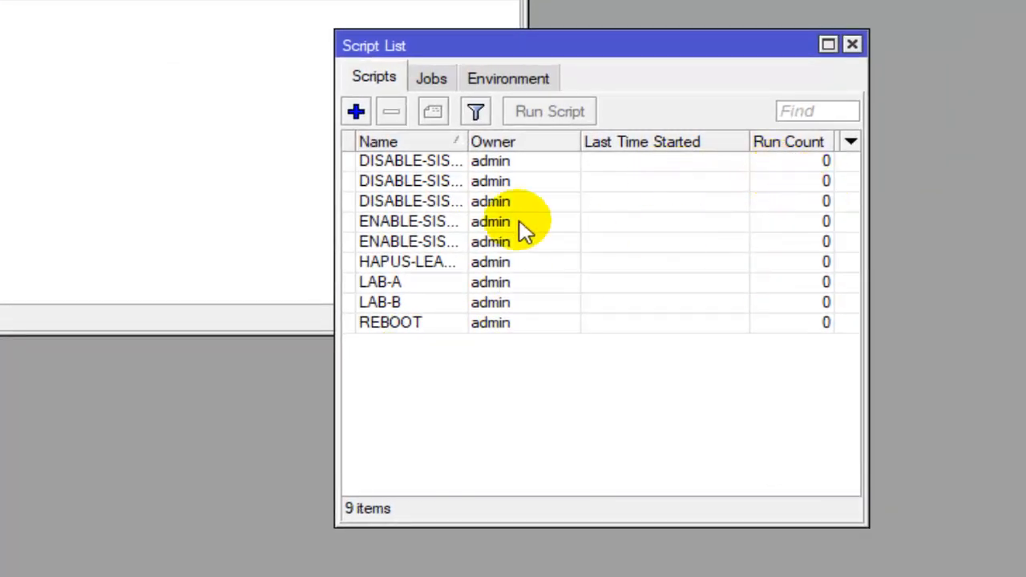
left_click(474, 163)
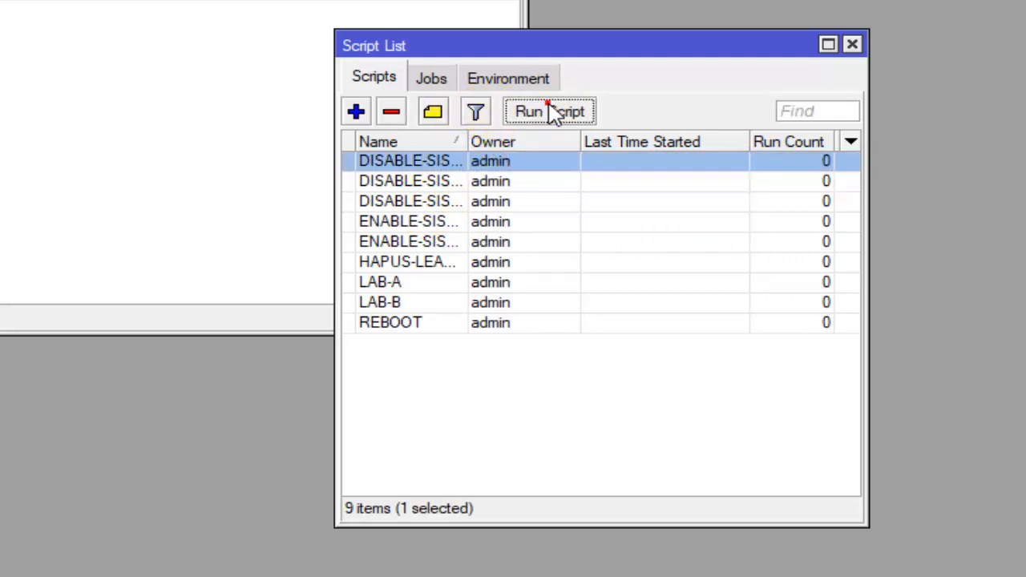
left_click(546, 111)
left_click(472, 183)
left_click(534, 113)
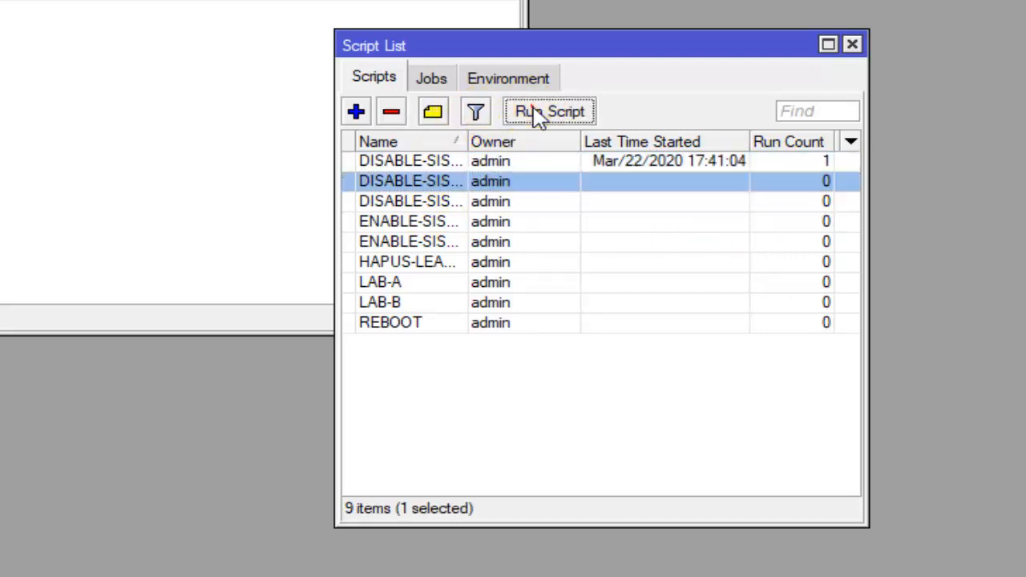
left_click(484, 202)
left_click(537, 117)
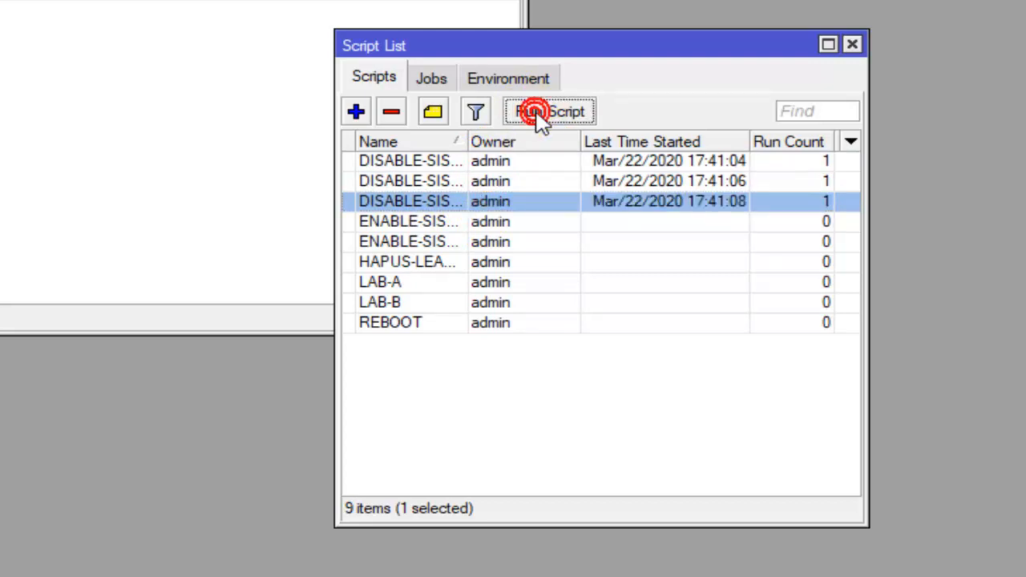
- Run both ENABLE-SIS... scripts from the script list, one after the other
left_click(477, 223)
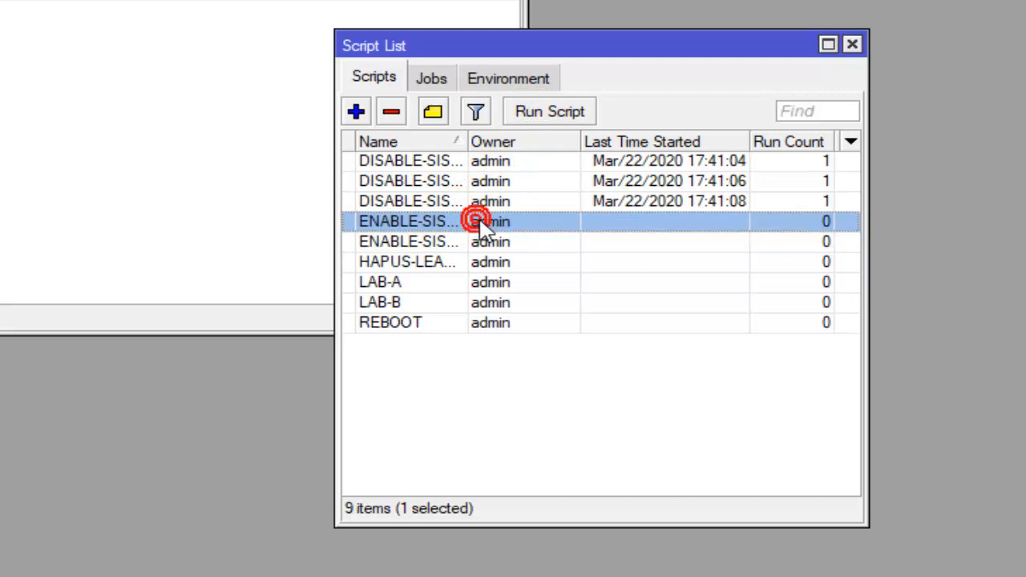
left_click(538, 112)
left_click(469, 244)
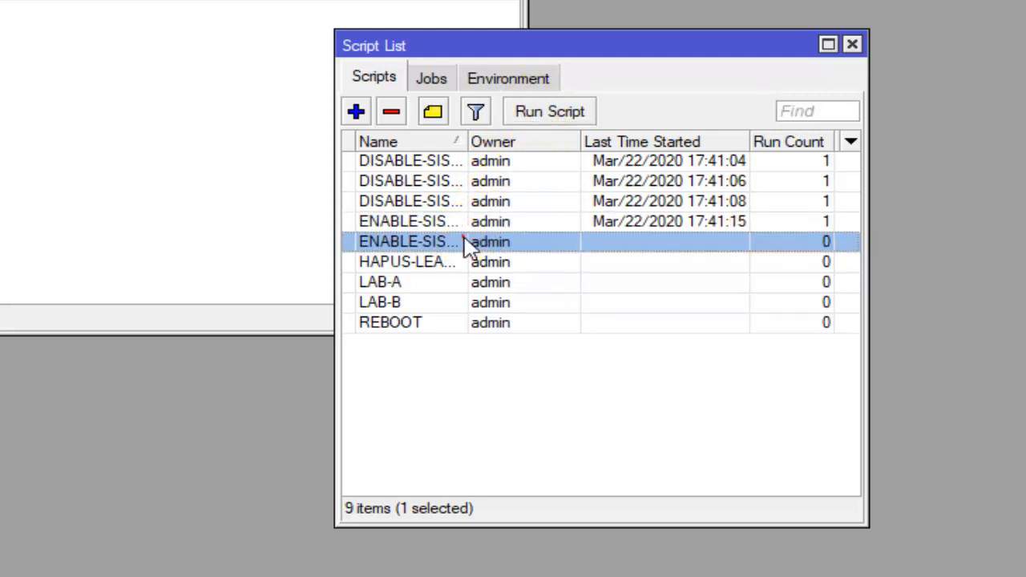
left_click(554, 113)
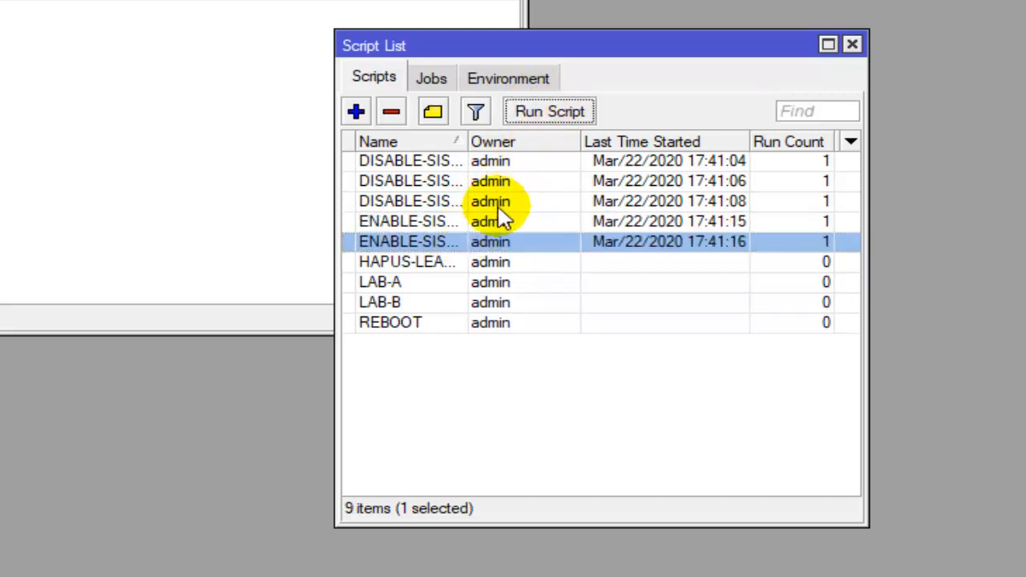
- Rerun the first two DISABLE-SIS... scripts and run the HAPUS-LEA... script
left_click(514, 162)
left_click(542, 112)
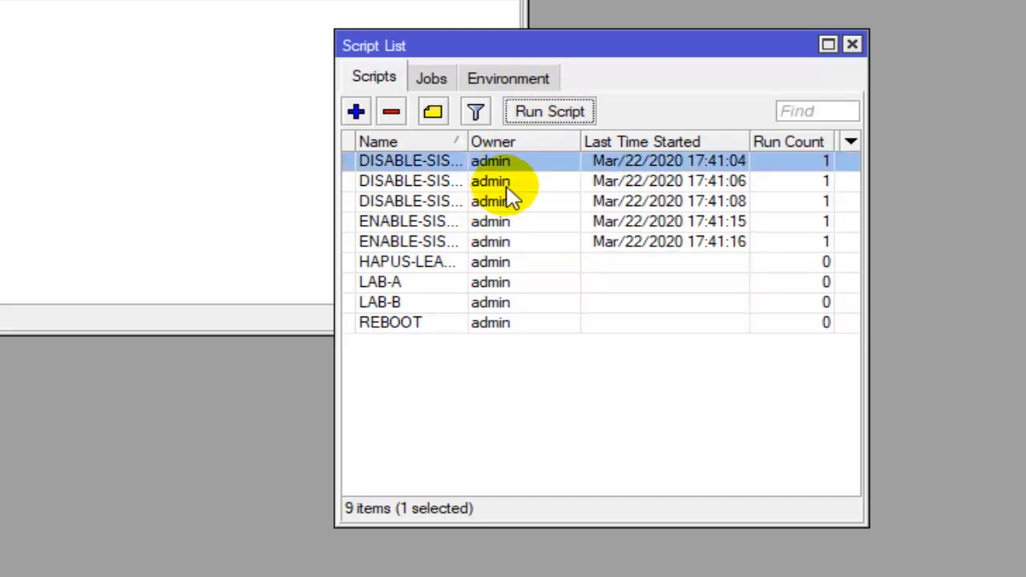
left_click(506, 184)
left_click(542, 111)
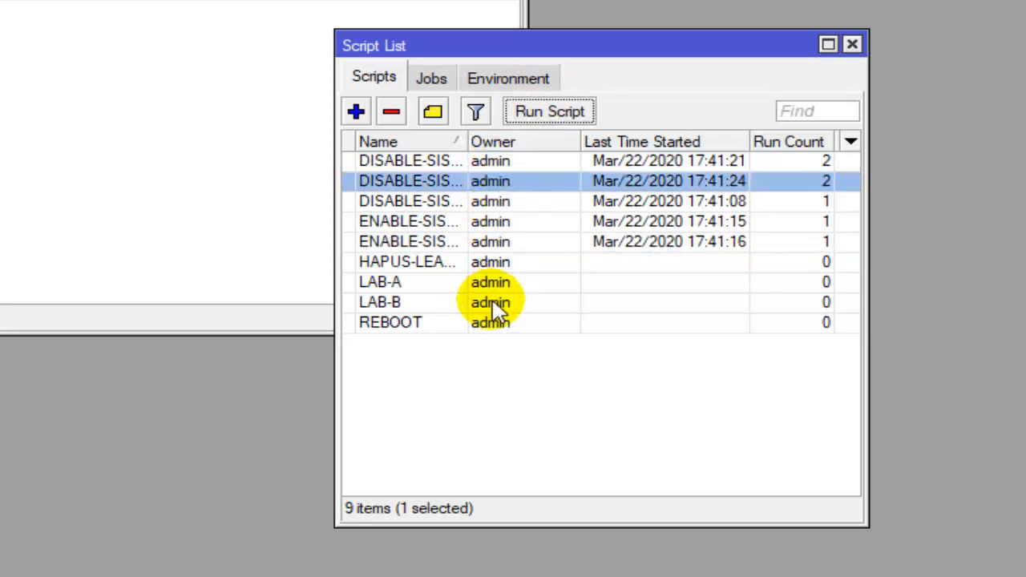
left_click(513, 263)
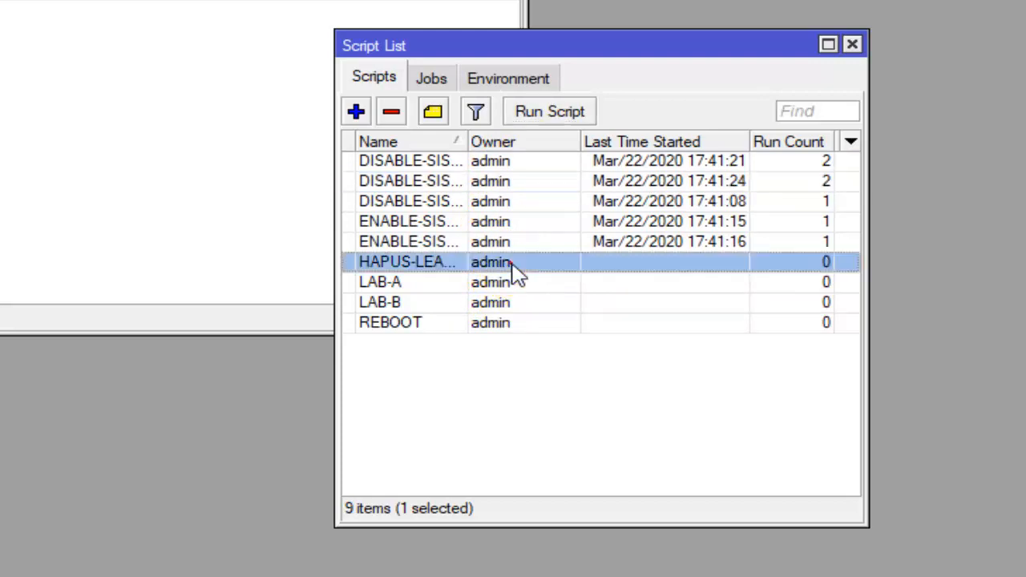
left_click(581, 114)
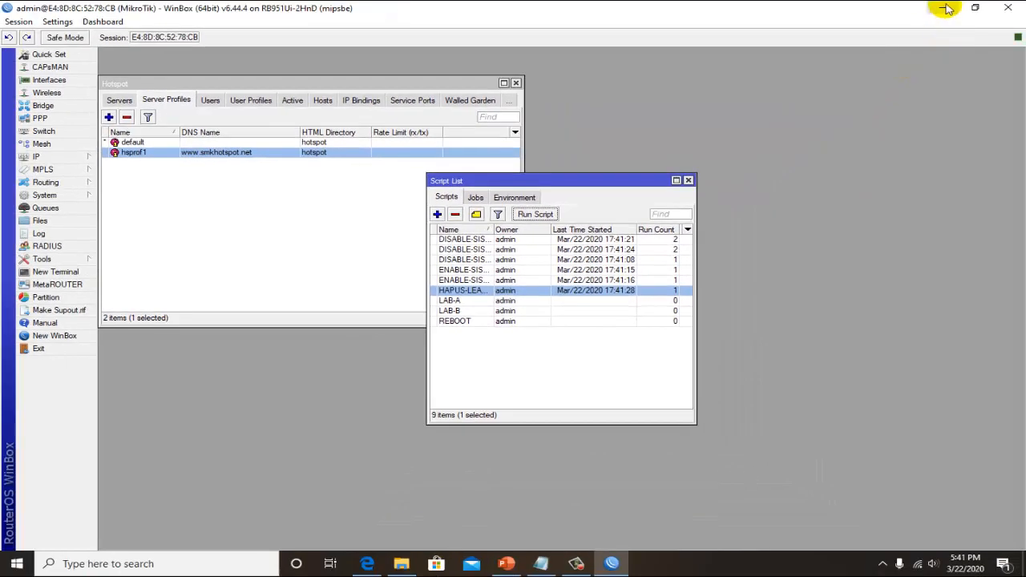
- Minimize WinBox, disconnect the computer from the SMK HOTSPOT Wi-Fi network, and close the Edge browser
left_click(946, 8)
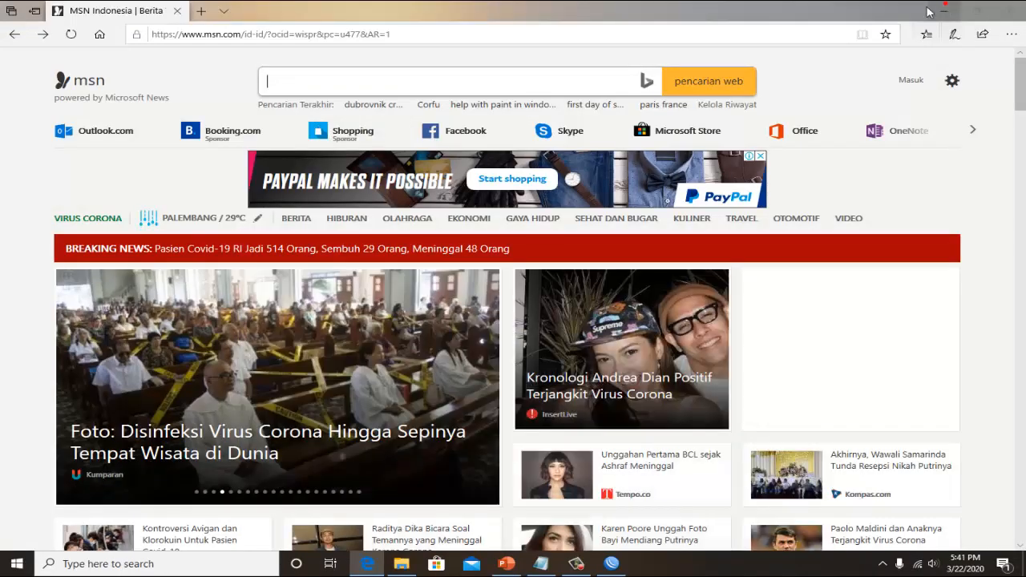
left_click(919, 566)
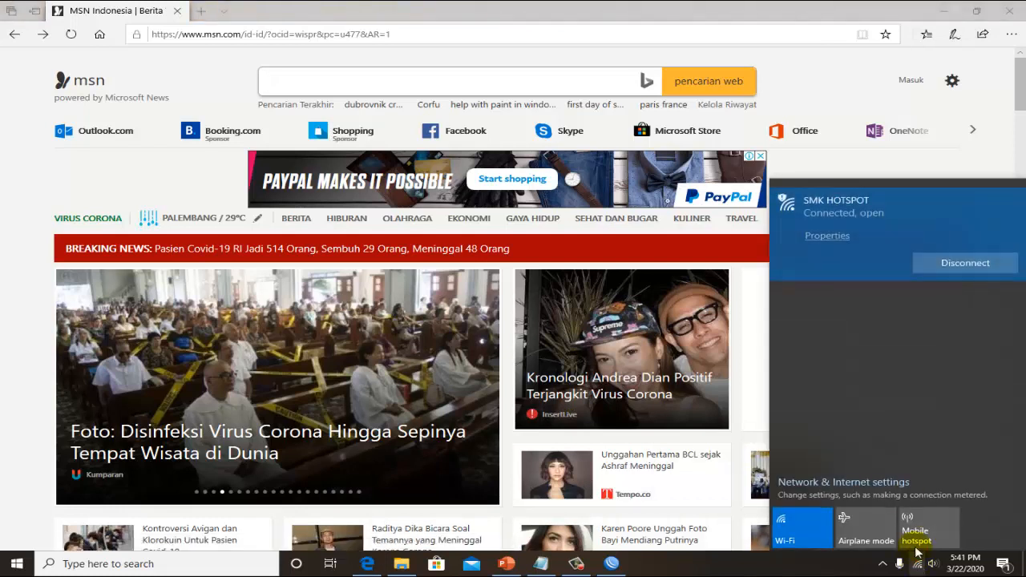
left_click(963, 265)
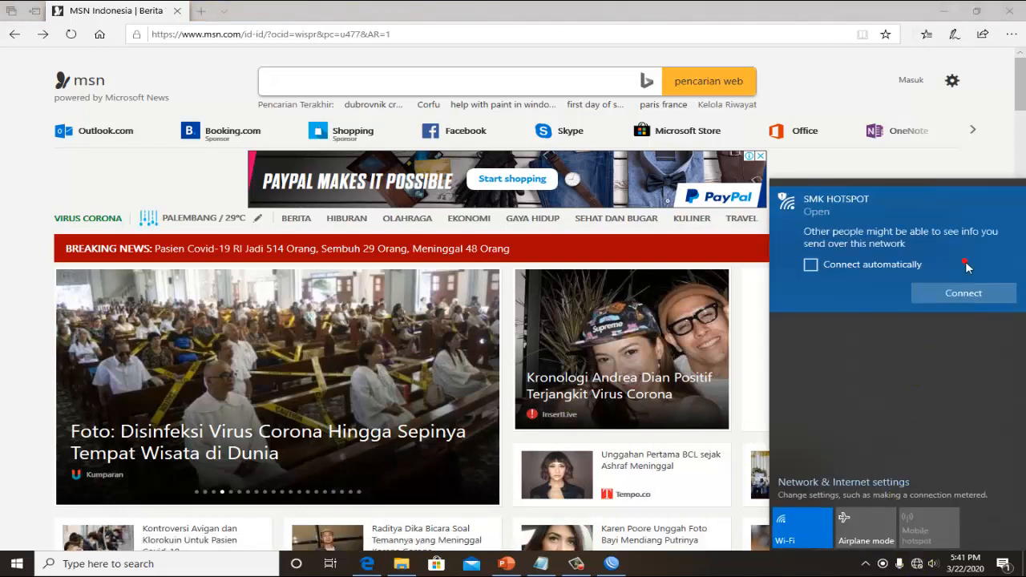
left_click(1015, 9)
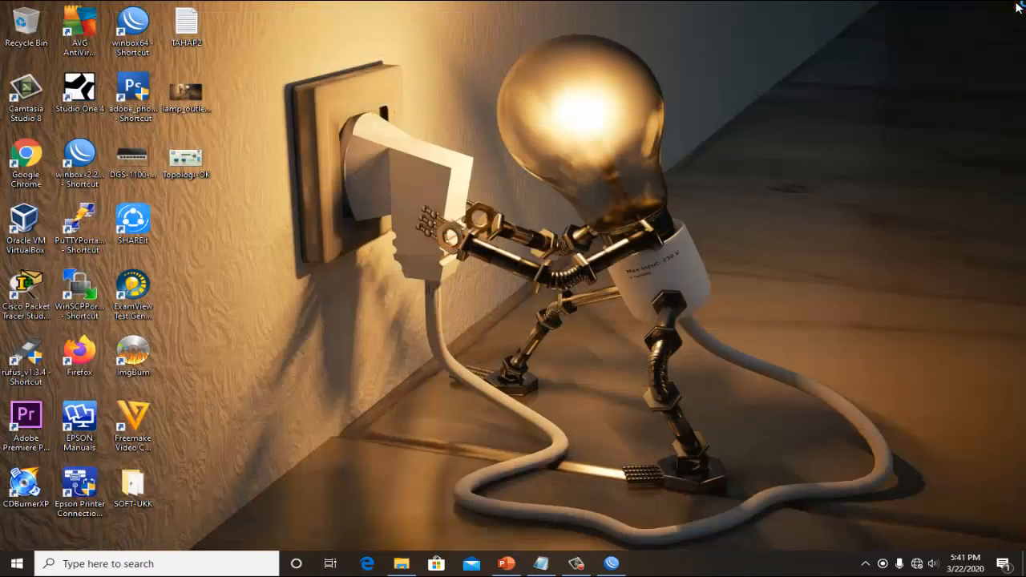
- Minimize the WinBox reconnect window and reconnect the computer to the open SMK HOTSPOT Wi-Fi network
right_click(701, 93)
left_click(727, 131)
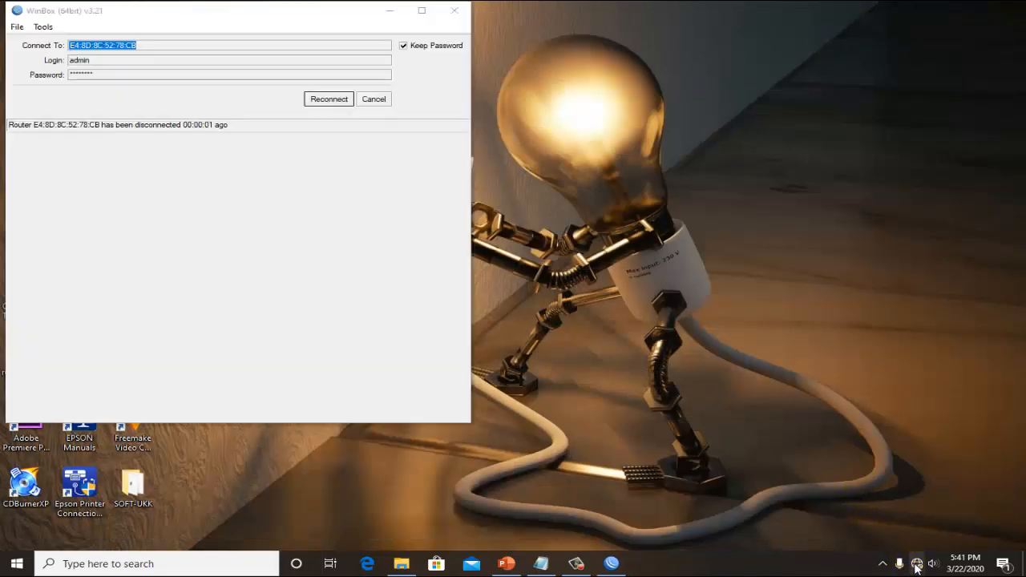
left_click(917, 564)
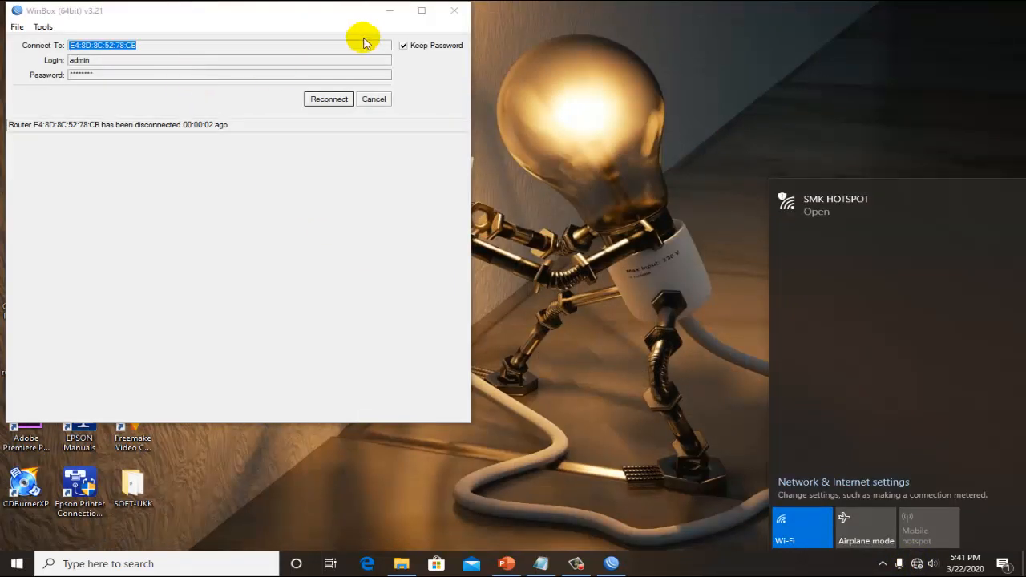
left_click(389, 10)
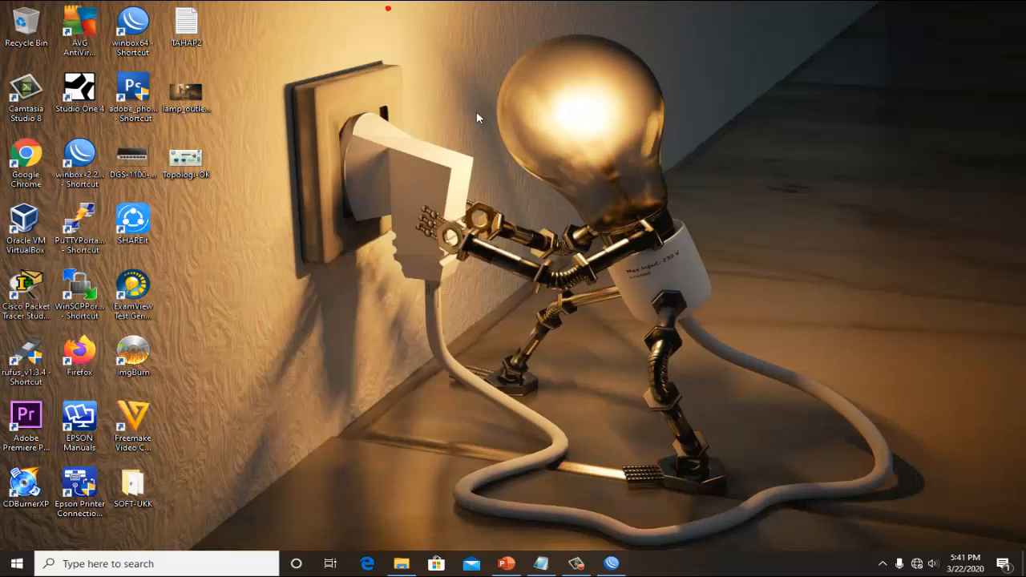
left_click(917, 566)
left_click(860, 212)
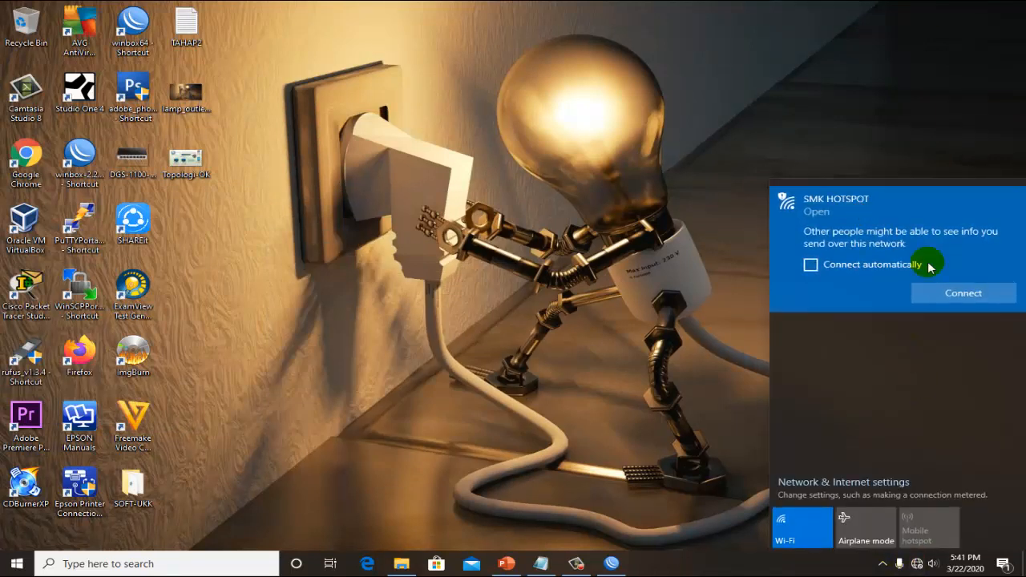
left_click(944, 292)
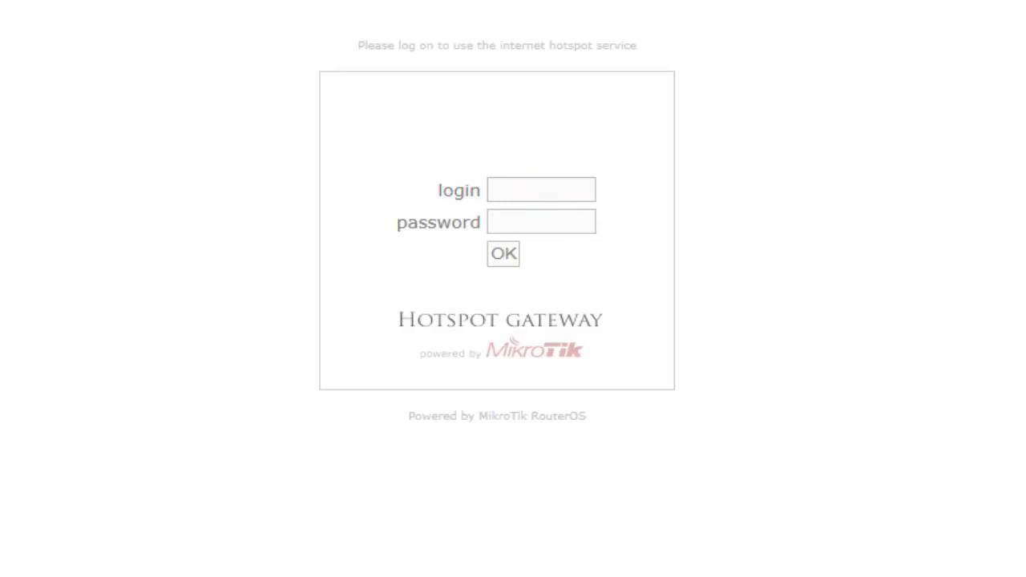
- Submit the hotspot username and password on the Hotspot Gateway login page, re-entering the password for a second attempt
left_click(544, 185)
left_click(544, 185)
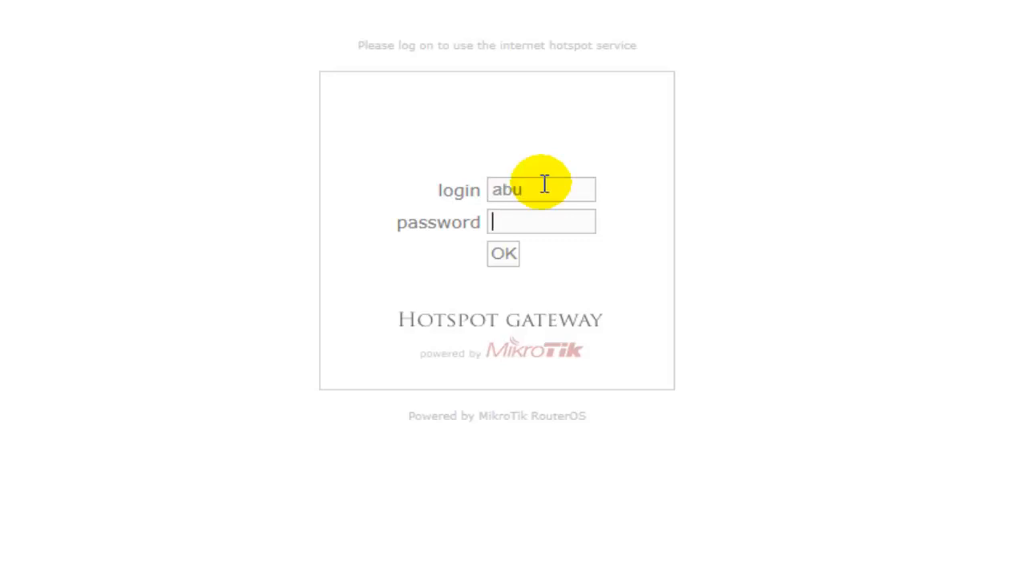
left_click(505, 253)
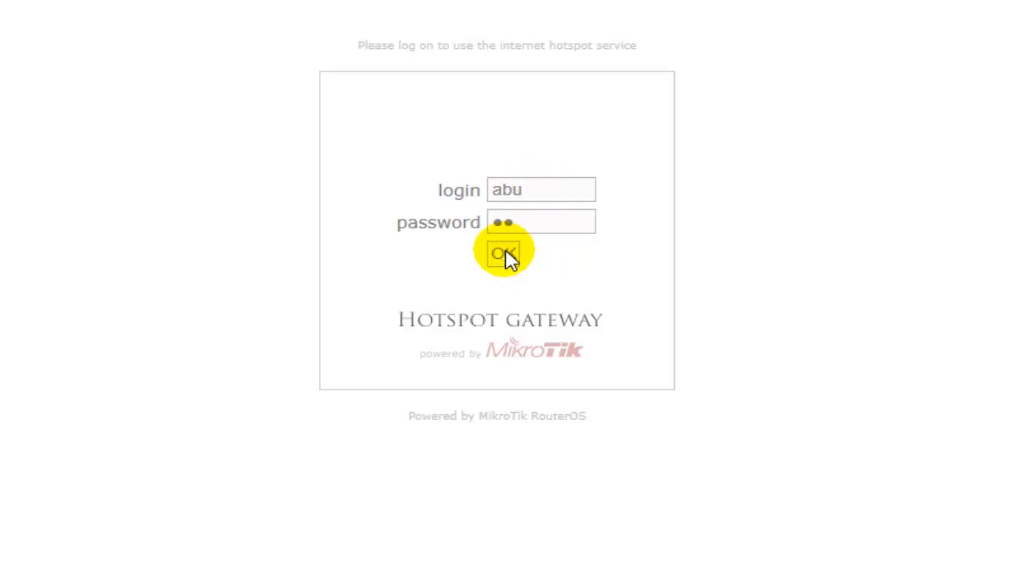
left_click(523, 217)
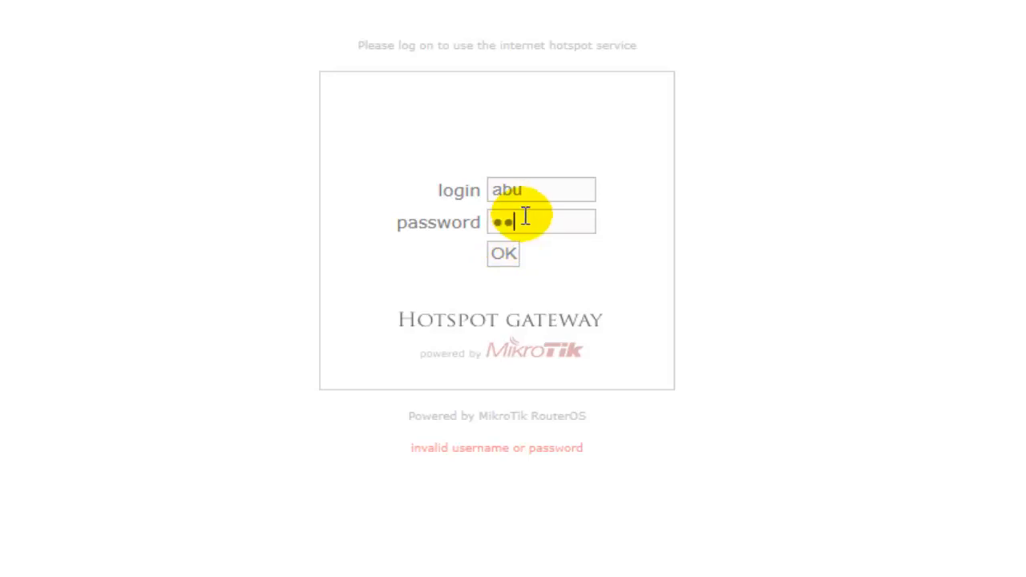
left_click(509, 245)
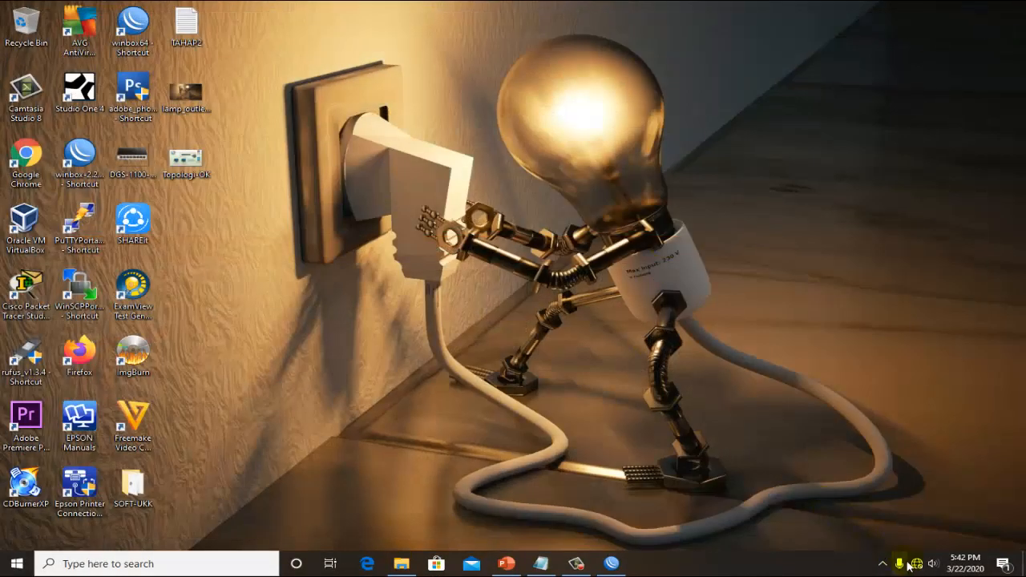
- Disconnect from SMK HOTSPOT and connect to it again to bring up the hotspot login page
left_click(915, 567)
left_click(980, 262)
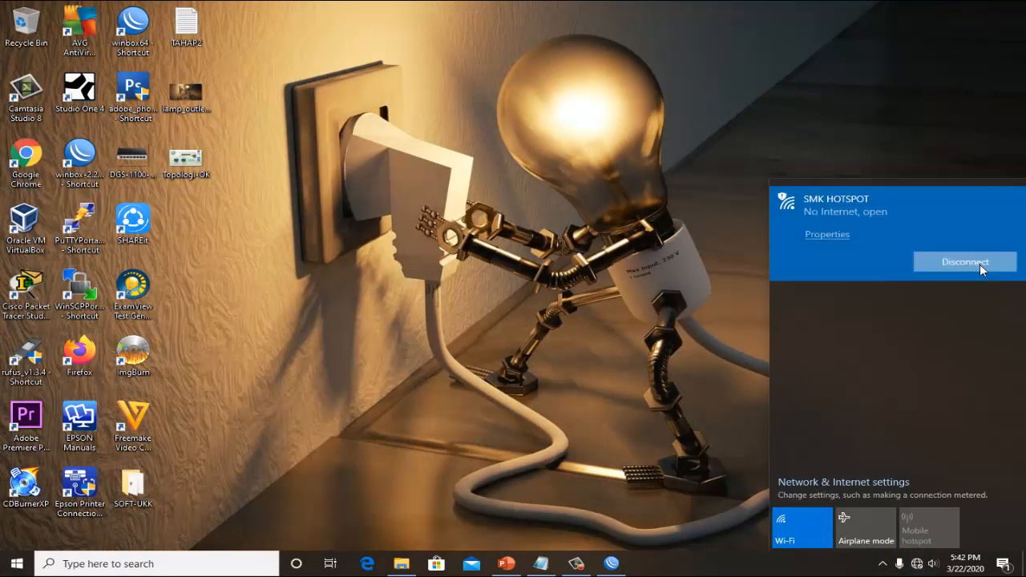
left_click(705, 286)
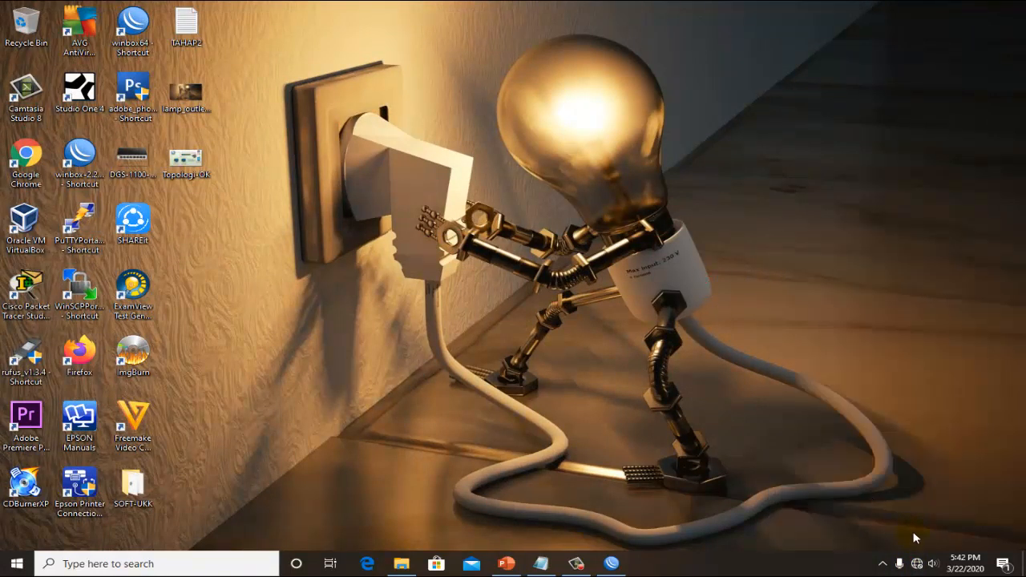
left_click(917, 566)
left_click(891, 220)
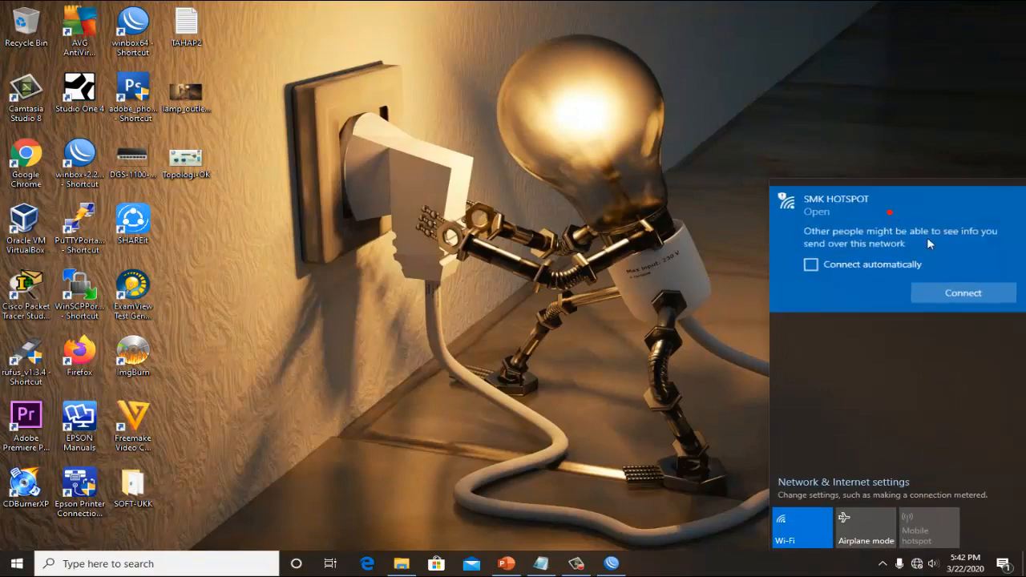
left_click(955, 292)
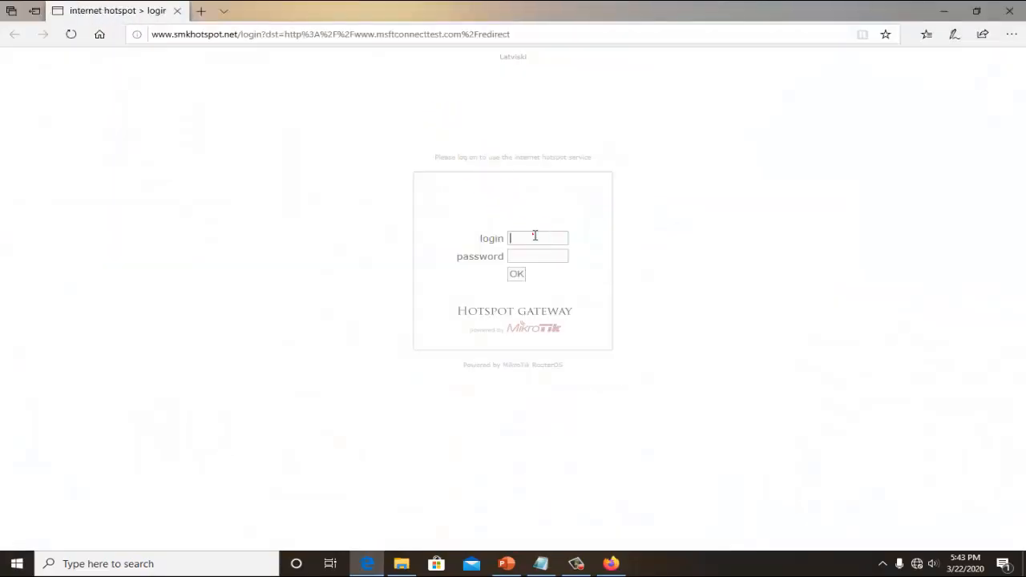
- Submit the Hotspot Gateway login with the username siswa and the account password
left_click(535, 235)
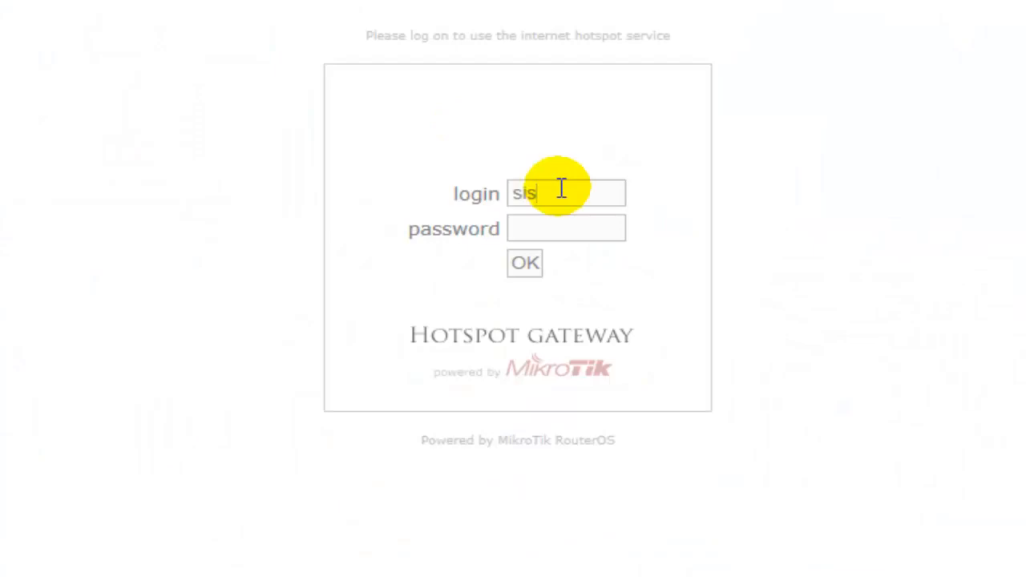
left_click(569, 232)
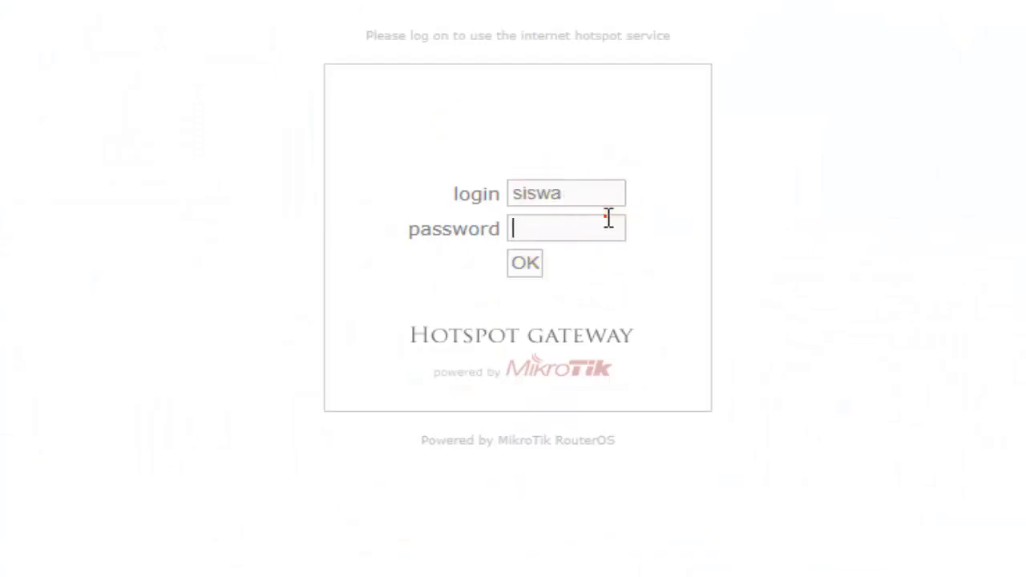
type("•••••")
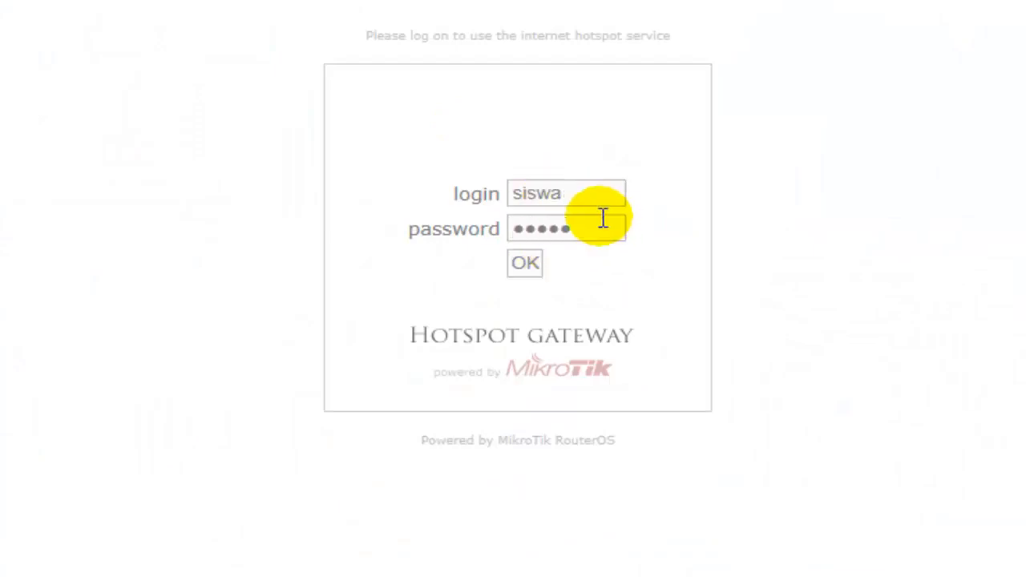
left_click(529, 261)
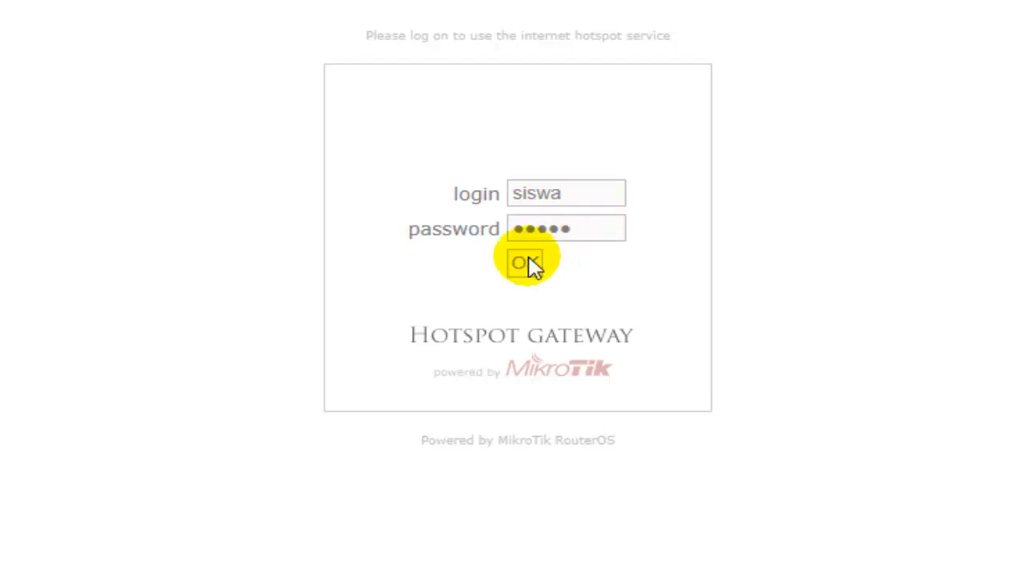
left_click(569, 229)
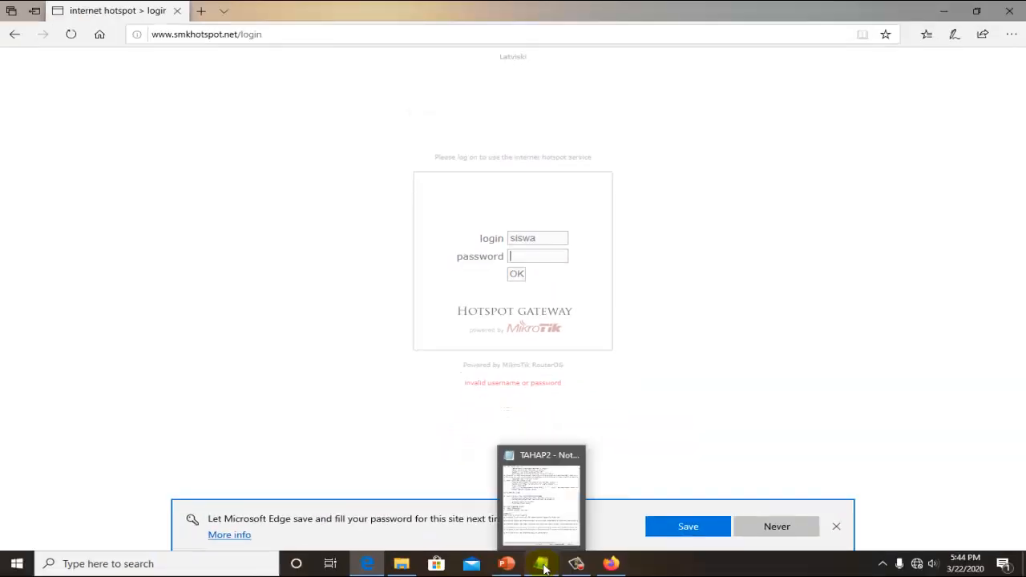
- Review the SISWA account disable and enable script lines under item 21 in the TAHAP2 notes
left_click(544, 566)
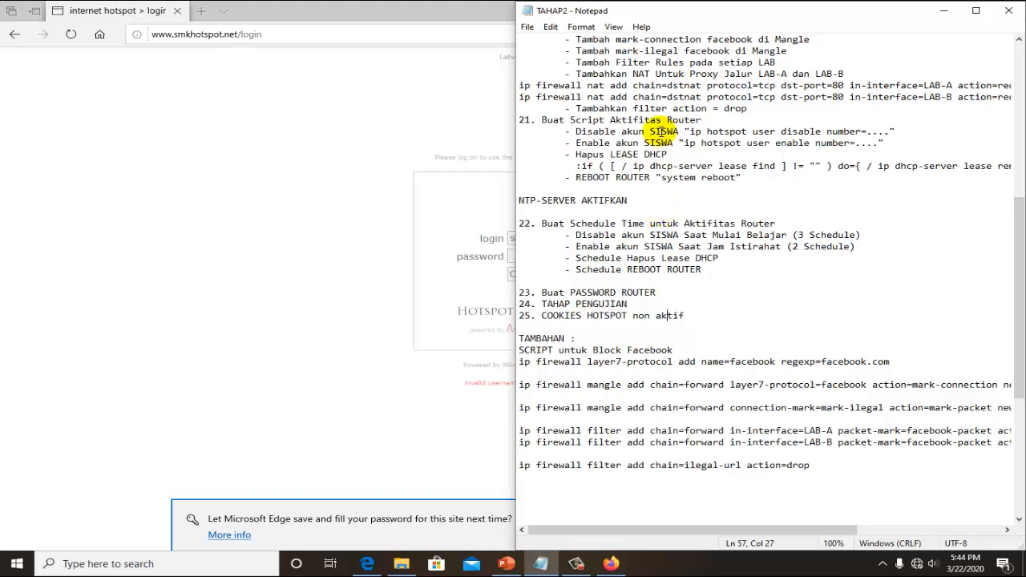
left_click_drag(661, 132, 804, 132)
left_click_drag(559, 120, 706, 154)
- Return to the hotspot login page, replace the username with another account's username, enter its password, and submit the login
left_click(481, 228)
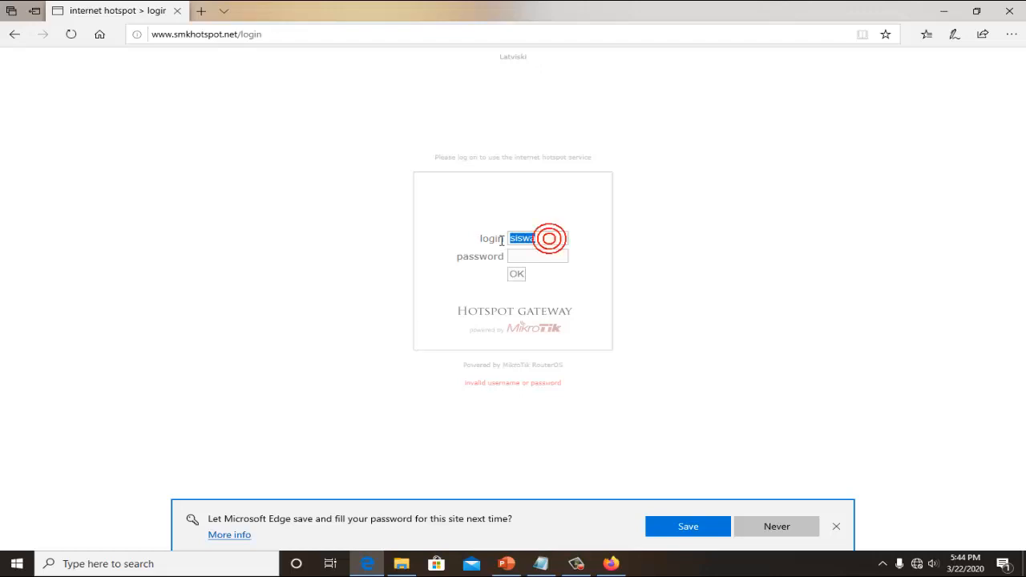
type("siti")
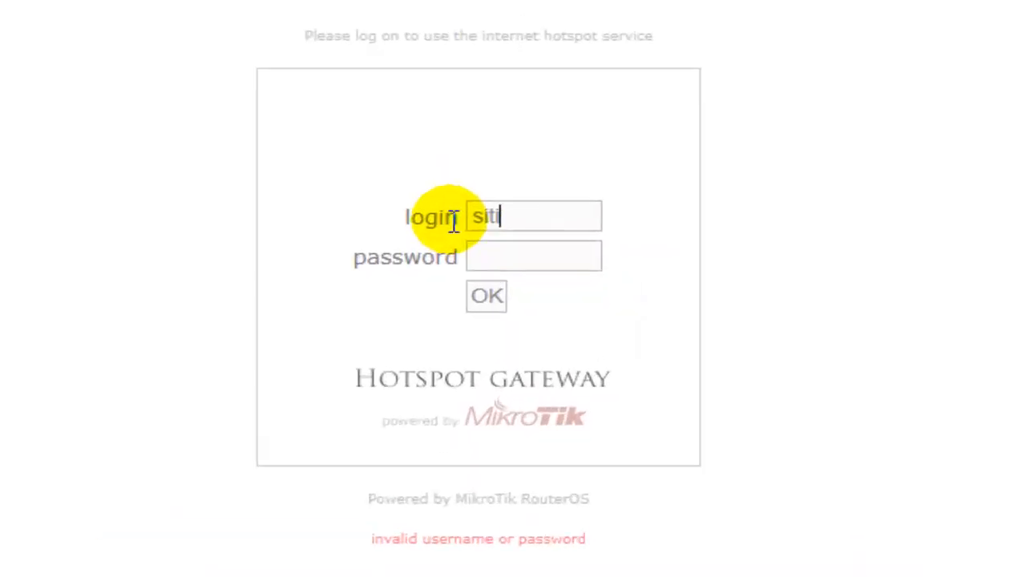
left_click(499, 250)
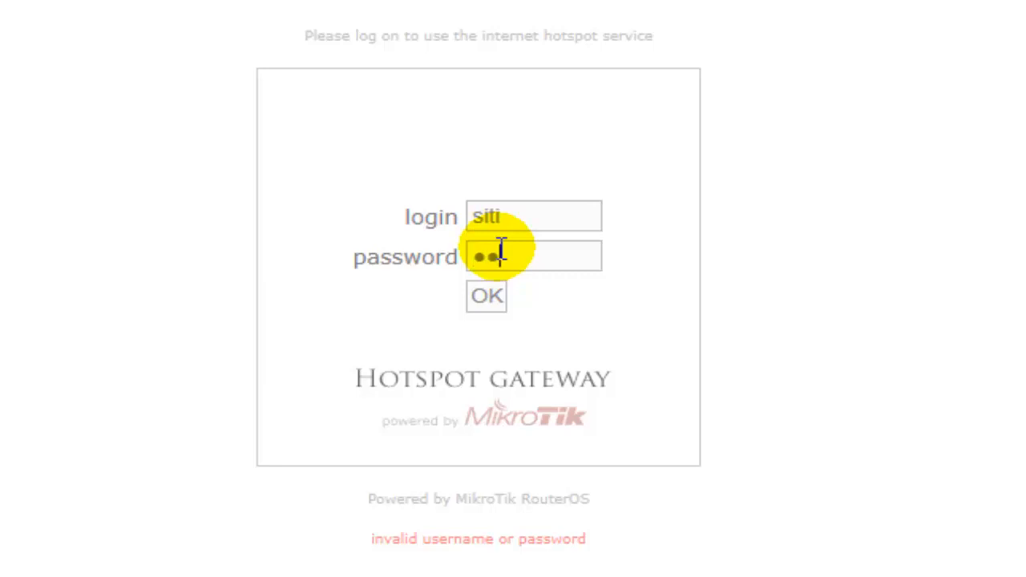
left_click(489, 295)
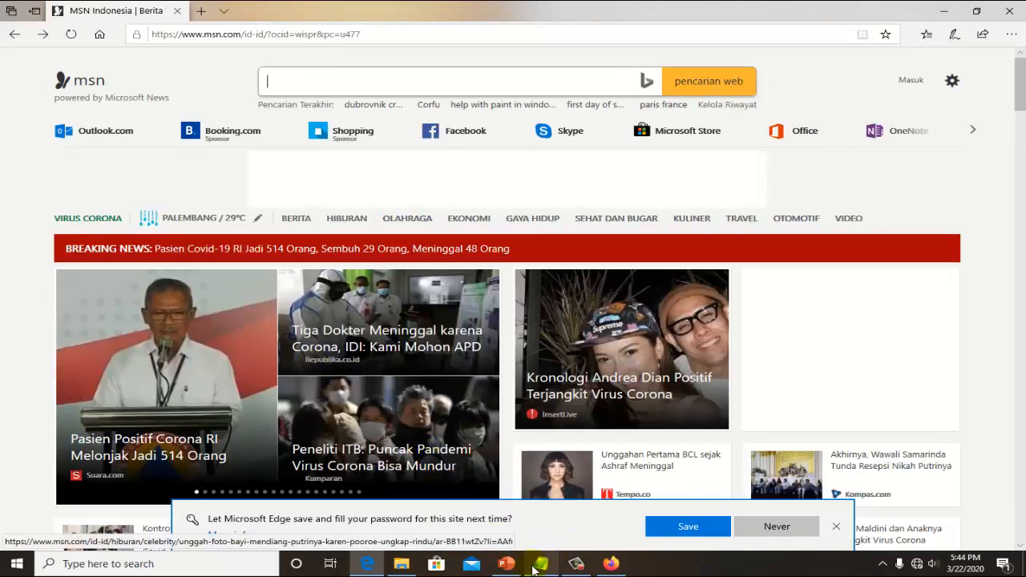
- Check the network topology slide in PowerPoint, and load facebook.com in a new Edge tab to test access over the hotspot
left_click(506, 563)
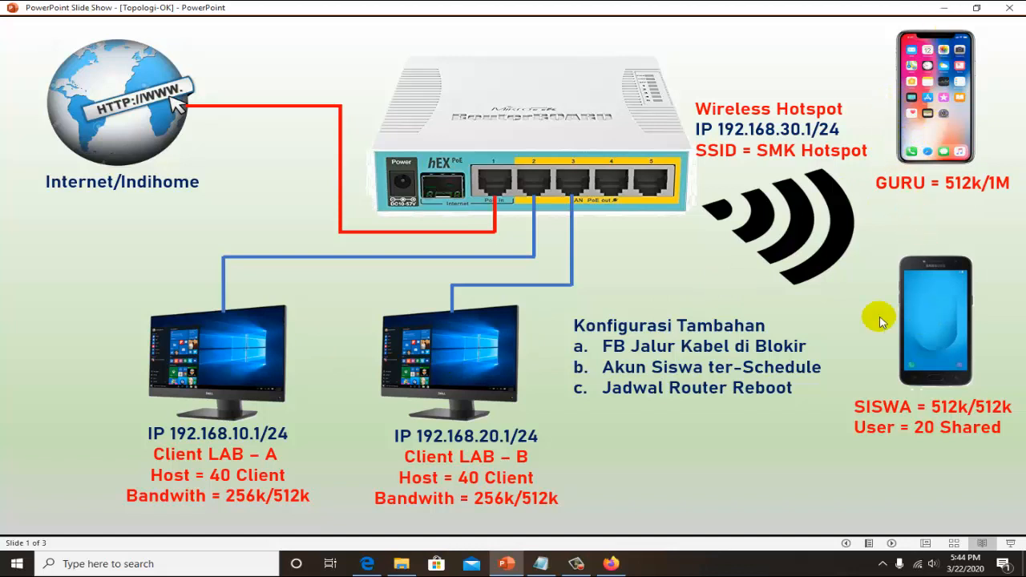
left_click(944, 8)
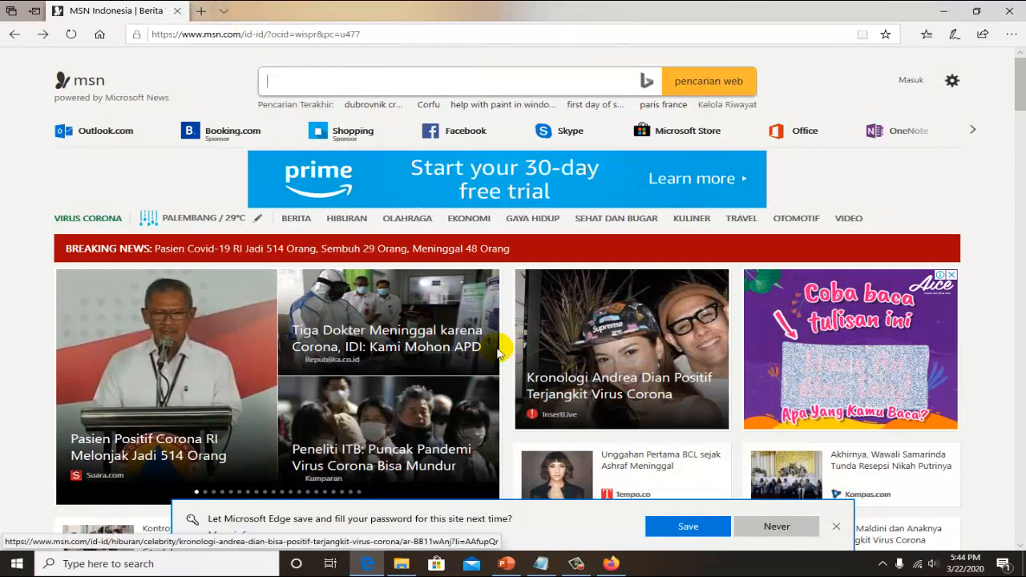
left_click(202, 11)
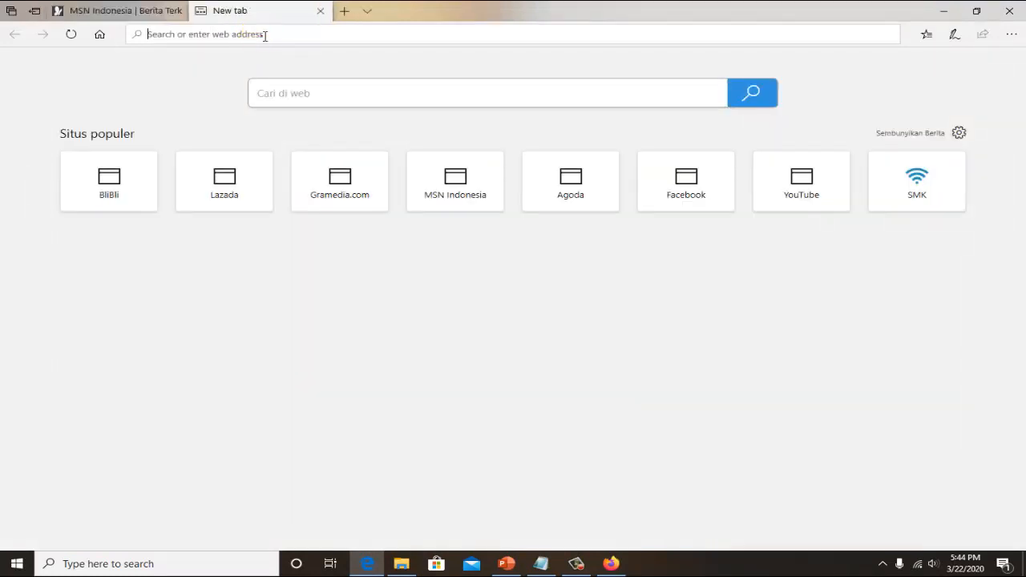
type("faceboo")
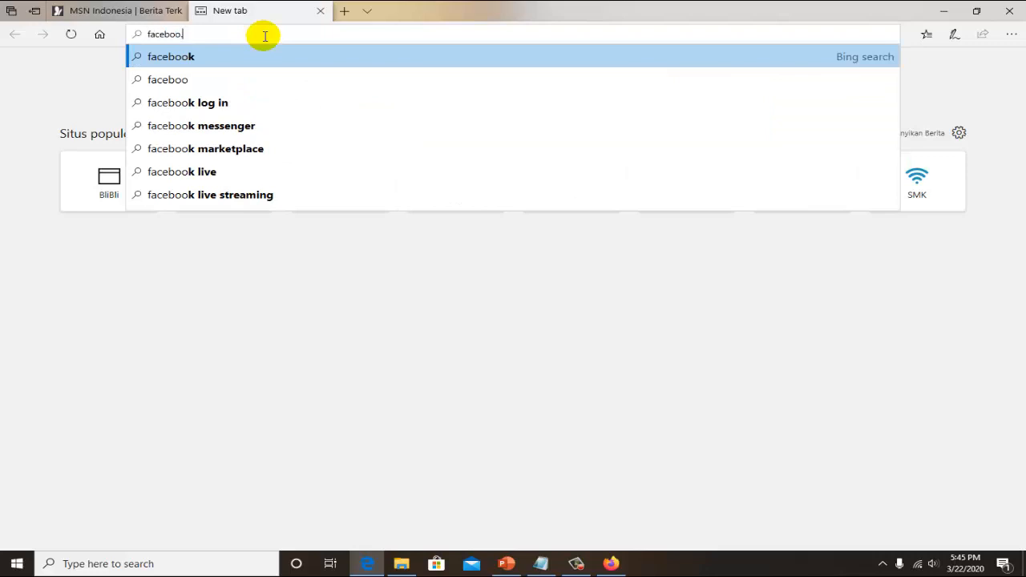
type(".com")
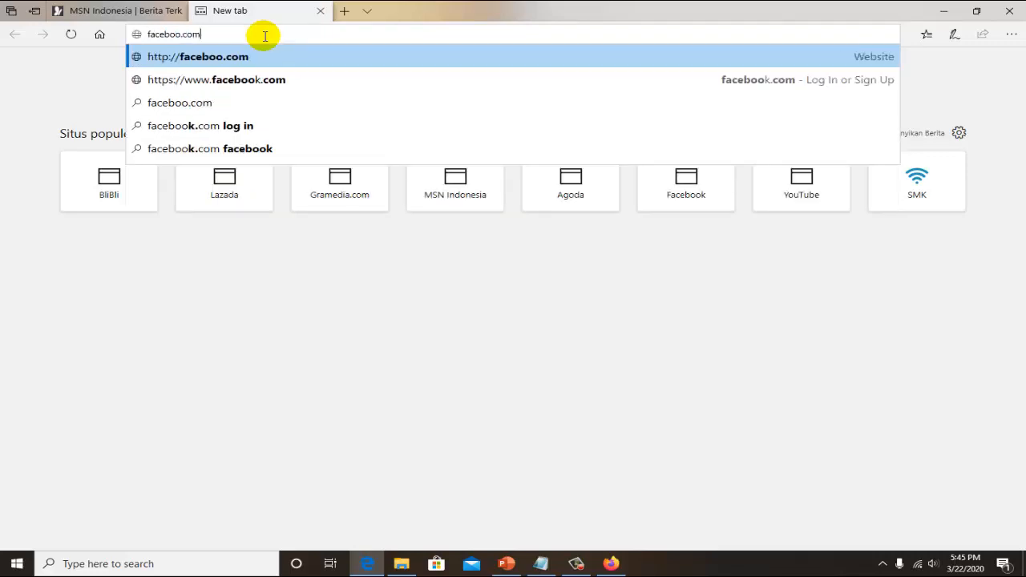
key("Return")
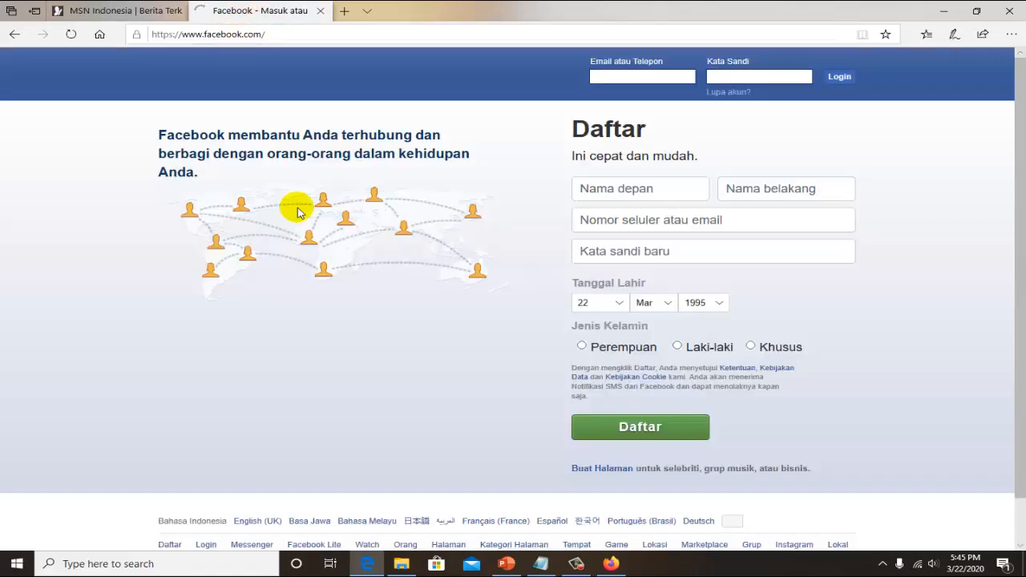
left_click(627, 74)
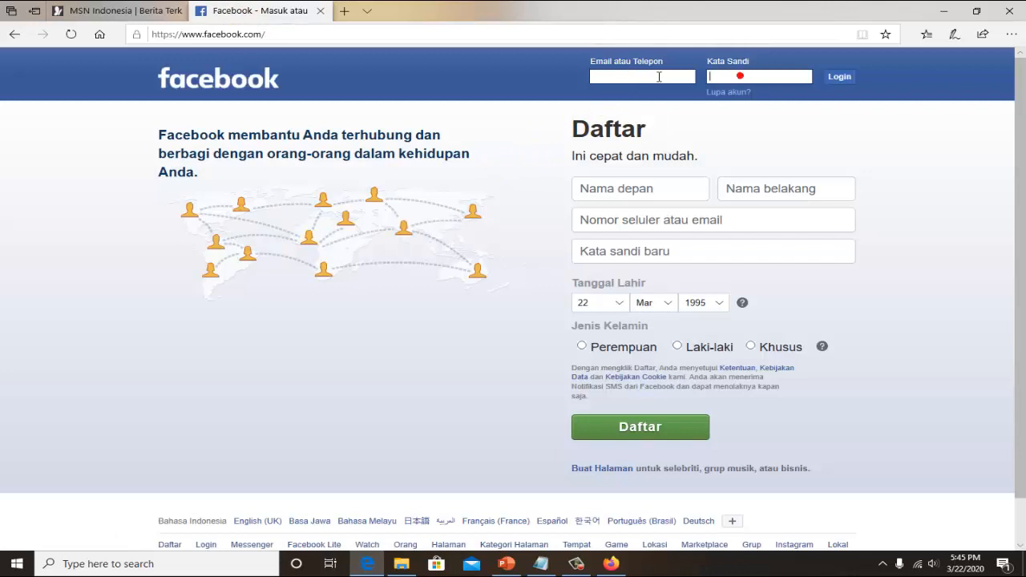
left_click(719, 76)
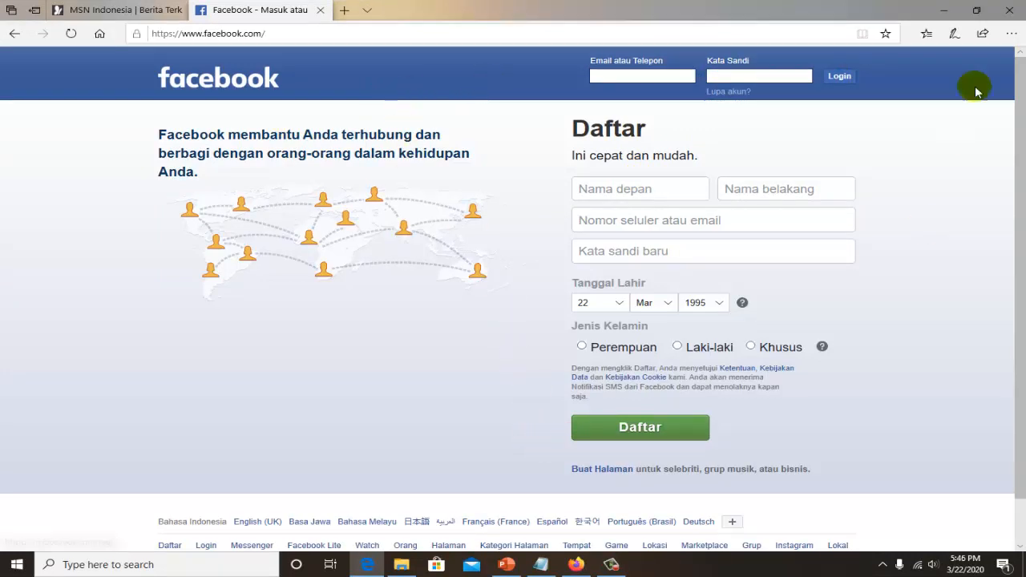
- Minimize Edge and review the topology slide in PowerPoint and the TAHAP2 configuration checklist in Notepad
left_click(944, 11)
left_click(506, 565)
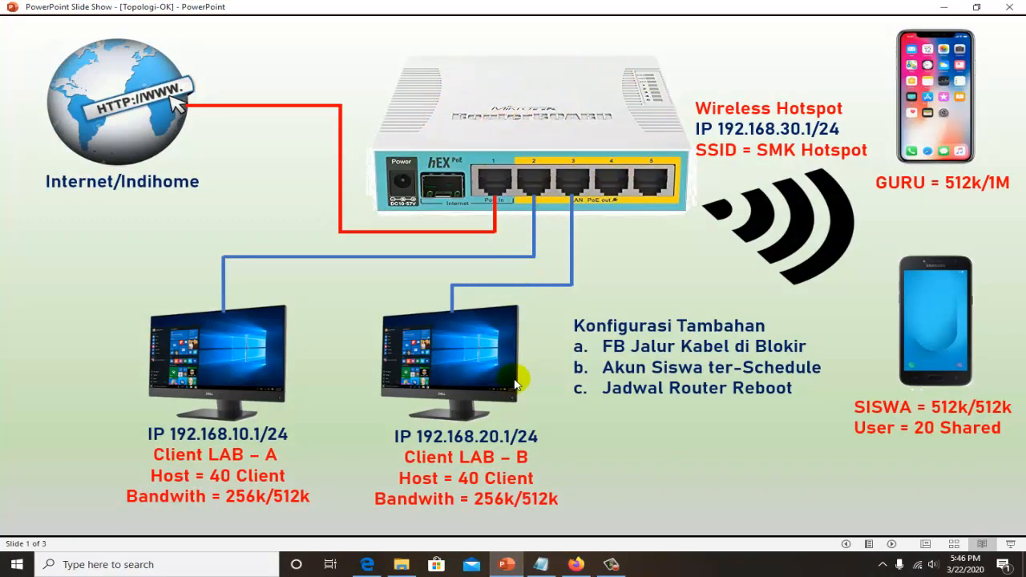
left_click(542, 564)
left_click(673, 213)
scroll(665, 214, "up", 12)
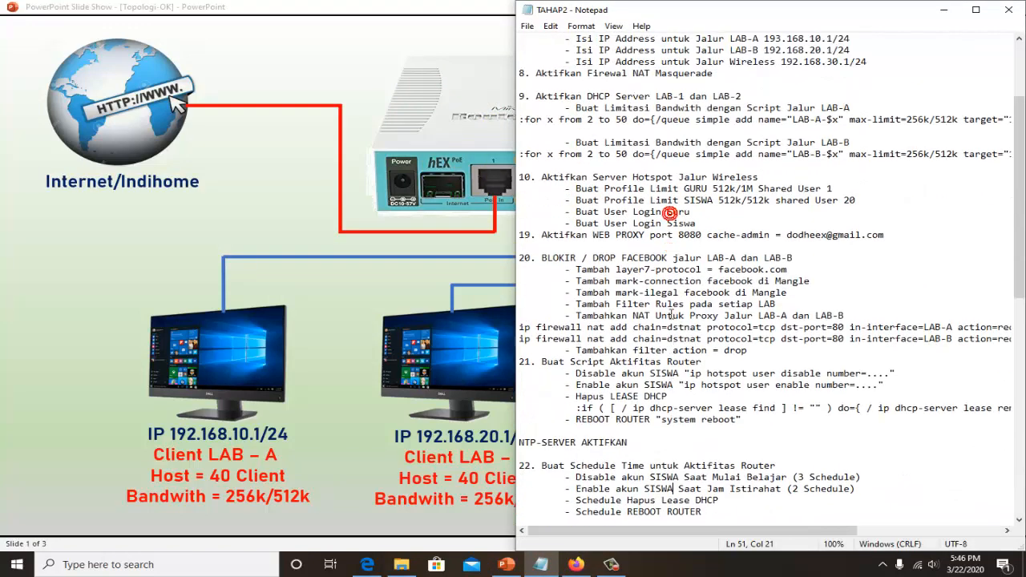
scroll(619, 215, "down", 8)
scroll(621, 224, "down", 10)
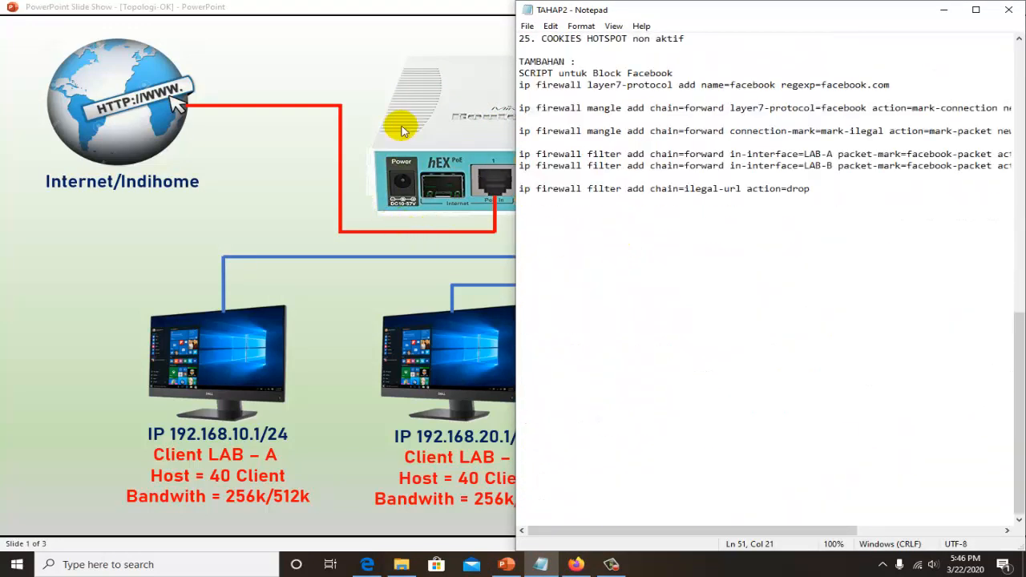
left_click(418, 73)
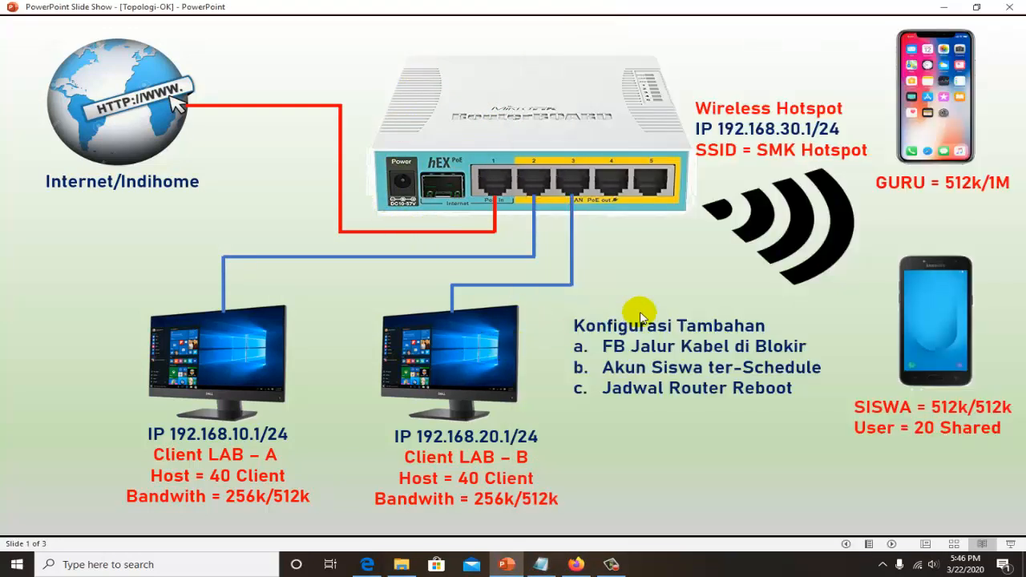